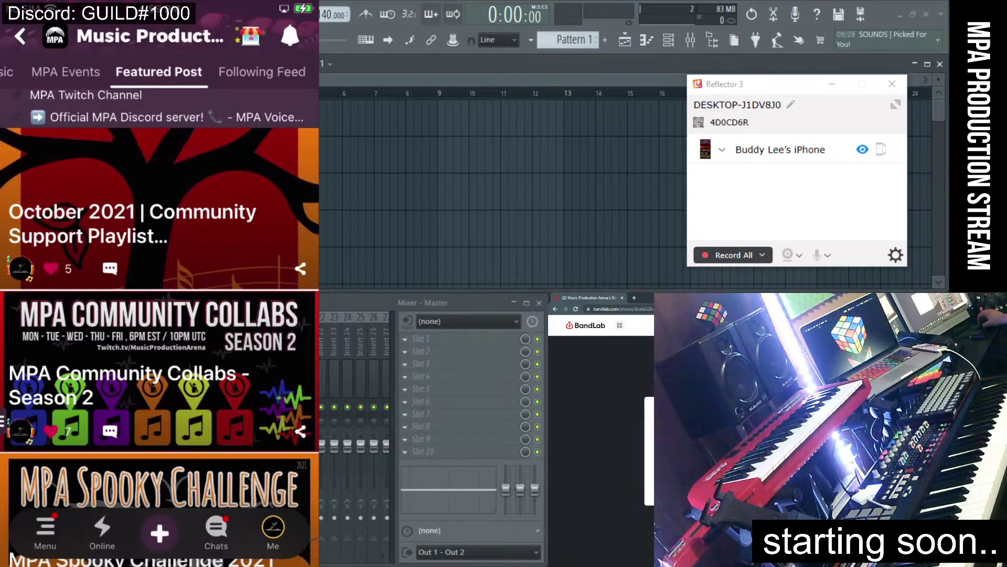
# Bring up the Restream destinations page and reload the BandLab page in the second browser window.
pyautogui.hotkey('alt', 'Tab')
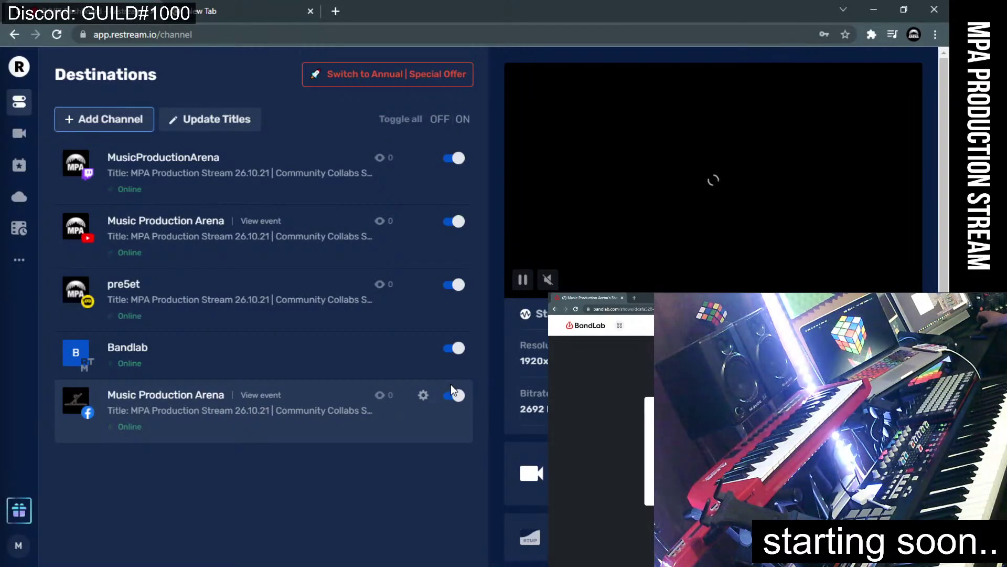
pyautogui.click(576, 310)
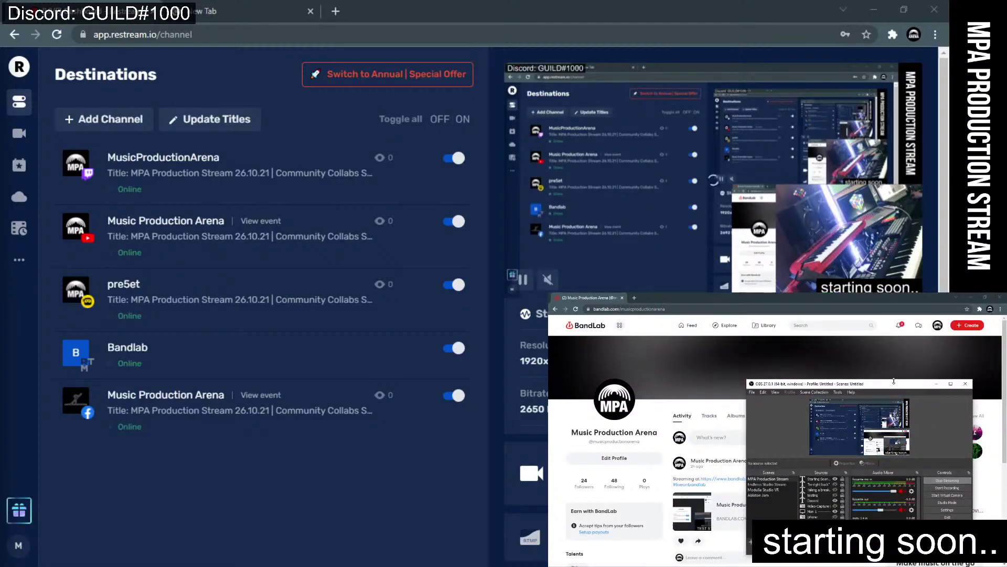
# Disable the preview in OBS, reposition its window over the BandLab profile page, and minimize the Restream browser window.
pyautogui.rightClick(792, 430)
pyautogui.click(819, 436)
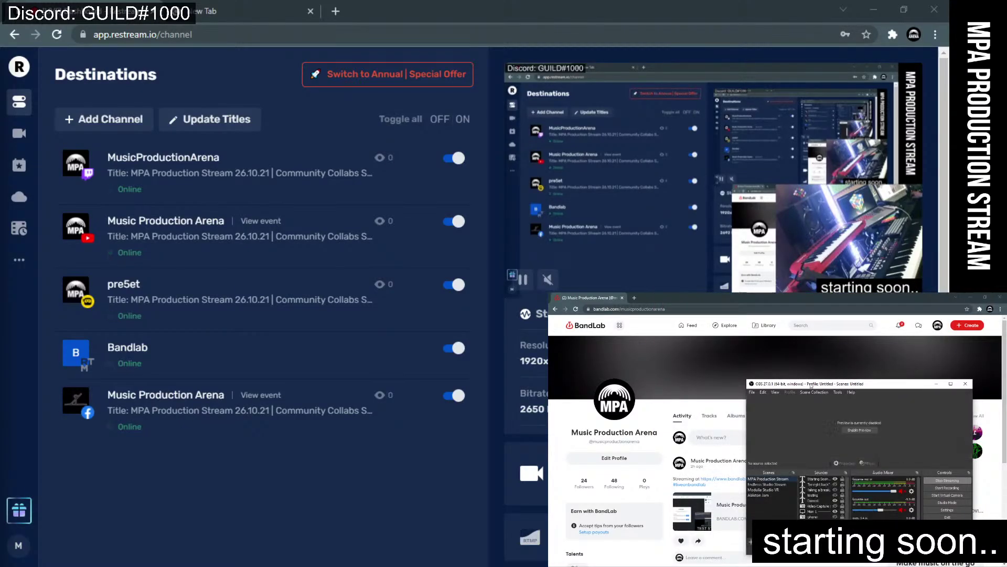
pyautogui.moveTo(810, 382); pyautogui.dragTo(774, 566)
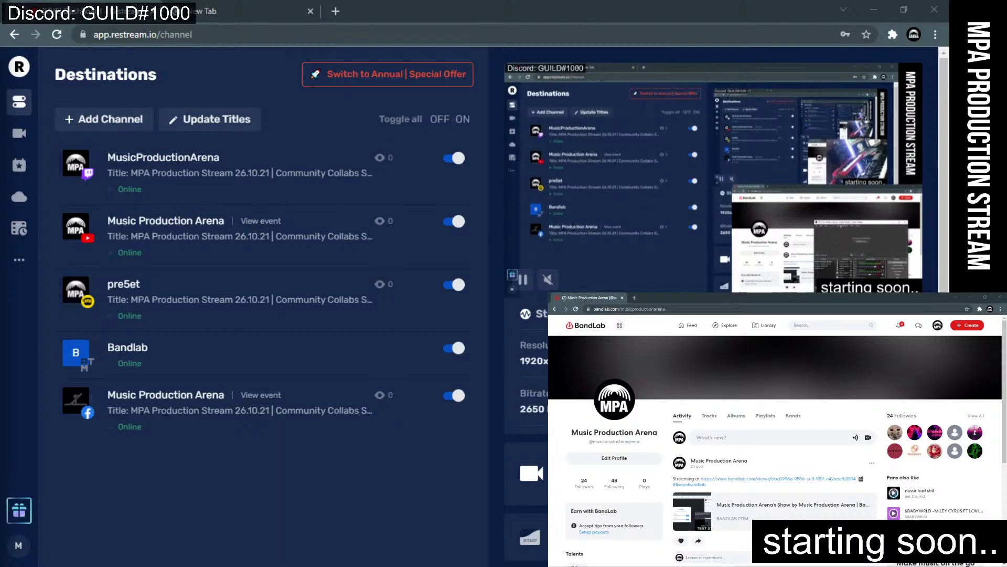
pyautogui.moveTo(774, 566); pyautogui.dragTo(771, 421)
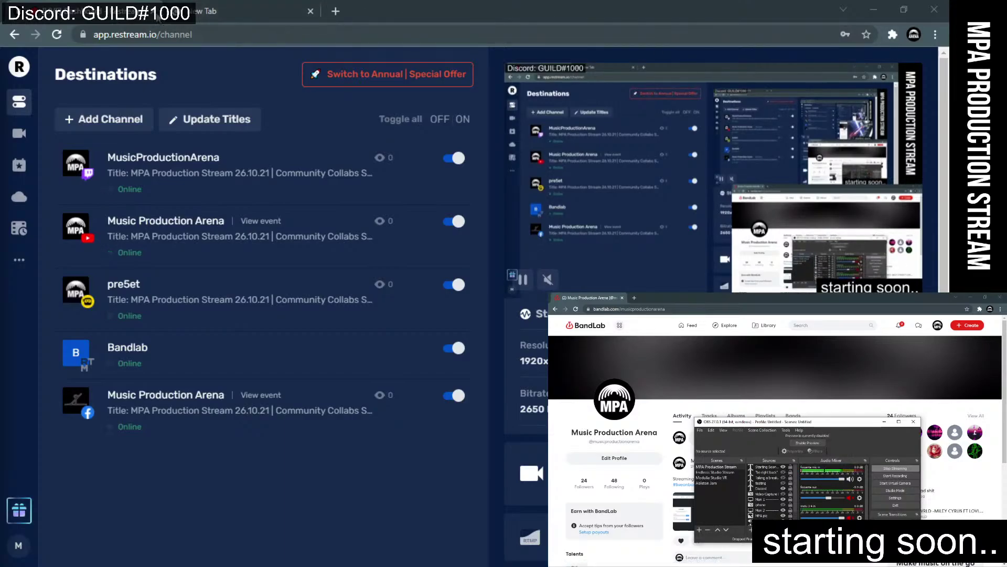
pyautogui.click(874, 10)
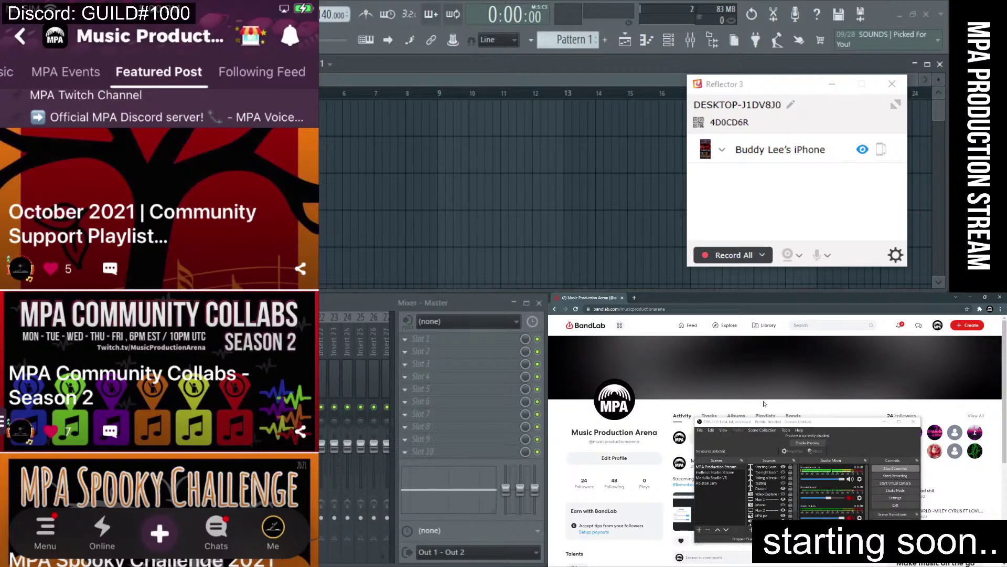
pyautogui.moveTo(766, 424)
pyautogui.mouseDown()
pyautogui.moveTo(743, 427)
pyautogui.moveTo(781, 430)
pyautogui.mouseUp()
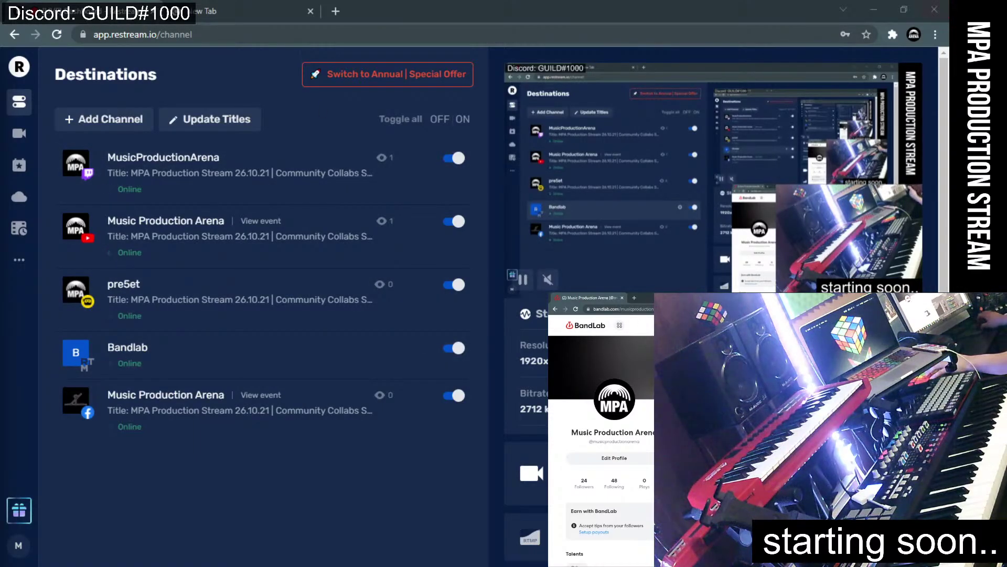
# Move the BandLab window to the main monitor and open the project list of the MPA Community Collabs band.
pyautogui.moveTo(768, 304); pyautogui.dragTo(277, 1)
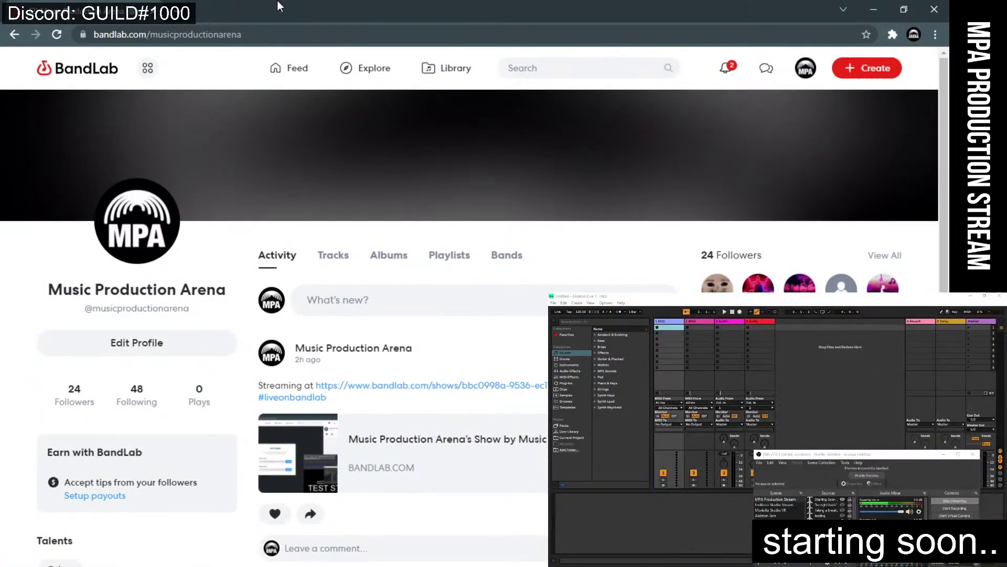
pyautogui.click(443, 68)
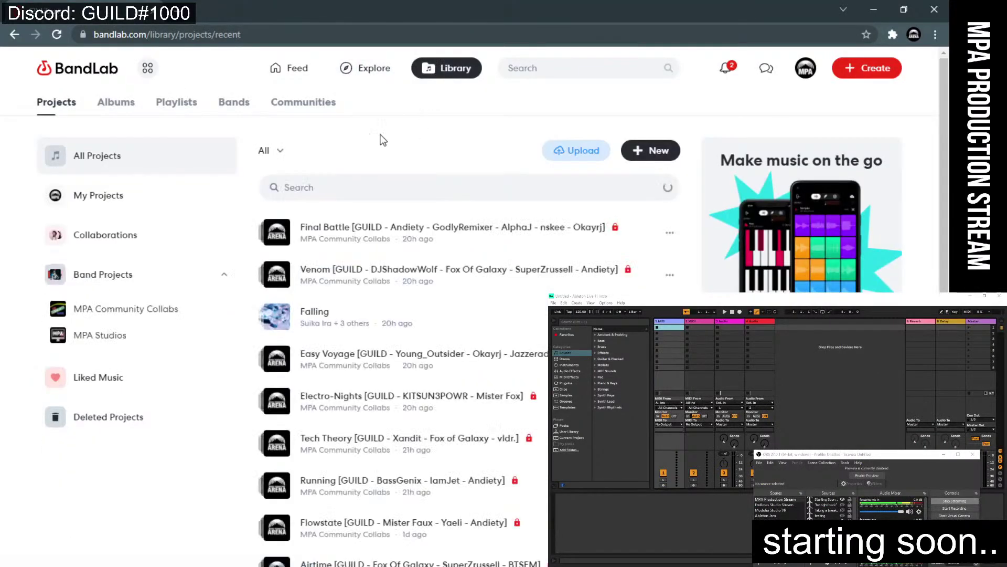
pyautogui.click(231, 103)
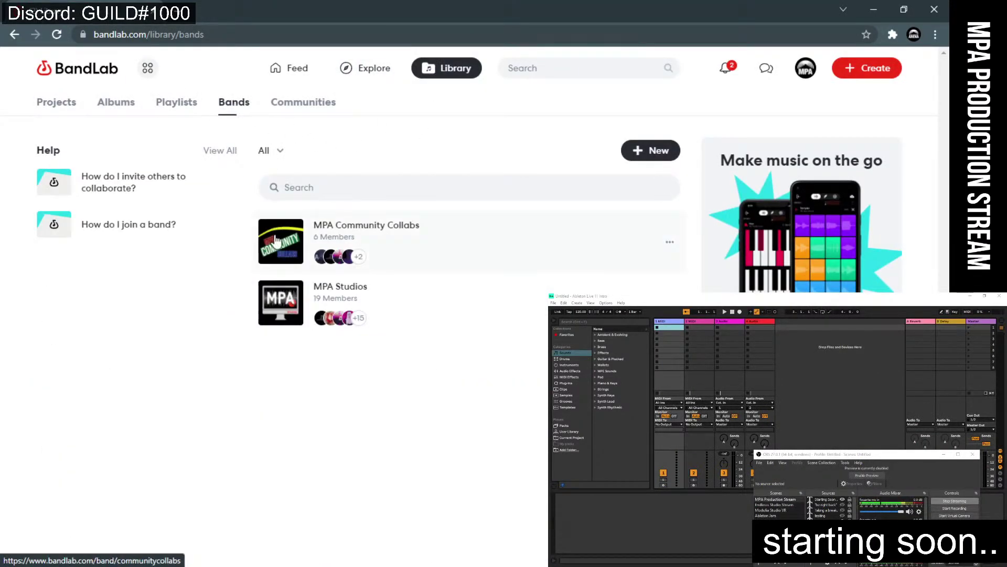
pyautogui.click(276, 242)
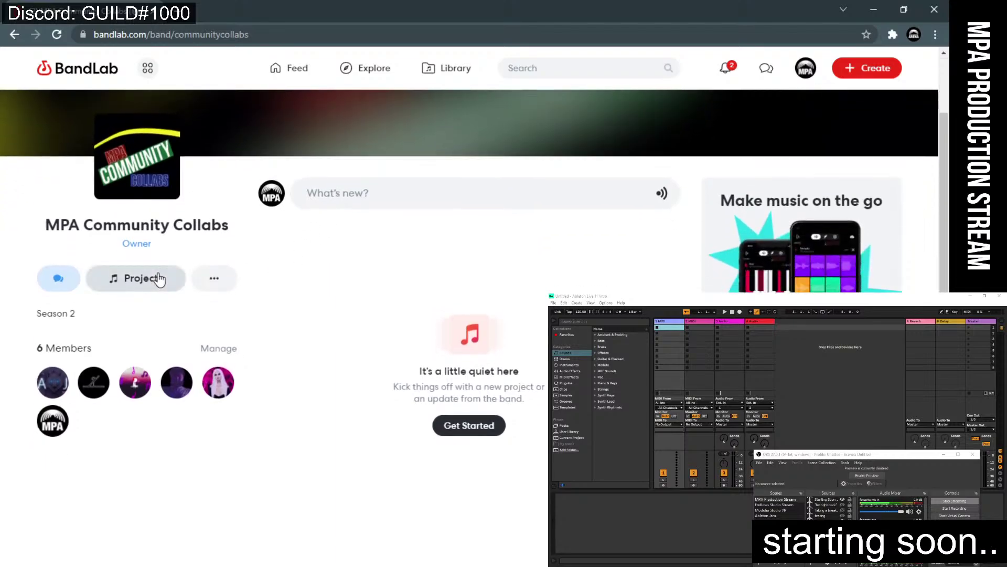
pyautogui.click(157, 276)
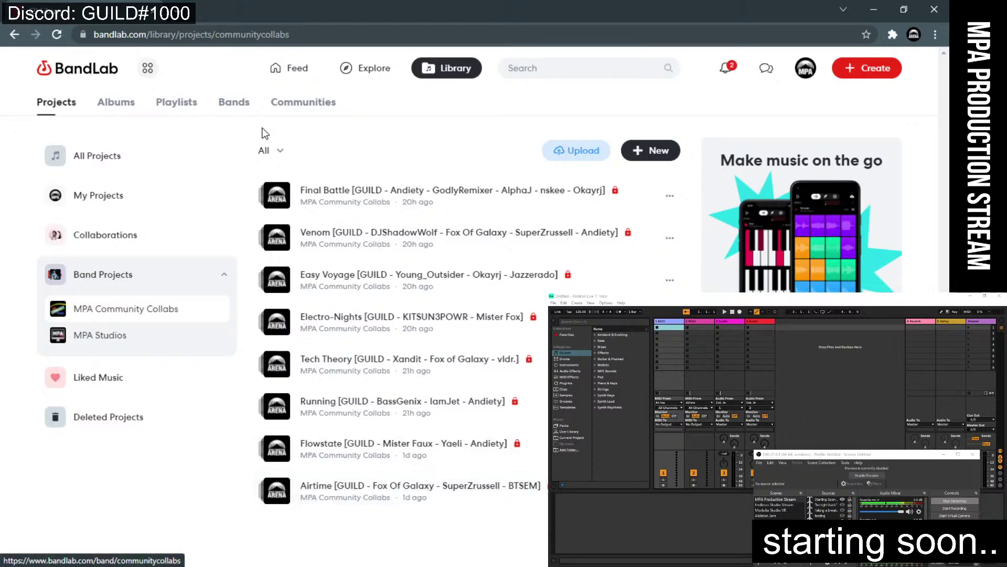
# Open the Music Production Arena community from the BandLab library and show its full web address.
pyautogui.click(245, 113)
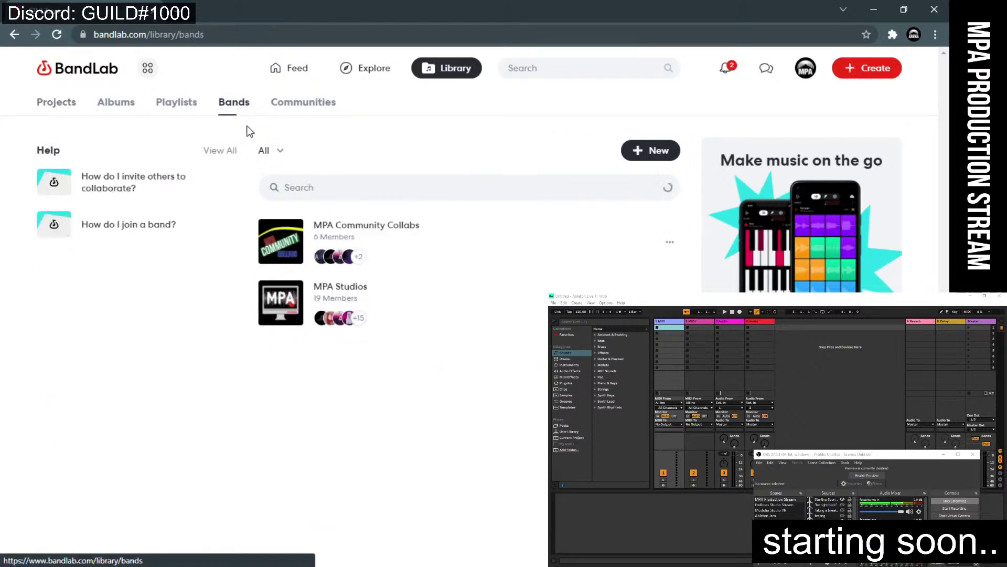
pyautogui.click(306, 105)
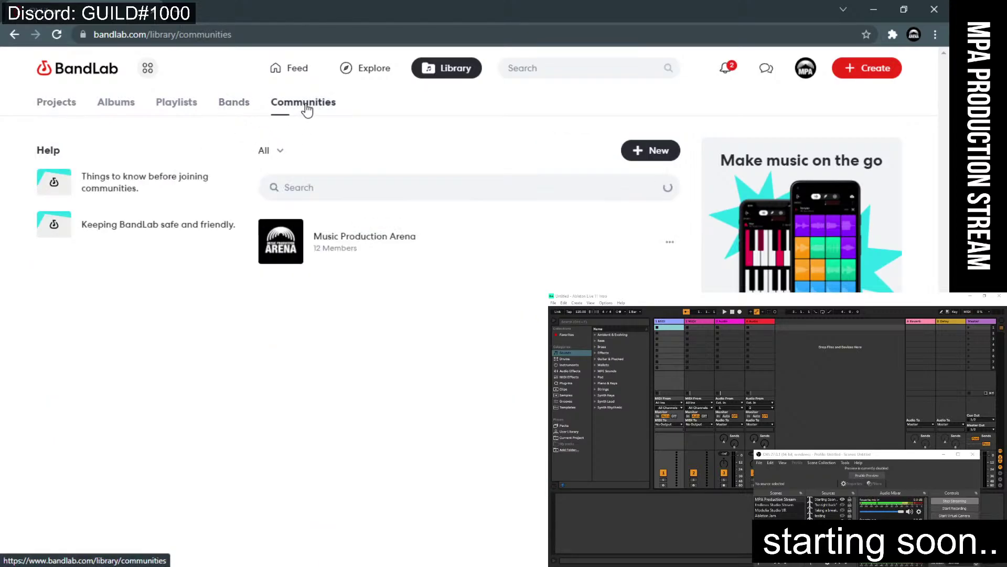
pyautogui.click(293, 249)
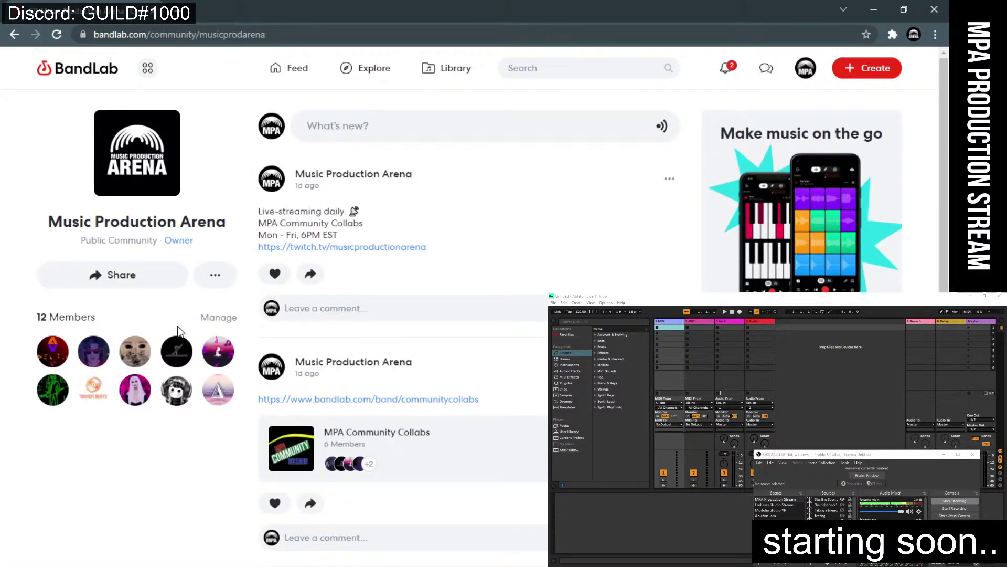
pyautogui.click(293, 35)
pyautogui.click(318, 35)
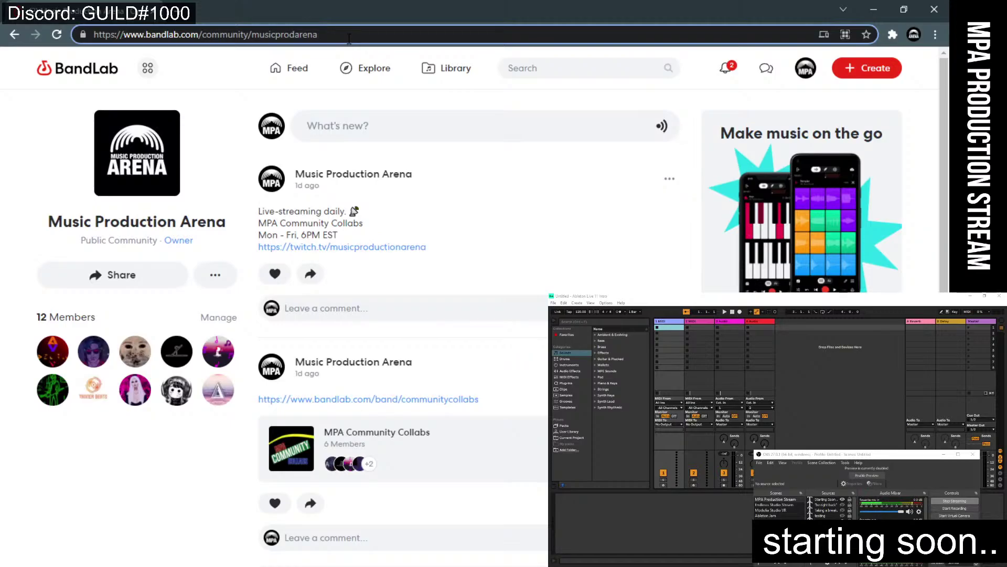
# Return to the band list in the BandLab library, then bring the stream chat window into view and minimize the browser.
pyautogui.click(439, 68)
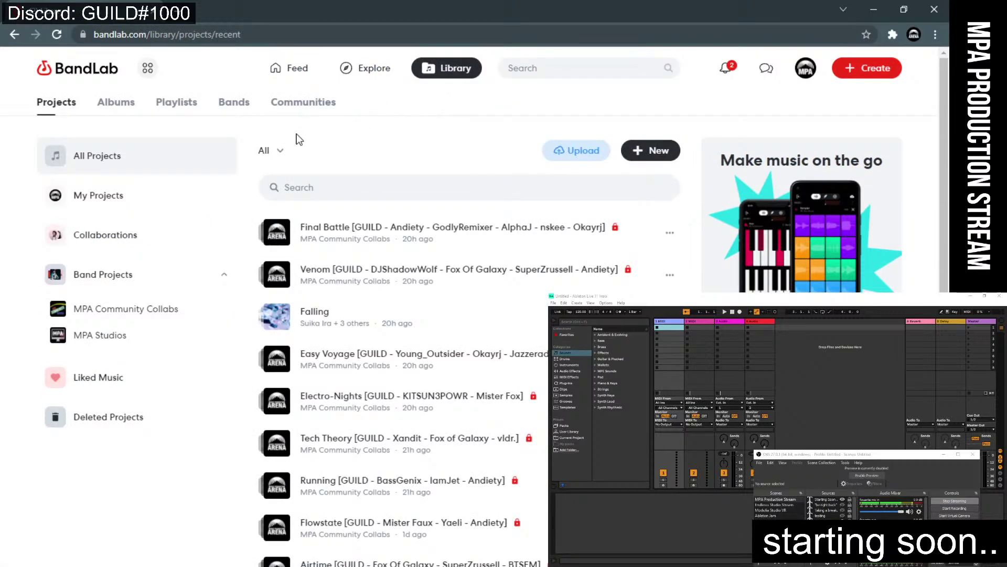
pyautogui.click(228, 110)
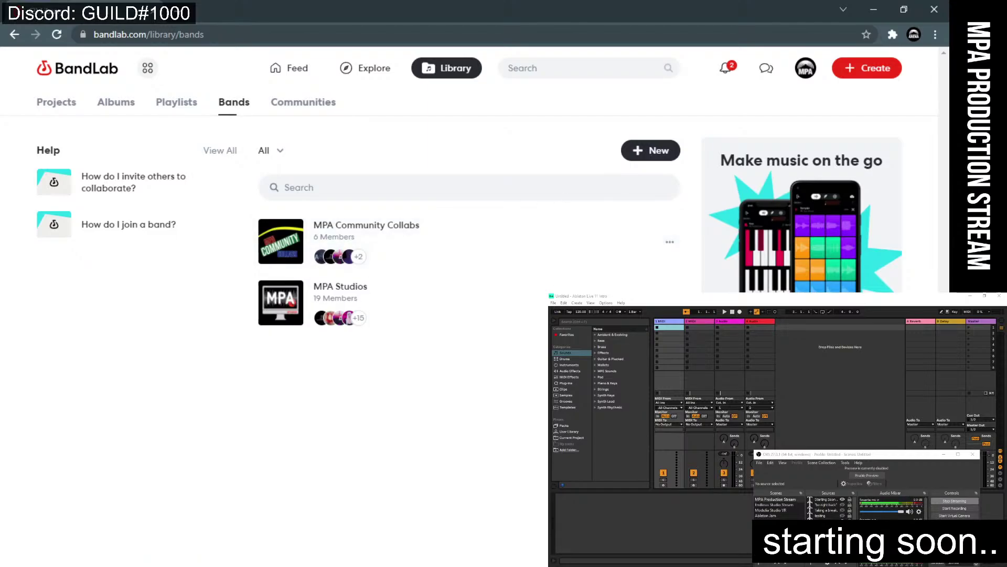
pyautogui.moveTo(550, 320); pyautogui.dragTo(629, 328)
pyautogui.click(876, 13)
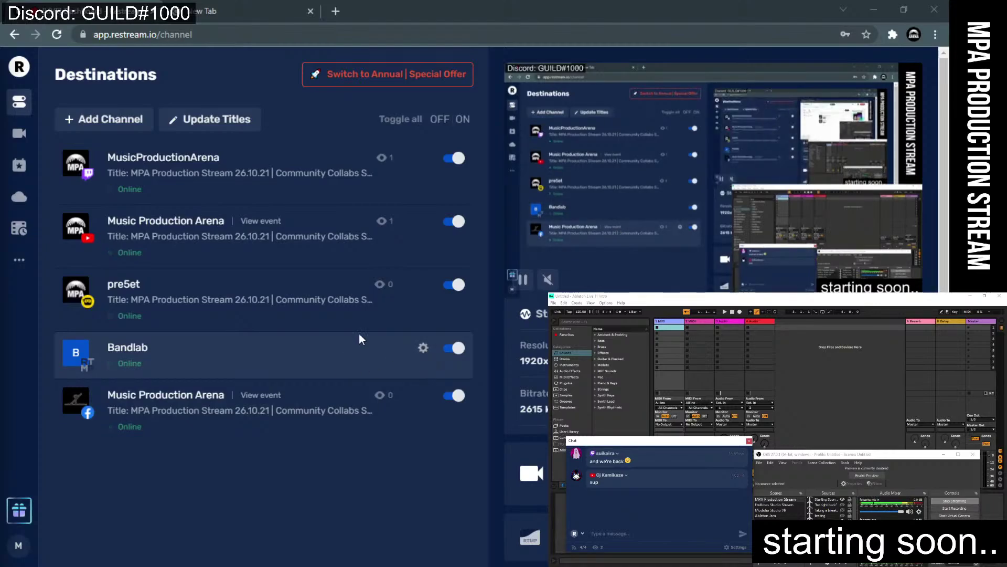
# Open the edit settings of the Bandlab channel in the Restream destinations.
pyautogui.click(423, 347)
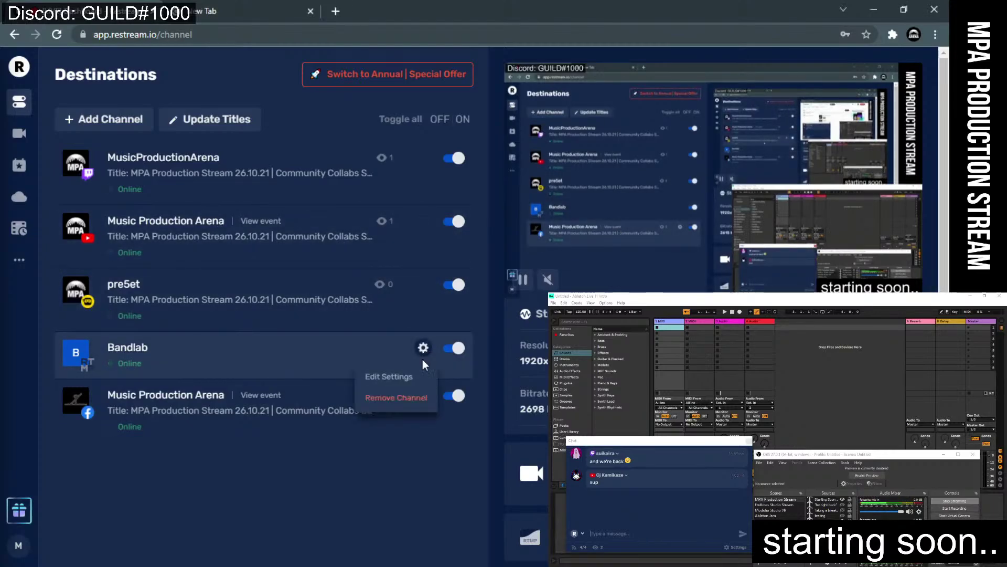
pyautogui.click(402, 379)
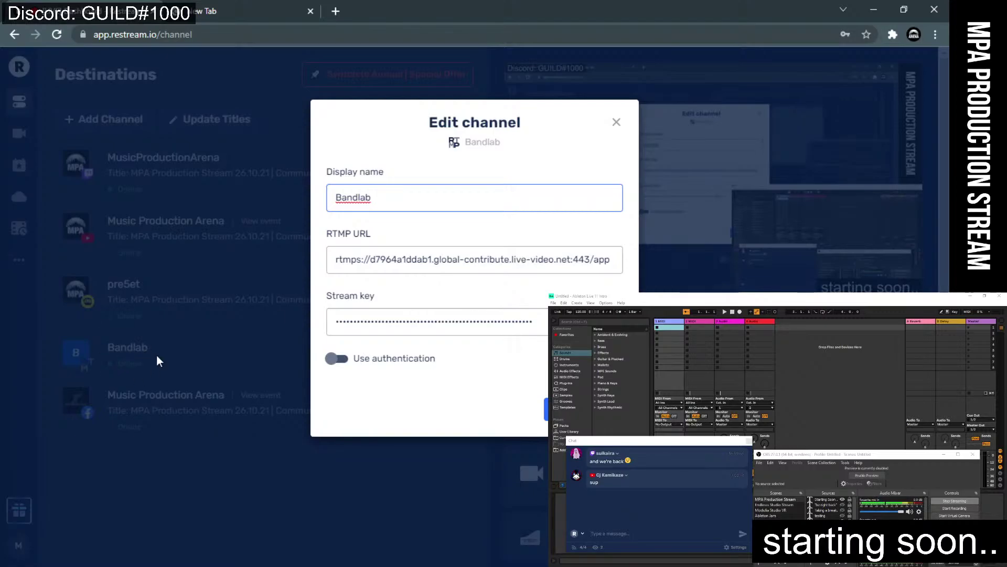
# Open bandlab.com in the empty tab, view the Music Production Arena profile, and return to the Restream channel settings.
pyautogui.click(205, 11)
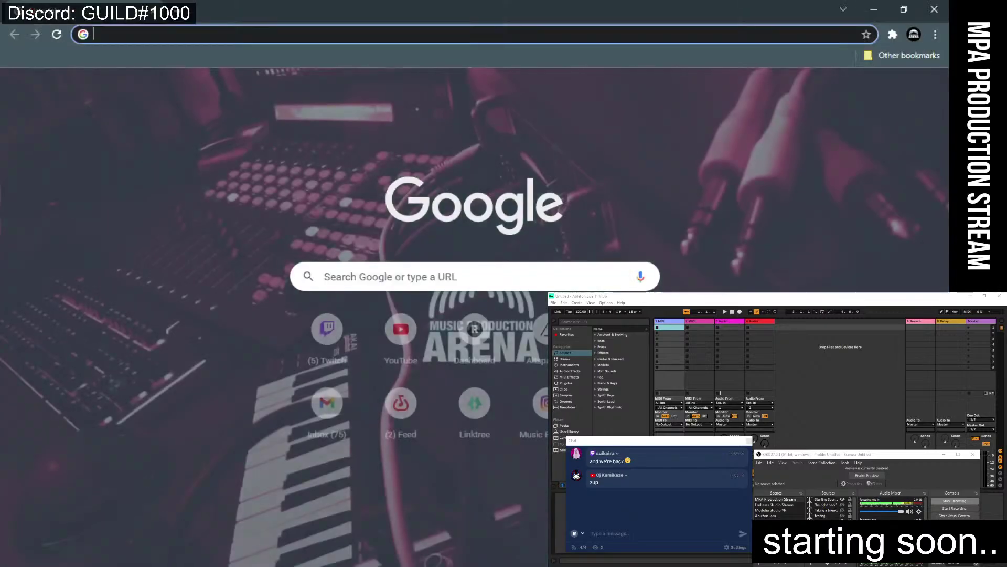
pyautogui.write('bandlab.com')
pyautogui.press('Return')
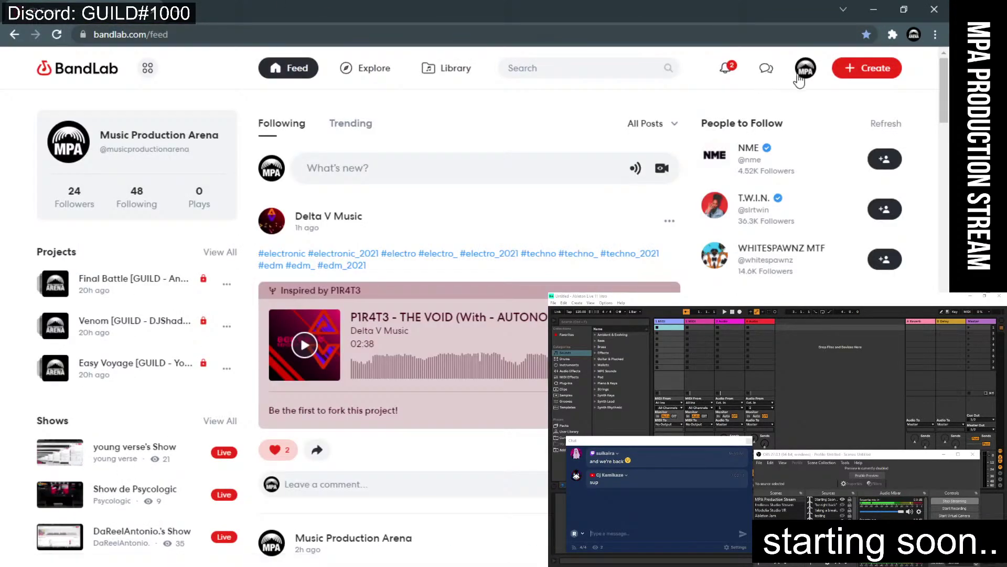
pyautogui.click(805, 68)
pyautogui.click(660, 161)
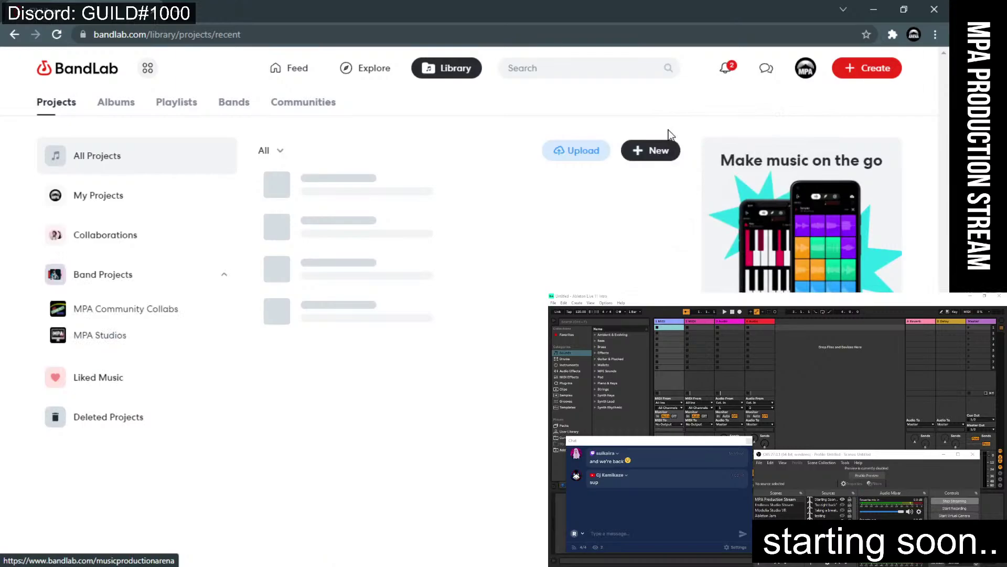
pyautogui.click(799, 74)
pyautogui.click(727, 127)
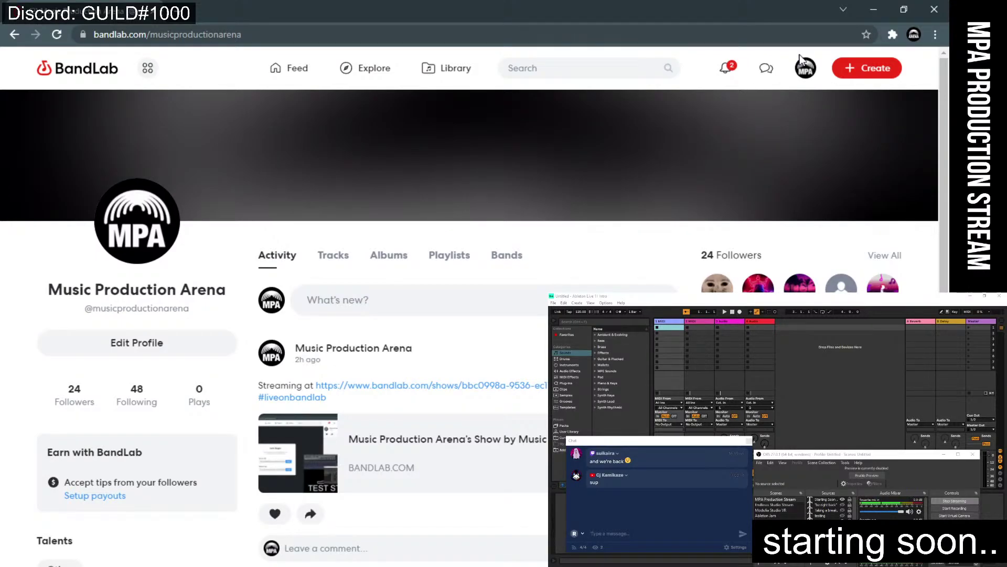
pyautogui.click(843, 8)
pyautogui.click(713, 131)
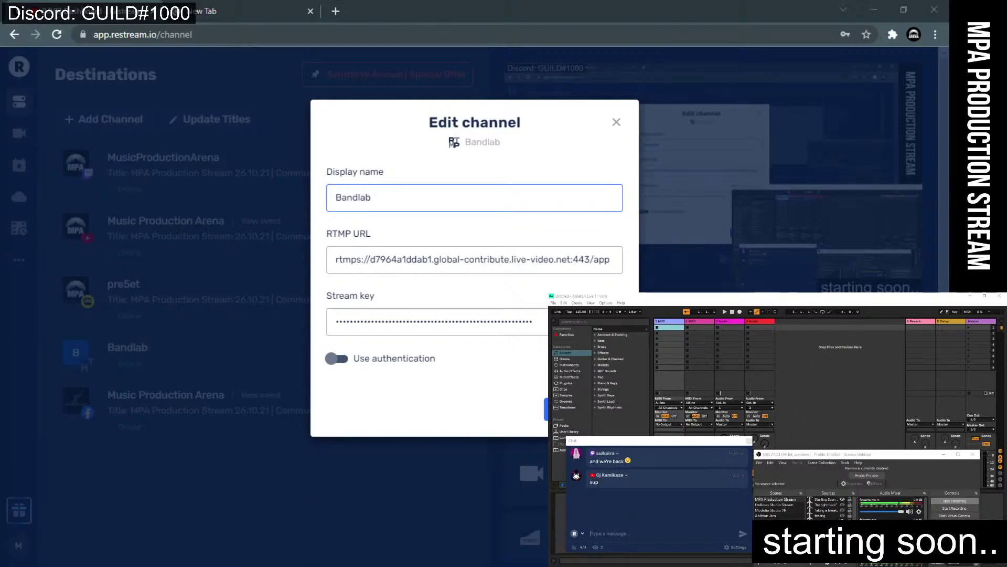
# Look through the Public Pack folder in File Explorer, then close the Bandlab channel settings without changes.
pyautogui.press('super+e')
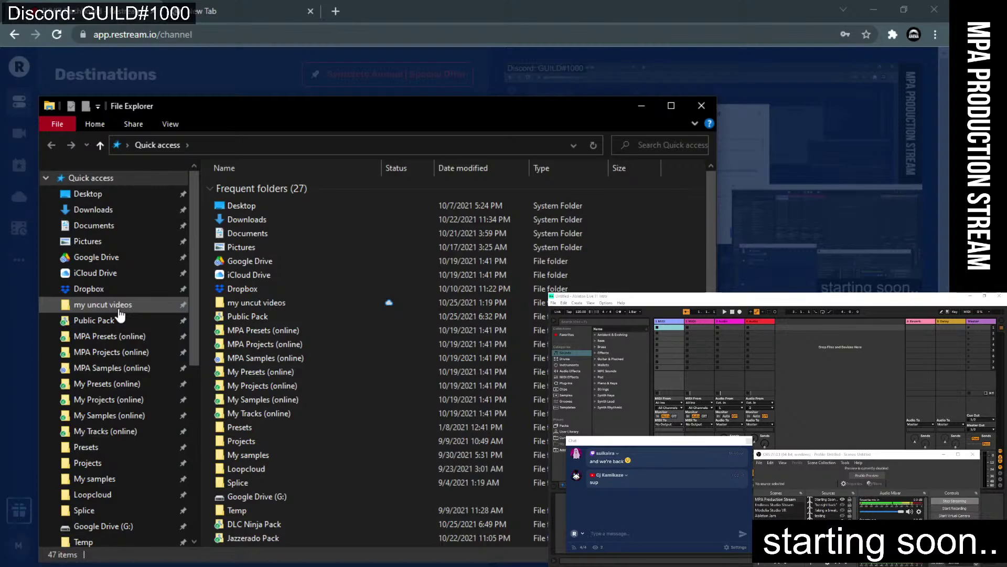
pyautogui.click(113, 318)
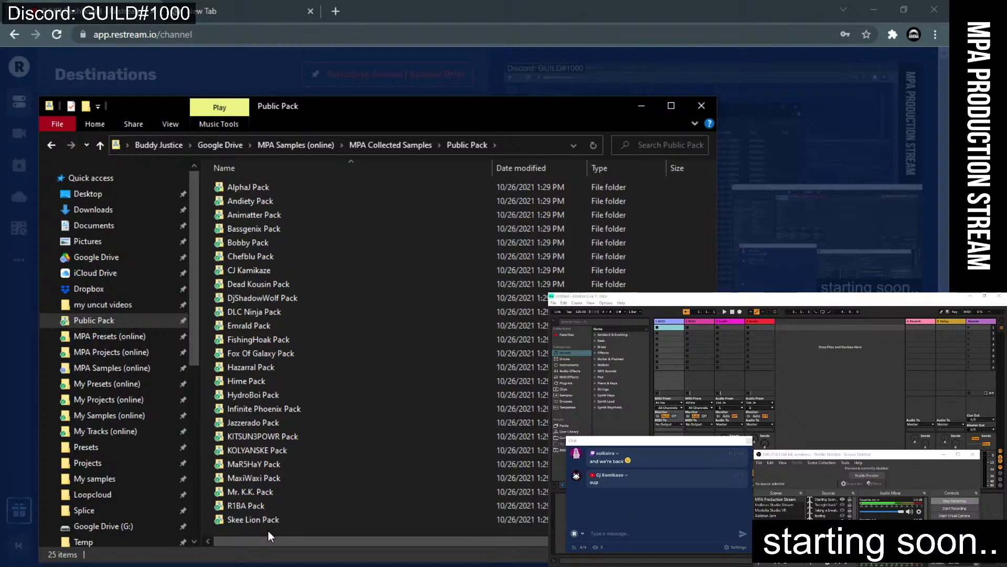
pyautogui.click(642, 107)
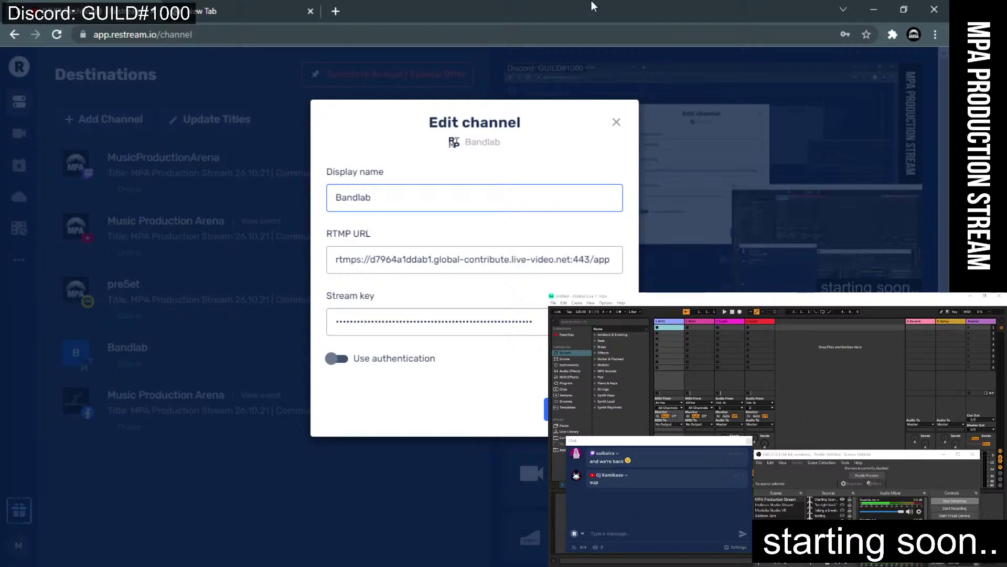
pyautogui.click(617, 125)
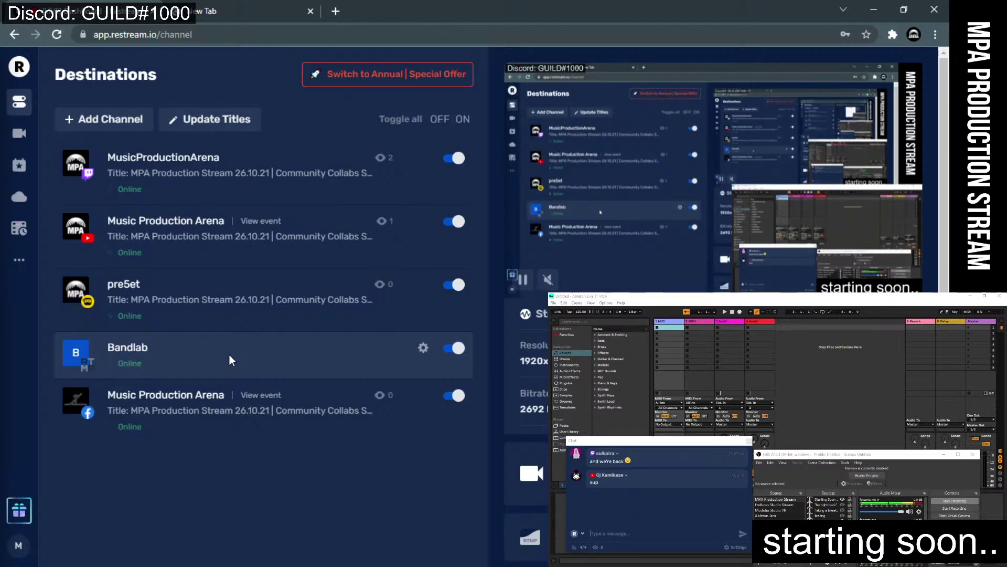
# Place a blank new-tab browser window on the second monitor and keep the Restream destinations on the main one.
pyautogui.click(258, 11)
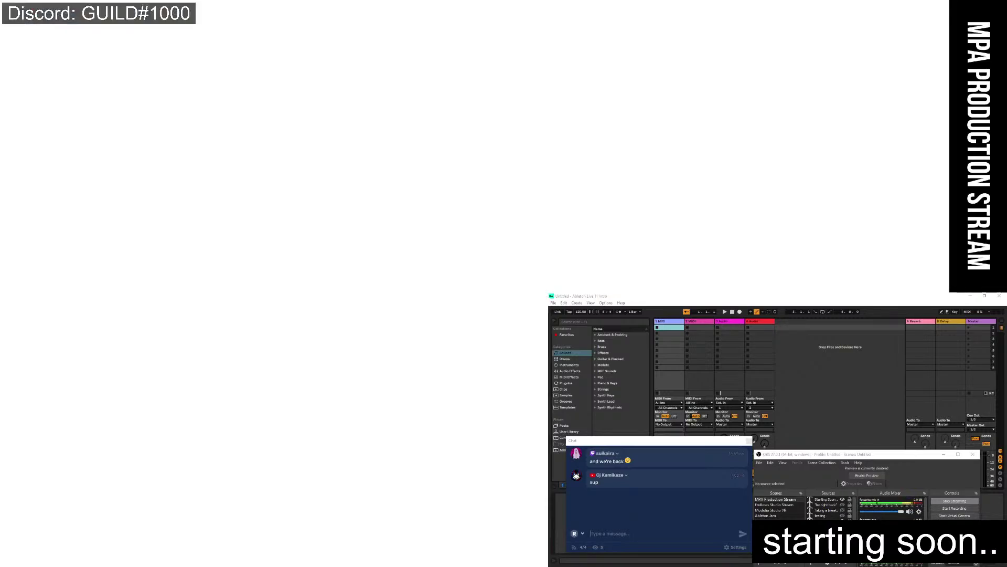
pyautogui.click(105, 11)
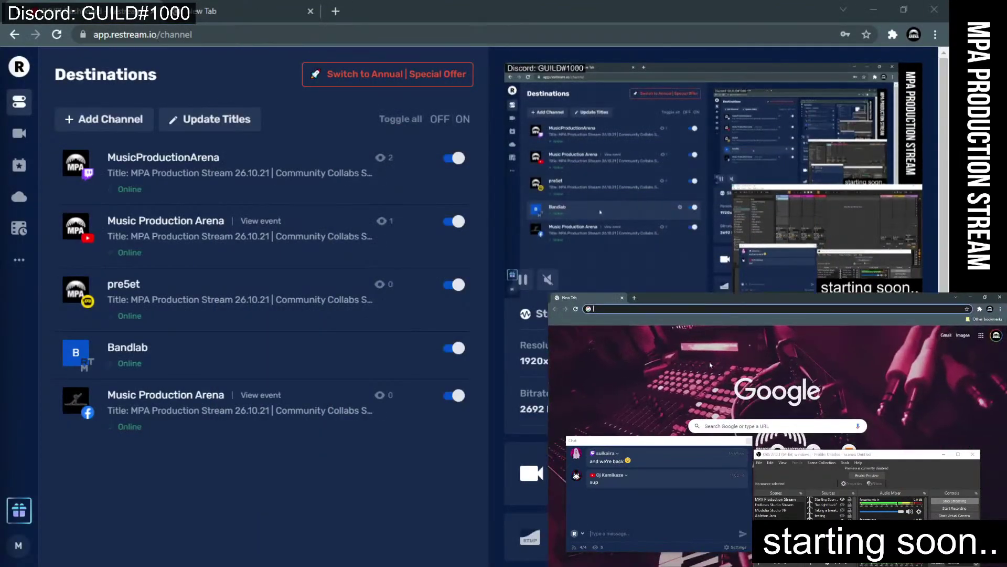
# Rearrange the chat and OBS windows on the second monitor and hide the "starting soon.." text source in OBS.
pyautogui.moveTo(695, 445); pyautogui.dragTo(684, 463)
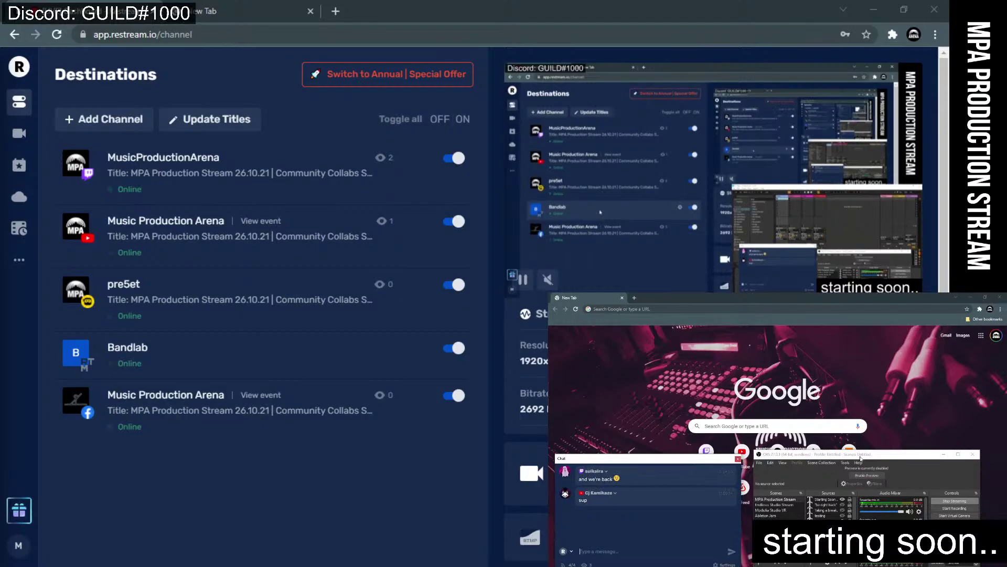
pyautogui.moveTo(898, 450); pyautogui.dragTo(856, 362)
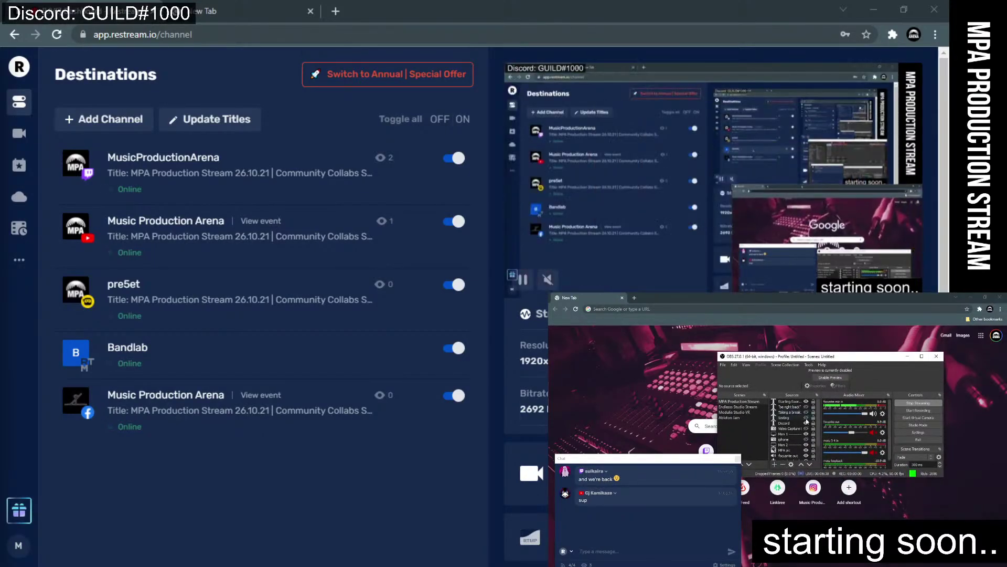
pyautogui.click(807, 418)
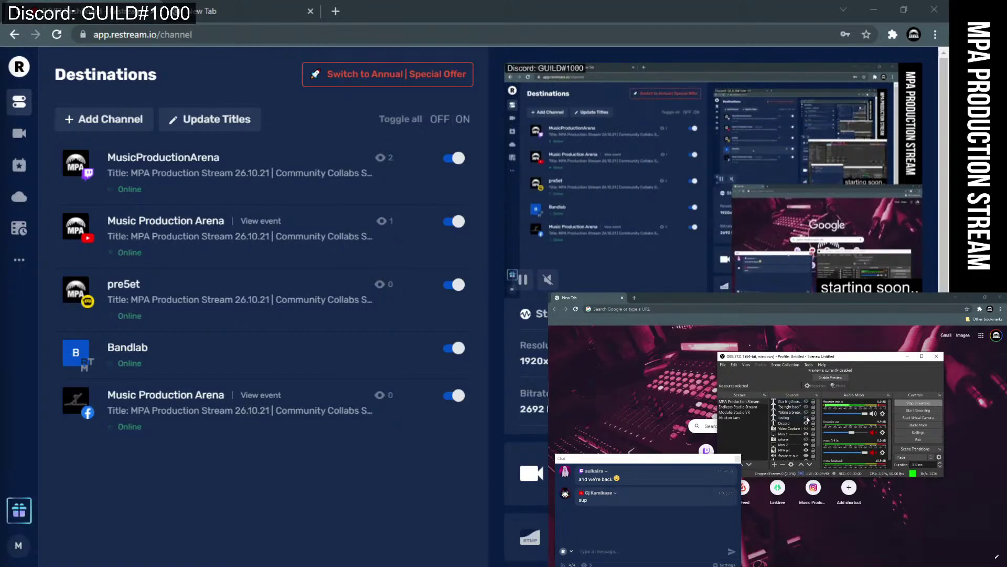
# Minimize OBS, open bandlab.com in the second monitor's browser window and shift the chat window away from the feed content.
pyautogui.click(907, 357)
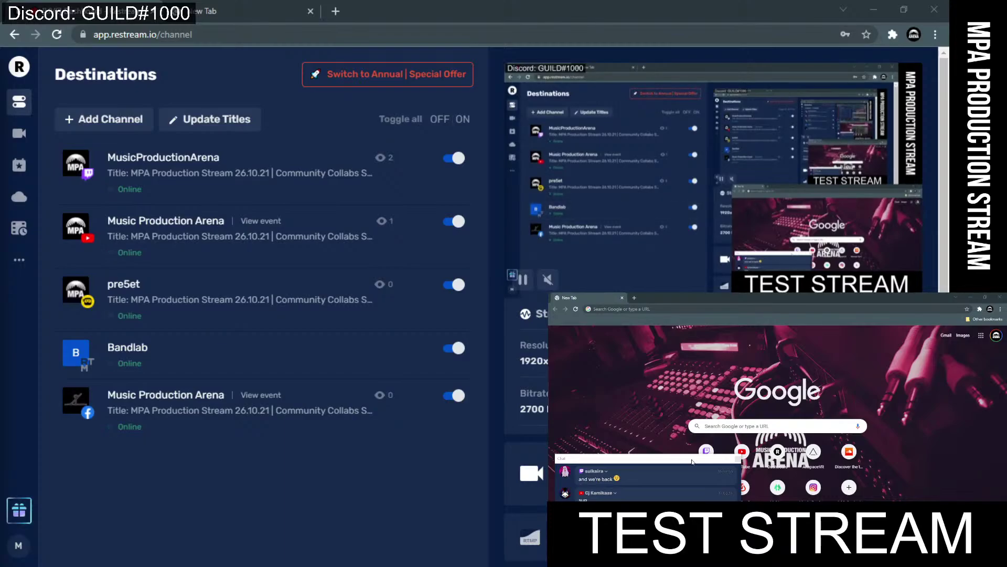
pyautogui.click(646, 310)
pyautogui.write('bandlab.com')
pyautogui.press('Return')
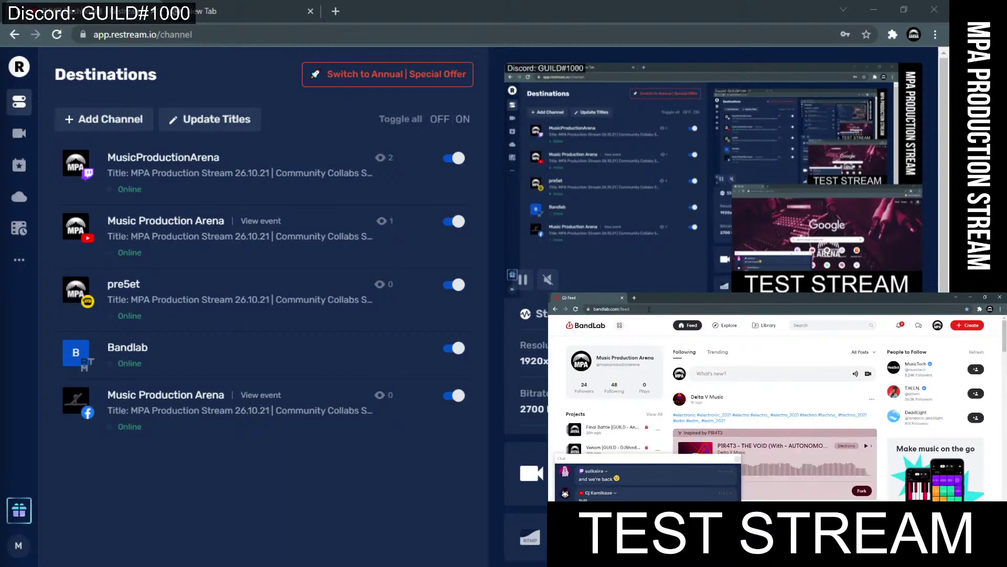
pyautogui.moveTo(663, 460); pyautogui.dragTo(686, 451)
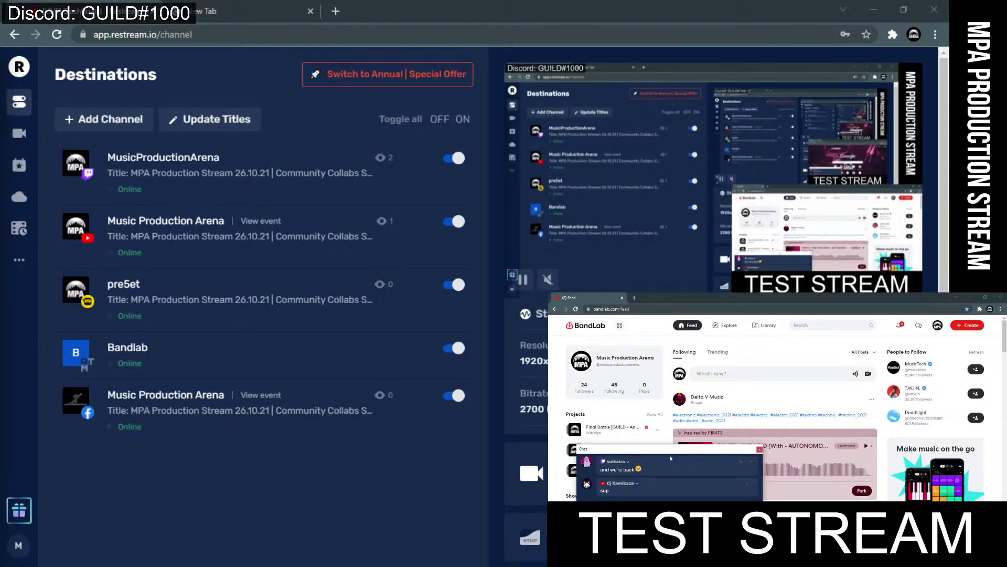
pyautogui.moveTo(666, 453); pyautogui.dragTo(651, 457)
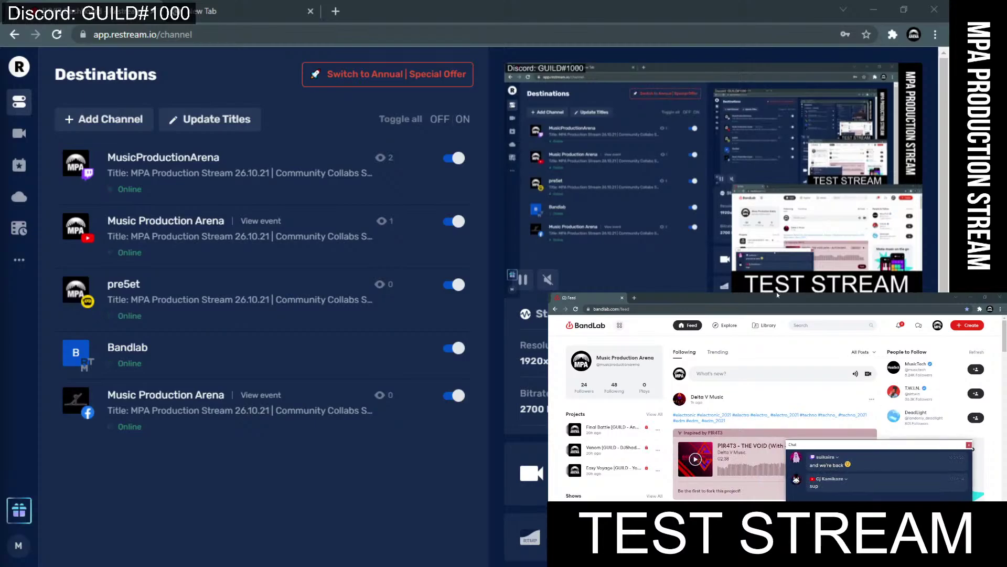
# Look through BandLab's Explore page from the genres and Featured Contests down to Featured Shows, keeping the chat window out of the way.
pyautogui.click(727, 326)
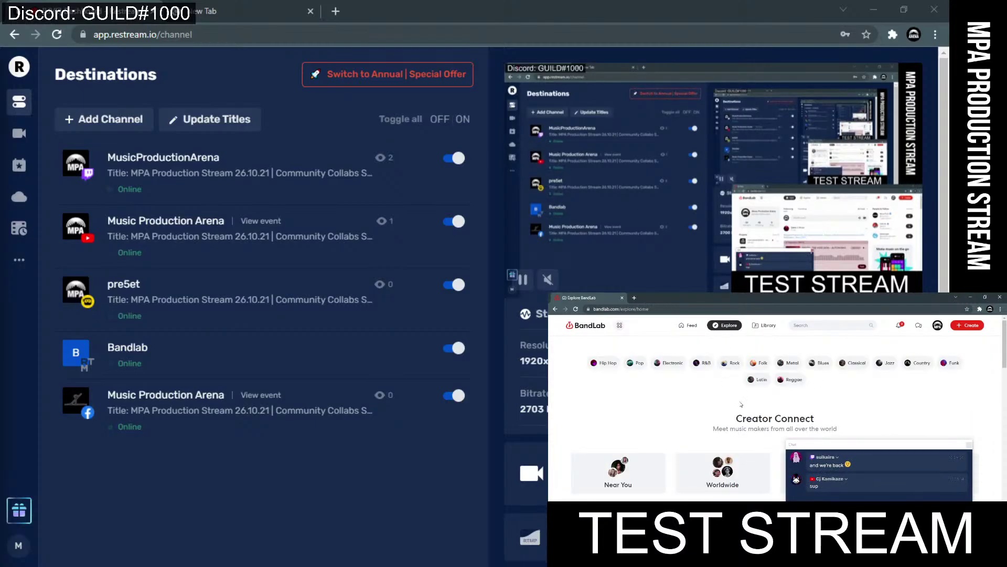
pyautogui.scroll(-6, 741, 397)
pyautogui.scroll(6, 740, 399)
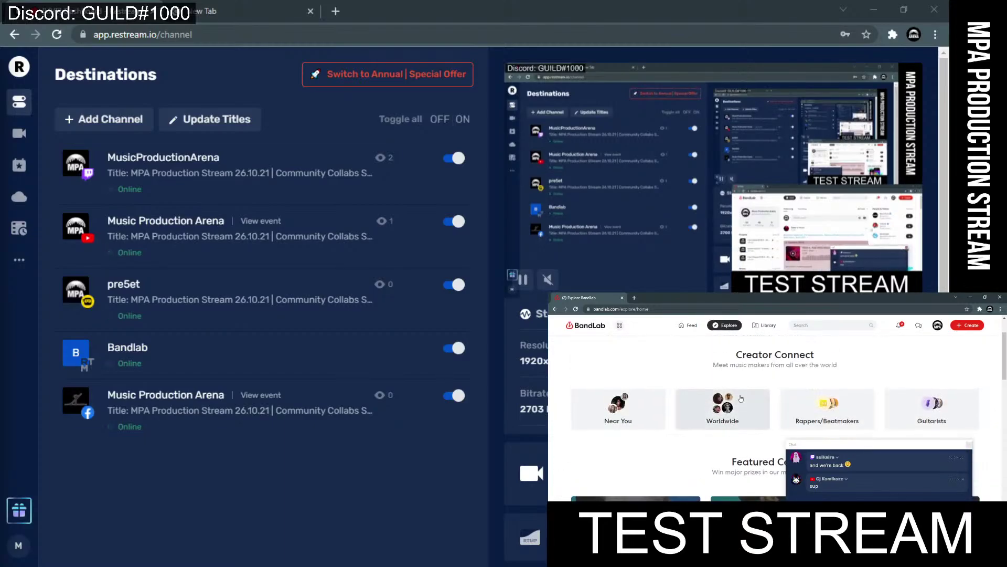
pyautogui.scroll(-5, 741, 399)
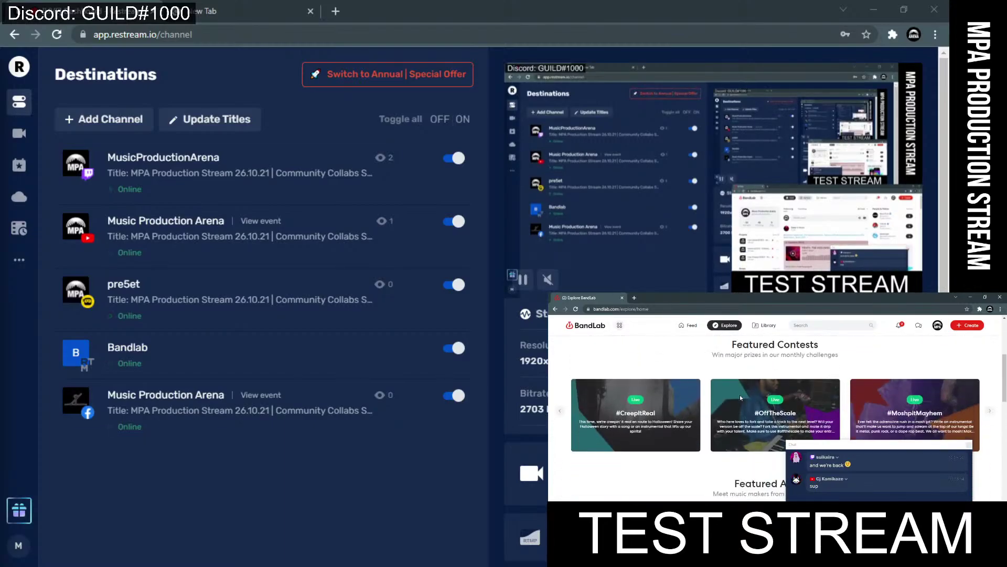
pyautogui.scroll(3, 741, 398)
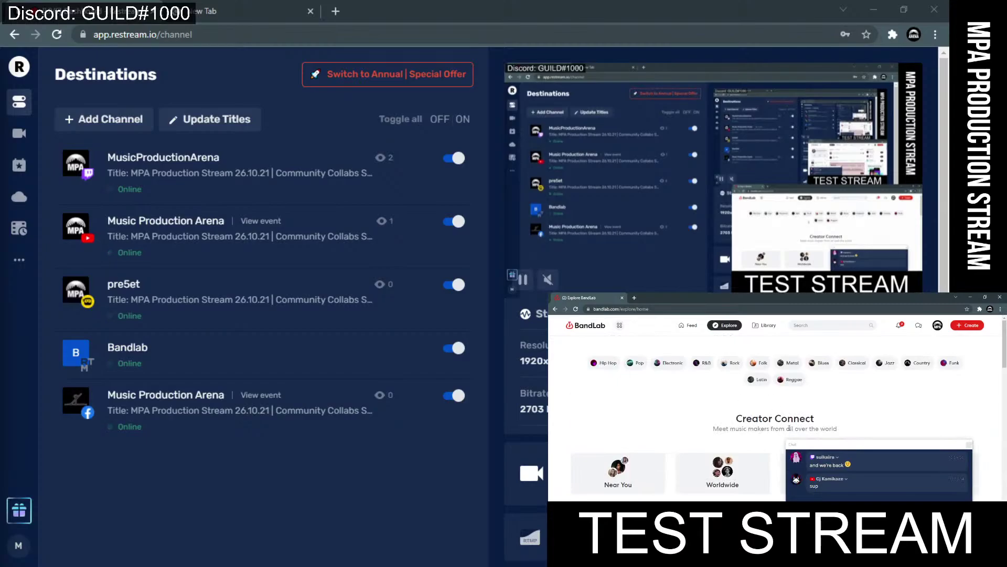
pyautogui.moveTo(809, 445); pyautogui.dragTo(795, 428)
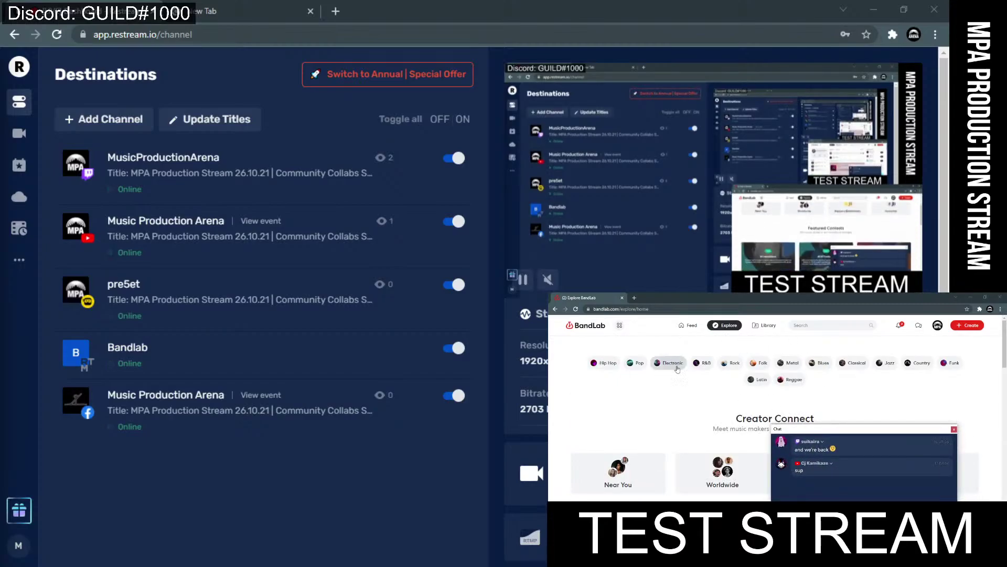
pyautogui.scroll(-5, 677, 369)
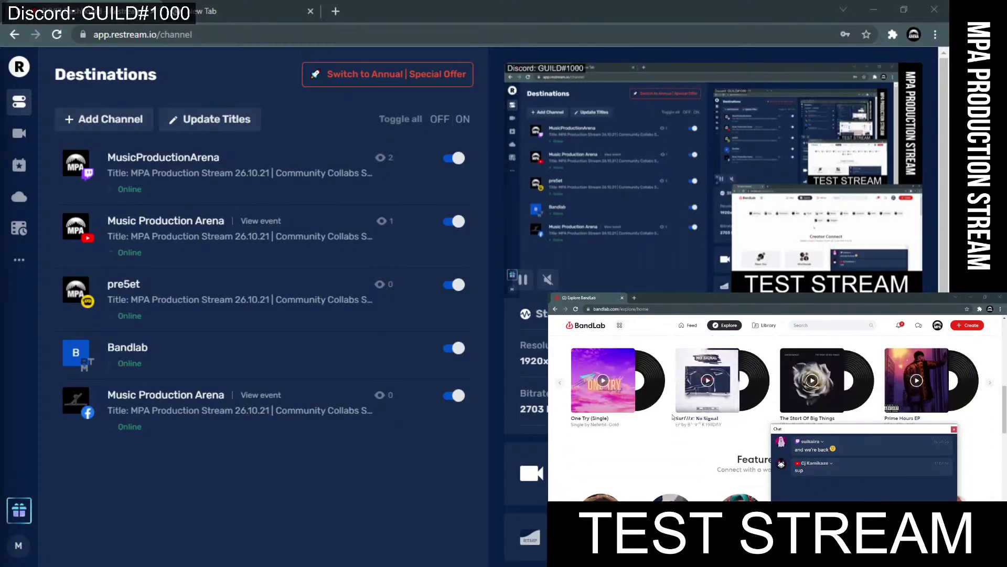
pyautogui.scroll(-10, 673, 417)
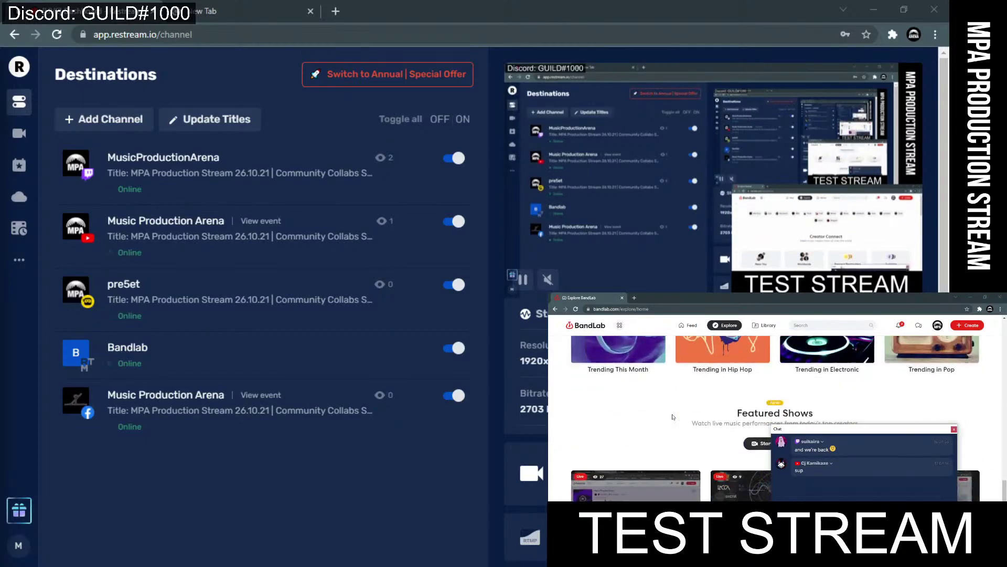
pyautogui.scroll(-2, 672, 417)
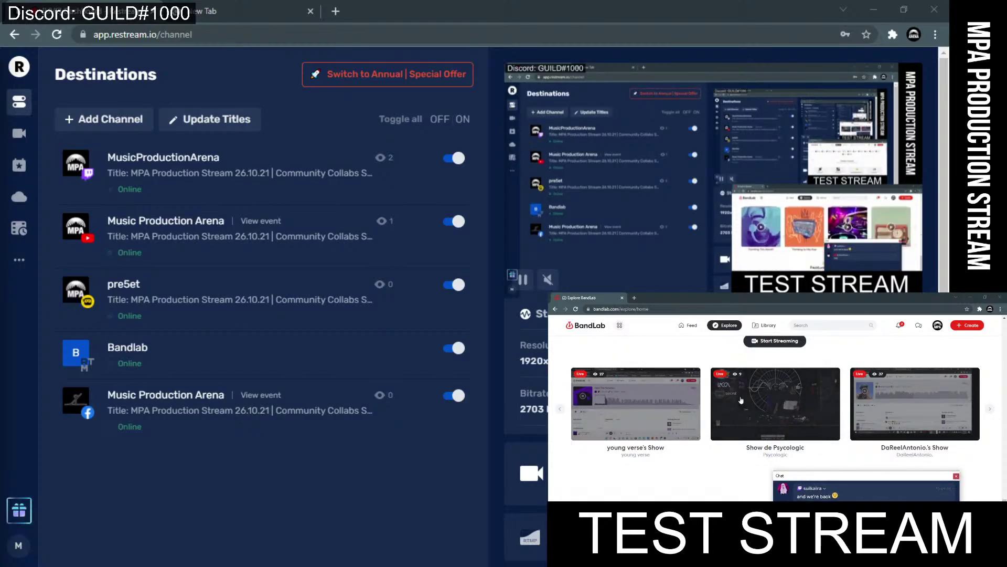
# Examine the live streams under Featured Shows and the Featured Music section, repositioning the chat window over the page.
pyautogui.scroll(-1, 741, 400)
pyautogui.scroll(2, 741, 400)
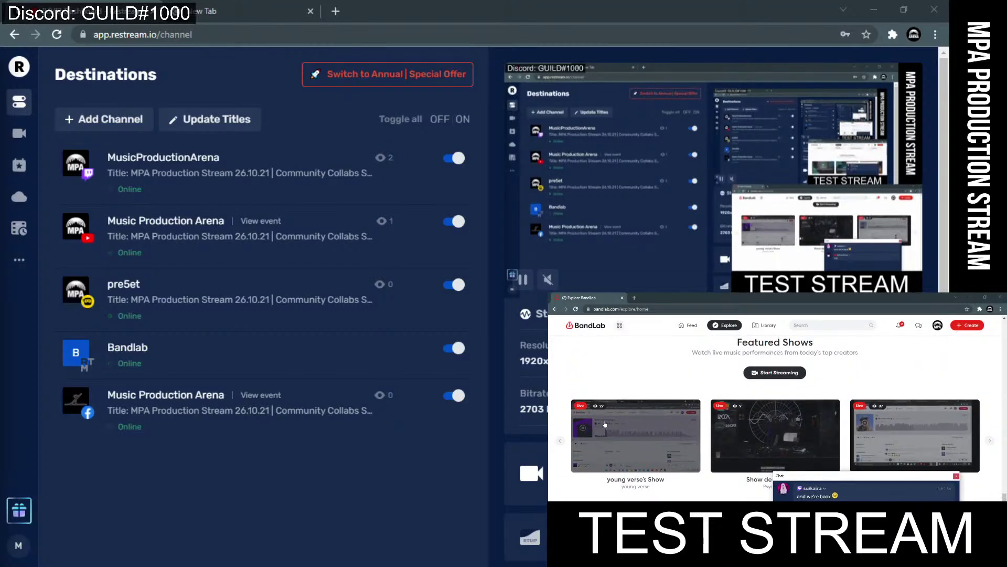
pyautogui.scroll(-1, 693, 450)
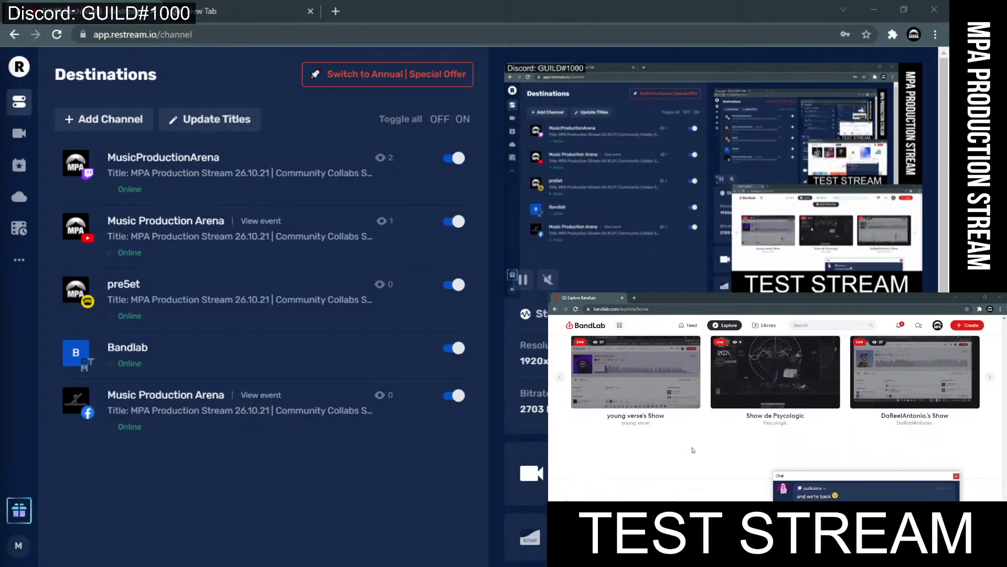
pyautogui.scroll(2, 692, 450)
pyautogui.scroll(-1, 692, 450)
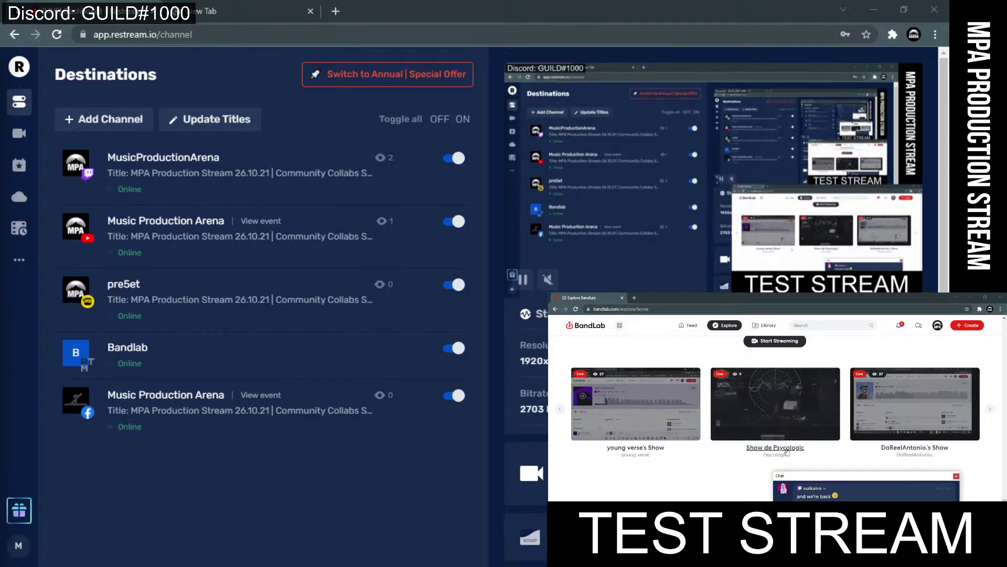
pyautogui.moveTo(815, 477); pyautogui.dragTo(607, 449)
pyautogui.scroll(1, 780, 480)
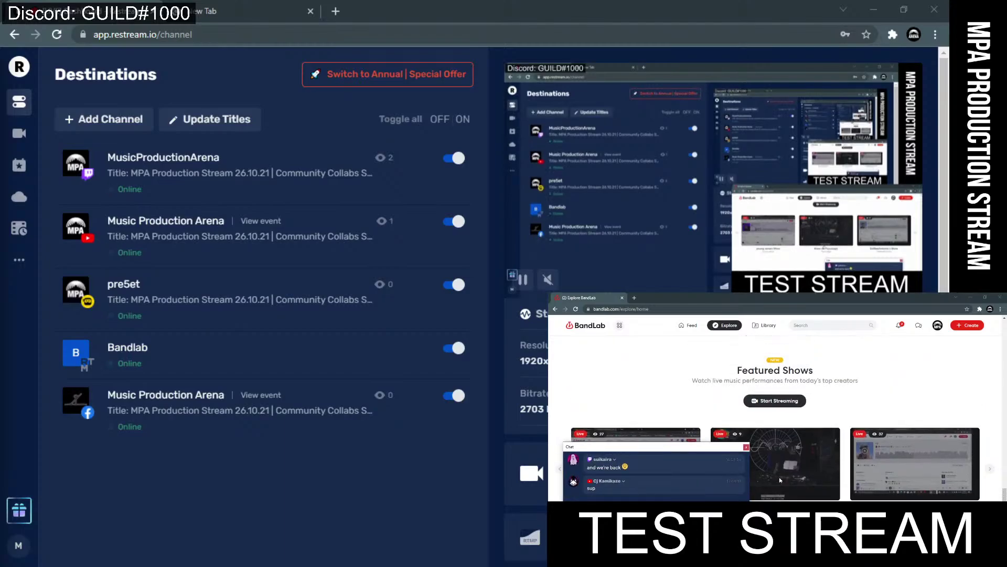
pyautogui.scroll(2, 780, 479)
pyautogui.scroll(-2, 780, 480)
pyautogui.scroll(2, 780, 480)
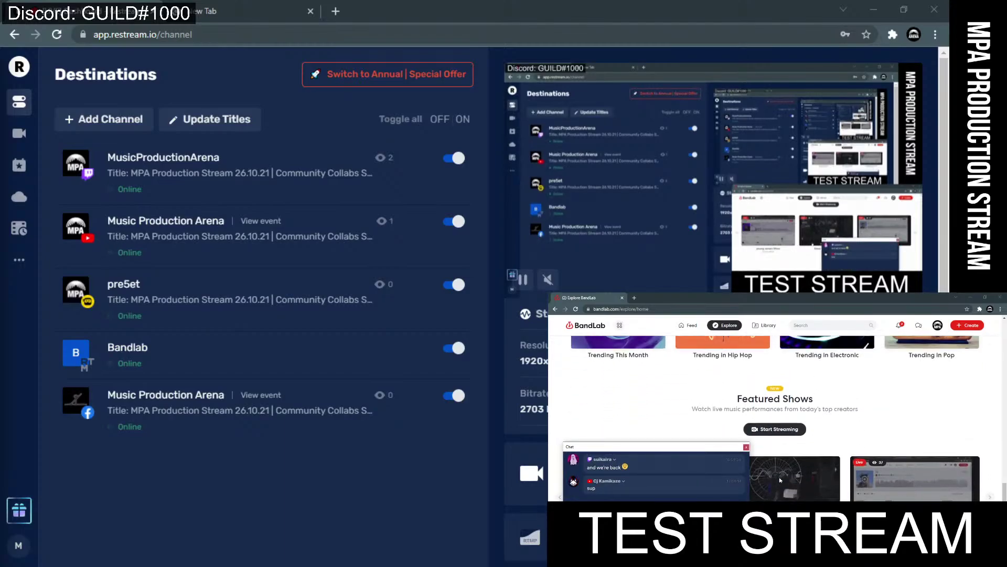
pyautogui.scroll(2, 779, 477)
pyautogui.scroll(-1, 779, 475)
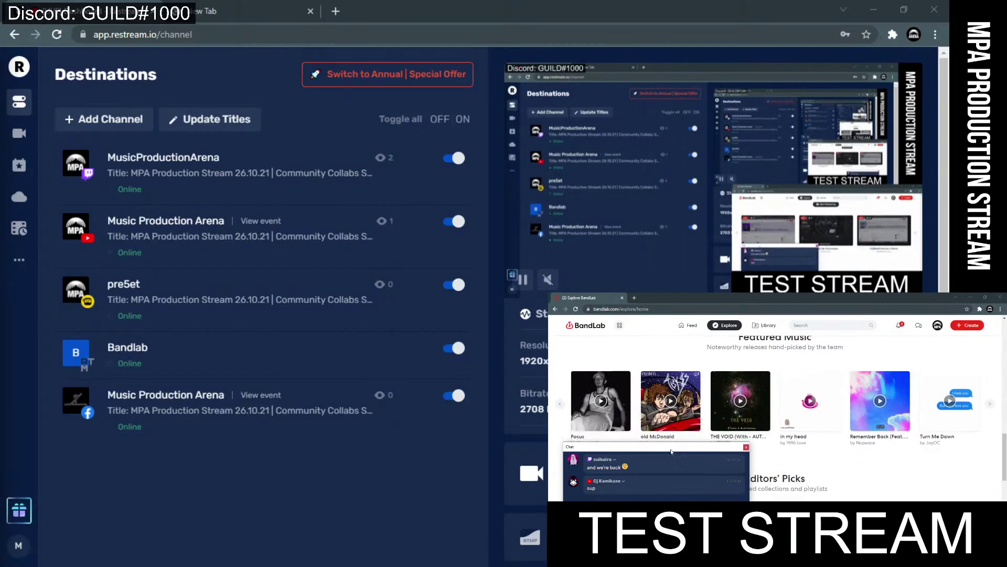
pyautogui.moveTo(672, 451); pyautogui.dragTo(698, 445)
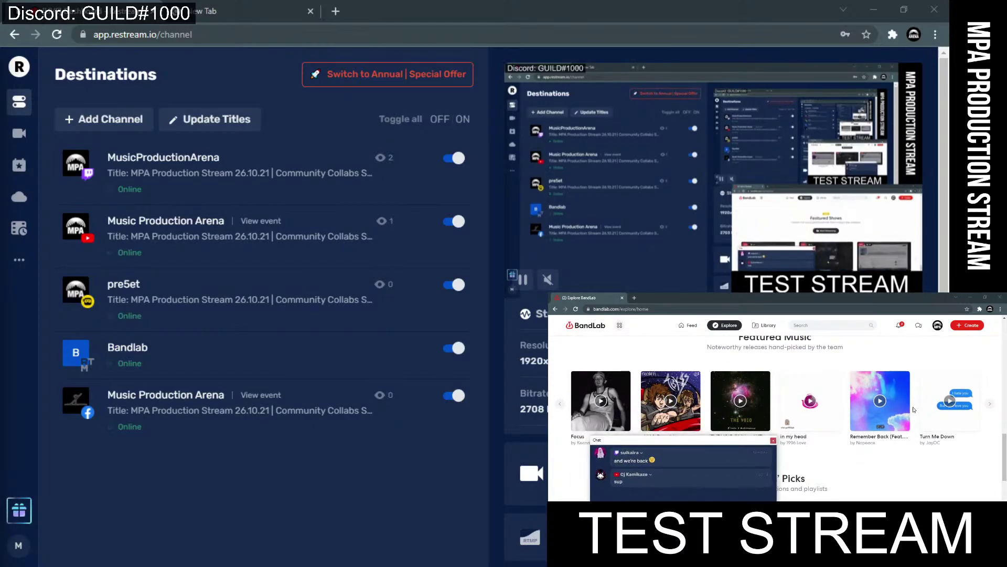
# Go to the Music Production Arena profile on BandLab and start a live stream without a description.
pyautogui.scroll(3, 913, 409)
pyautogui.click(937, 325)
pyautogui.click(880, 370)
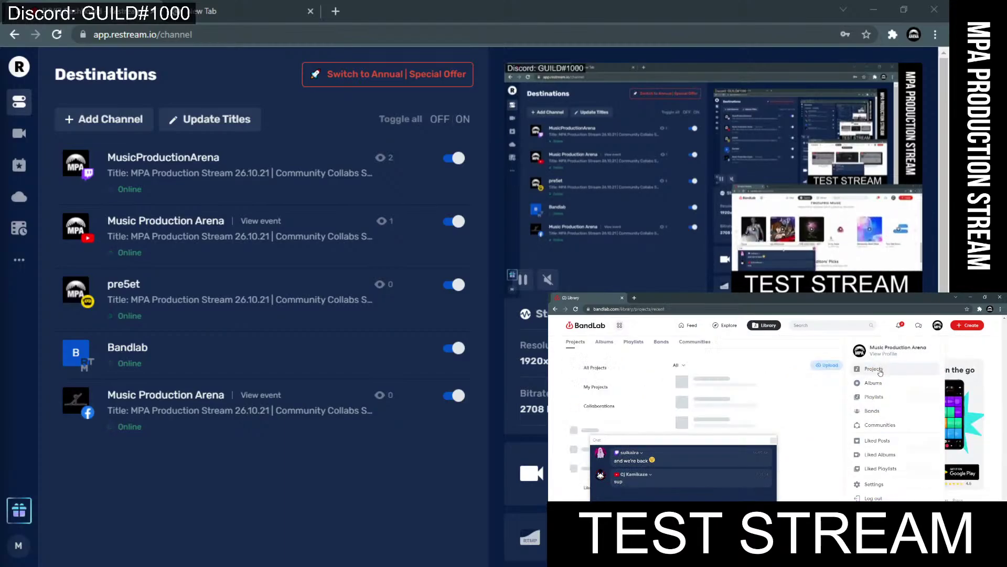
pyautogui.click(938, 325)
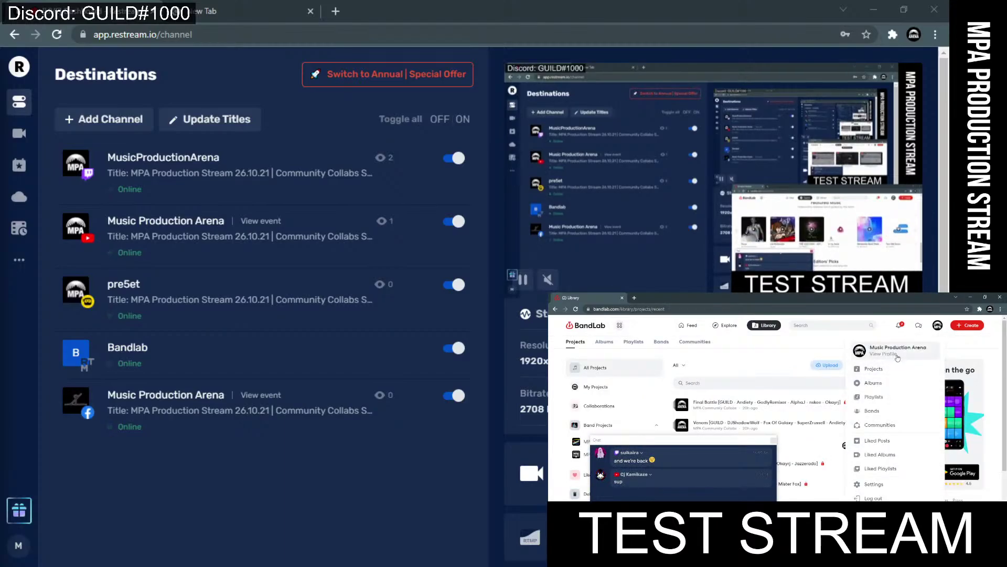
pyautogui.click(897, 357)
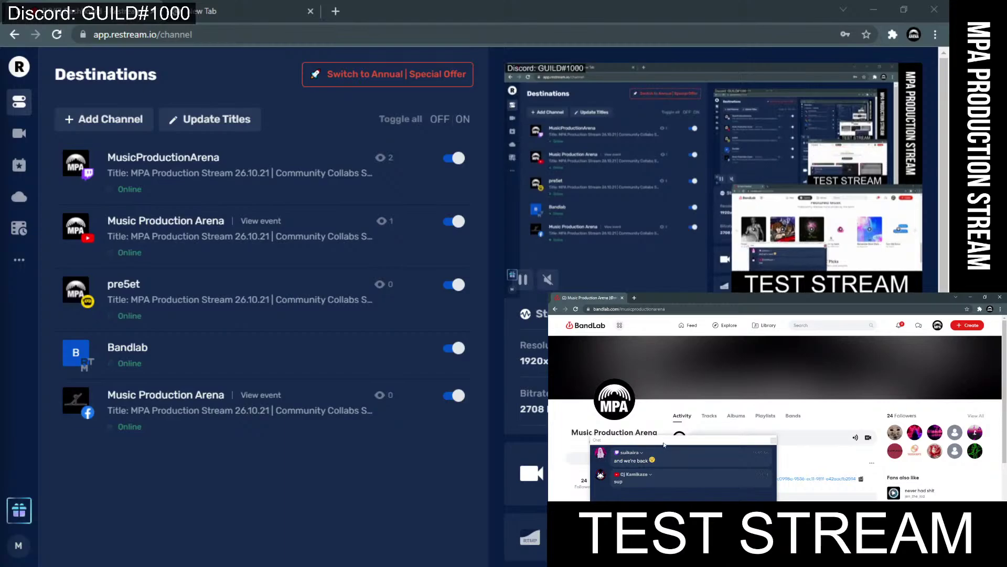
pyautogui.click(864, 438)
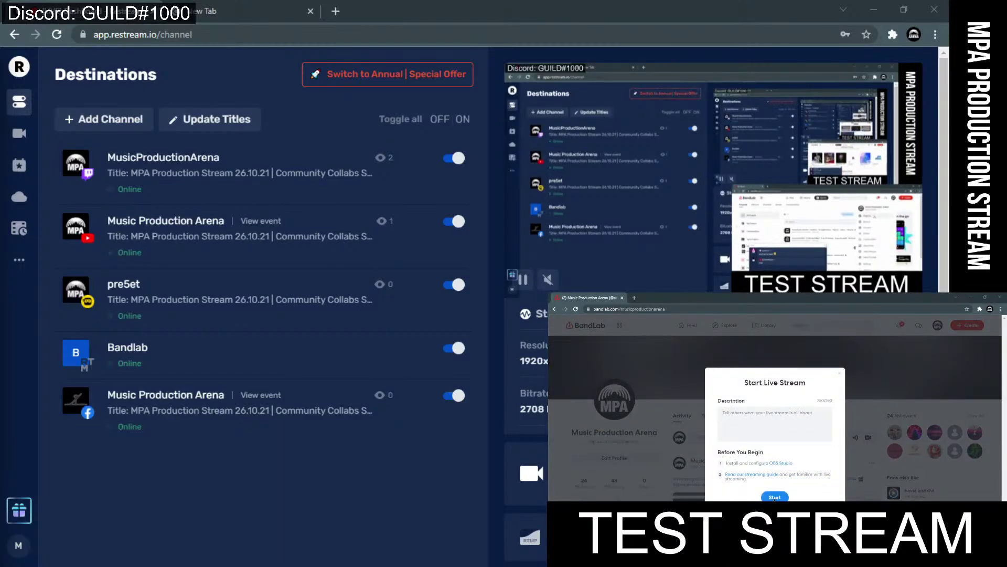
pyautogui.click(774, 497)
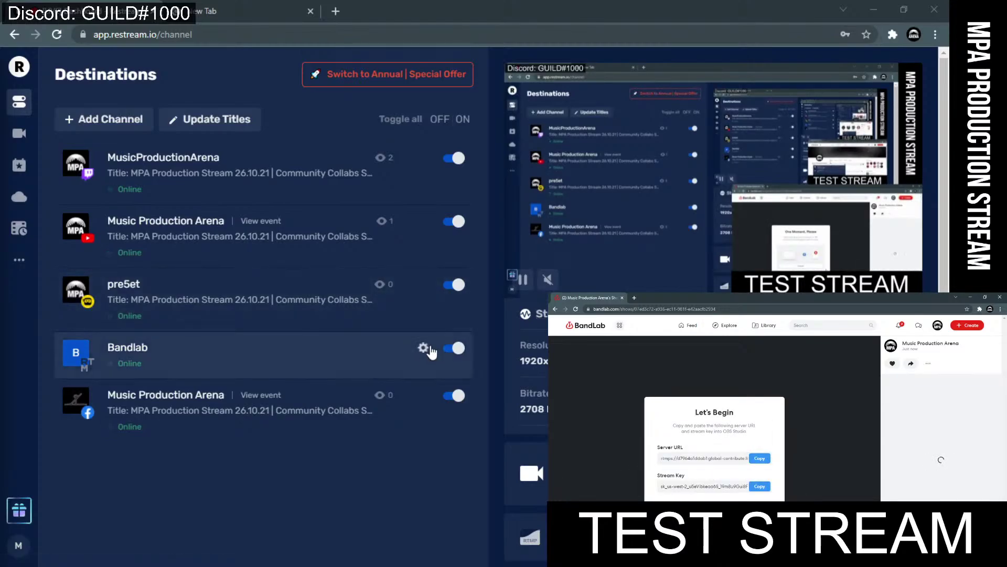
# Replace the Bandlab channel's stream key in Restream with the key copied from BandLab, save it and decline the browser's password update.
pyautogui.click(431, 351)
pyautogui.click(407, 379)
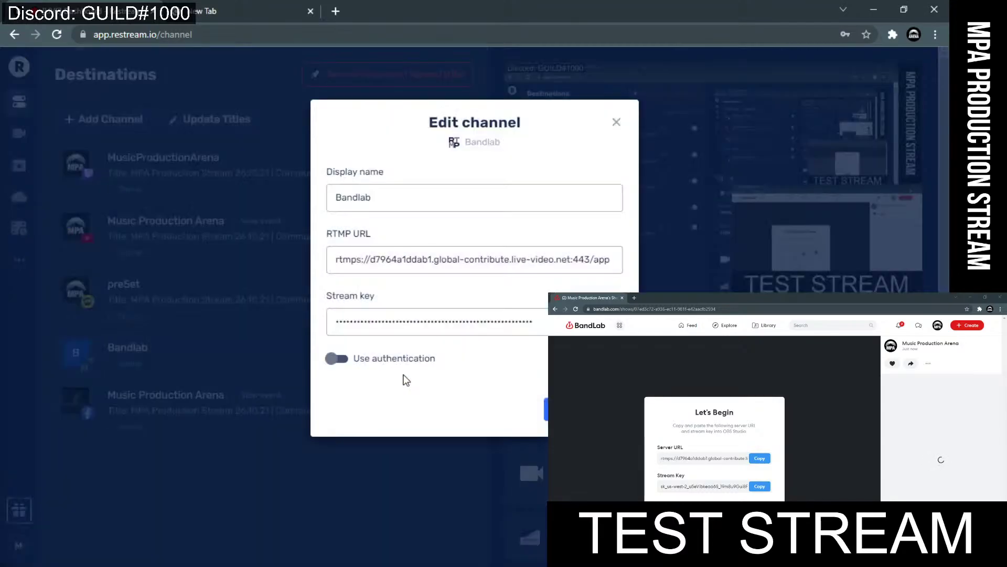
pyautogui.click(759, 487)
pyautogui.moveTo(543, 321); pyautogui.dragTo(225, 335)
pyautogui.click(335, 328)
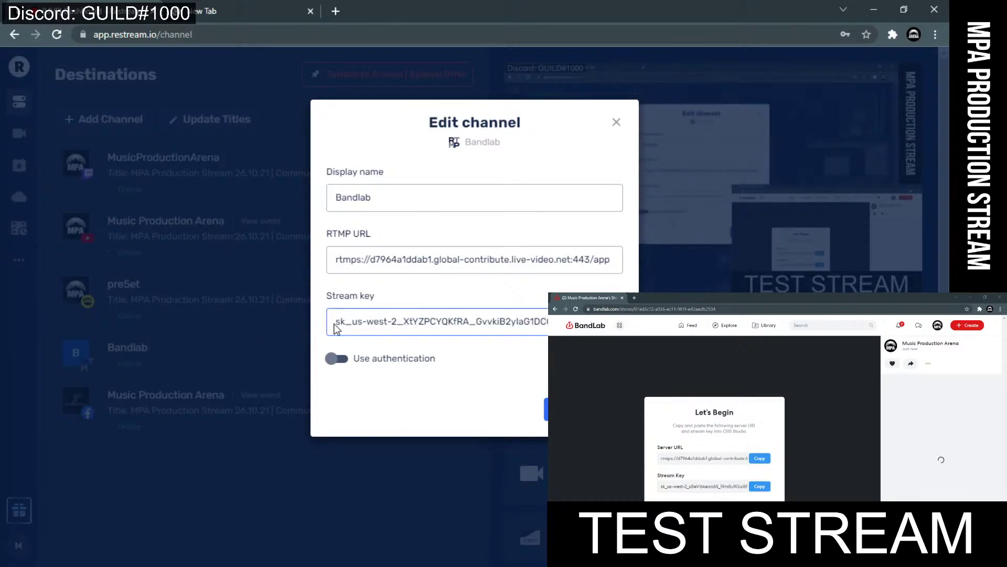
pyautogui.tripleClick(350, 322)
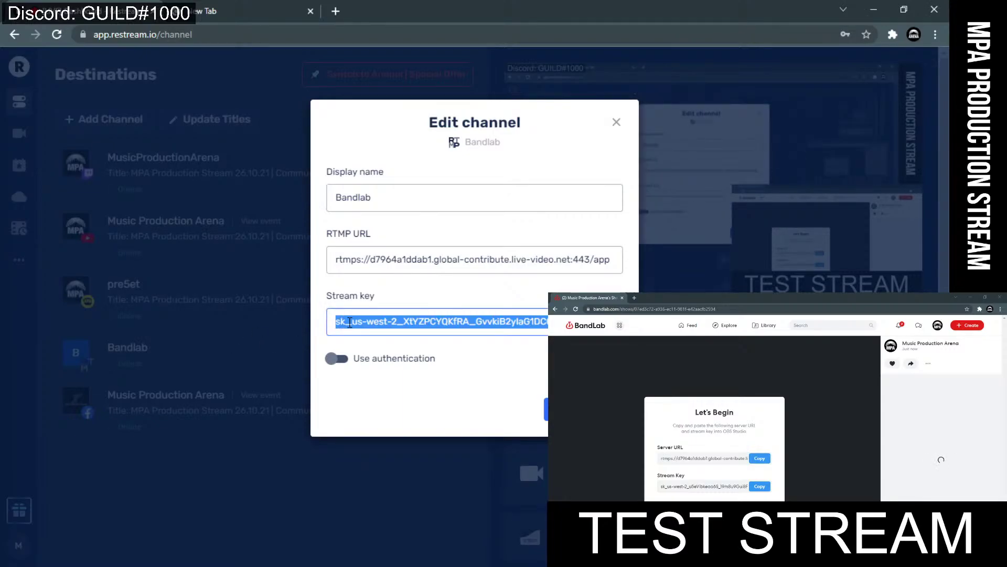
pyautogui.press('BackSpace')
pyautogui.hotkey('ctrl', 'v')
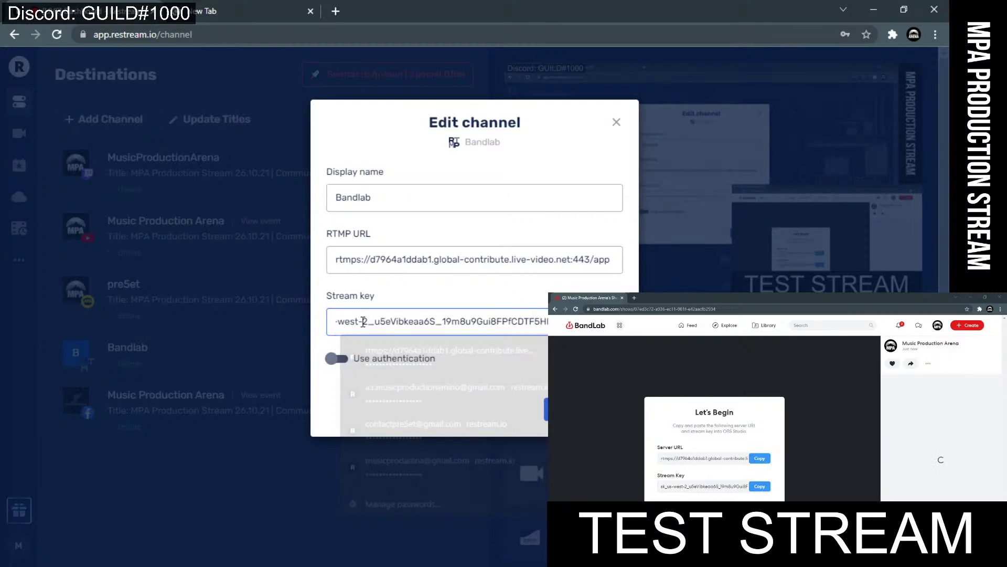
pyautogui.click(468, 389)
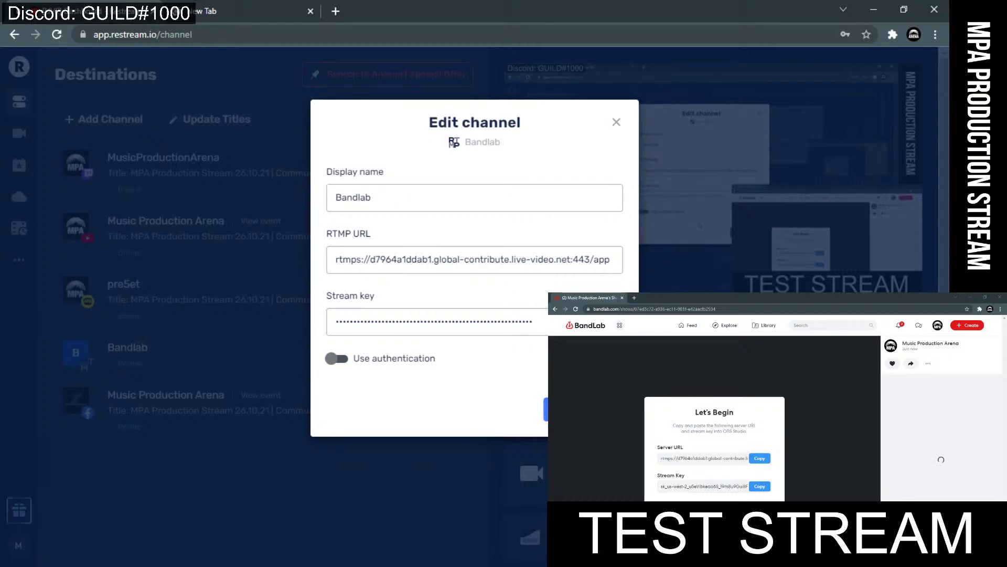
pyautogui.press('Return')
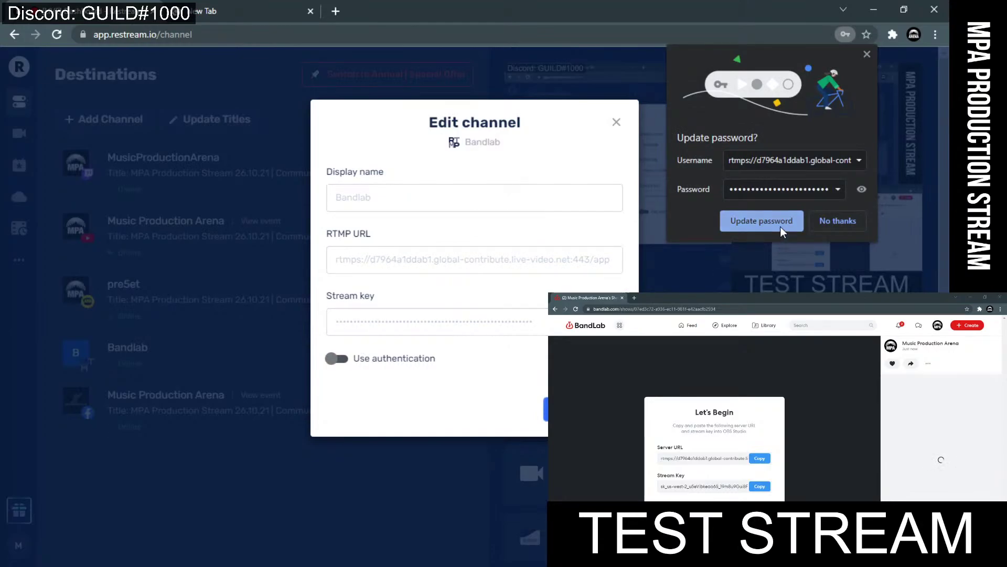
pyautogui.click(826, 221)
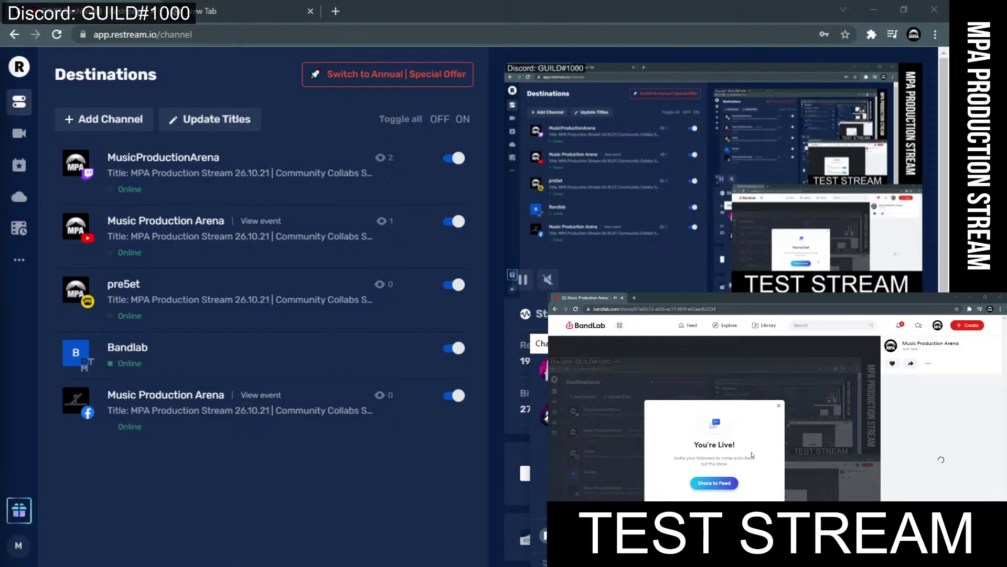
# Share the live show to the BandLab feed and move the chat window onto the main monitor over the Restream destinations.
pyautogui.click(718, 485)
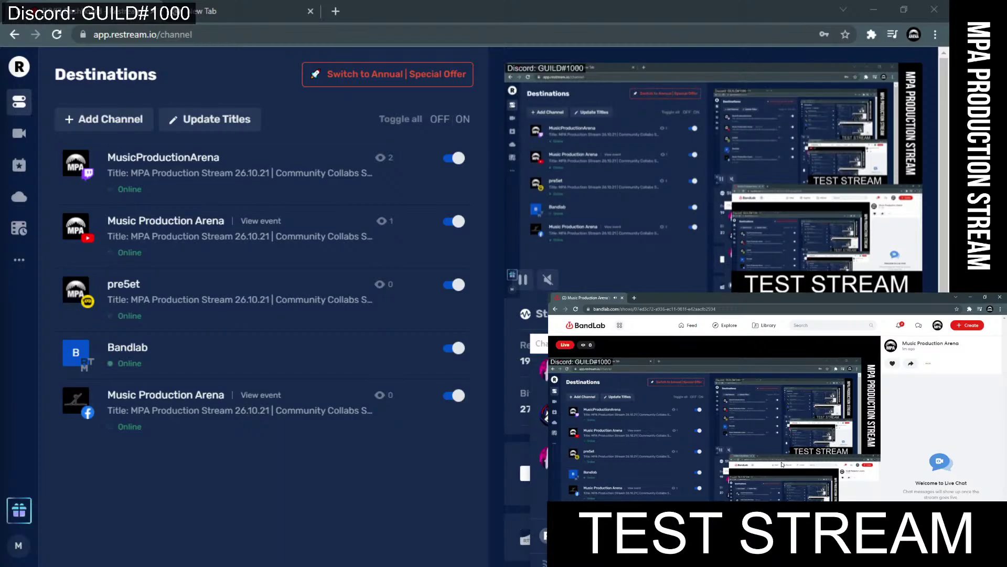
pyautogui.moveTo(236, 333); pyautogui.dragTo(172, 306)
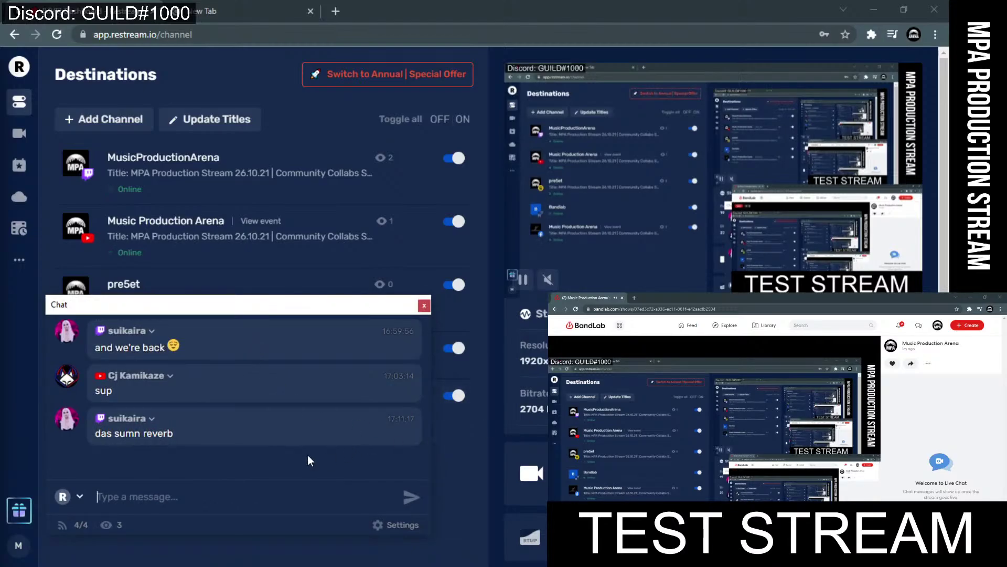
pyautogui.click(236, 496)
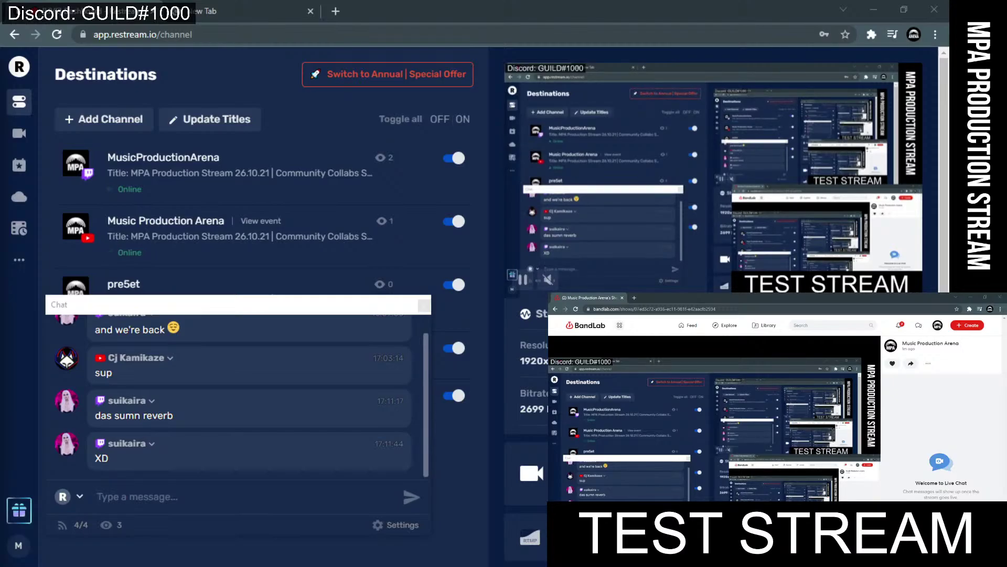
pyautogui.moveTo(530, 564)
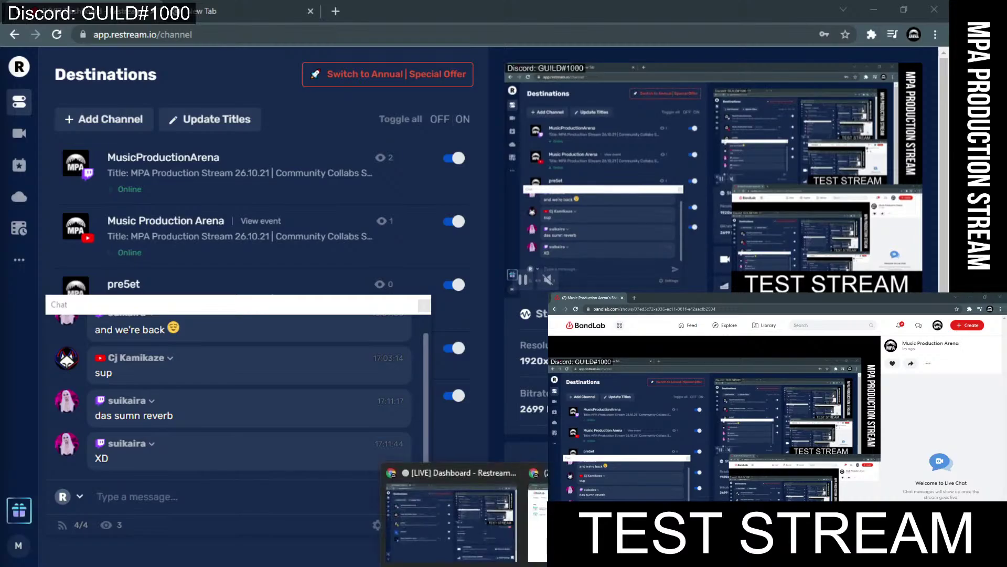
# Close the Restream dashboard and BandLab show windows and minimize the chat window.
pyautogui.moveTo(592, 514)
pyautogui.moveTo(514, 505)
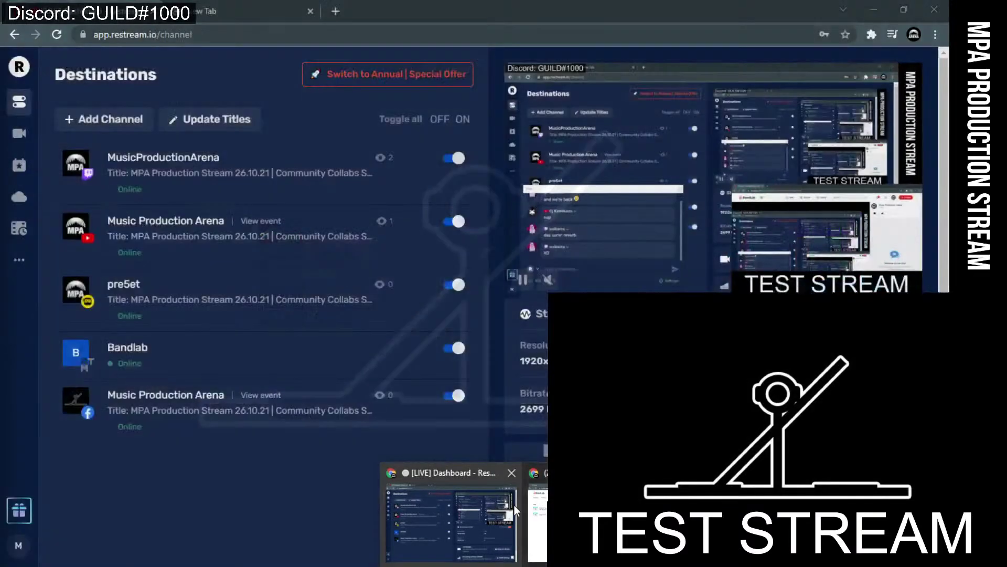
pyautogui.click(512, 473)
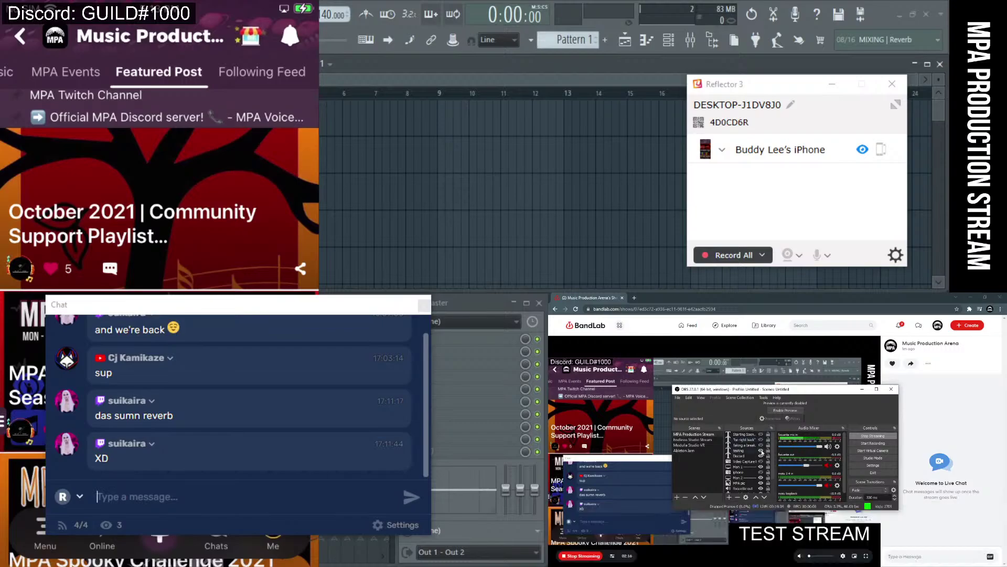
pyautogui.moveTo(862, 564); pyautogui.dragTo(840, 566)
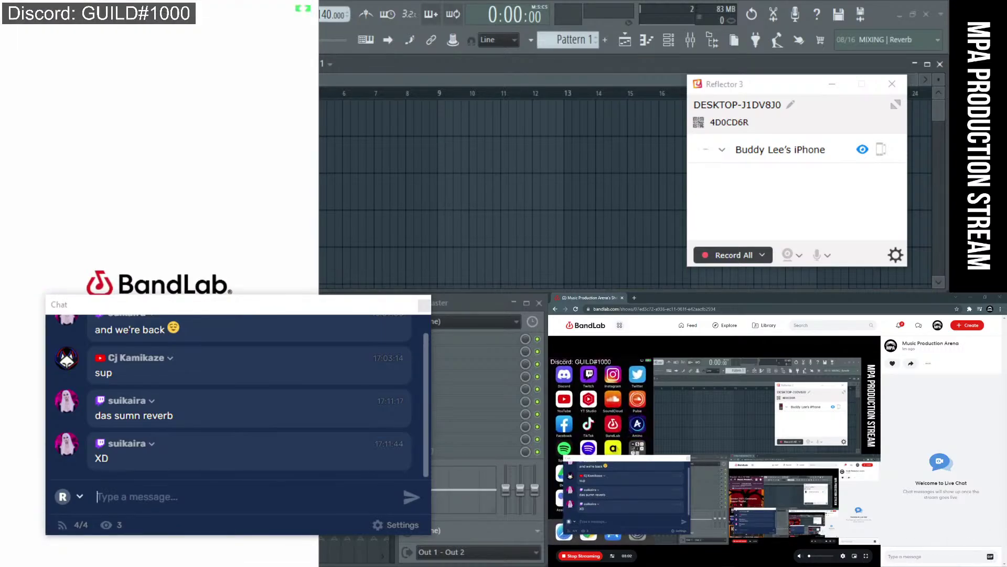
pyautogui.press('super+Down')
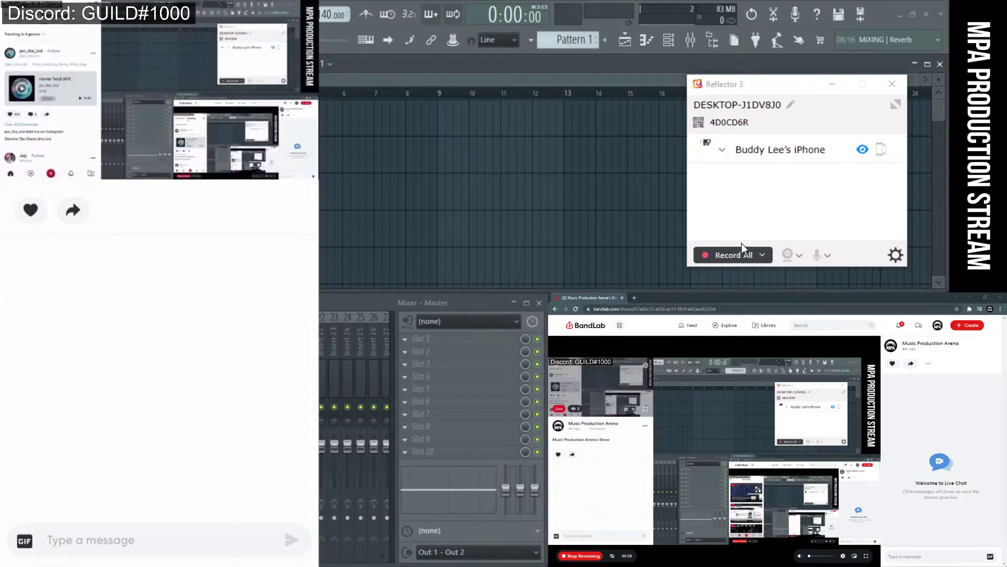
pyautogui.click(623, 297)
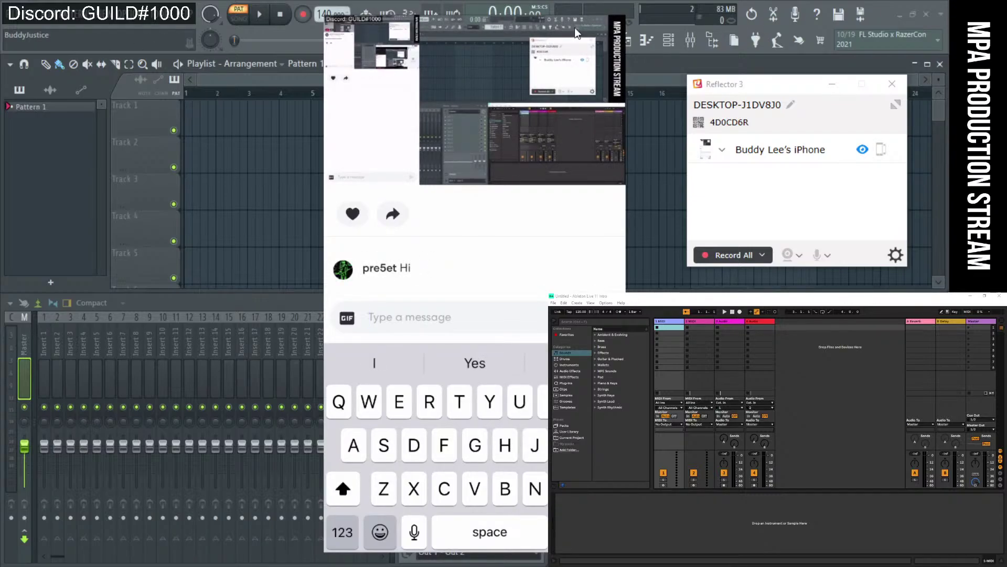
# Move the mirrored iPhone window to the main monitor's left edge and bring the new-tab browser window onto the same monitor.
pyautogui.moveTo(497, 20)
pyautogui.moveTo(497, 20); pyautogui.dragTo(172, 20)
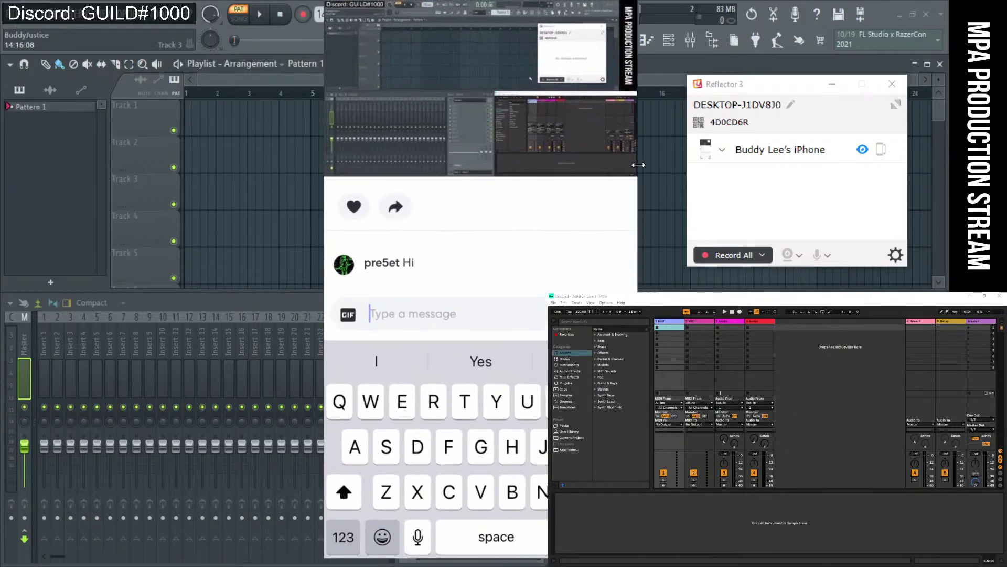
pyautogui.moveTo(454, 15)
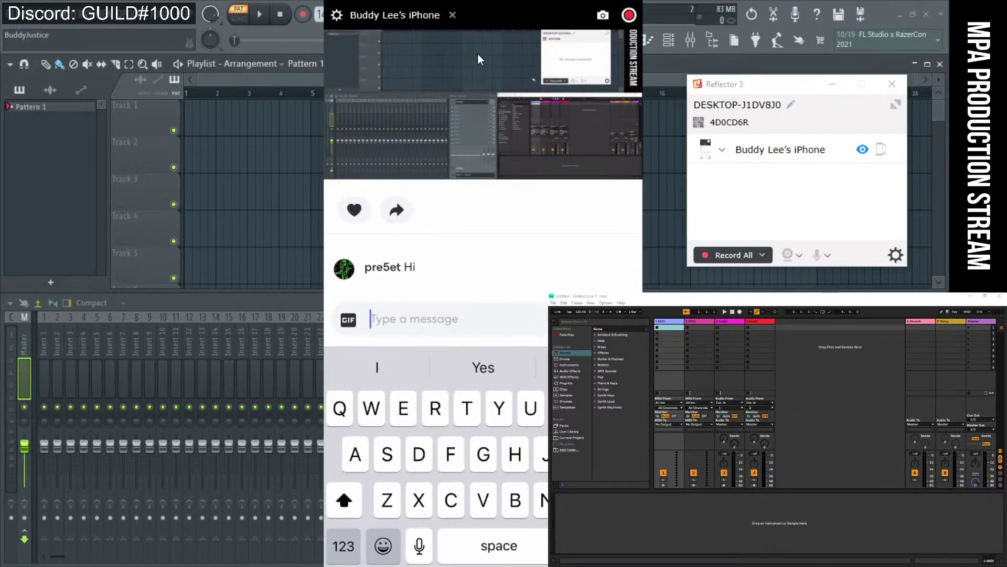
pyautogui.moveTo(536, 19); pyautogui.dragTo(212, 13)
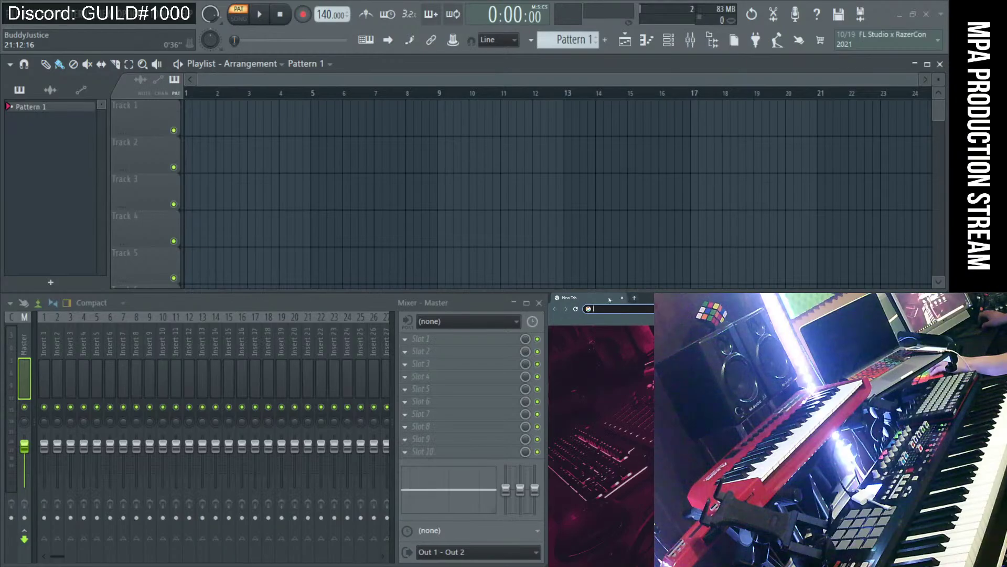
pyautogui.moveTo(629, 297); pyautogui.dragTo(223, 2)
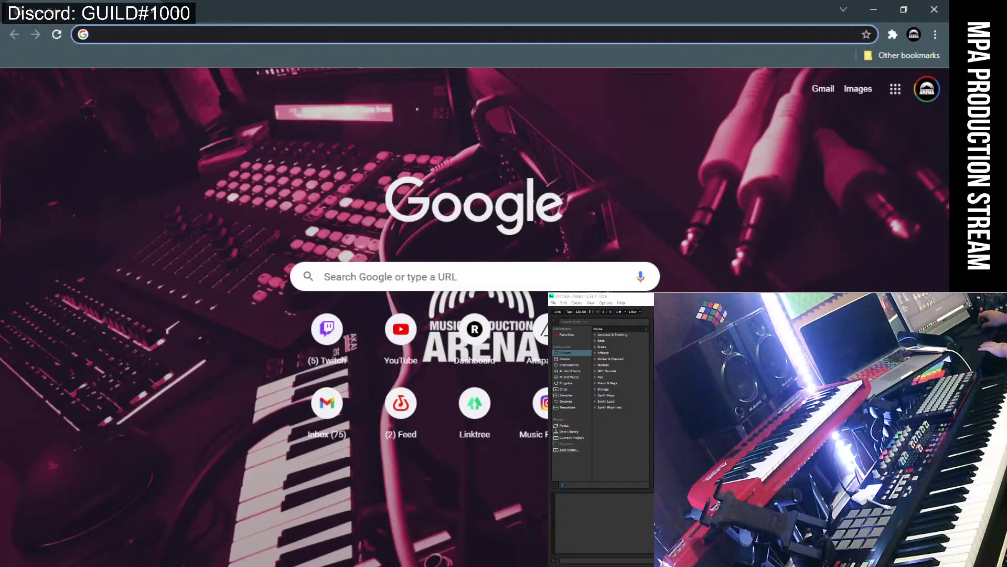
pyautogui.hotkey('alt', 'Tab')
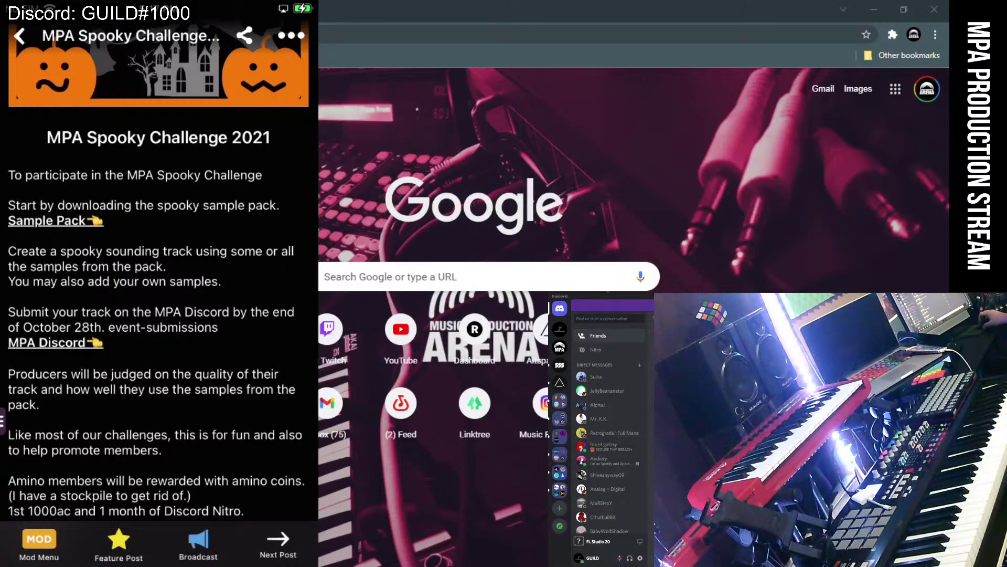
# Examine the event-announcements and event-submissions channels on the Music Production Arena Discord server, then minimize Discord and bring Ableton Live forward.
pyautogui.click(560, 367)
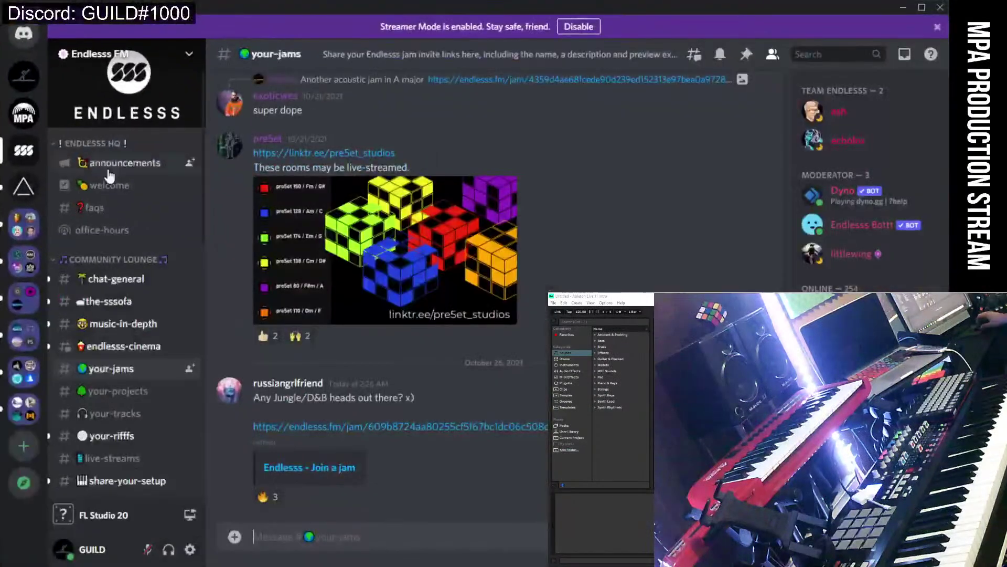
pyautogui.click(23, 112)
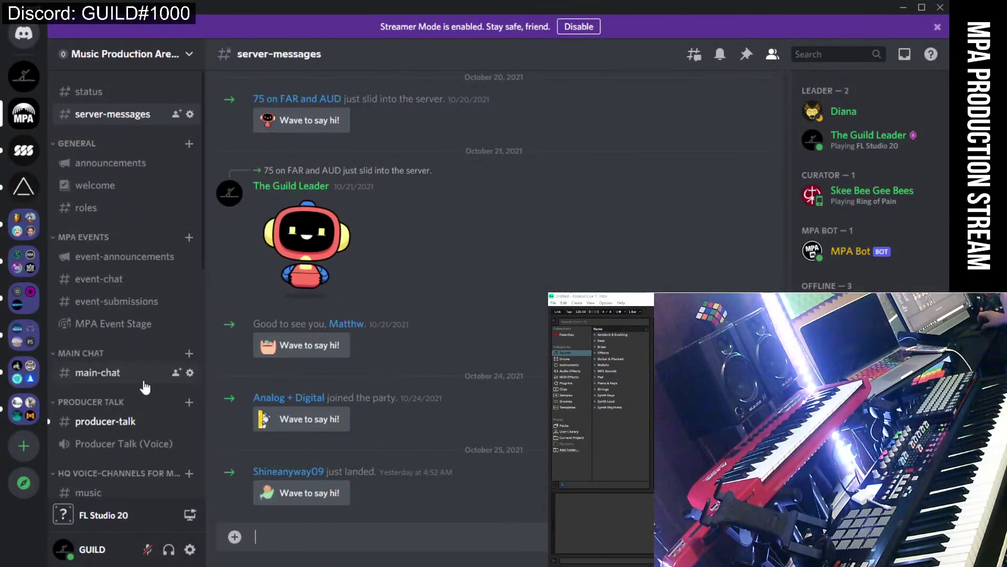
pyautogui.click(125, 255)
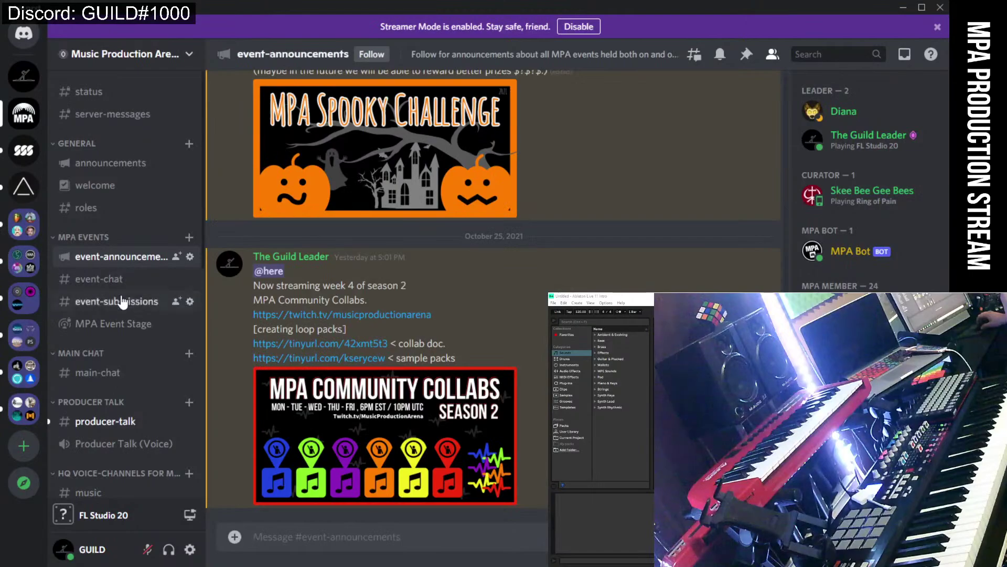
pyautogui.click(122, 301)
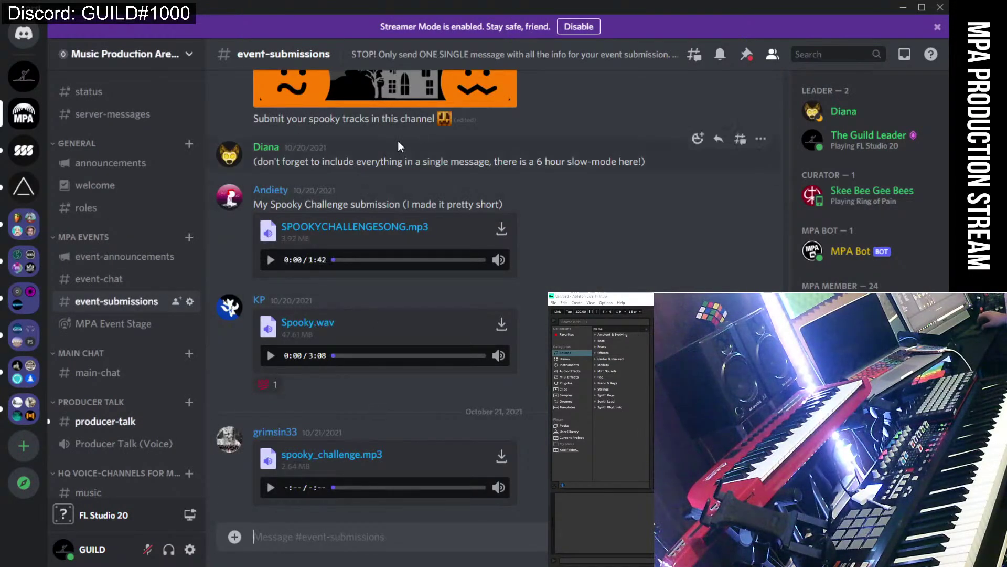
pyautogui.click(903, 7)
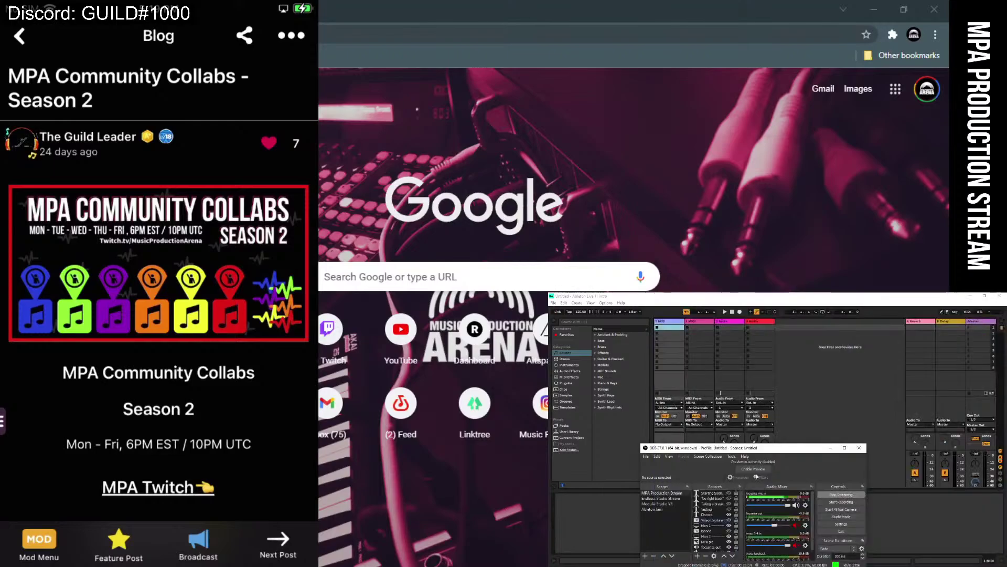
pyautogui.click(755, 349)
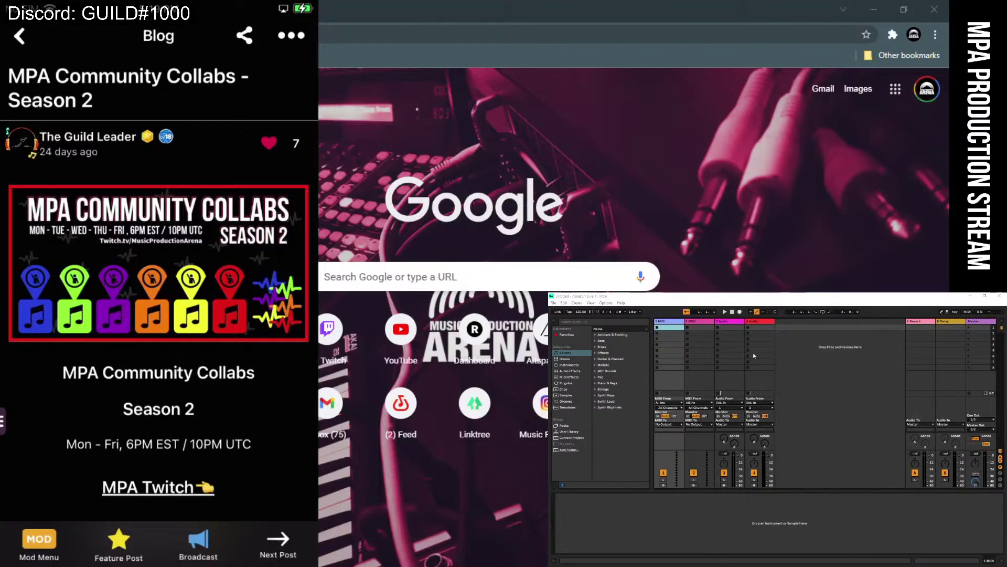
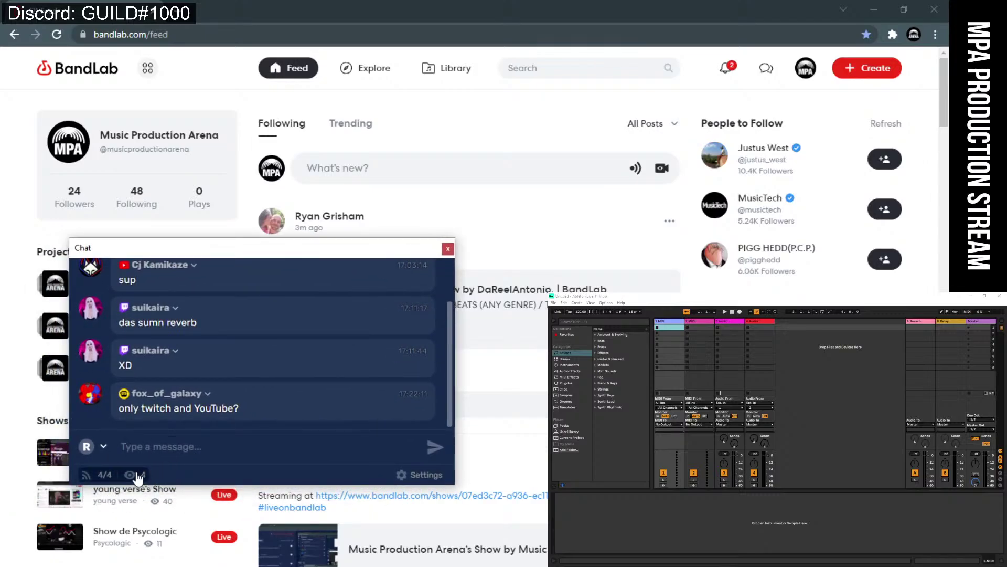
# Reposition the chat window over the BandLab feed, clear of the Projects and Shows lists.
pyautogui.moveTo(180, 248)
pyautogui.mouseDown()
pyautogui.moveTo(177, 266)
pyautogui.moveTo(167, 235)
pyautogui.mouseUp()
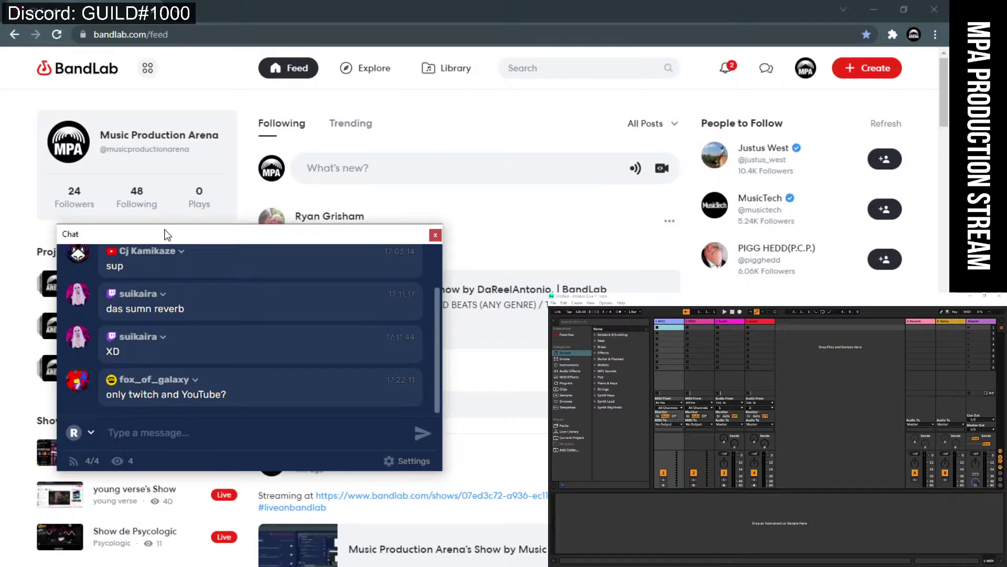
pyautogui.moveTo(136, 228)
pyautogui.mouseDown()
pyautogui.moveTo(130, 223)
pyautogui.moveTo(134, 239)
pyautogui.mouseUp()
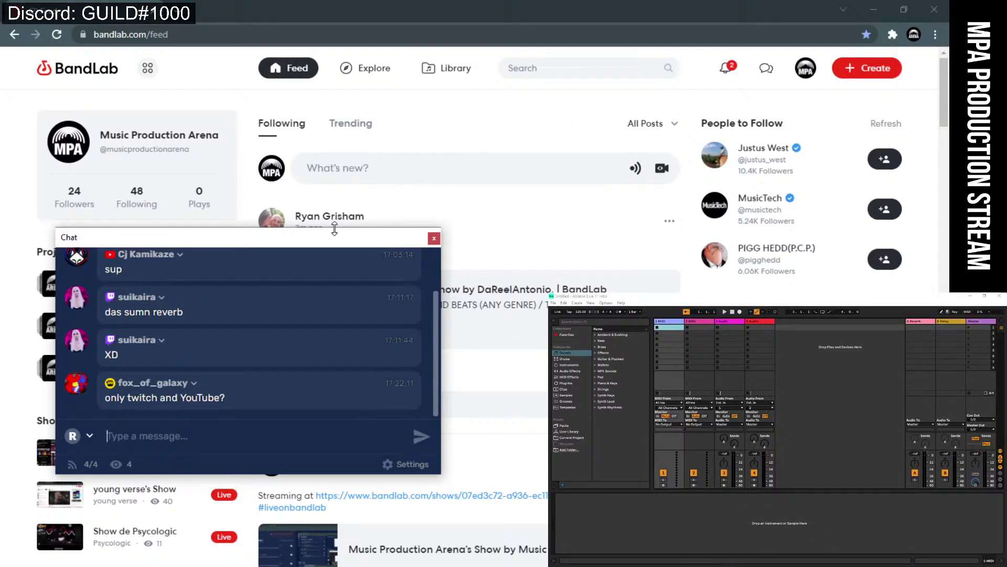
pyautogui.moveTo(311, 239); pyautogui.dragTo(354, 247)
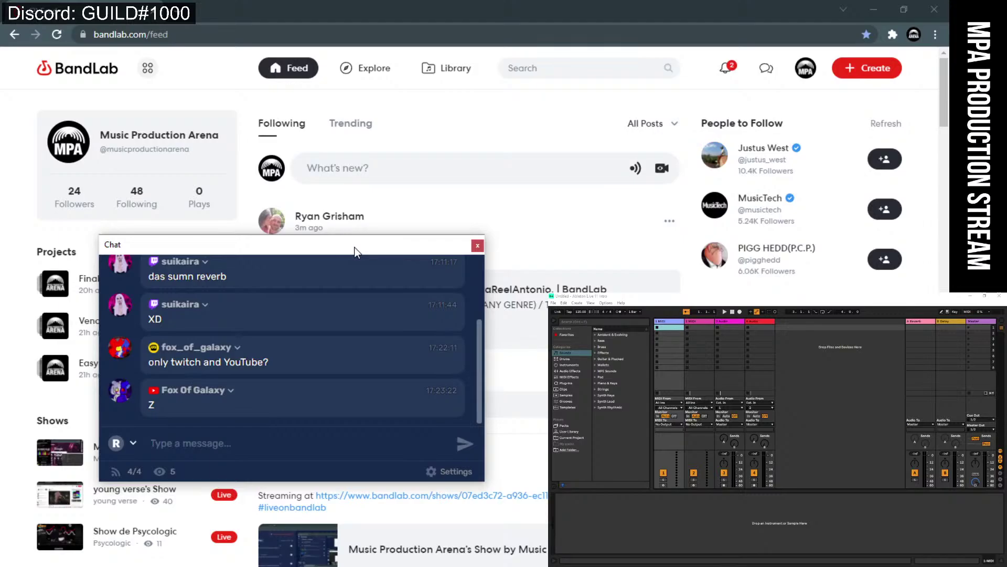
pyautogui.moveTo(354, 252); pyautogui.dragTo(443, 194)
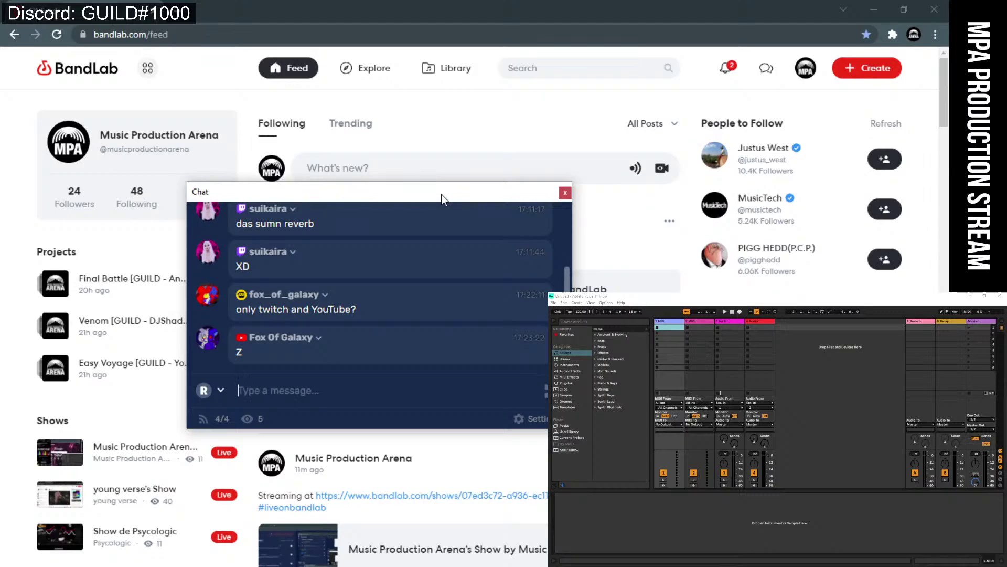
pyautogui.moveTo(442, 194); pyautogui.dragTo(420, 204)
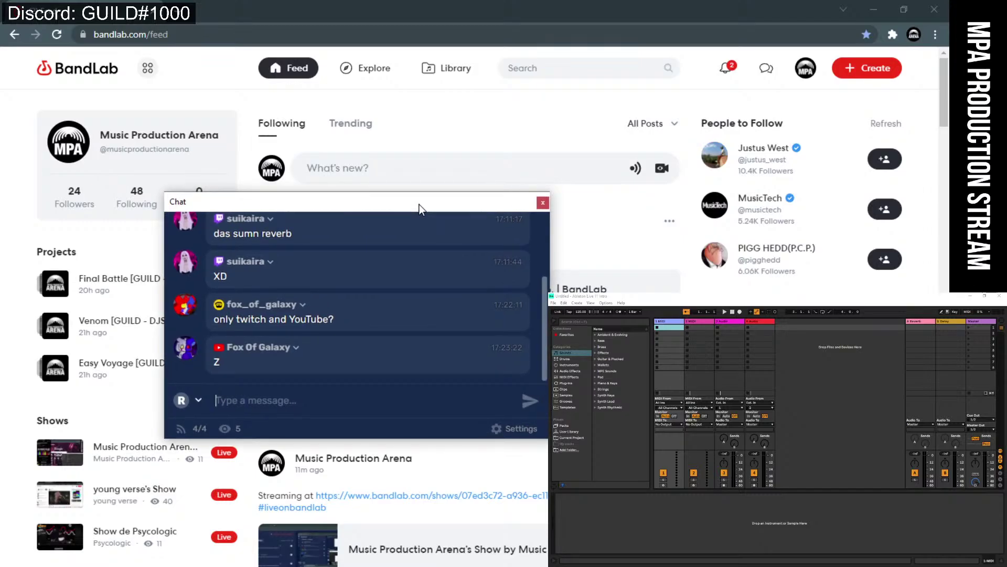
pyautogui.moveTo(422, 204); pyautogui.dragTo(547, 222)
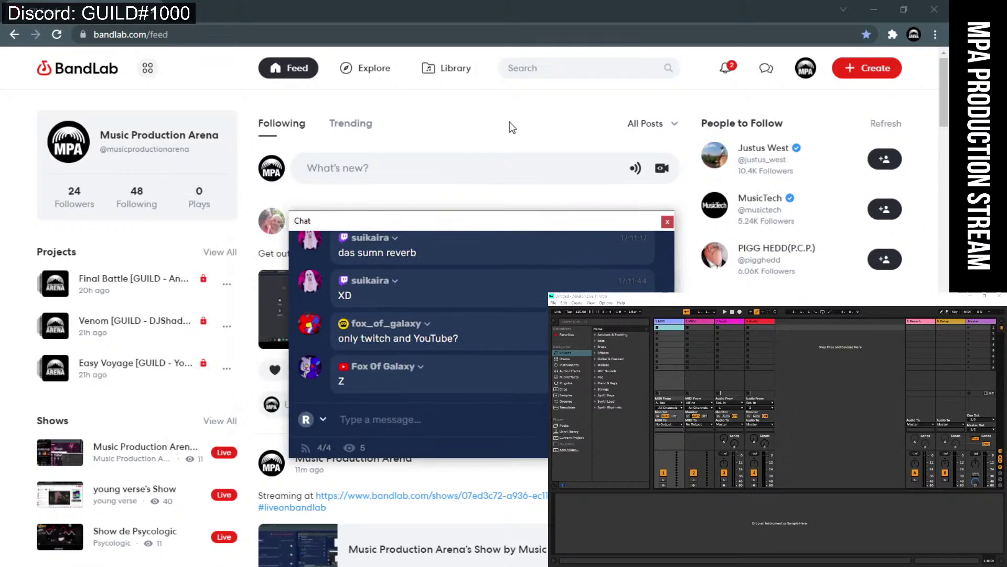
# Open the Music Production Arena community from the BandLab library, moving the chat window off the communities list.
pyautogui.click(448, 68)
pyautogui.click(328, 105)
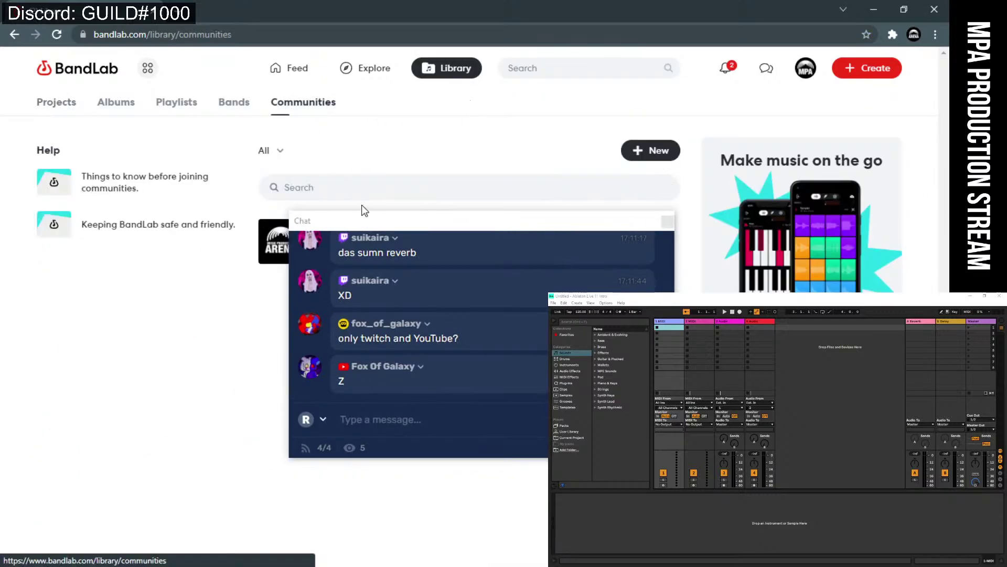
pyautogui.moveTo(361, 218); pyautogui.dragTo(397, 298)
pyautogui.click(363, 234)
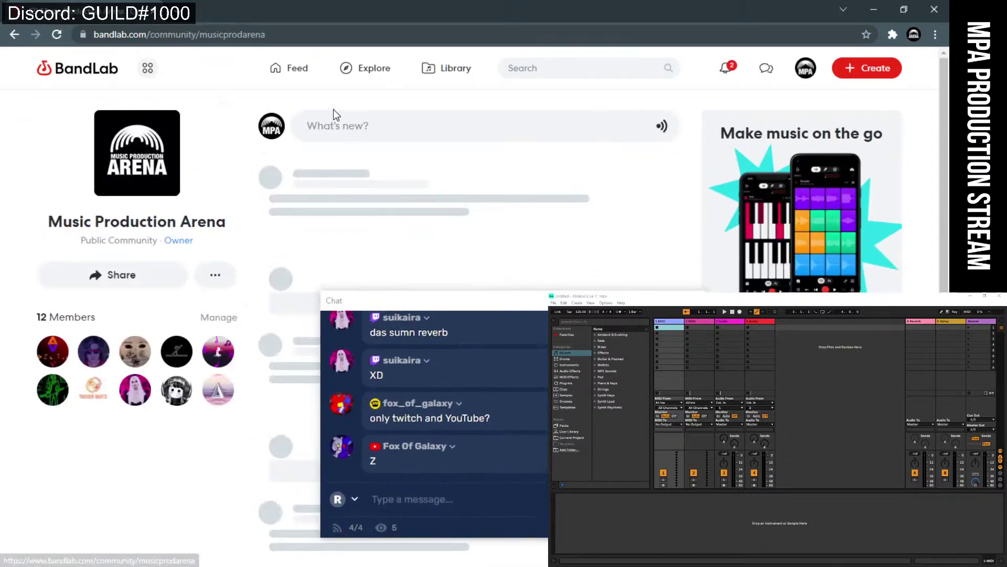
# Copy the community page's address, discarding the stream key pasted into the address bar, and send the community link in the Restream chat.
pyautogui.click(344, 37)
pyautogui.moveTo(344, 37); pyautogui.dragTo(92, 35)
pyautogui.rightClick(168, 38)
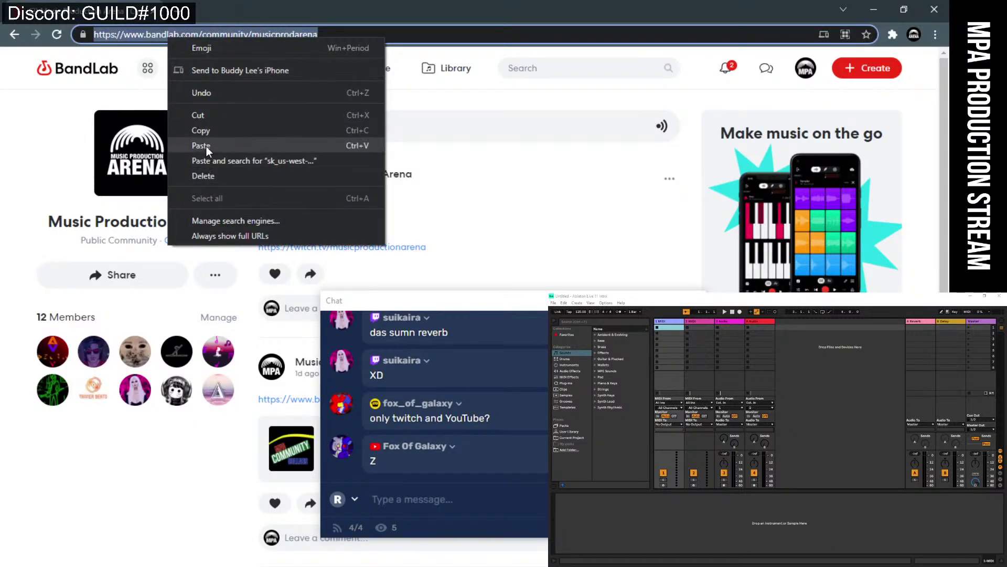
pyautogui.click(207, 146)
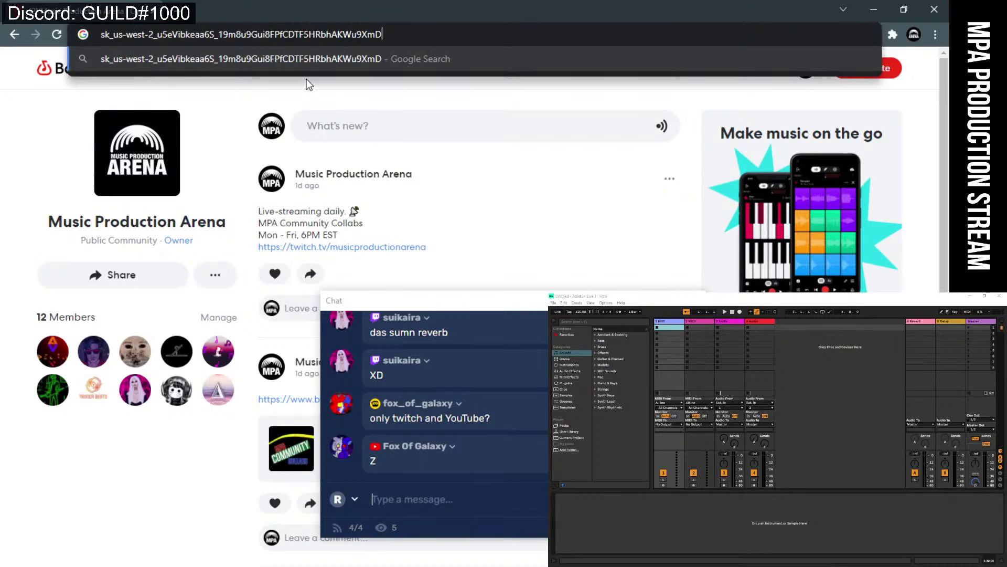
pyautogui.press('Escape')
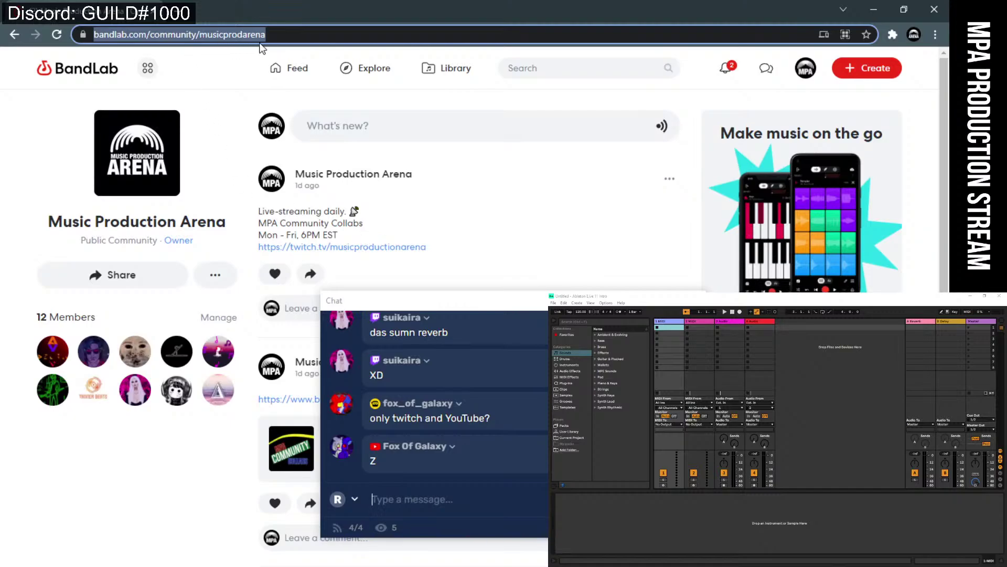
pyautogui.click(392, 499)
pyautogui.hotkey('ctrl', 'v')
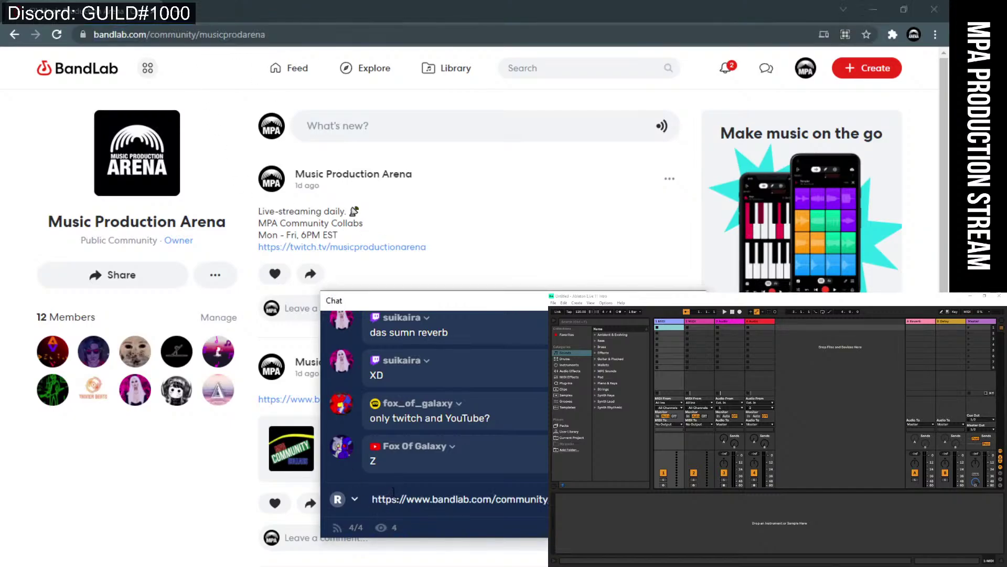
pyautogui.press('Return')
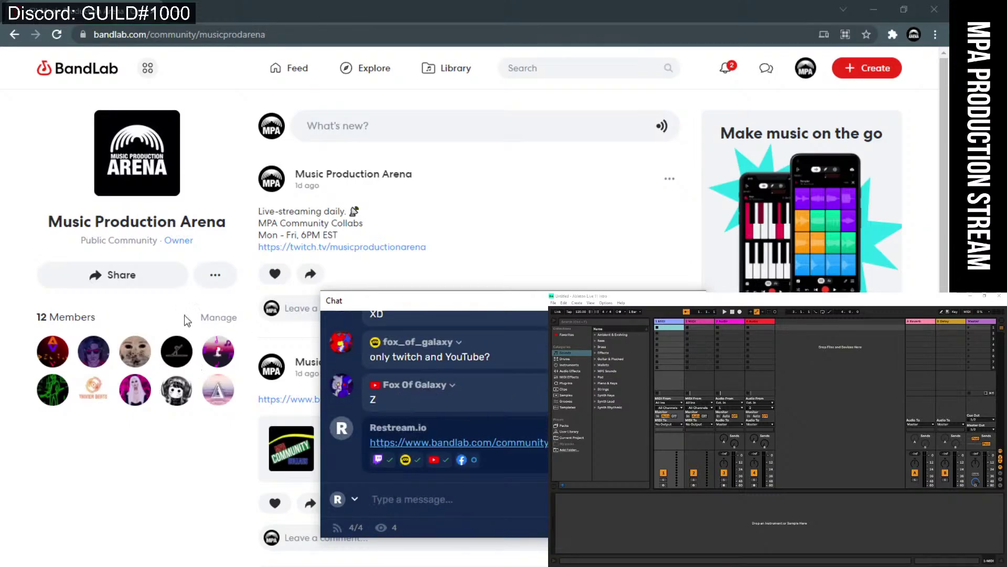
# Return to the BandLab library and open the MPA Studios band page, shifting the chat window slightly aside.
pyautogui.moveTo(436, 303); pyautogui.dragTo(454, 304)
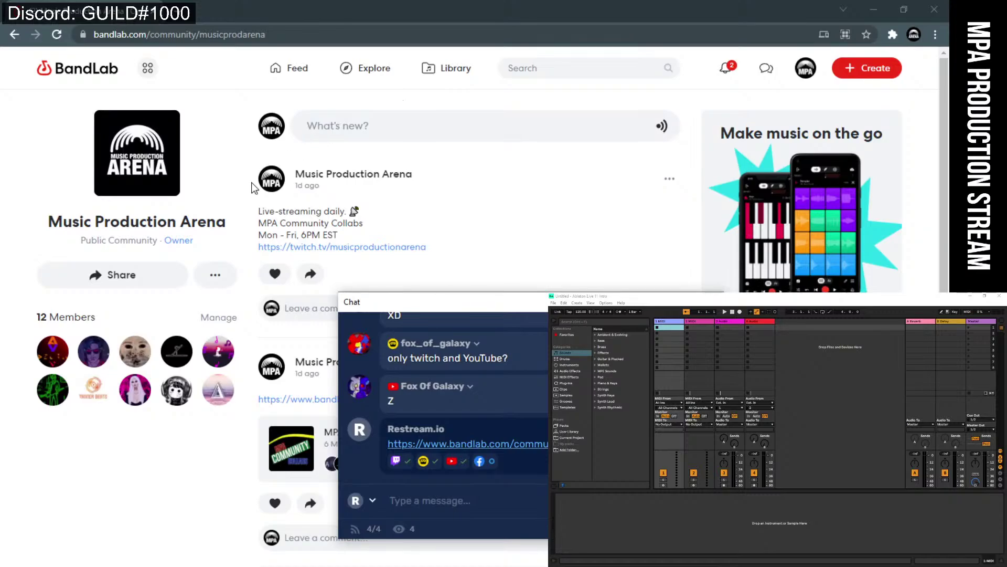
pyautogui.click(14, 35)
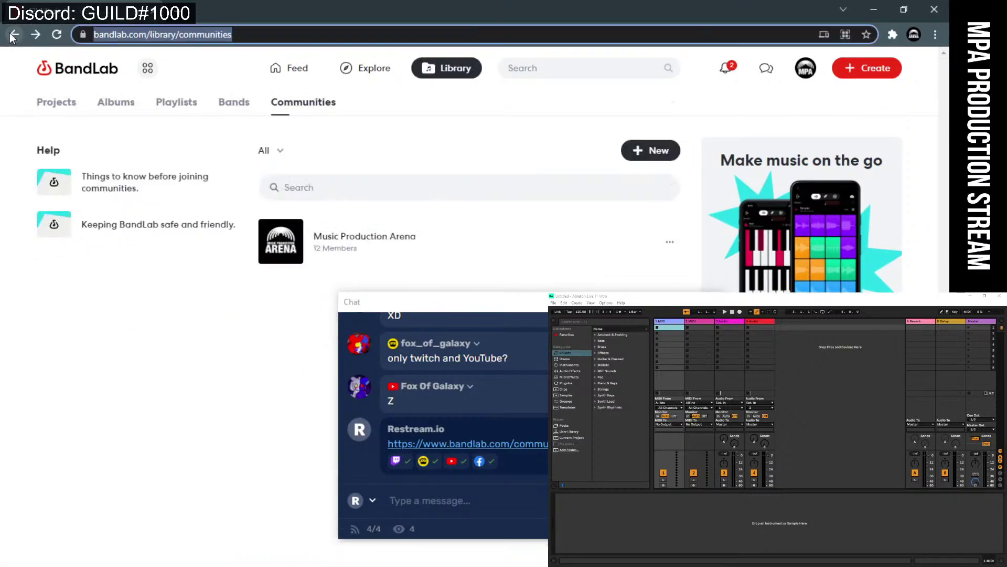
pyautogui.click(13, 35)
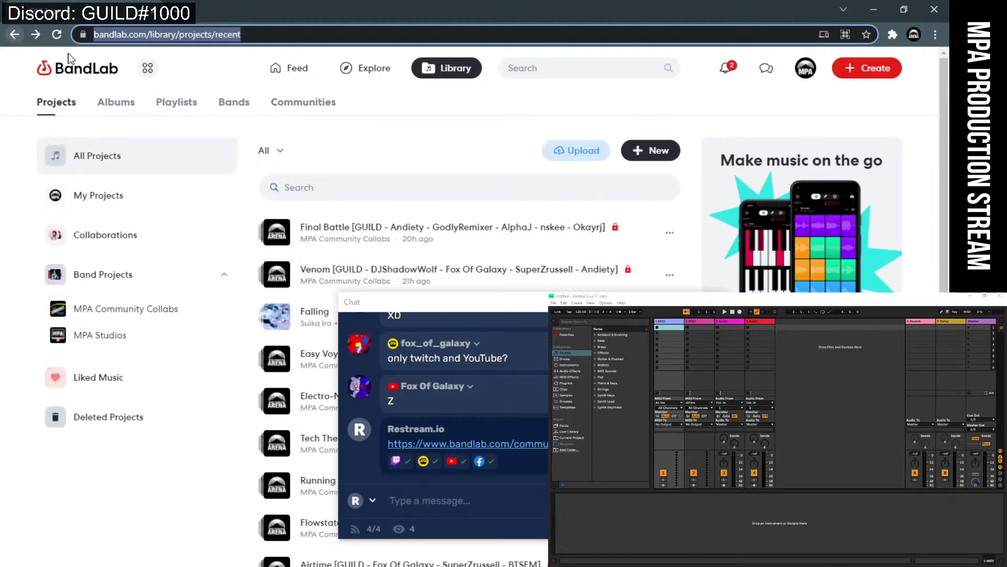
pyautogui.click(234, 102)
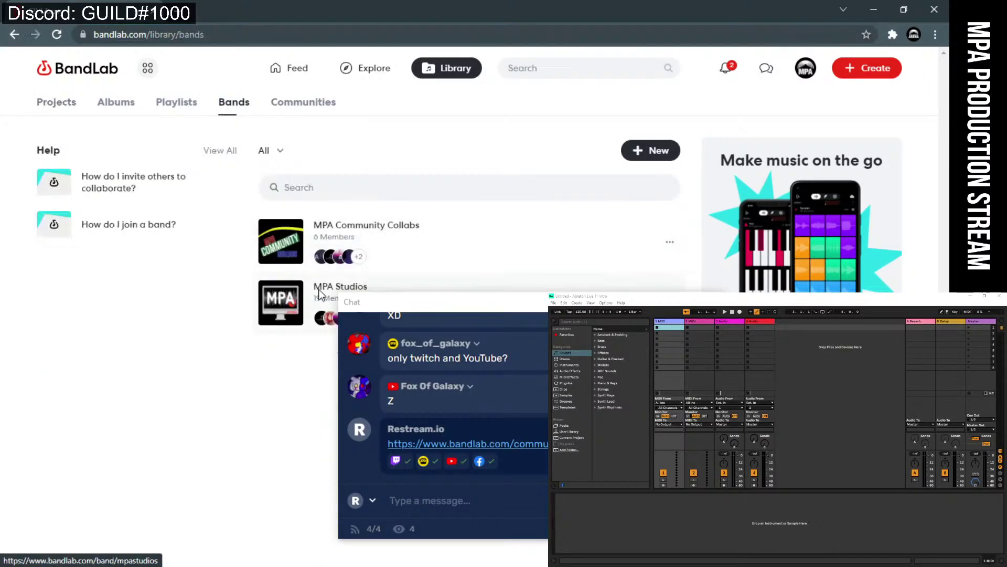
pyautogui.click(320, 293)
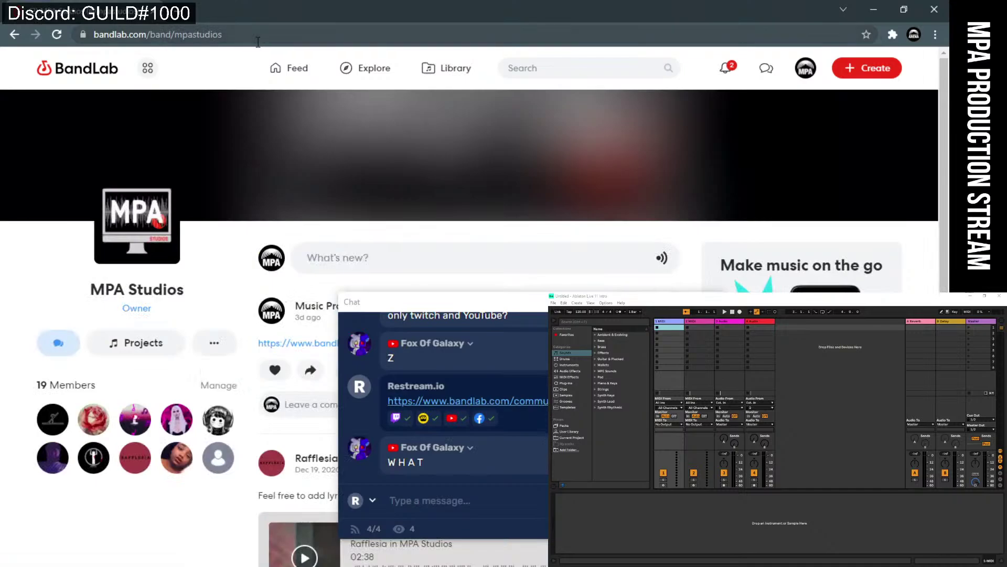
# Copy the MPA Studios band page's address and send it as a message in the Restream chat.
pyautogui.click(258, 38)
pyautogui.rightClick(121, 36)
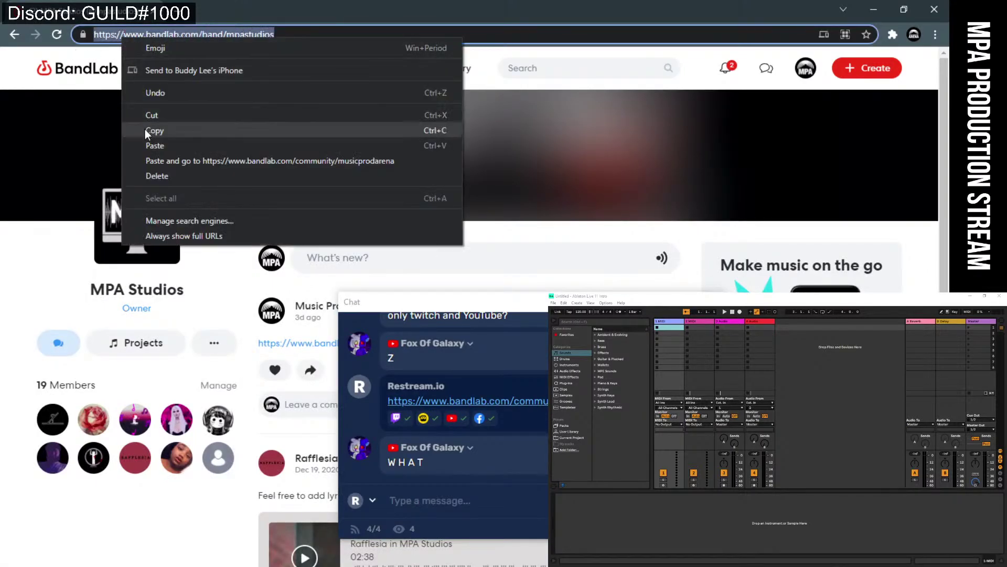
pyautogui.click(145, 129)
pyautogui.click(400, 499)
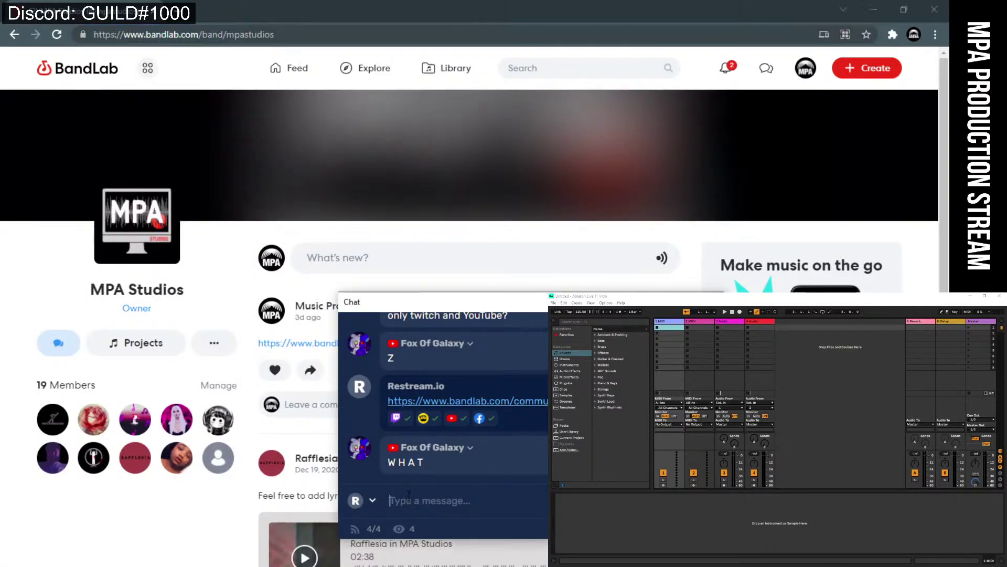
pyautogui.hotkey('ctrl', 'v')
pyautogui.press('Return')
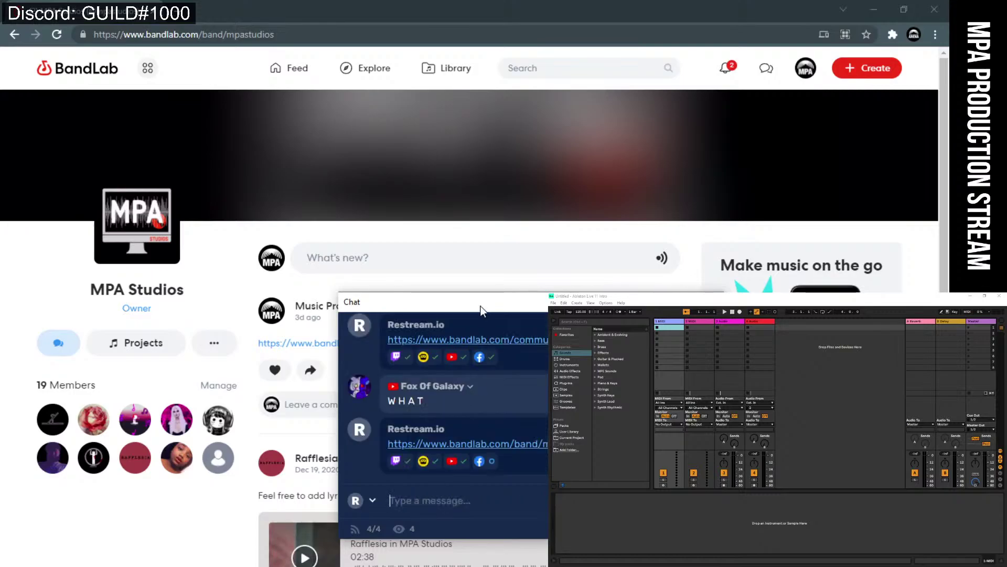
# Reposition the chat window over the MPA Studios page so its messages are readable beside the Ableton window.
pyautogui.moveTo(476, 307); pyautogui.dragTo(301, 318)
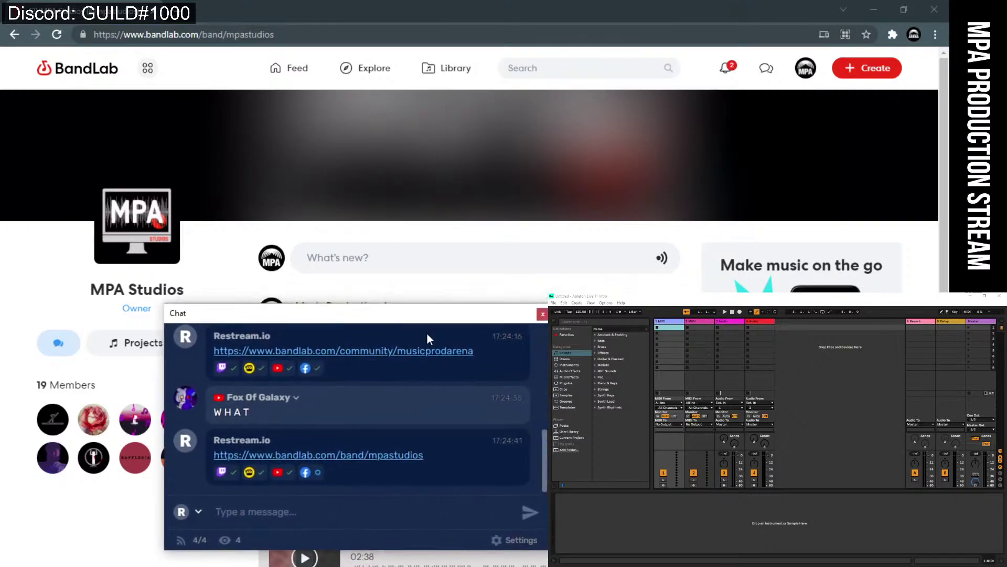
pyautogui.moveTo(414, 314)
pyautogui.mouseDown()
pyautogui.moveTo(694, 323)
pyautogui.moveTo(482, 322)
pyautogui.moveTo(587, 321)
pyautogui.moveTo(517, 310)
pyautogui.moveTo(432, 317)
pyautogui.mouseUp()
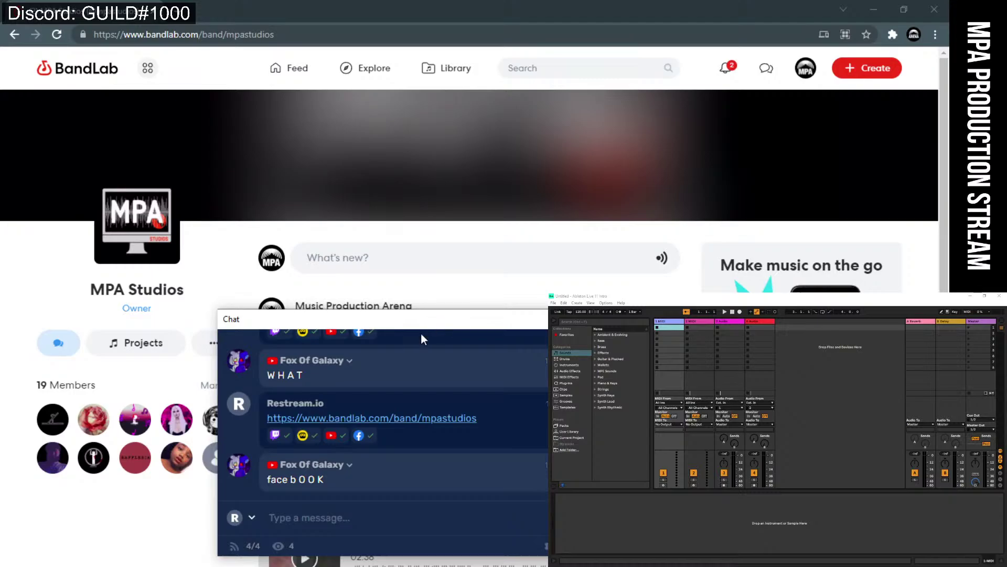
pyautogui.moveTo(433, 317); pyautogui.dragTo(409, 304)
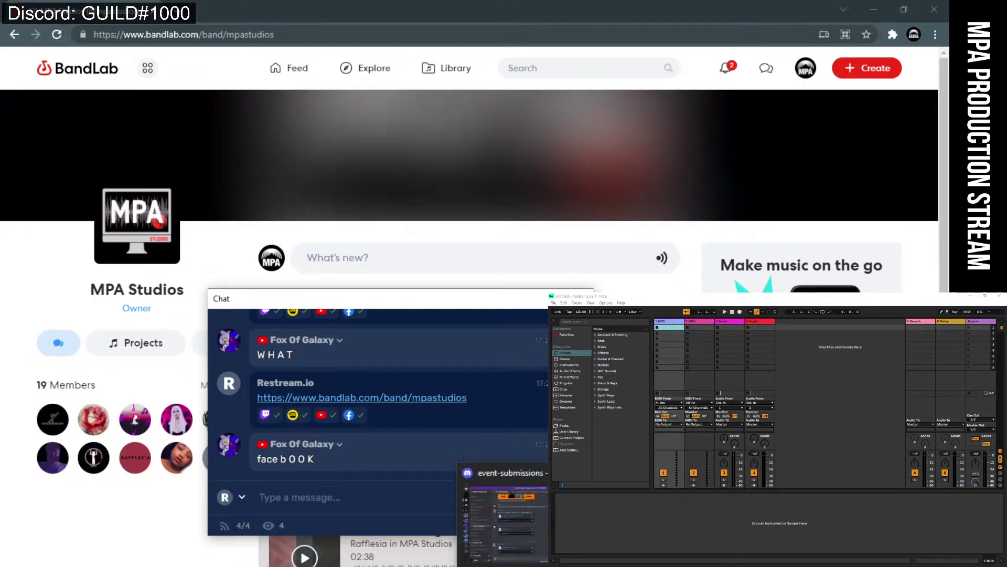
# Open restream.io in a new browser tab and move the chat window clear of the Destinations list.
pyautogui.hotkey('ctrl', 't')
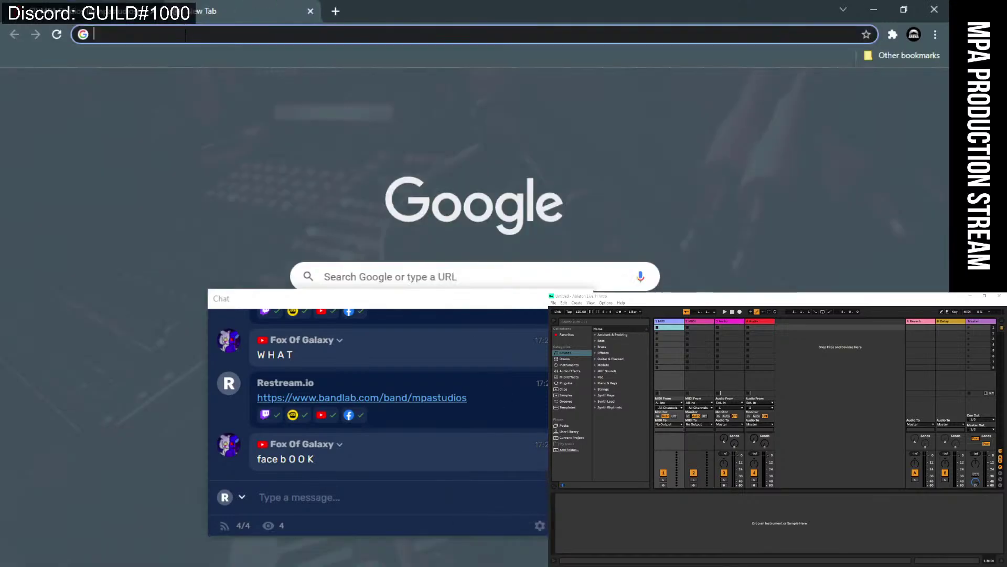
pyautogui.write('restream.io')
pyautogui.press('Return')
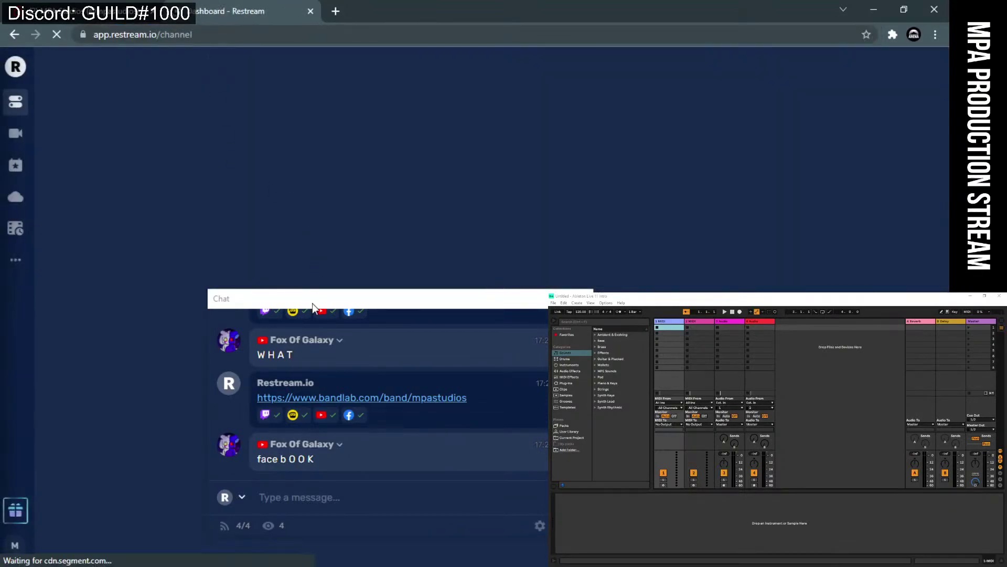
pyautogui.moveTo(313, 303); pyautogui.dragTo(614, 316)
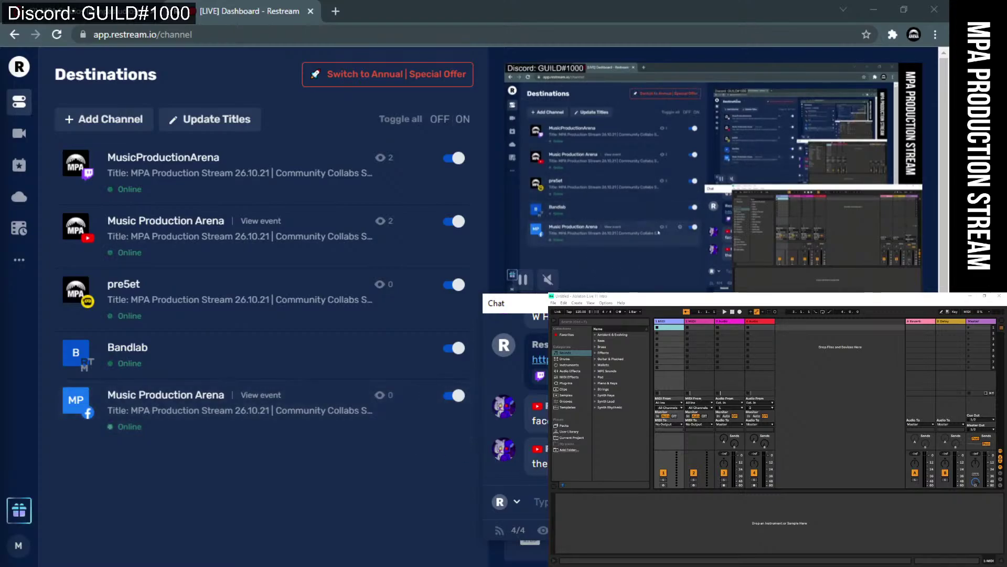
pyautogui.moveTo(519, 303); pyautogui.dragTo(596, 318)
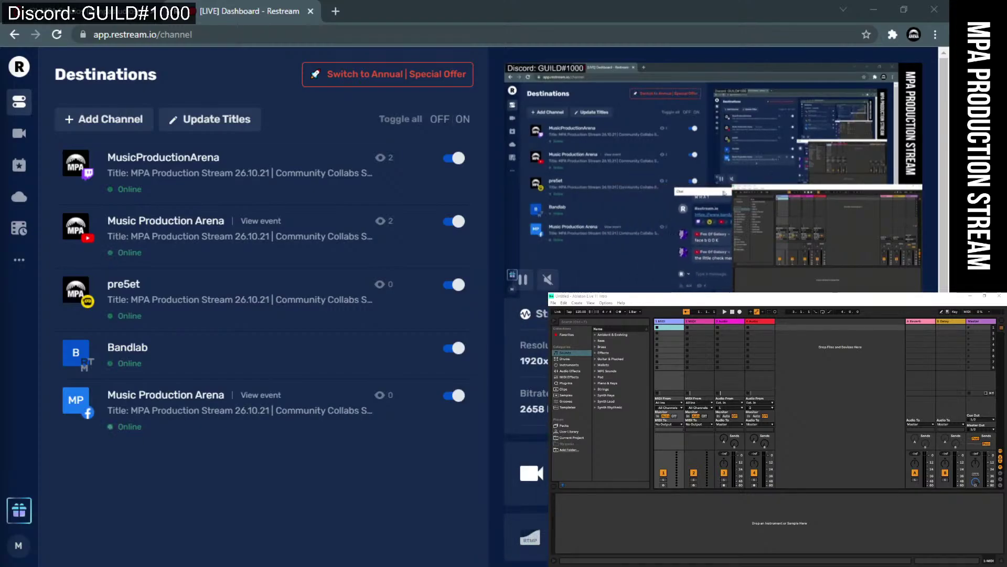
pyautogui.click(519, 327)
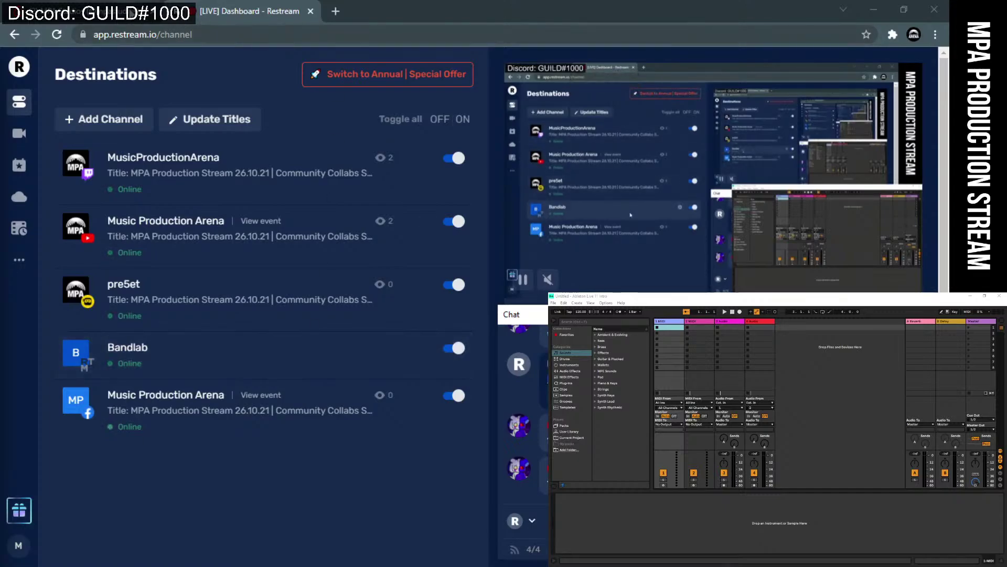
# Return to the MPA Studios page on BandLab and open the Music Production Arena account's own profile.
pyautogui.click(130, 11)
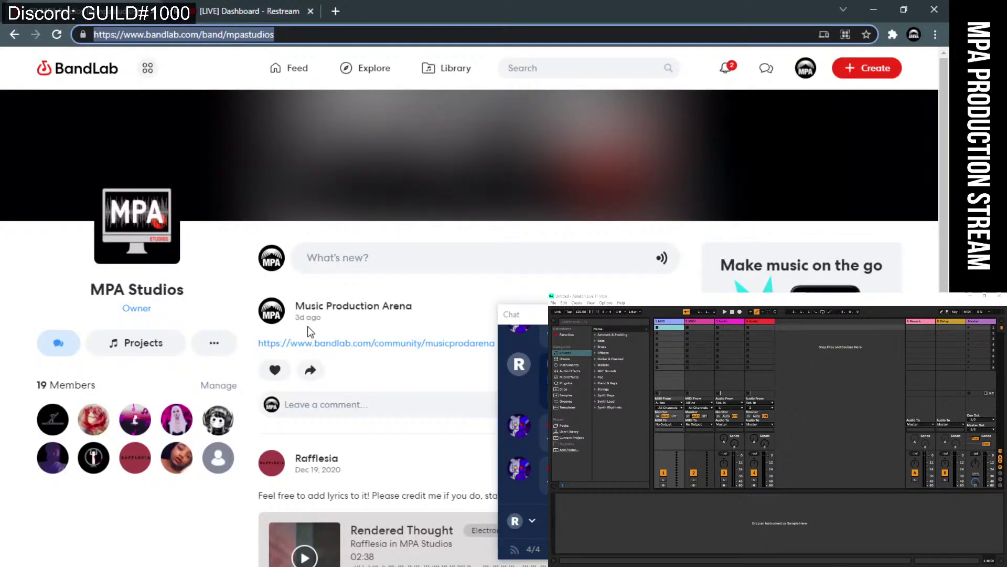
pyautogui.scroll(-3, 308, 326)
pyautogui.scroll(3, 307, 326)
pyautogui.click(806, 71)
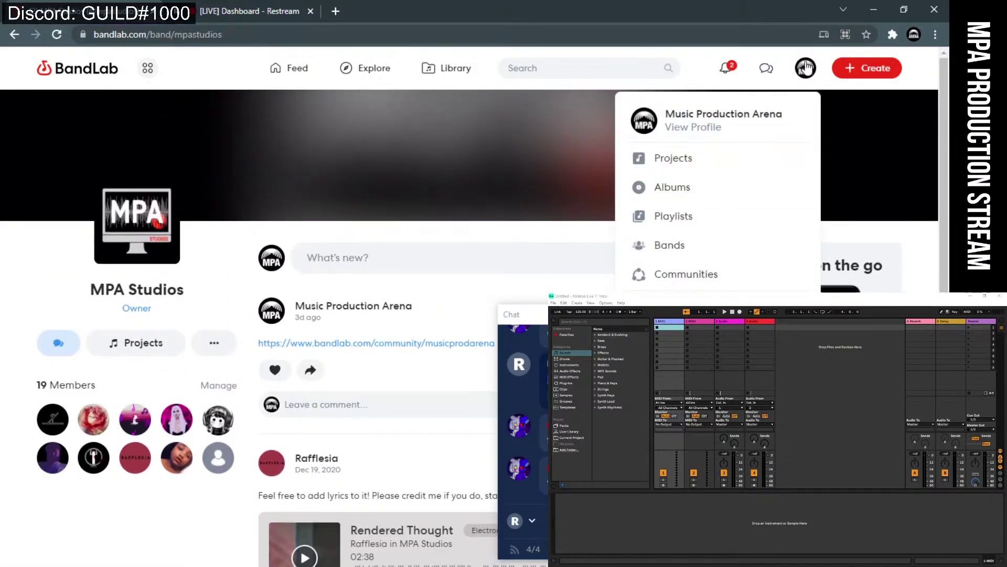
pyautogui.click(806, 68)
pyautogui.click(804, 71)
pyautogui.click(716, 127)
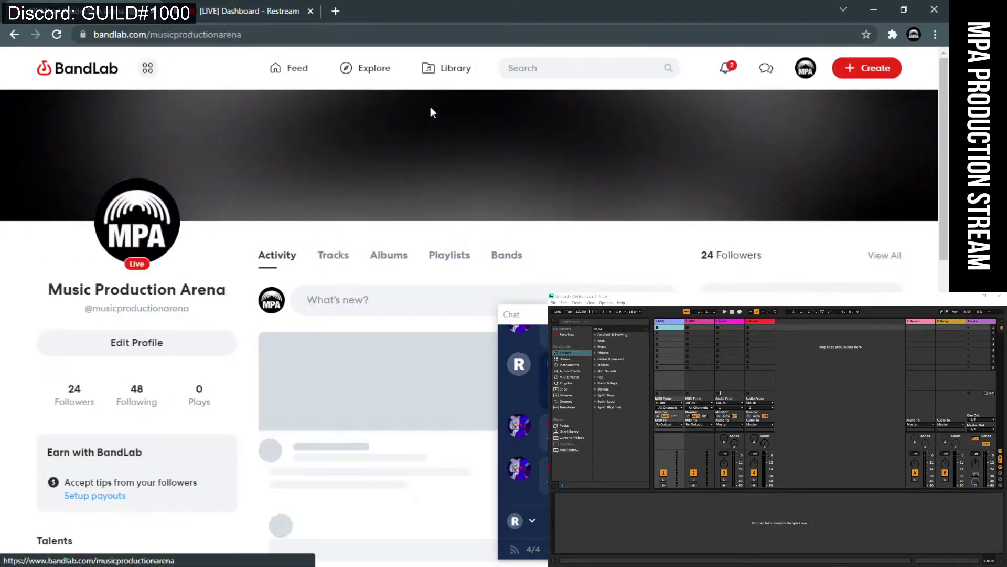
# Copy the Music Production Arena profile address, send it in the Restream chat, and bring the chat window into full view.
pyautogui.click(95, 35)
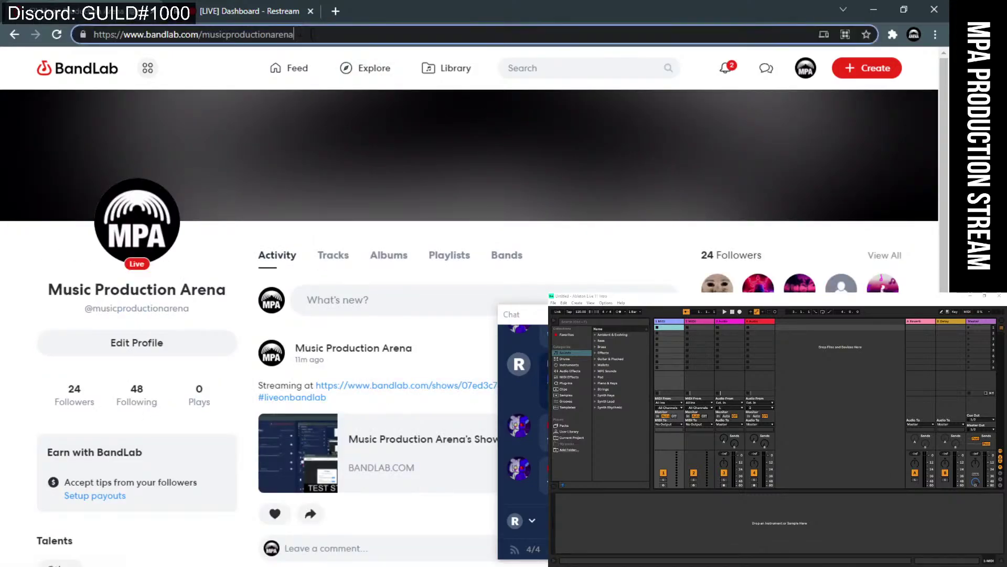
pyautogui.rightClick(127, 29)
pyautogui.click(174, 124)
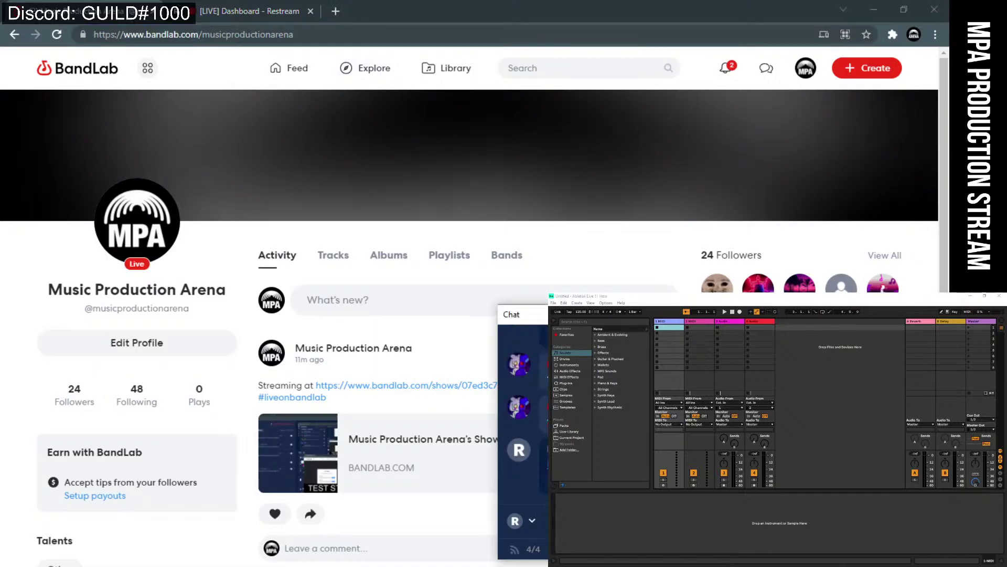
pyautogui.moveTo(626, 314); pyautogui.dragTo(191, 295)
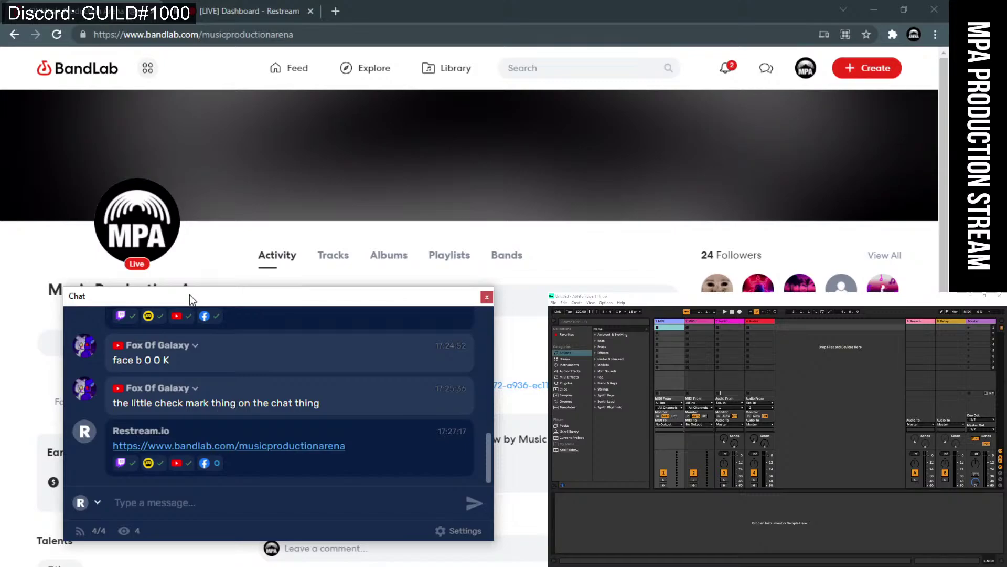
# Move the chat window off the BandLab profile, revisit the Restream dashboard and close its tab.
pyautogui.moveTo(190, 299); pyautogui.dragTo(641, 318)
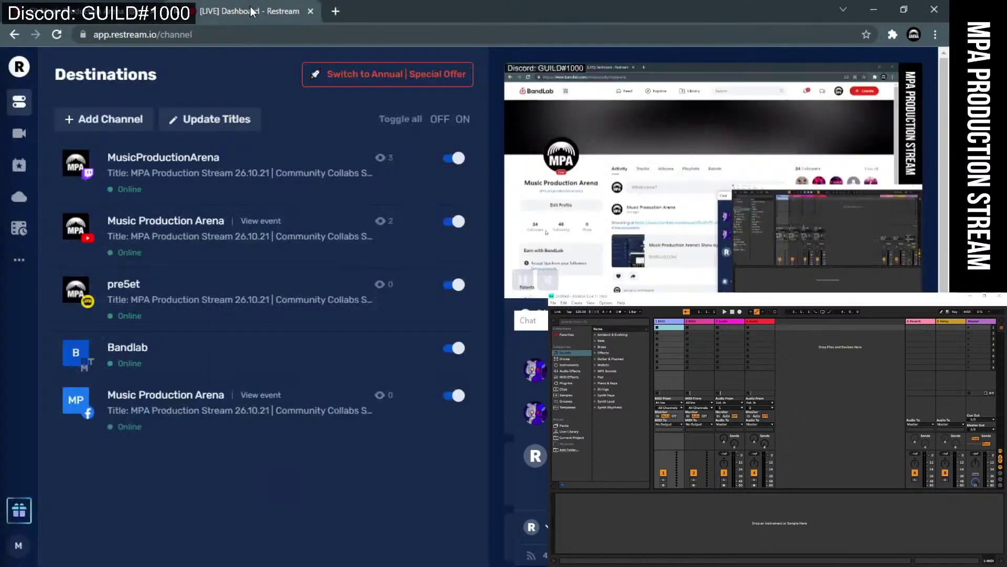
pyautogui.click(259, 11)
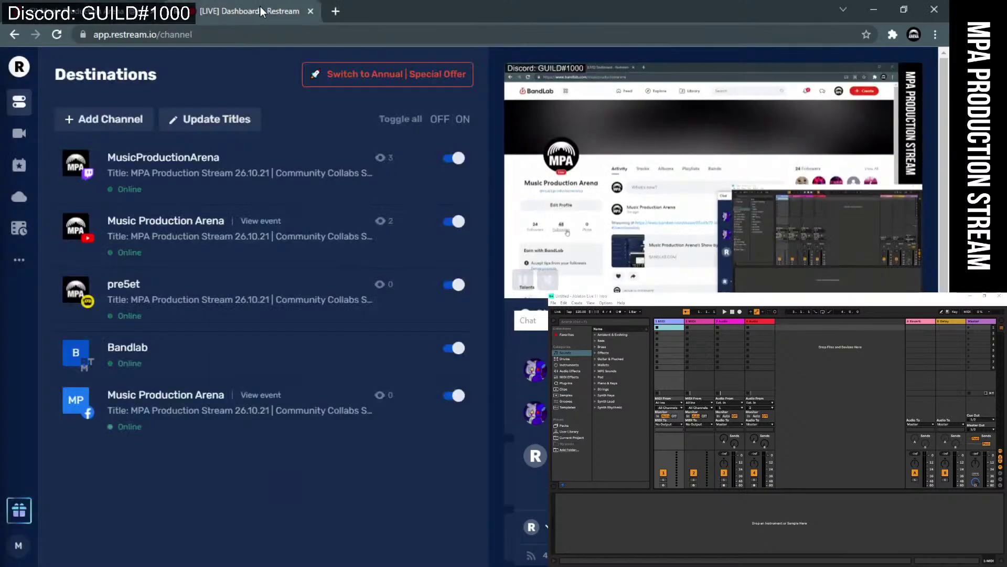
pyautogui.click(310, 11)
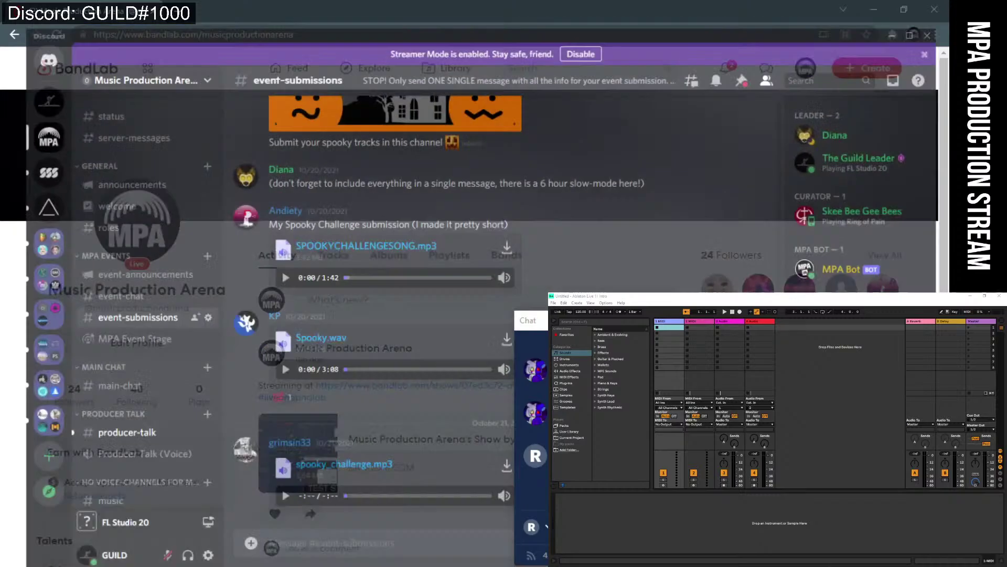
# Minimize the browser showing the BandLab profile and bring the FL Studio window to the front.
pyautogui.hotkey('alt', 'Tab')
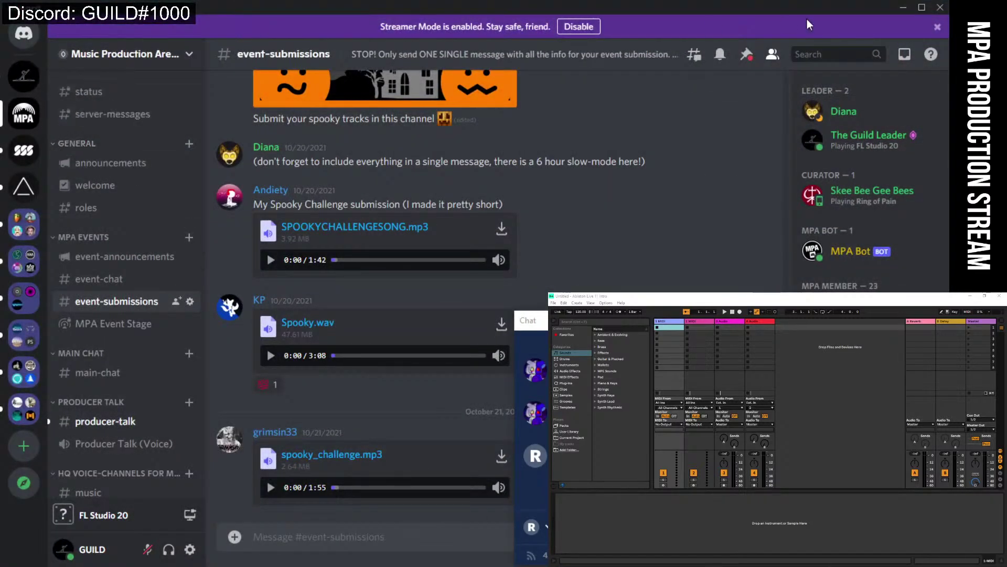
pyautogui.hotkey('alt', 'Tab')
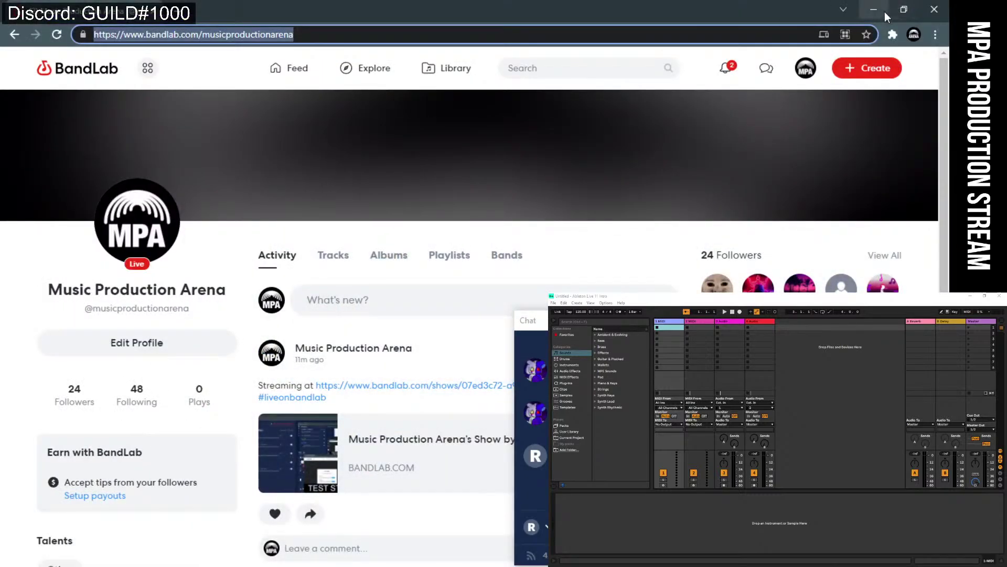
pyautogui.scroll(-6, 464, 314)
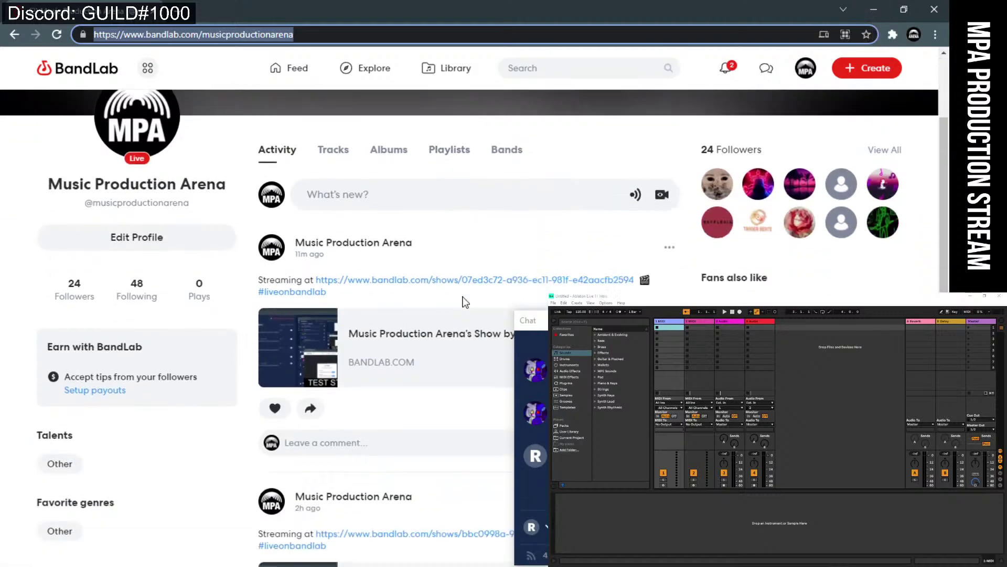
pyautogui.scroll(6, 465, 315)
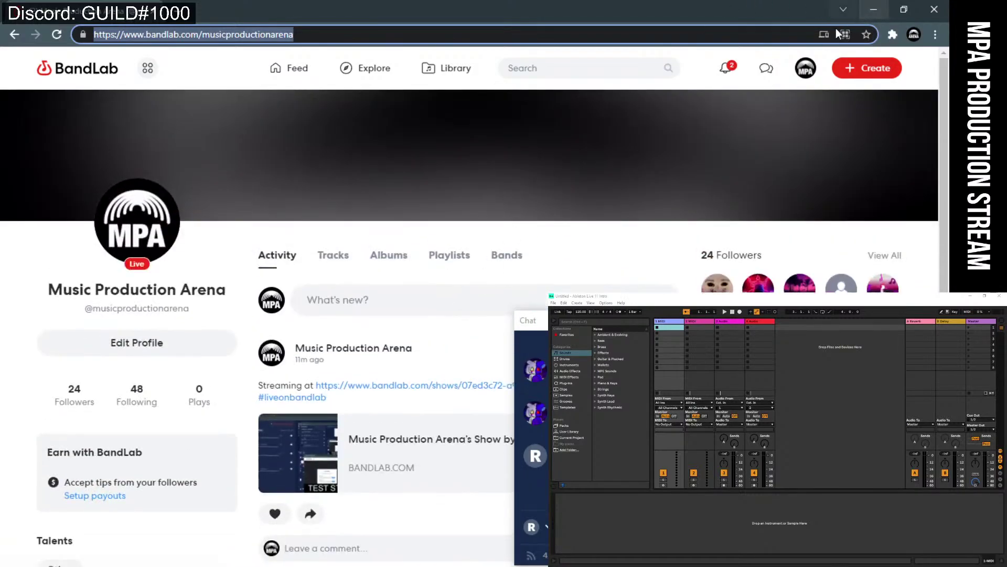
pyautogui.click(874, 9)
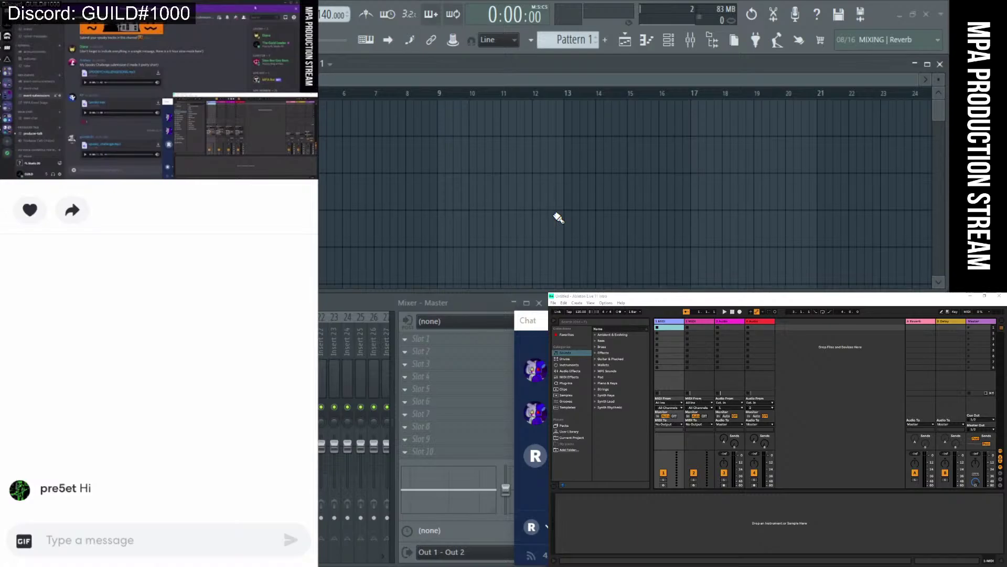
pyautogui.click(425, 67)
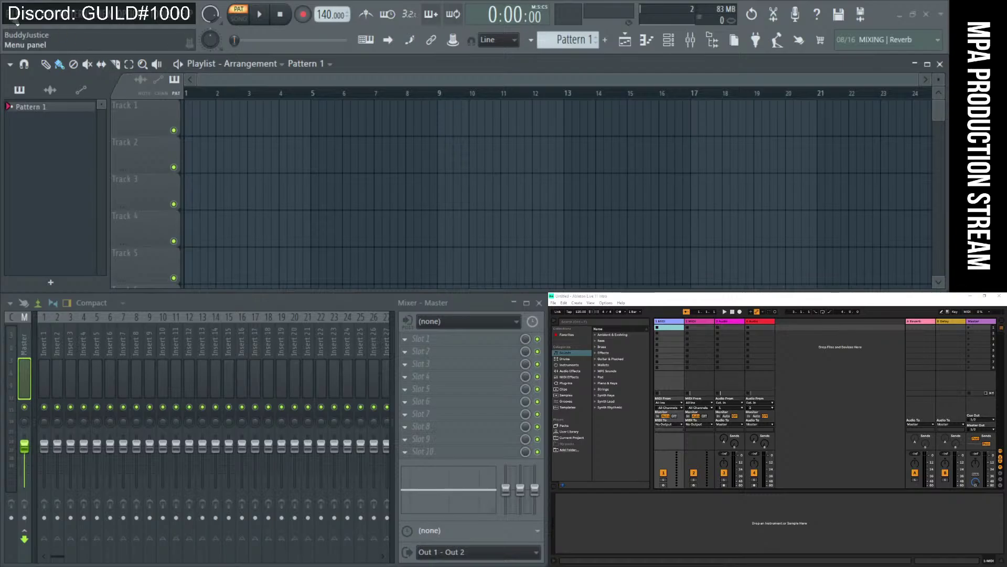
# Create a new FL Studio project from the MPA Community Collab template.
pyautogui.click(14, 23)
pyautogui.moveTo(18, 40)
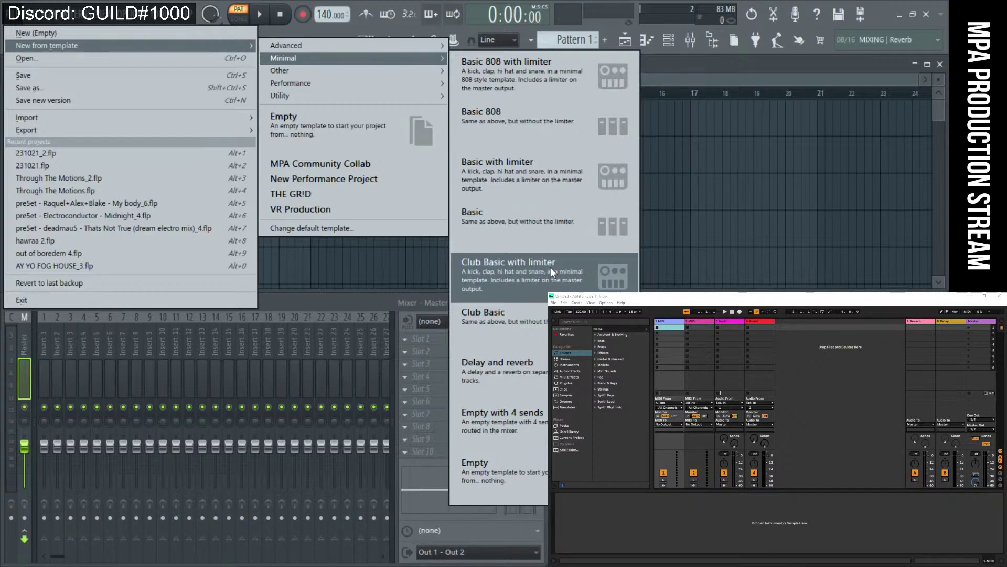
pyautogui.click(394, 164)
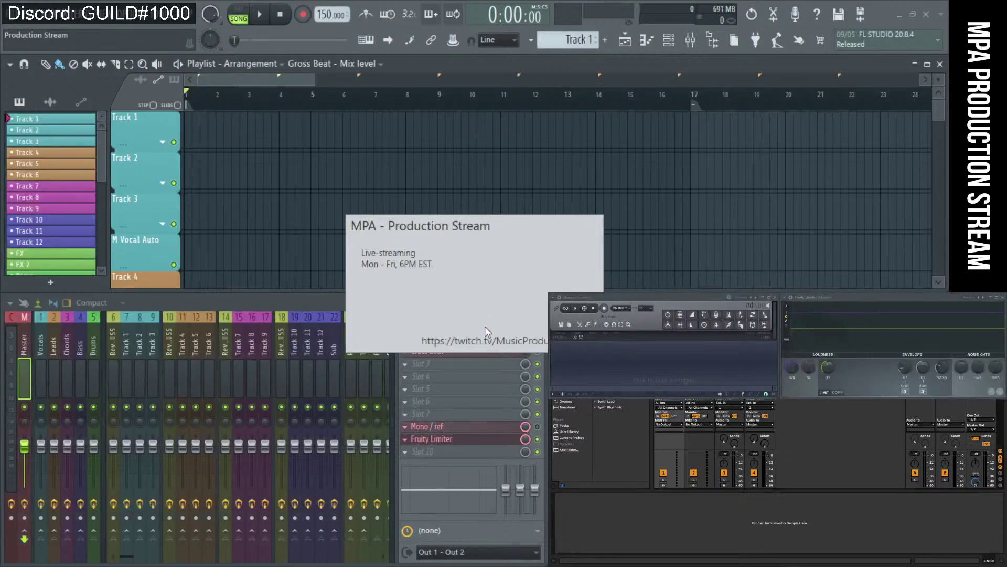
# Show the sample browser and collapse its Public Pack folder.
pyautogui.click(712, 40)
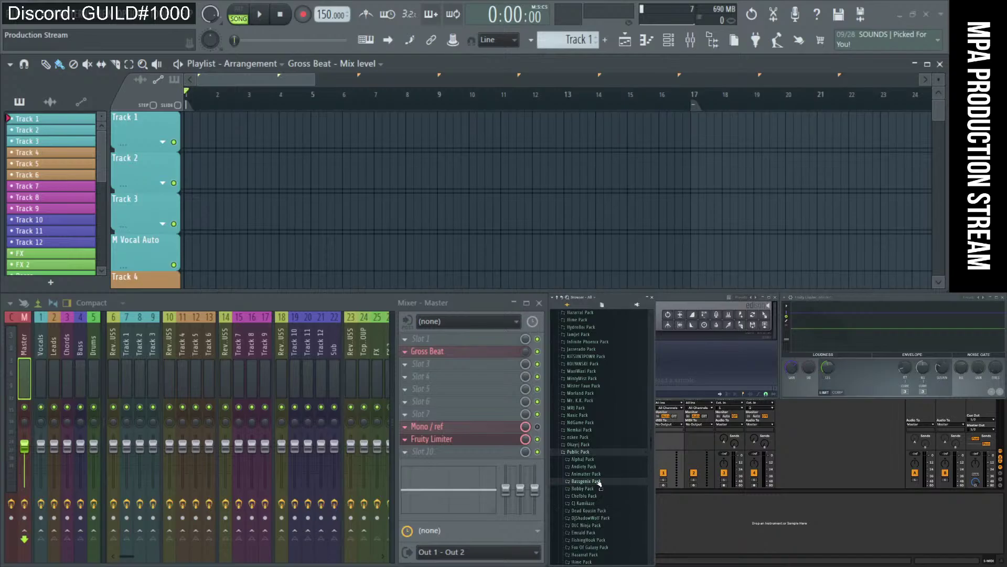
pyautogui.click(584, 453)
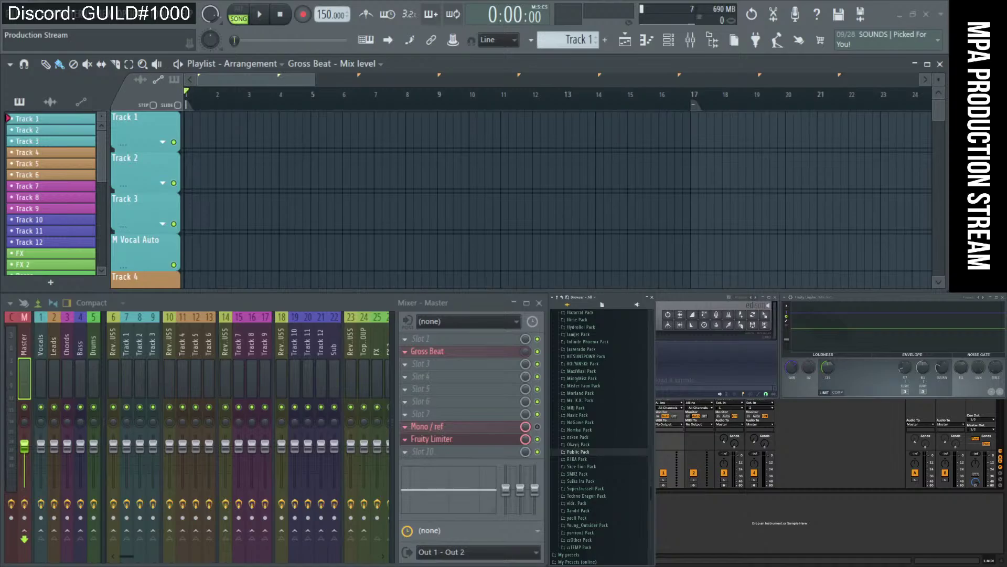
# Switch to the MPA Community Collabs - Season 2 spreadsheet in Google Sheets and examine the lists of producers and their sample status.
pyautogui.hotkey('alt', 'Tab')
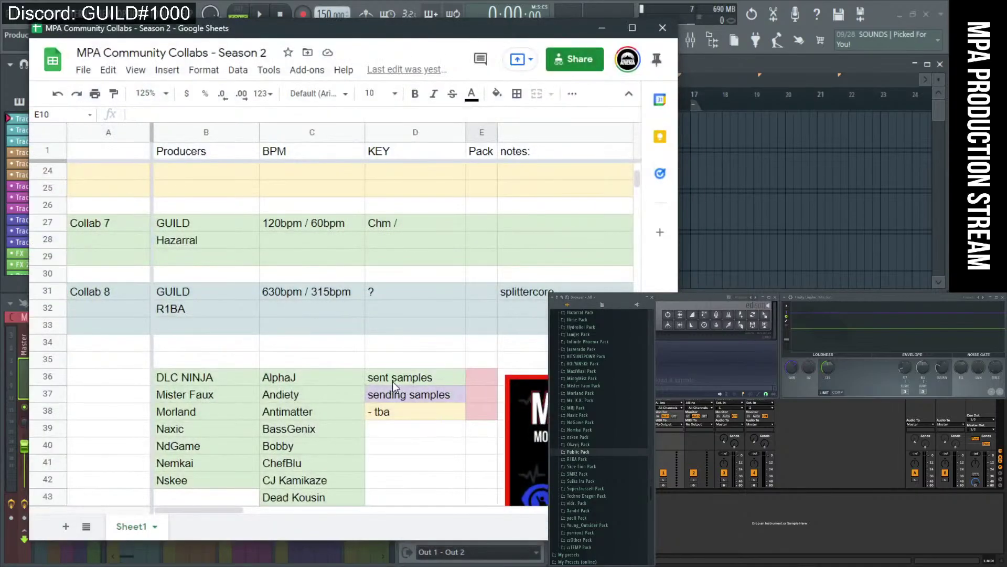
pyautogui.scroll(-2, 253, 361)
pyautogui.scroll(-3, 253, 357)
pyautogui.scroll(1, 253, 358)
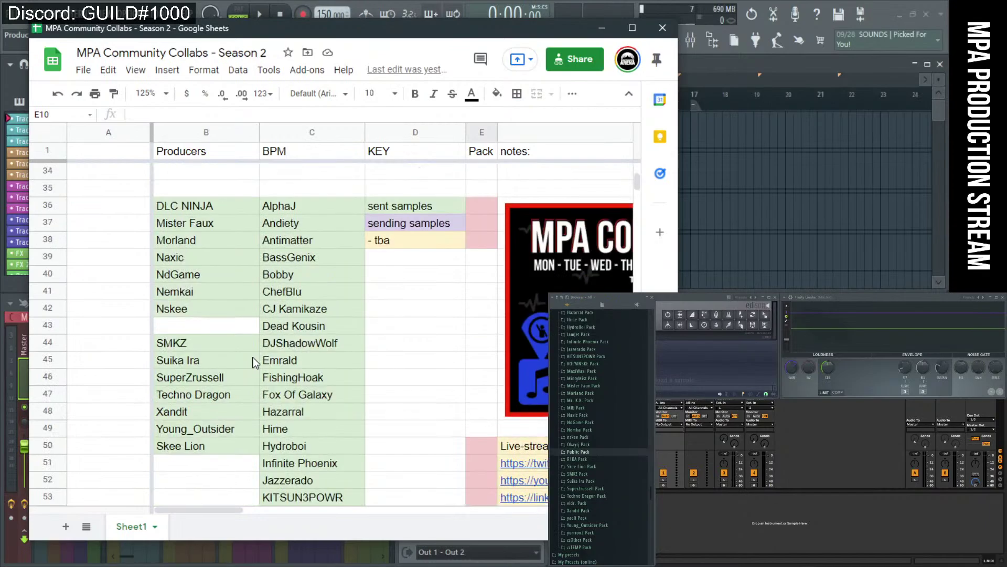
pyautogui.click(217, 209)
pyautogui.click(227, 450)
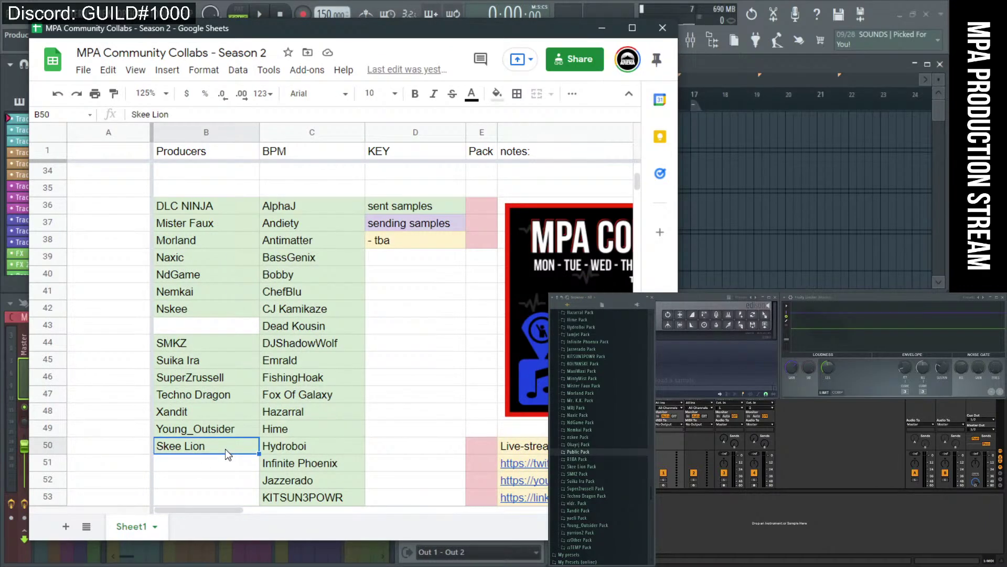
pyautogui.scroll(-2, 225, 454)
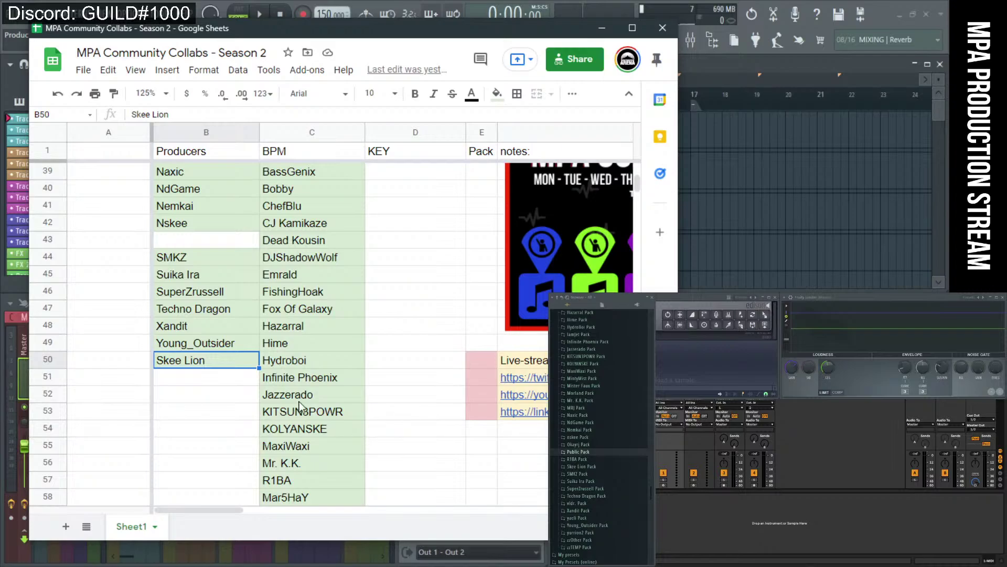
pyautogui.scroll(-1, 211, 328)
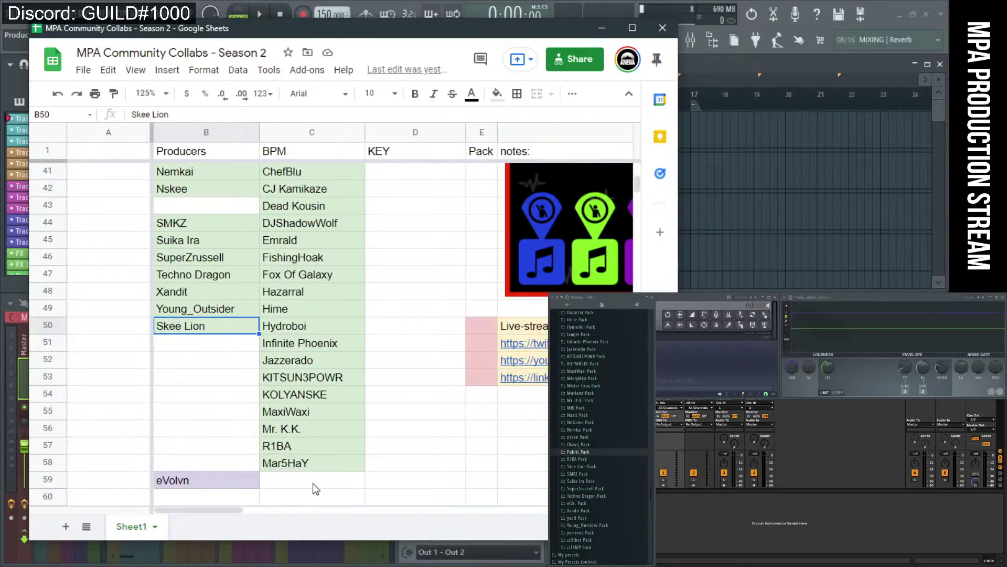
# Minimize the spreadsheet, collapse the sample browser's folder tree, and expand MPA Collected Samples inside MPA Samples (online).
pyautogui.scroll(8, 316, 485)
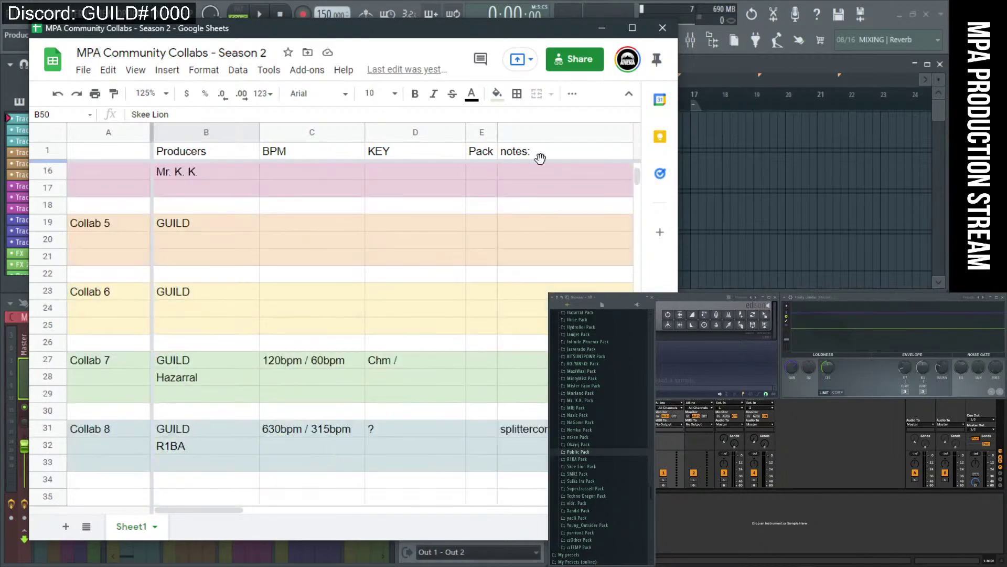
pyautogui.click(602, 28)
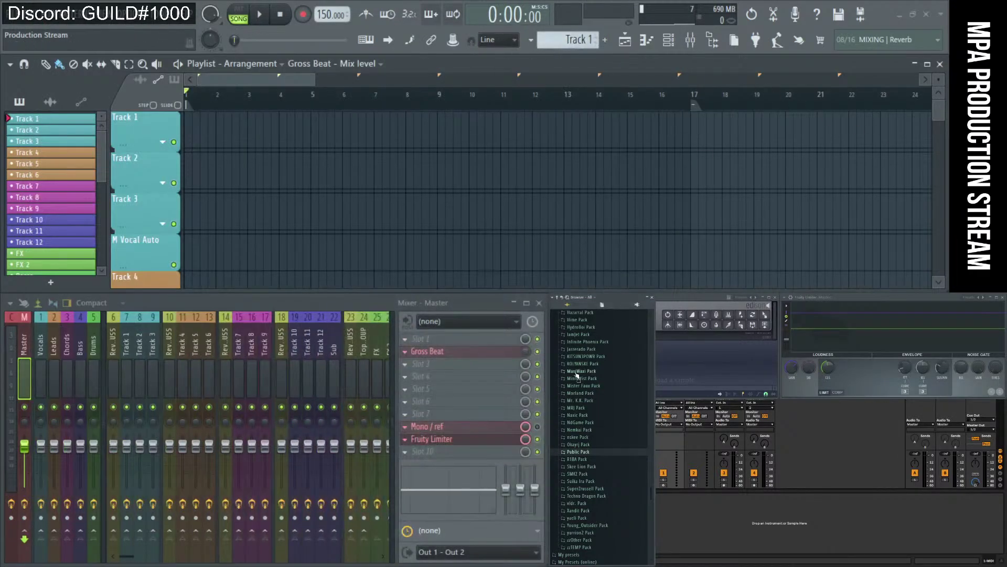
pyautogui.click(562, 297)
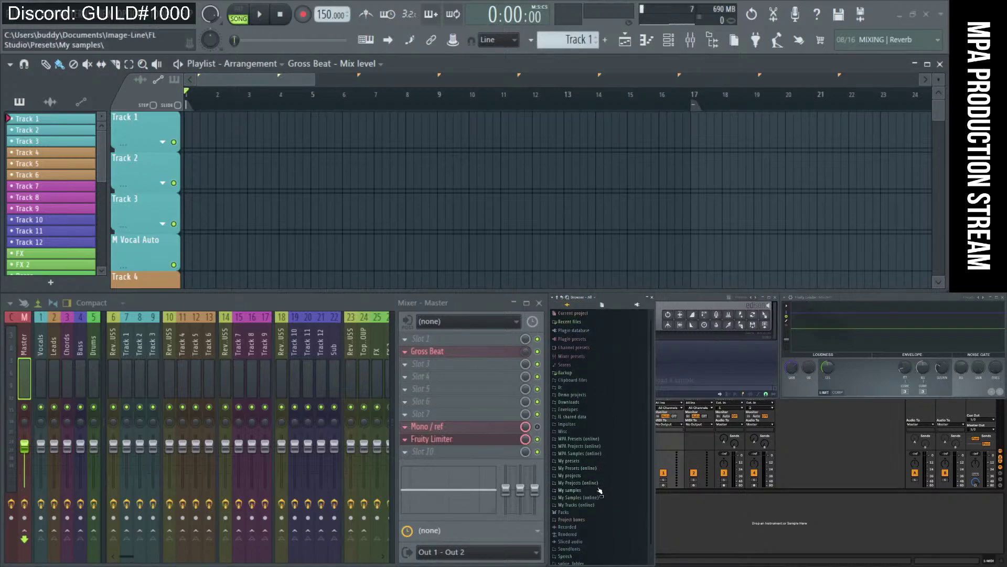
pyautogui.click(600, 454)
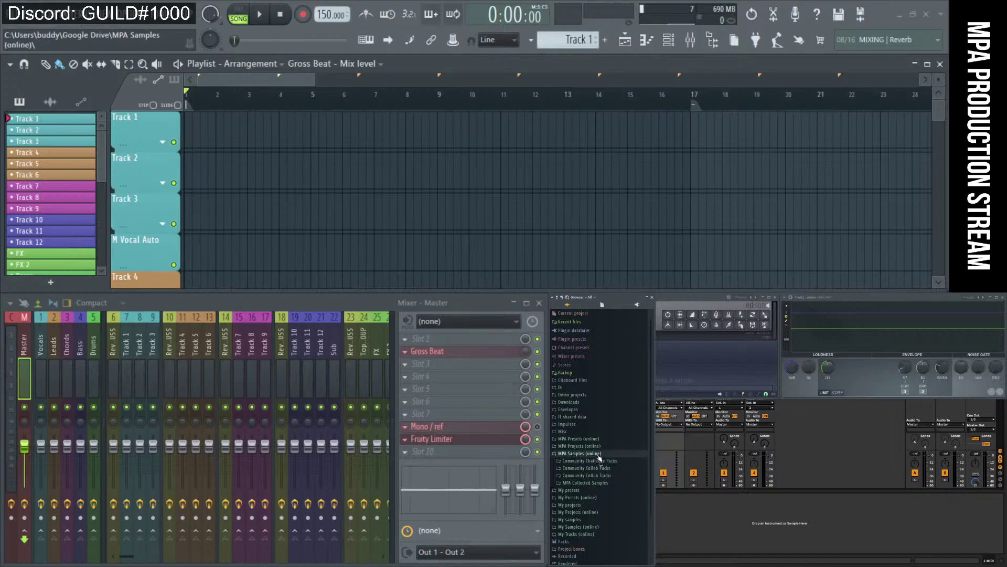
pyautogui.click(600, 483)
pyautogui.scroll(-3, 601, 487)
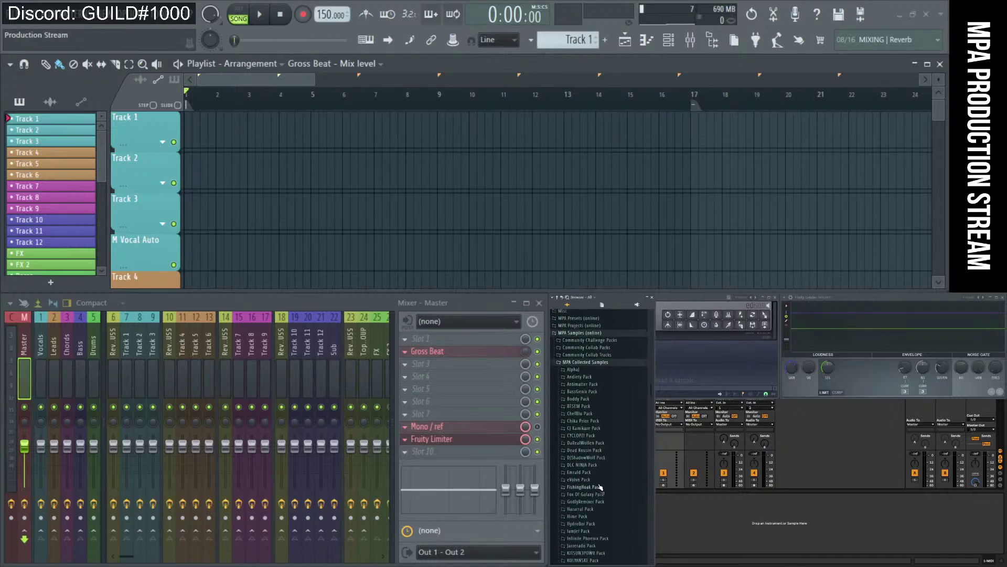
# Find the Skee Lion Pack among the collected sample packs and expand it to show its samples.
pyautogui.hotkey('alt', 'Tab')
pyautogui.moveTo(766, 491); pyautogui.dragTo(767, 566)
pyautogui.scroll(-3, 614, 440)
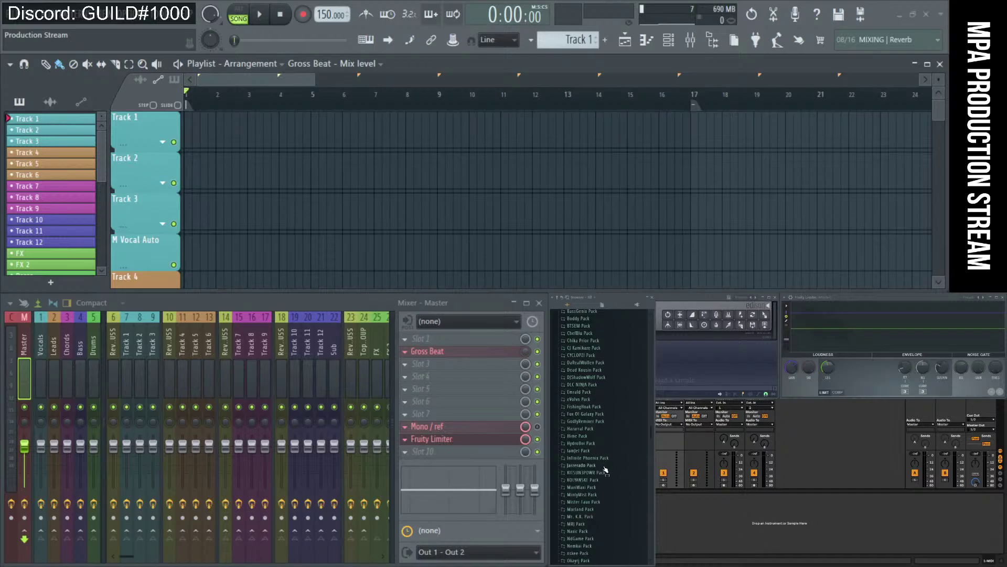
pyautogui.scroll(-3, 606, 469)
pyautogui.click(583, 503)
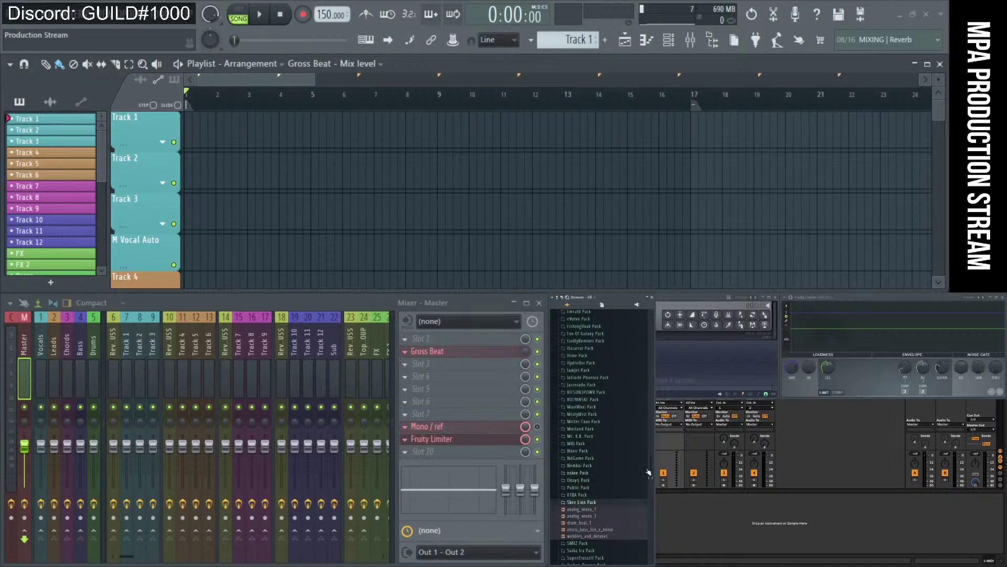
pyautogui.scroll(-1, 652, 471)
pyautogui.scroll(-1, 651, 471)
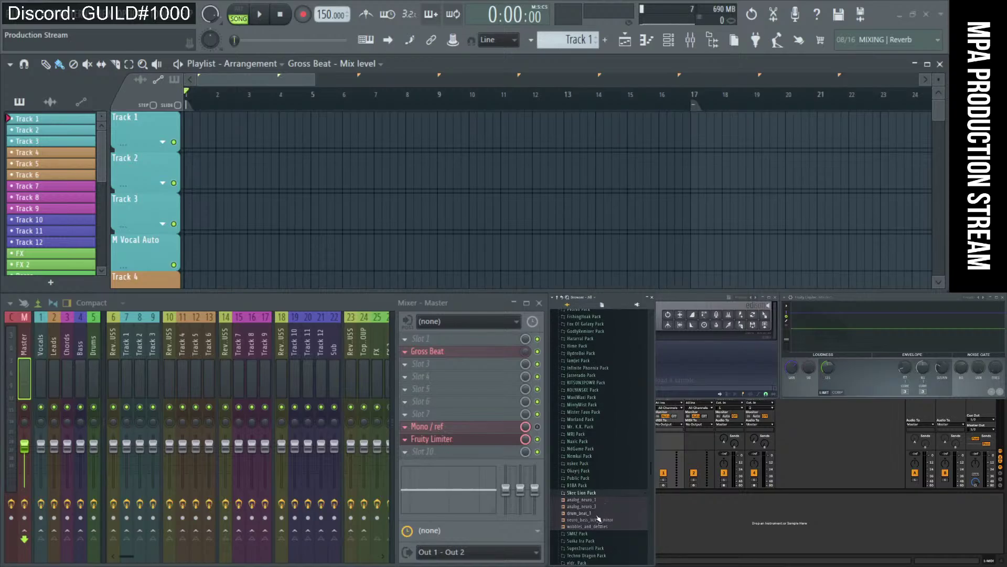
# Try analog_neuro_1 in the current arrangement, remove the clip, and switch the playlist to the Blank arrangement.
pyautogui.moveTo(583, 499); pyautogui.dragTo(210, 130)
pyautogui.rightClick(407, 115)
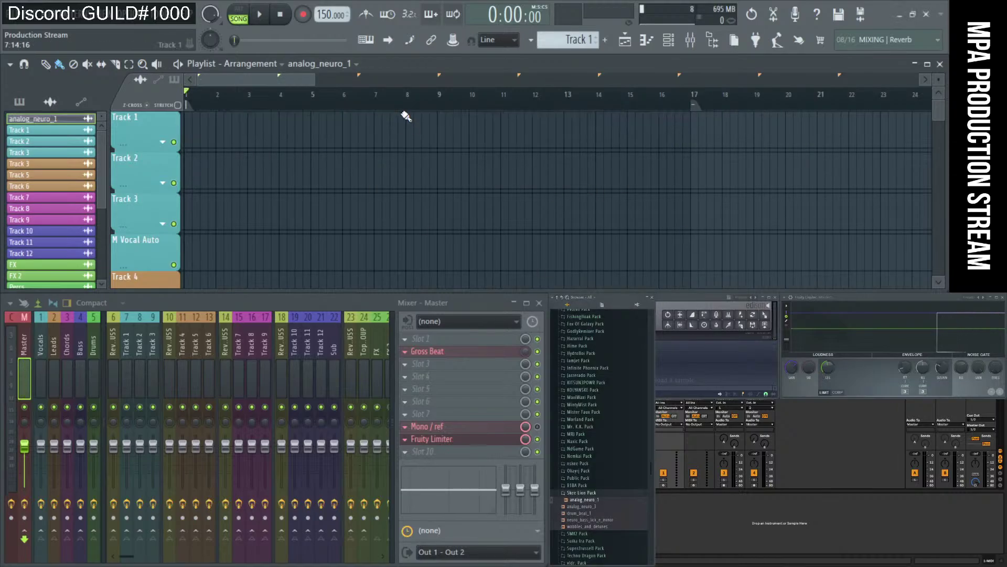
pyautogui.click(234, 63)
pyautogui.click(238, 98)
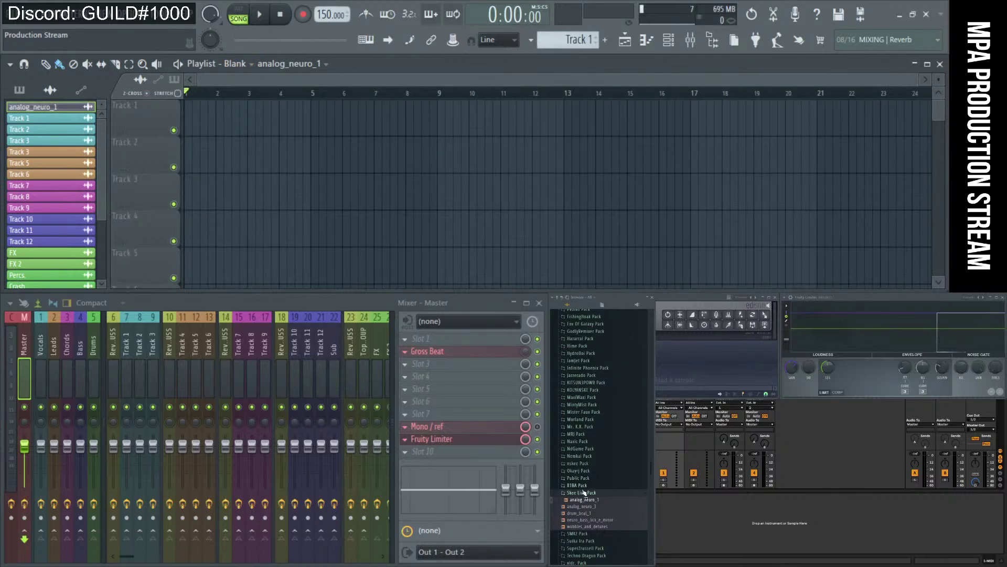
# Place analog_neuro_3, analog_neuro_1, analog_neuro_3 and drum_beat_1 at bar 1 on Tracks 1 to 4 respectively.
pyautogui.moveTo(583, 499); pyautogui.dragTo(242, 123)
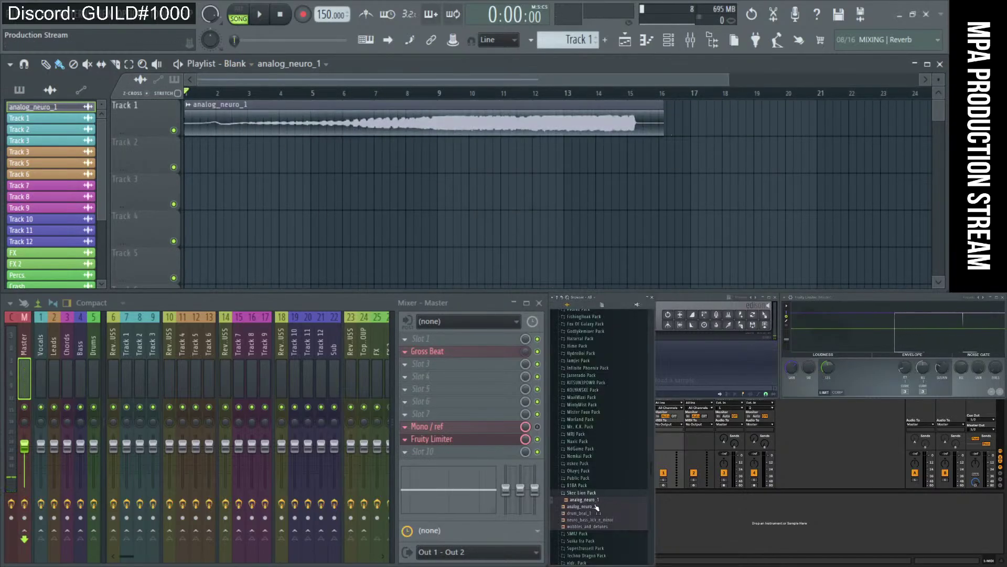
pyautogui.moveTo(582, 500); pyautogui.dragTo(311, 169)
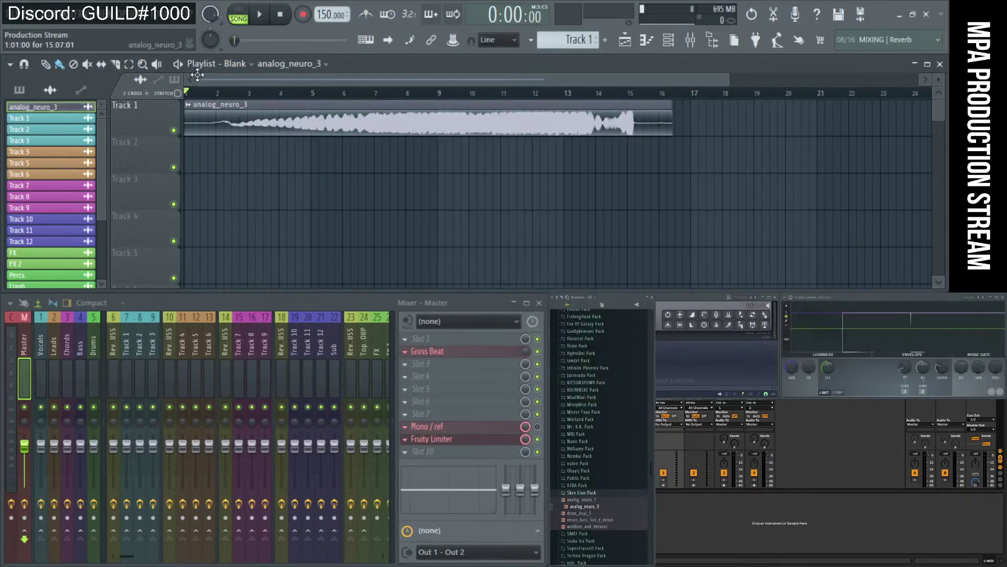
pyautogui.moveTo(583, 499); pyautogui.dragTo(212, 173)
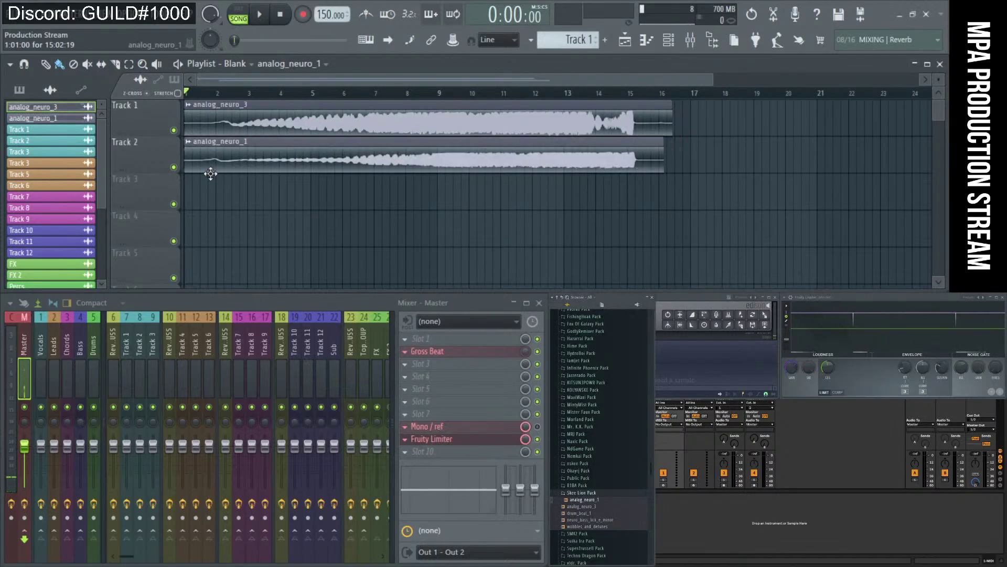
pyautogui.moveTo(579, 506); pyautogui.dragTo(214, 194)
pyautogui.moveTo(580, 513); pyautogui.dragTo(212, 226)
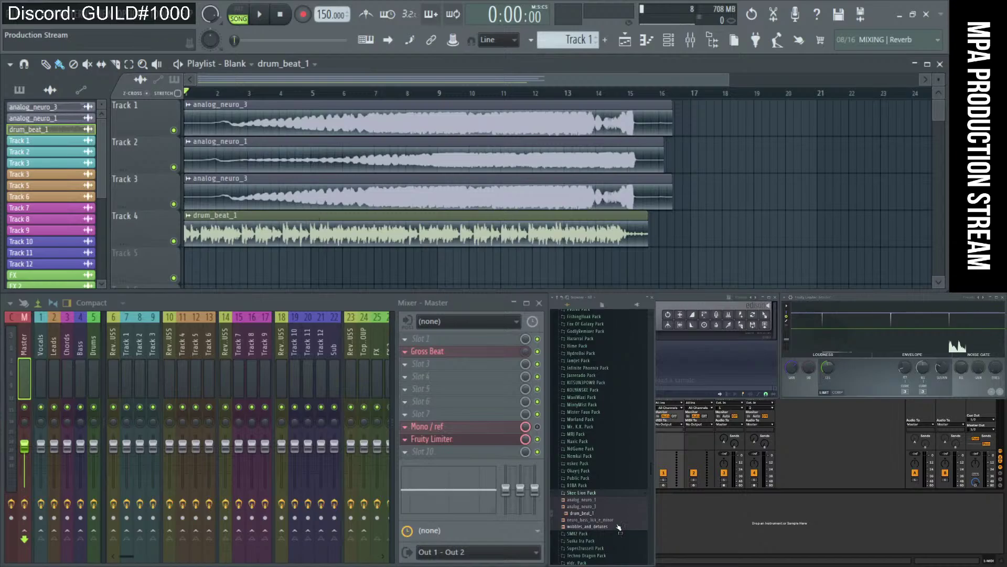
# Add the neuro_bass_lick_e_minor sample to Track 5 and align its start with bar 1.
pyautogui.moveTo(590, 520); pyautogui.dragTo(350, 285)
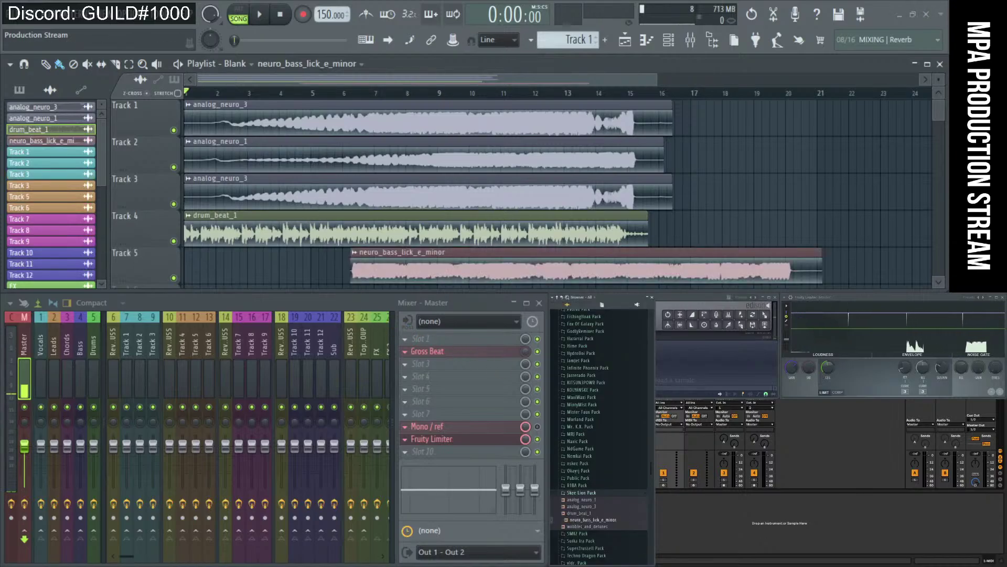
pyautogui.click(824, 498)
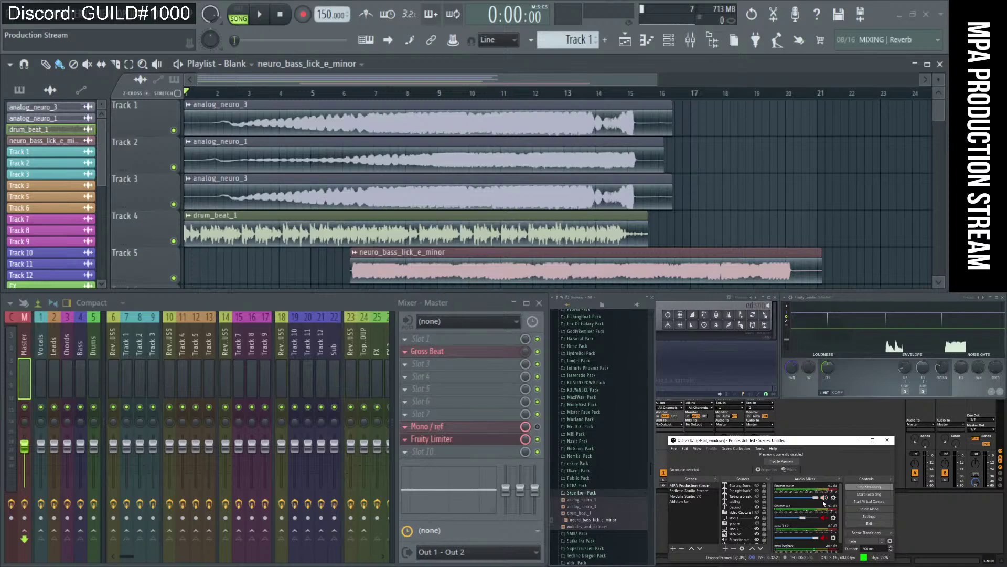
pyautogui.hotkey('alt', 'Tab')
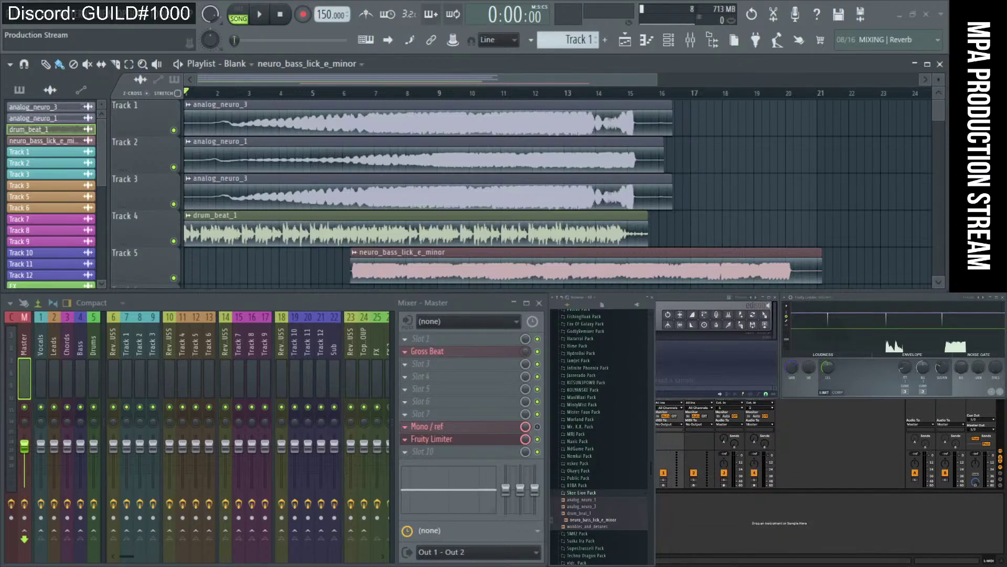
pyautogui.moveTo(444, 275); pyautogui.dragTo(278, 276)
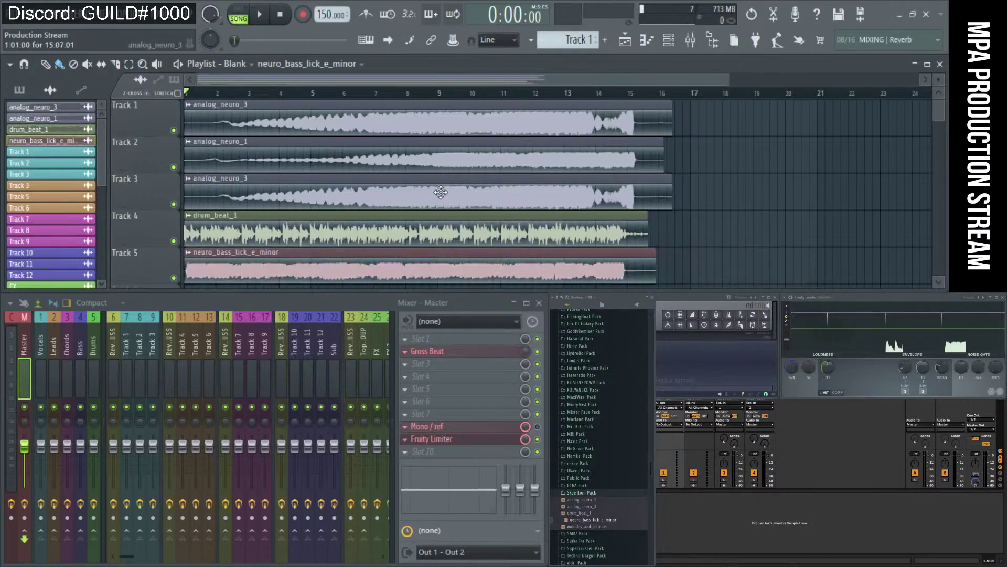
# Add the wobbles_and_detunes sample at bar 1 on Track 6 so all the pack's stems line up.
pyautogui.scroll(-1, 441, 193)
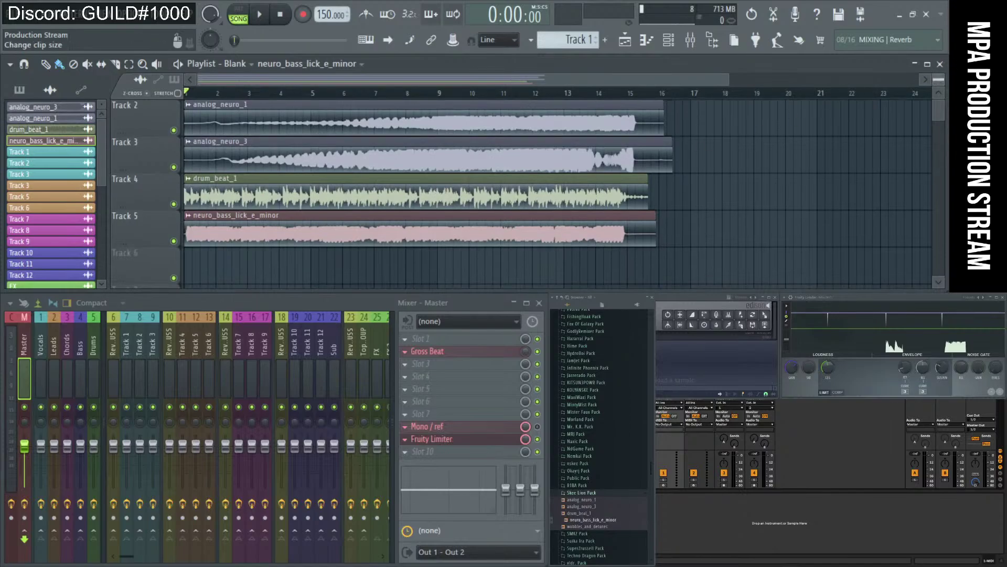
pyautogui.scroll(-2, 441, 192)
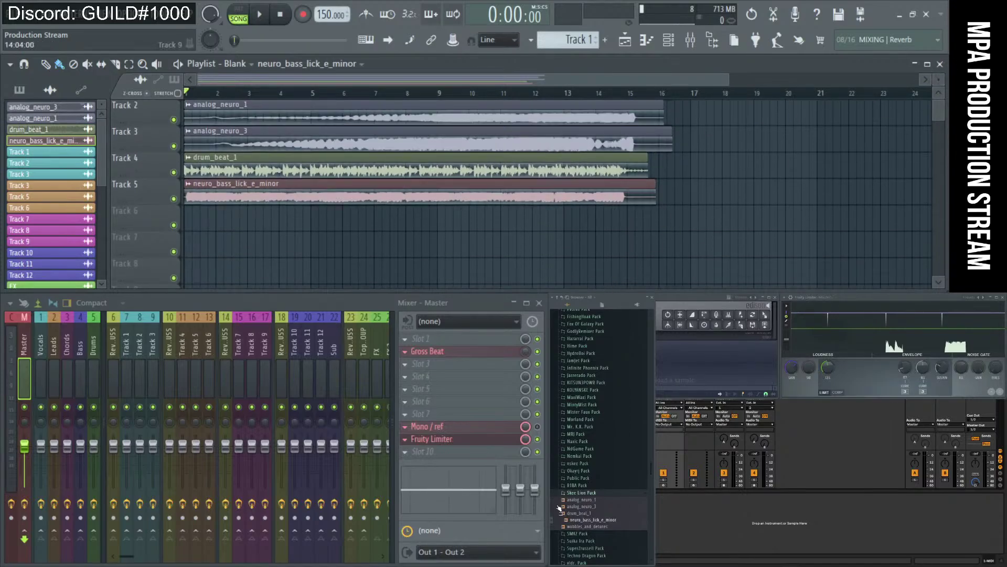
pyautogui.moveTo(588, 526); pyautogui.dragTo(259, 225)
pyautogui.scroll(1, 344, 240)
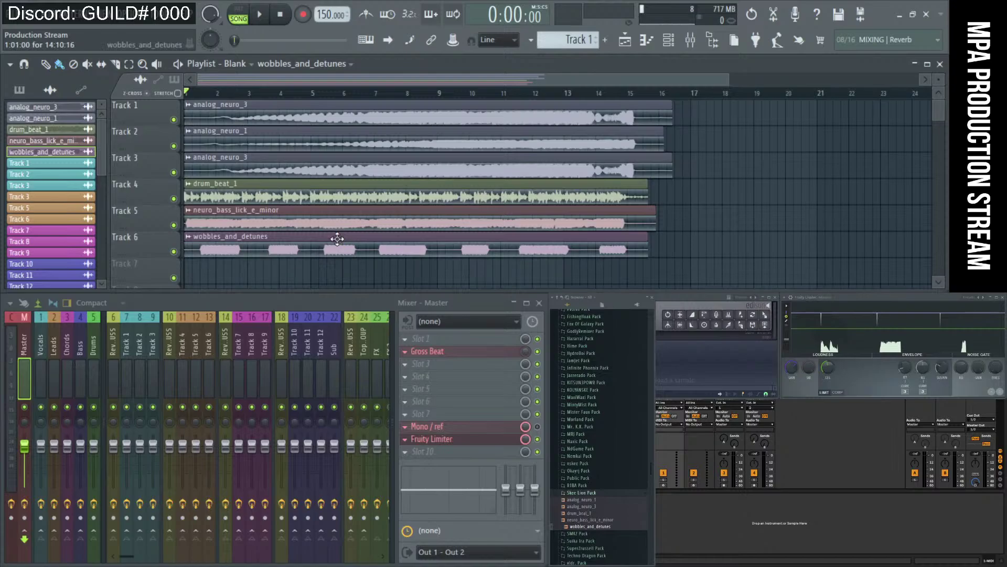
pyautogui.moveTo(685, 258); pyautogui.dragTo(186, 104)
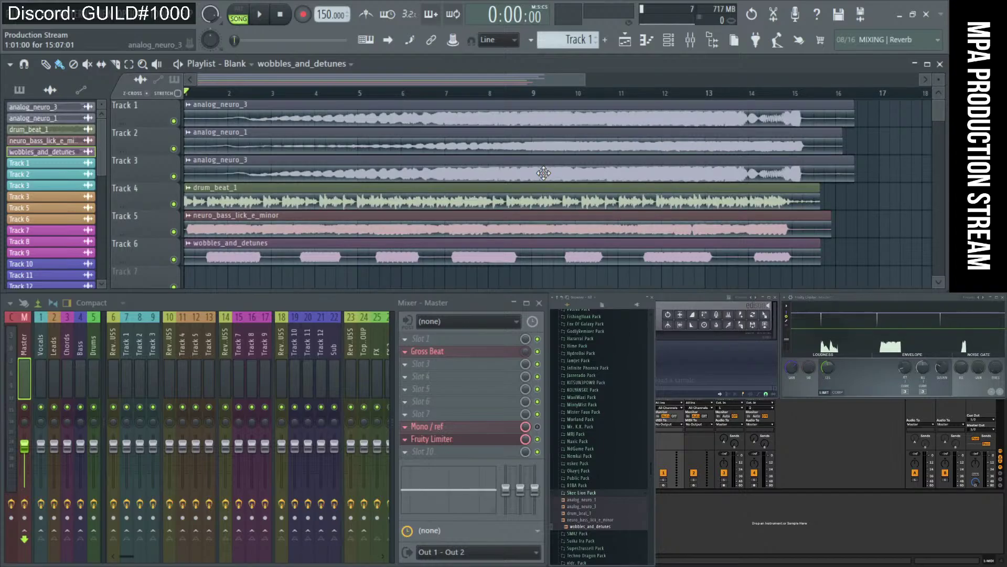
pyautogui.moveTo(584, 79); pyautogui.dragTo(559, 72)
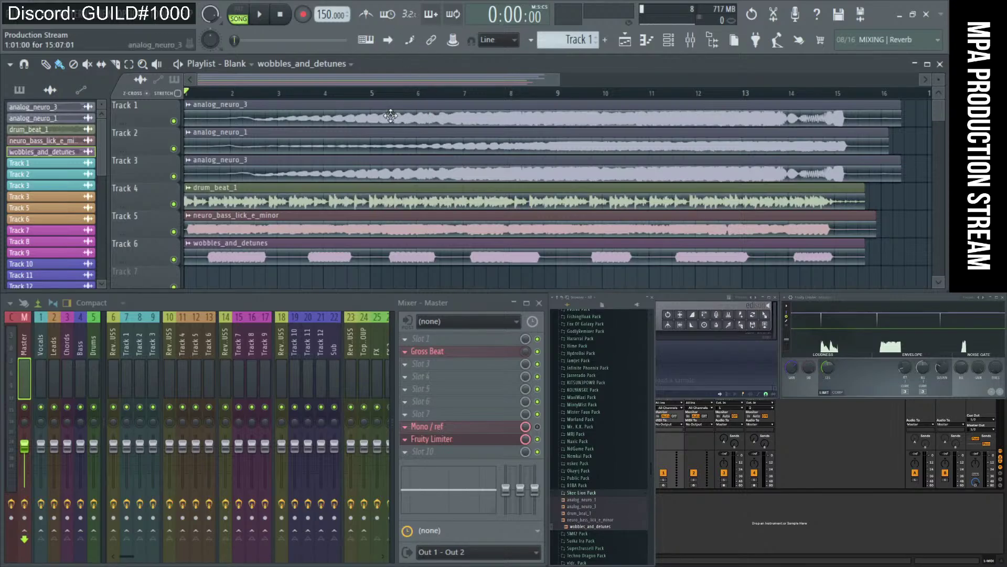
# Solo Track 1 in the playlist and audition its analog_neuro_3 clip.
pyautogui.rightClick(174, 121)
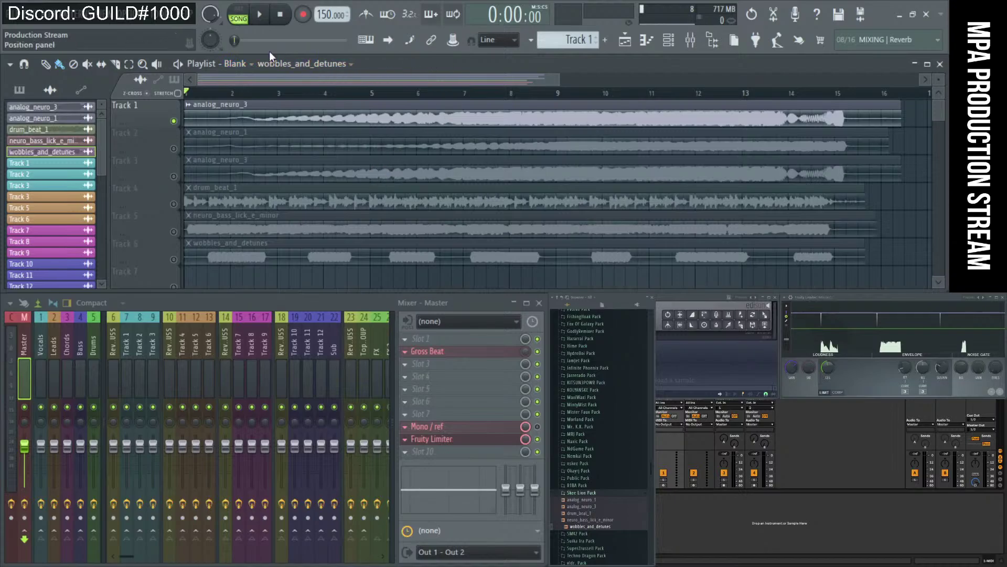
pyautogui.click(260, 14)
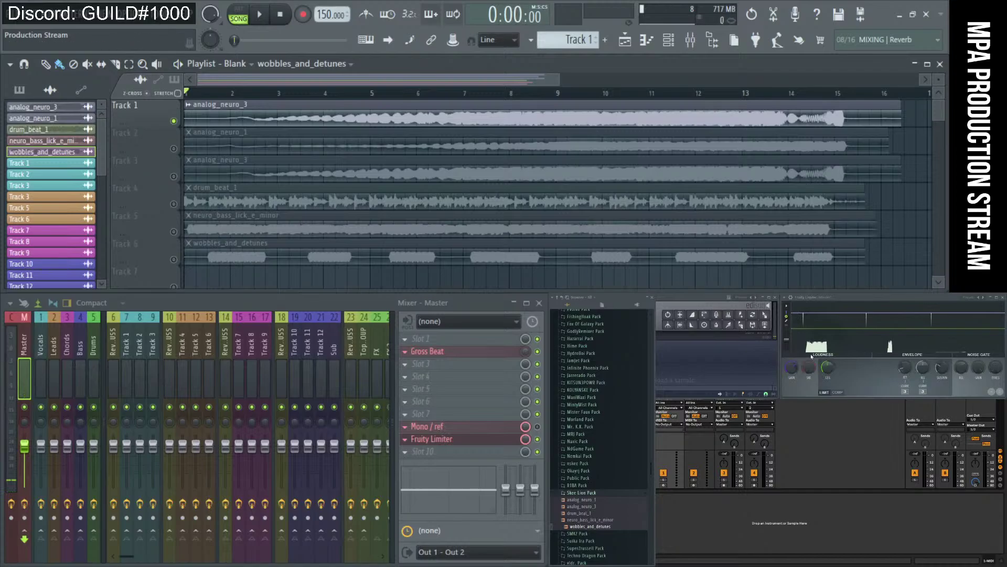
pyautogui.rightClick(792, 367)
pyautogui.moveTo(792, 367); pyautogui.dragTo(792, 372)
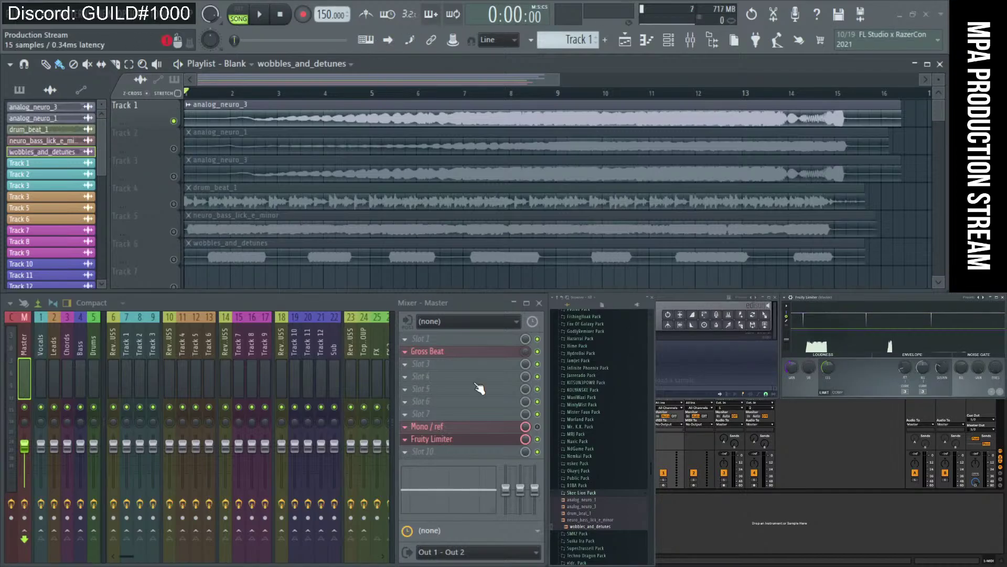
# Show the channel rack and set the project tempo to 174 BPM.
pyautogui.click(675, 44)
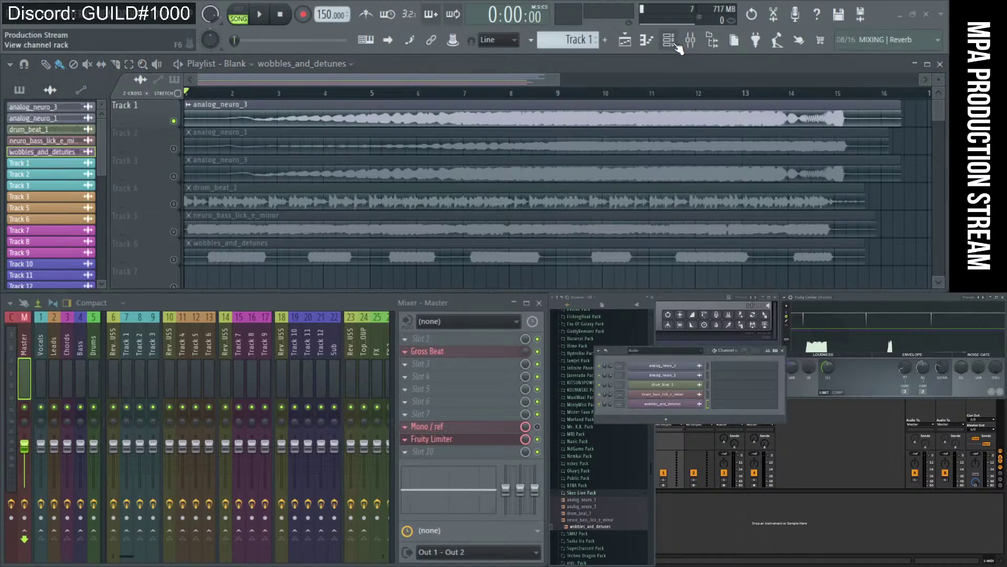
pyautogui.click(690, 42)
pyautogui.click(691, 42)
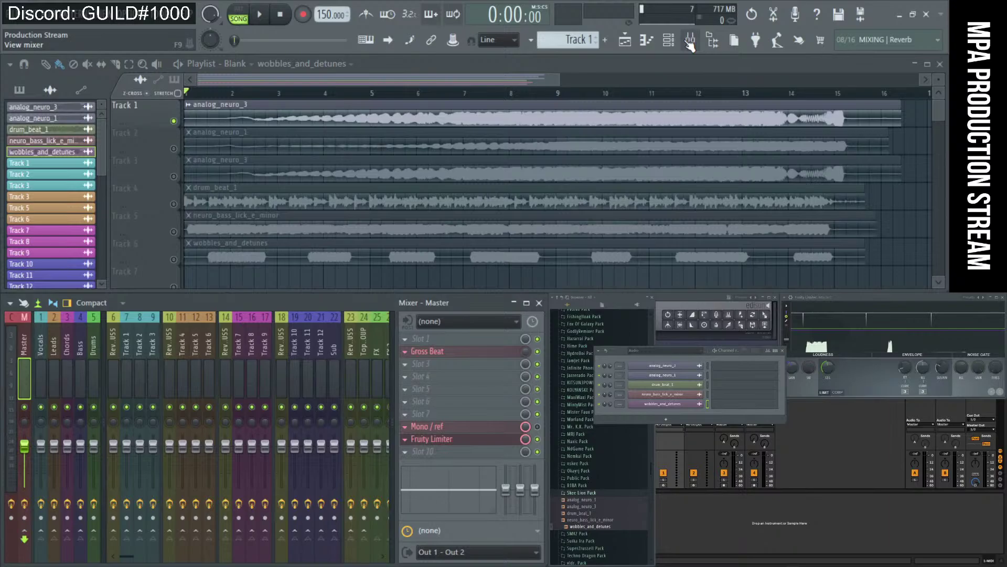
pyautogui.moveTo(330, 14); pyautogui.dragTo(325, 15)
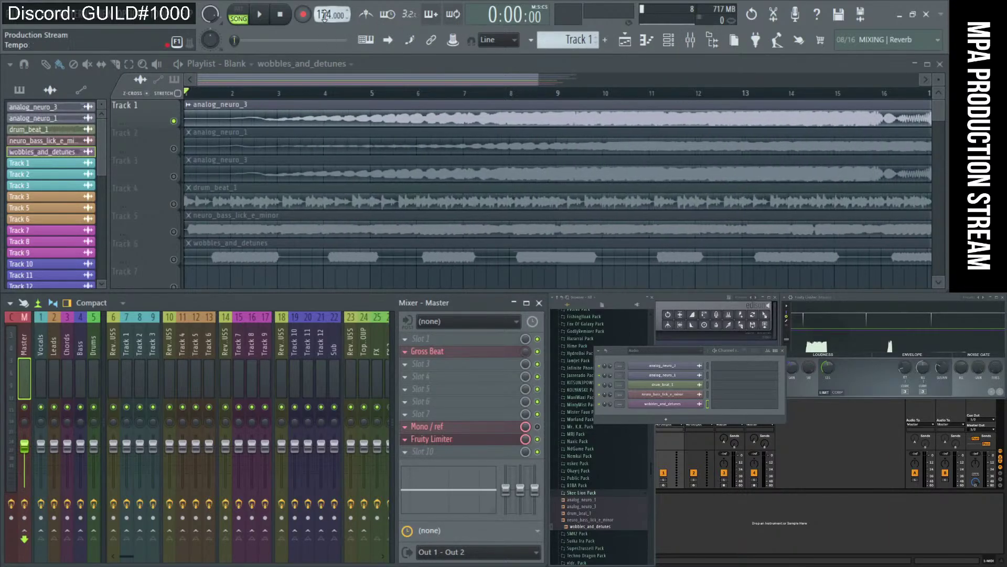
# Bring the stream chat window over the mixer and read through the recent and earlier messages.
pyautogui.moveTo(337, 303); pyautogui.dragTo(300, 309)
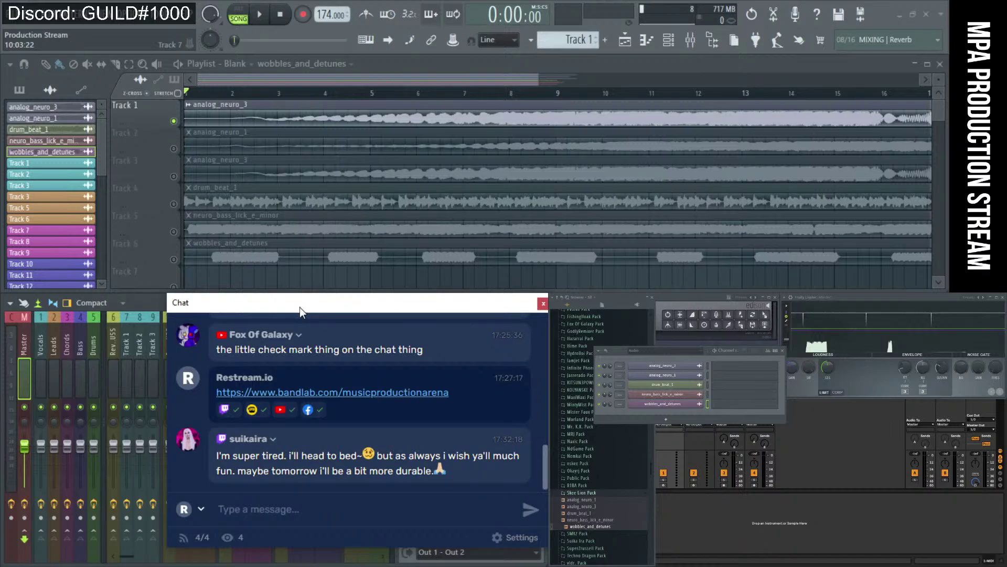
pyautogui.moveTo(300, 306)
pyautogui.mouseDown()
pyautogui.moveTo(308, 311)
pyautogui.moveTo(295, 308)
pyautogui.mouseUp()
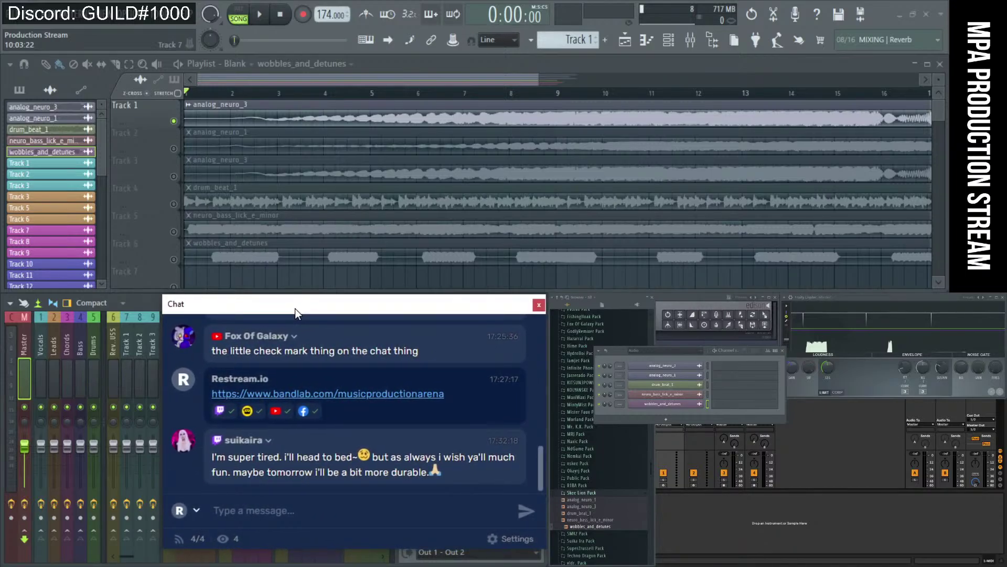
pyautogui.moveTo(295, 308); pyautogui.dragTo(688, 315)
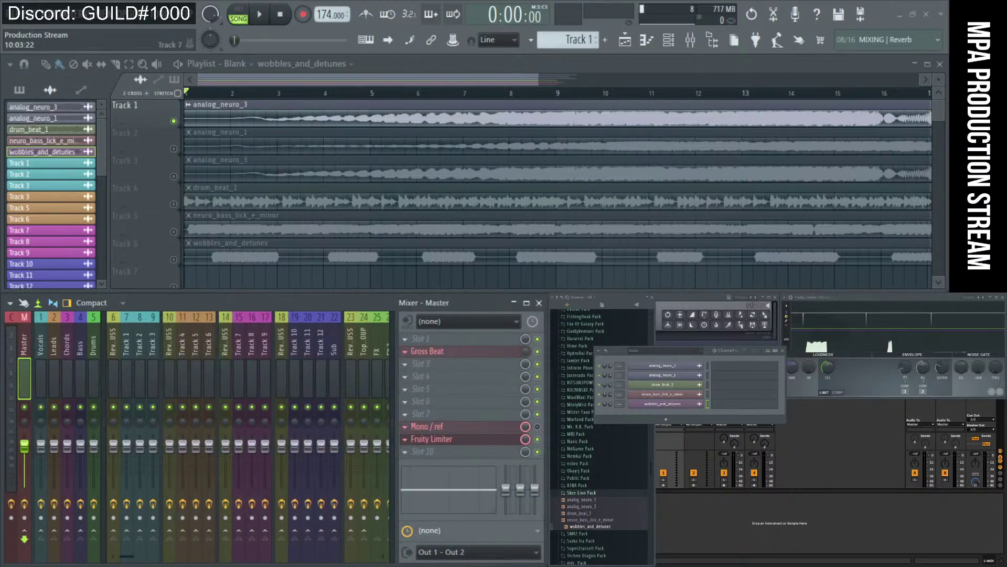
pyautogui.moveTo(412, 304); pyautogui.dragTo(336, 303)
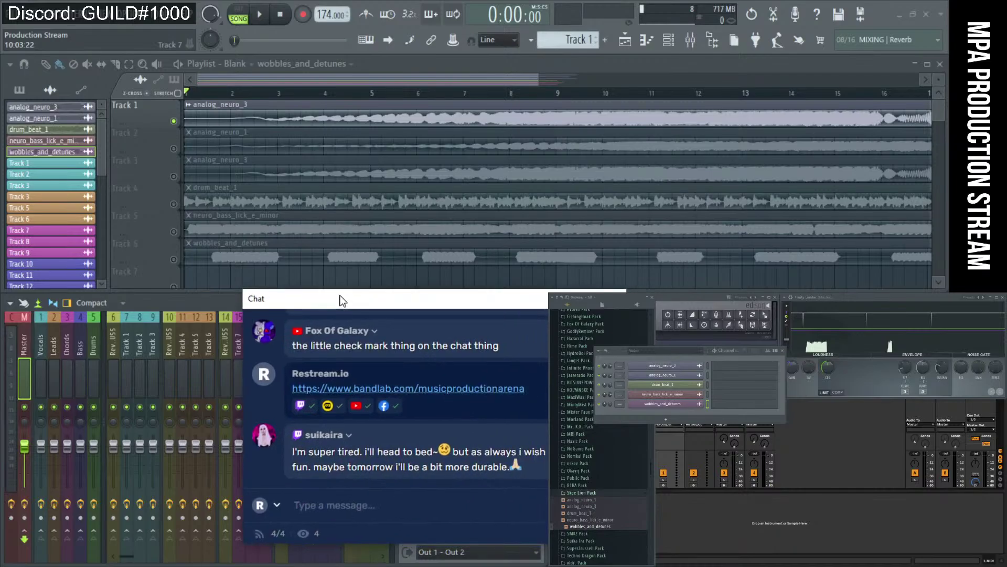
pyautogui.scroll(5, 342, 405)
pyautogui.scroll(3, 343, 405)
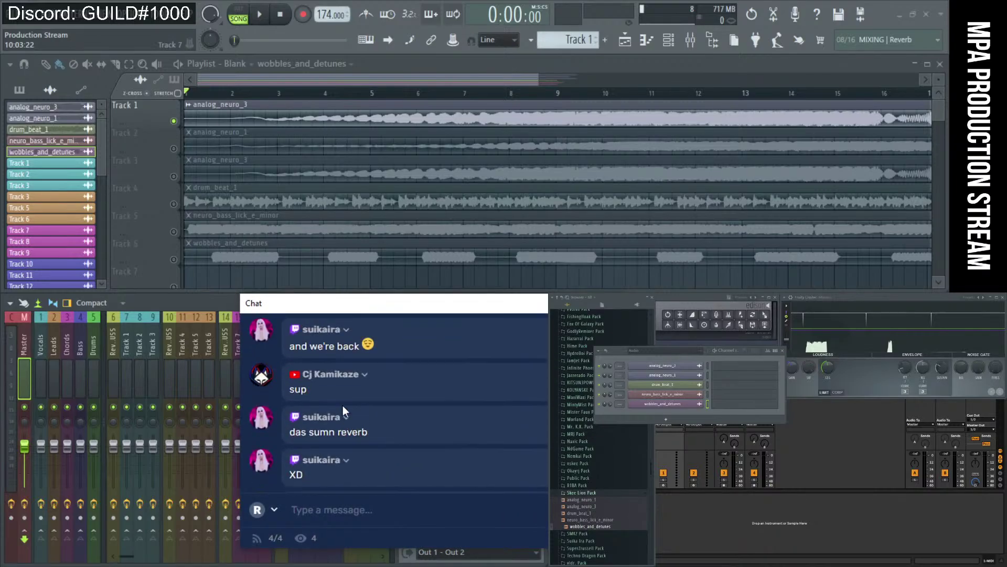
pyautogui.scroll(-5, 342, 405)
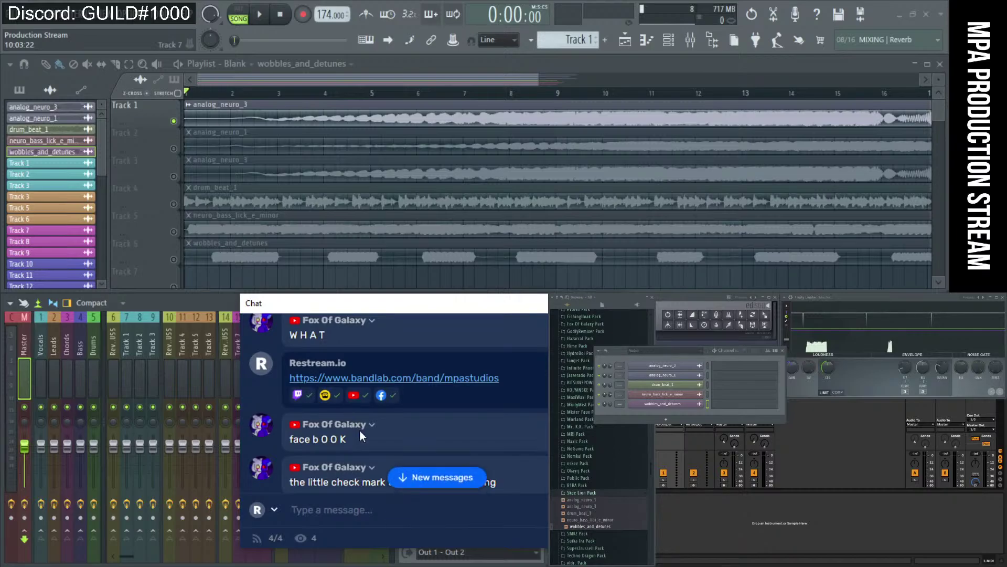
# Catch up on the newest chat messages, put the chat window away, and return to the top of the sample pack list.
pyautogui.scroll(-5, 360, 432)
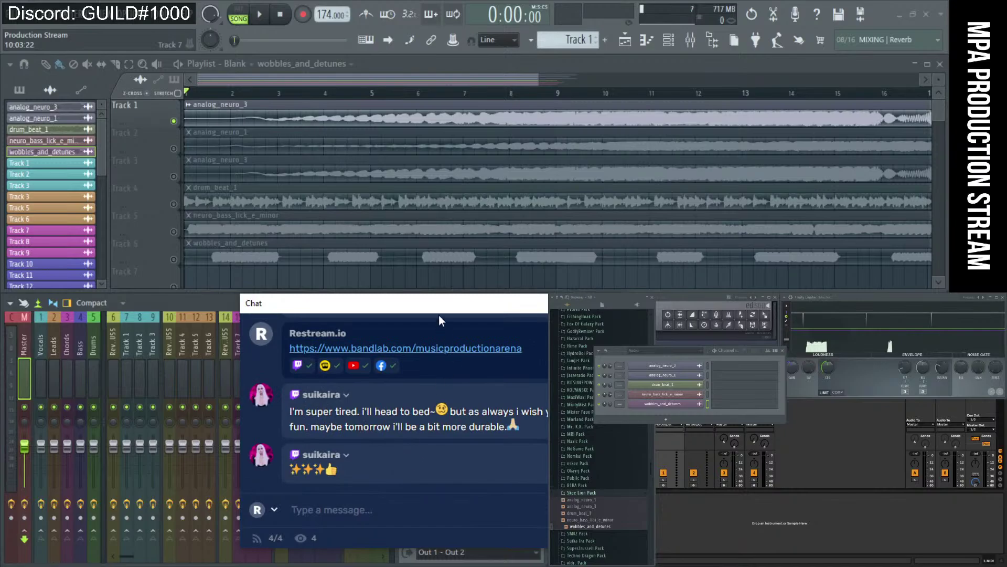
pyautogui.click(440, 287)
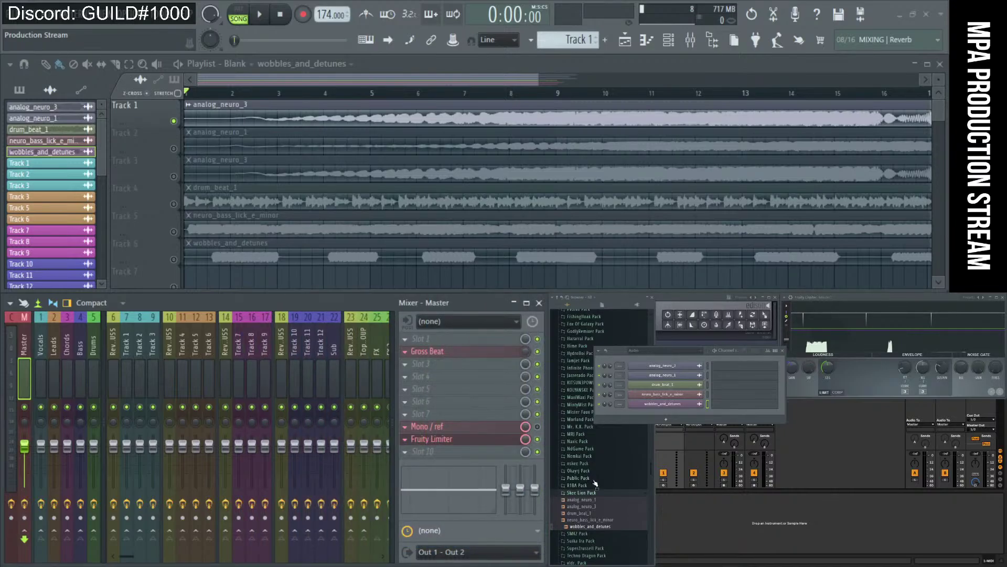
pyautogui.scroll(9, 595, 483)
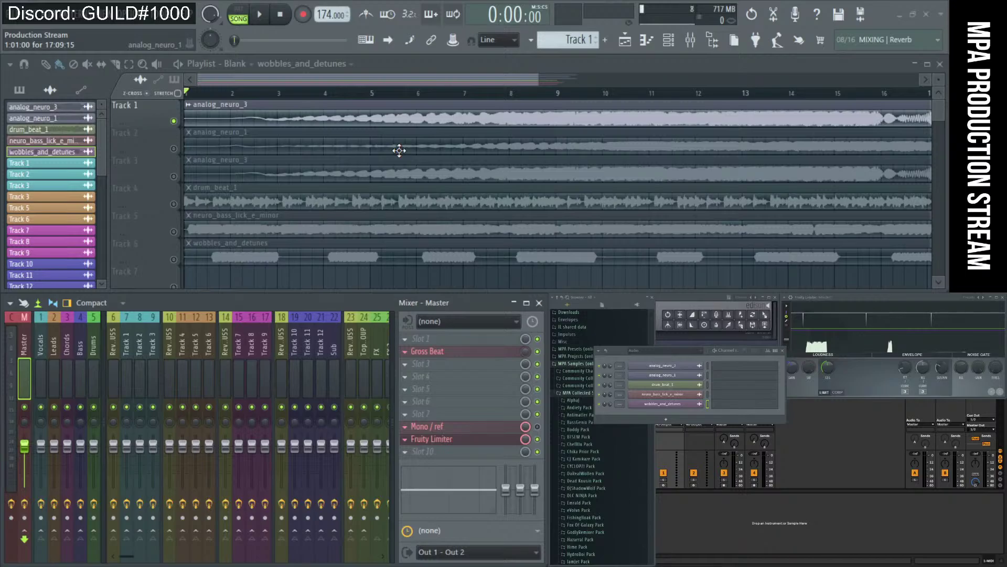
pyautogui.scroll(-2, 399, 150)
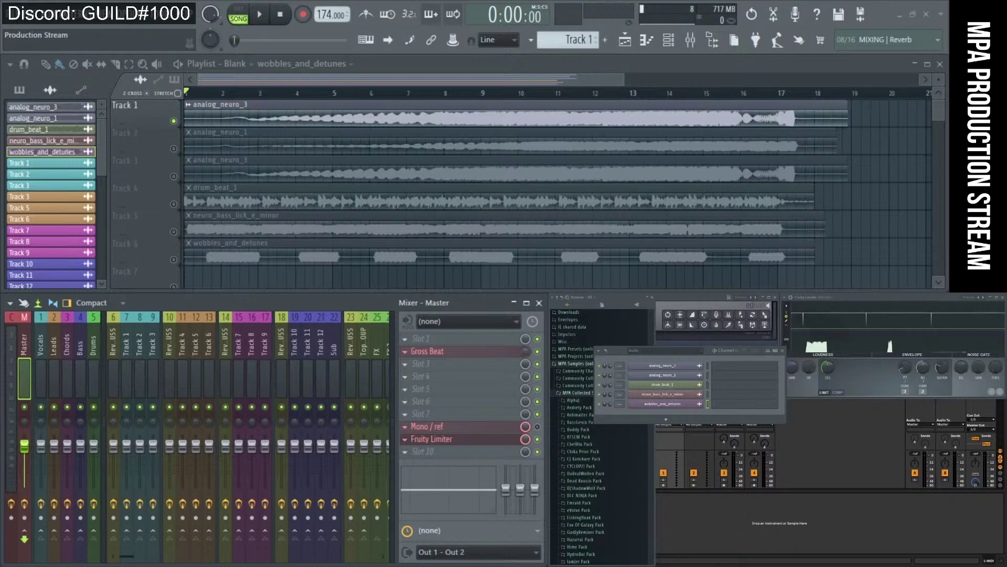
# Switch to the MPA Community Collabs - Season 2 spreadsheet and check Collab 1's producers, BPM and key.
pyautogui.hotkey('alt', 'Tab')
pyautogui.scroll(5, 335, 315)
pyautogui.scroll(-1, 341, 304)
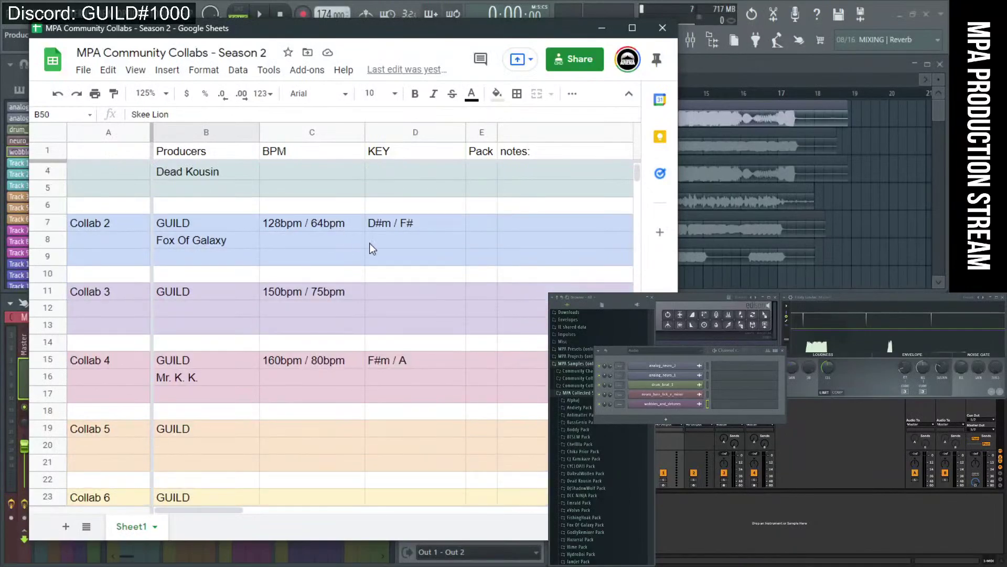
pyautogui.scroll(1, 369, 243)
pyautogui.click(287, 190)
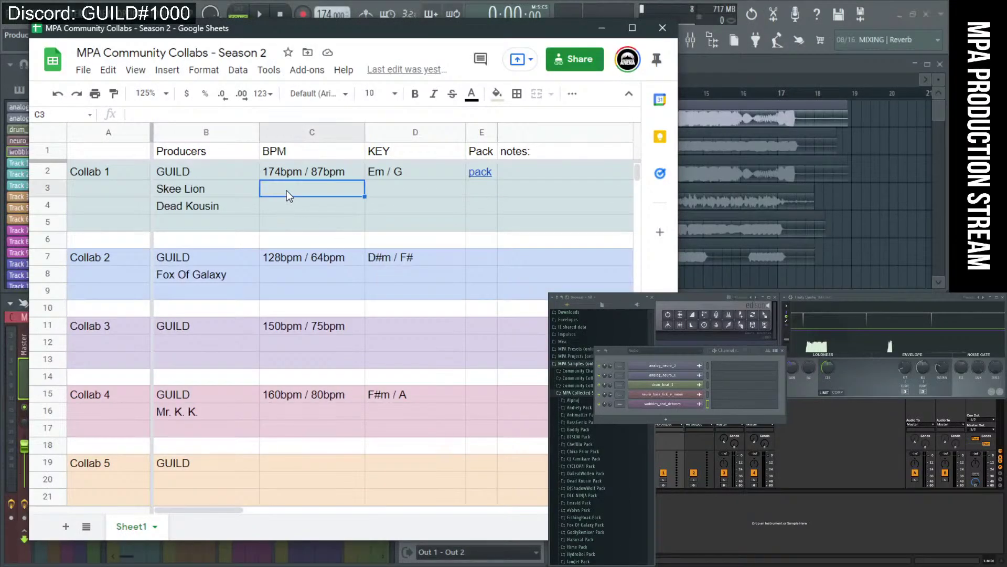
pyautogui.click(282, 174)
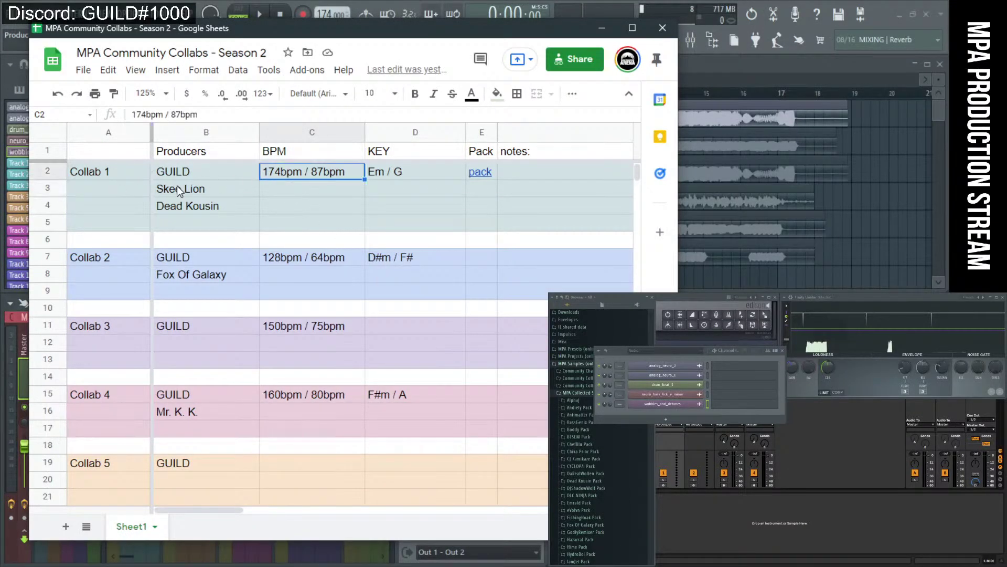
pyautogui.click(179, 191)
pyautogui.click(297, 171)
pyautogui.click(239, 203)
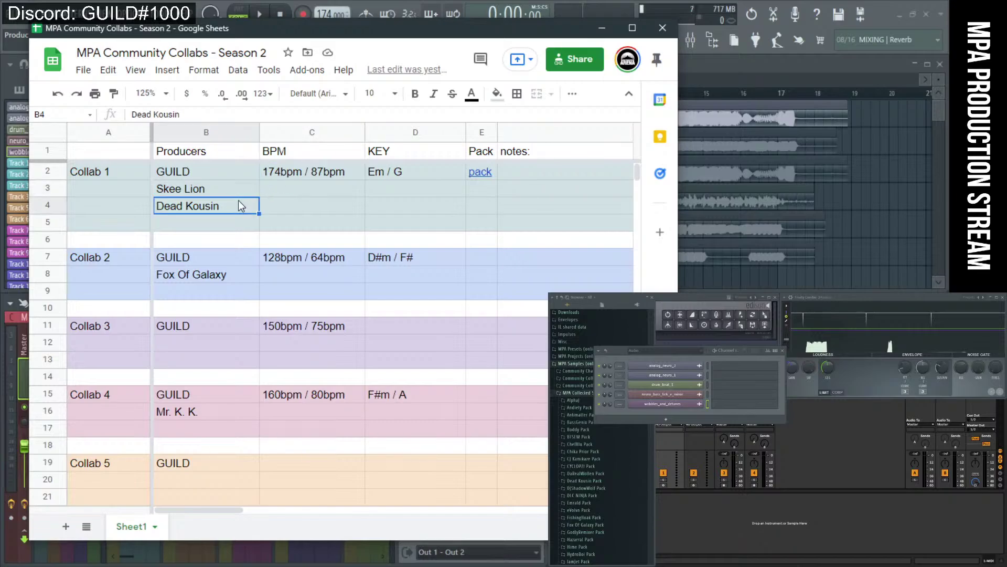
pyautogui.click(263, 173)
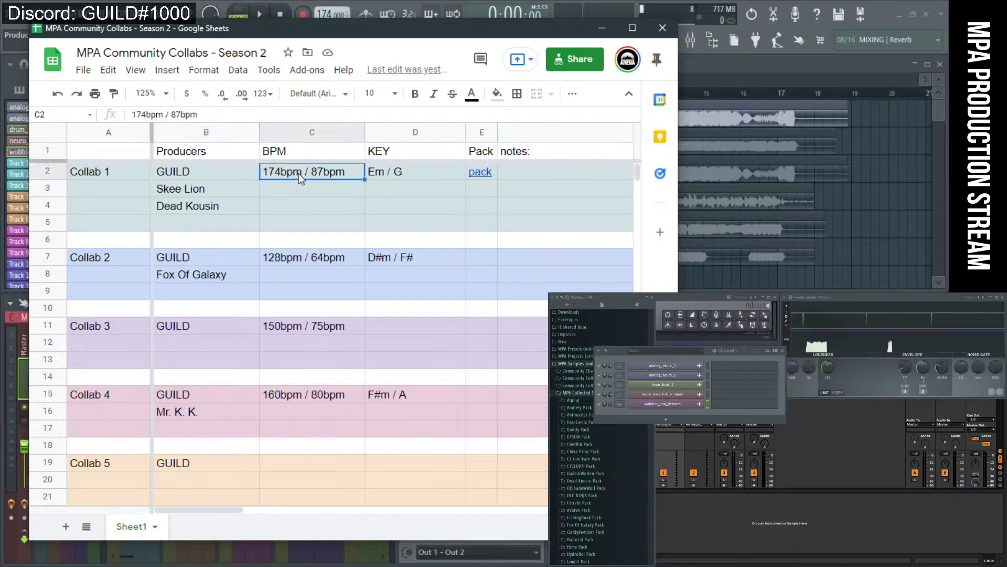
pyautogui.click(406, 174)
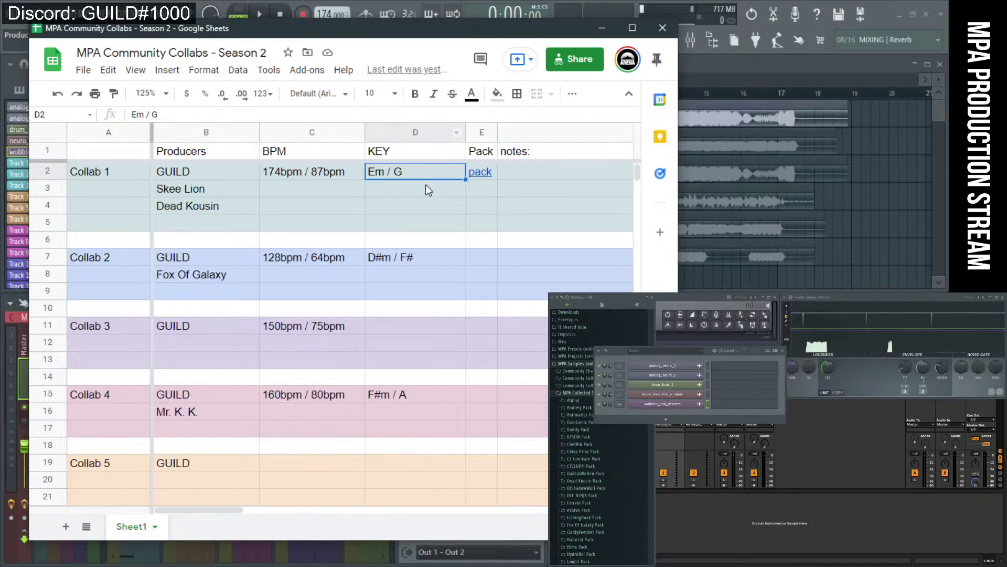
pyautogui.click(602, 27)
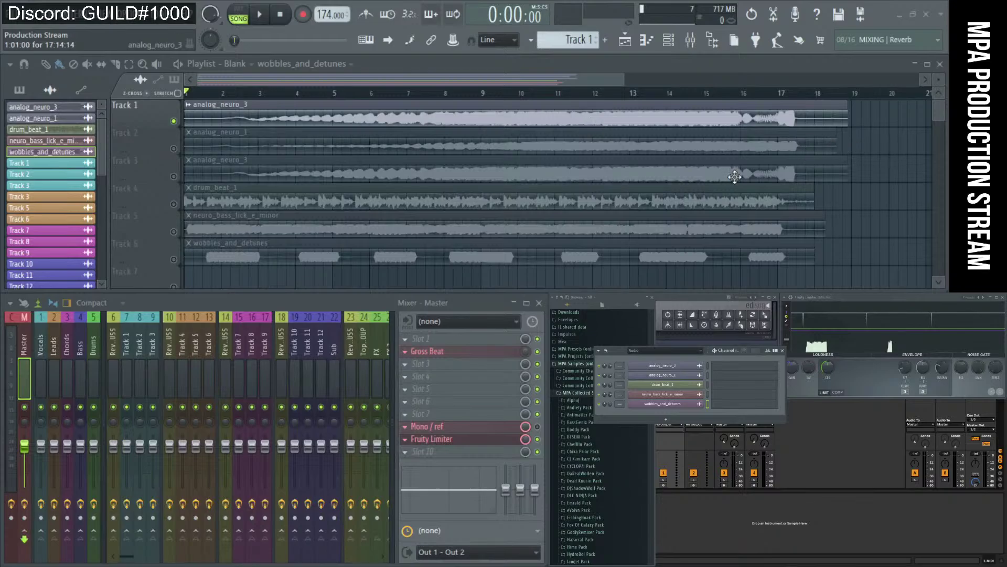
# Slice all six audio clips in the playlist at bar 17.
pyautogui.scroll(2, 768, 169)
pyautogui.scroll(2, 774, 118)
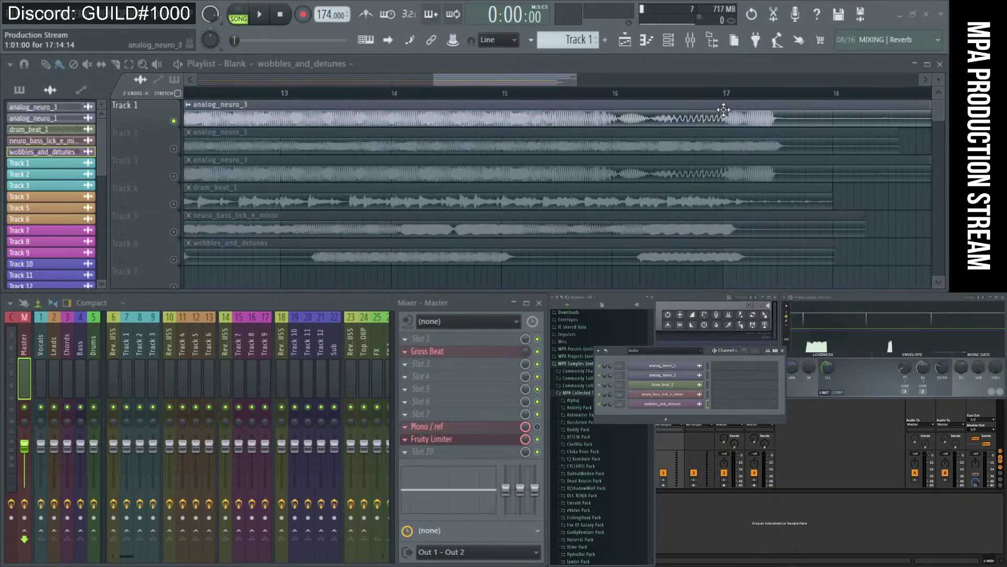
pyautogui.scroll(-2, 726, 113)
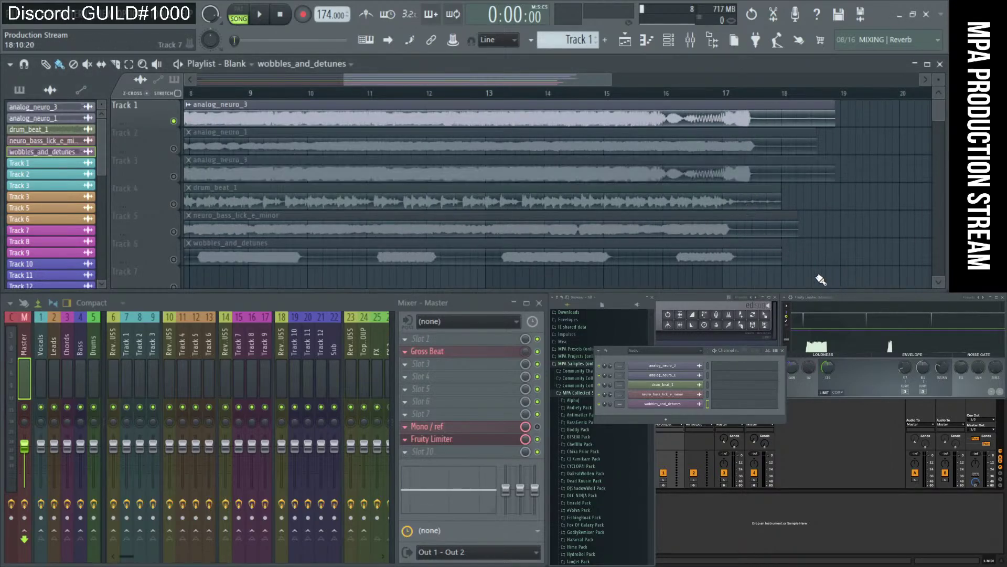
pyautogui.moveTo(731, 277); pyautogui.dragTo(732, 95)
pyautogui.scroll(5, 774, 222)
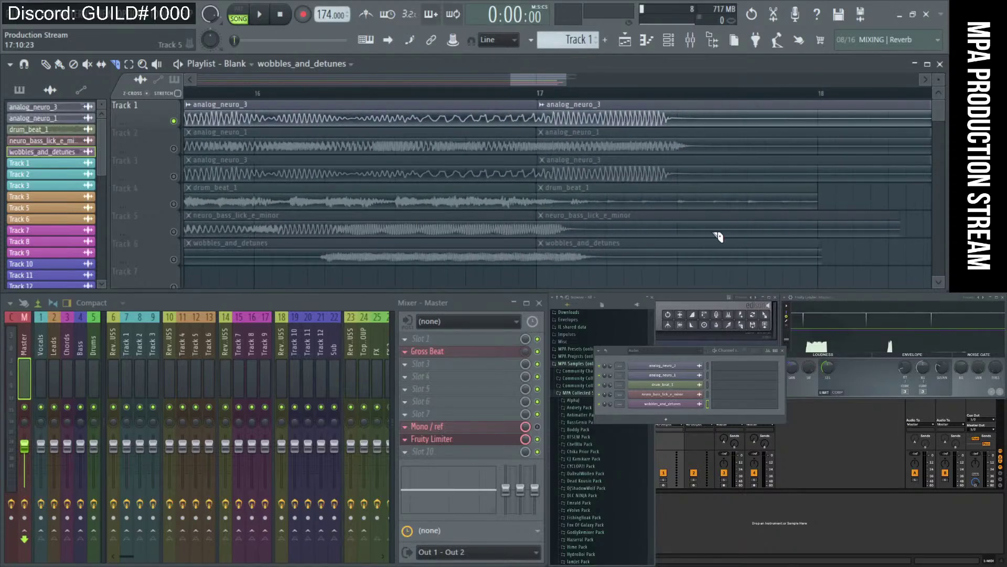
pyautogui.scroll(-6, 678, 253)
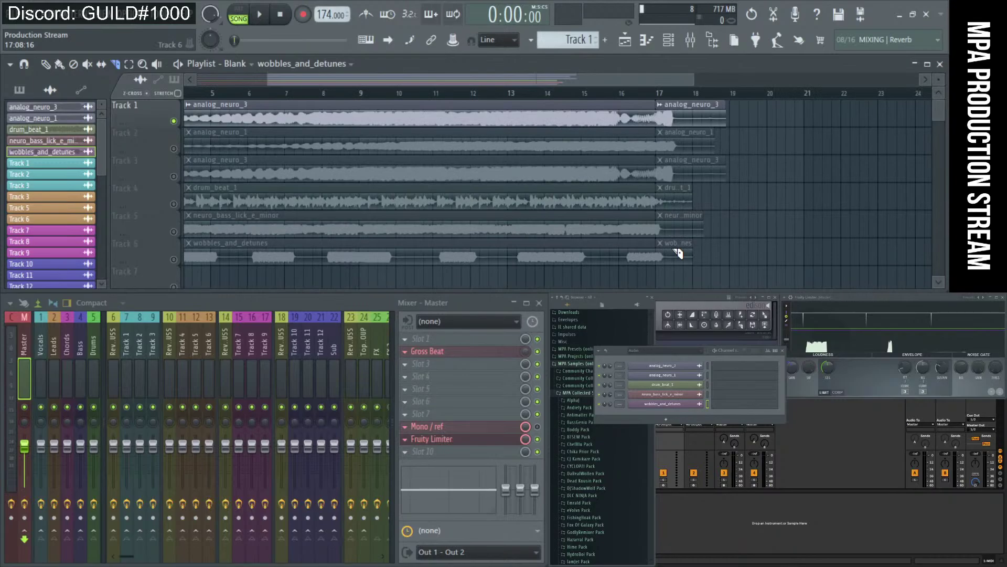
pyautogui.scroll(4, 677, 254)
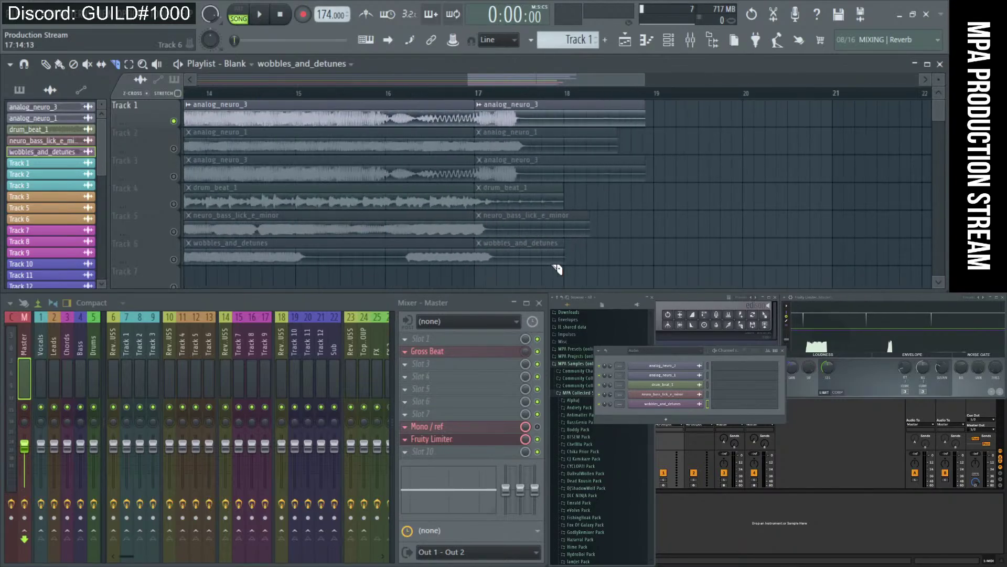
# Delete the clip tails after bar 17 on all six tracks, and extend the wobbles_and_detunes clip about half a bar past bar 17.
pyautogui.rightClick(523, 262)
pyautogui.moveTo(477, 255); pyautogui.dragTo(530, 257)
pyautogui.rightClick(509, 230)
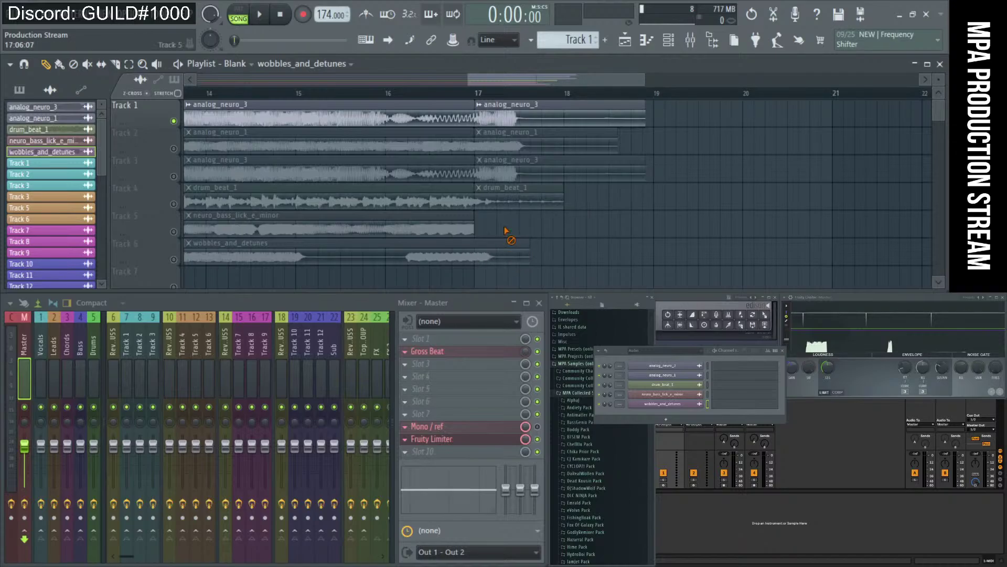
pyautogui.rightClick(512, 203)
pyautogui.rightClick(510, 172)
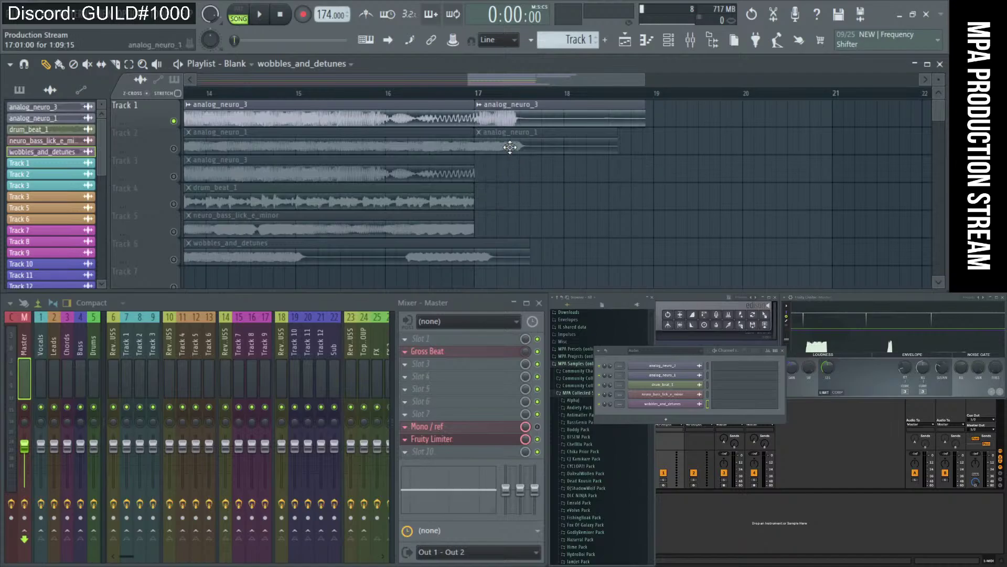
pyautogui.rightClick(510, 148)
pyautogui.rightClick(511, 126)
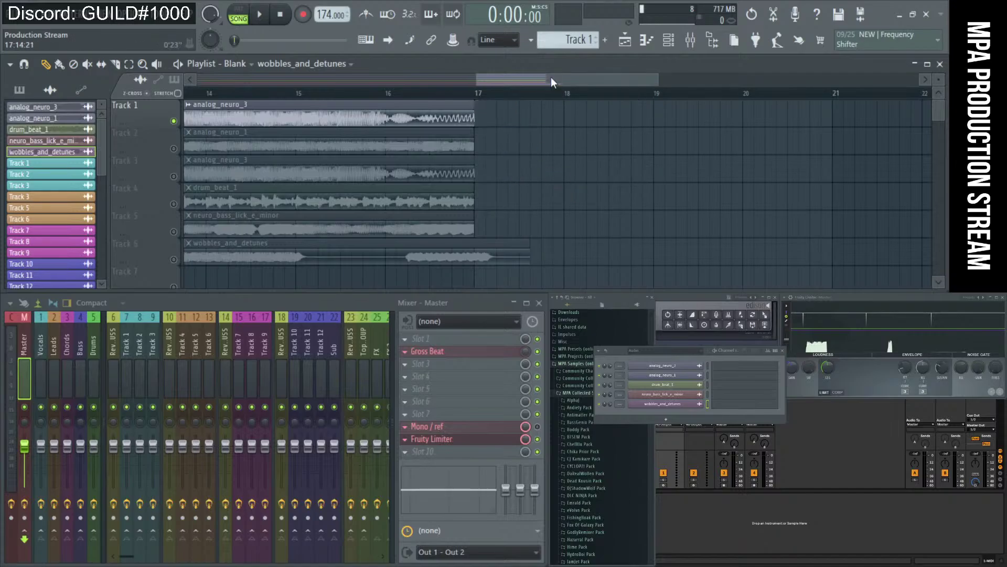
# Move the drum_beat_1 track from fourth place to the top of the playlist as Track 1.
pyautogui.moveTo(557, 80); pyautogui.dragTo(71, 96)
pyautogui.keyDown('ctrl'); pyautogui.scroll(2, 337, 216); pyautogui.keyUp('ctrl')
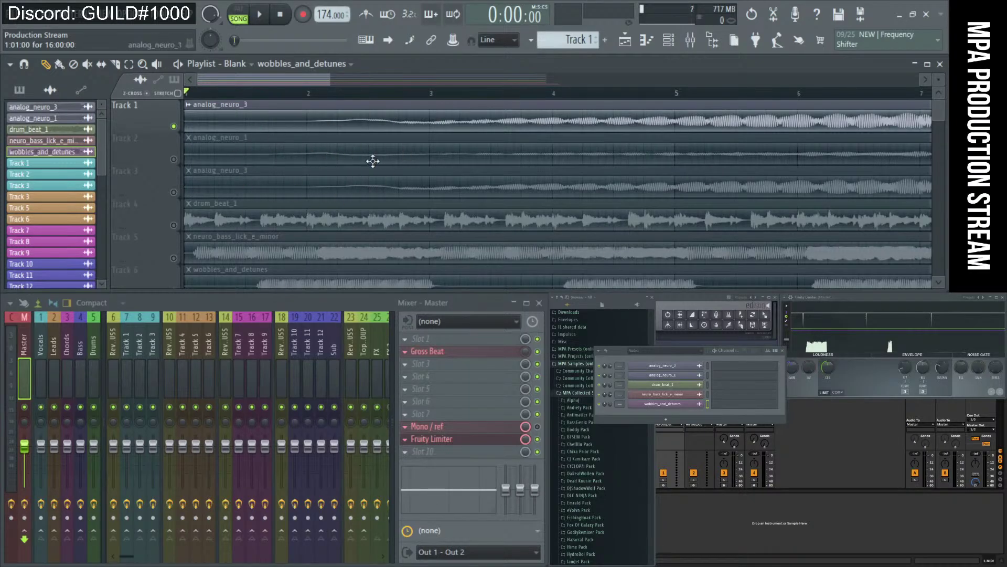
pyautogui.scroll(-1, 285, 209)
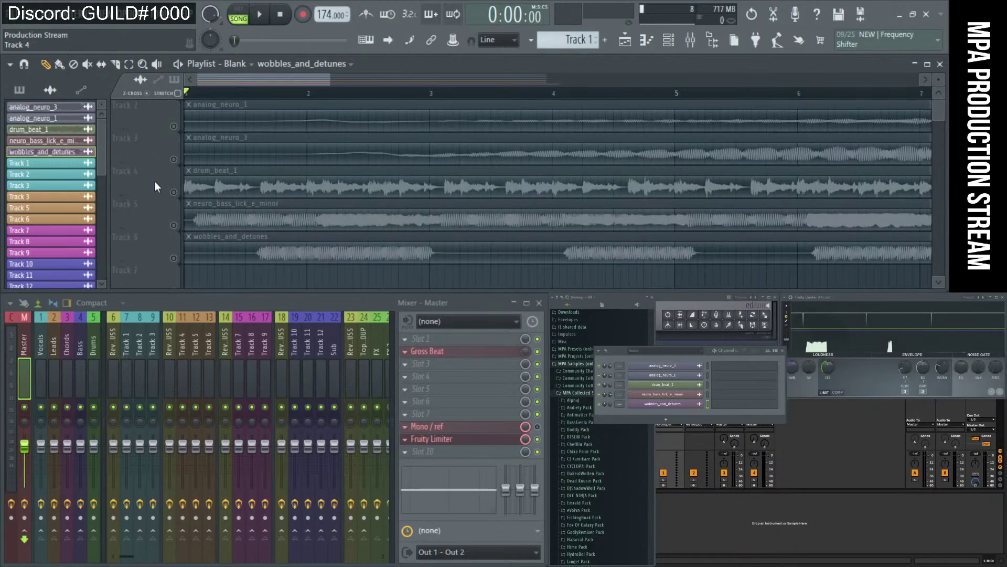
pyautogui.scroll(1, 154, 186)
pyautogui.moveTo(169, 216); pyautogui.dragTo(167, 115)
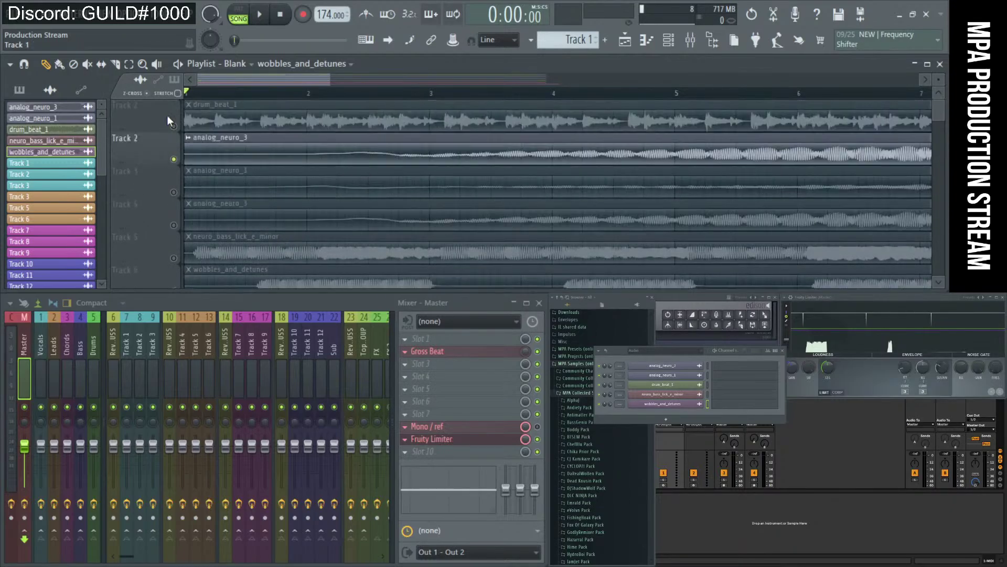
# Solo Track 1 and play its drum_beat_1 clip, inspecting the clip's trimmed end at bar 17.
pyautogui.press('space')
pyautogui.scroll(-1, 367, 152)
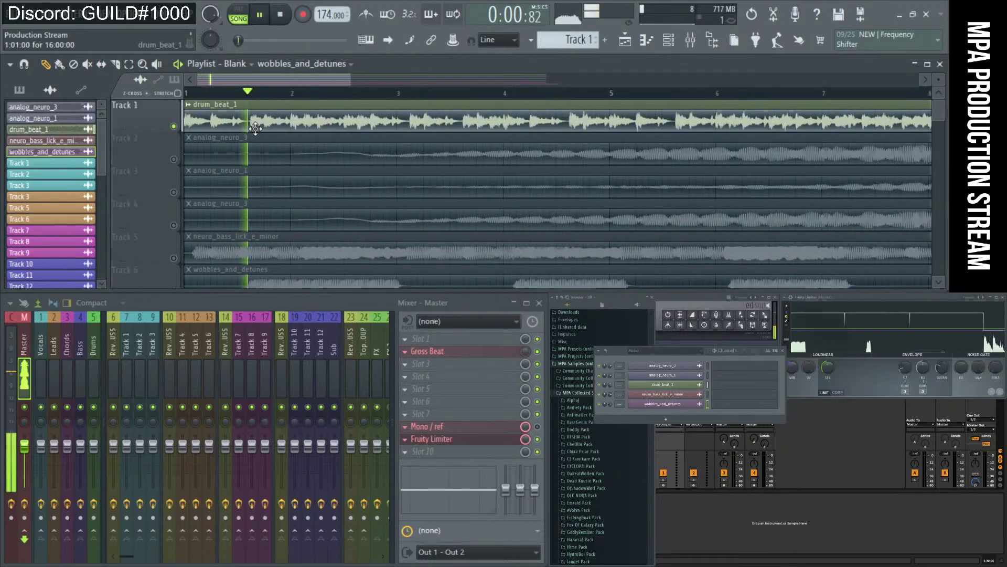
pyautogui.scroll(-4, 407, 153)
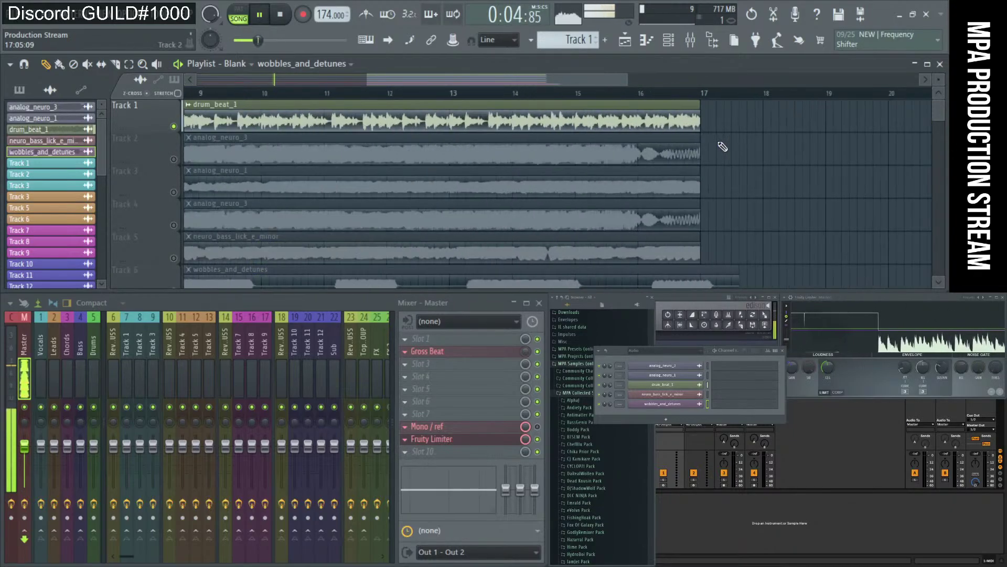
pyautogui.scroll(5, 715, 149)
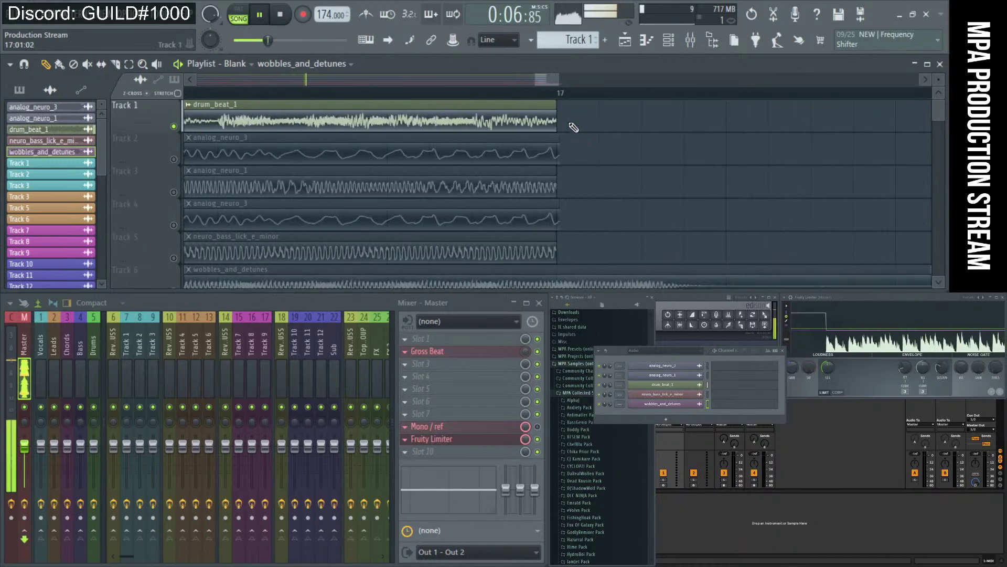
pyautogui.scroll(-5, 525, 126)
pyautogui.click(492, 124)
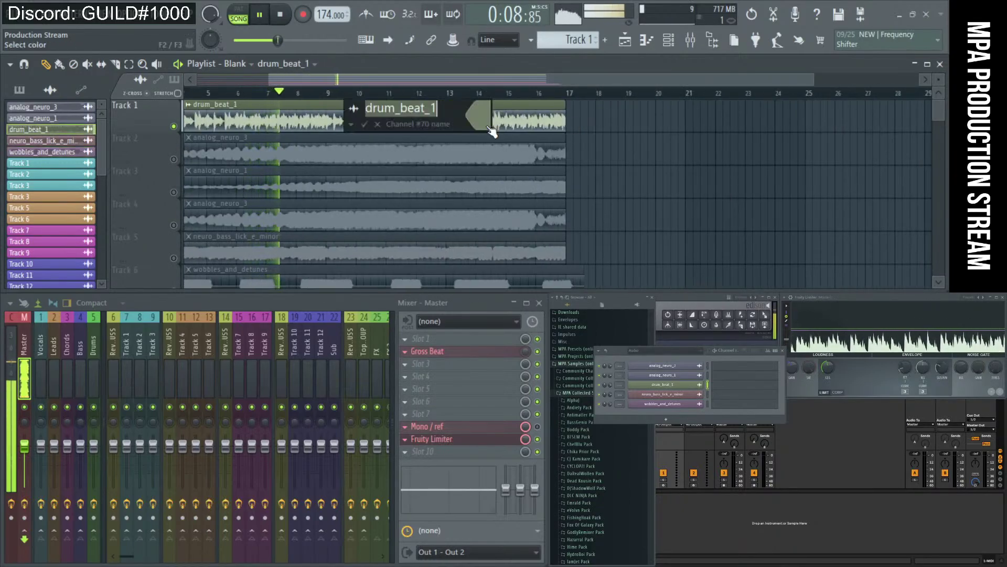
pyautogui.press('F2')
pyautogui.press('Escape')
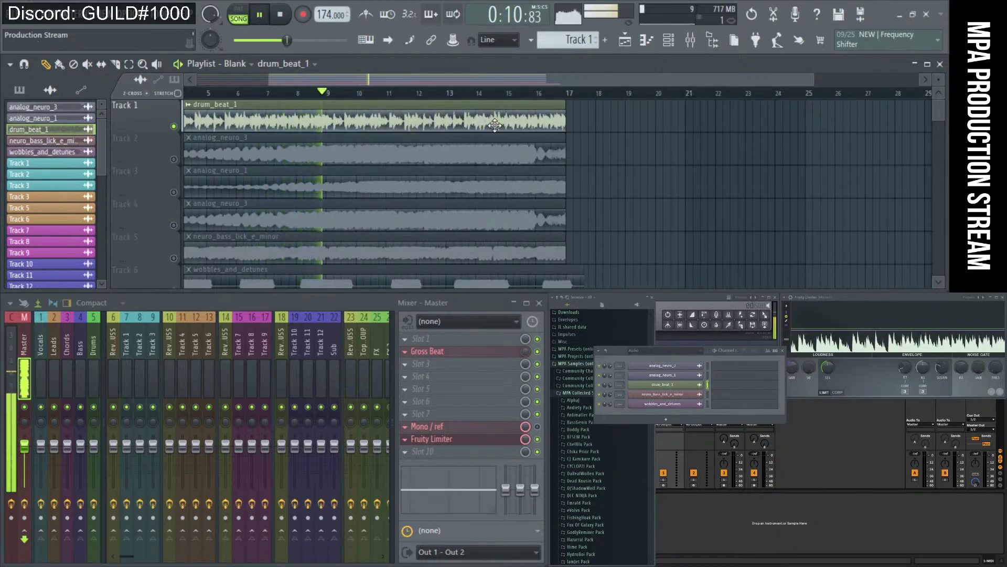
pyautogui.moveTo(524, 77); pyautogui.dragTo(453, 76)
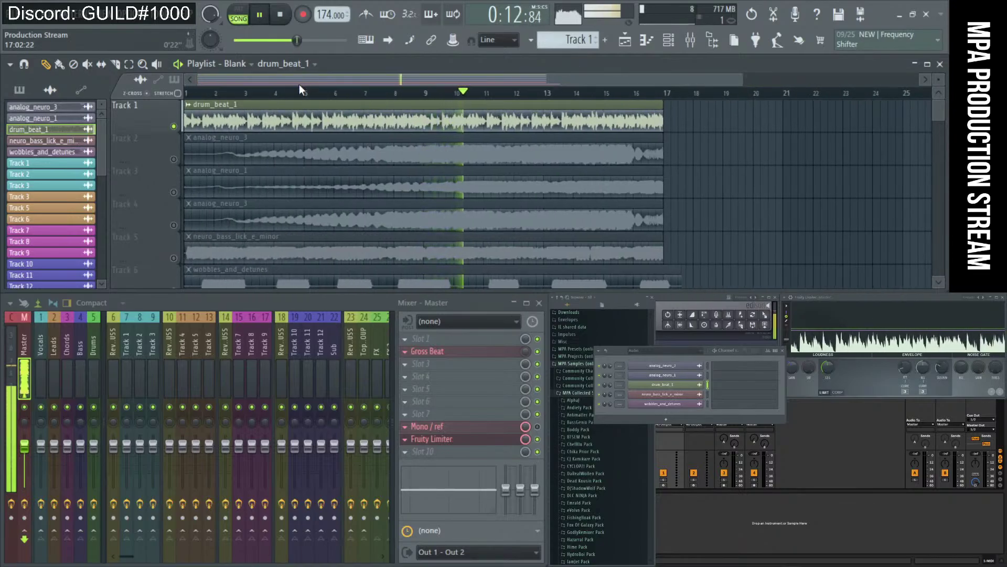
pyautogui.press('space')
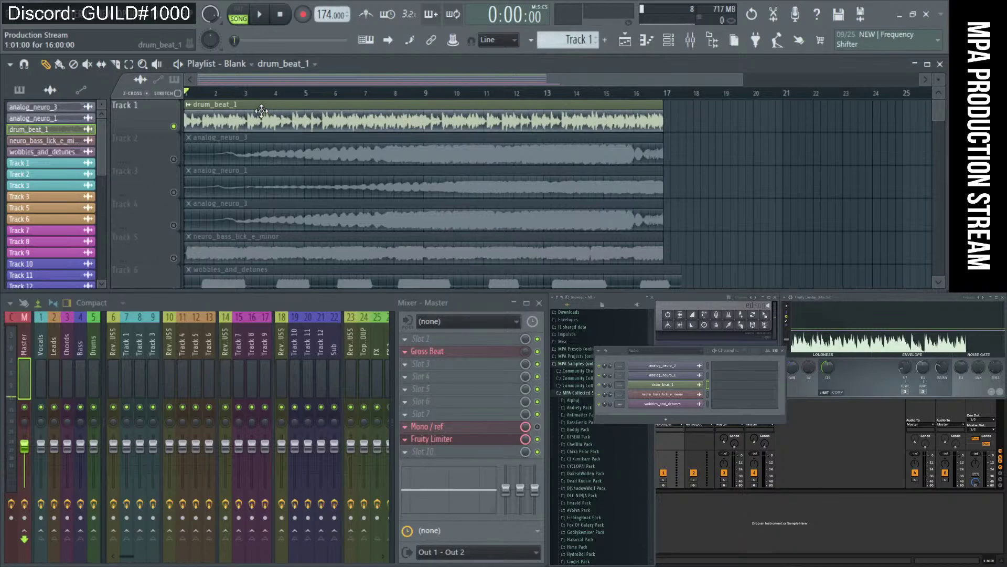
# Make the drum_beat_1 clip unique as a sample and choose the Public Pack folder as the place to save it.
pyautogui.click(188, 105)
pyautogui.click(294, 131)
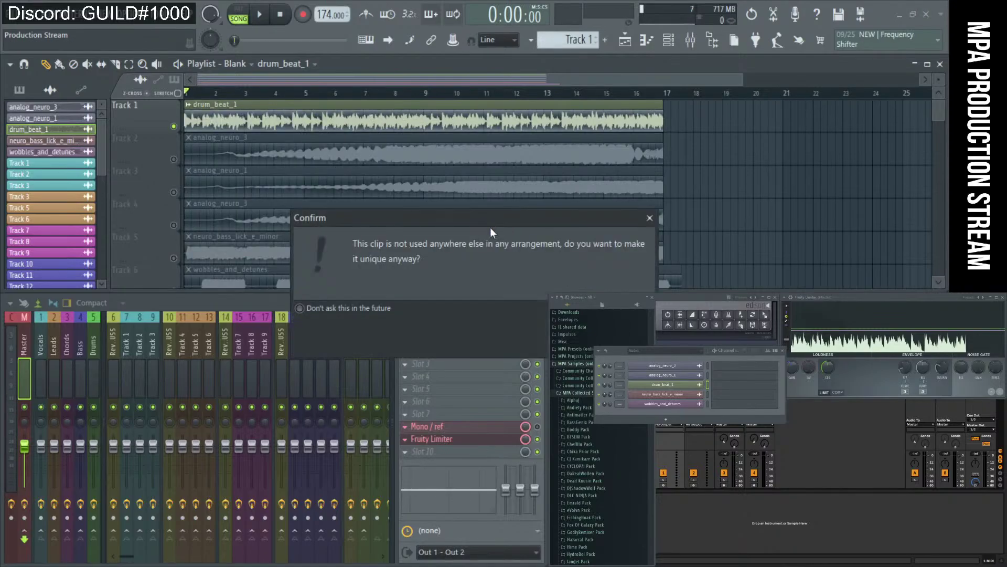
pyautogui.click(358, 306)
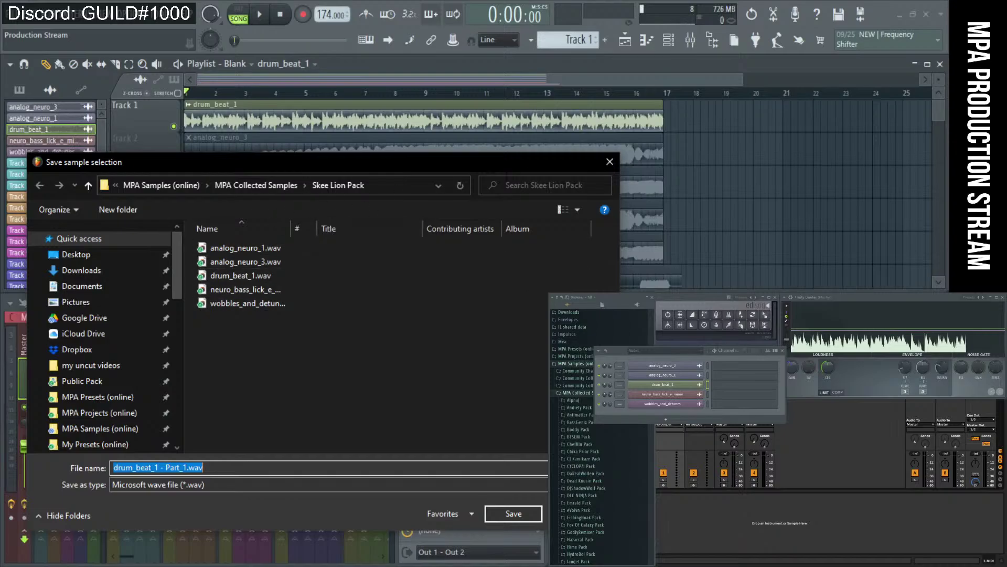
pyautogui.click(128, 380)
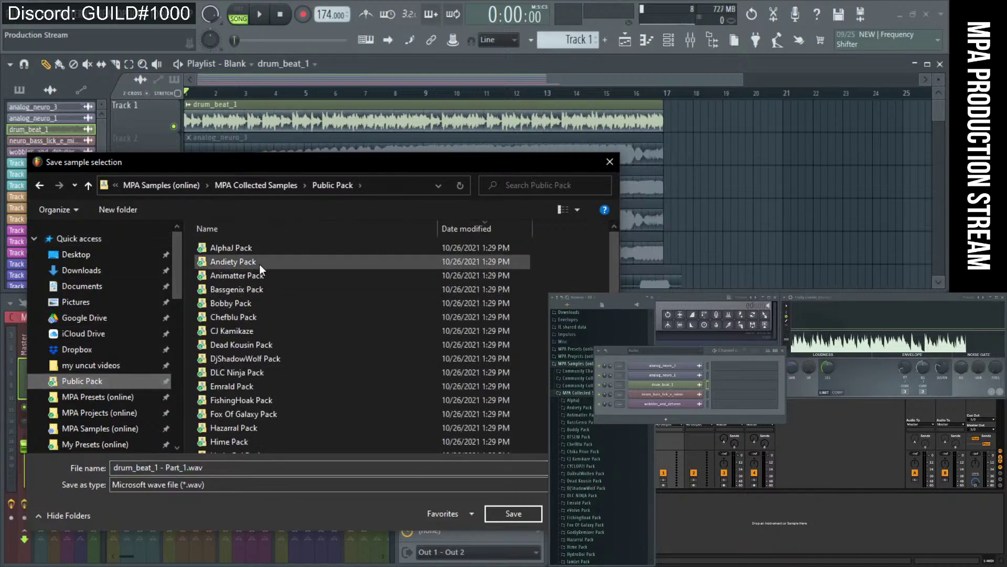
pyautogui.moveTo(418, 153); pyautogui.dragTo(418, 77)
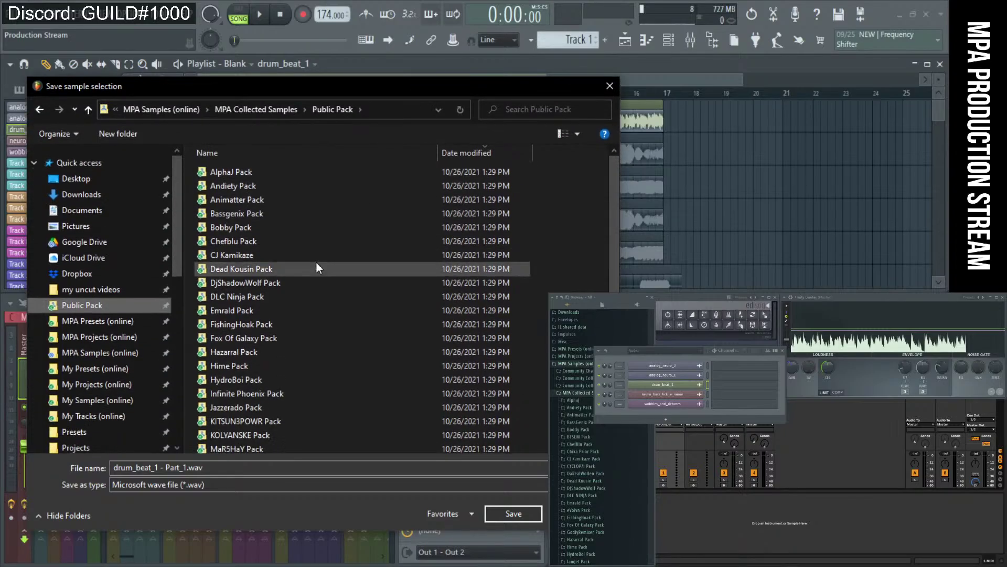
# Switch to Discord and copy the sample packs link from the latest post in the event-announcements channel.
pyautogui.hotkey('alt', 'Tab')
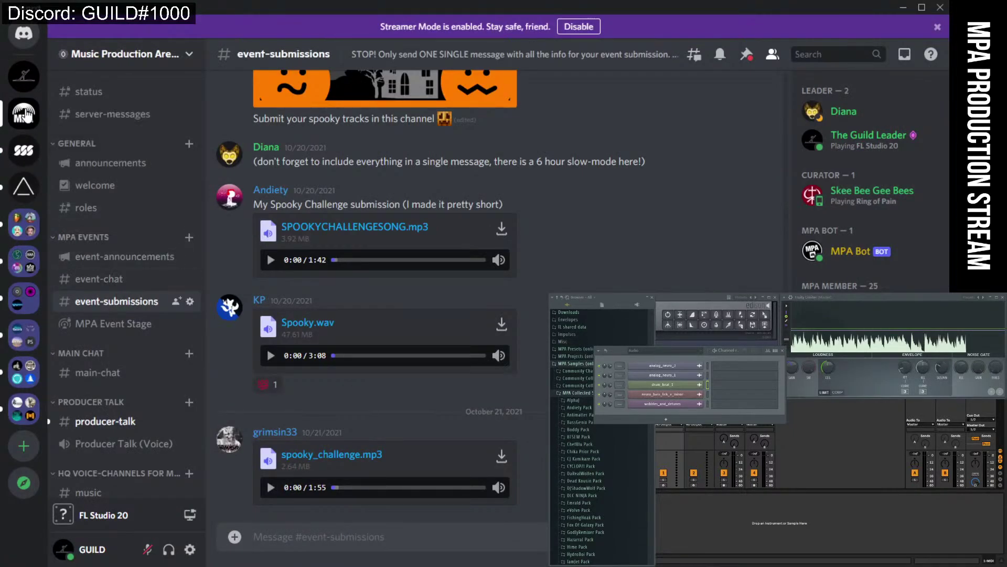
pyautogui.click(128, 257)
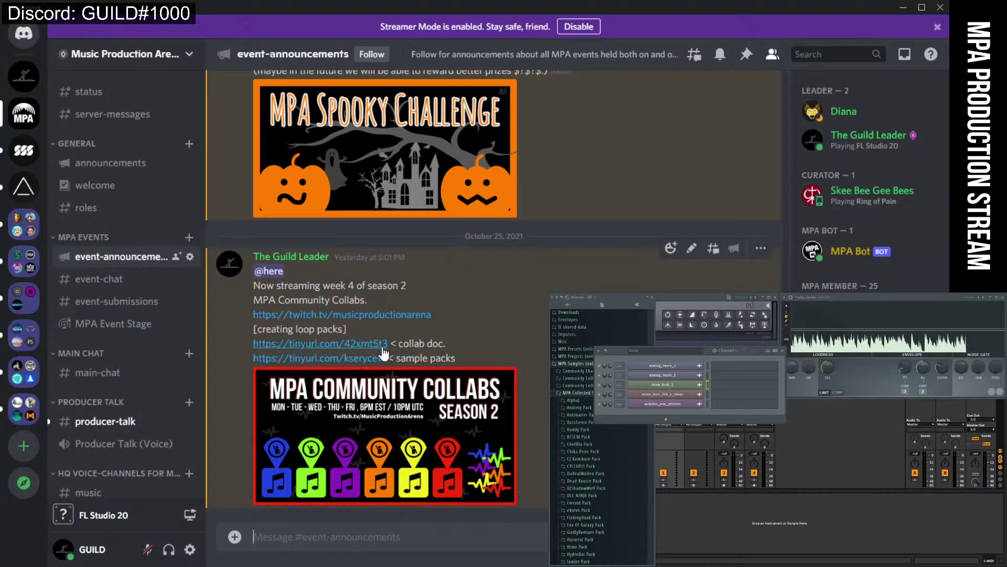
pyautogui.rightClick(355, 362)
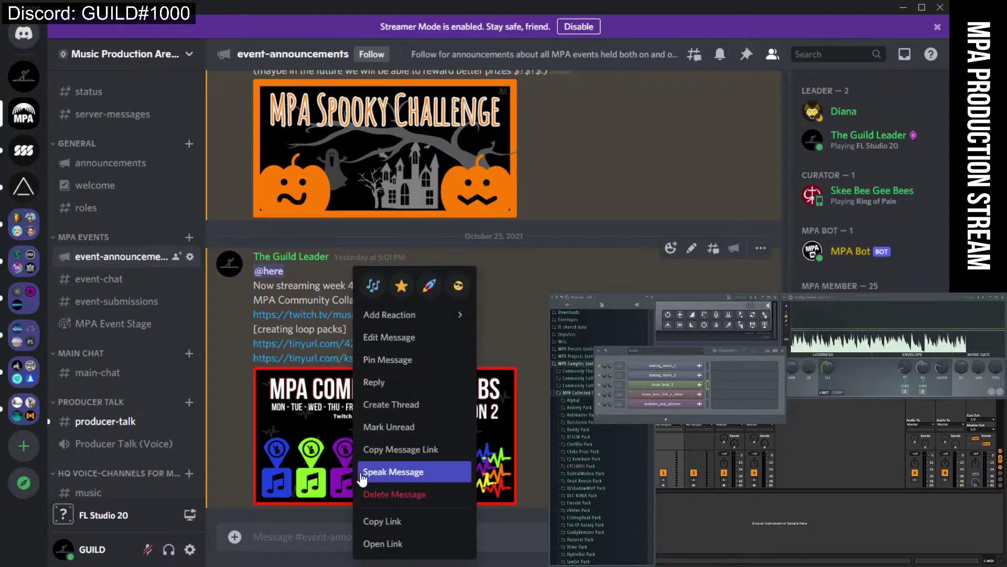
pyautogui.click(387, 517)
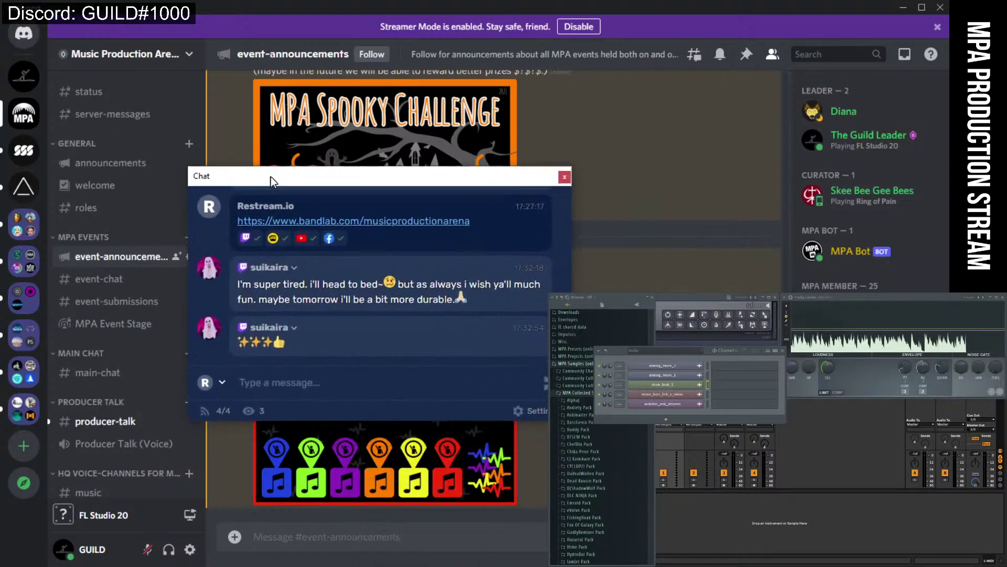
pyautogui.moveTo(271, 176); pyautogui.dragTo(185, 161)
pyautogui.click(196, 363)
pyautogui.hotkey('ctrl', 'v')
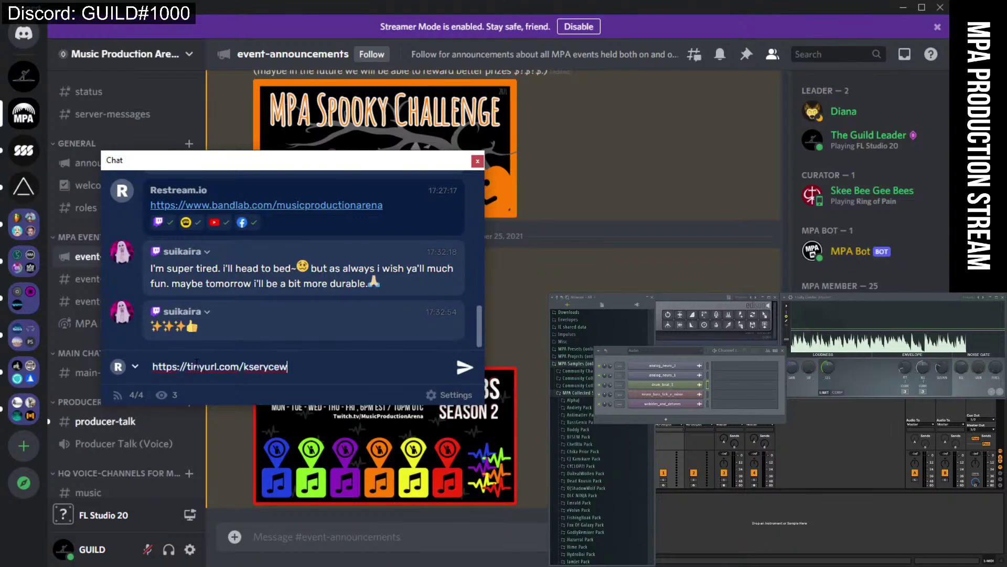
pyautogui.press('Return')
pyautogui.moveTo(193, 160); pyautogui.dragTo(626, 281)
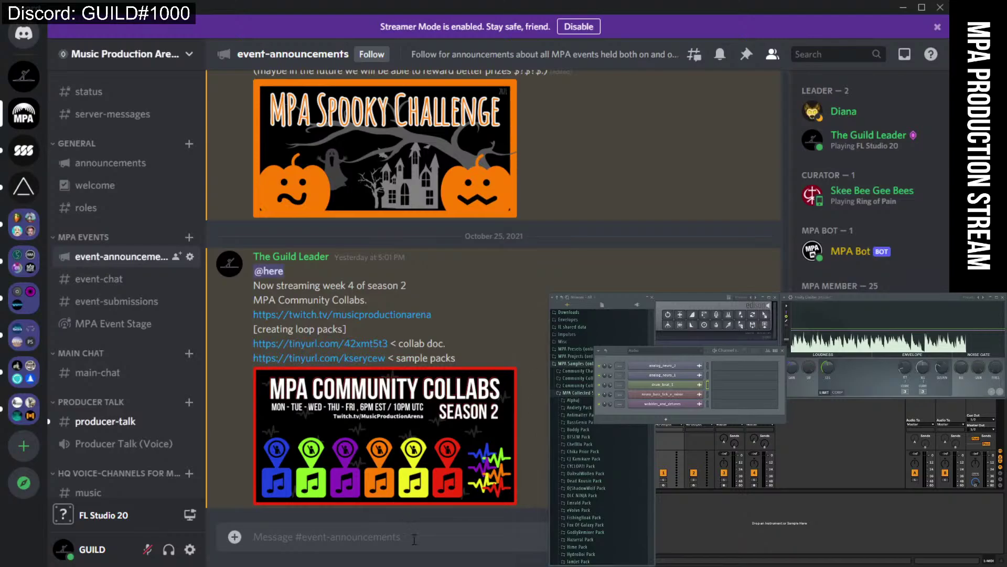
# Switch to the browser, go to bandlab.com, and open the Music Production Arena profile's live show in a window on the other screen.
pyautogui.hotkey('alt', 'Tab')
pyautogui.click(272, 42)
pyautogui.write('bandlab.com')
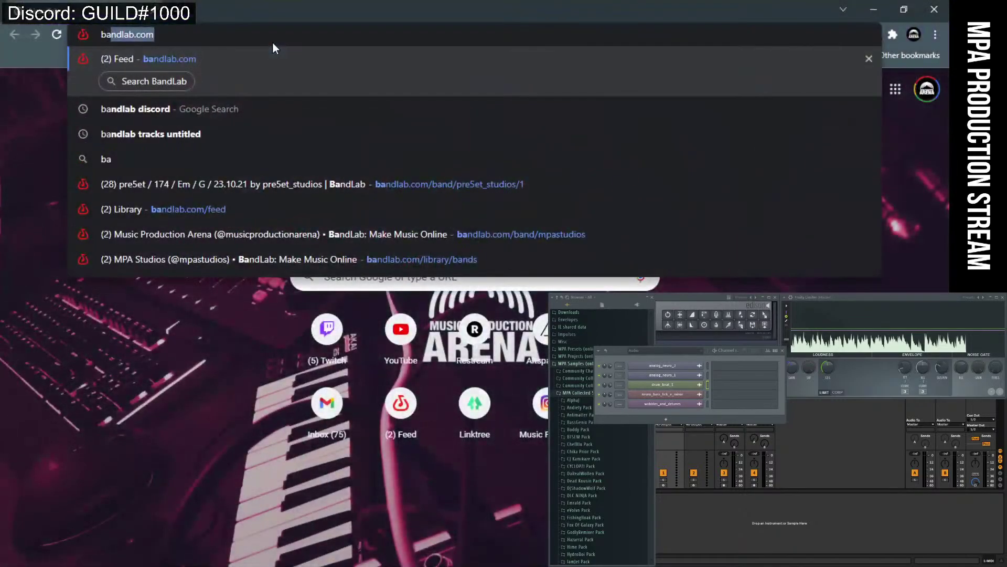
pyautogui.press('Return')
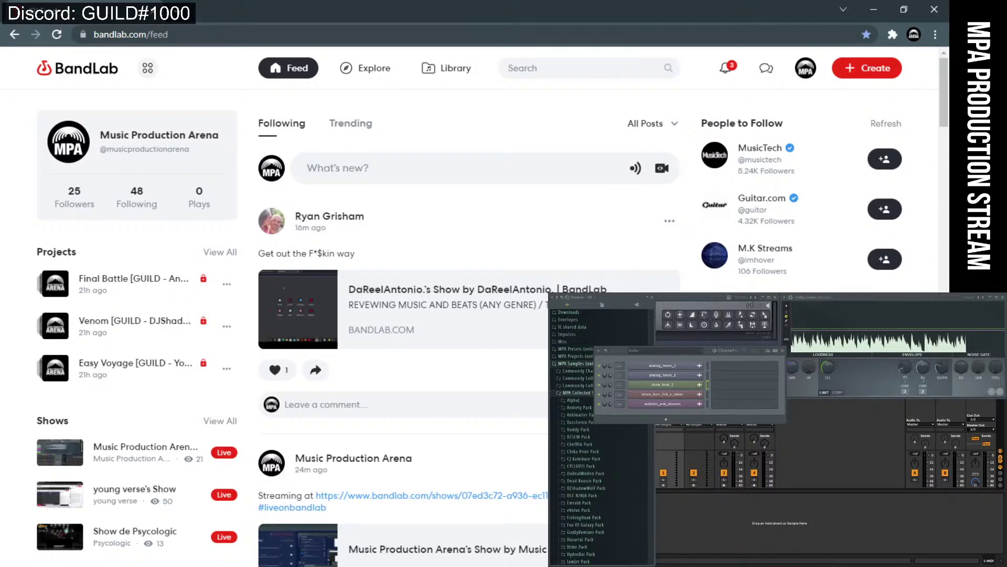
pyautogui.moveTo(277, 215); pyautogui.dragTo(698, 315)
pyautogui.click(201, 135)
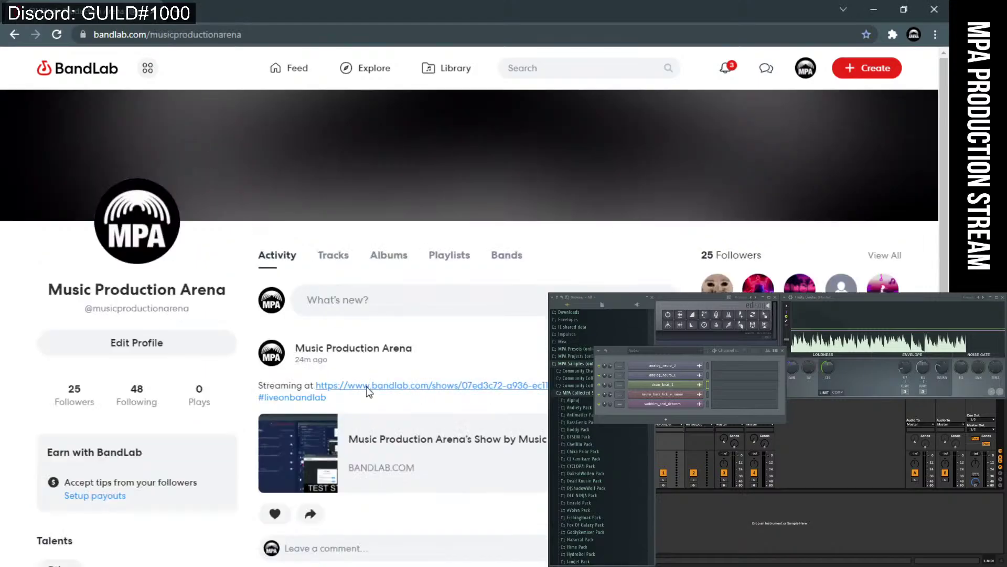
pyautogui.click(366, 386)
pyautogui.moveTo(252, 11); pyautogui.dragTo(1006, 157)
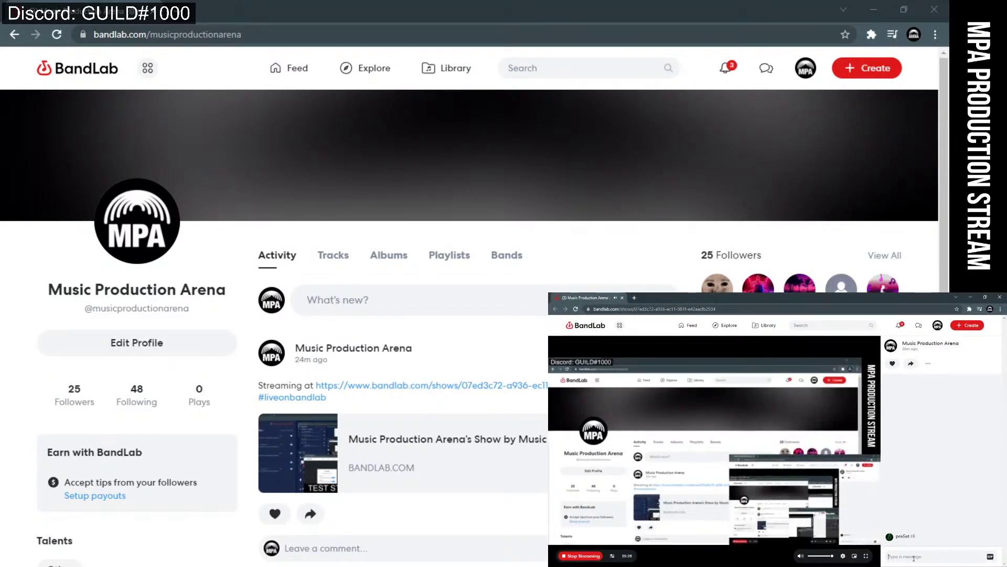
# Send the sample packs link in the BandLab show's chat and lower the show's playback volume.
pyautogui.hotkey('ctrl', 'v')
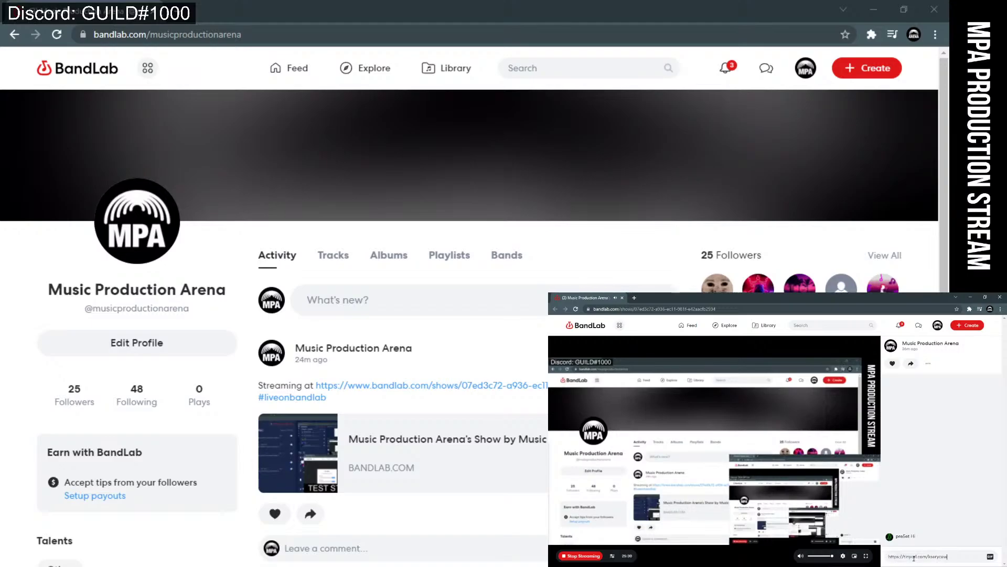
pyautogui.press('Return')
pyautogui.moveTo(831, 558); pyautogui.dragTo(809, 556)
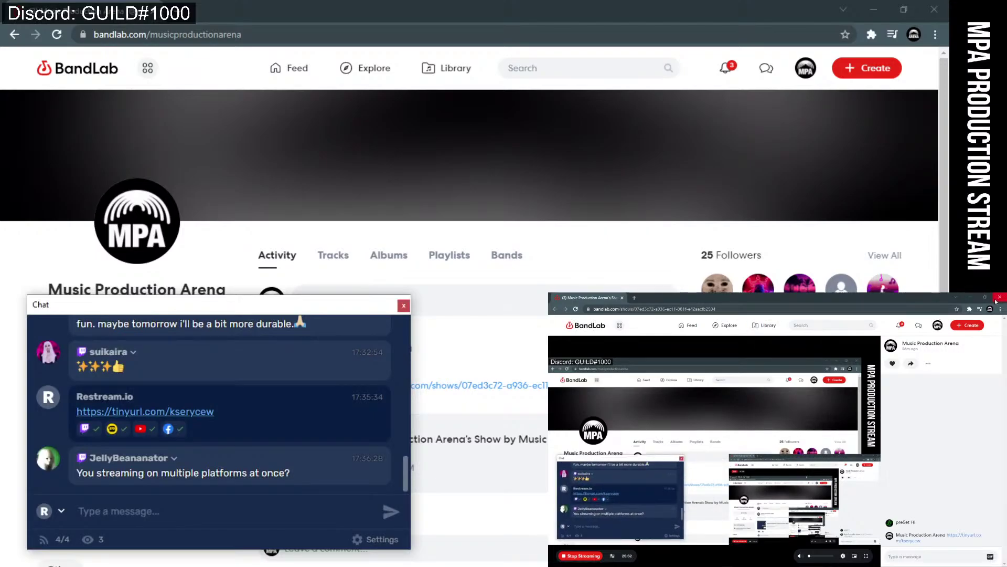
# Switch to Discord, clear the Restream chat off the announcement, and copy the collab doc link.
pyautogui.hotkey('alt', 'Tab')
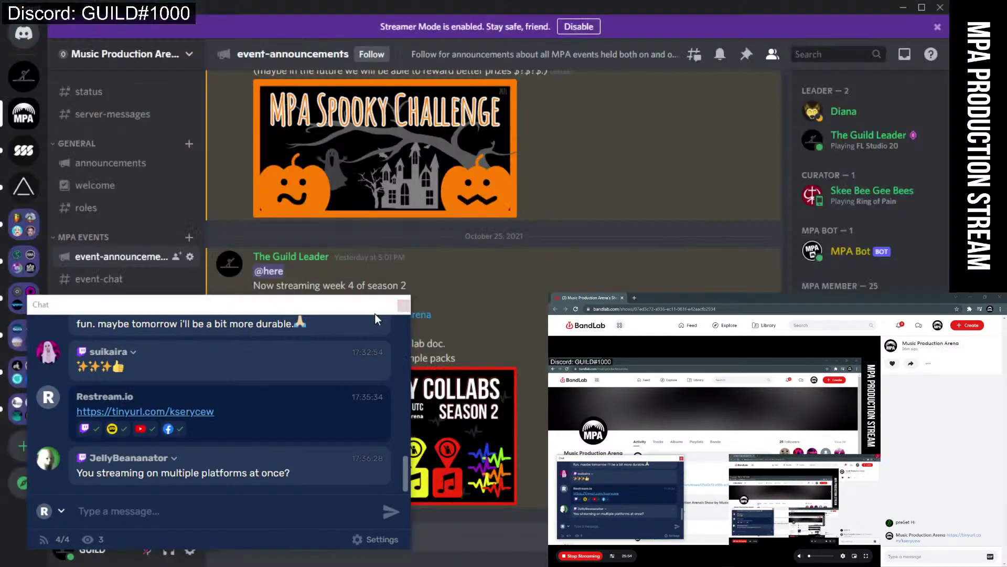
pyautogui.moveTo(243, 299); pyautogui.dragTo(678, 285)
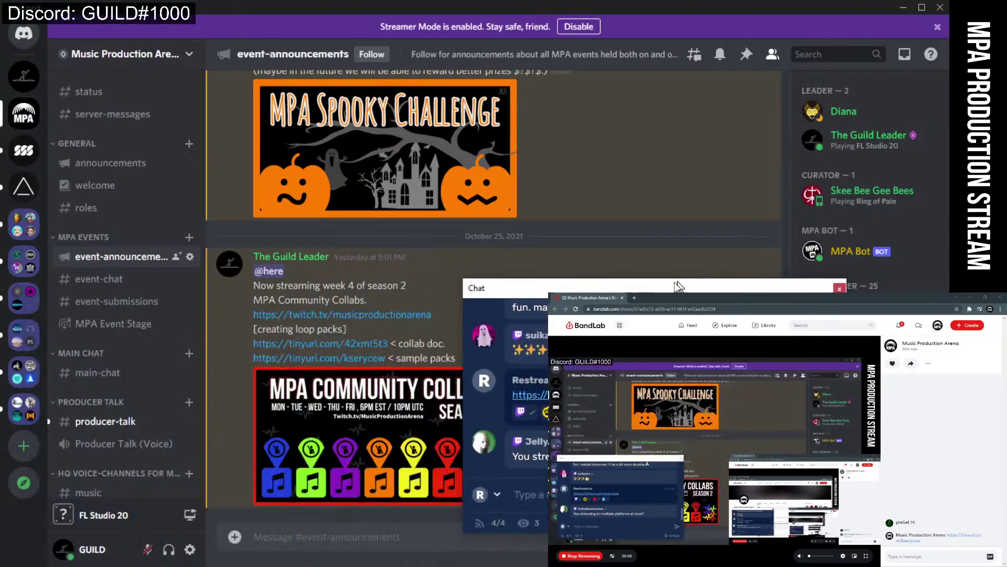
pyautogui.rightClick(377, 346)
pyautogui.click(407, 519)
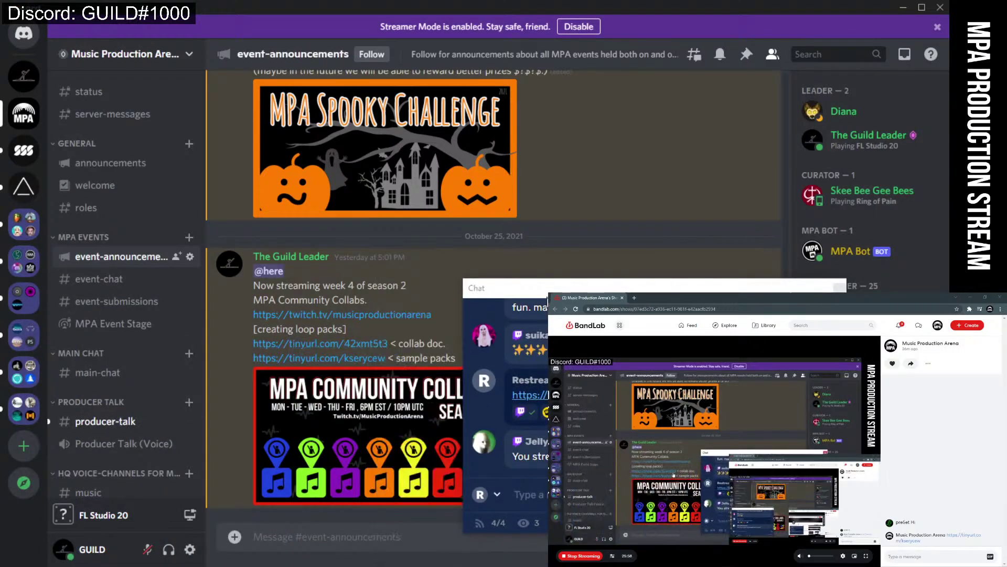
# Send the collab doc link in the BandLab show's chat and minimize the show window.
pyautogui.moveTo(545, 289); pyautogui.dragTo(251, 266)
pyautogui.click(926, 557)
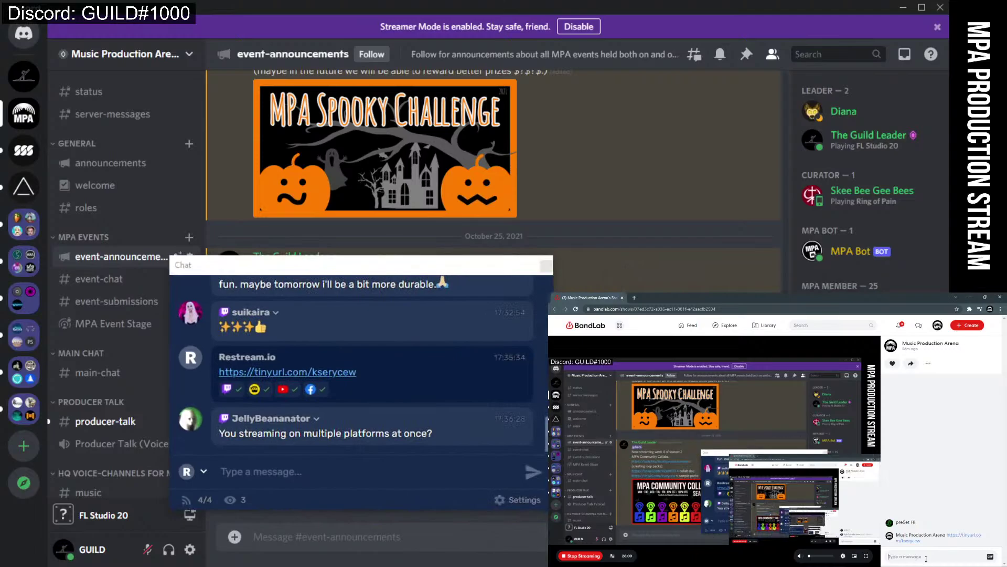
pyautogui.hotkey('ctrl', 'v')
pyautogui.press('Return')
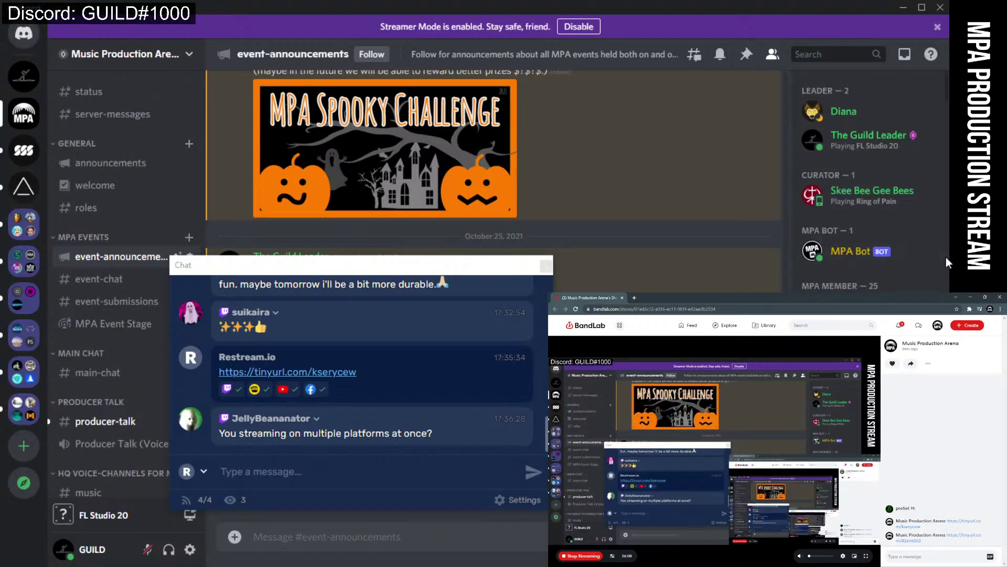
pyautogui.moveTo(302, 266); pyautogui.dragTo(228, 286)
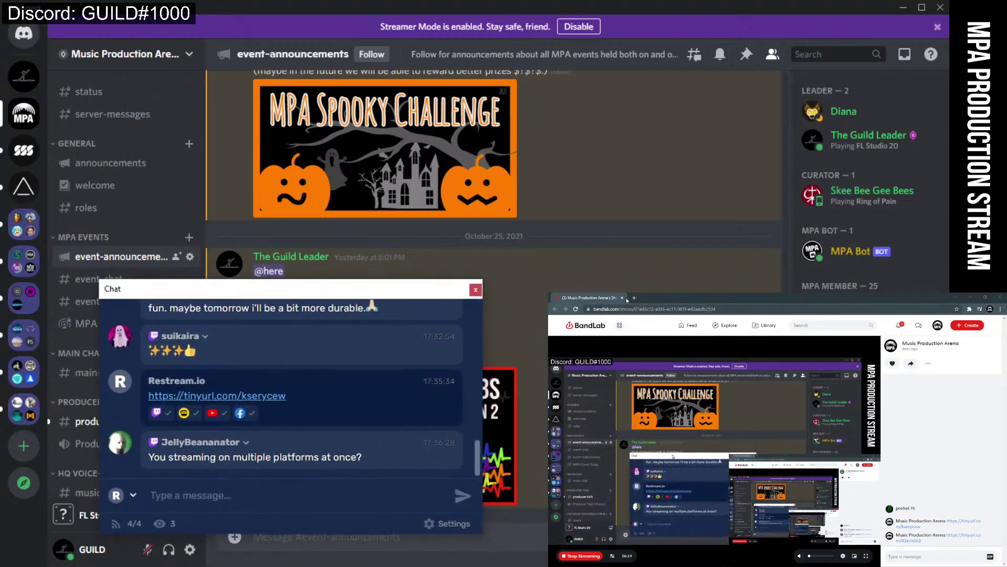
pyautogui.click(971, 297)
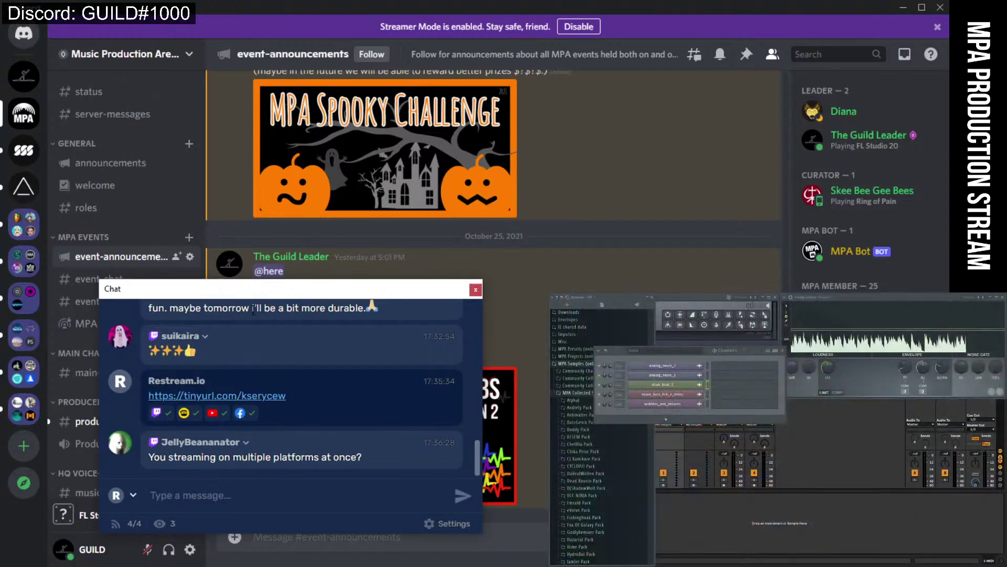
# Reposition the Restream chat to read and highlight the question about streaming on multiple platforms, and move the chat window away.
pyautogui.moveTo(274, 288); pyautogui.dragTo(232, 296)
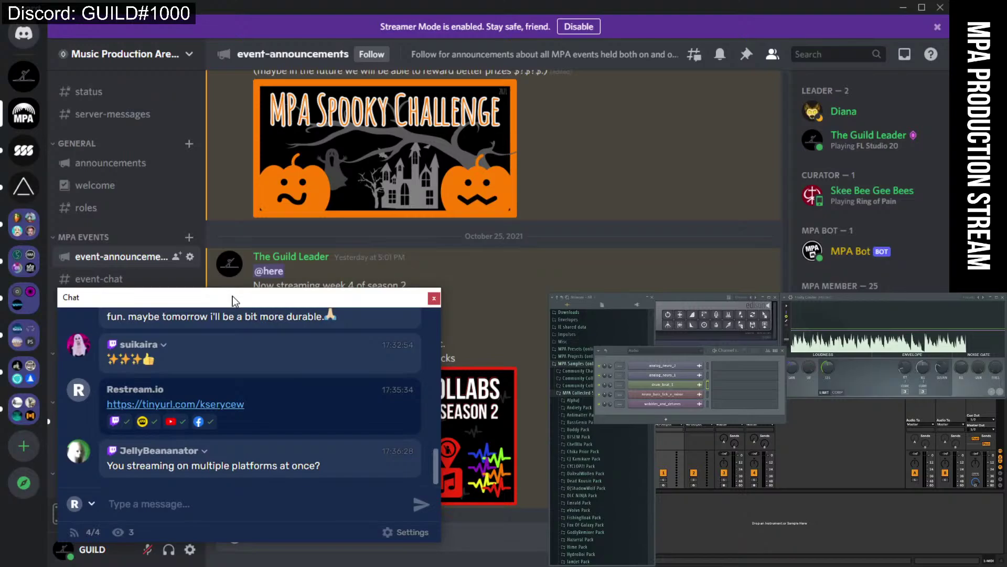
pyautogui.moveTo(284, 300); pyautogui.dragTo(282, 275)
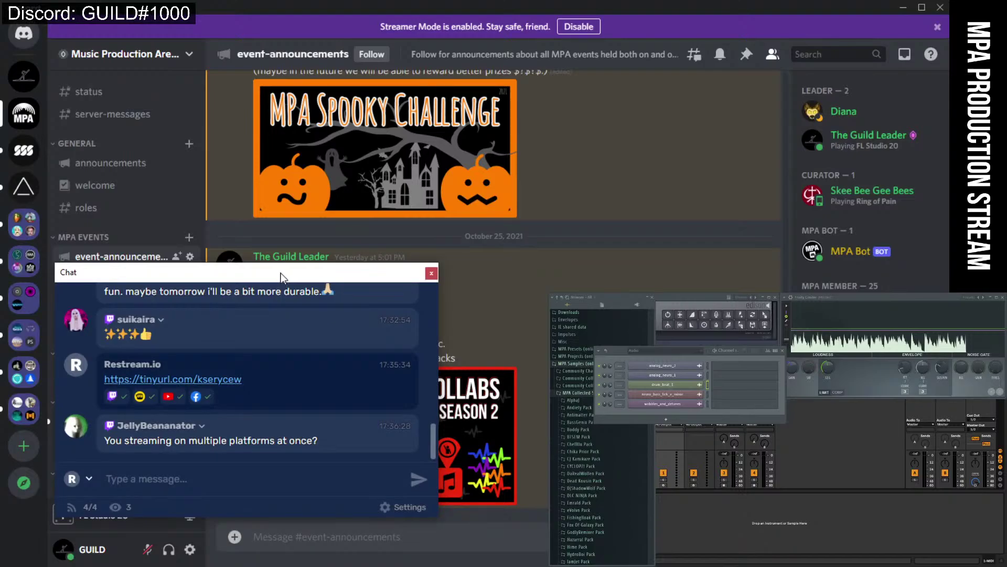
pyautogui.moveTo(281, 273); pyautogui.dragTo(282, 255)
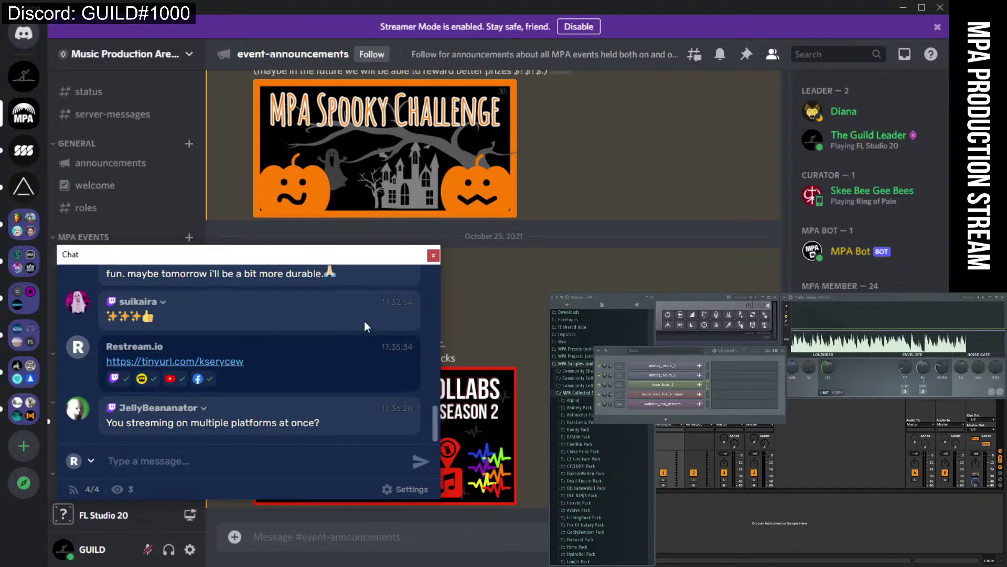
pyautogui.moveTo(330, 260); pyautogui.dragTo(311, 291)
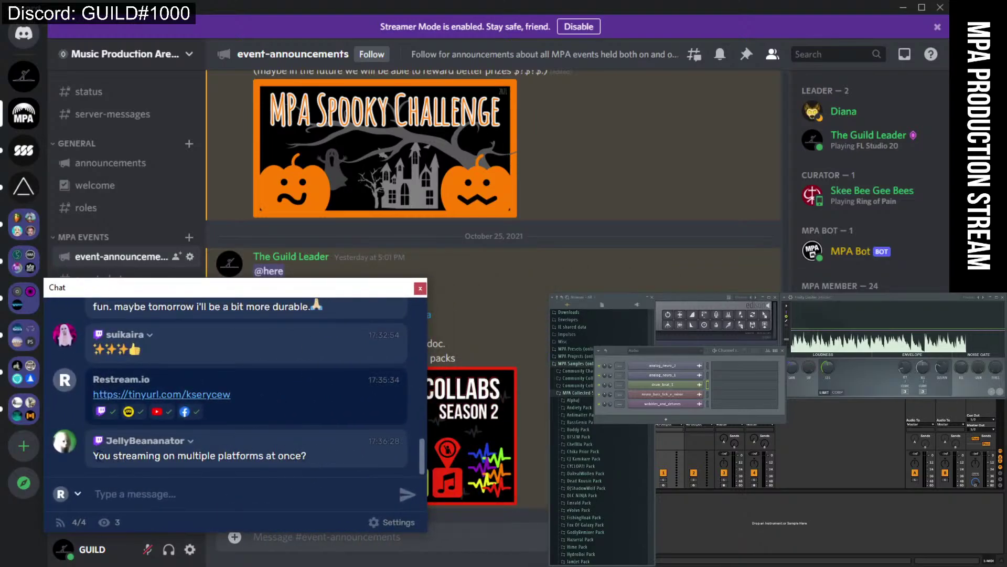
pyautogui.moveTo(110, 456); pyautogui.dragTo(321, 460)
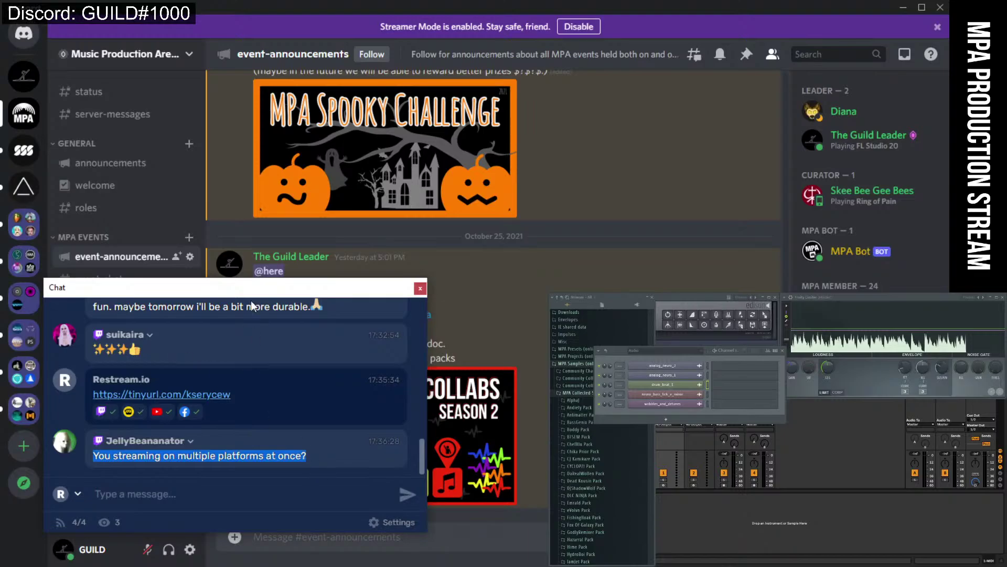
pyautogui.moveTo(228, 291); pyautogui.dragTo(750, 323)
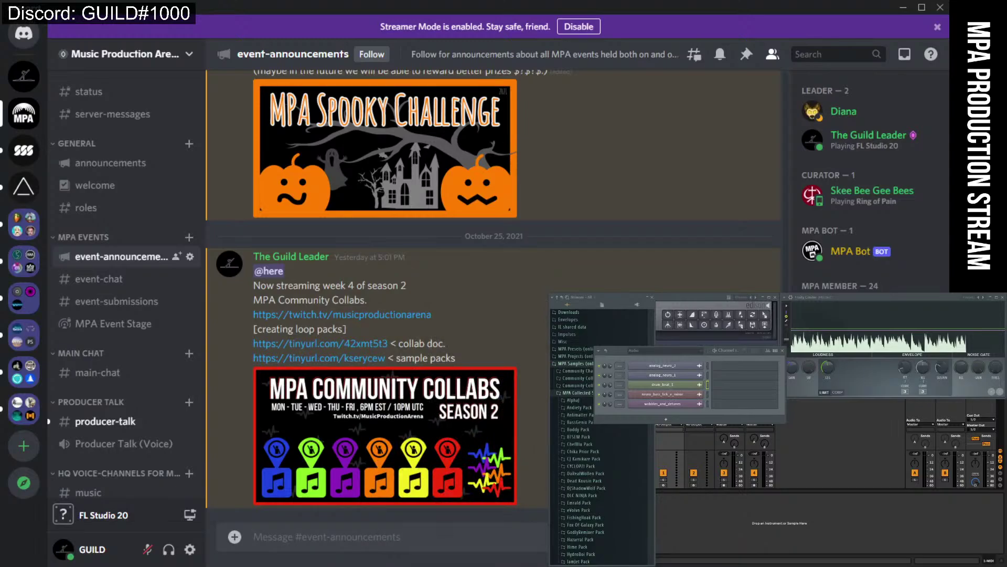
# Switch to BandLab and show the projects of the MPA Community Collabs band from the library.
pyautogui.click(905, 8)
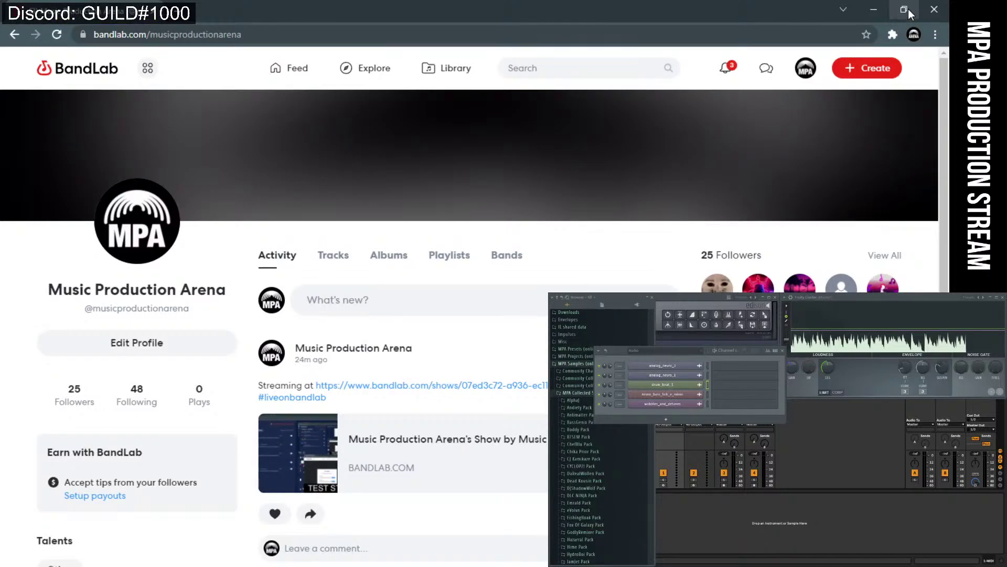
pyautogui.click(446, 68)
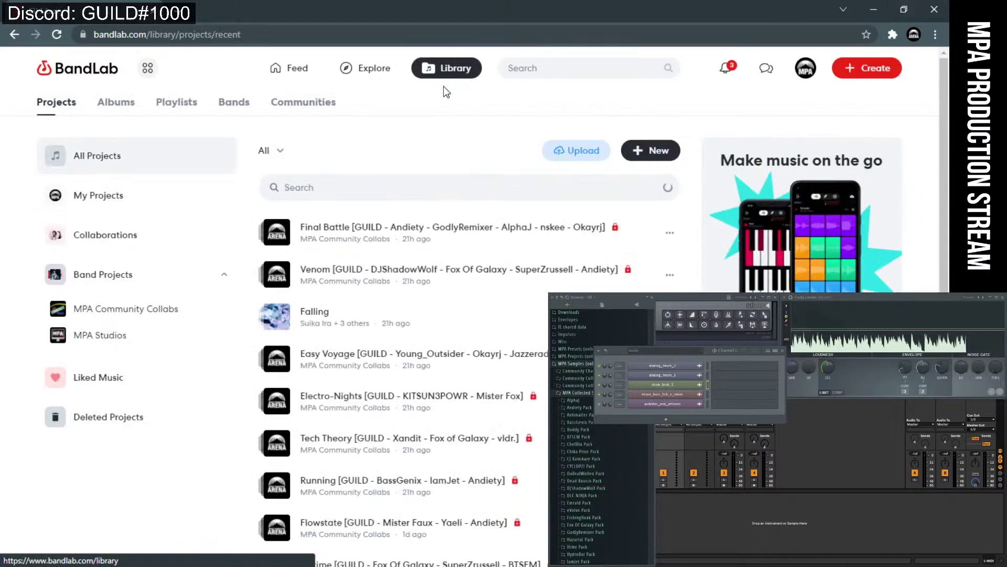
pyautogui.click(234, 105)
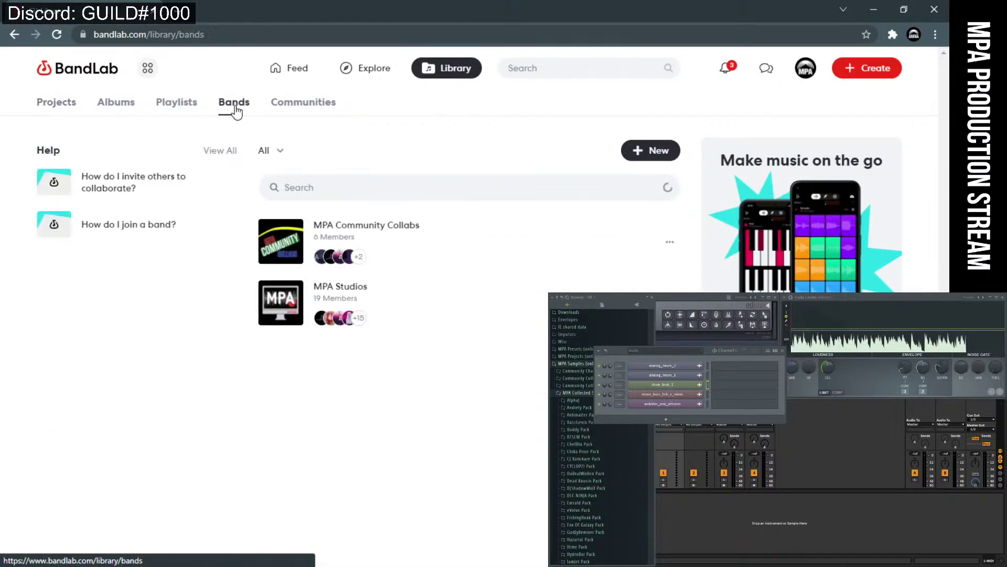
pyautogui.click(324, 229)
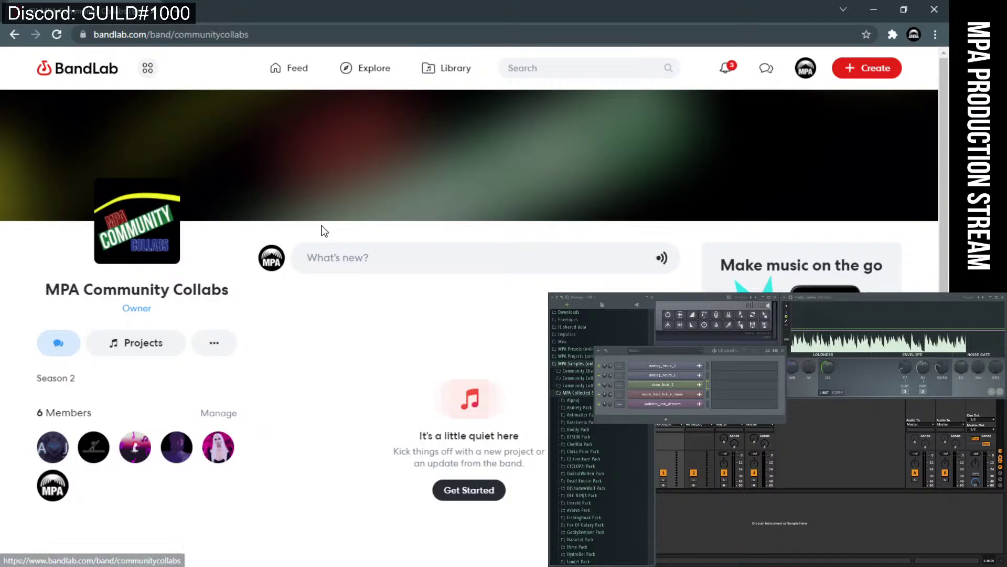
pyautogui.click(151, 345)
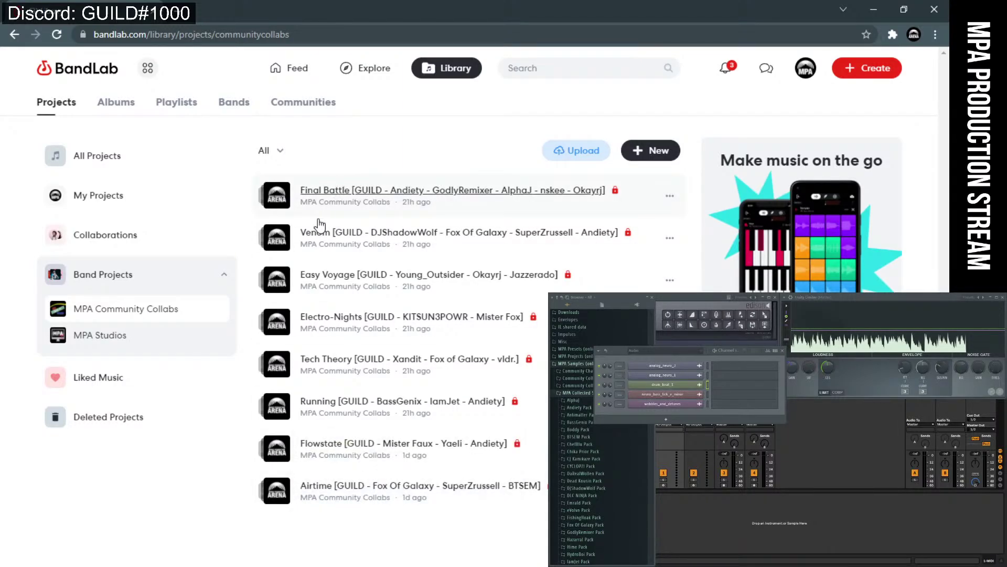
# View the library's bands and communities, and open the Music Production Arena community page.
pyautogui.click(239, 105)
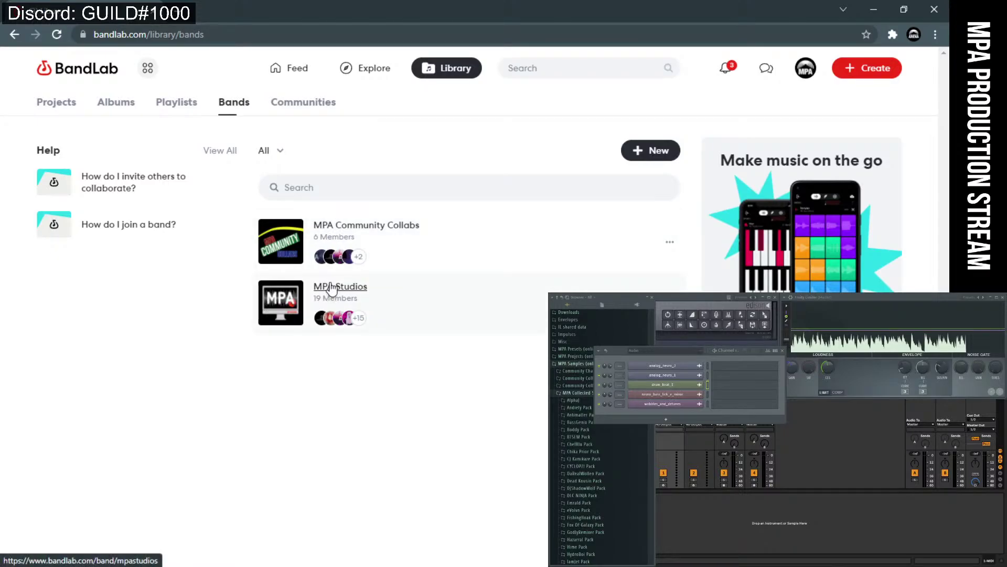
pyautogui.click(307, 113)
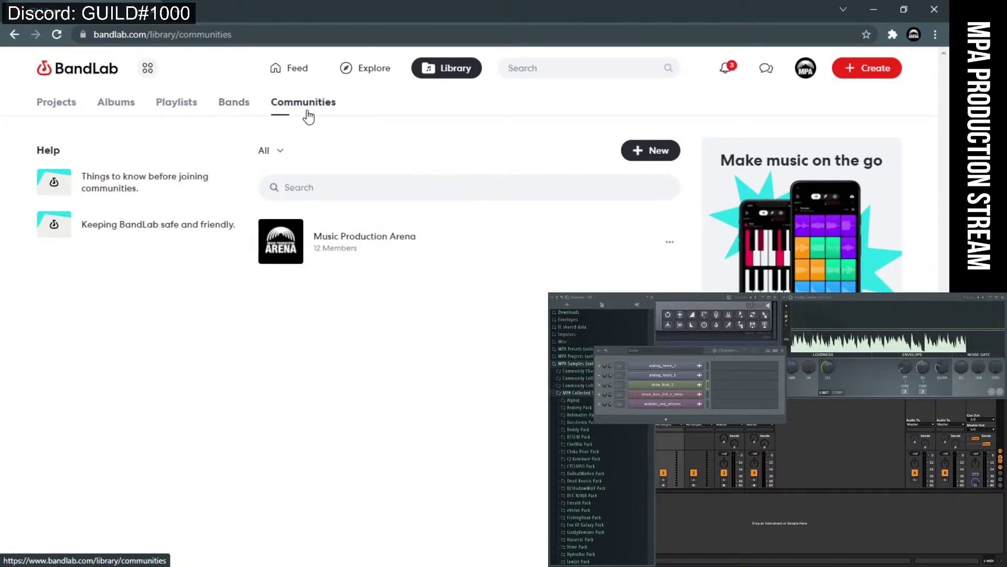
pyautogui.click(339, 236)
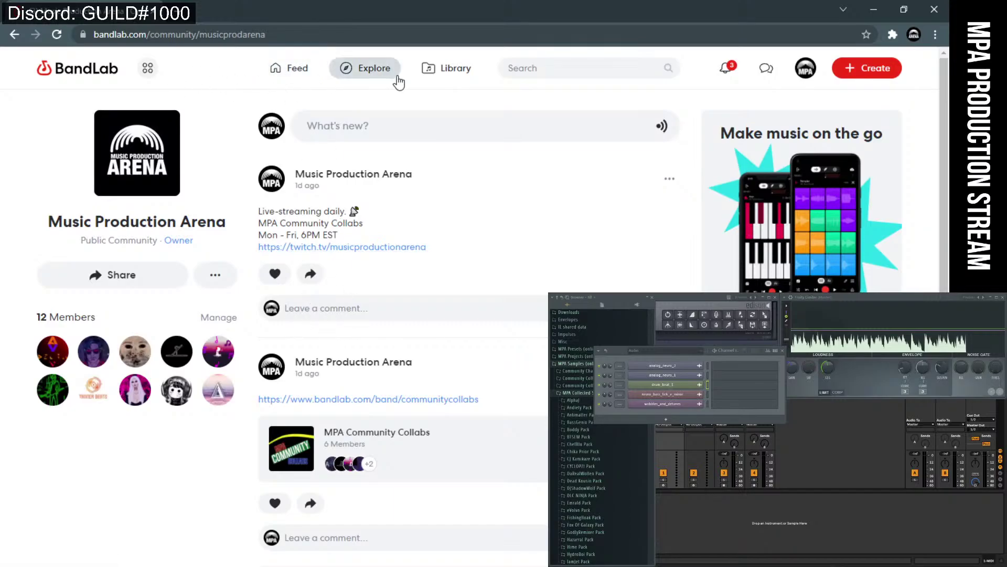
# View the library's bands in BandLab, and move the browser window off FL Studio and minimize it.
pyautogui.click(446, 67)
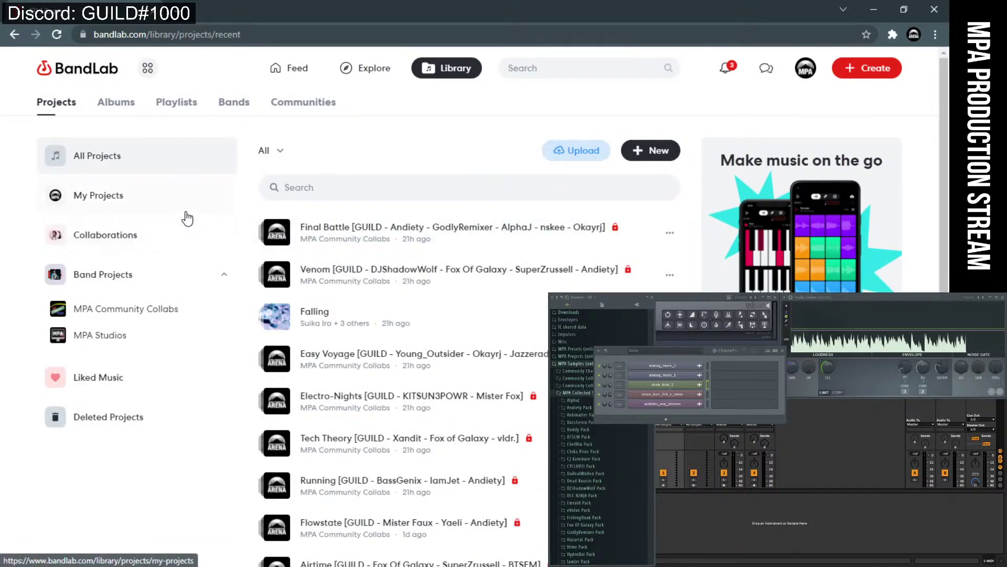
pyautogui.click(250, 113)
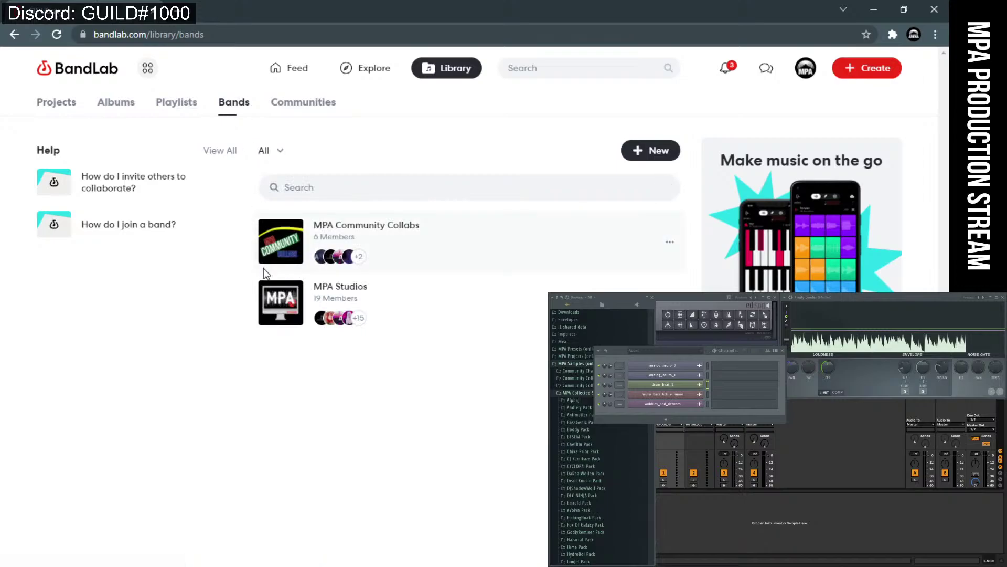
pyautogui.moveTo(126, 14); pyautogui.dragTo(555, 72)
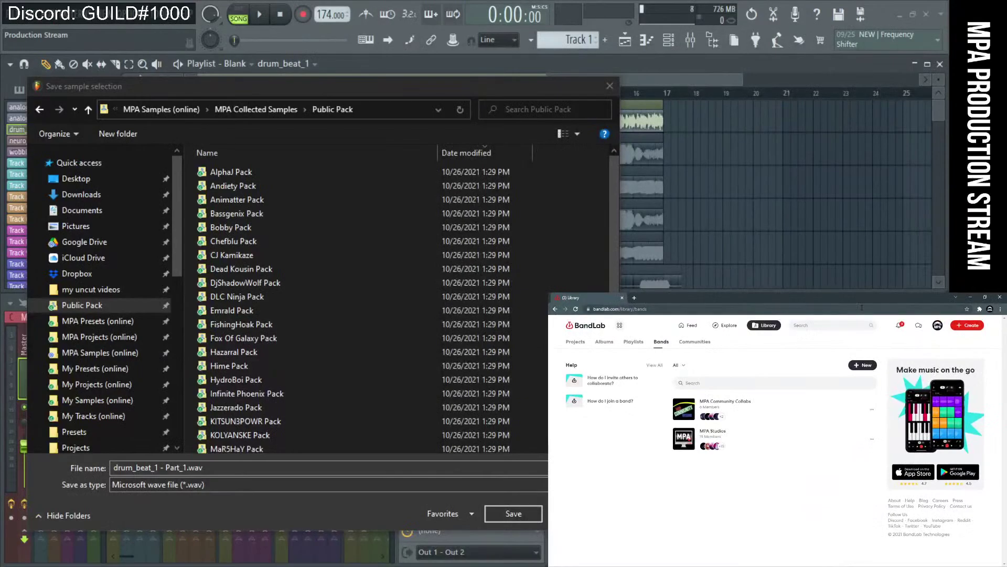
pyautogui.click(971, 297)
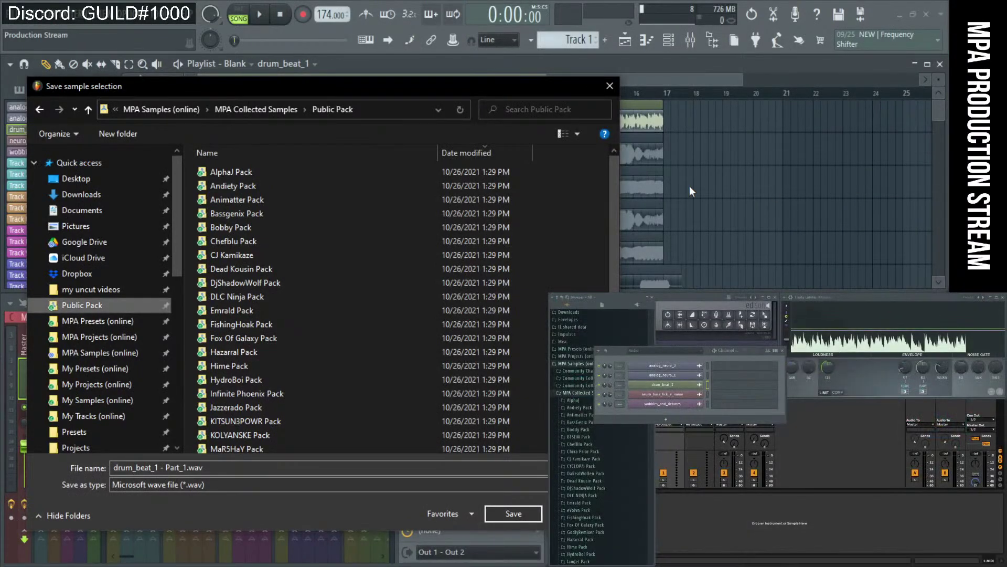
# Narrow and reposition the sample-saving dialog so its buttons are reachable, and move the chat window away.
pyautogui.moveTo(465, 81); pyautogui.dragTo(357, 115)
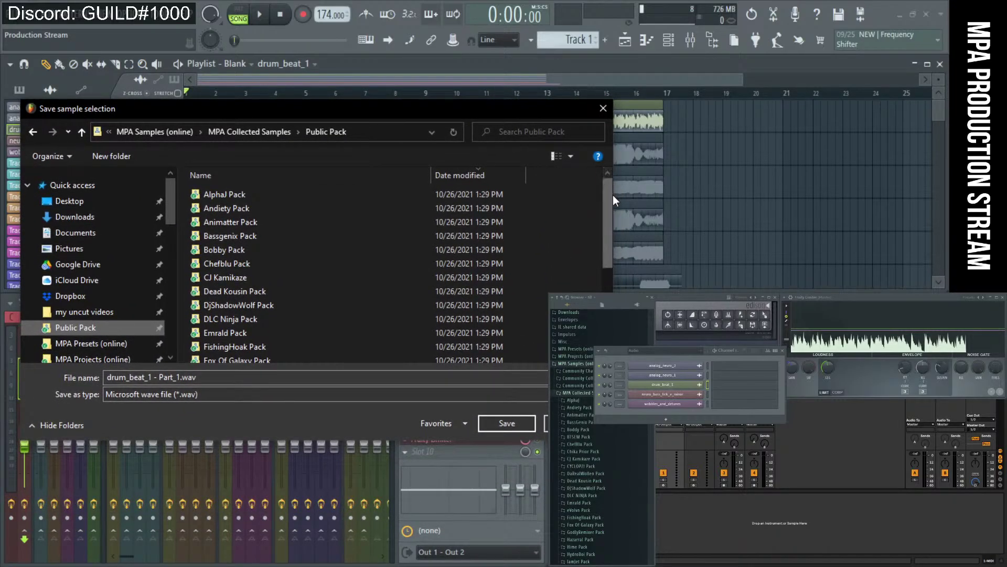
pyautogui.moveTo(613, 195); pyautogui.dragTo(523, 198)
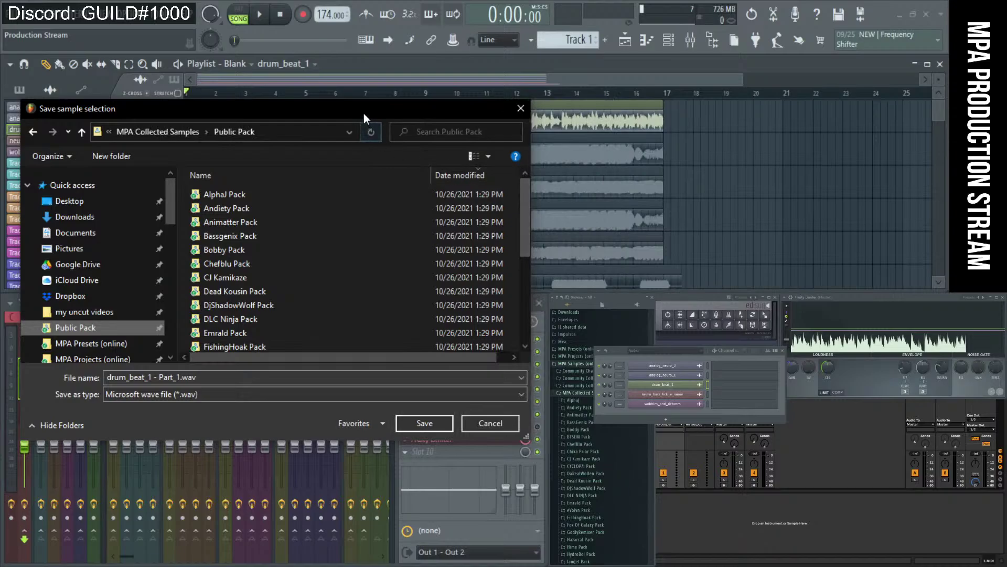
pyautogui.moveTo(363, 114); pyautogui.dragTo(352, 102)
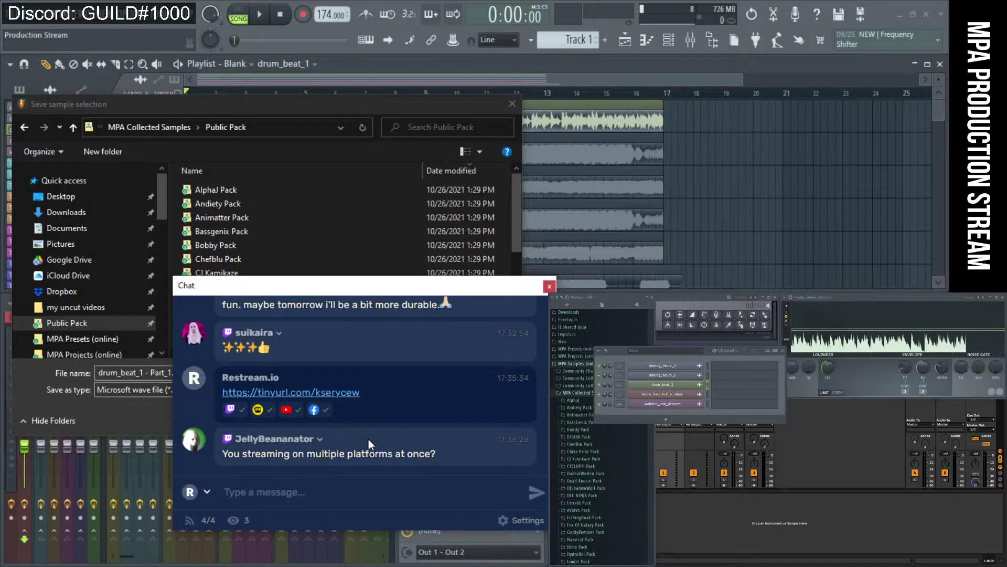
pyautogui.moveTo(351, 288); pyautogui.dragTo(731, 310)
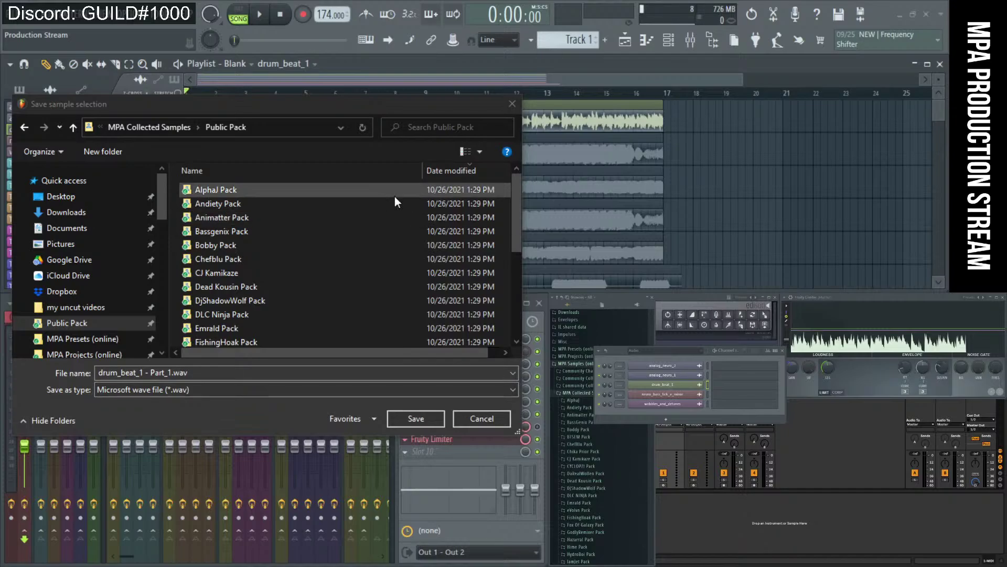
pyautogui.moveTo(316, 98); pyautogui.dragTo(317, 82)
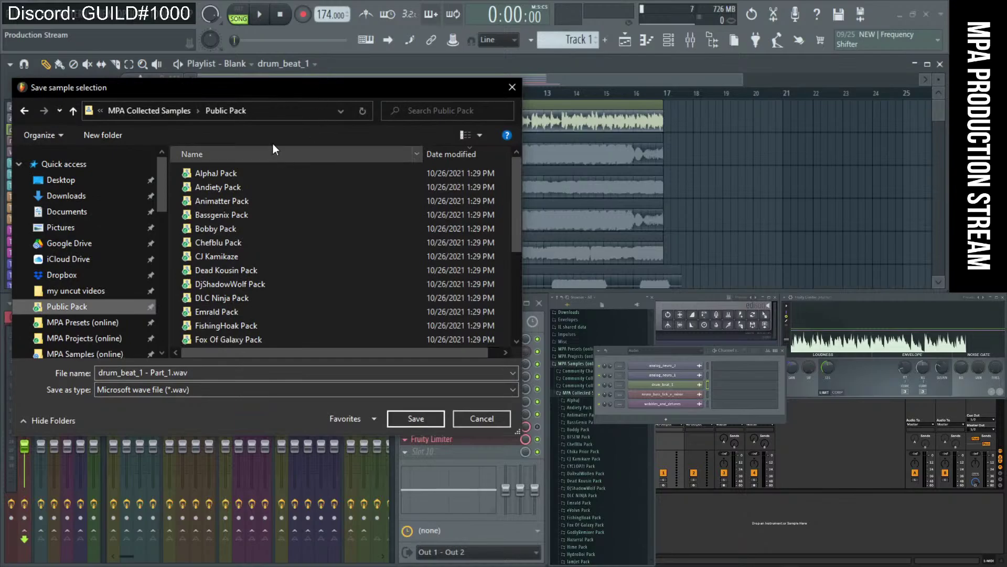
# Create a folder named Skee Lion inside the Public Pack folder.
pyautogui.scroll(-3, 266, 269)
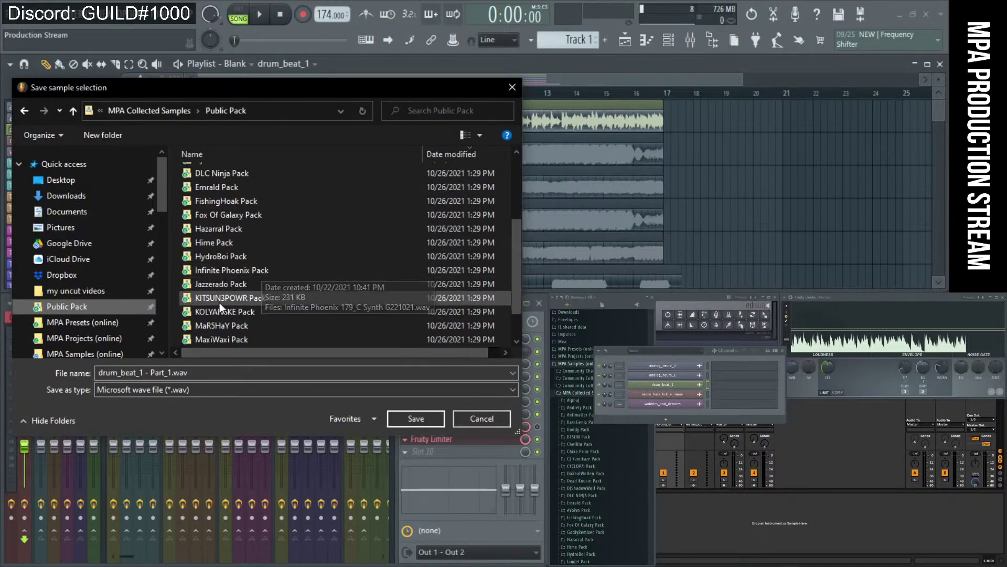
pyautogui.rightClick(175, 294)
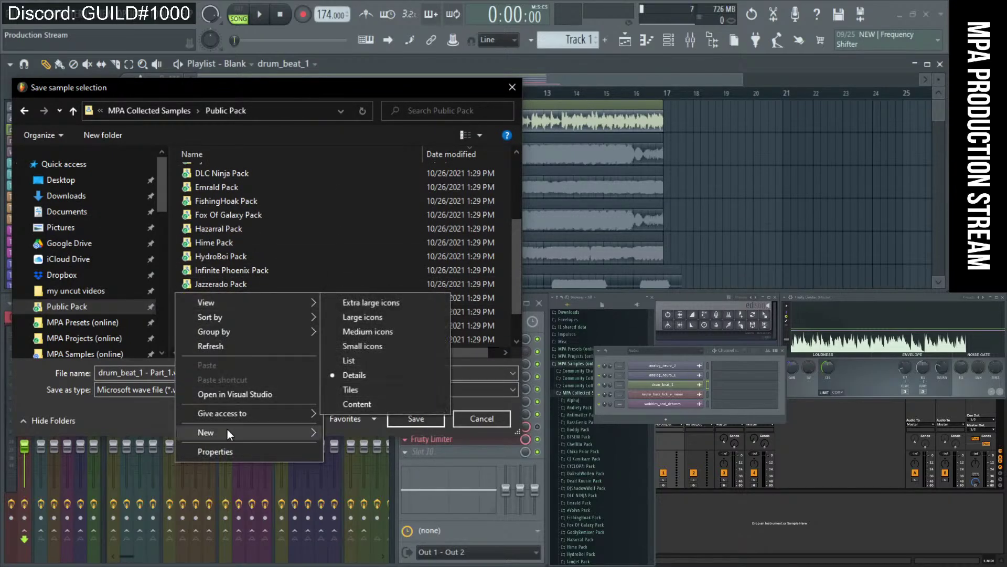
pyautogui.moveTo(230, 432)
pyautogui.click(361, 208)
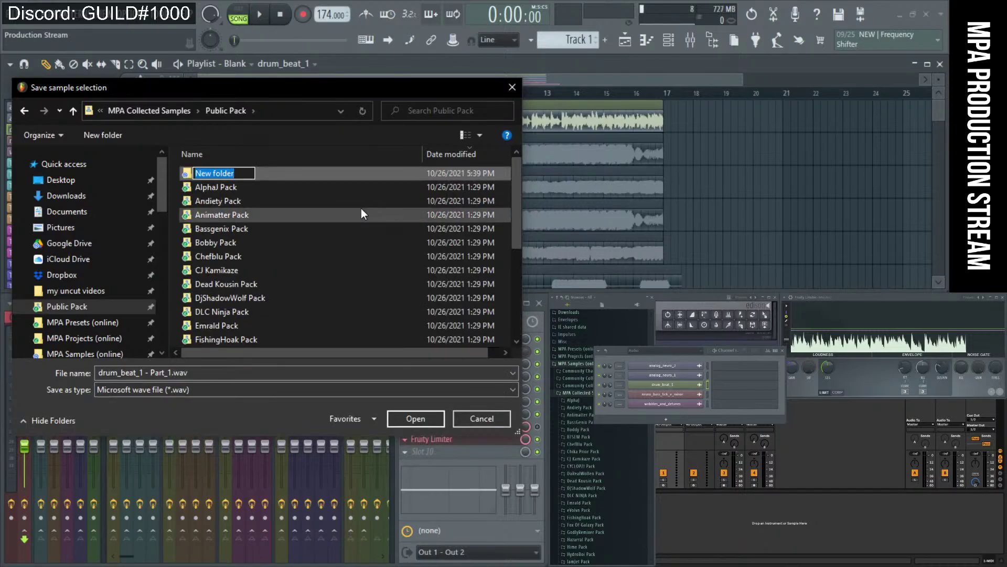
pyautogui.write('Skee')
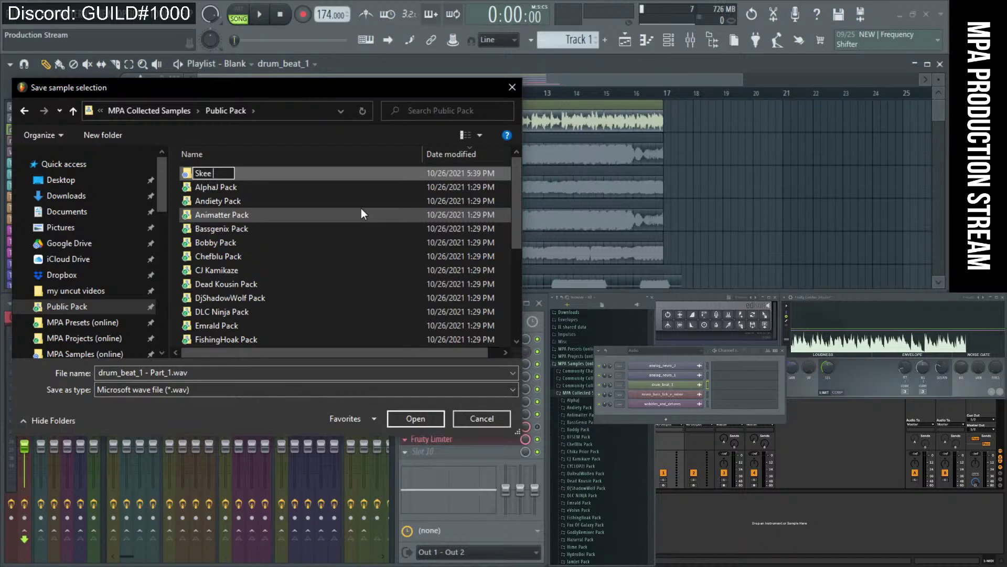
pyautogui.write(' Lion')
pyautogui.press('Return')
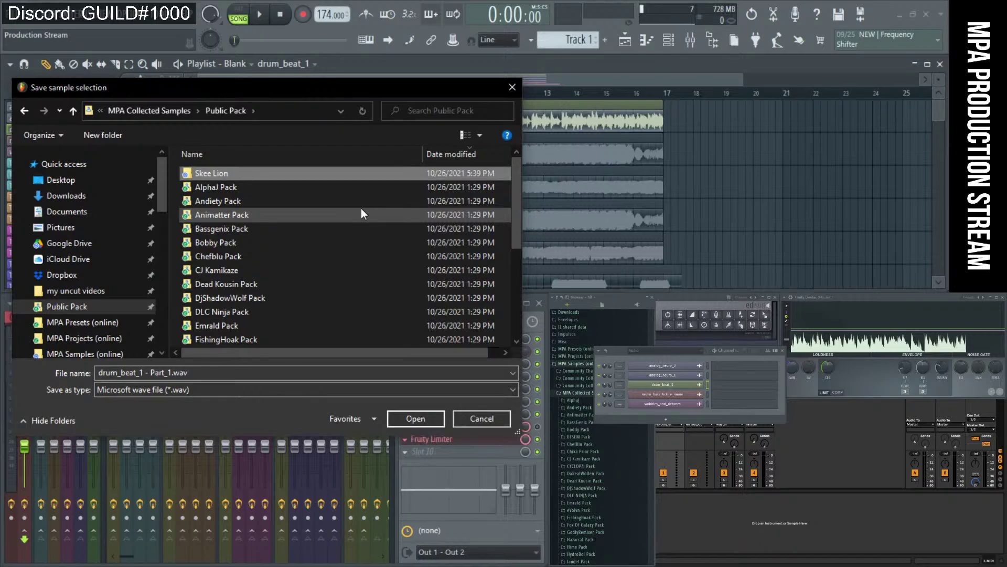
# Try to rename the Skee Lion folder to Skee Lion Pack, decline the merge, and delete the new folder.
pyautogui.click(223, 175)
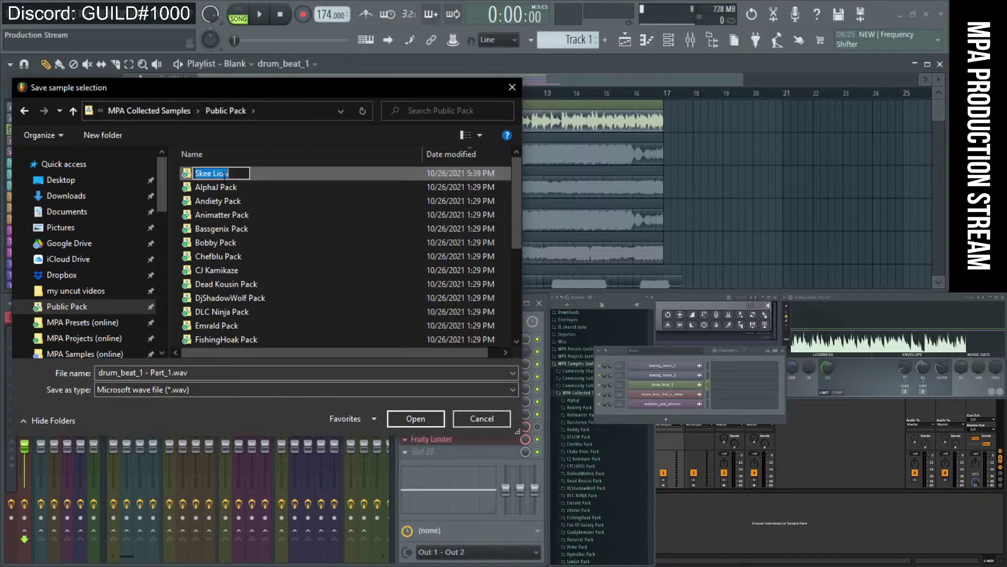
pyautogui.press('End')
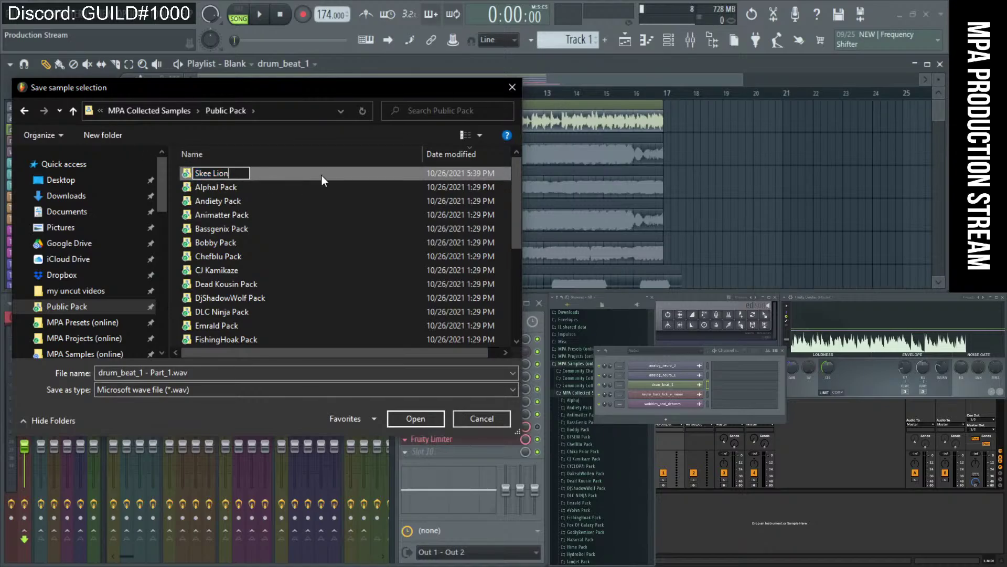
pyautogui.write('Pack')
pyautogui.press('Return')
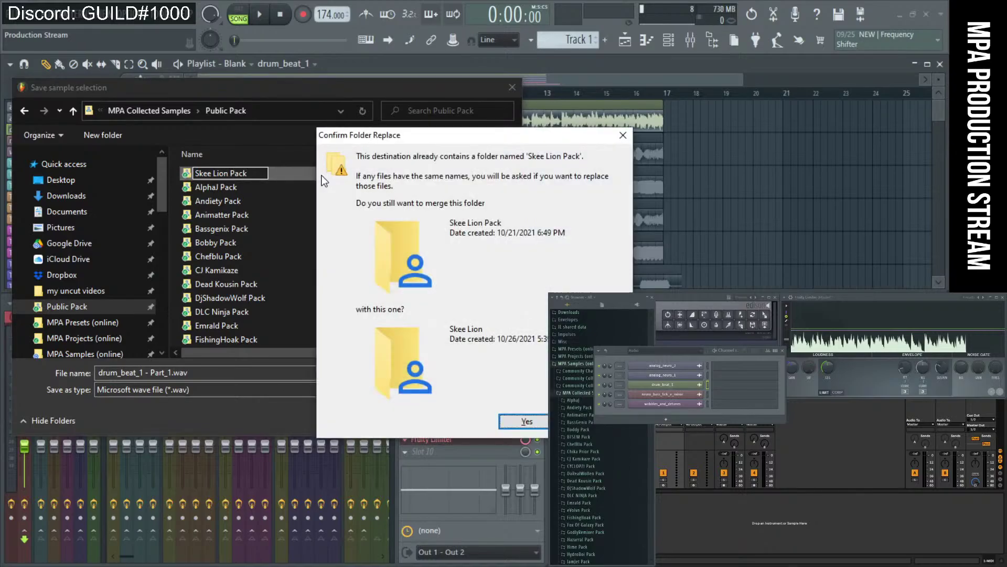
pyautogui.moveTo(477, 134); pyautogui.dragTo(364, 142)
pyautogui.click(474, 427)
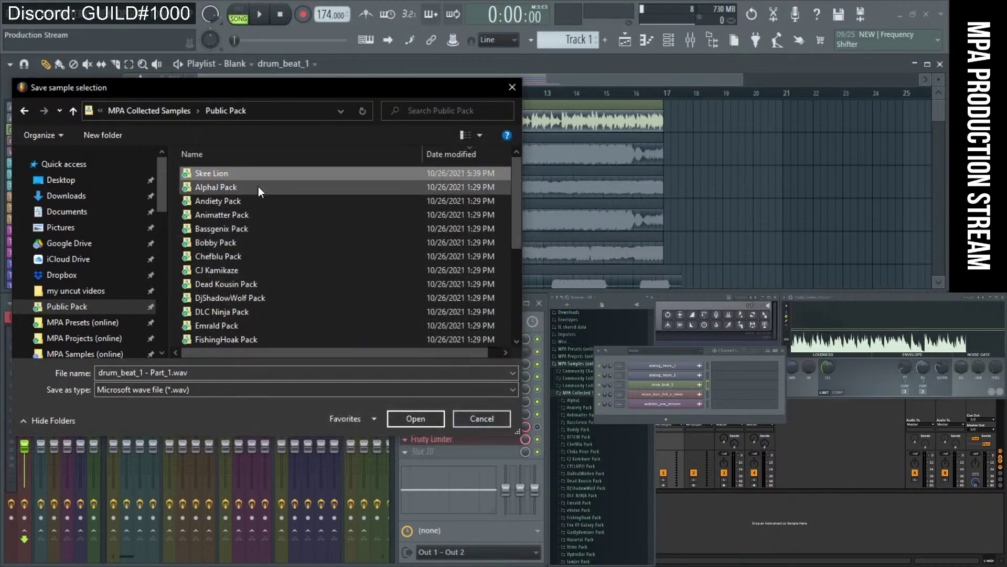
pyautogui.click(245, 175)
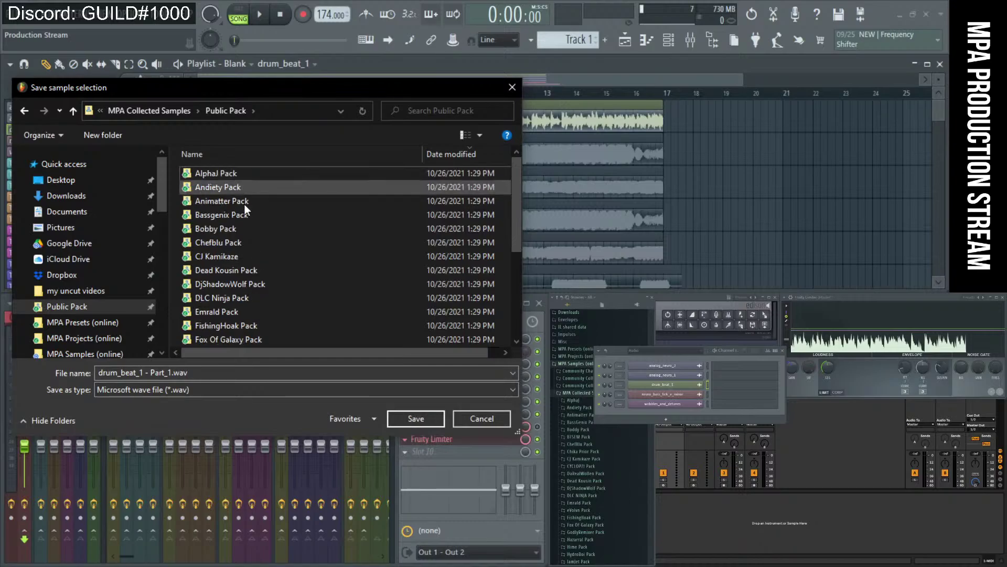
# Save the drum clip in the existing Skee Lion Pack folder as Skee Lion 174bpm drum loop G211021.wav, without the (oneshot) tag.
pyautogui.scroll(-4, 244, 203)
pyautogui.doubleClick(250, 339)
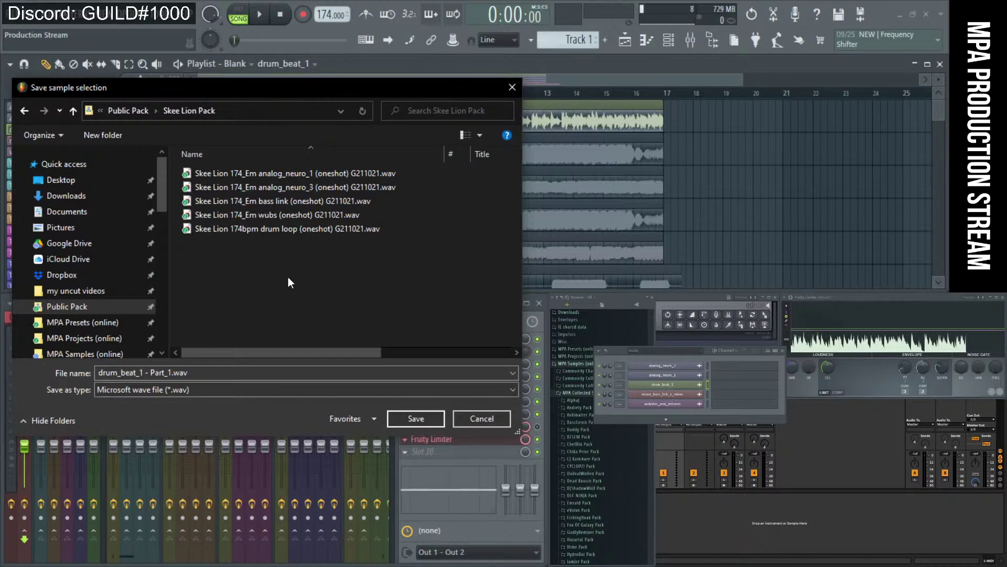
pyautogui.click(295, 230)
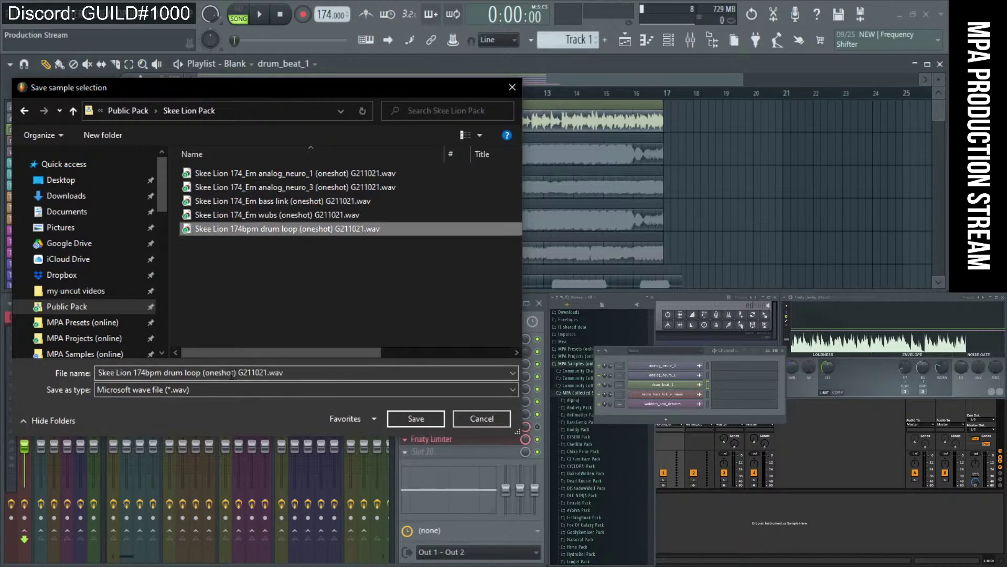
pyautogui.click(203, 372)
pyautogui.moveTo(203, 372); pyautogui.dragTo(237, 386)
pyautogui.press('BackSpace')
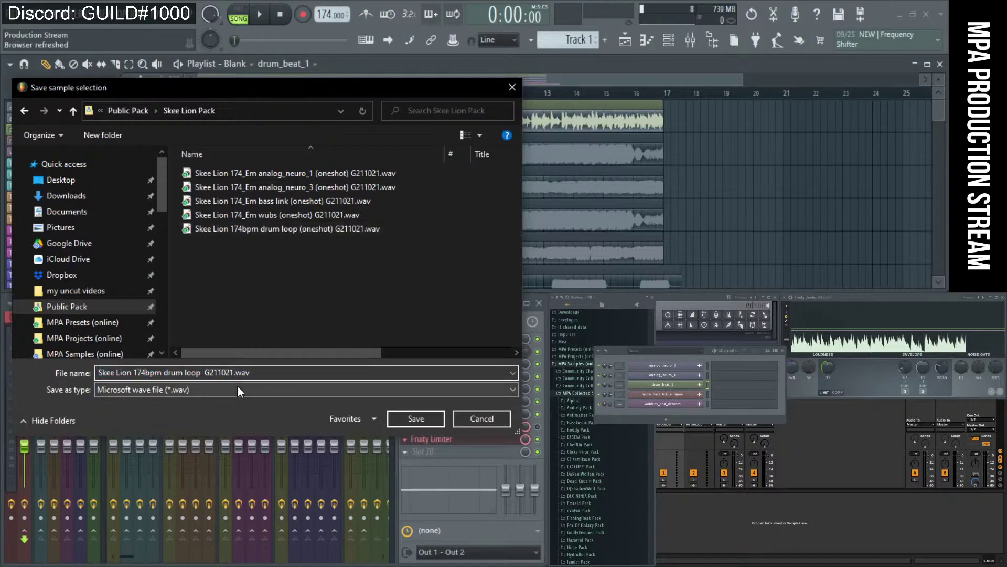
pyautogui.press('Return')
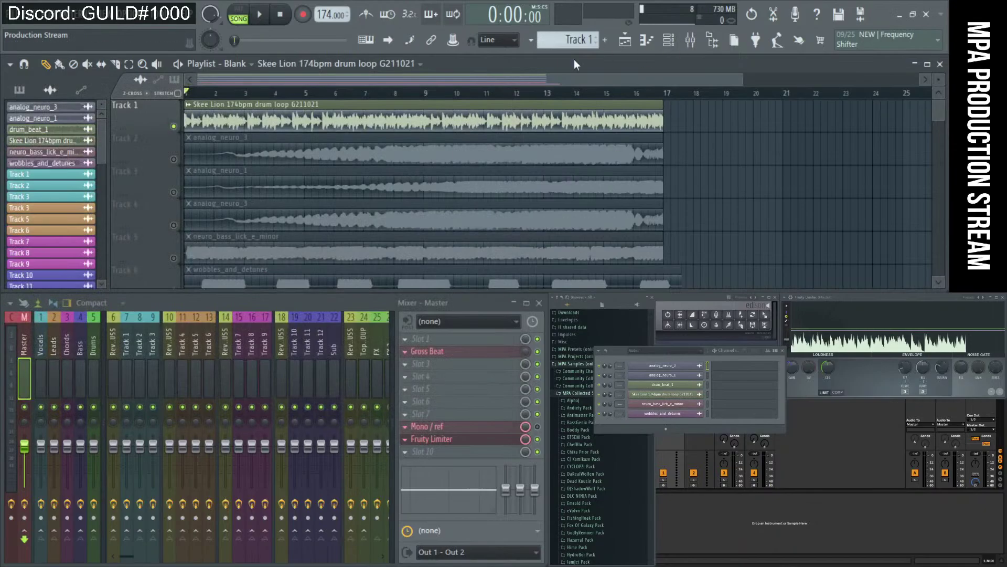
# Solo track 2 in the playlist and audition its analog_neuro_3 clip, bringing the chat window into view meanwhile.
pyautogui.scroll(-1, 683, 156)
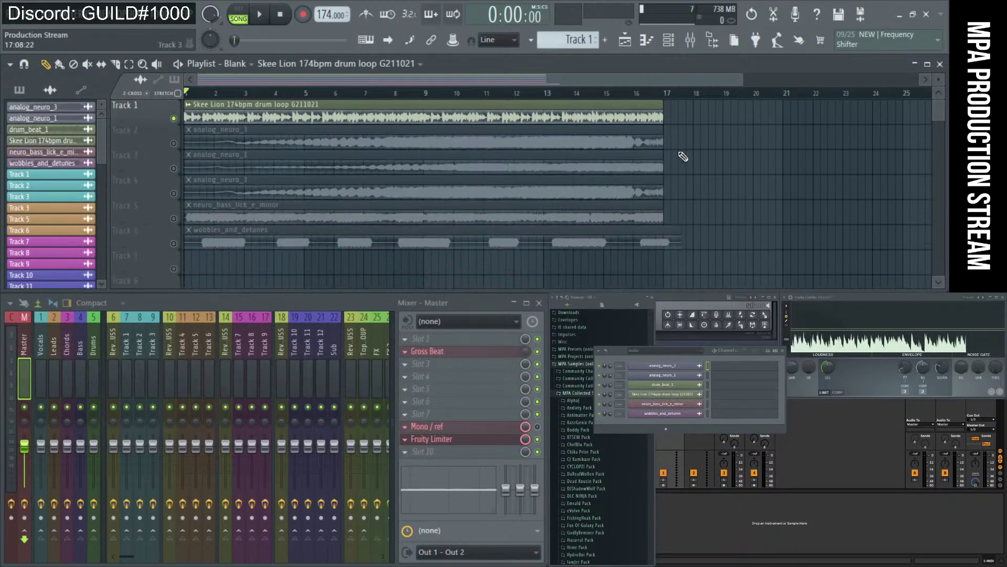
pyautogui.rightClick(168, 145)
pyautogui.keyDown('ctrl'); pyautogui.click(174, 144); pyautogui.keyUp('ctrl')
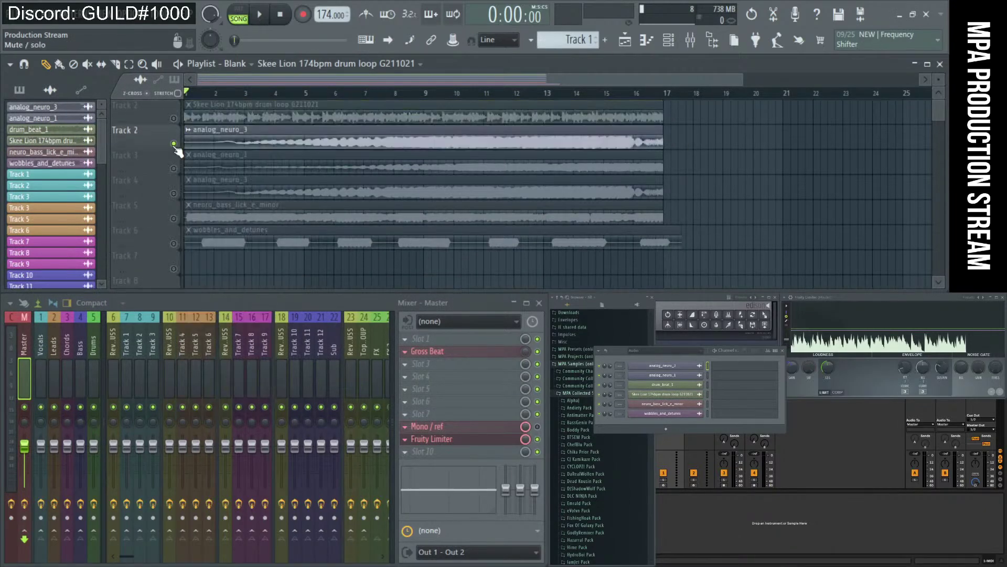
pyautogui.press('space')
pyautogui.moveTo(258, 245); pyautogui.dragTo(194, 280)
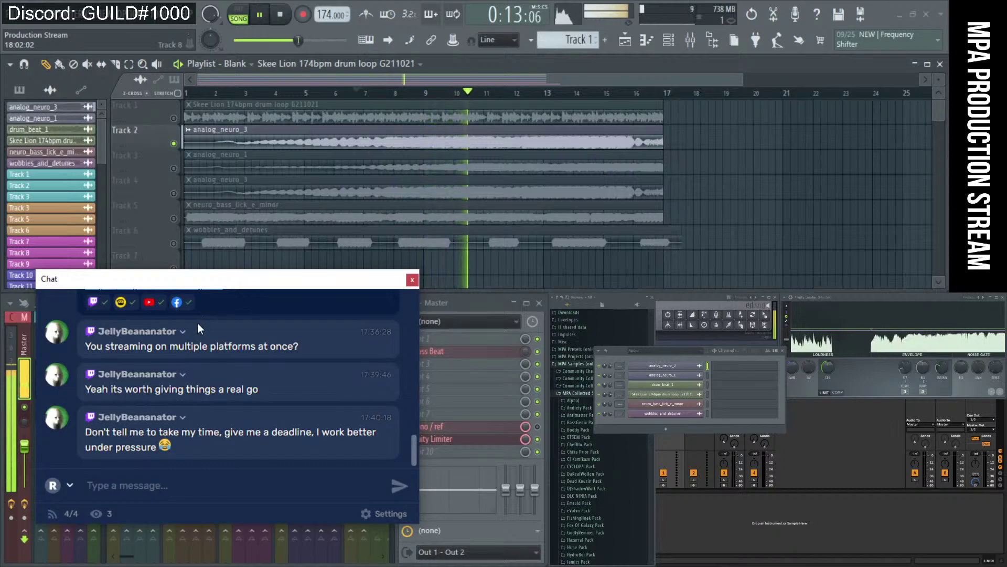
pyautogui.click(320, 118)
pyautogui.press('space')
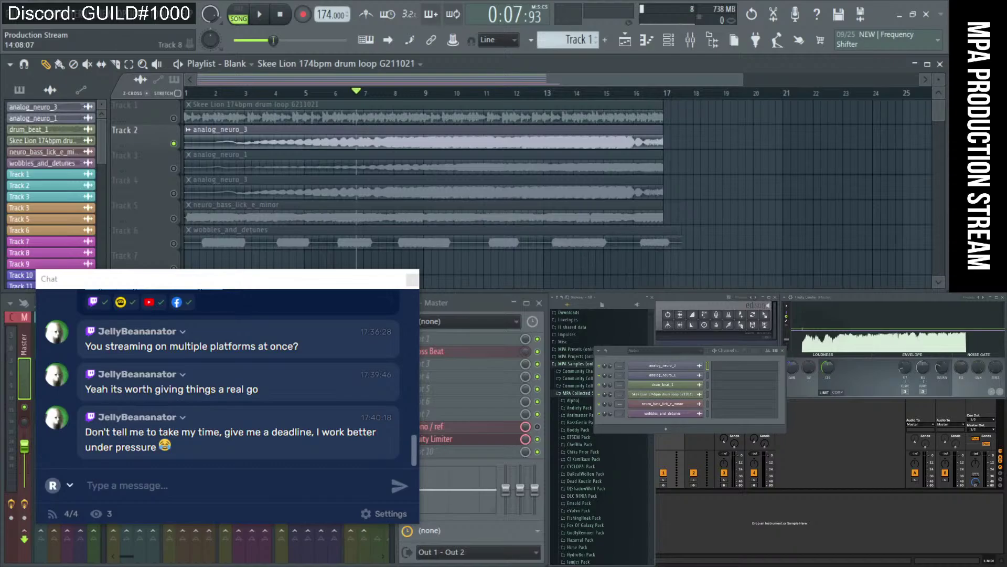
# Switch to the MPA Community Collabs - Season 2 sheet and examine the lists of producers below the collabs, keeping the chat off them.
pyautogui.hotkey('alt', 'Tab')
pyautogui.moveTo(362, 281); pyautogui.dragTo(639, 275)
pyautogui.scroll(-12, 345, 291)
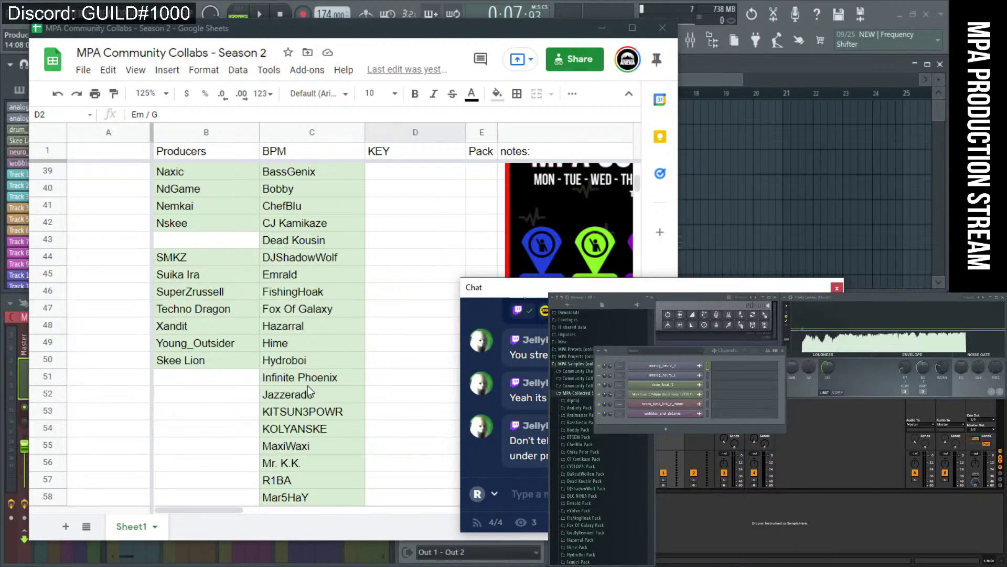
pyautogui.moveTo(516, 287); pyautogui.dragTo(106, 301)
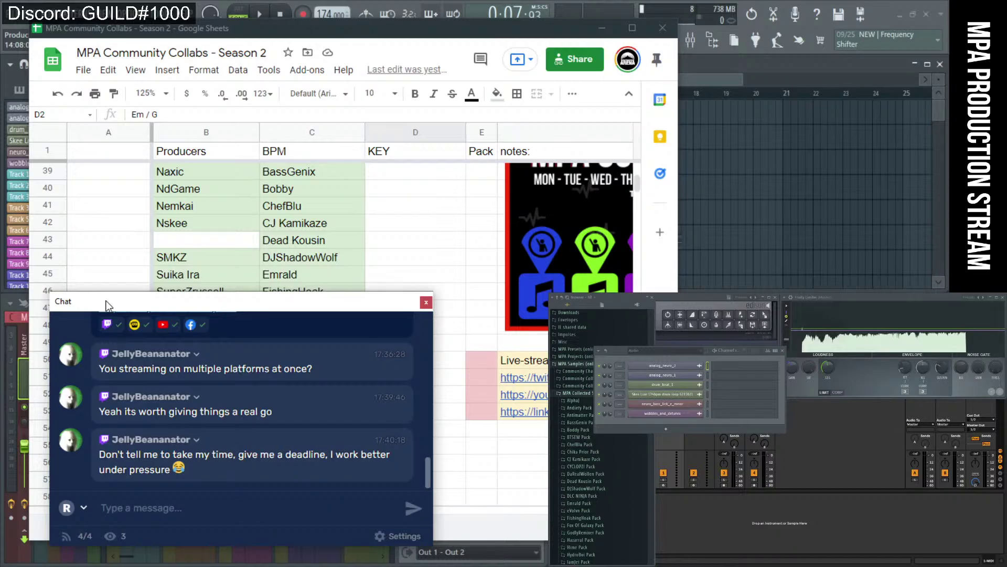
pyautogui.moveTo(107, 305); pyautogui.dragTo(432, 286)
pyautogui.scroll(1, 160, 318)
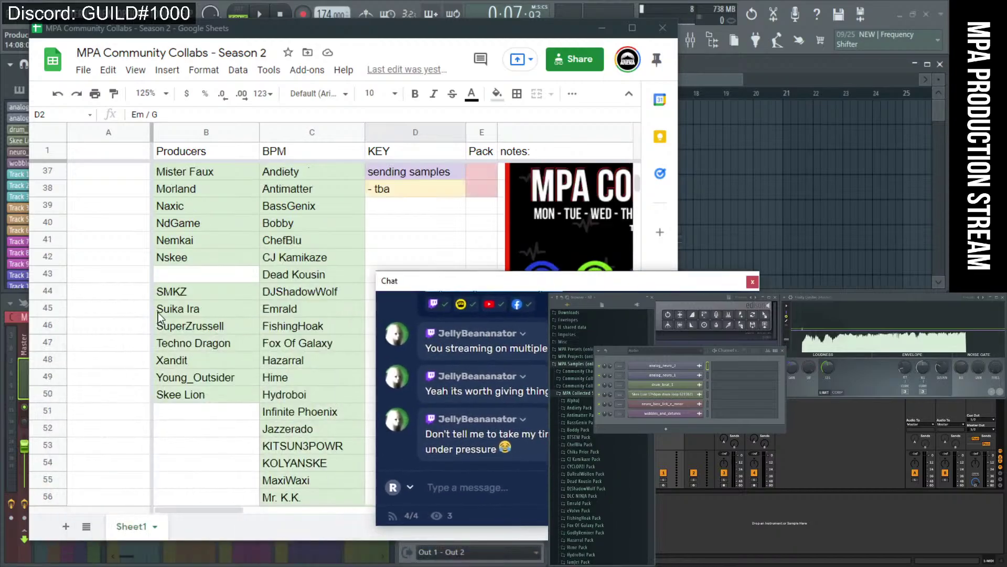
pyautogui.scroll(1, 183, 388)
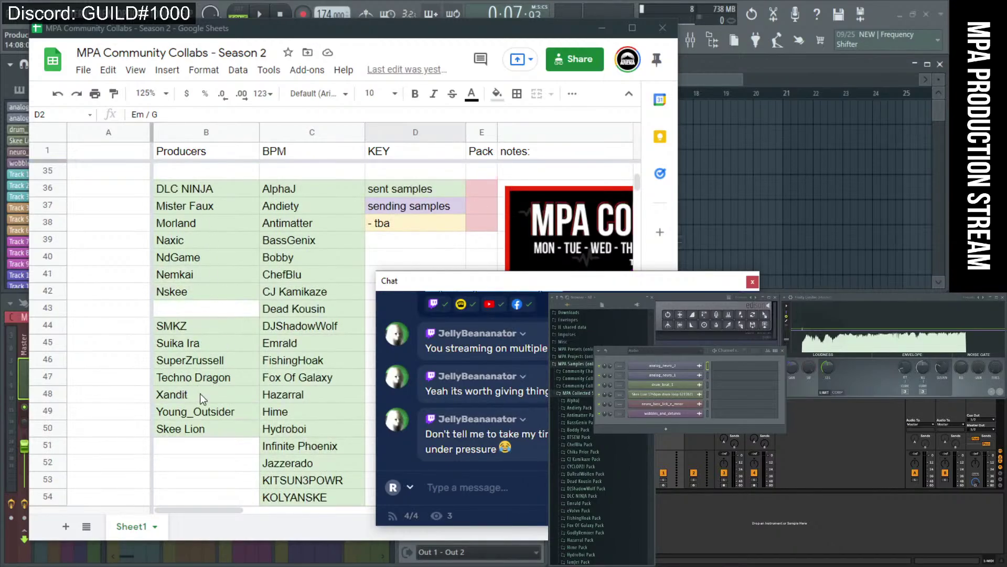
pyautogui.scroll(-2, 279, 342)
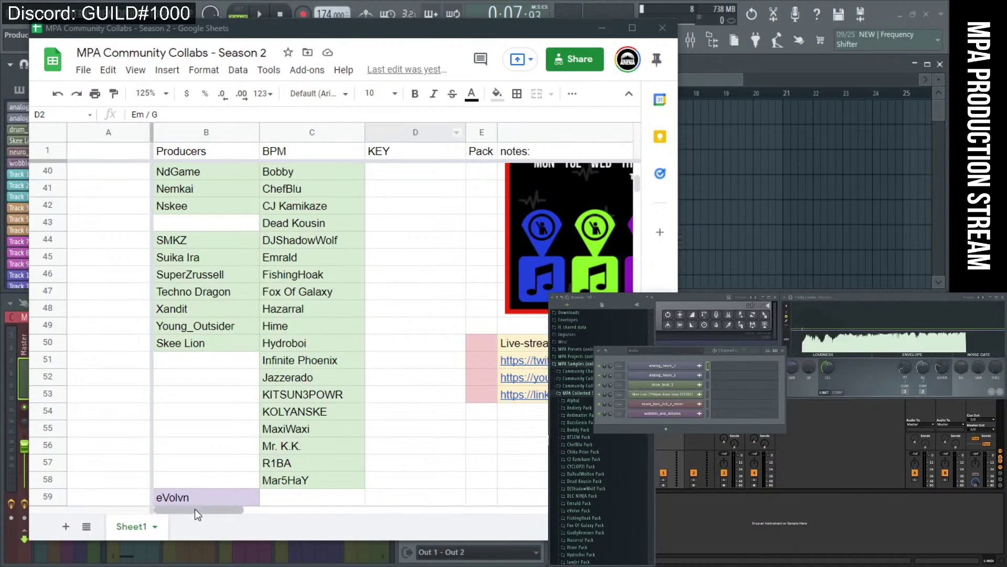
# Examine the notes column for Collab 1, and return to the producer, BPM and key columns of the collabs.
pyautogui.moveTo(196, 509); pyautogui.dragTo(309, 512)
pyautogui.scroll(10, 313, 456)
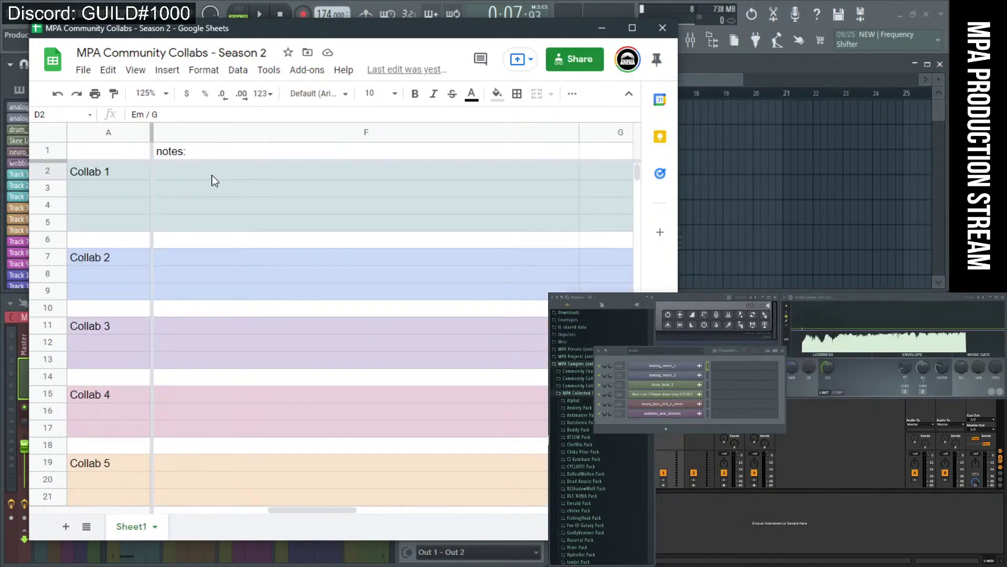
pyautogui.click(189, 167)
pyautogui.click(194, 203)
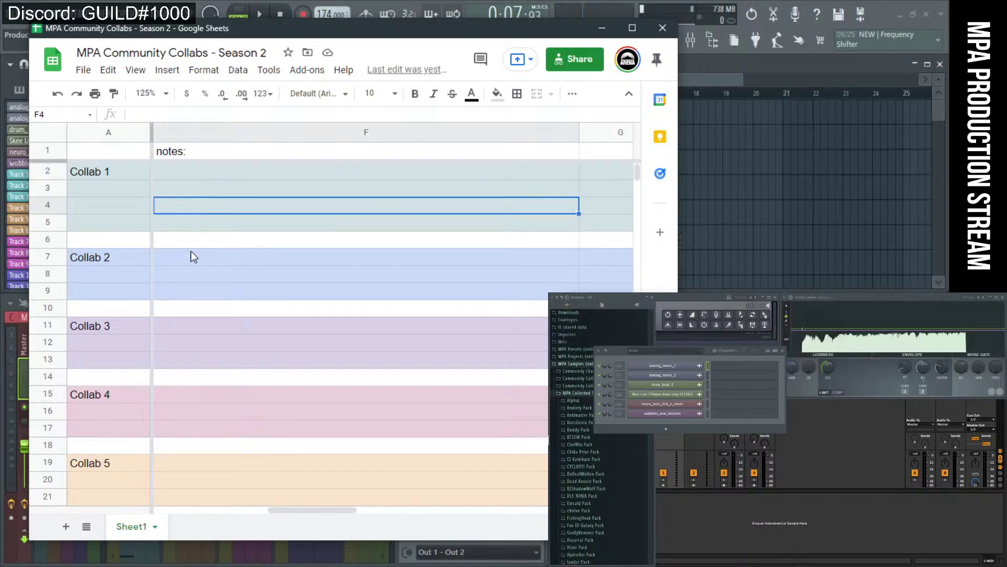
pyautogui.moveTo(308, 510); pyautogui.dragTo(204, 517)
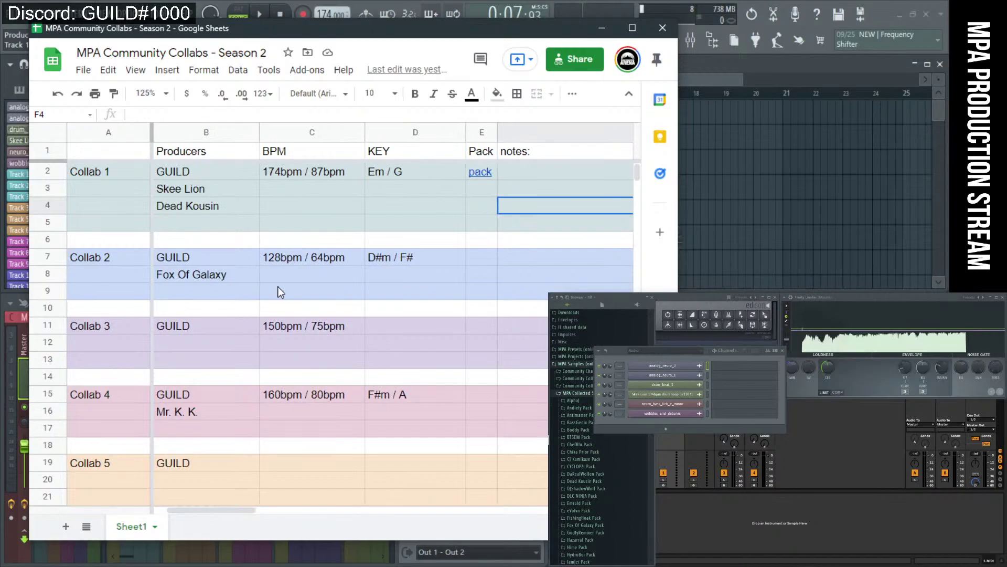
# Check the Collab 1 notes cell and the chat, and examine the remaining collabs and the producer lists below them.
pyautogui.click(517, 174)
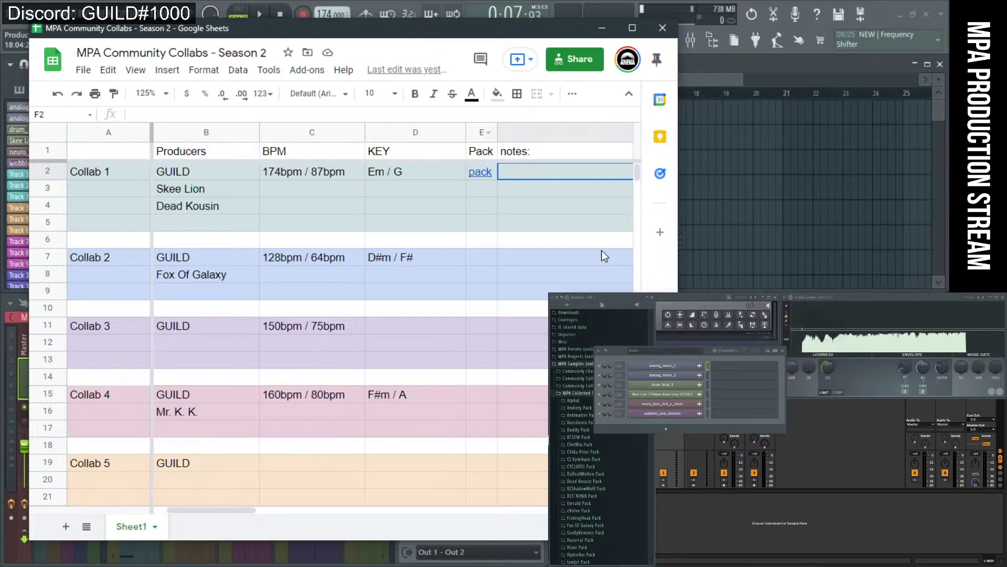
pyautogui.moveTo(655, 314); pyautogui.dragTo(194, 273)
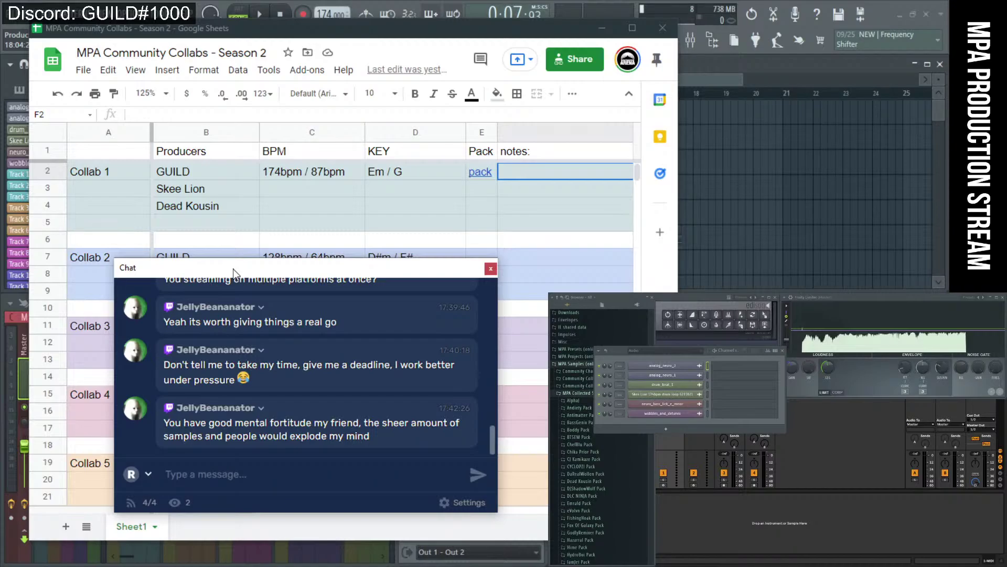
pyautogui.moveTo(233, 268); pyautogui.dragTo(672, 268)
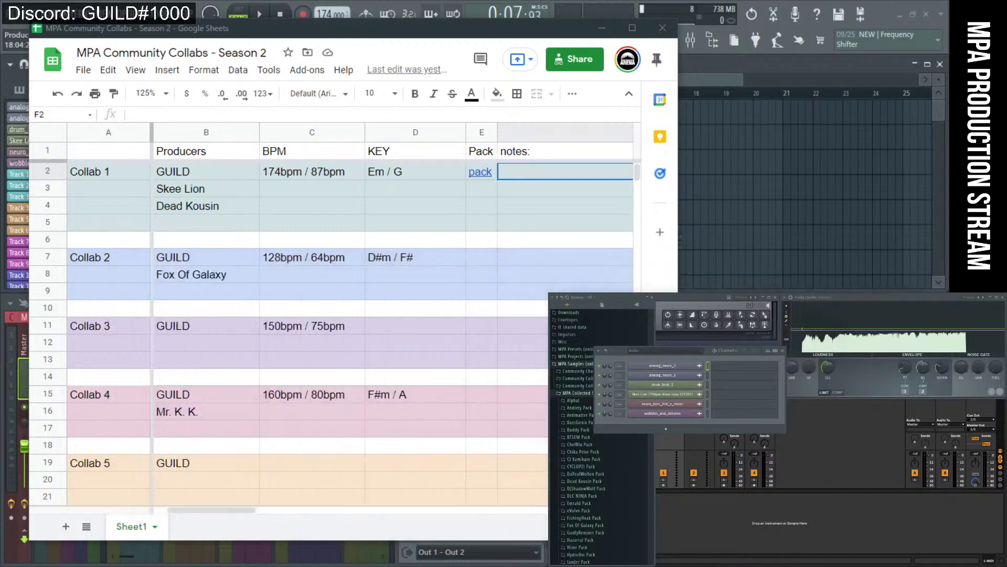
pyautogui.scroll(-10, 271, 341)
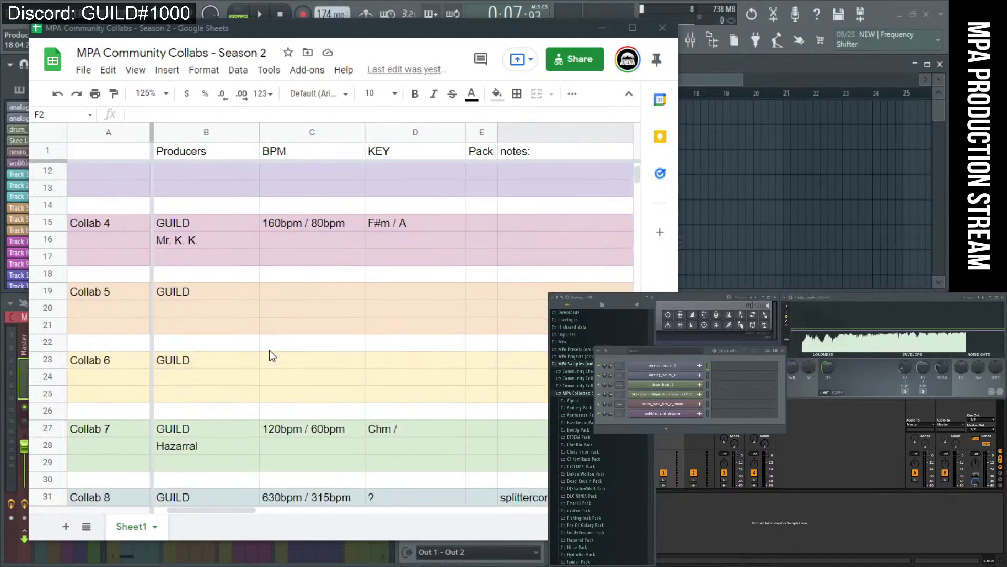
pyautogui.scroll(-2, 269, 351)
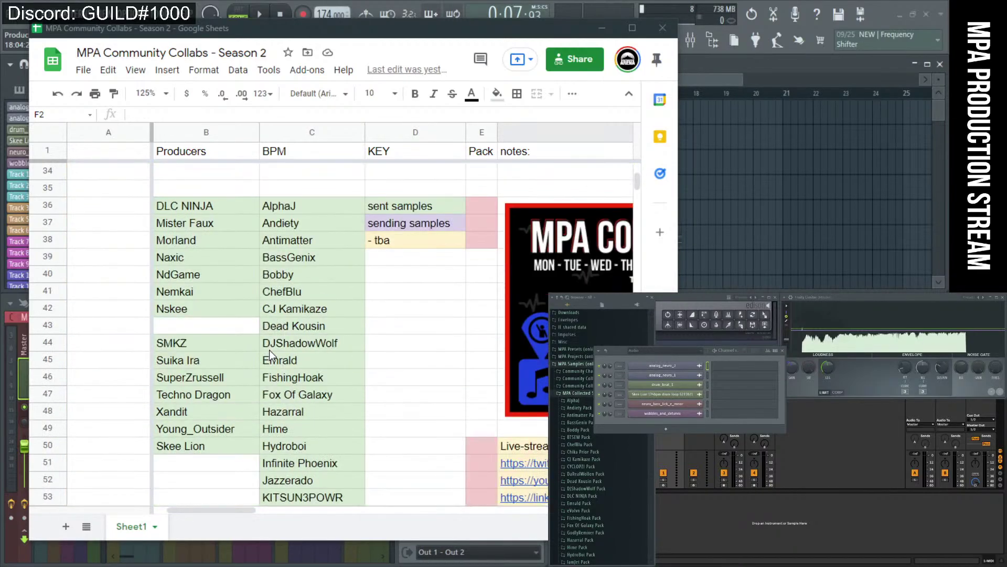
pyautogui.scroll(-2, 270, 351)
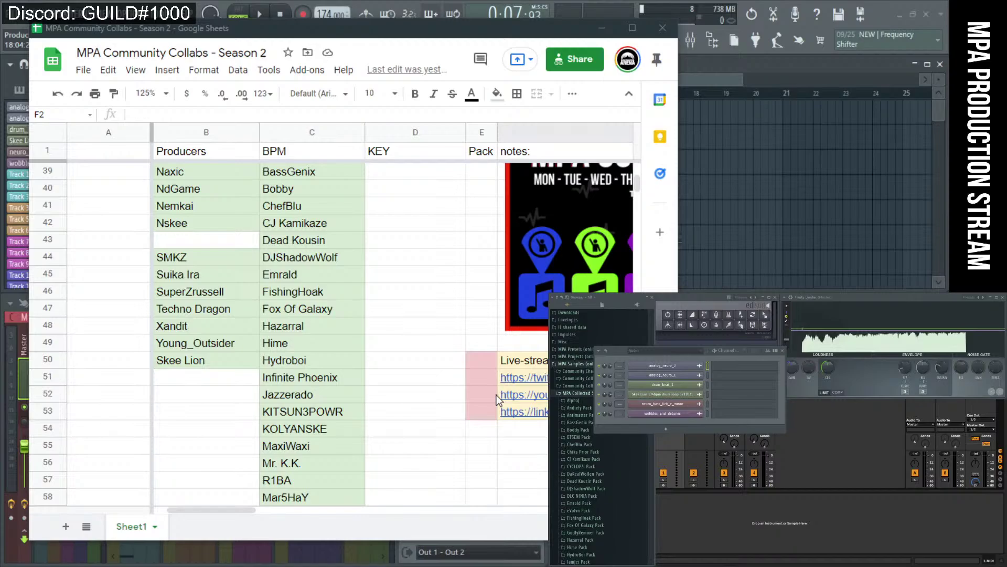
# Read the chat over the sheet, move it aside, and examine the producer lists with their sample status legend.
pyautogui.hotkey('alt', 'Tab')
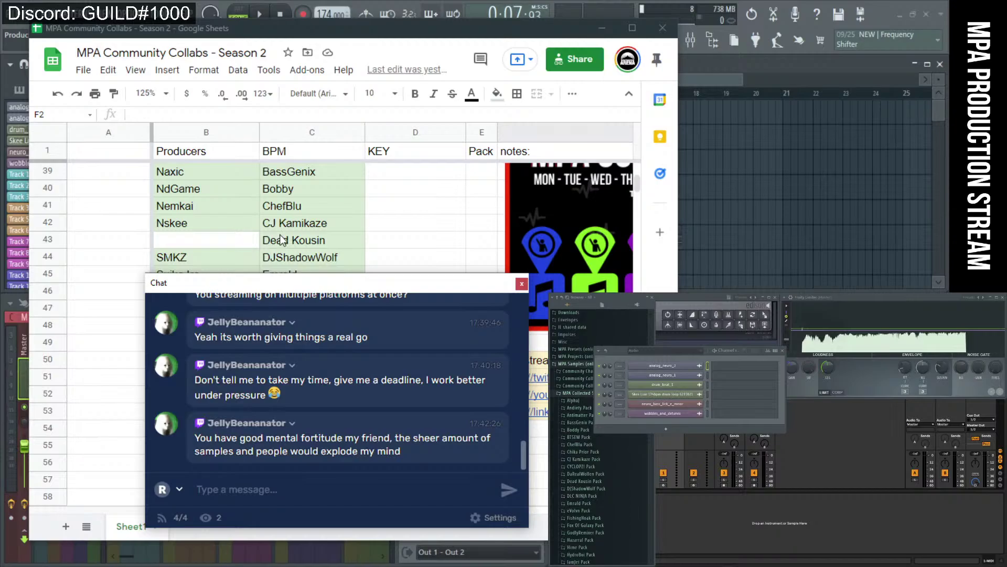
pyautogui.moveTo(292, 289); pyautogui.dragTo(517, 299)
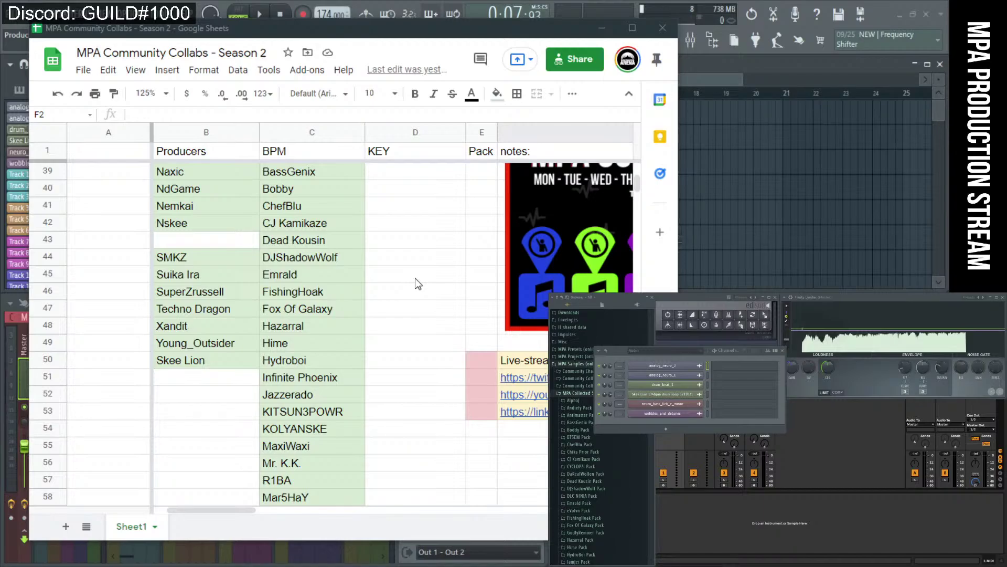
pyautogui.scroll(3, 419, 283)
pyautogui.scroll(-1, 418, 284)
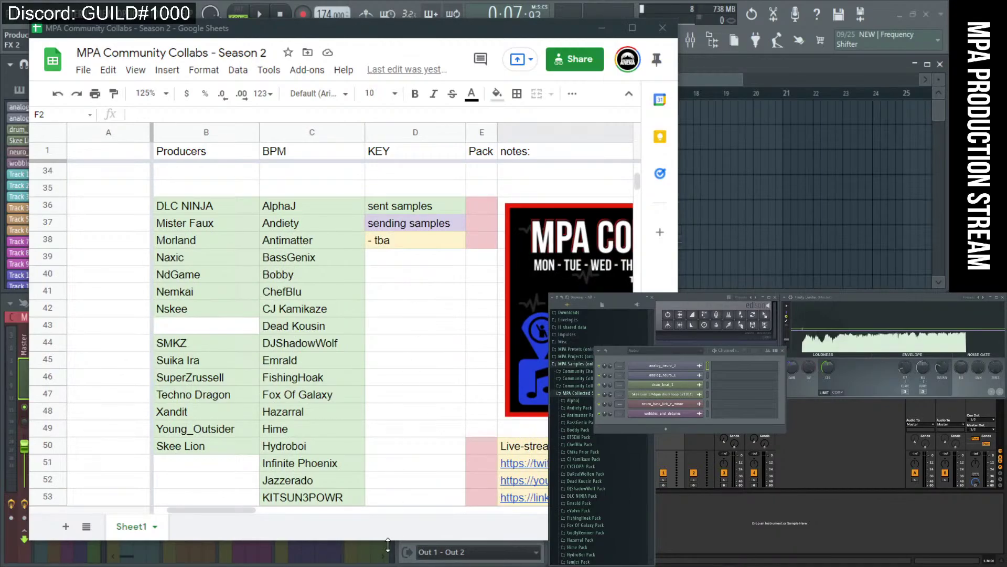
# Reposition and narrow the collab sheet's window to uncover part of the playlist, checking the chat meanwhile.
pyautogui.moveTo(387, 541); pyautogui.dragTo(386, 555)
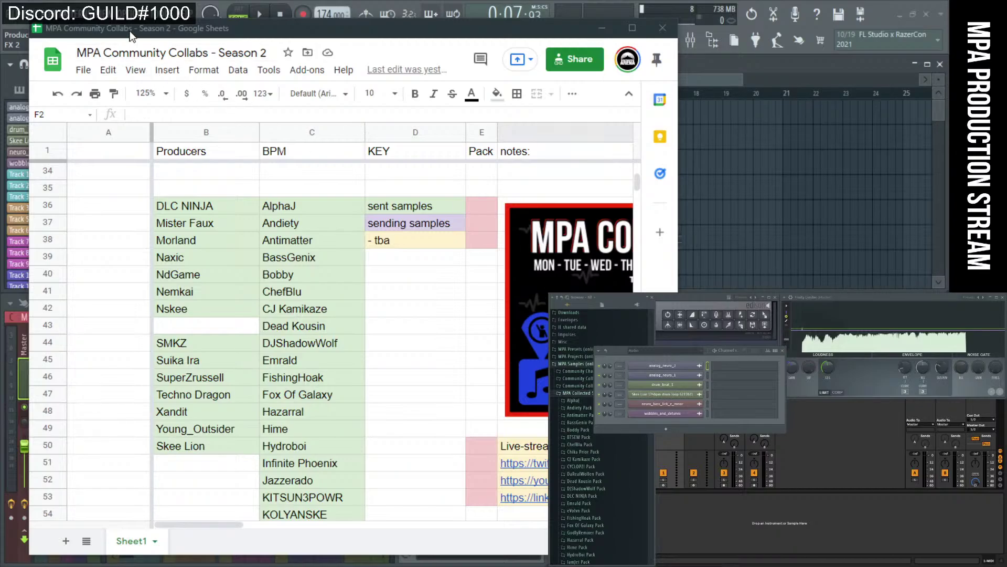
pyautogui.moveTo(130, 36); pyautogui.dragTo(117, 25)
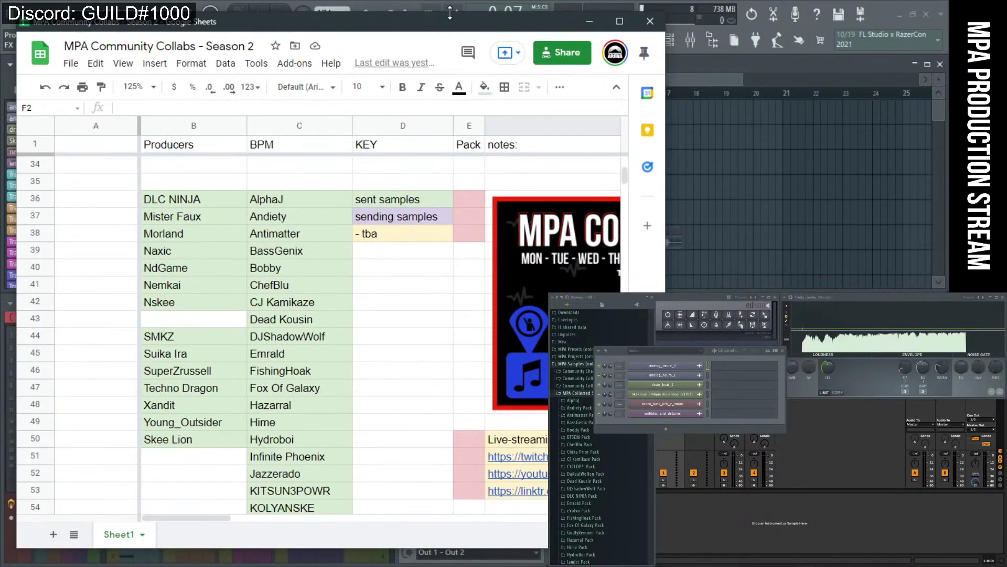
pyautogui.moveTo(450, 13); pyautogui.dragTo(452, 136)
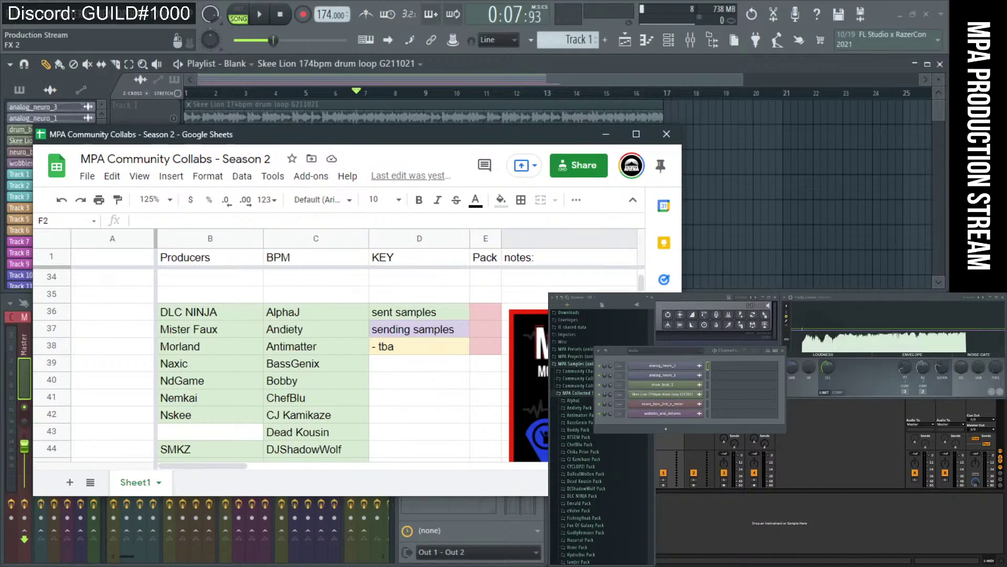
pyautogui.moveTo(428, 294); pyautogui.dragTo(218, 279)
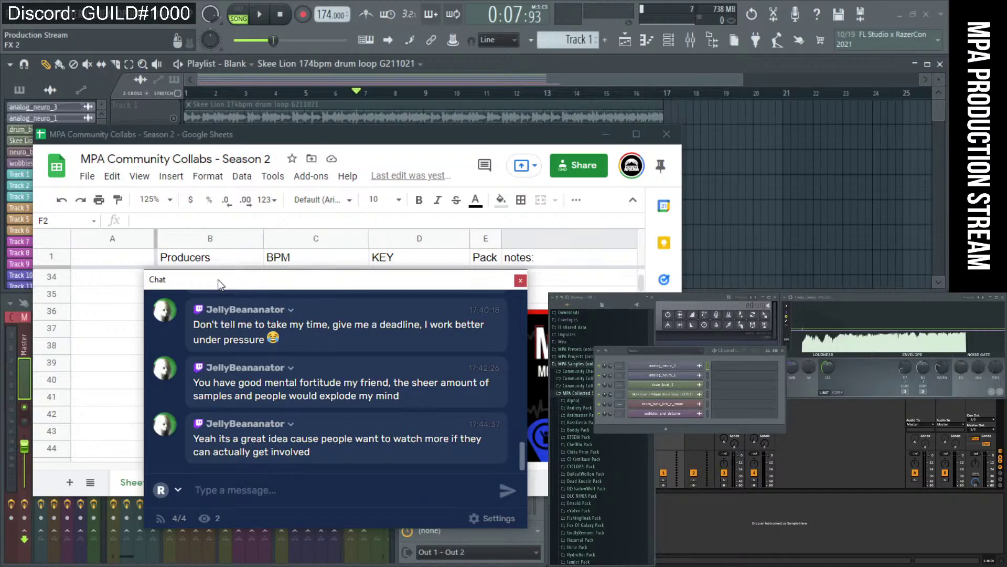
pyautogui.moveTo(219, 279); pyautogui.dragTo(334, 283)
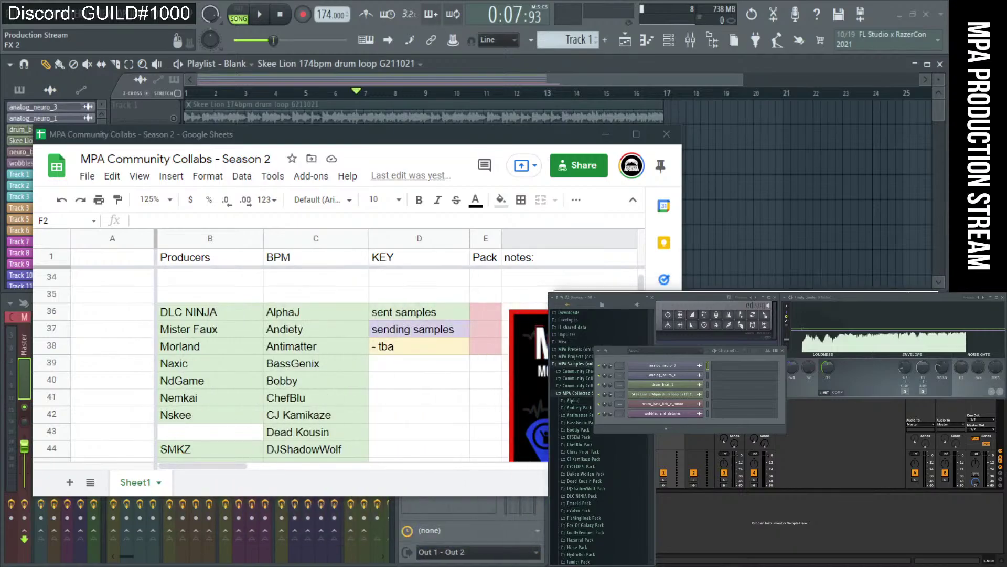
pyautogui.moveTo(393, 138); pyautogui.dragTo(396, 122)
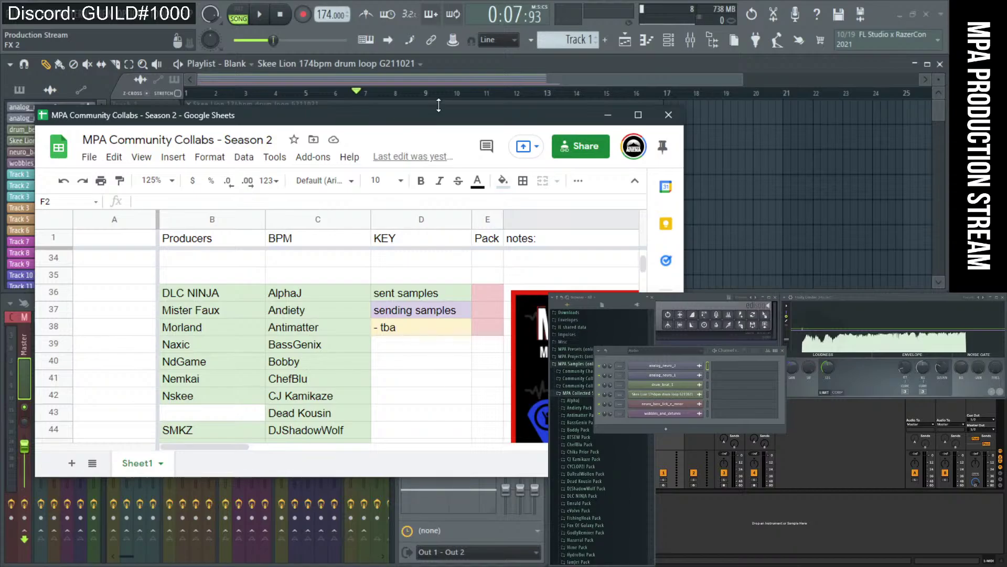
pyautogui.moveTo(683, 179); pyautogui.dragTo(540, 194)
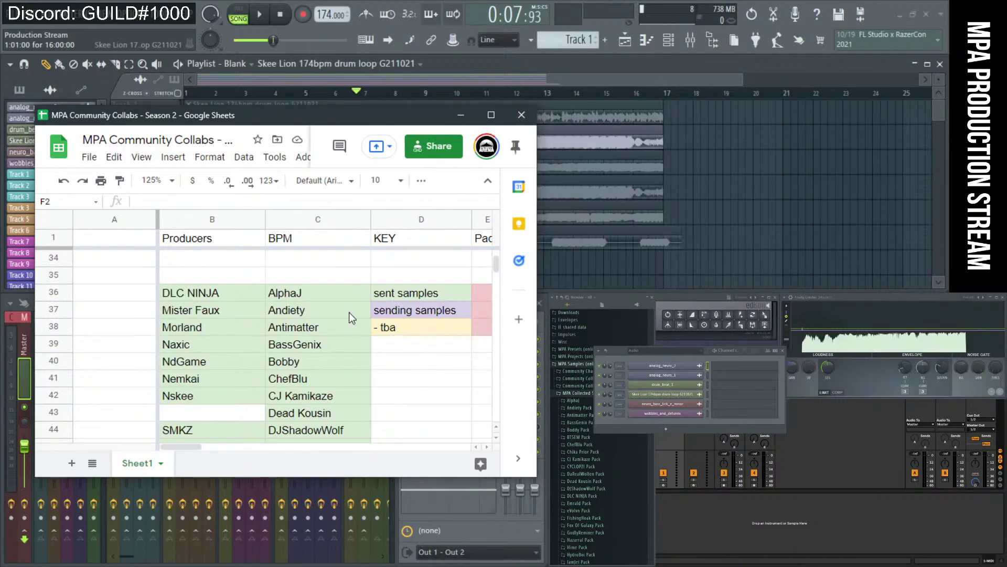
pyautogui.moveTo(425, 115); pyautogui.dragTo(431, 112)
pyautogui.scroll(-1, 395, 315)
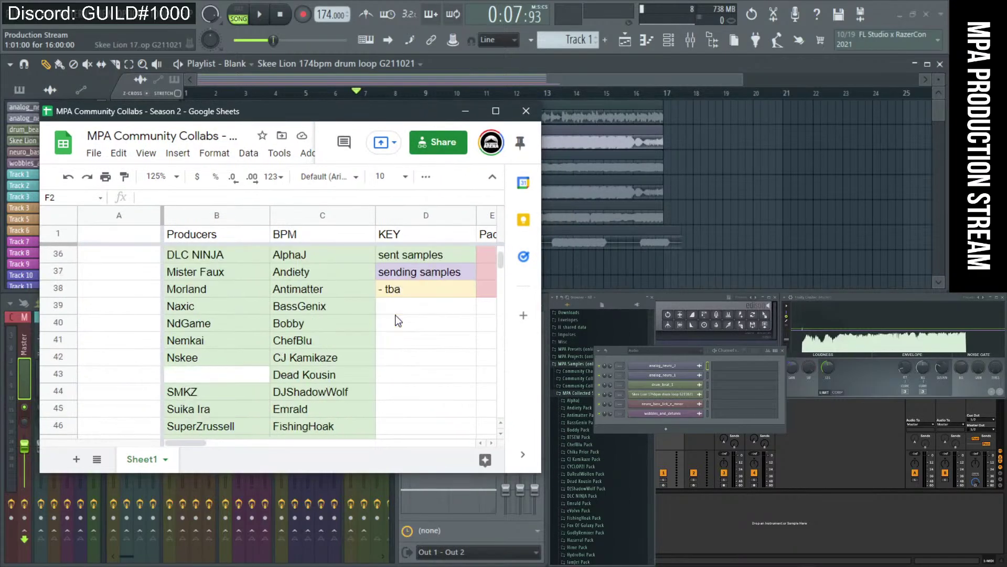
# Minimize the collab sheet and the blank browser window to return to the FL Studio playlist.
pyautogui.click(465, 111)
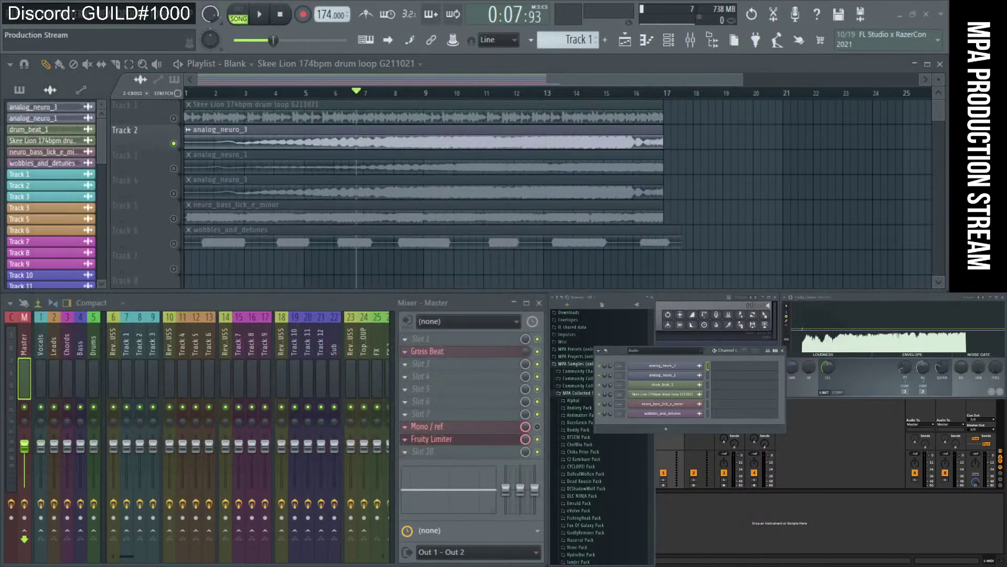
pyautogui.hotkey('alt', 'Tab')
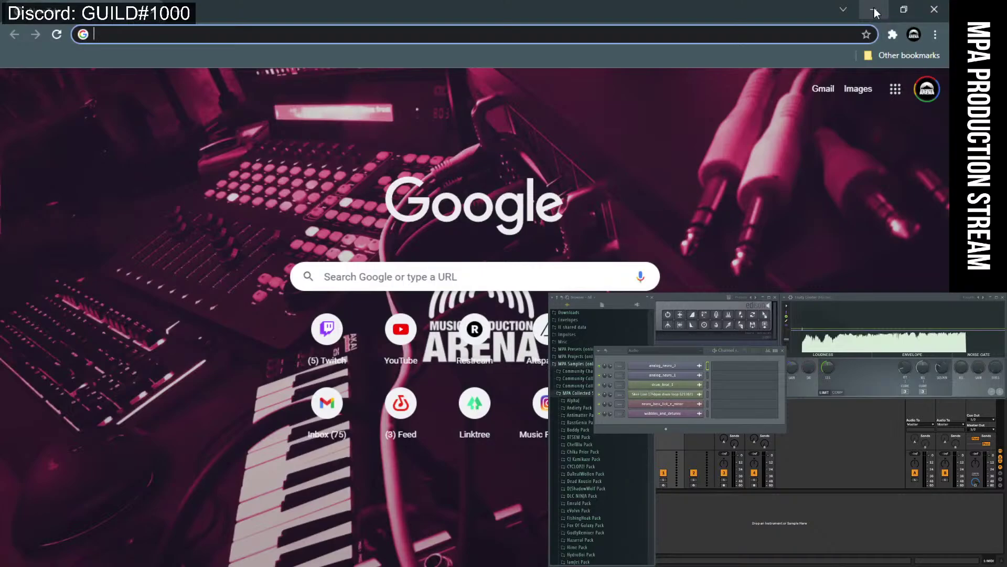
pyautogui.click(874, 9)
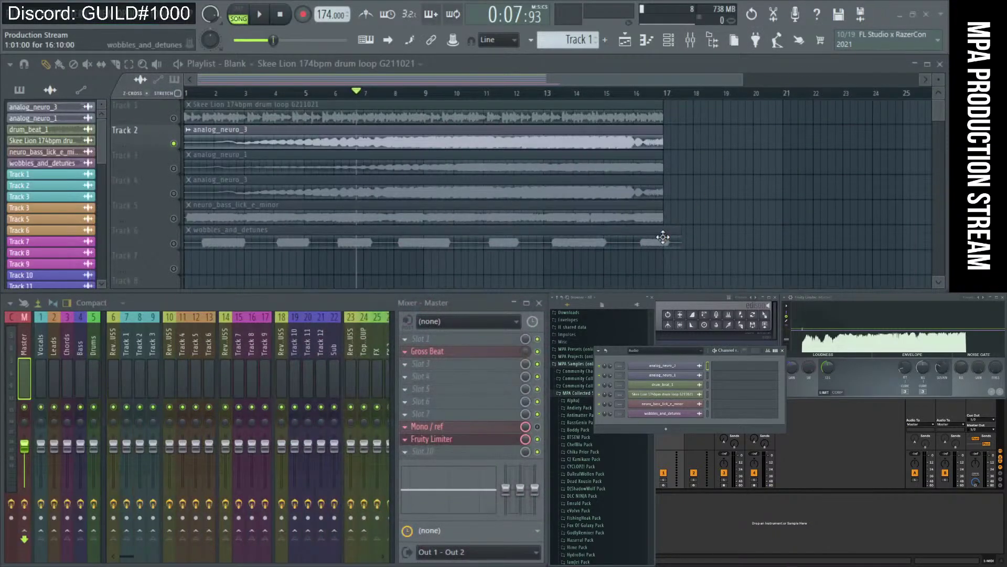
# Delete the clips on playlist tracks 1 to 5 and move the wobbles_and_detunes clip to the start of track 1.
pyautogui.rightClick(638, 214)
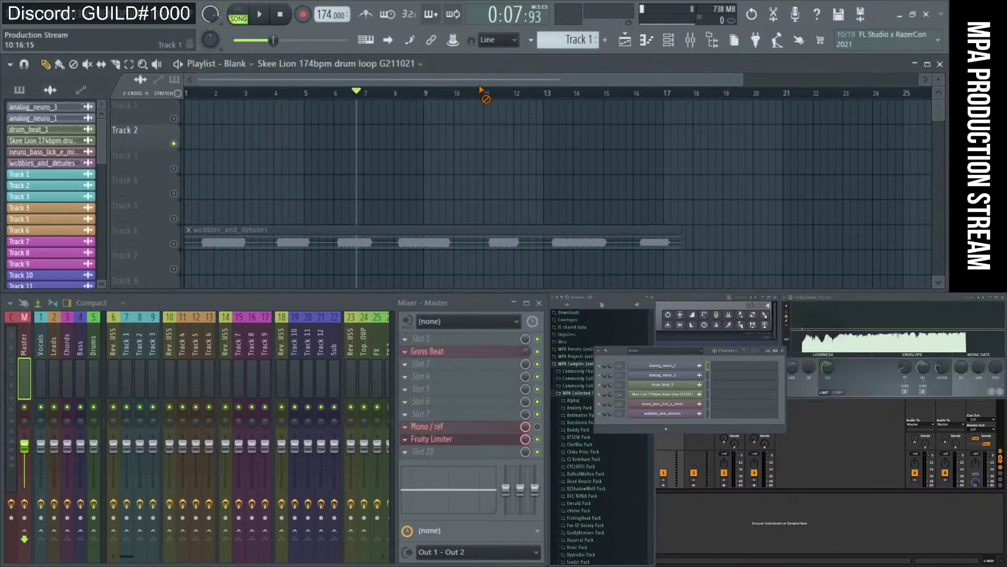
pyautogui.moveTo(353, 233); pyautogui.dragTo(302, 109)
pyautogui.moveTo(144, 64); pyautogui.dragTo(147, 65)
pyautogui.scroll(-2, 292, 169)
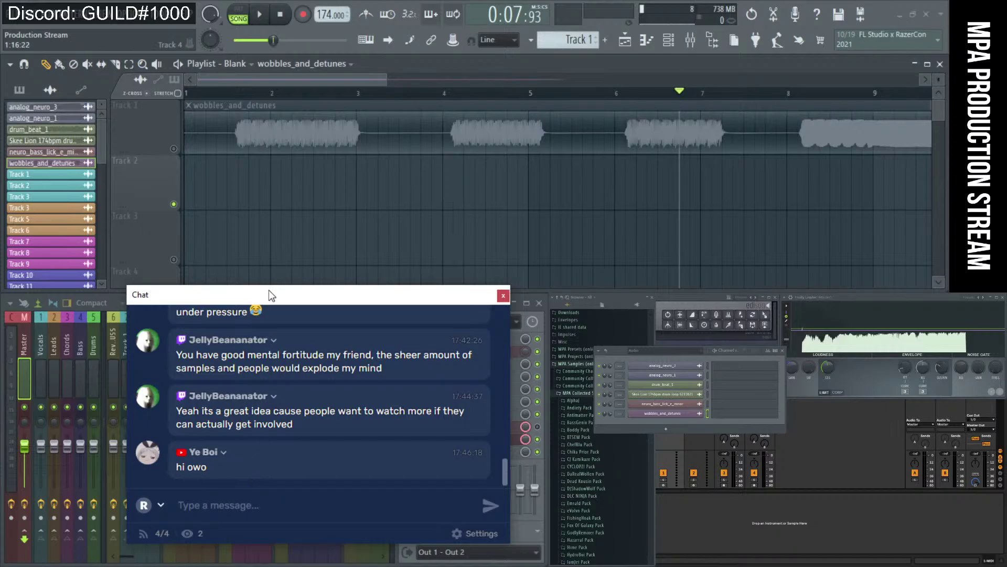
# Enlarge the chat window to read the recent messages, and move it off the playlist.
pyautogui.moveTo(269, 287); pyautogui.dragTo(263, 224)
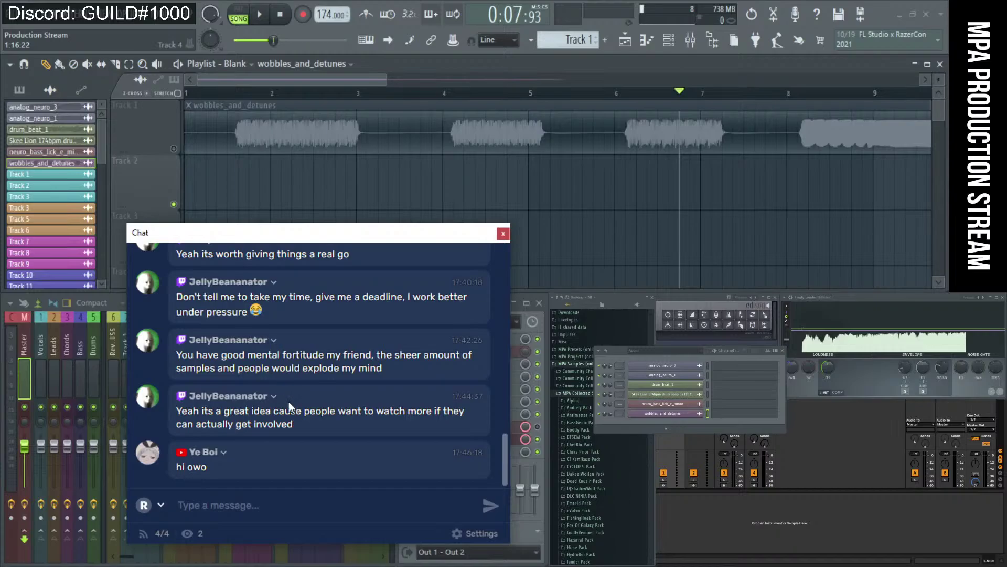
pyautogui.moveTo(239, 238); pyautogui.dragTo(666, 259)
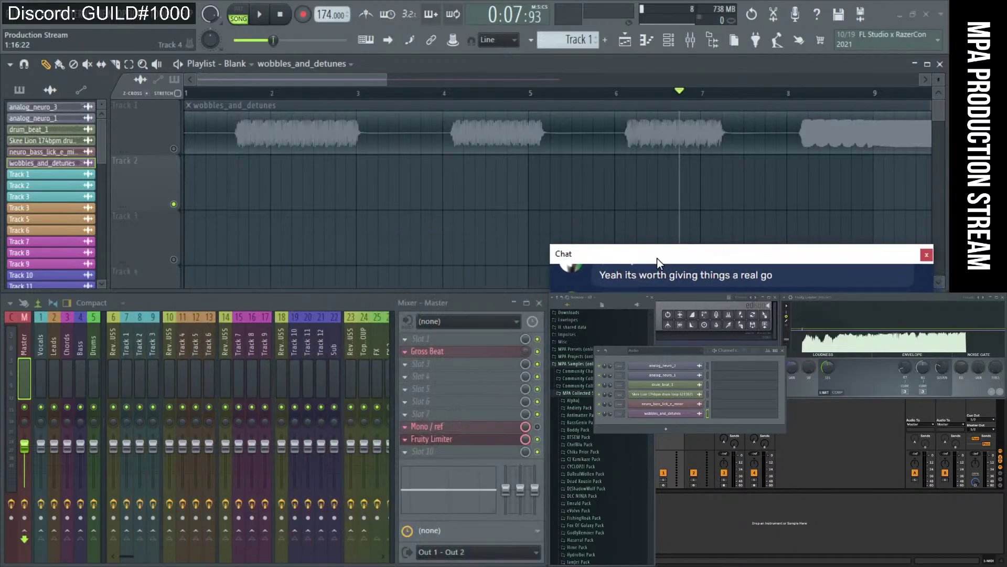
pyautogui.hotkey('shift', '`')
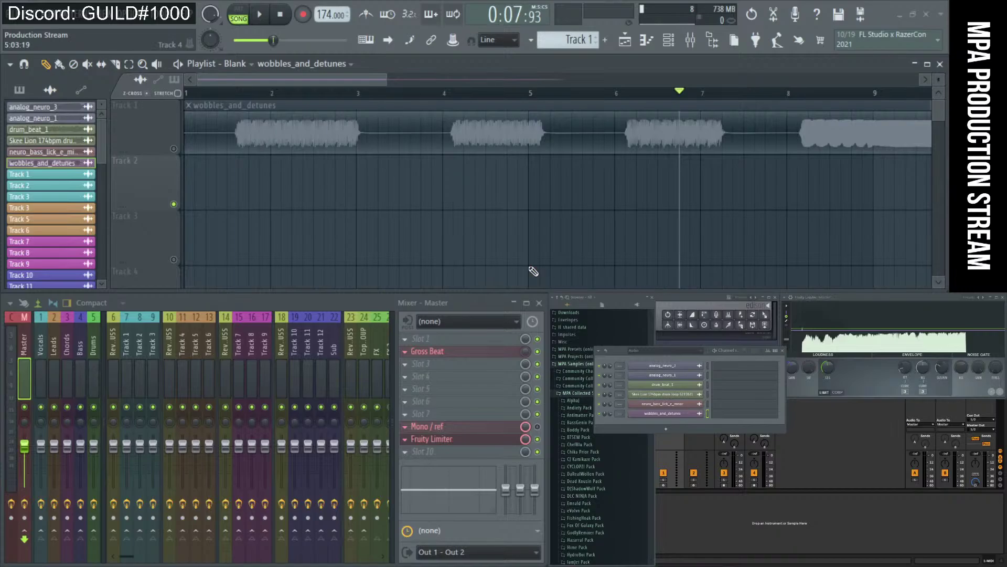
# Solo track 1 and audition the wobbles_and_detunes clip from the beginning.
pyautogui.moveTo(388, 78); pyautogui.dragTo(677, 79)
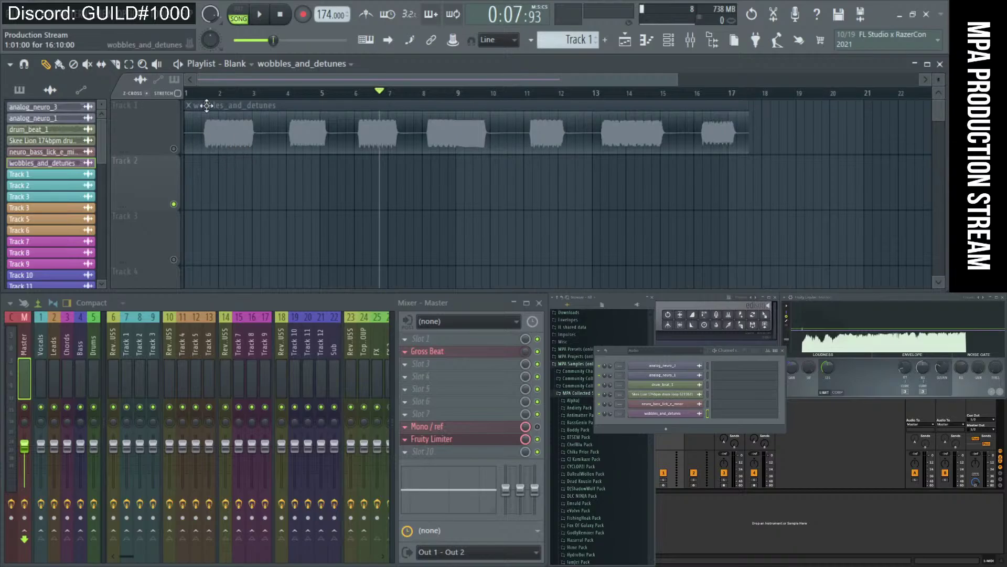
pyautogui.keyDown('ctrl'); pyautogui.click(174, 148); pyautogui.keyUp('ctrl')
pyautogui.scroll(5, 367, 108)
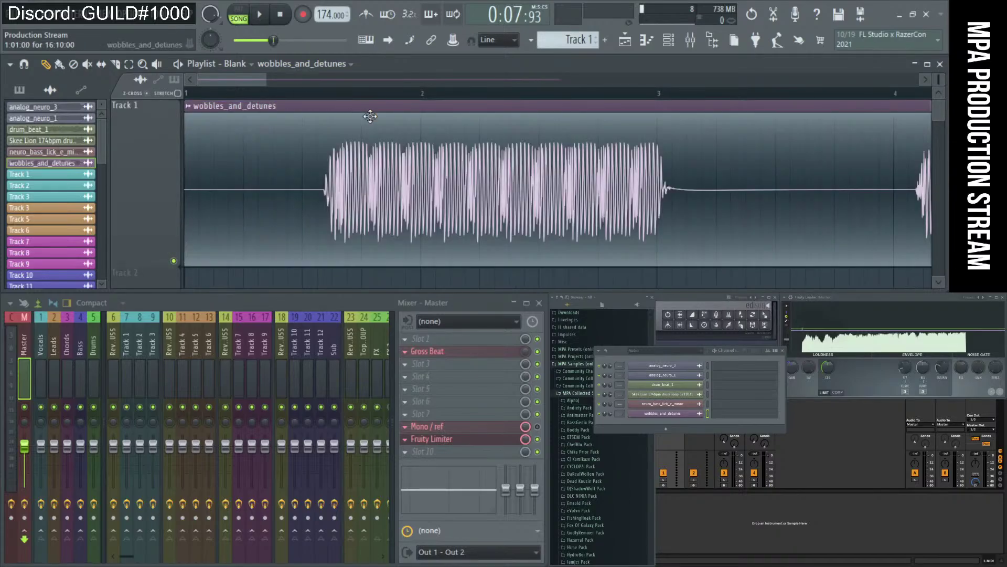
pyautogui.click(247, 95)
pyautogui.press('space')
pyautogui.scroll(-5, 257, 139)
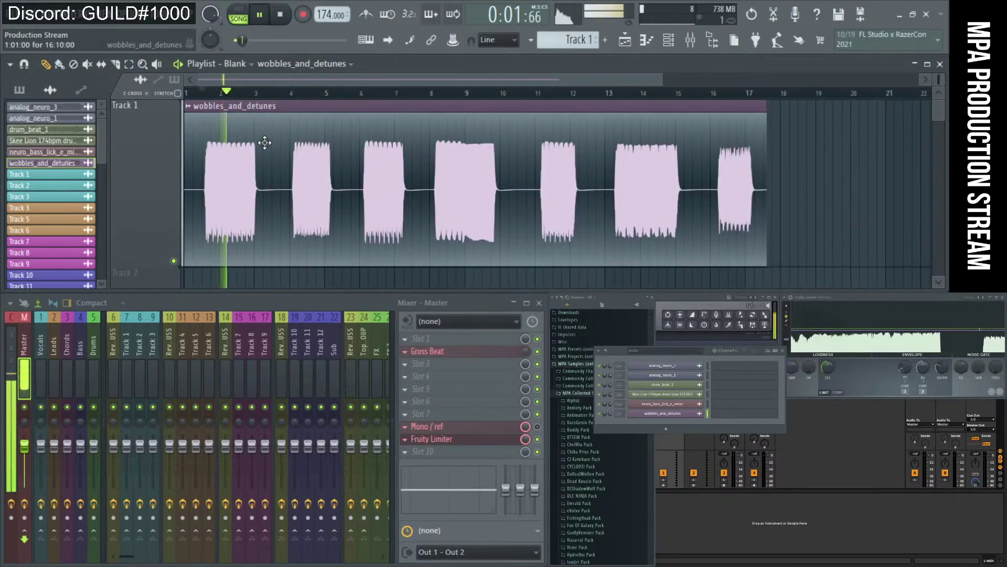
pyautogui.press('space')
# Slice off and delete the silence before the first wobble, and move the remaining wobbles_and_detunes clip to bar 1.
pyautogui.scroll(5, 265, 142)
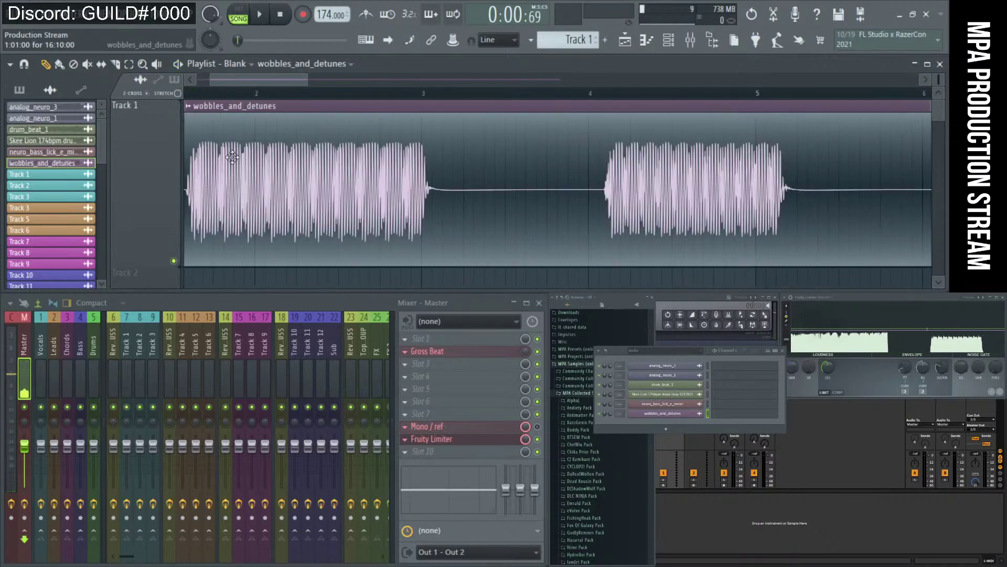
pyautogui.scroll(4, 290, 202)
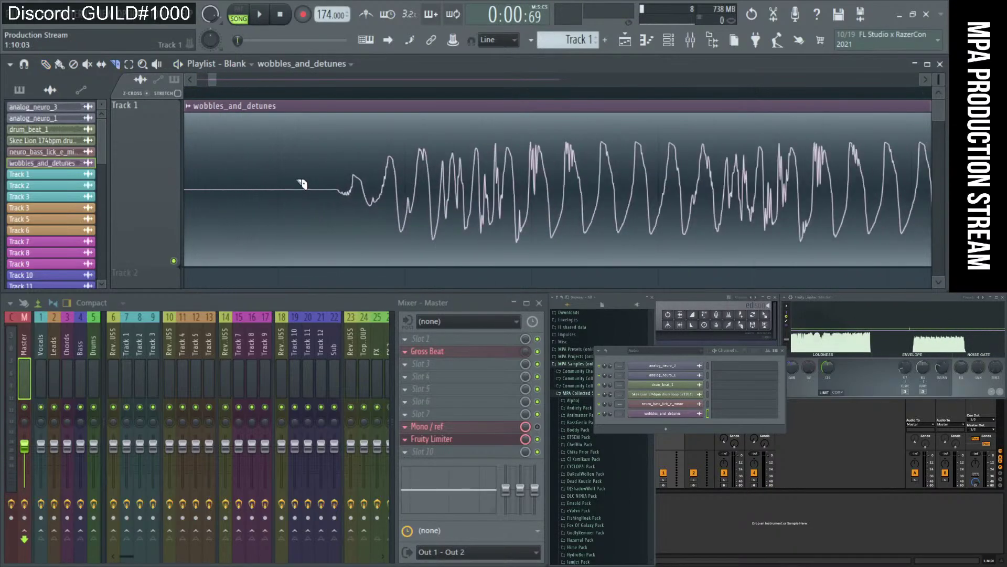
pyautogui.moveTo(338, 215); pyautogui.dragTo(342, 234)
pyautogui.rightClick(313, 209)
pyautogui.scroll(-5, 314, 209)
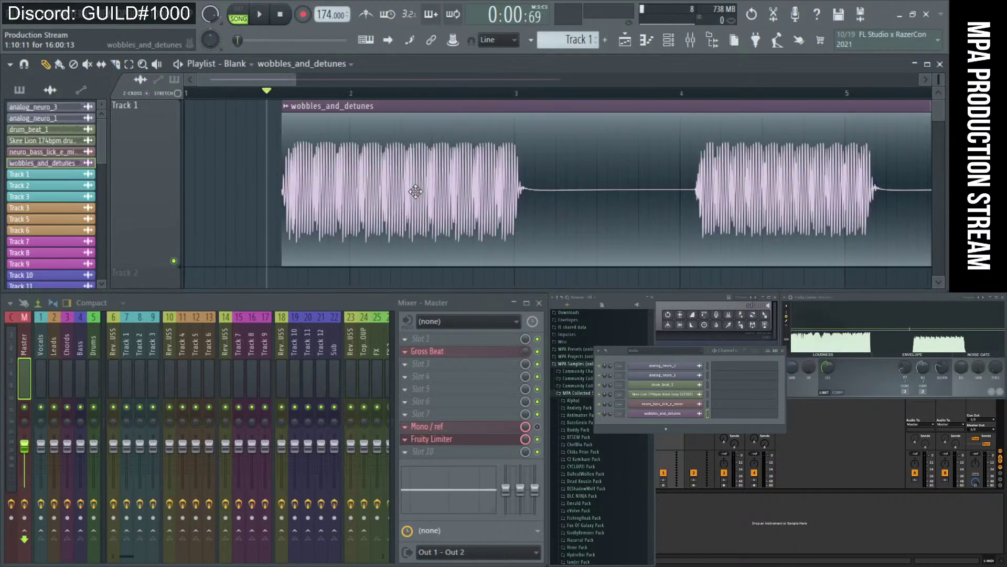
pyautogui.moveTo(457, 175); pyautogui.dragTo(196, 199)
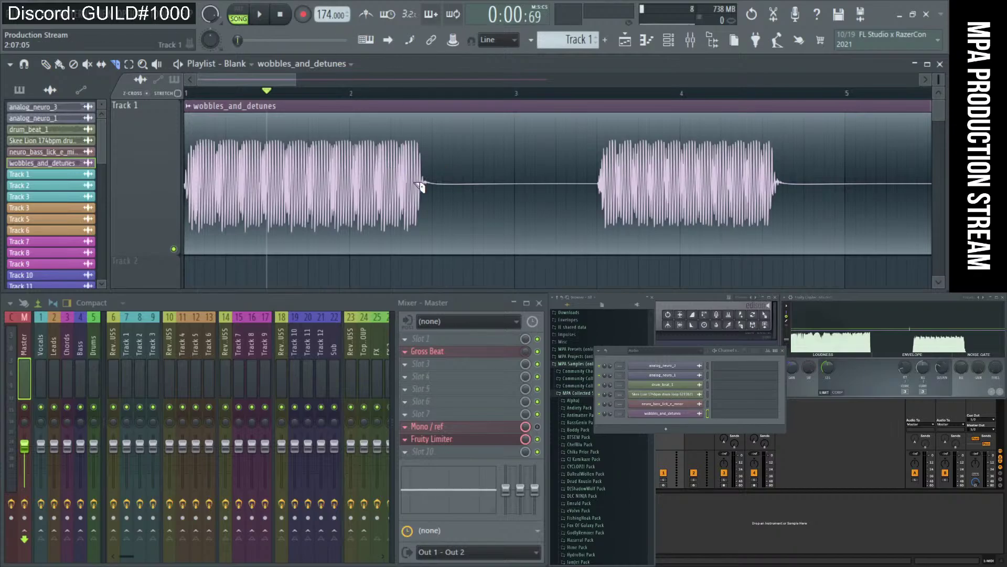
# Split off the first wobble at bar 3 on track 1 and place the rest, cut free of its leading silence, at the start of track 2.
pyautogui.moveTo(515, 126); pyautogui.dragTo(517, 259)
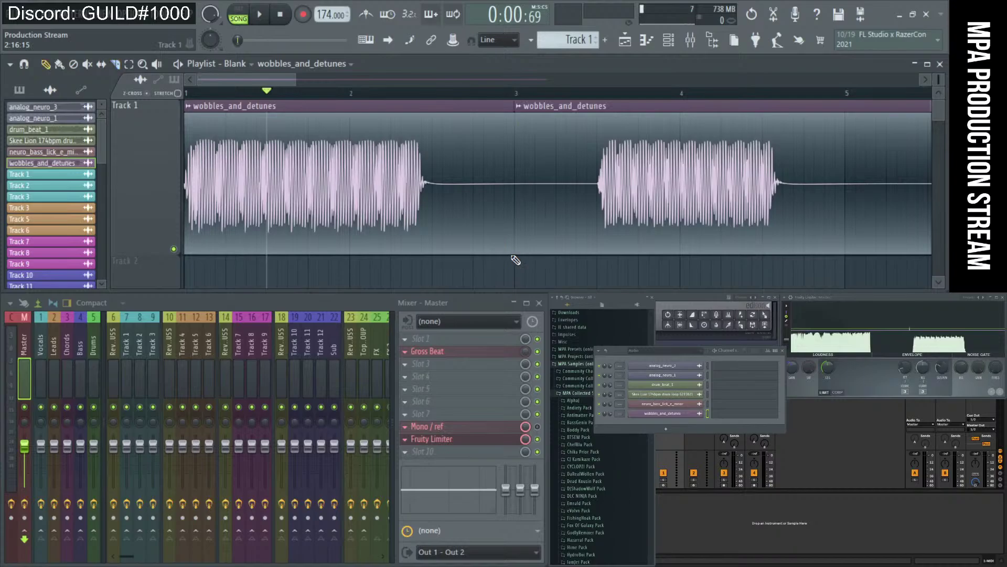
pyautogui.scroll(-2, 472, 194)
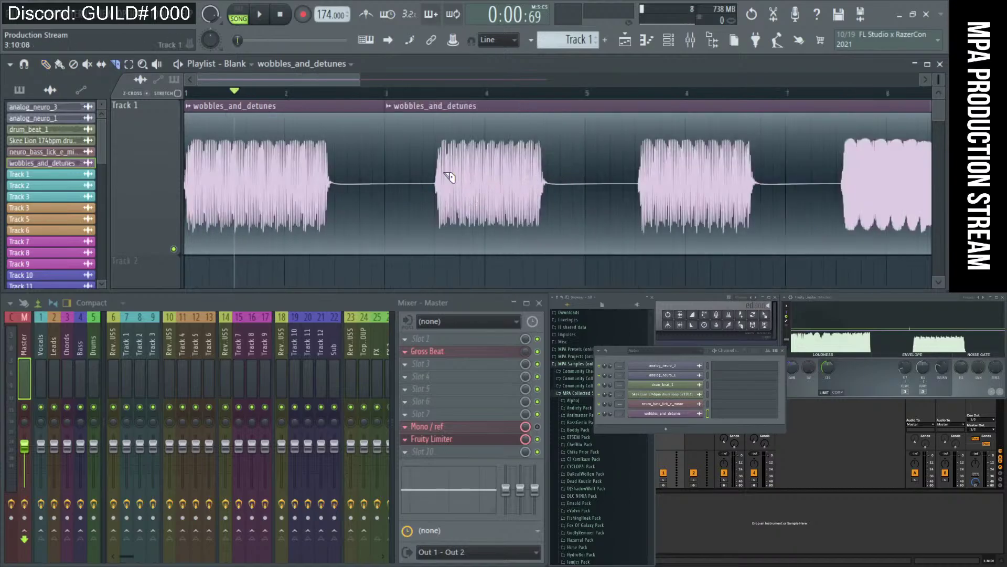
pyautogui.moveTo(440, 140); pyautogui.dragTo(439, 229)
pyautogui.scroll(5, 439, 230)
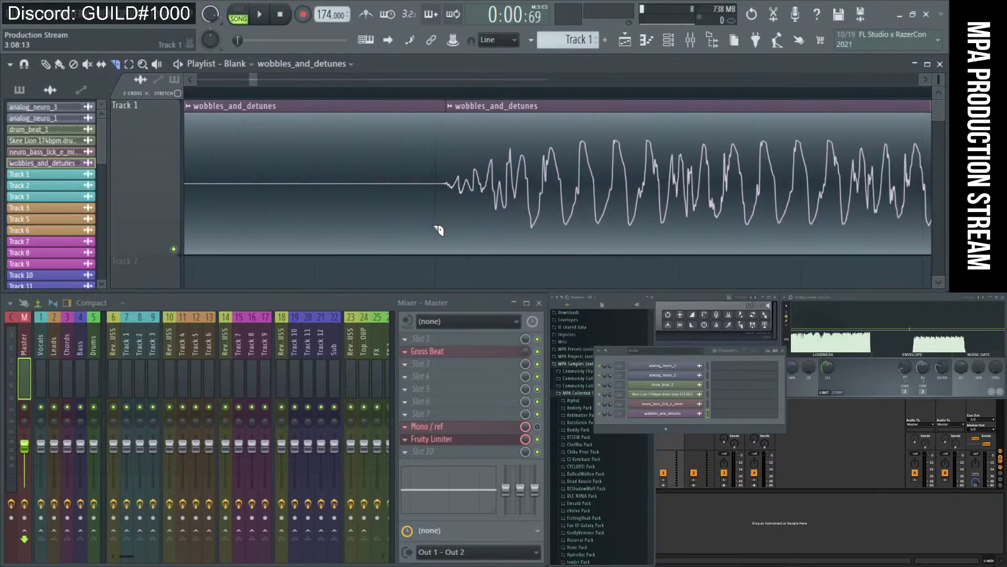
pyautogui.scroll(-4, 439, 229)
pyautogui.rightClick(383, 198)
pyautogui.scroll(-1, 385, 187)
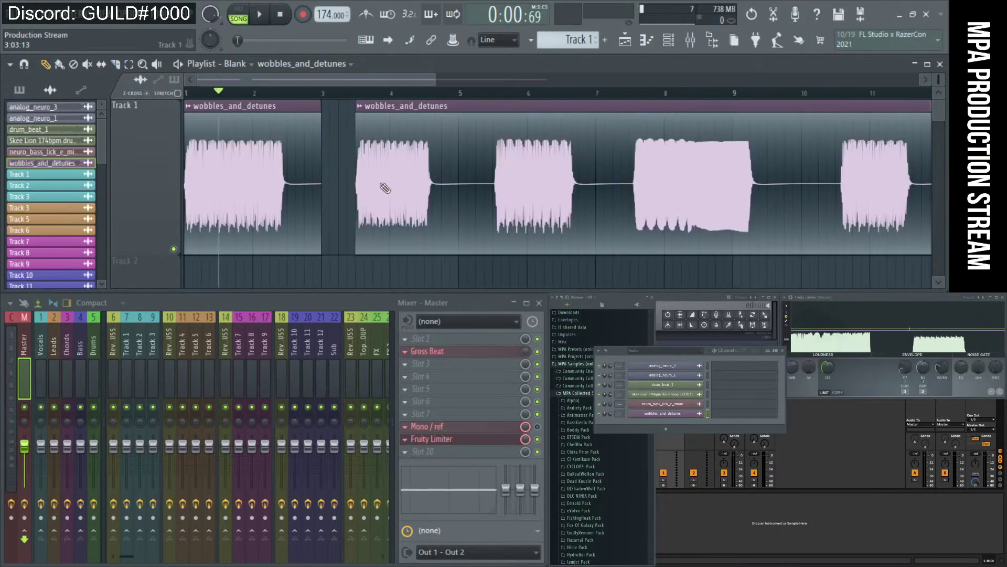
pyautogui.scroll(-1, 384, 187)
pyautogui.moveTo(436, 183); pyautogui.dragTo(281, 181)
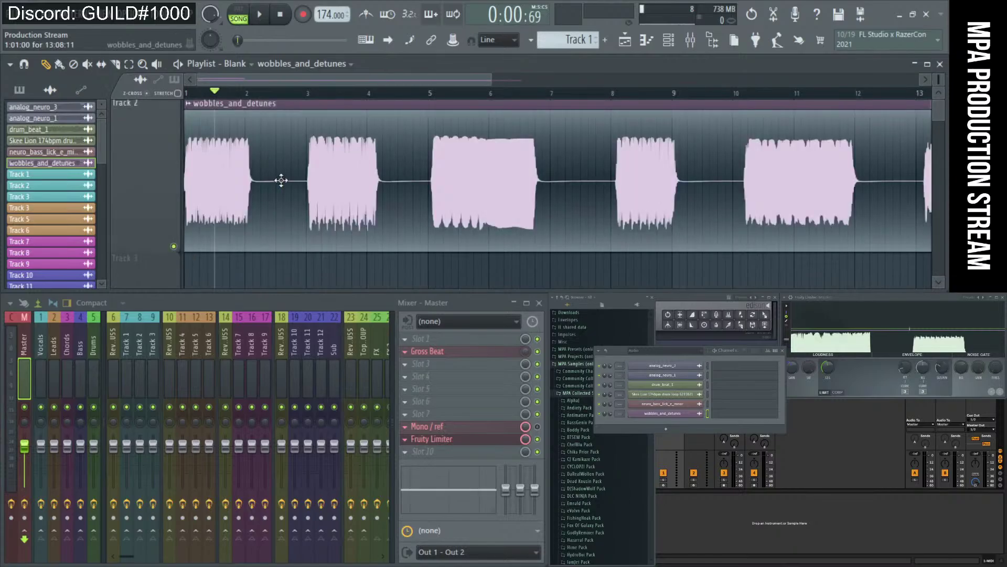
# Slice the track 2 clip before its second and third wobbles, and move the resulting pieces to the start of tracks 3 and 4.
pyautogui.scroll(-2, 282, 180)
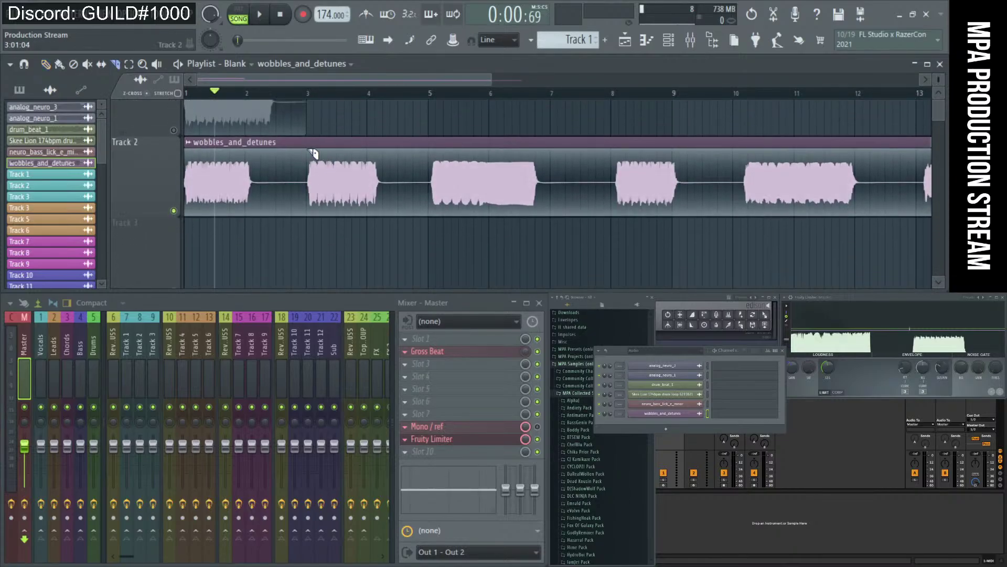
pyautogui.moveTo(311, 150); pyautogui.dragTo(310, 230)
pyautogui.moveTo(428, 145); pyautogui.dragTo(430, 225)
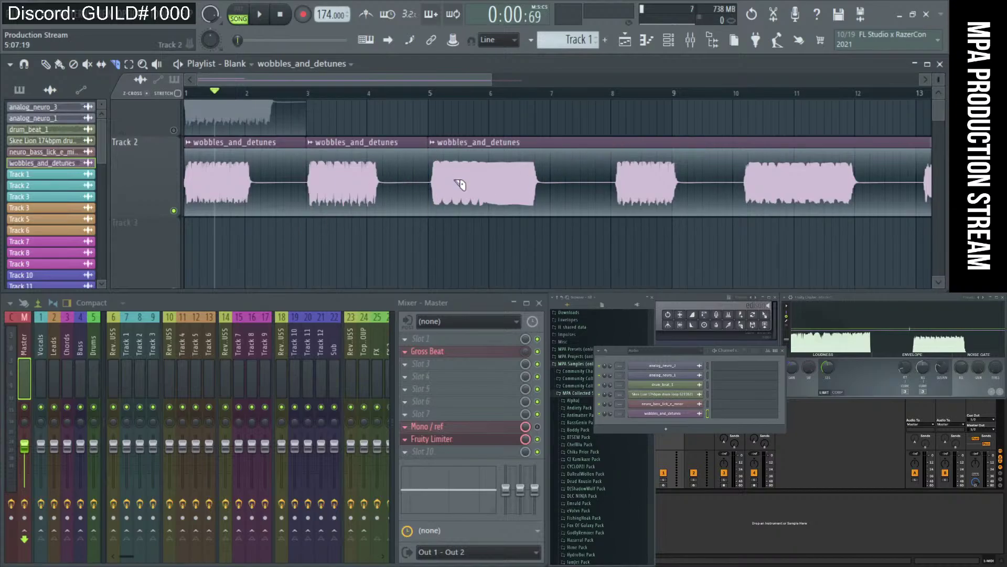
pyautogui.moveTo(333, 186); pyautogui.dragTo(183, 260)
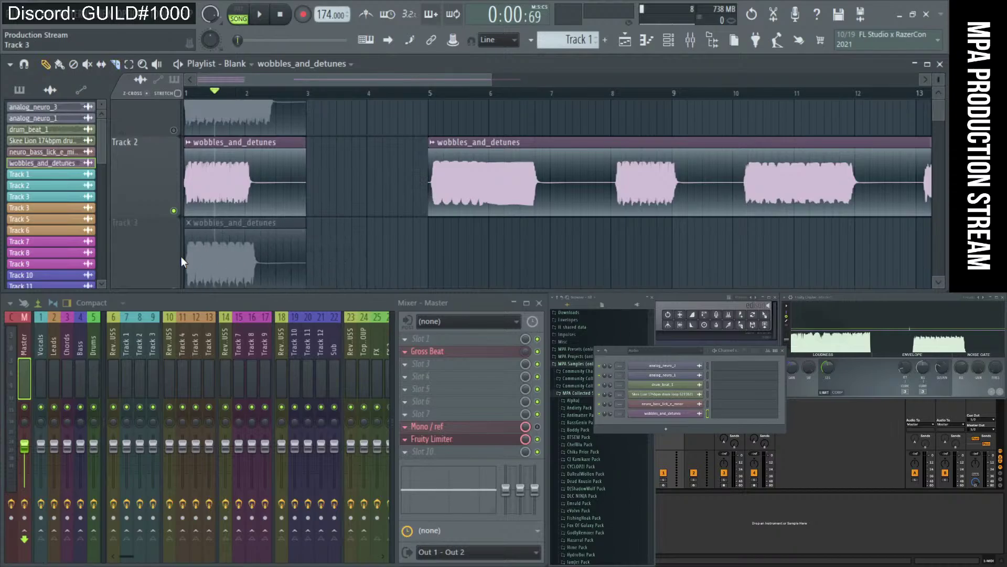
pyautogui.moveTo(470, 178); pyautogui.dragTo(255, 226)
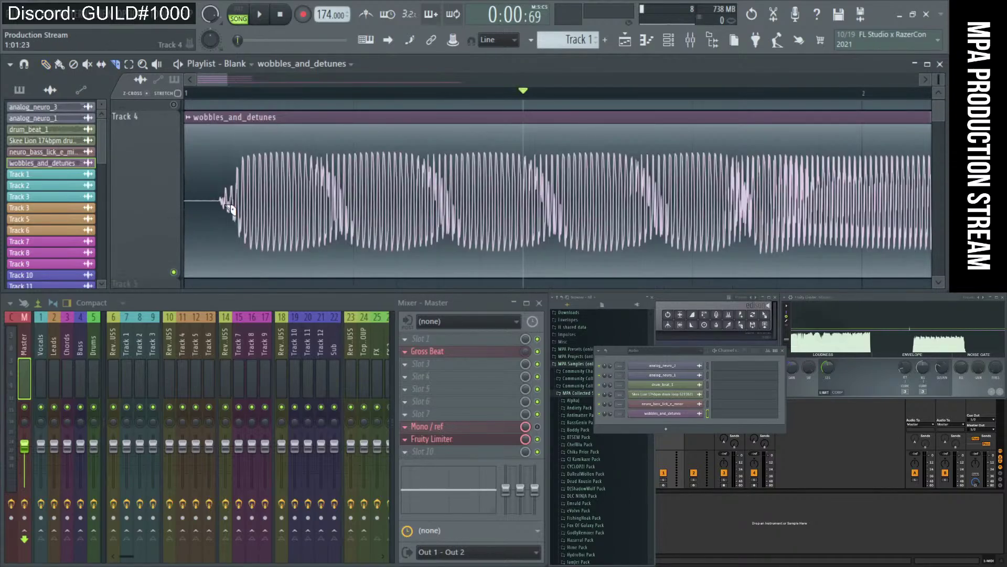
# Slice off and delete the short silence before the wobble on track 4, and move the remaining clip to bar 1.
pyautogui.scroll(3, 218, 190)
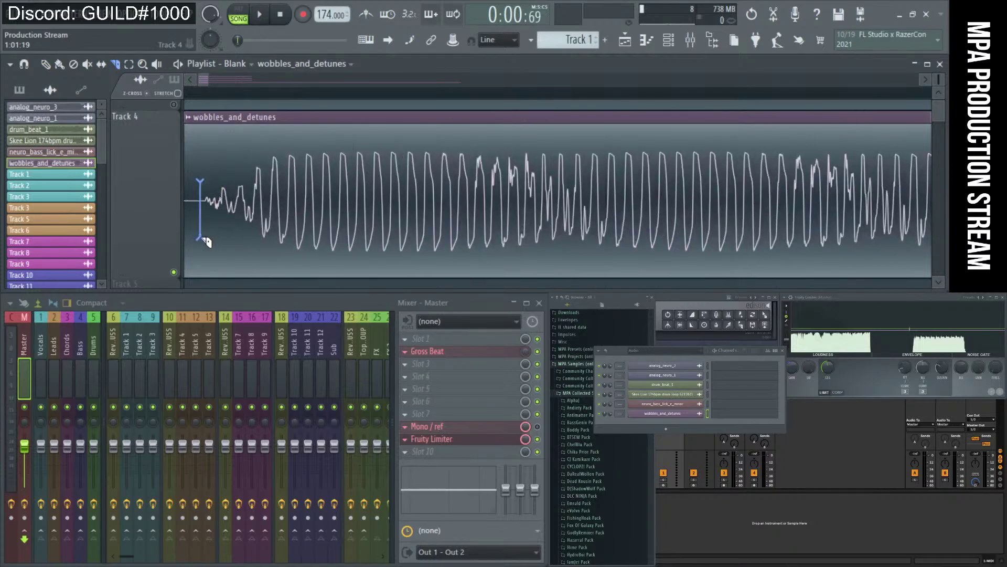
pyautogui.scroll(-4, 212, 220)
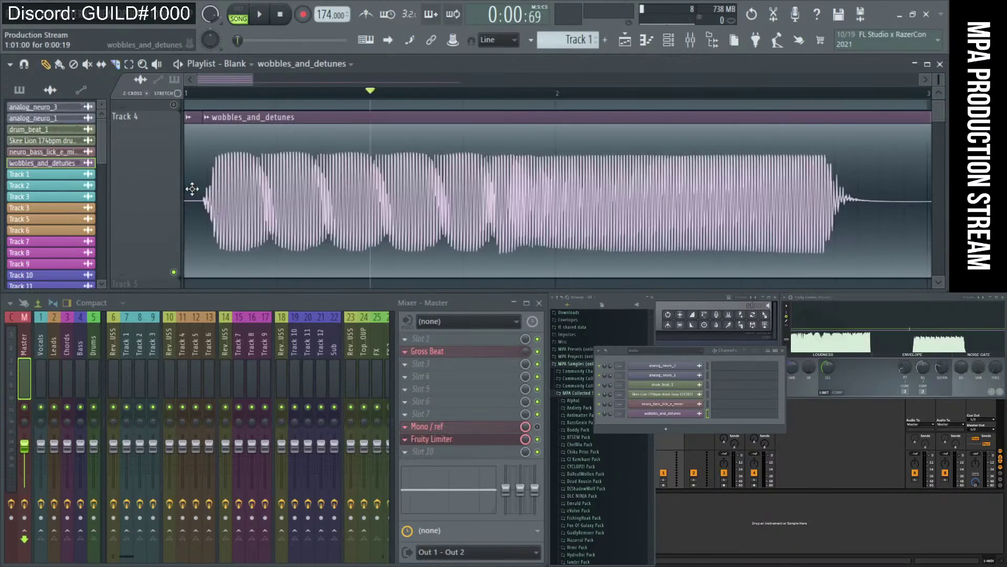
pyautogui.scroll(-2, 391, 167)
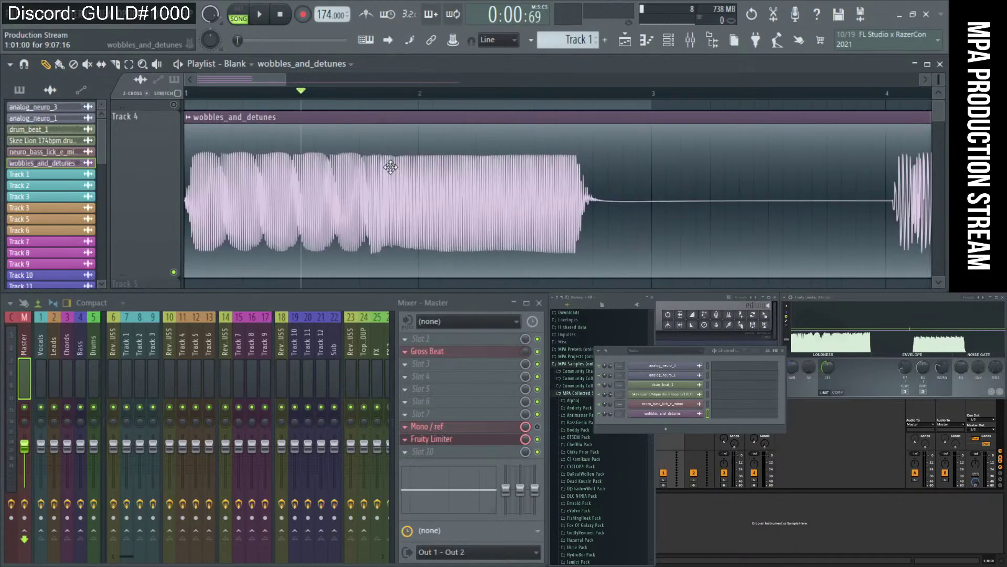
# Split the track 4 clip at bar 3, place the remaining wobbles without leading silence at the start of track 5, and enable that track.
pyautogui.scroll(-2, 391, 167)
pyautogui.moveTo(659, 164); pyautogui.dragTo(659, 232)
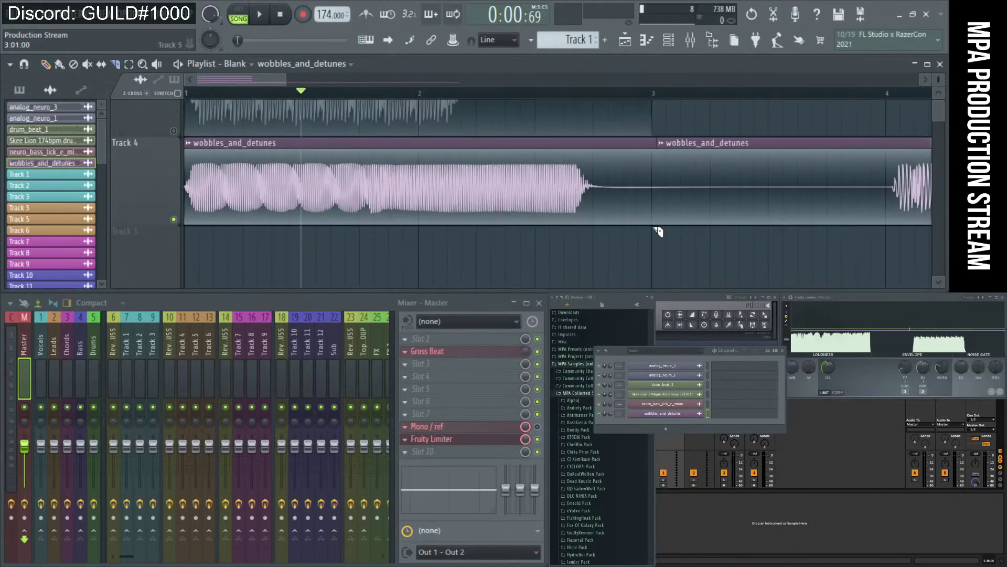
pyautogui.press('p')
pyautogui.scroll(-1, 707, 190)
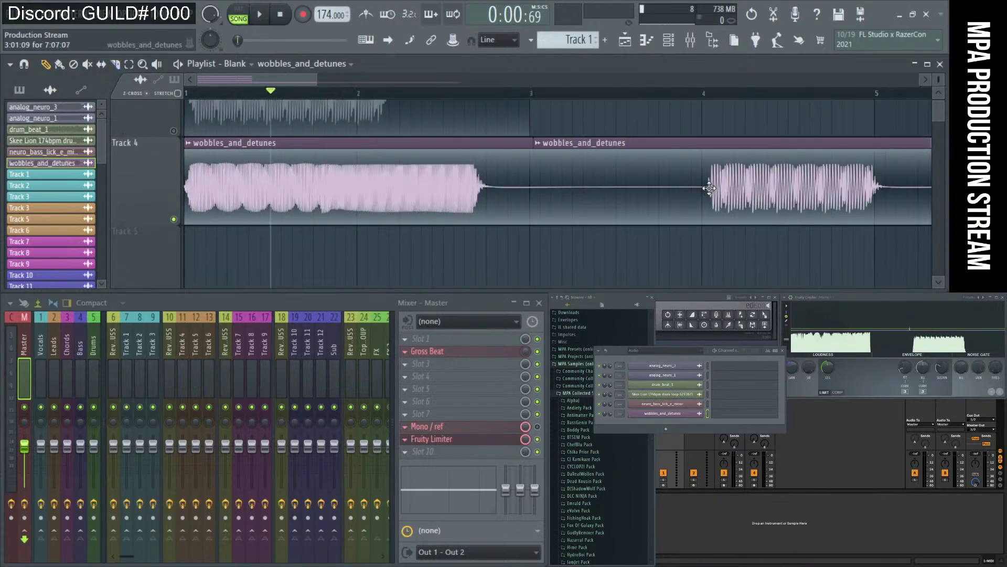
pyautogui.moveTo(707, 190); pyautogui.dragTo(238, 257)
pyautogui.scroll(-1, 362, 262)
pyautogui.scroll(-3, 238, 258)
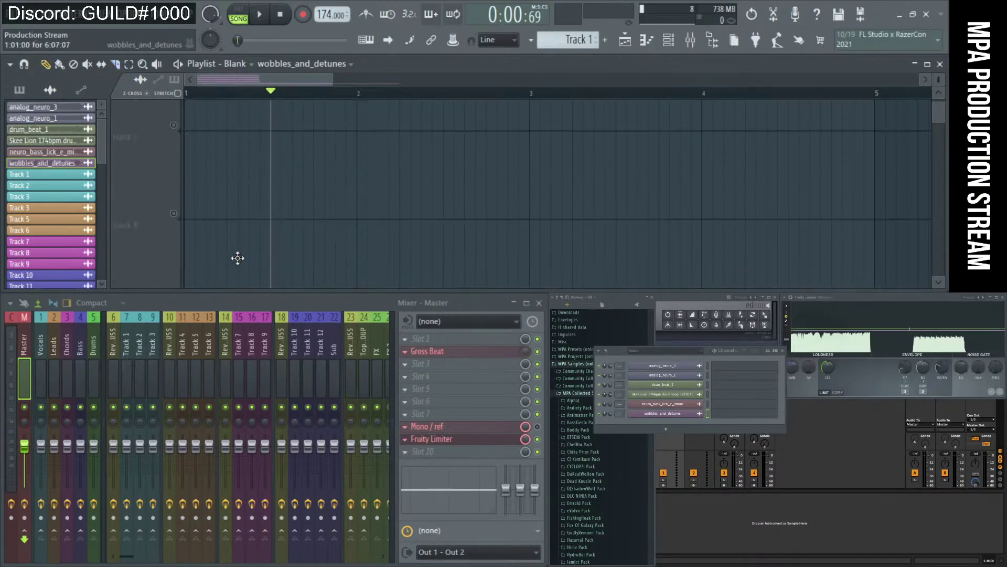
pyautogui.scroll(4, 236, 256)
pyautogui.click(185, 268)
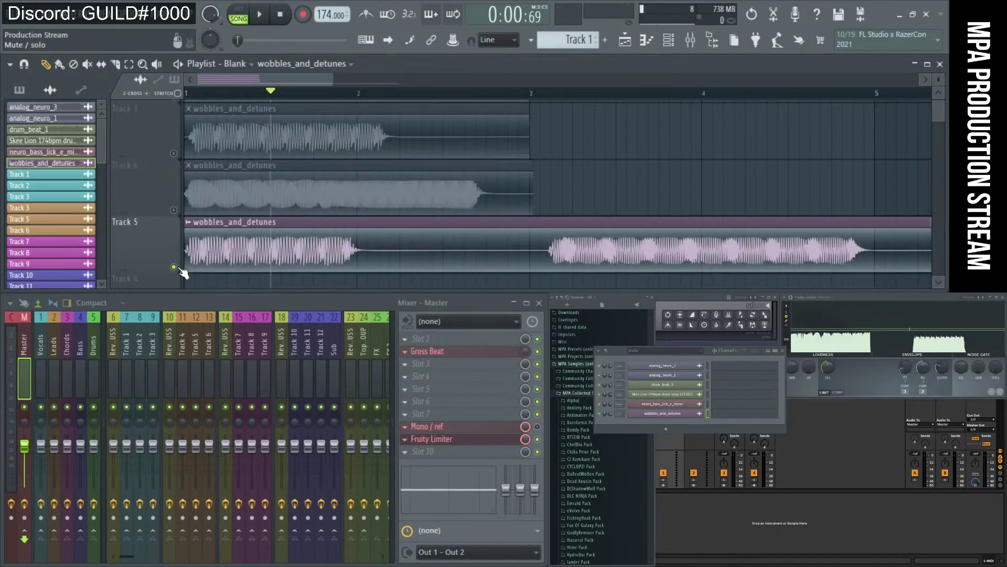
# Split the track 5 clip at bar 3 and place the remaining wobbles, cut free of their leading silence, at the start of track 6.
pyautogui.scroll(-1, 270, 243)
pyautogui.moveTo(533, 180); pyautogui.dragTo(184, 273)
pyautogui.scroll(4, 183, 266)
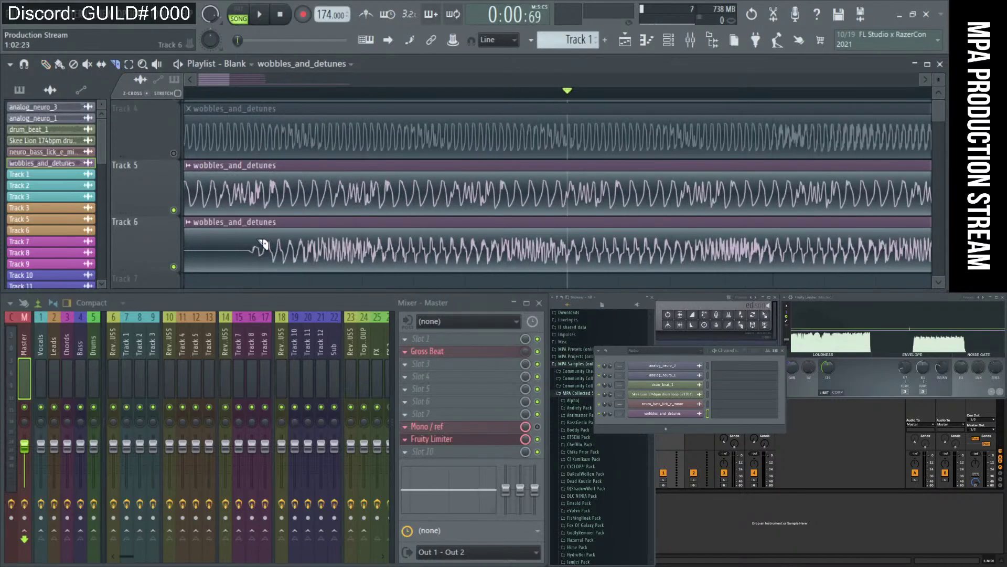
pyautogui.scroll(2, 263, 245)
pyautogui.moveTo(233, 237); pyautogui.dragTo(236, 267)
pyautogui.rightClick(215, 247)
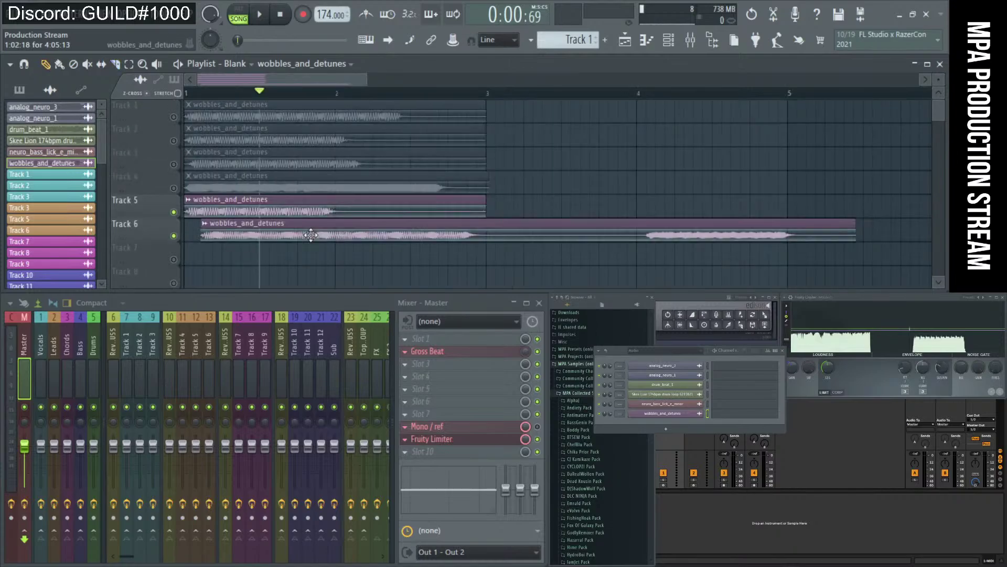
pyautogui.scroll(-4, 293, 242)
pyautogui.moveTo(336, 229); pyautogui.dragTo(304, 227)
# Split the track 6 clip just past bar 3 and place the last wobble, cut free of its leading silence, at the start of track 7.
pyautogui.moveTo(490, 222); pyautogui.dragTo(490, 257)
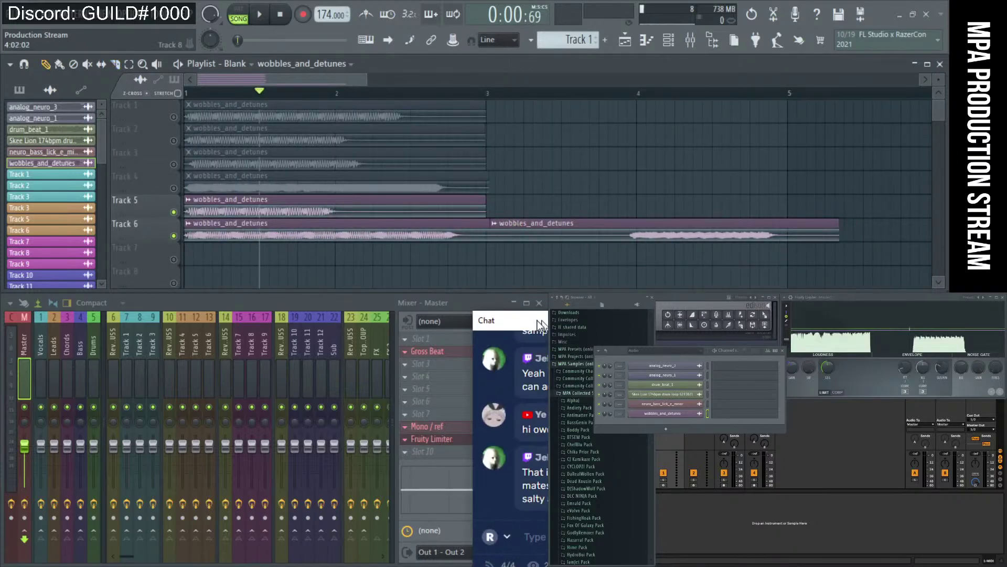
pyautogui.moveTo(657, 234); pyautogui.dragTo(338, 257)
pyautogui.scroll(4, 337, 257)
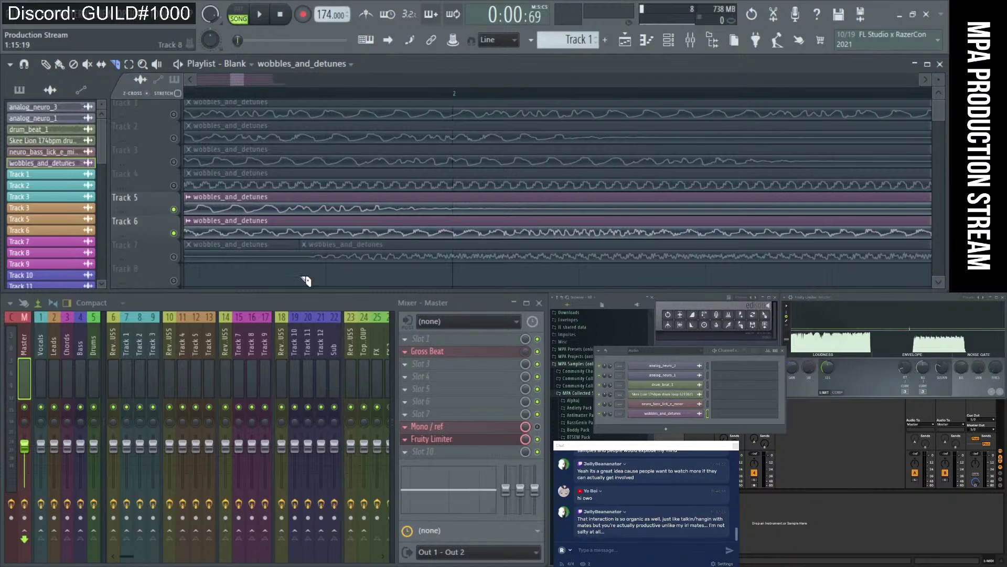
pyautogui.scroll(-5, 308, 273)
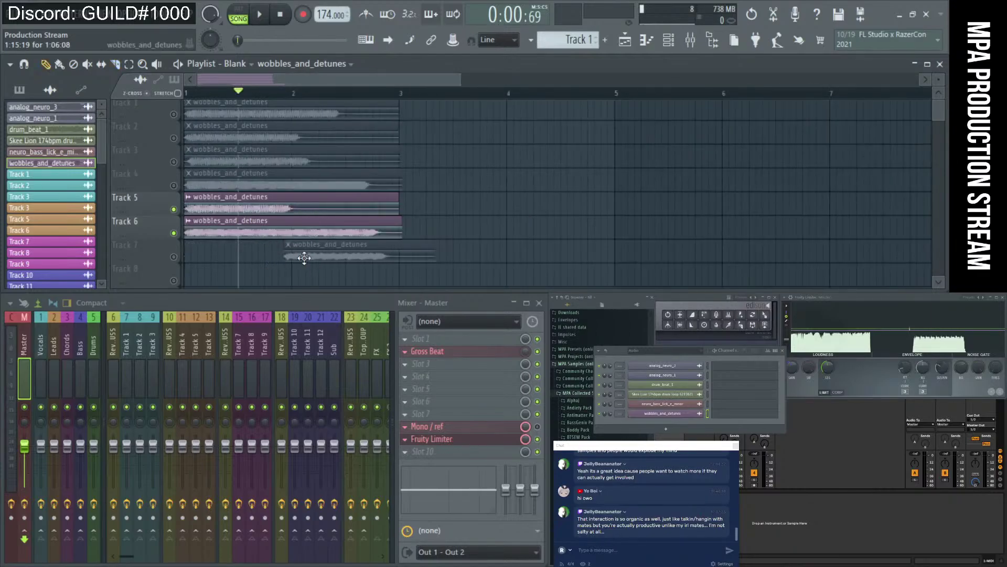
pyautogui.scroll(5, 187, 274)
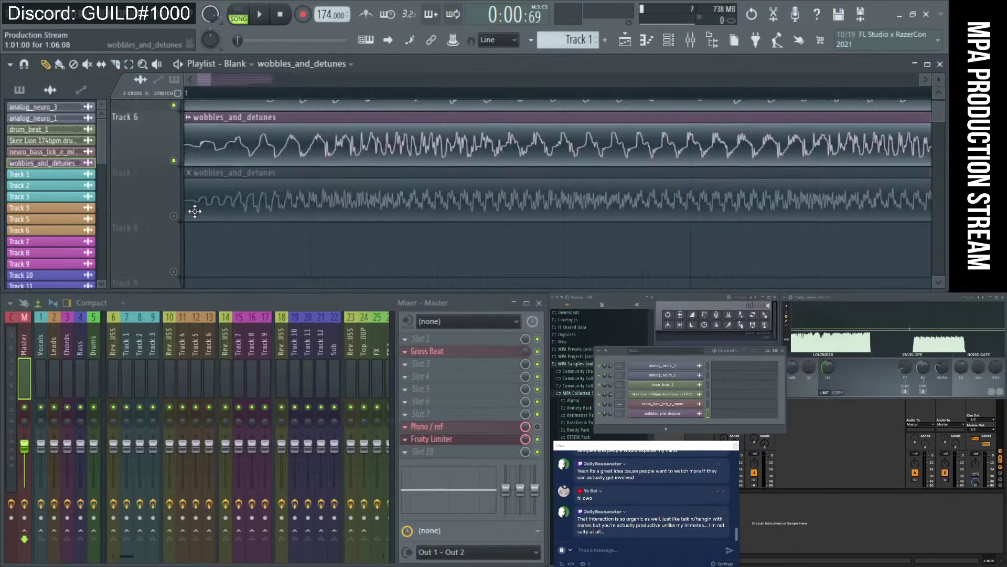
pyautogui.scroll(-1, 178, 200)
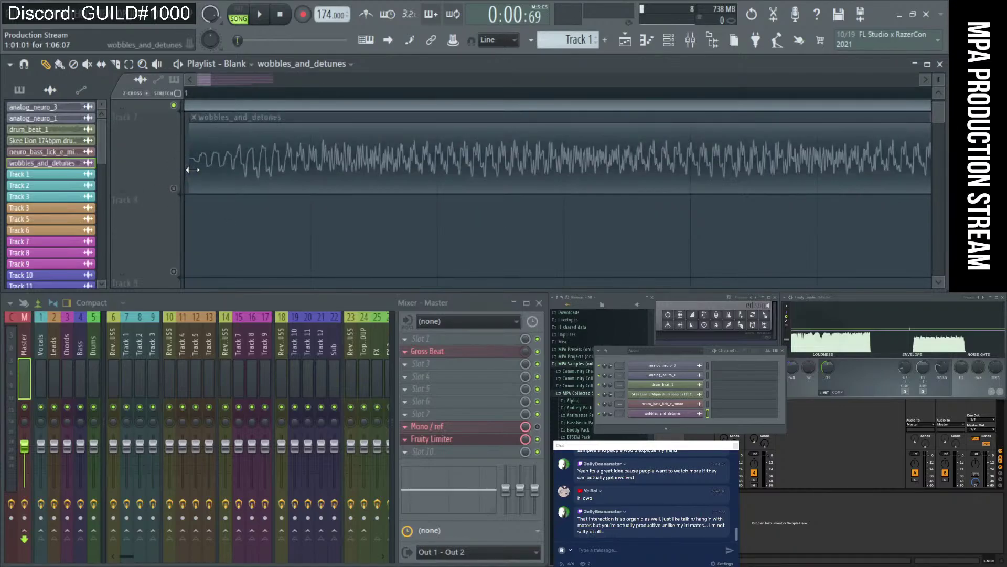
pyautogui.scroll(-2, 195, 167)
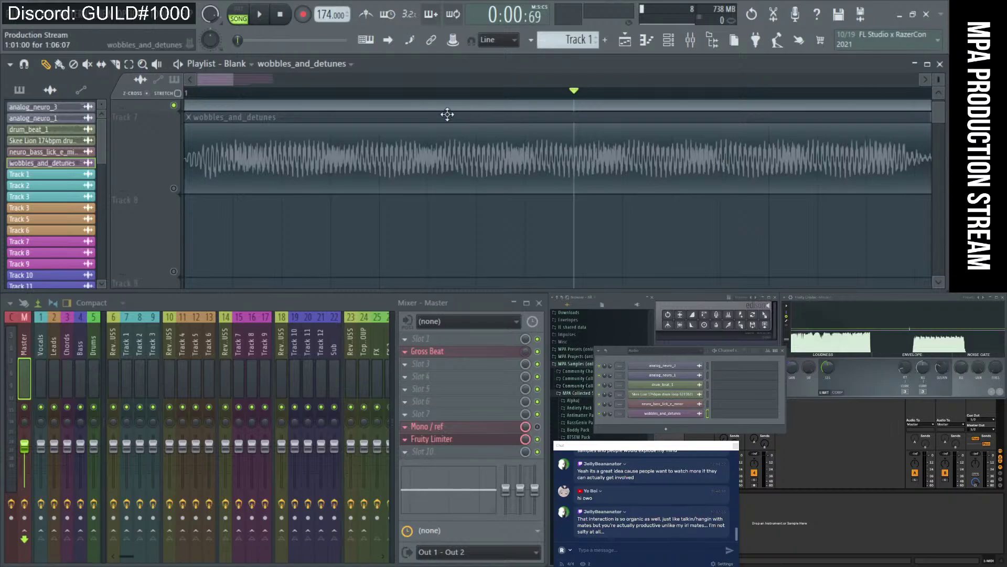
pyautogui.scroll(-3, 235, 83)
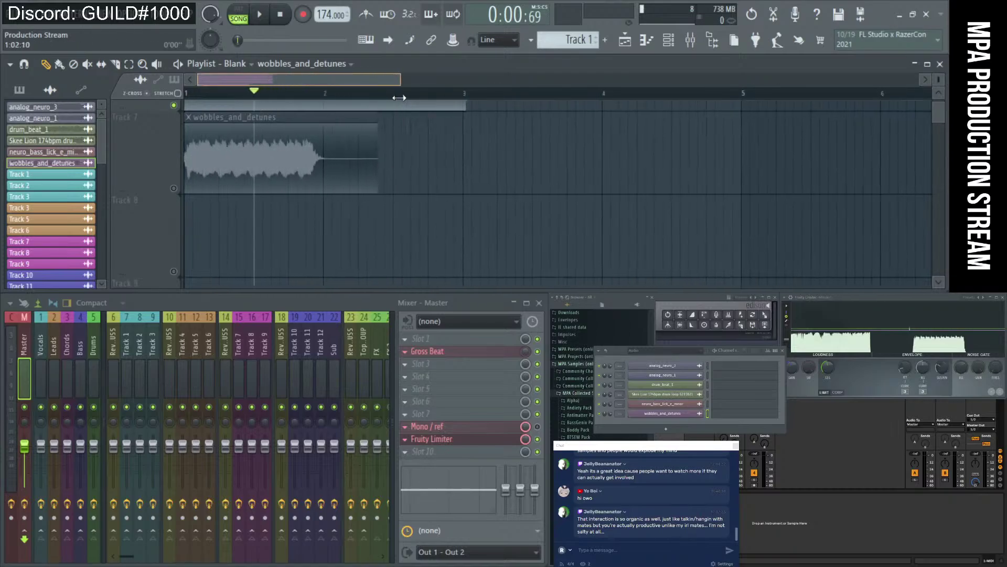
# Make the clips on tracks 2, 3, 4 and 6 end exactly at bar 3, slicing off and deleting the excess on tracks 4 and 6.
pyautogui.scroll(-5, 396, 159)
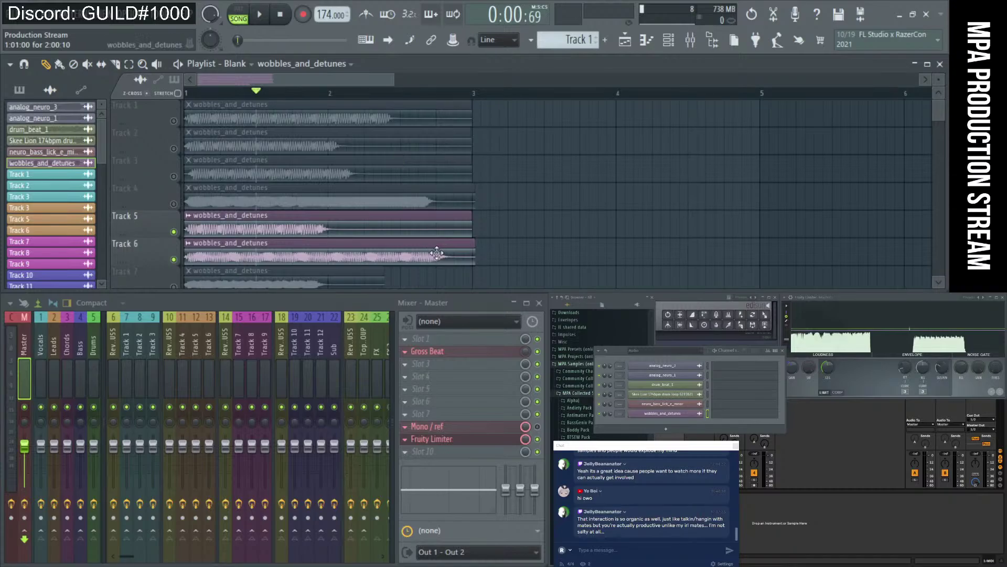
pyautogui.scroll(5, 479, 282)
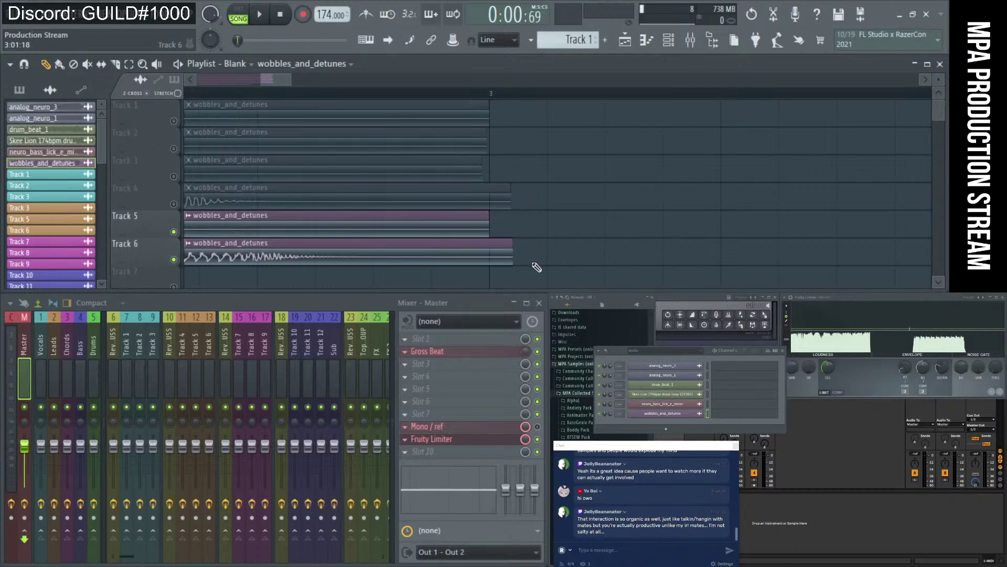
pyautogui.moveTo(512, 246)
pyautogui.mouseDown()
pyautogui.moveTo(494, 254)
pyautogui.moveTo(515, 258)
pyautogui.mouseUp()
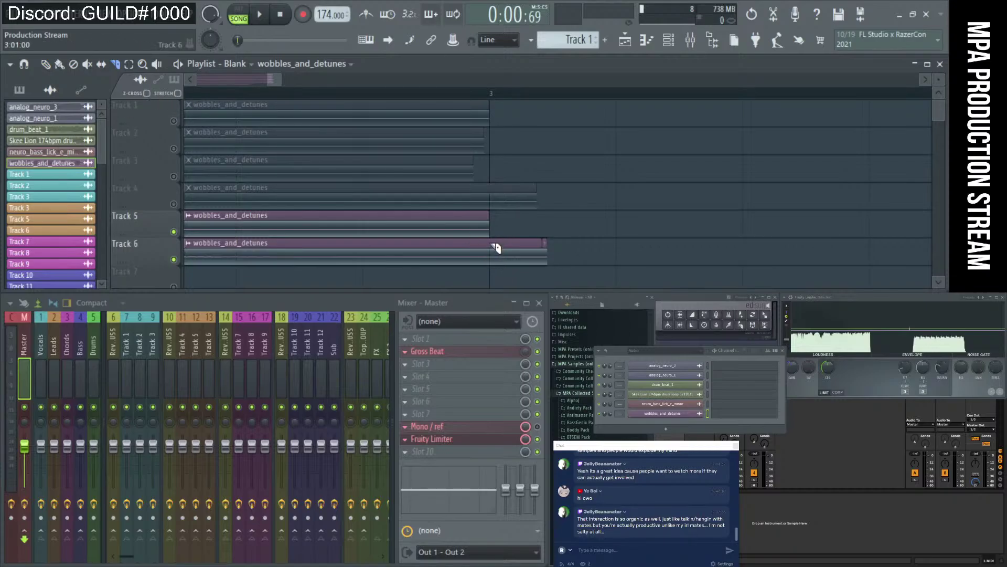
pyautogui.click(491, 247)
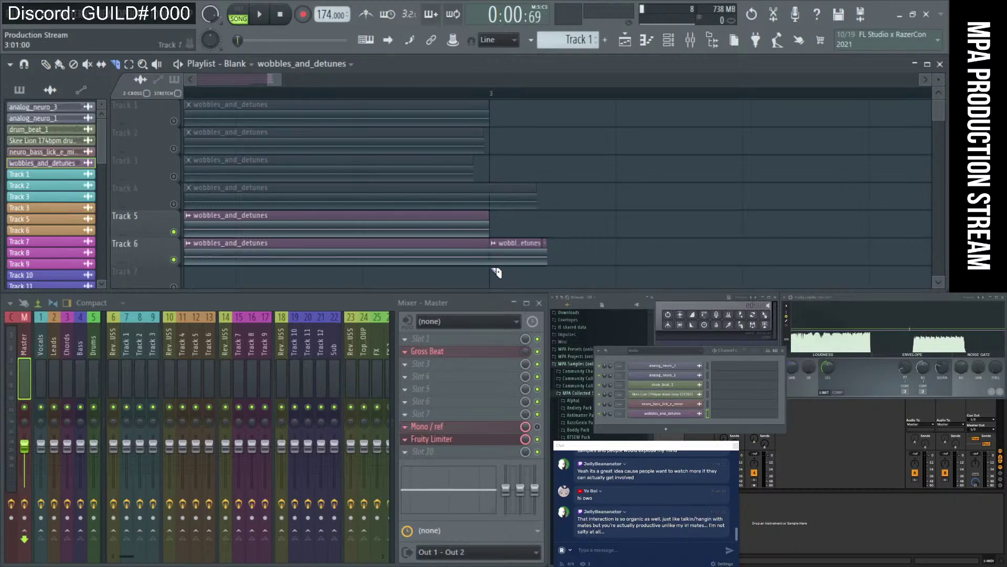
pyautogui.click(490, 197)
pyautogui.press('p')
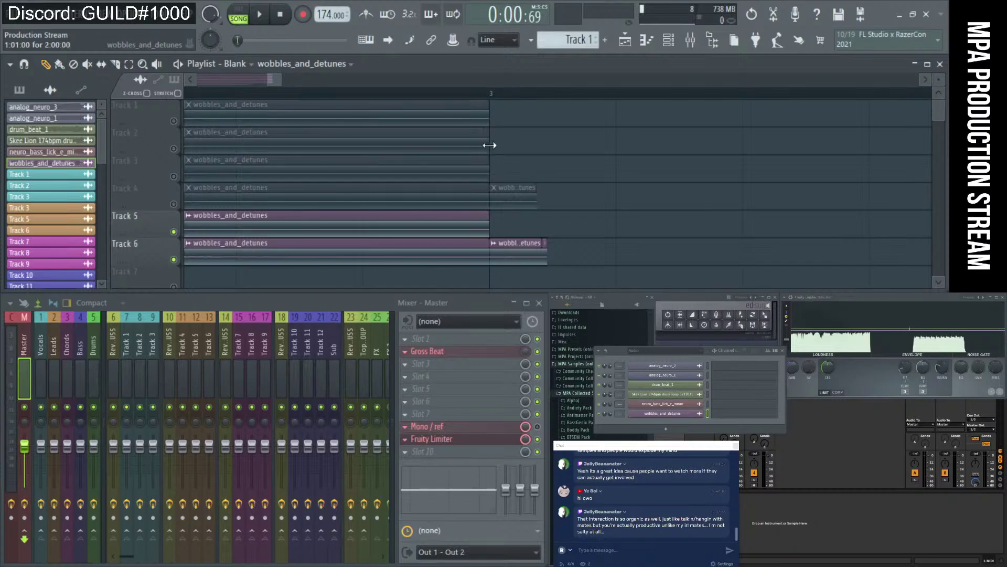
pyautogui.rightClick(507, 200)
pyautogui.rightClick(526, 253)
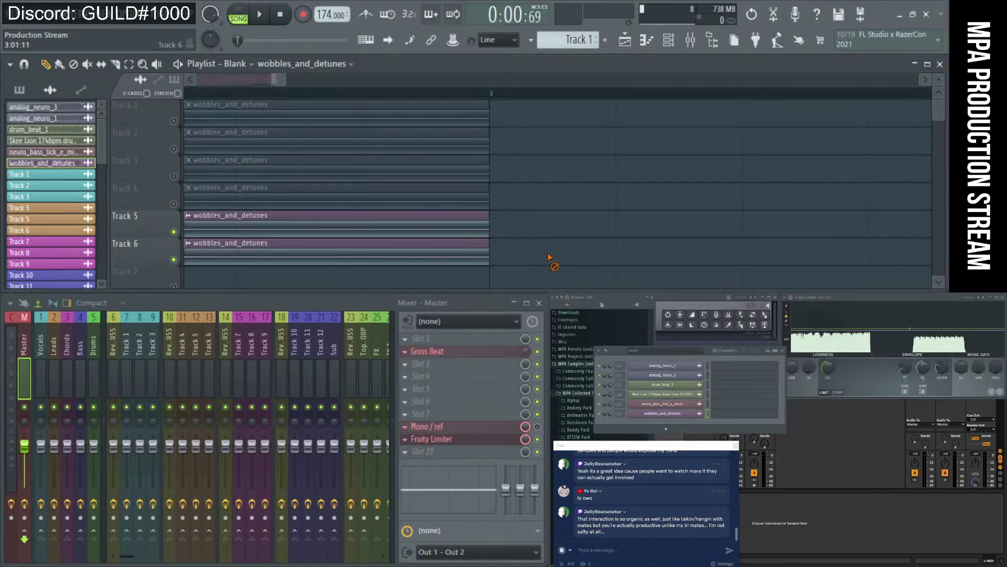
pyautogui.scroll(-3, 550, 248)
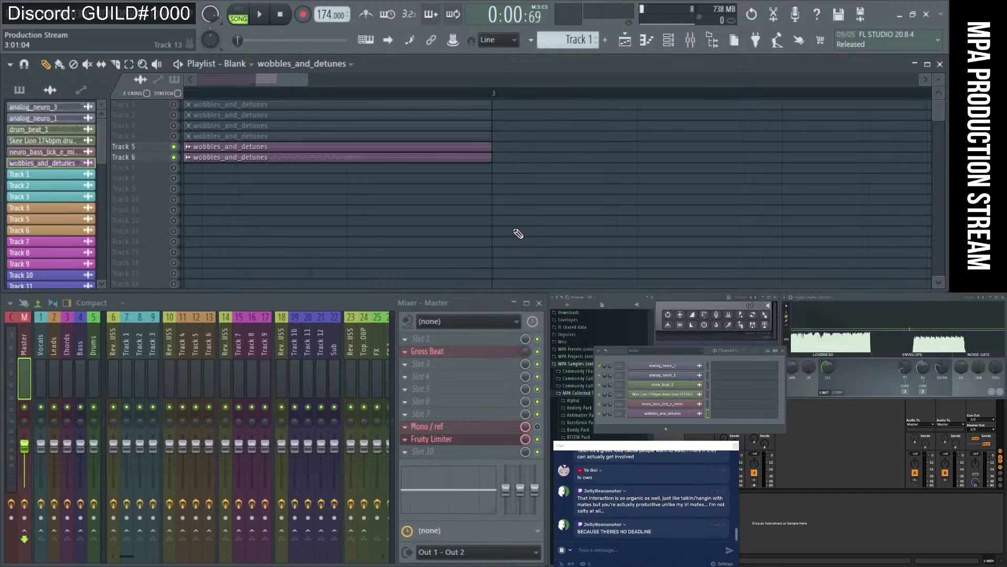
pyautogui.scroll(5, 518, 233)
pyautogui.scroll(-1, 518, 233)
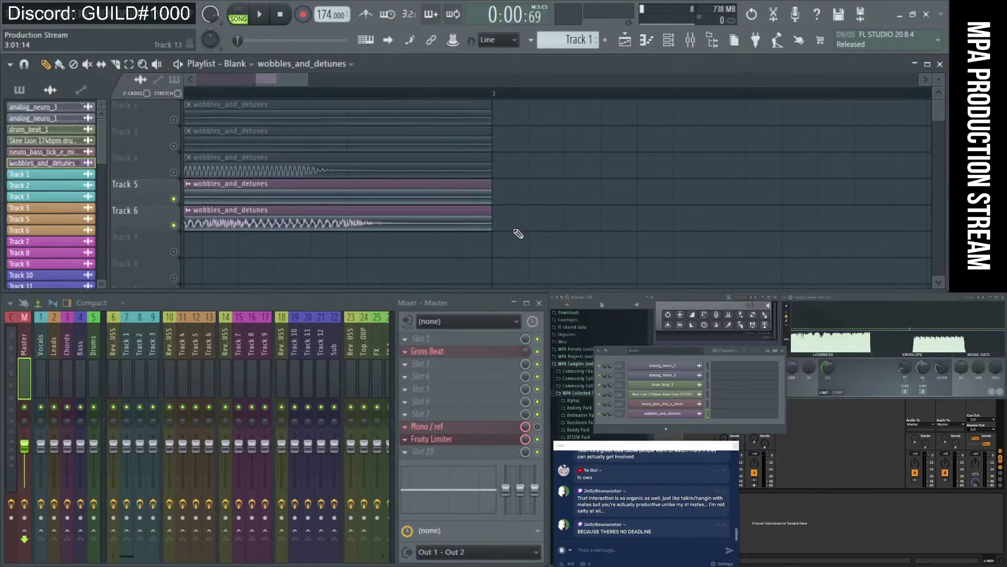
pyautogui.scroll(-1, 518, 233)
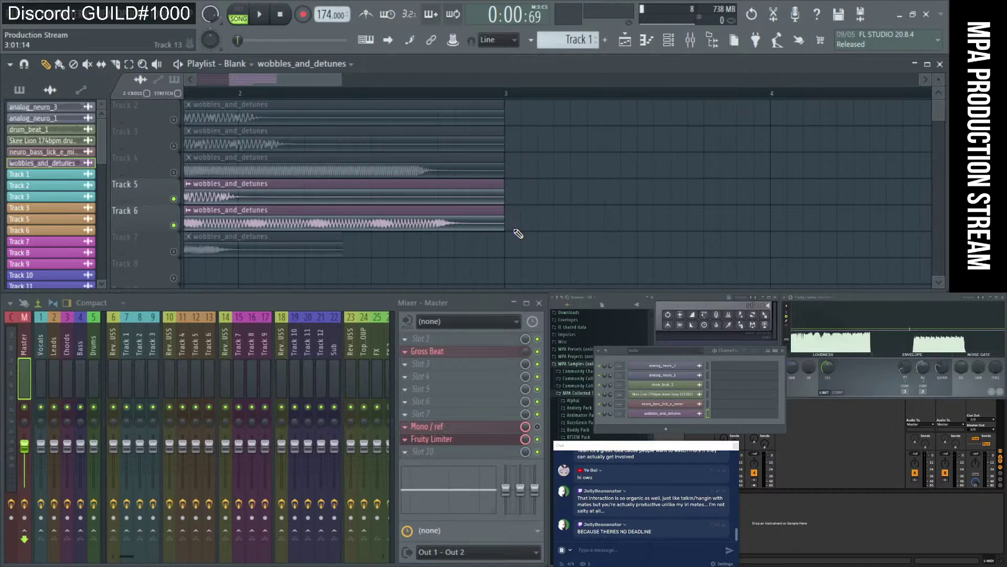
pyautogui.scroll(1, 518, 233)
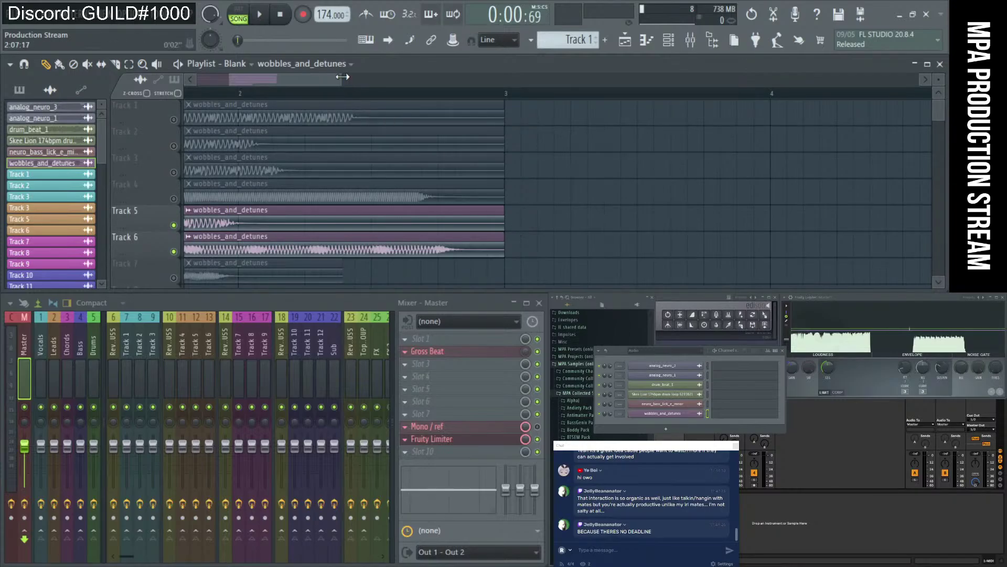
# Enable track 7 and mute tracks 5 and 6 in the playlist.
pyautogui.moveTo(343, 80); pyautogui.dragTo(285, 83)
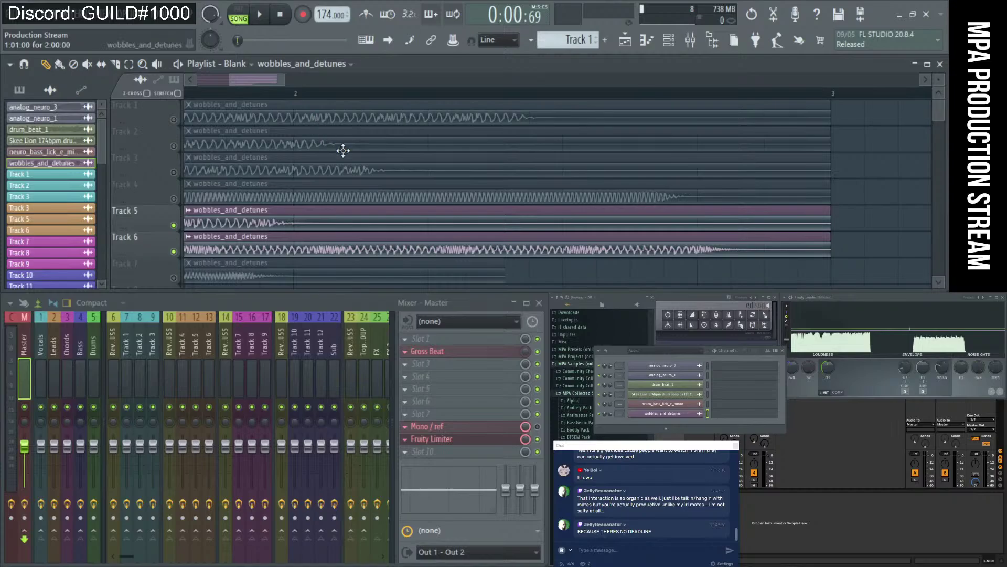
pyautogui.scroll(-2, 342, 150)
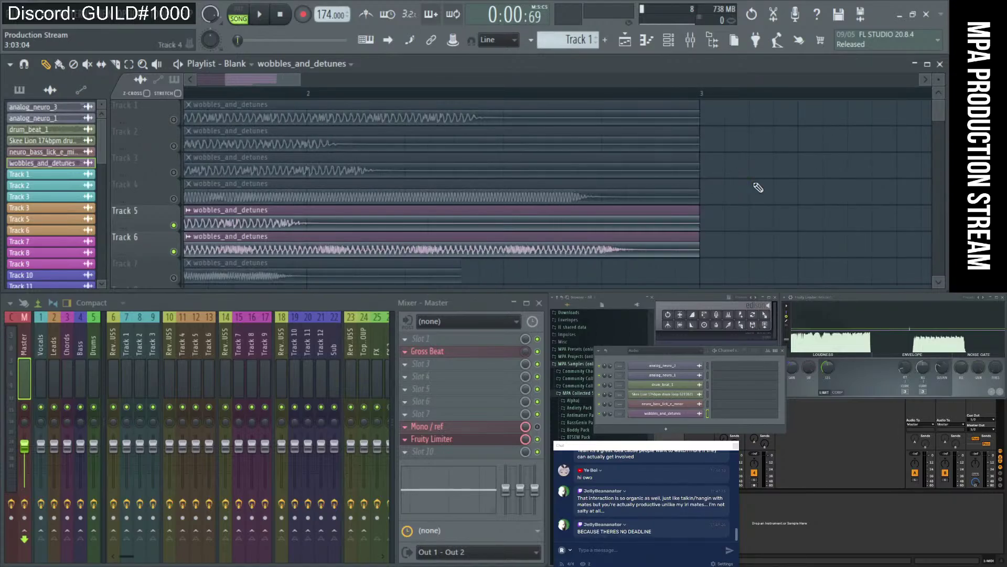
pyautogui.click(174, 278)
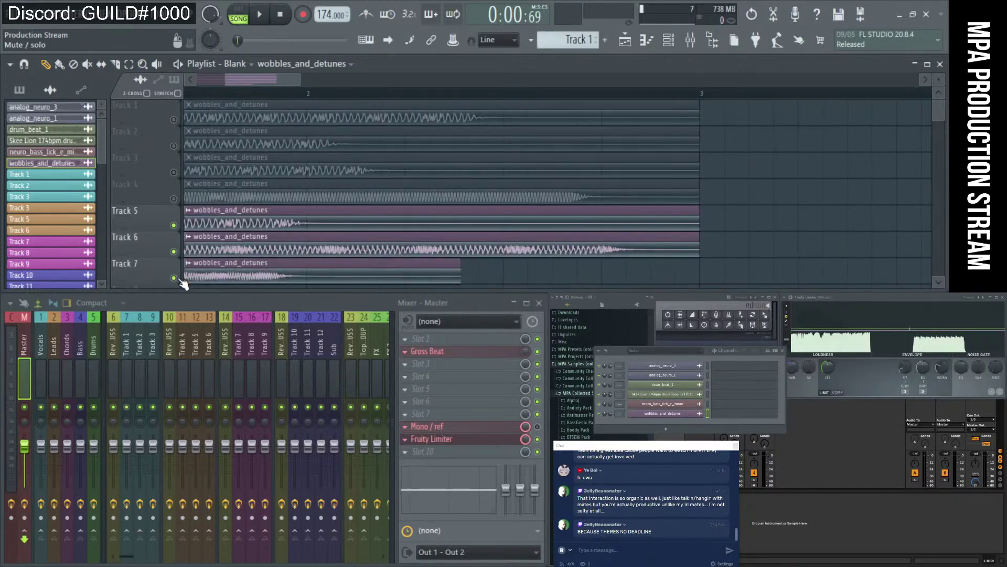
pyautogui.click(174, 252)
pyautogui.click(174, 225)
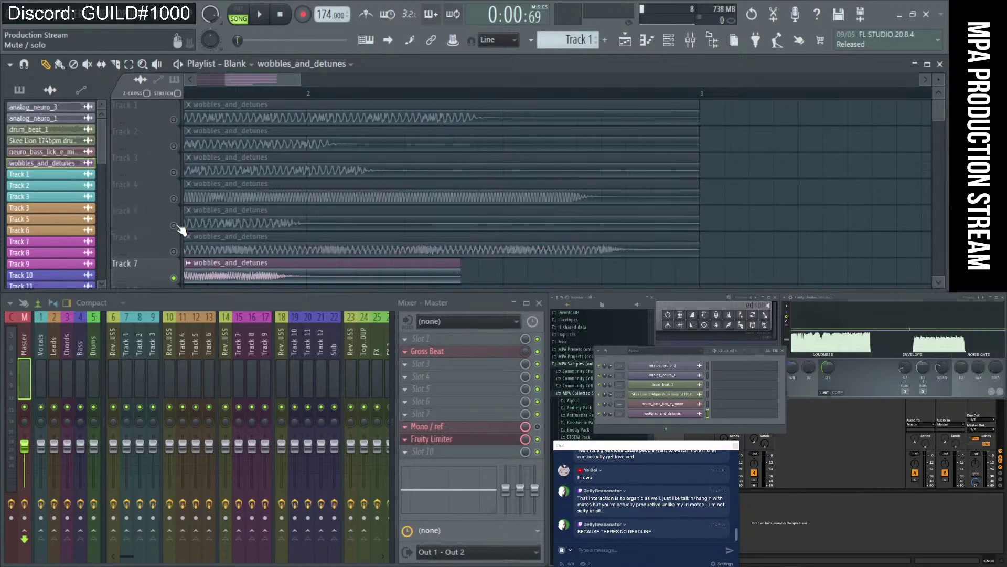
# Duplicate the track 7 wobble clip at bar 2 and cut off the copy's excess so it ends at bar 3.
pyautogui.moveTo(247, 282); pyautogui.dragTo(455, 256)
pyautogui.scroll(-2, 556, 210)
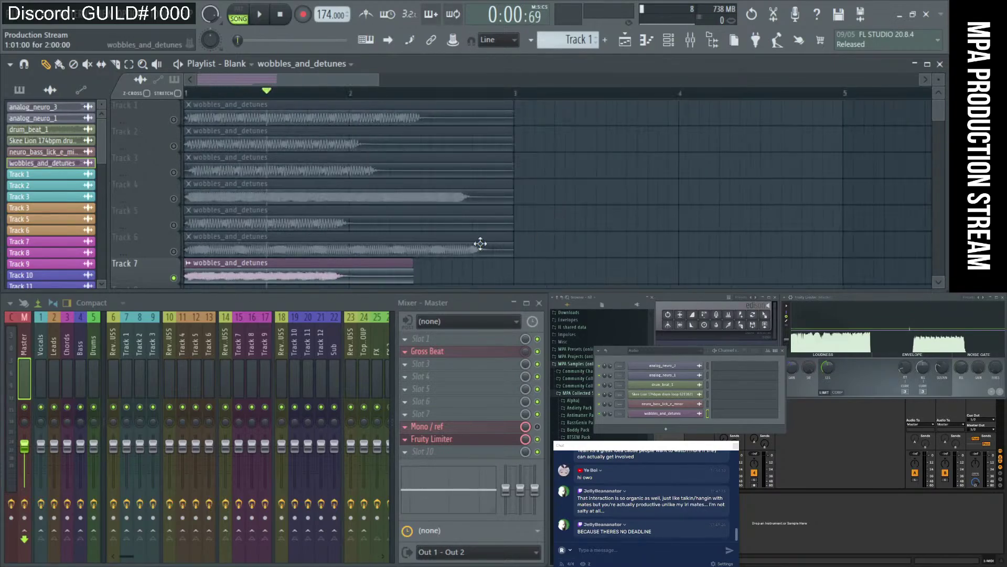
pyautogui.moveTo(265, 265); pyautogui.dragTo(428, 263)
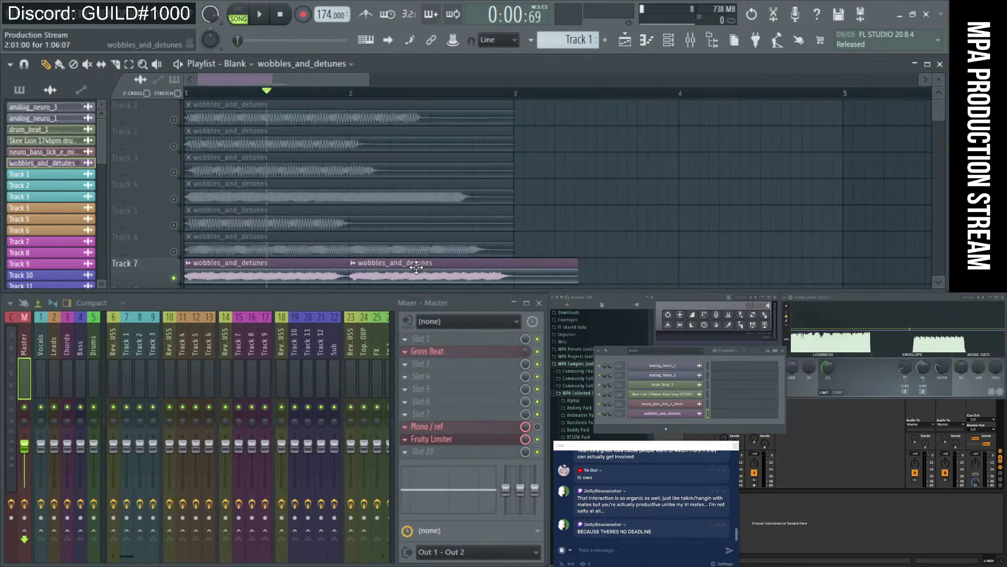
pyautogui.moveTo(529, 266)
pyautogui.mouseDown()
pyautogui.moveTo(520, 282)
pyautogui.moveTo(535, 274)
pyautogui.mouseUp()
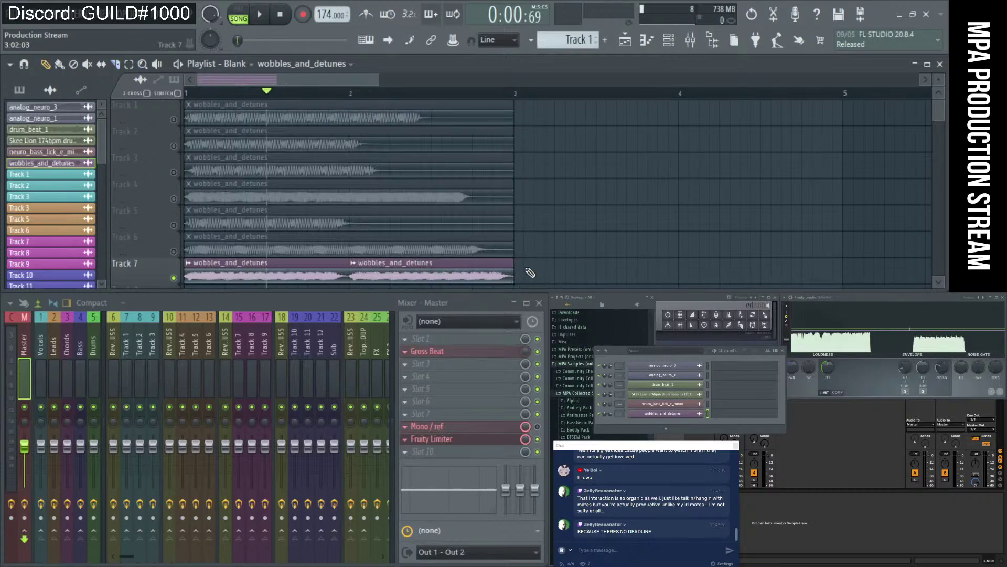
# Look over the trimmed wobbles_and_detunes clips on tracks 1 to 7, examining their waveforms and where each clip ends.
pyautogui.scroll(-4, 558, 248)
pyautogui.scroll(6, 558, 249)
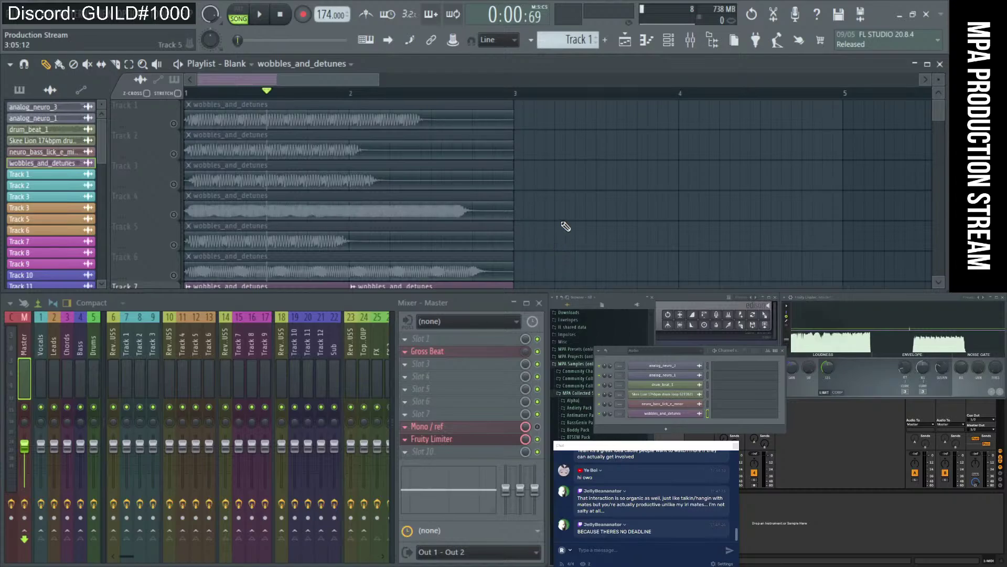
pyautogui.scroll(-3, 561, 227)
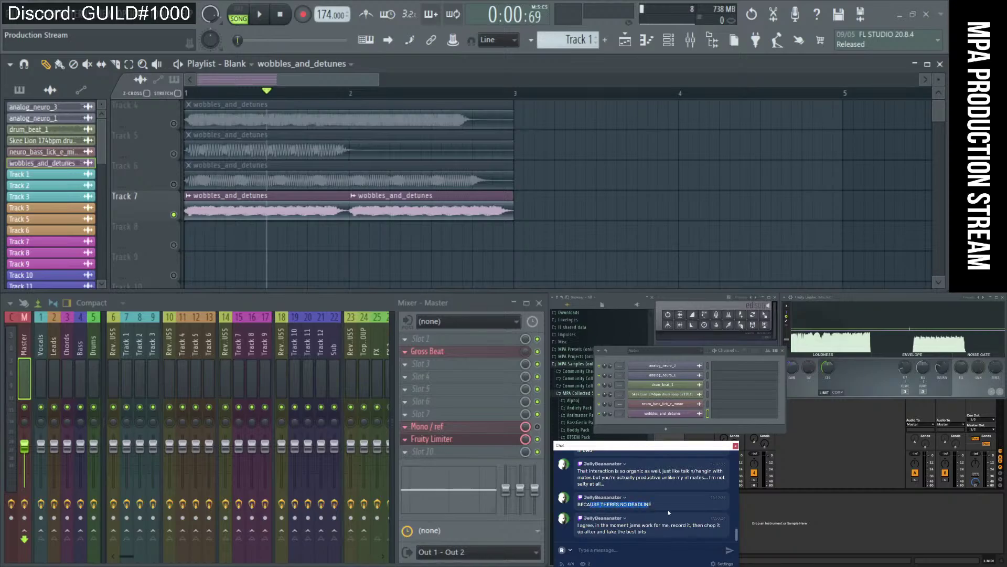
pyautogui.scroll(1, 669, 512)
pyautogui.scroll(-1, 669, 510)
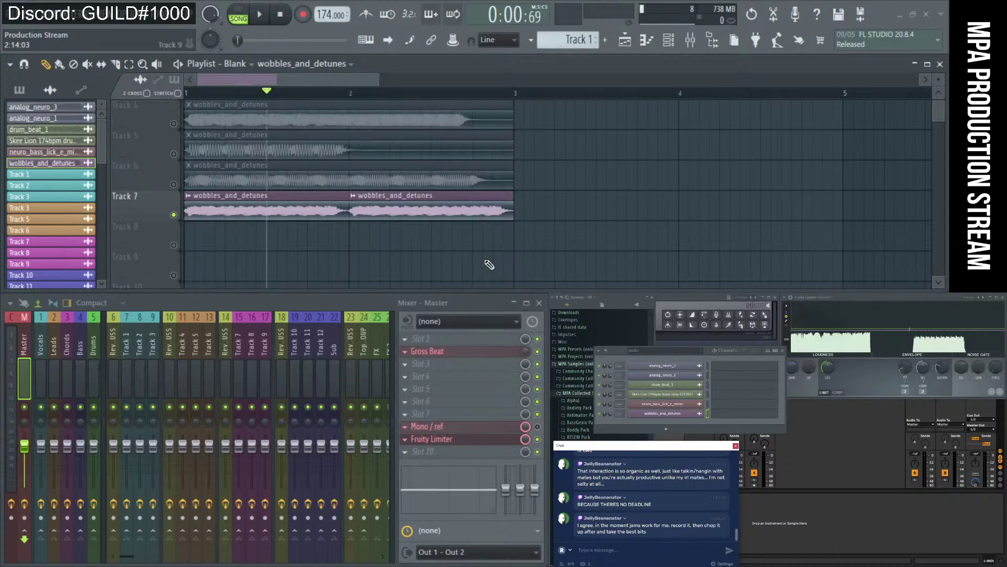
pyautogui.scroll(3, 451, 225)
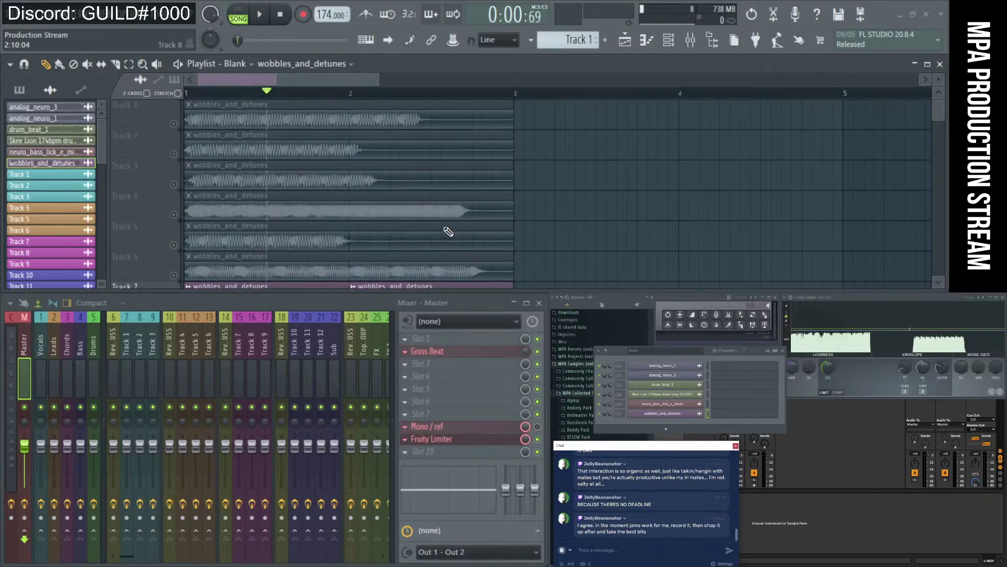
pyautogui.scroll(-2, 409, 185)
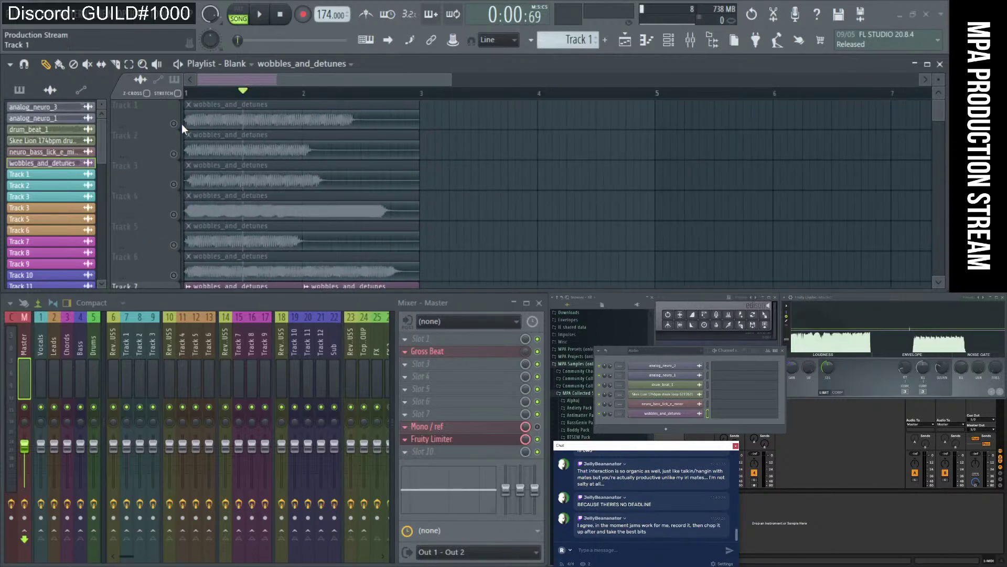
pyautogui.moveTo(485, 160); pyautogui.dragTo(439, 130)
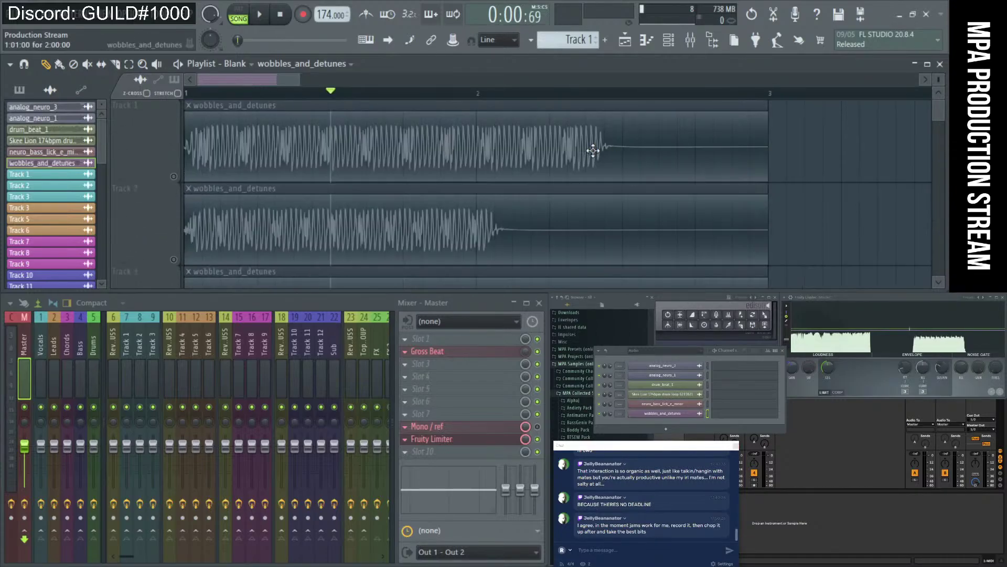
pyautogui.moveTo(331, 148); pyautogui.dragTo(281, 142)
pyautogui.scroll(-4, 275, 148)
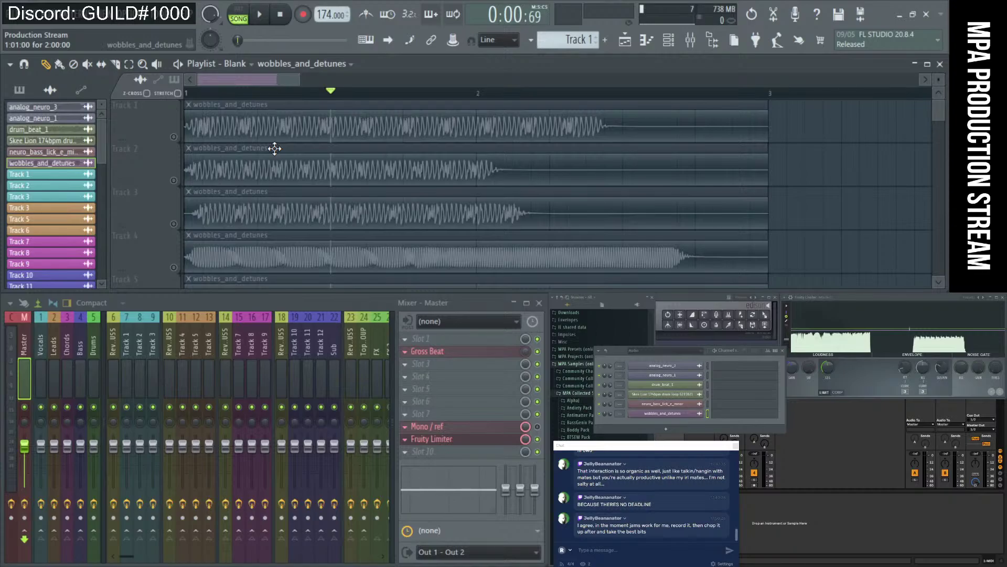
pyautogui.scroll(-2, 364, 147)
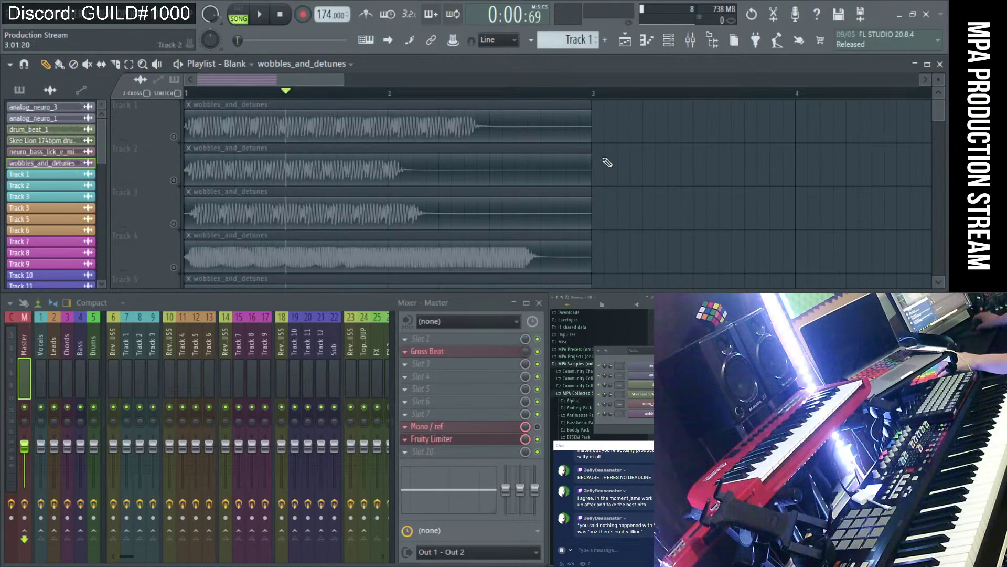
pyautogui.scroll(-1, 616, 160)
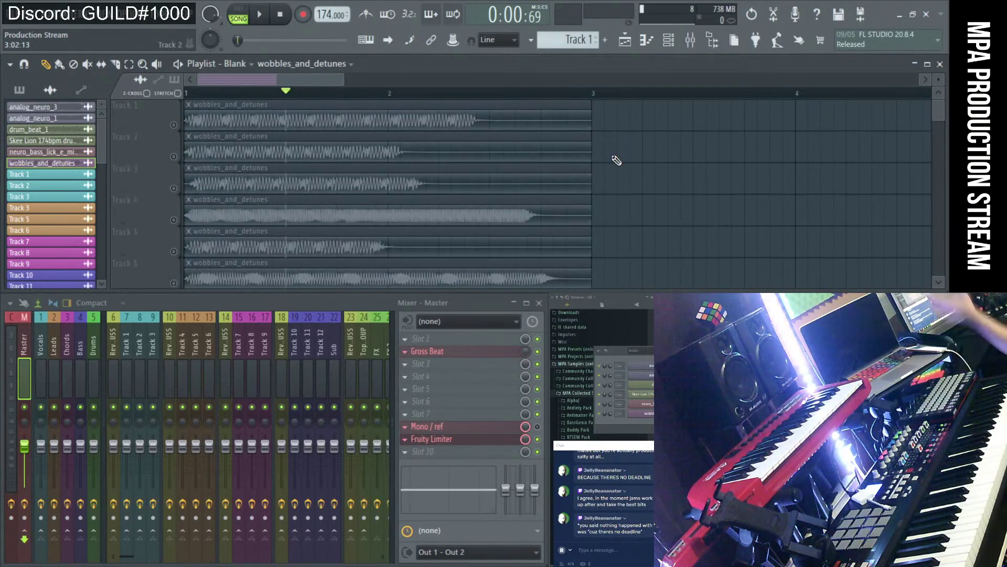
# Enable track 1 and copy the channel name of its wobbles_and_detunes clip, leaving the name as it is.
pyautogui.click(174, 126)
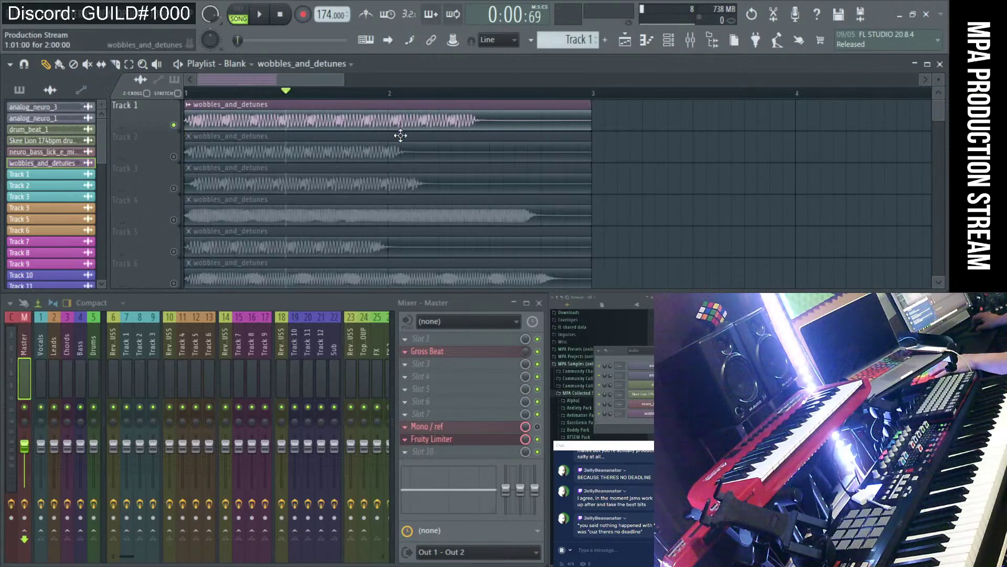
pyautogui.press('c')
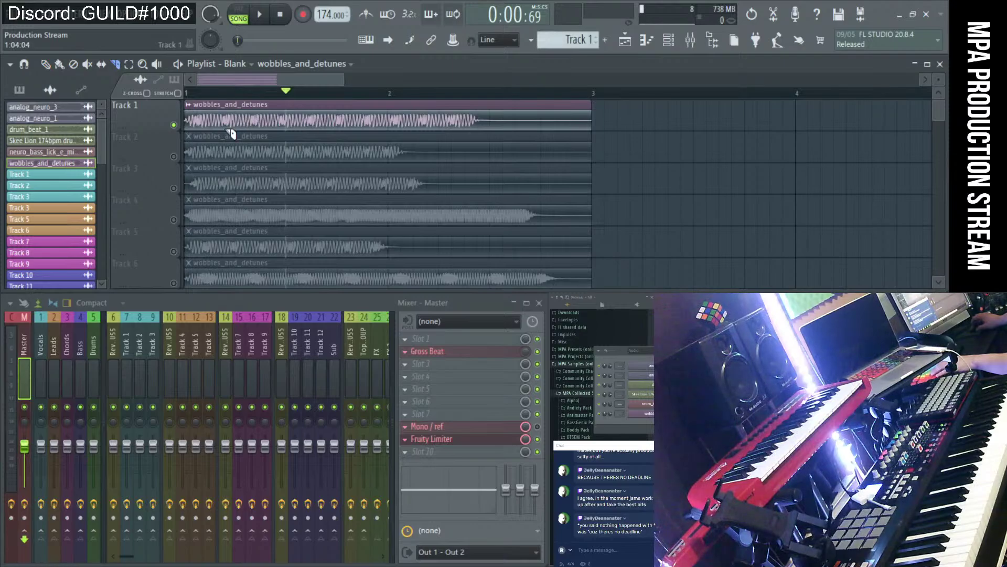
pyautogui.press('p')
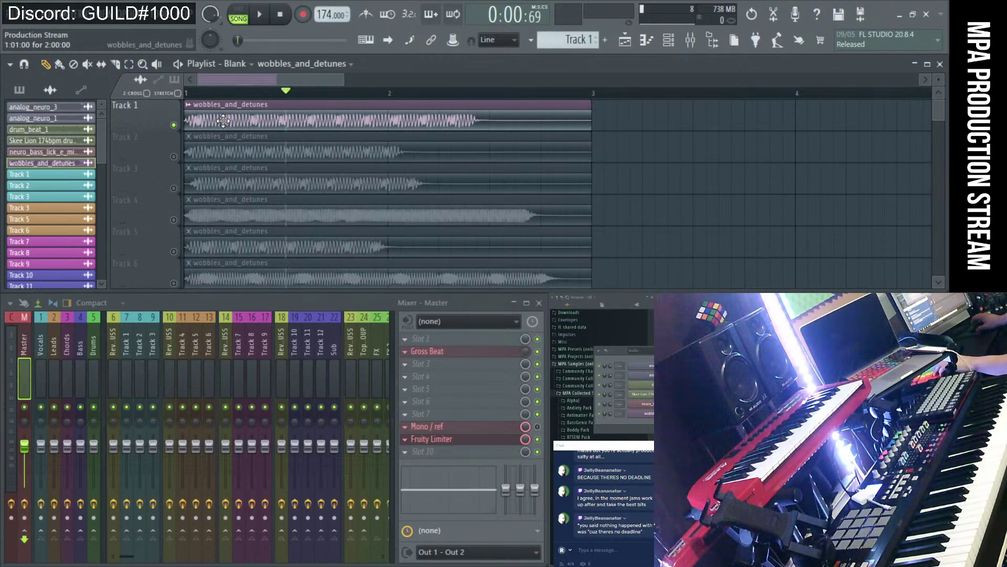
pyautogui.scroll(-3, 229, 142)
pyautogui.click(230, 184)
pyautogui.rightClick(451, 183)
pyautogui.scroll(4, 438, 207)
pyautogui.press('F2')
pyautogui.hotkey('ctrl', 'c')
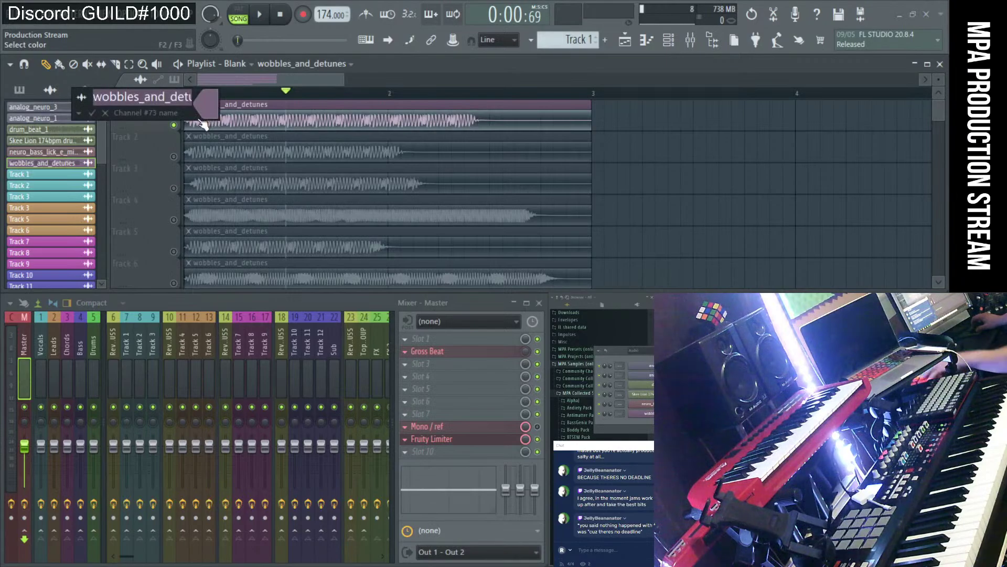
pyautogui.press('Return')
# Make the track 1 clip unique as a sample and choose the Skee Lion Pack folder inside Public Pack as its save location.
pyautogui.click(199, 110)
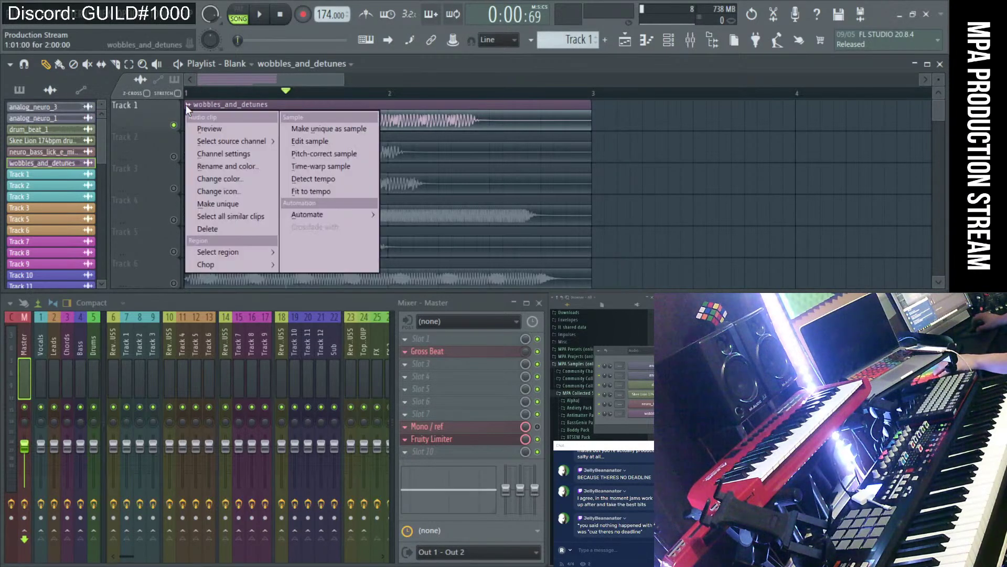
pyautogui.click(310, 130)
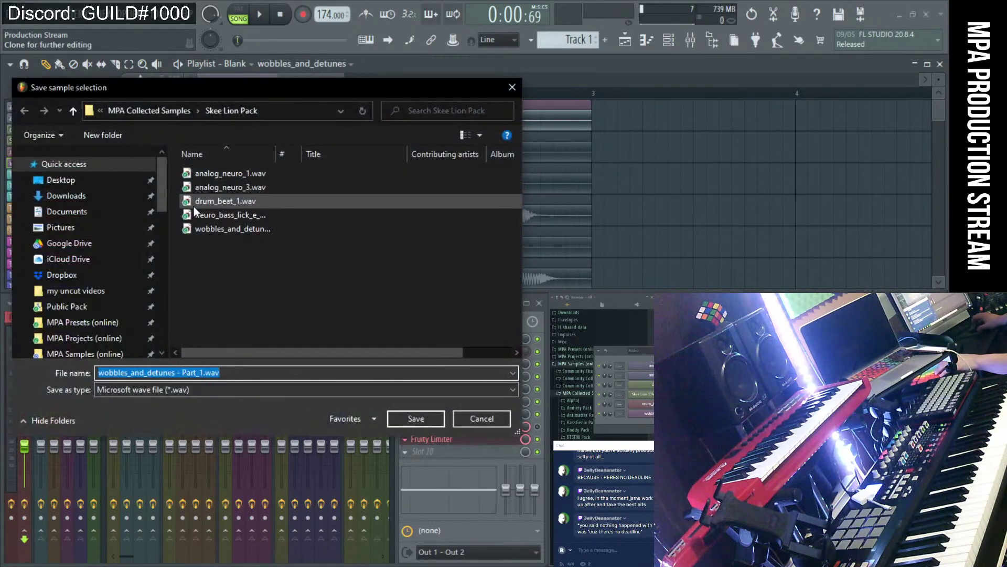
pyautogui.click(100, 304)
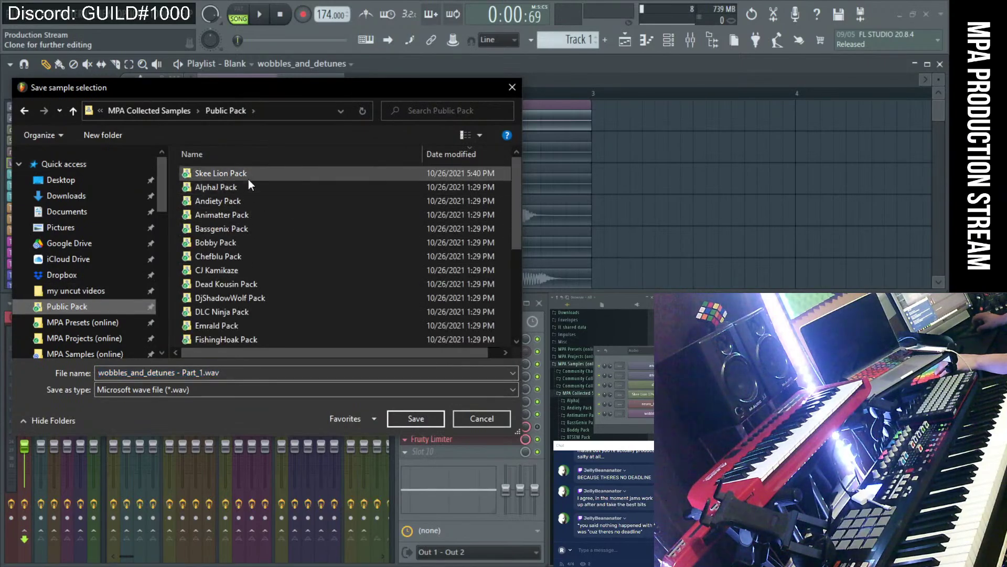
pyautogui.doubleClick(248, 177)
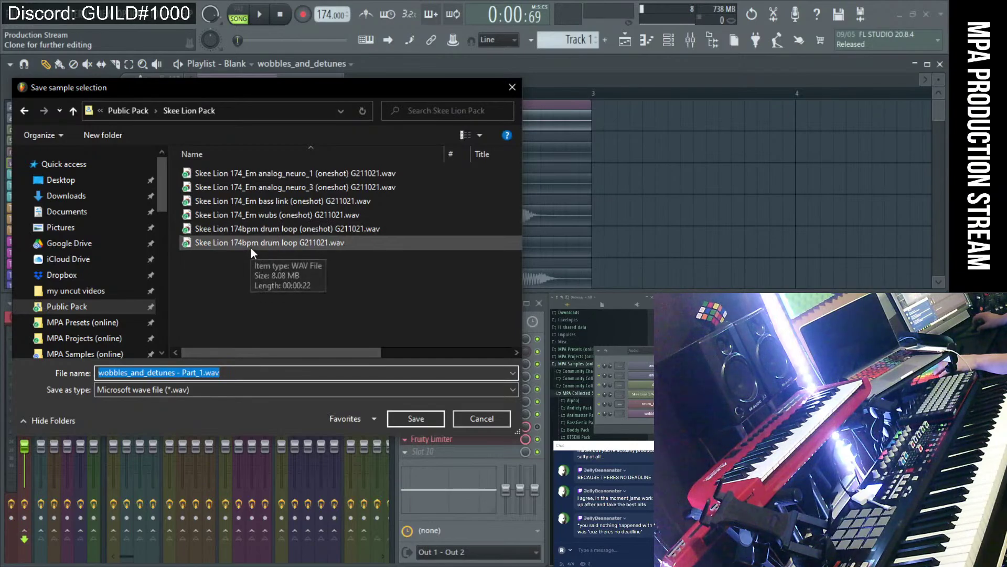
# Base the file name on the oneshot drum loop's name, changing it to "Skee Lion 174bpm wobbles_and_detunes G211021.wav" with the copied clip name.
pyautogui.click(258, 230)
pyautogui.click(175, 373)
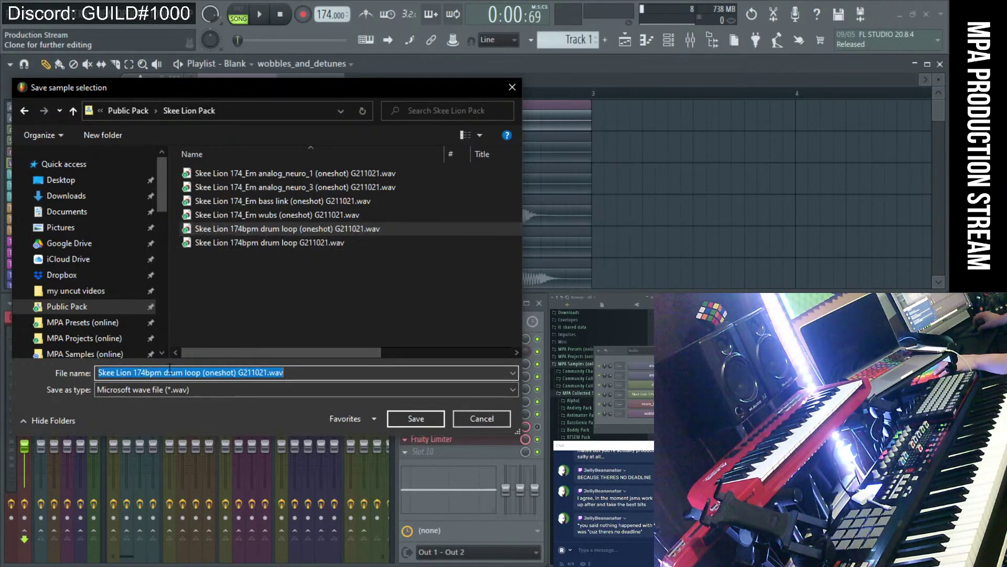
pyautogui.click(166, 373)
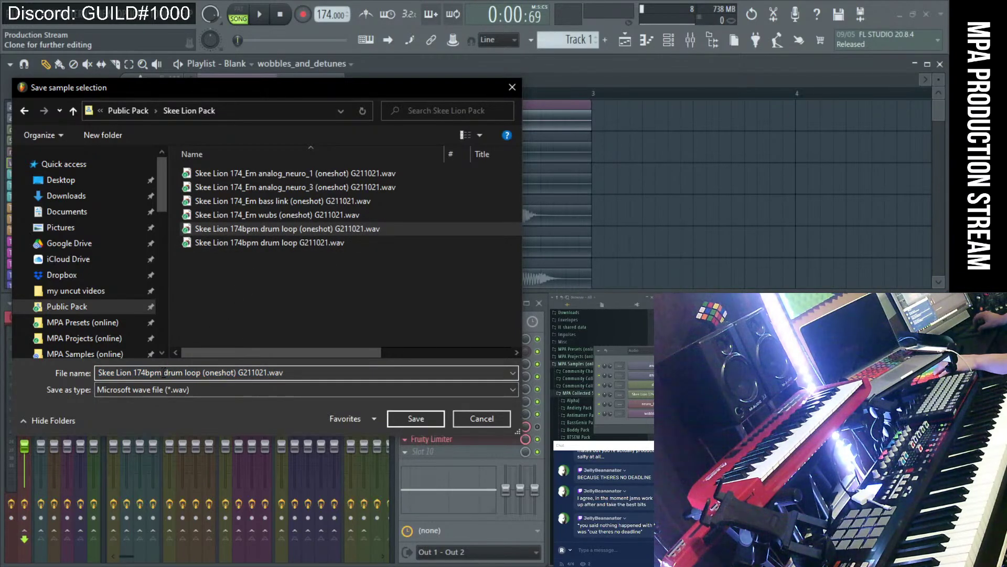
pyautogui.moveTo(166, 373); pyautogui.dragTo(240, 376)
pyautogui.hotkey('ctrl', 'v')
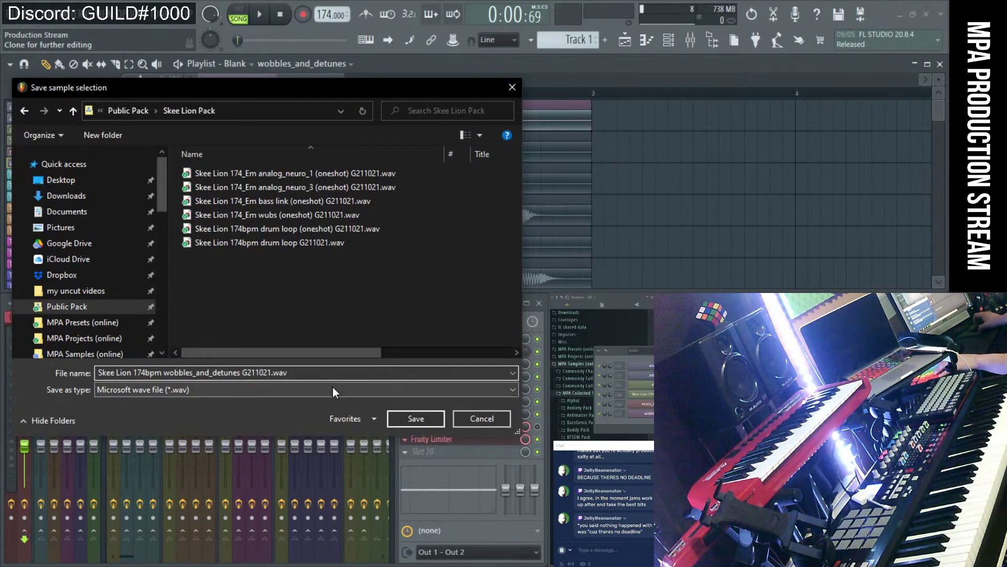
# Replace 174bpm in the file name with Em and save the sample as "Skee Lion Em wobbles_and_detunes G211021.wav".
pyautogui.moveTo(389, 90); pyautogui.dragTo(693, 196)
pyautogui.moveTo(590, 201); pyautogui.dragTo(417, 188)
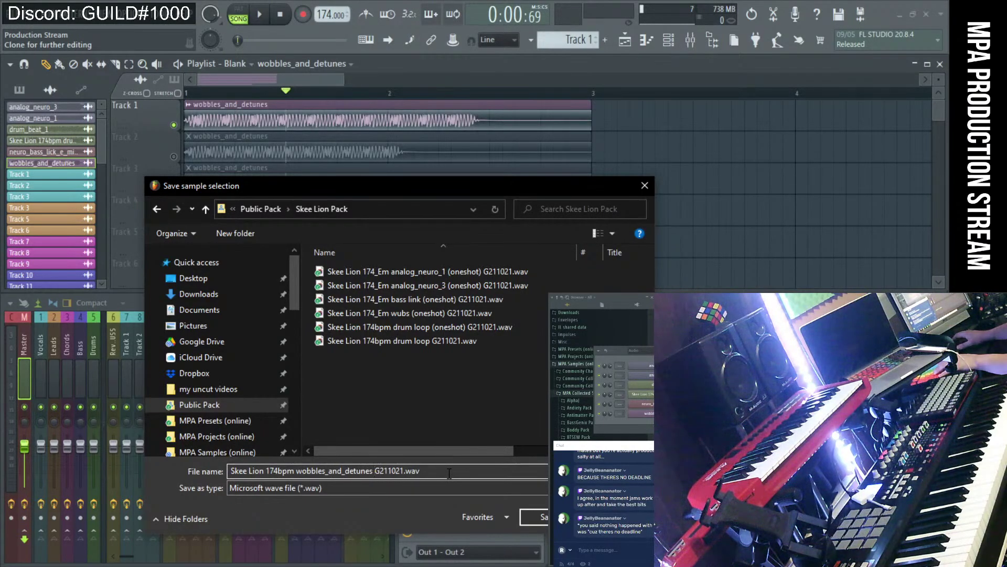
pyautogui.click(296, 468)
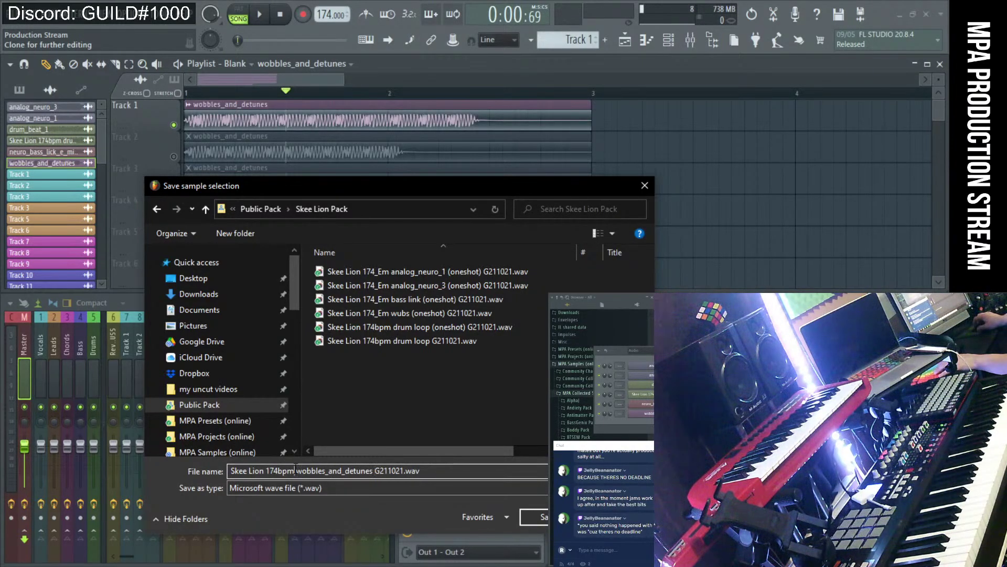
pyautogui.press('BackSpace')
pyautogui.press('BackSpace')
pyautogui.press('BackSpace')
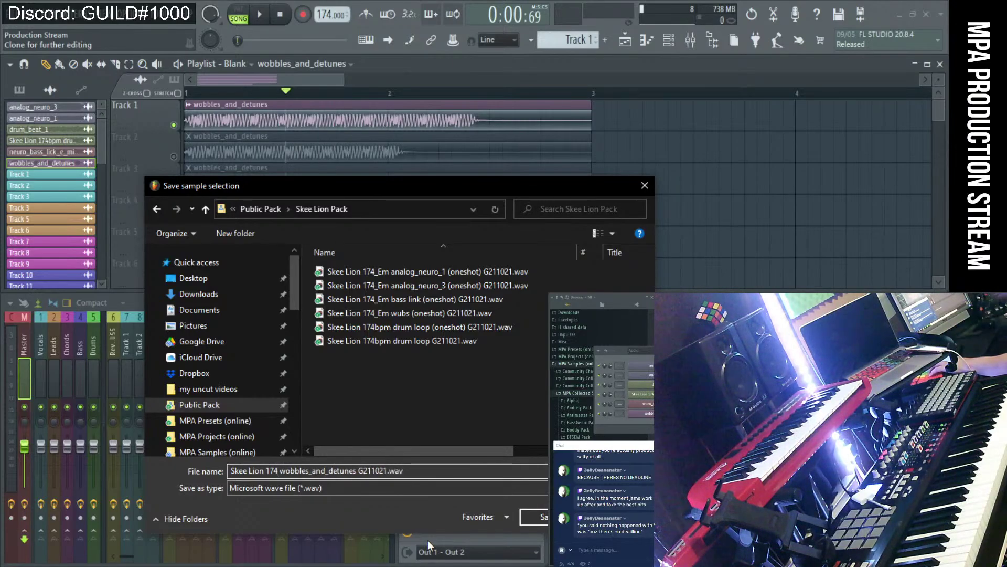
pyautogui.write('_')
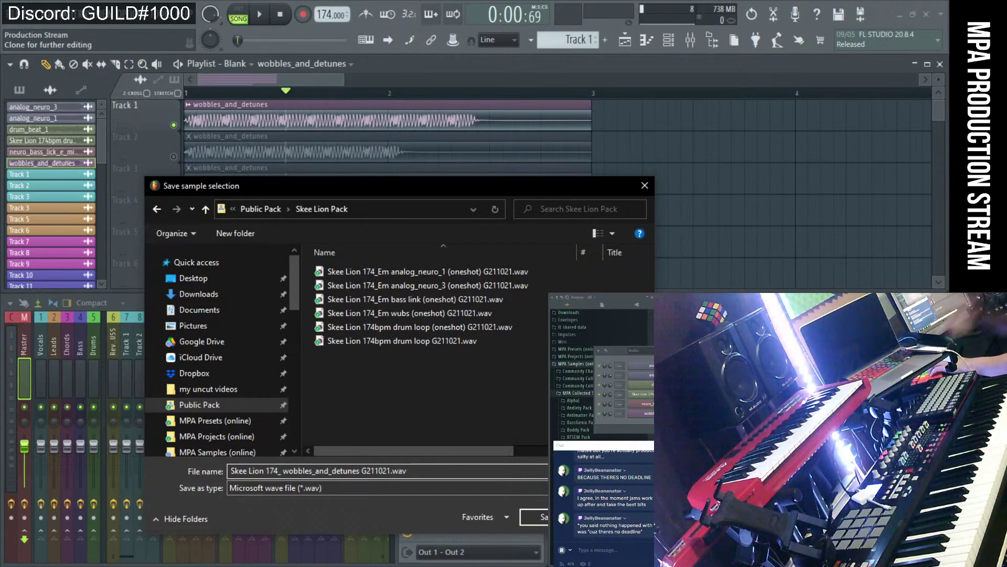
pyautogui.press('BackSpace')
pyautogui.press('BackSpace')
pyautogui.press('BackSpace')
pyautogui.press('BackSpace')
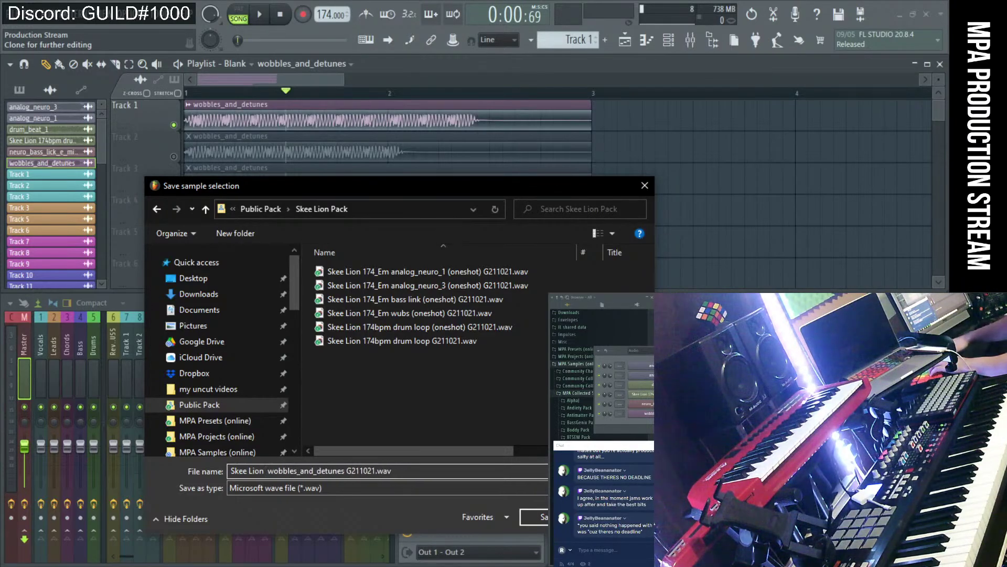
pyautogui.press('BackSpace')
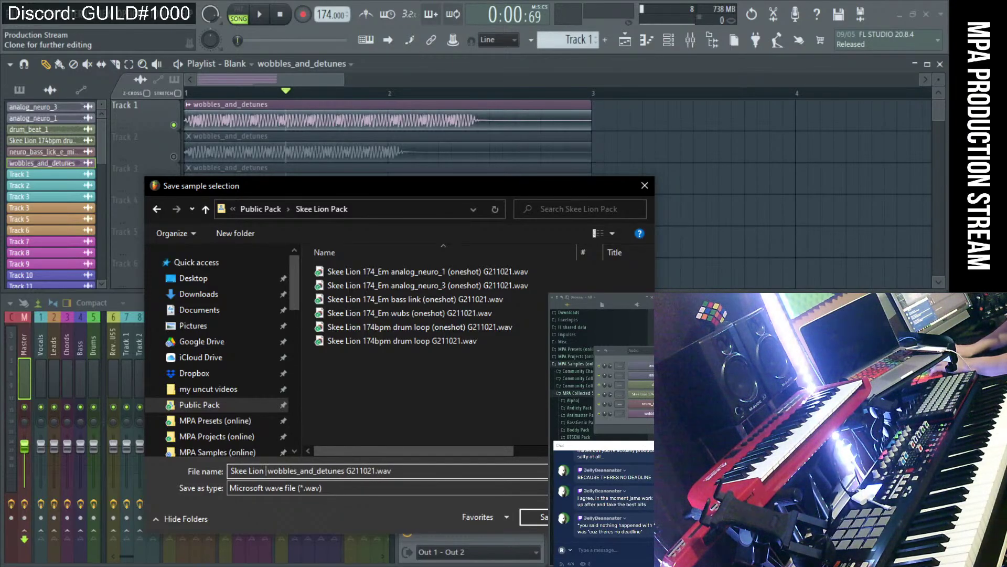
pyautogui.write('Em')
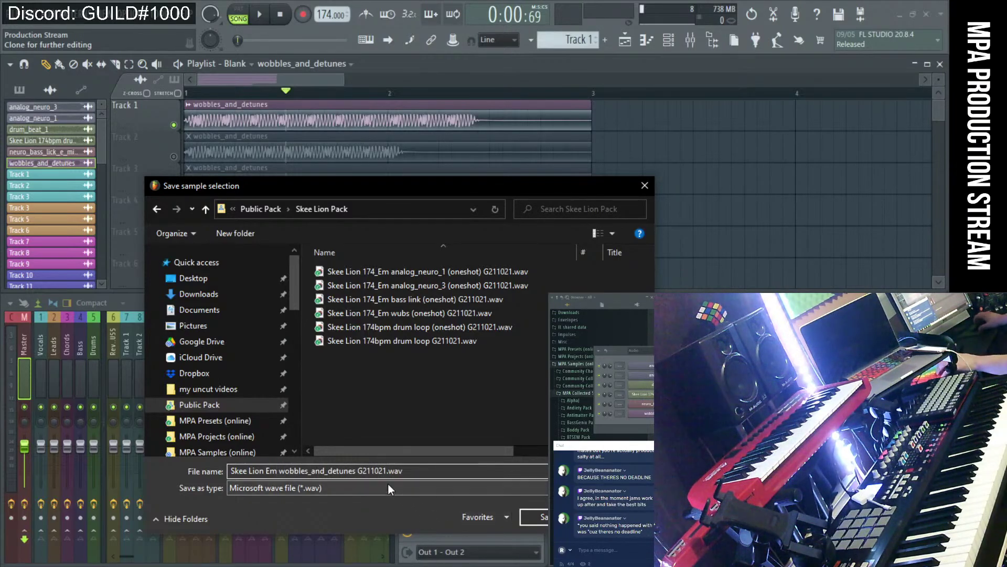
pyautogui.click(543, 517)
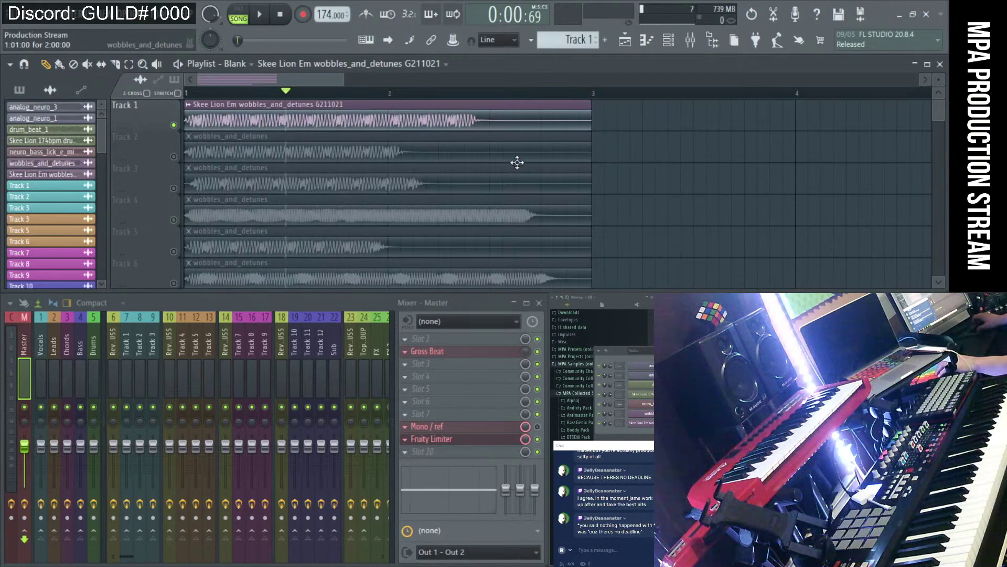
# Stop playback, solo track 2 and make its wobbles_and_detunes clip unique as a sample.
pyautogui.press('space')
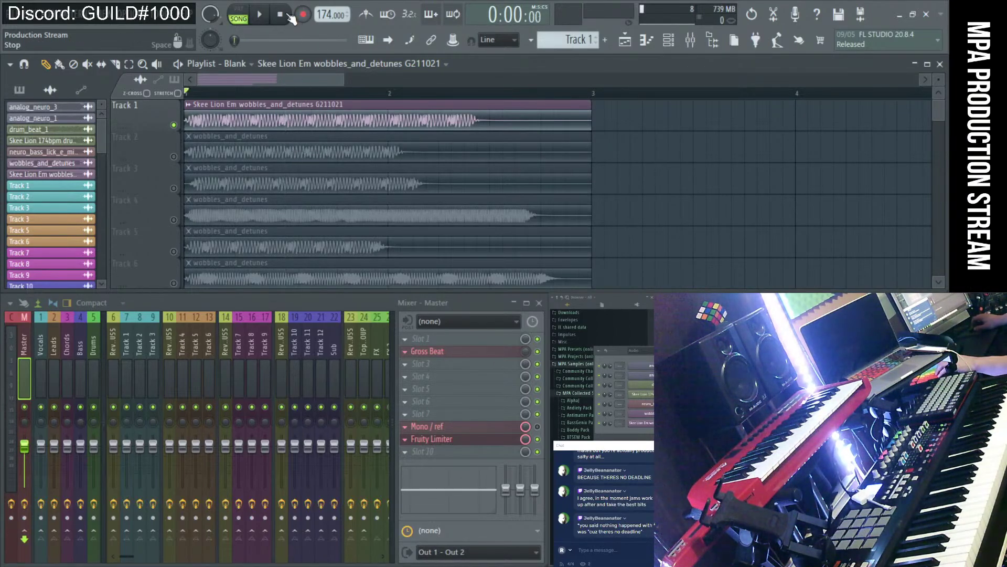
pyautogui.rightClick(174, 157)
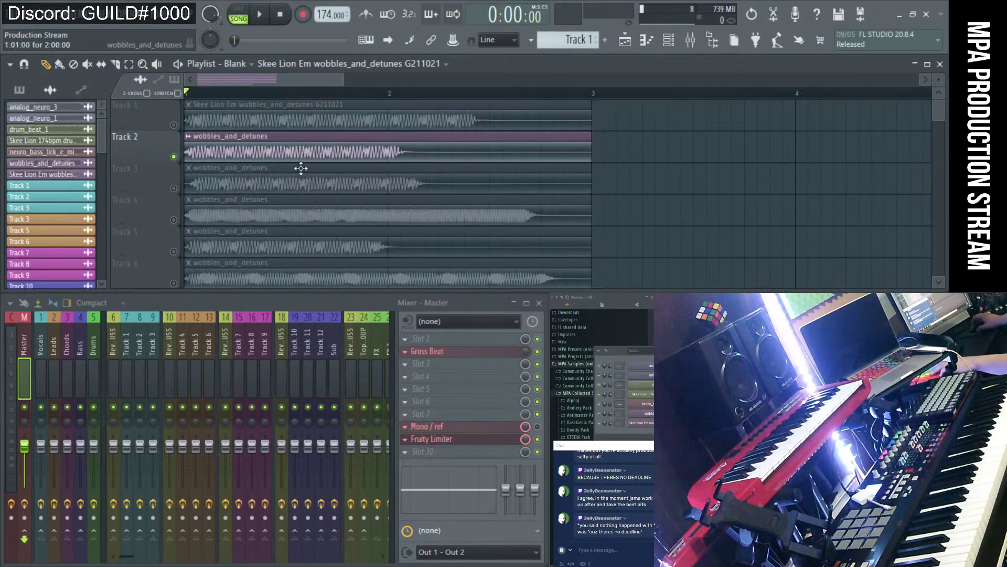
pyautogui.click(193, 137)
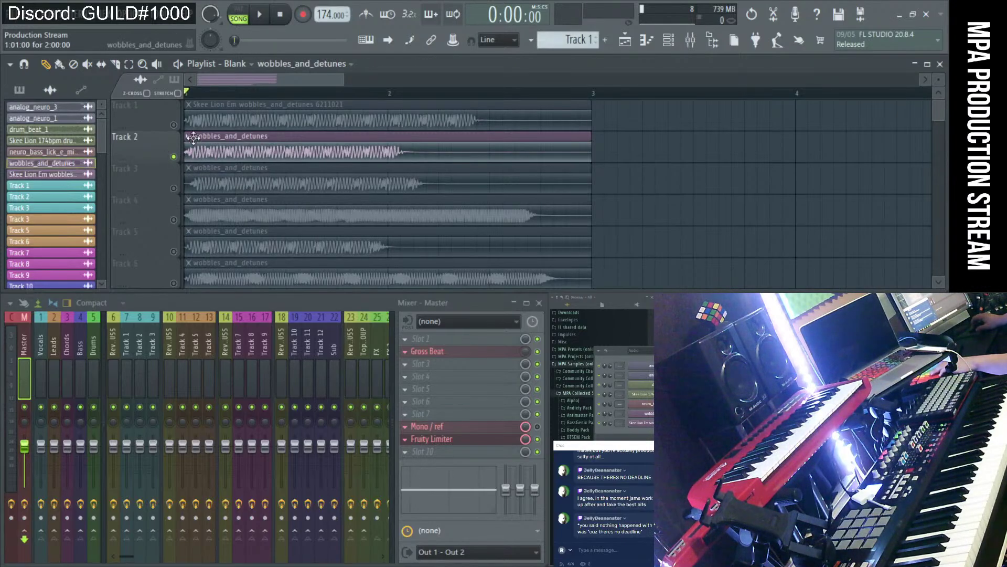
pyautogui.click(193, 137)
pyautogui.click(307, 160)
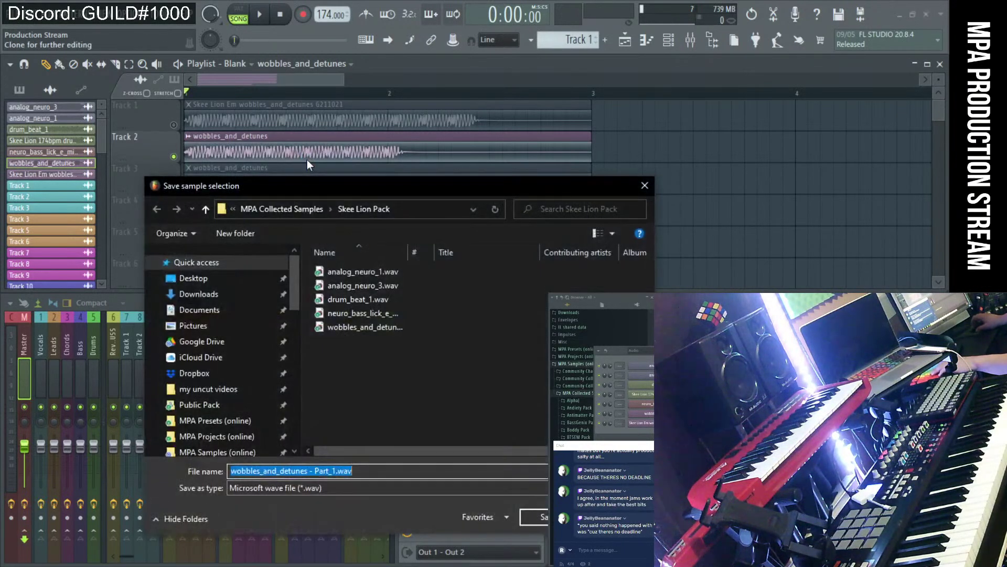
# Choose the Skee Lion Pack folder inside Public Pack and base the file name on "Skee Lion 174_Em analog_neuro_1 (oneshot) G211021.wav".
pyautogui.moveTo(384, 189); pyautogui.dragTo(300, 204)
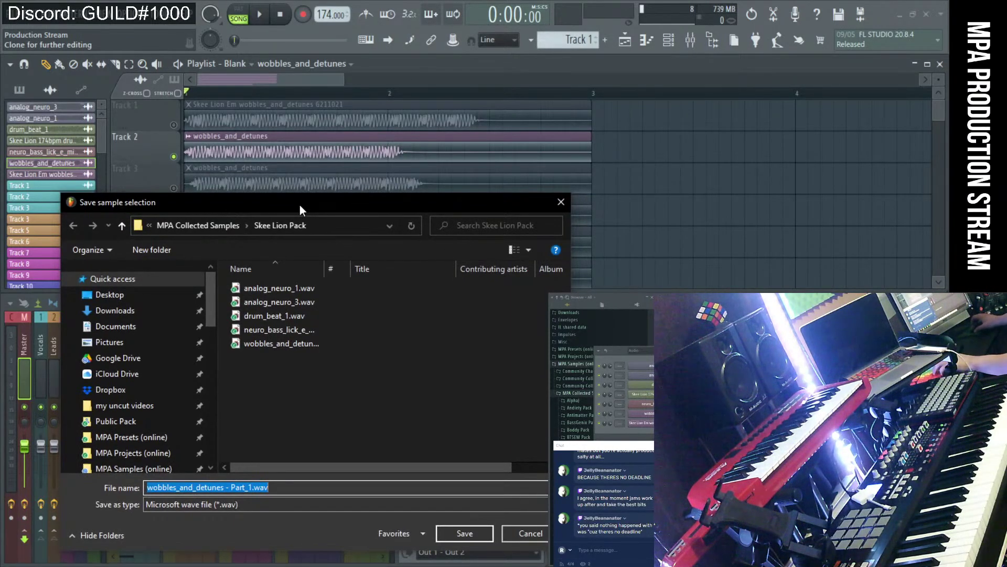
pyautogui.moveTo(325, 268); pyautogui.dragTo(379, 279)
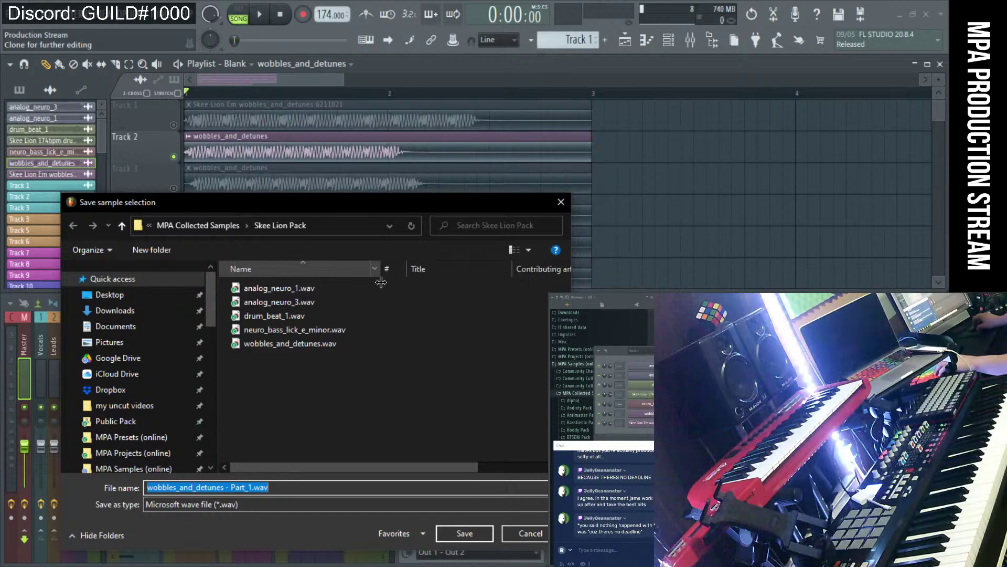
pyautogui.click(131, 422)
pyautogui.doubleClick(318, 285)
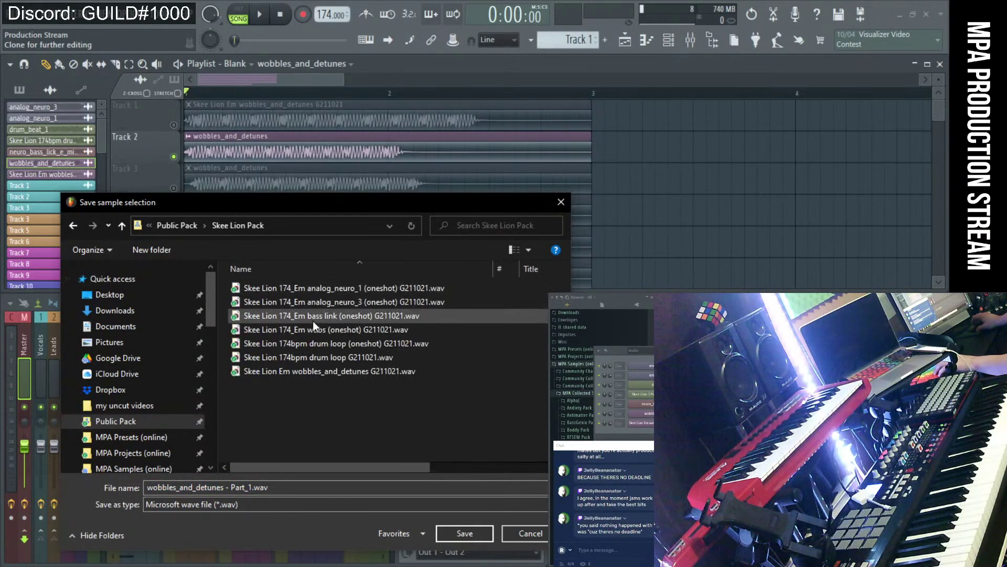
pyautogui.click(338, 289)
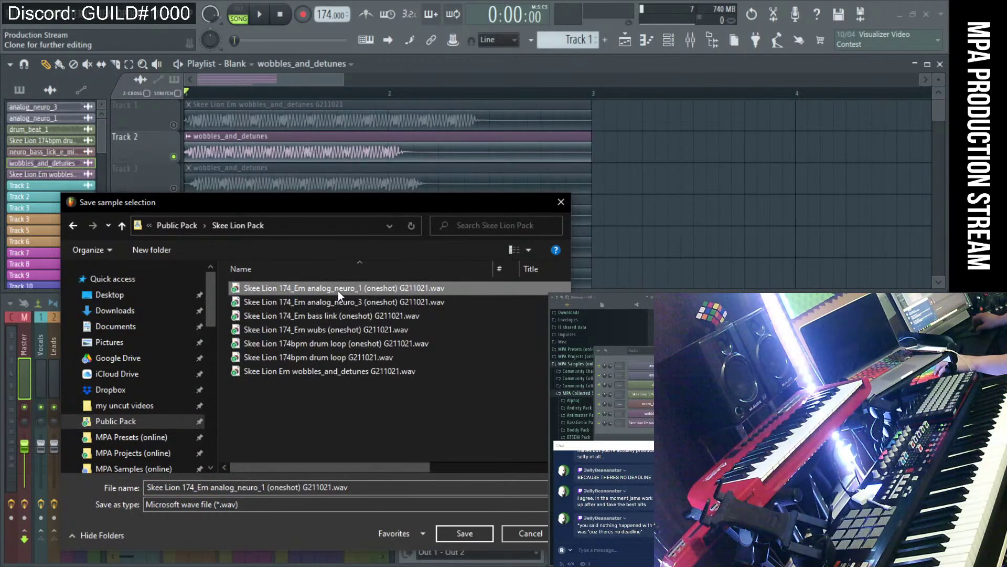
# Hide the Title, # and Album columns in the save dialog's file list.
pyautogui.rightClick(427, 269)
pyautogui.click(451, 345)
pyautogui.rightClick(405, 273)
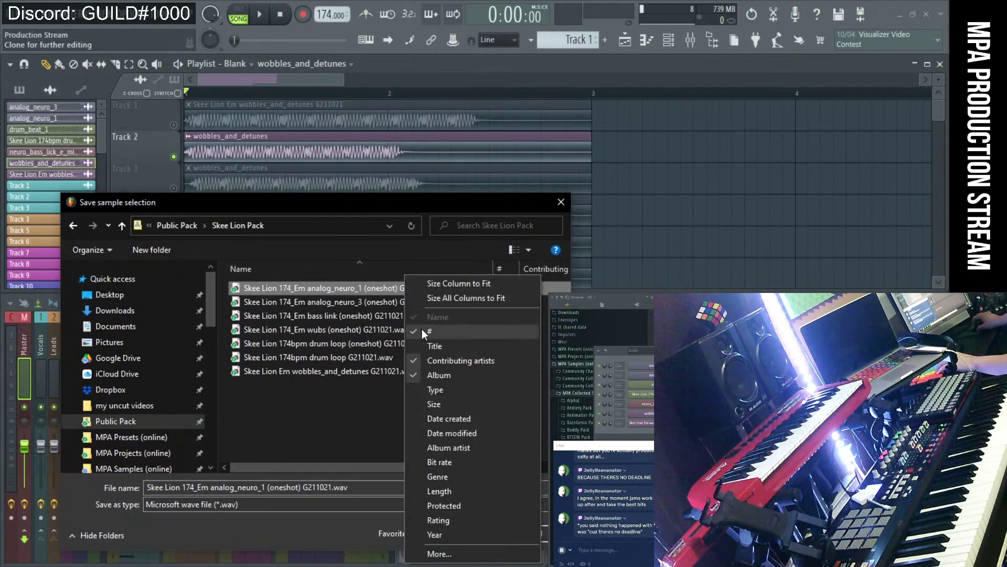
pyautogui.click(422, 329)
pyautogui.rightClick(380, 266)
pyautogui.click(419, 371)
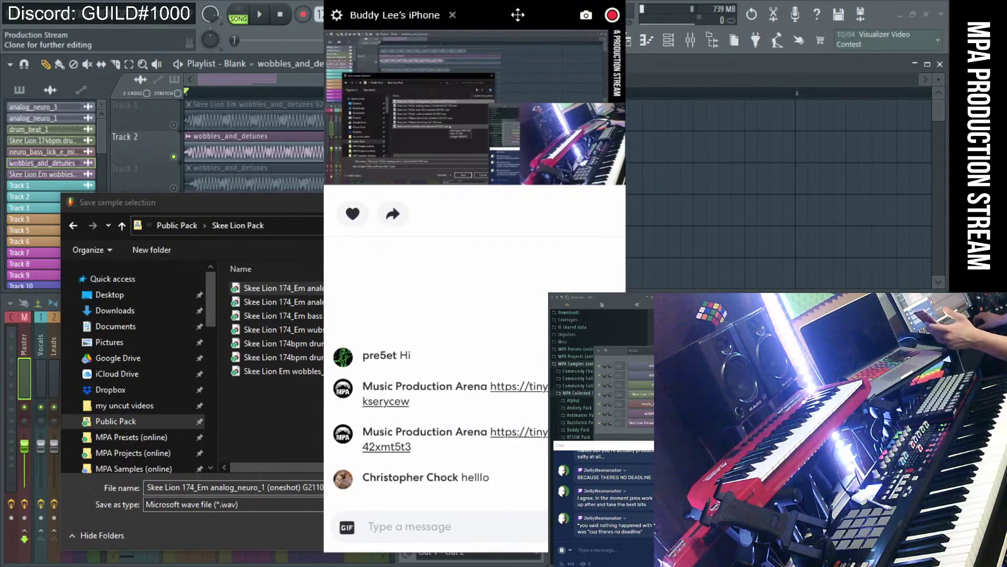
# Move the mirrored phone window aside to read the live stream chat, and return to the sample save dialog.
pyautogui.moveTo(518, 15); pyautogui.dragTo(196, 14)
pyautogui.moveTo(300, 488); pyautogui.dragTo(317, 489)
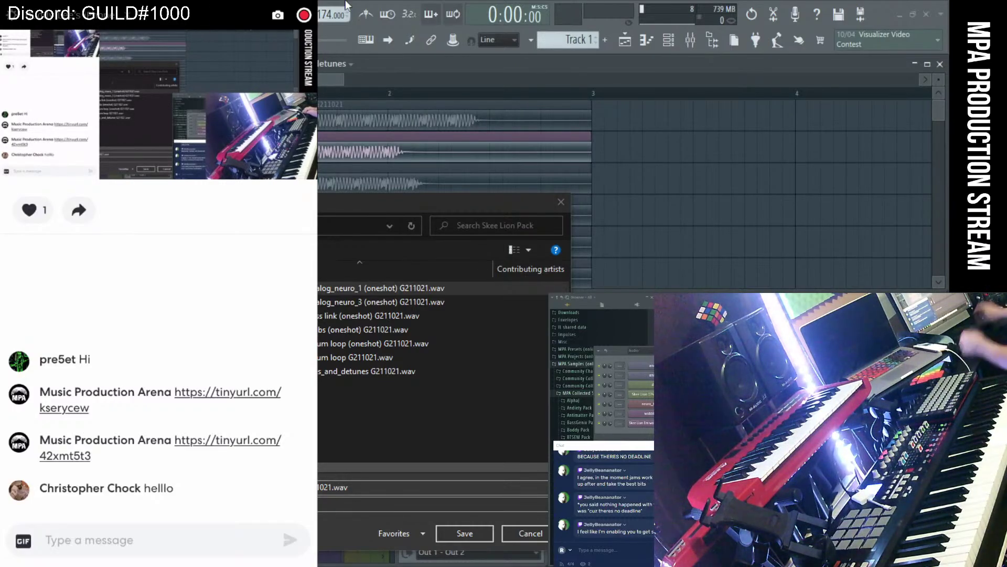
pyautogui.click(337, 81)
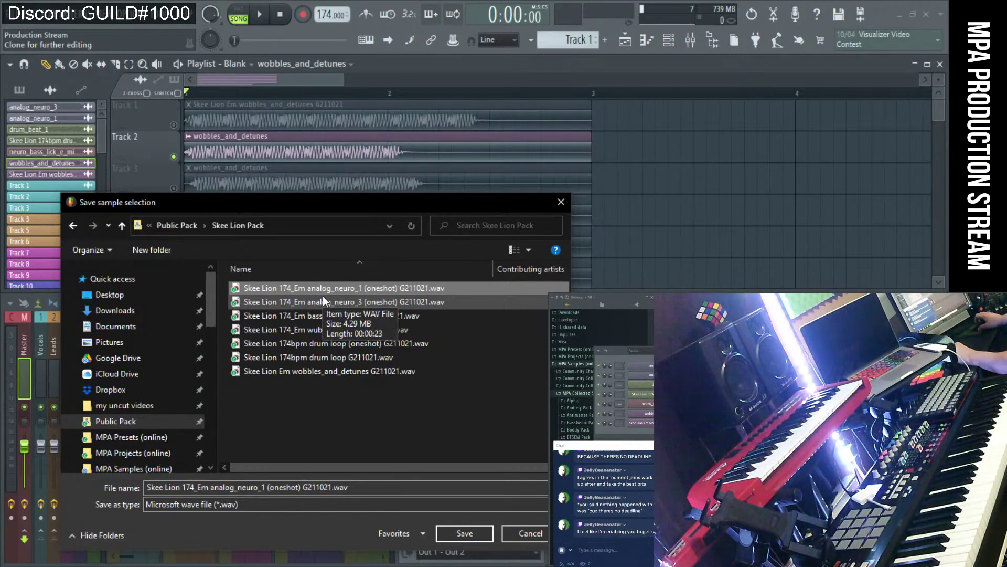
pyautogui.moveTo(294, 206); pyautogui.dragTo(287, 203)
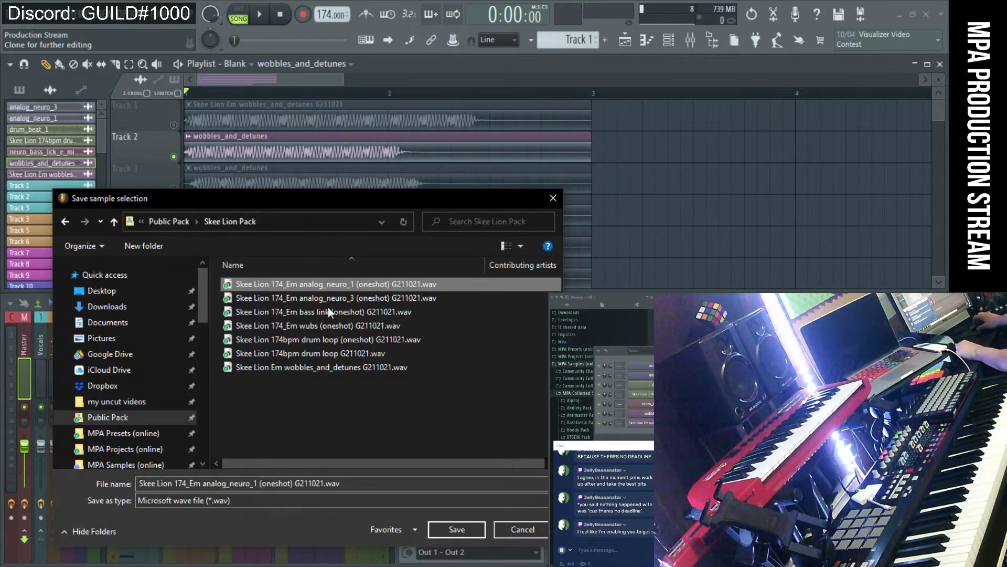
# Replace the Contributing artists column with Date modified in the Skee Lion Pack file list and sort the files newest first.
pyautogui.click(251, 410)
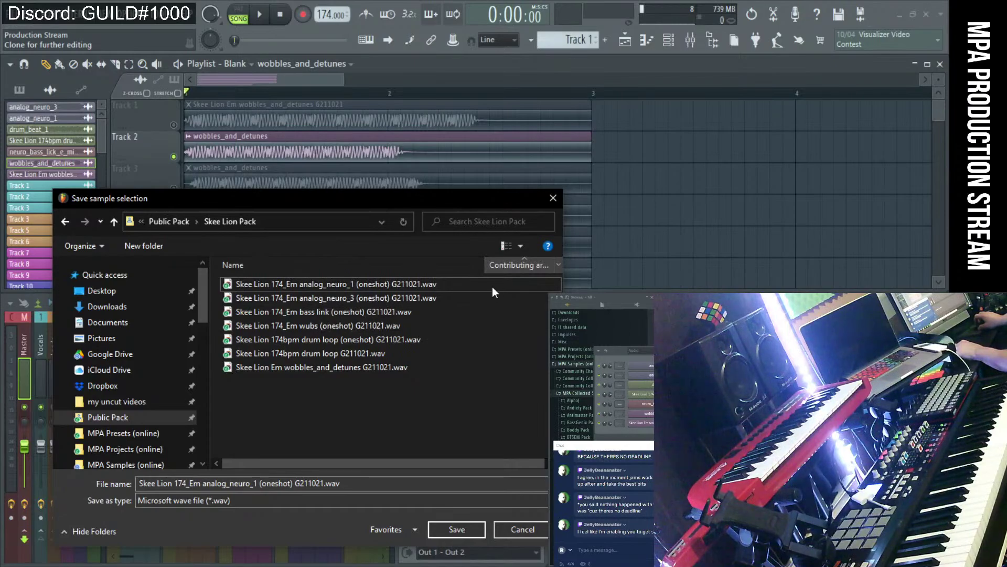
pyautogui.rightClick(401, 266)
pyautogui.click(426, 352)
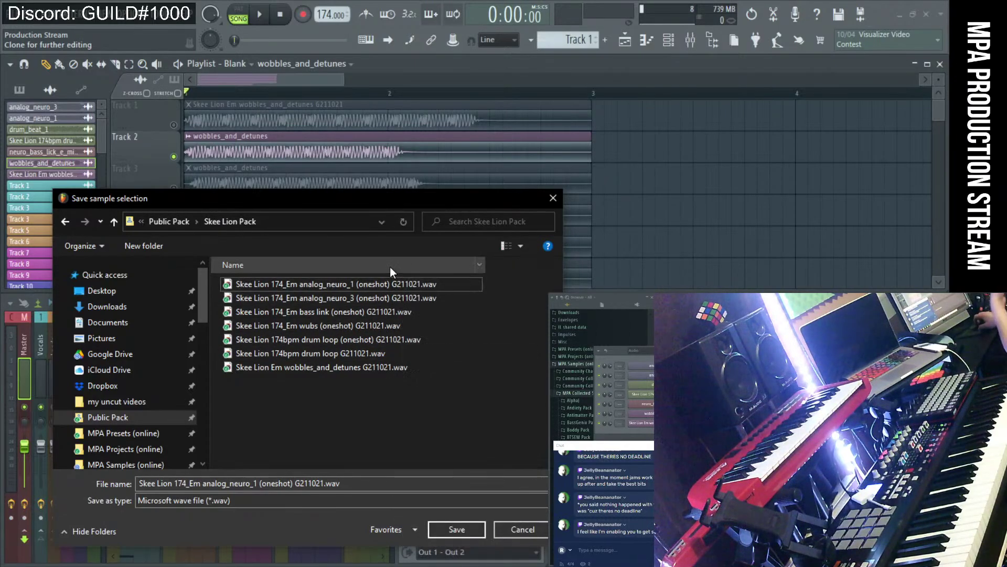
pyautogui.rightClick(391, 267)
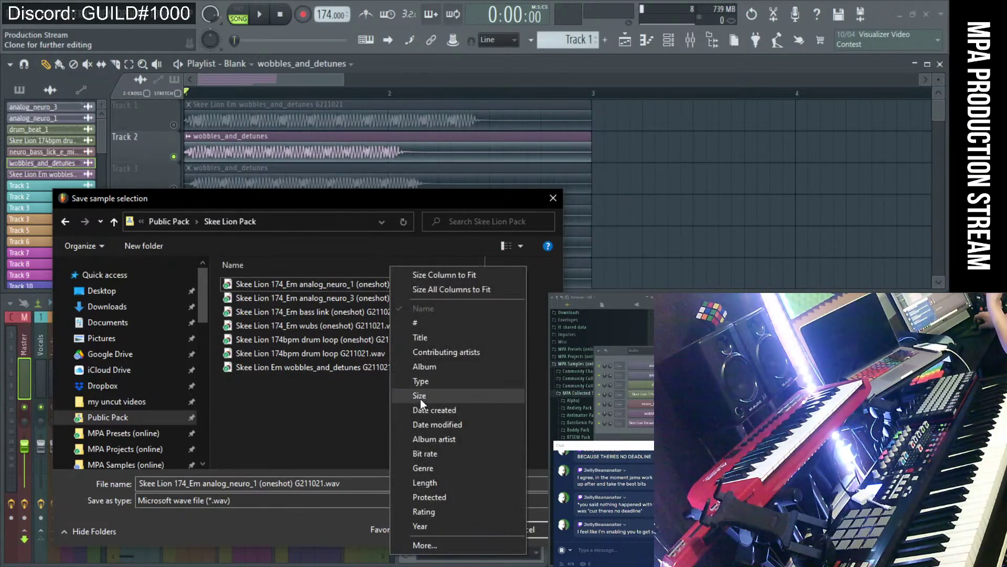
pyautogui.click(456, 424)
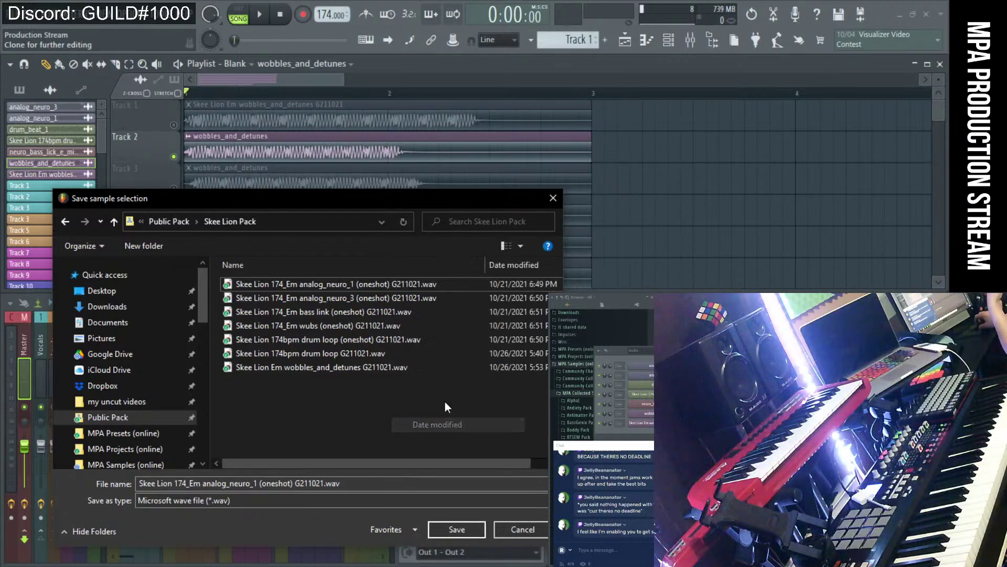
pyautogui.click(503, 264)
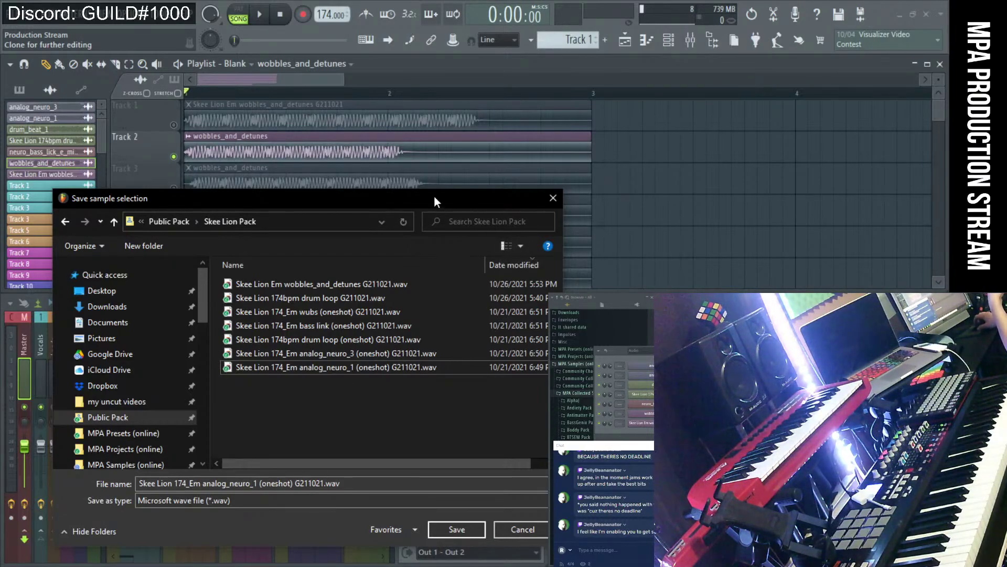
# Save the Track 2 sample in Skee Lion Pack as "Skee Lion Em wobbles_and_detunes 2 G211021.wav", based on the existing wobbles_and_detunes file name.
pyautogui.moveTo(435, 198); pyautogui.dragTo(452, 206)
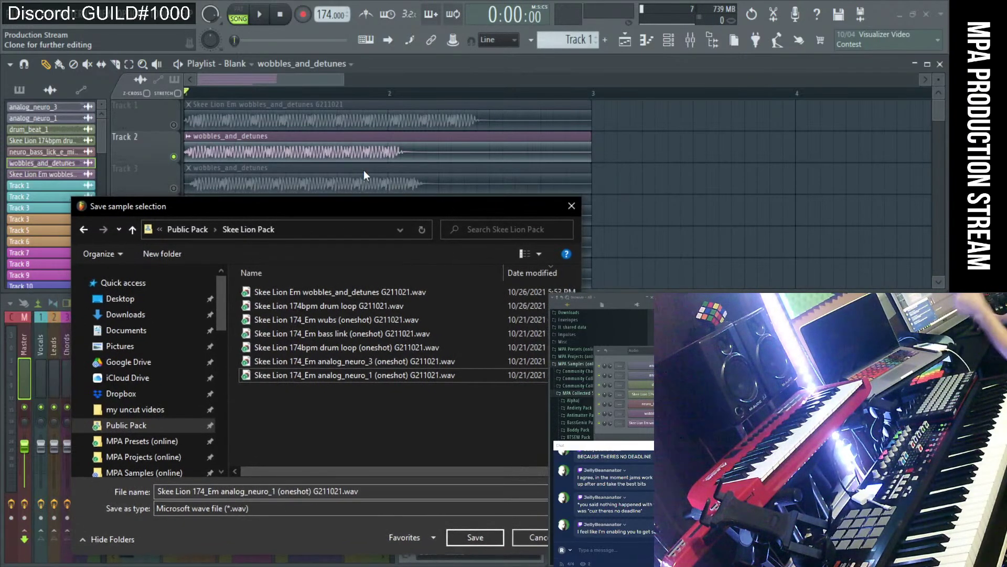
pyautogui.moveTo(377, 210); pyautogui.dragTo(377, 200)
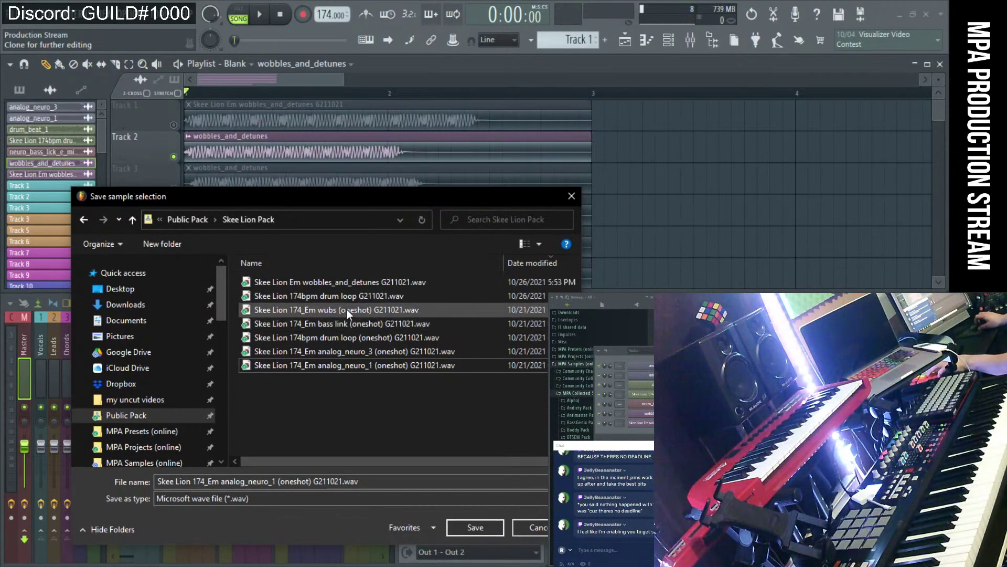
pyautogui.click(332, 282)
pyautogui.doubleClick(263, 481)
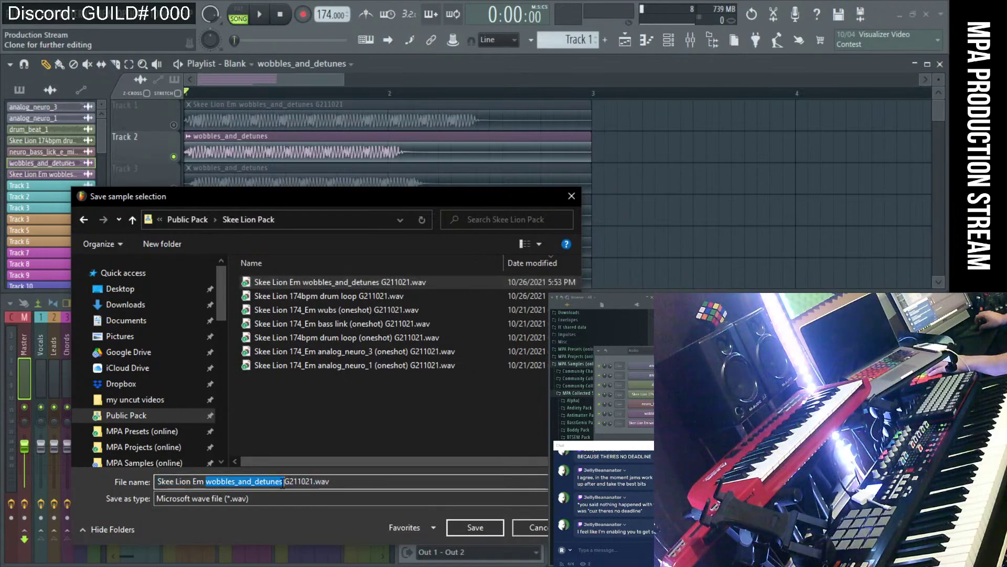
pyautogui.click(284, 481)
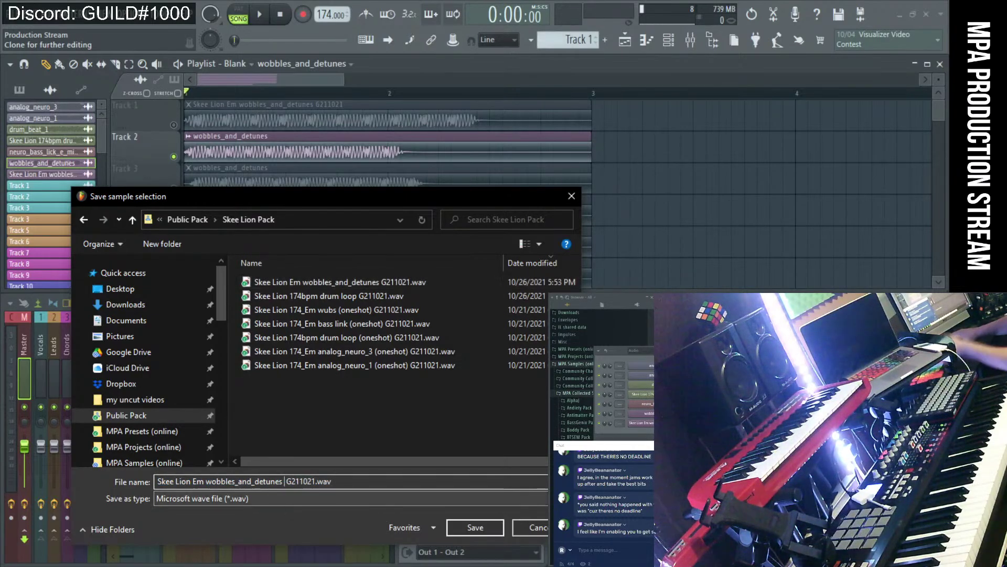
pyautogui.write('2')
pyautogui.press('Return')
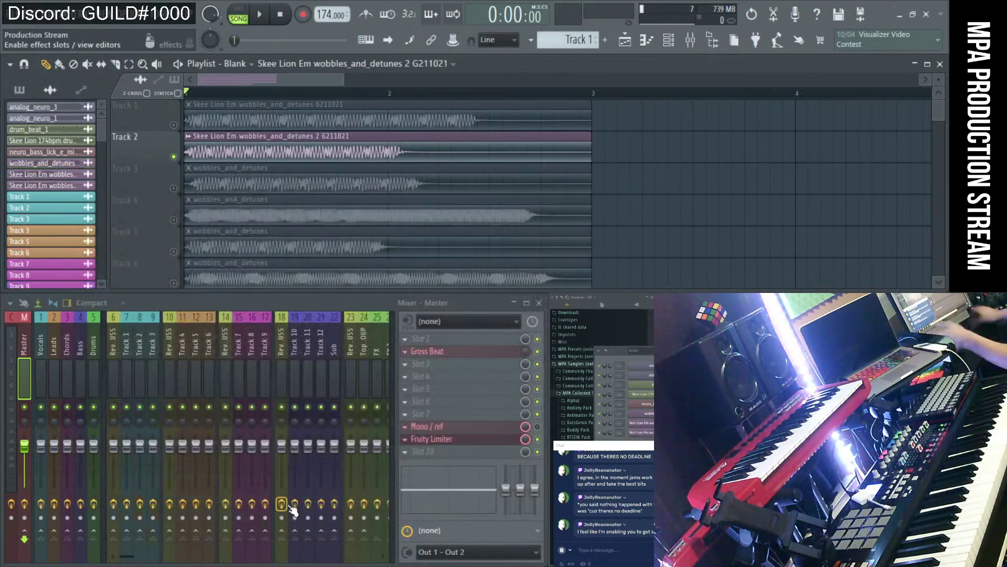
# End the track solo and make the Track 3 clip a unique sample in Public Pack's Skee Lion Pack named "Skee Lion Em wobbles_and_detunes 3 G211021.wav".
pyautogui.rightClick(174, 157)
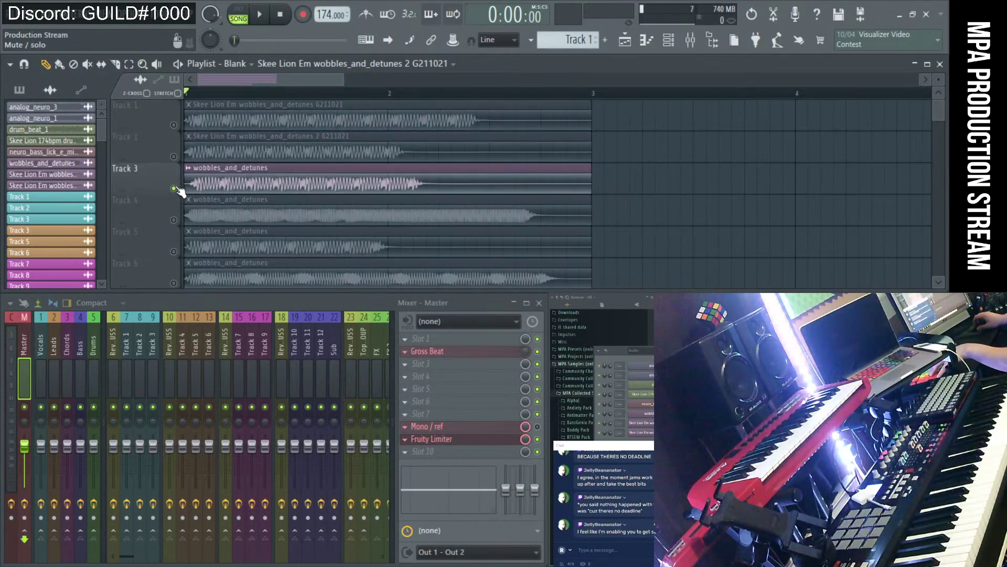
pyautogui.click(188, 167)
pyautogui.click(339, 190)
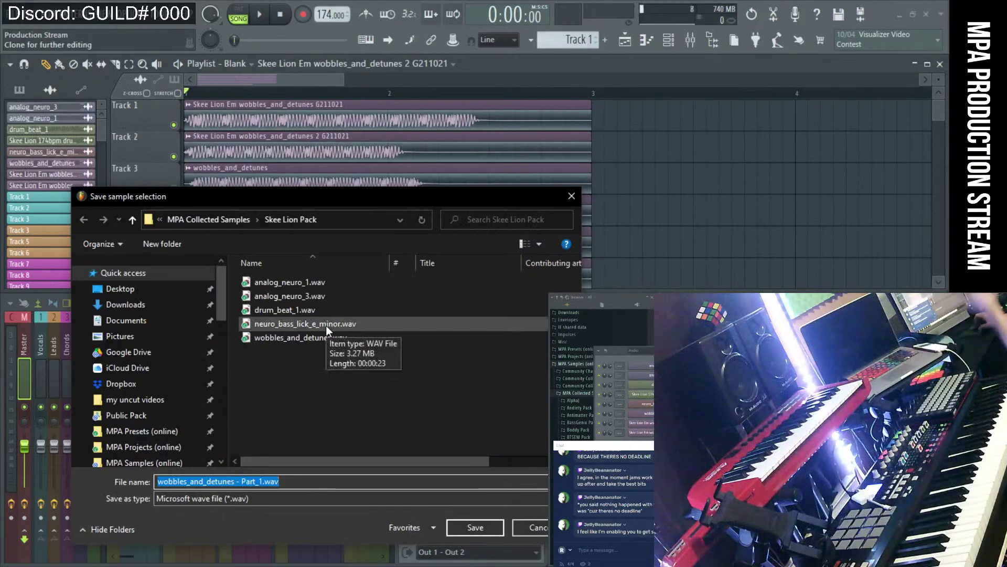
pyautogui.click(140, 416)
pyautogui.doubleClick(263, 282)
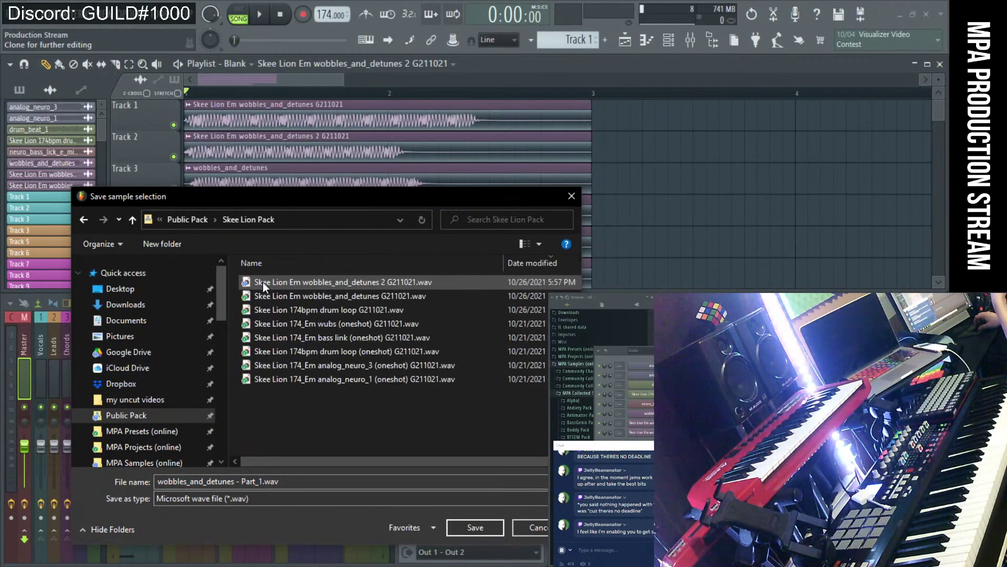
pyautogui.click(263, 282)
pyautogui.doubleClick(287, 481)
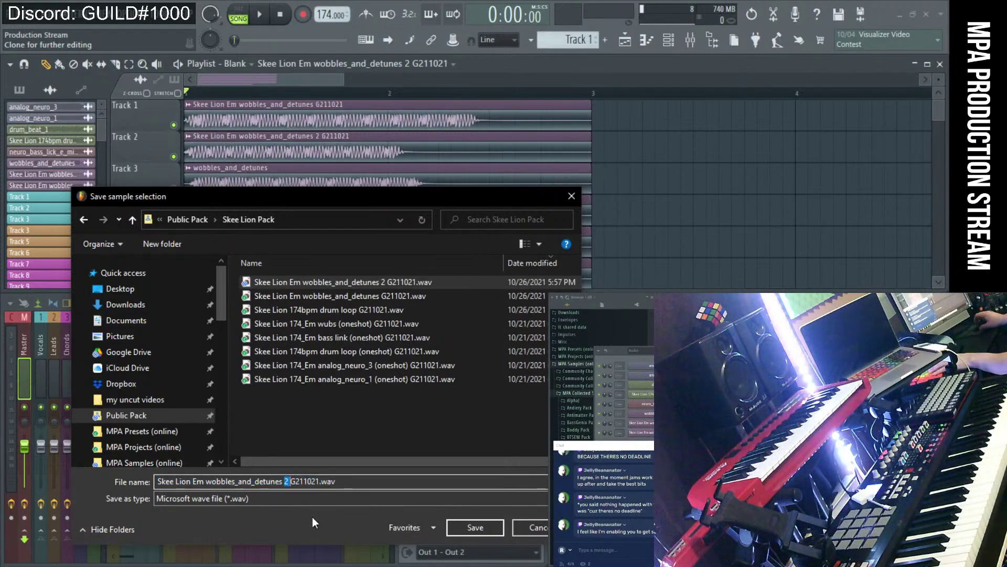
pyautogui.write('3')
pyautogui.press('Return')
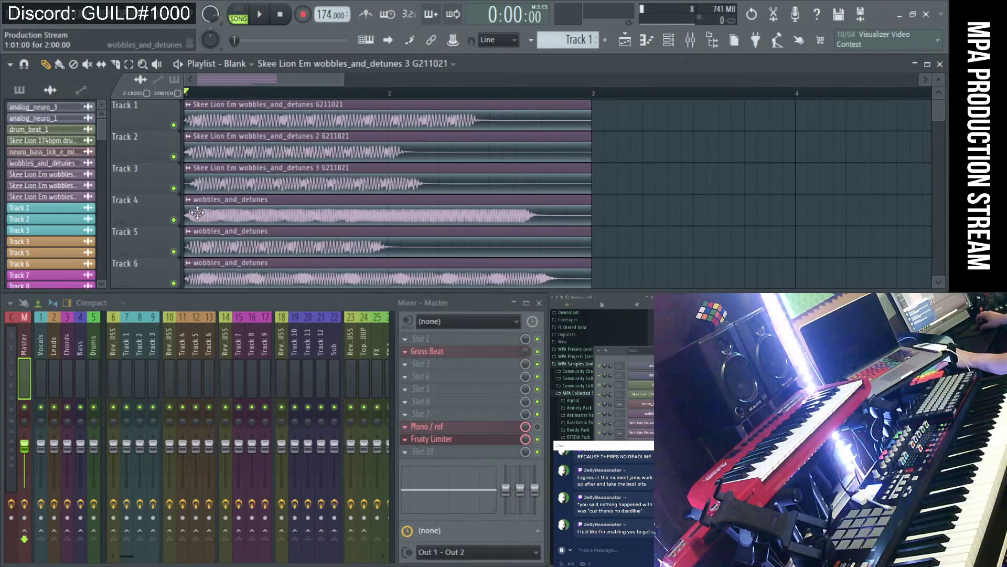
# Make the Track 4 clip a unique sample, saved in Public Pack's Skee Lion Pack as "Skee Lion Em wobbles_and_detunes 4 G211021.wav".
pyautogui.click(188, 200)
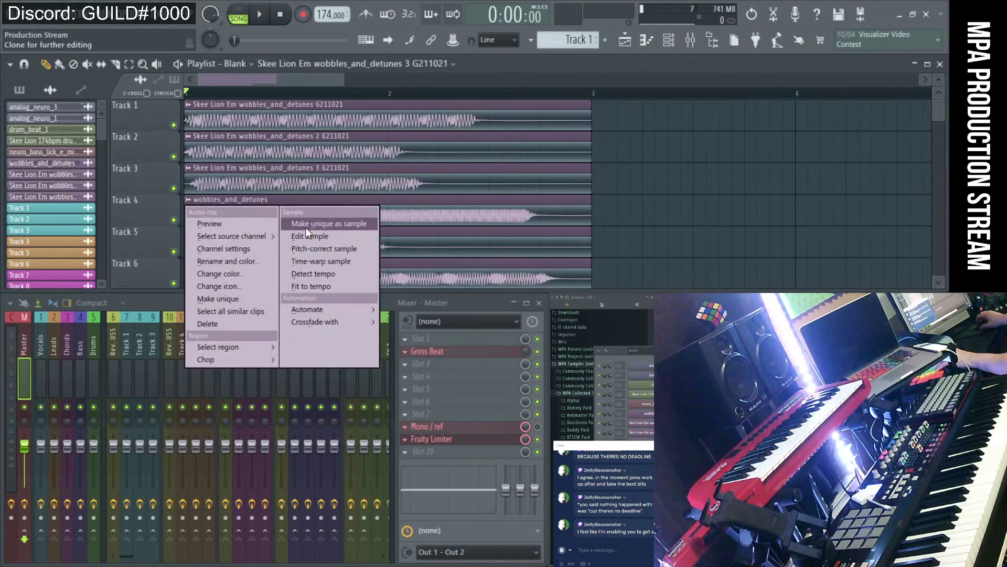
pyautogui.click(305, 228)
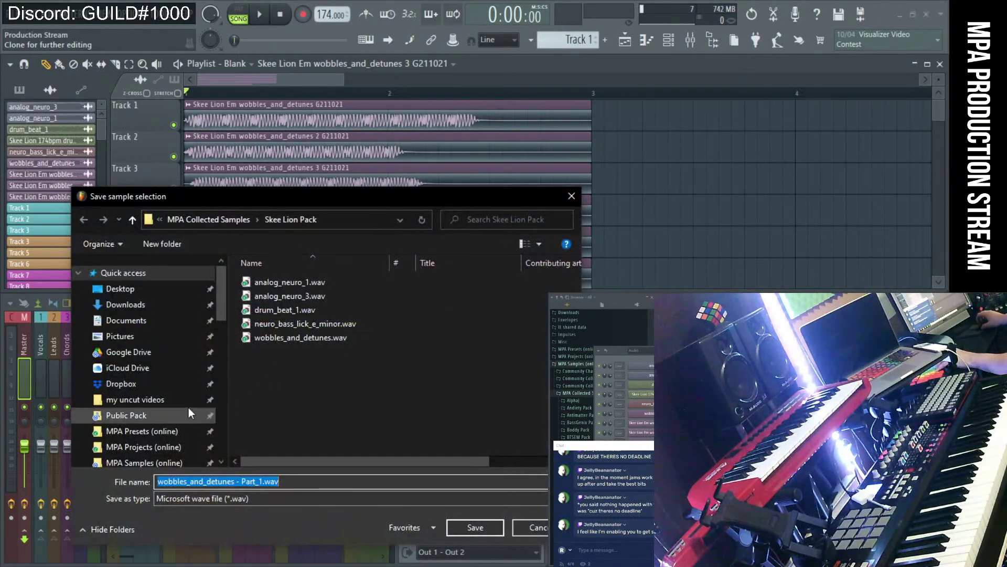
pyautogui.click(169, 408)
pyautogui.doubleClick(273, 285)
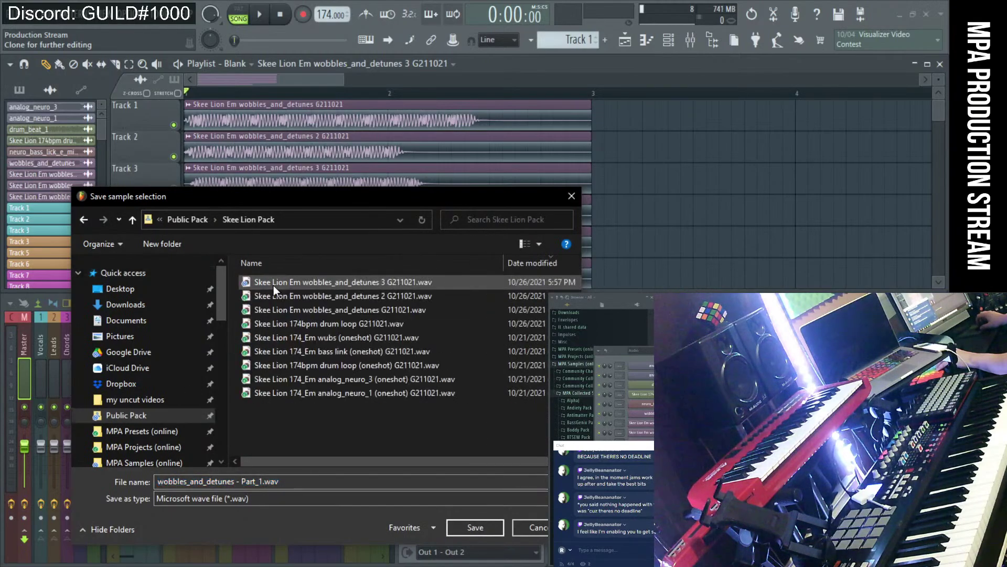
pyautogui.click(273, 285)
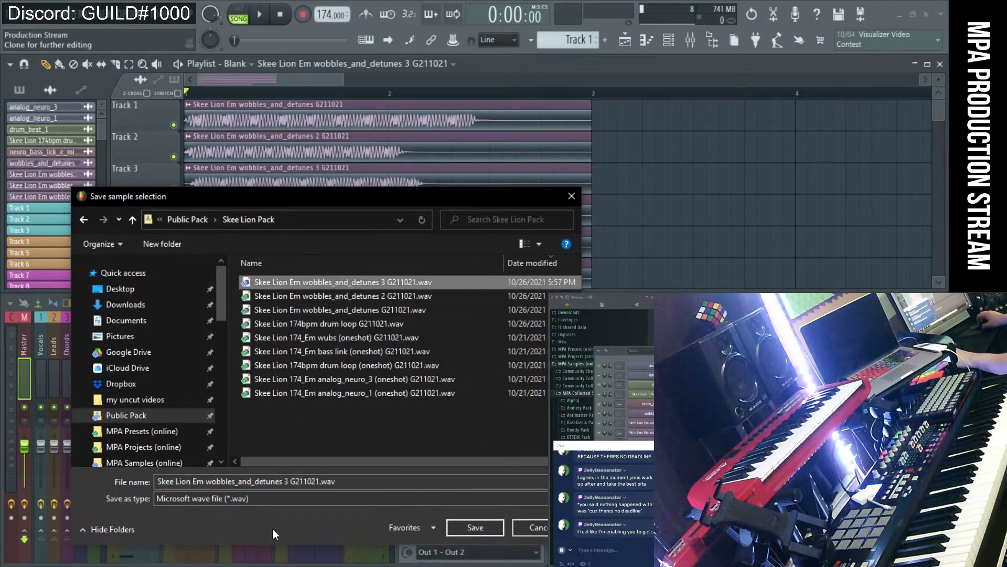
pyautogui.click(289, 481)
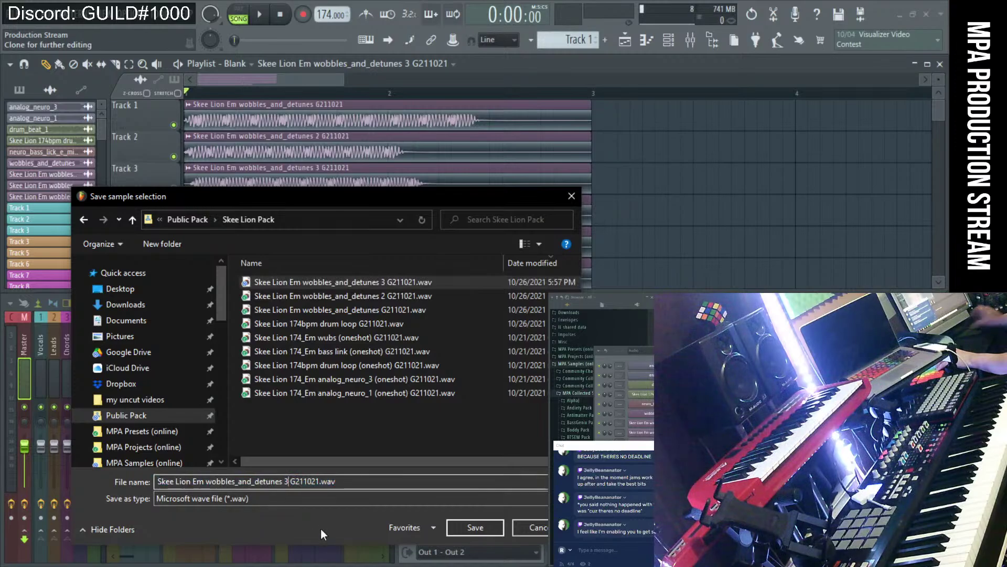
pyautogui.press('BackSpace')
pyautogui.write('4')
pyautogui.press('Return')
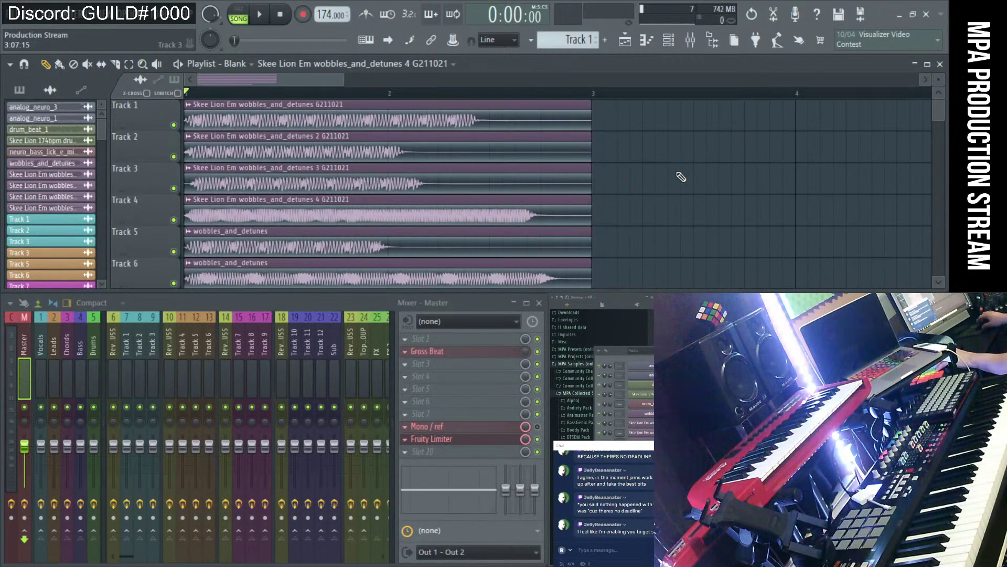
pyautogui.scroll(-1, 682, 177)
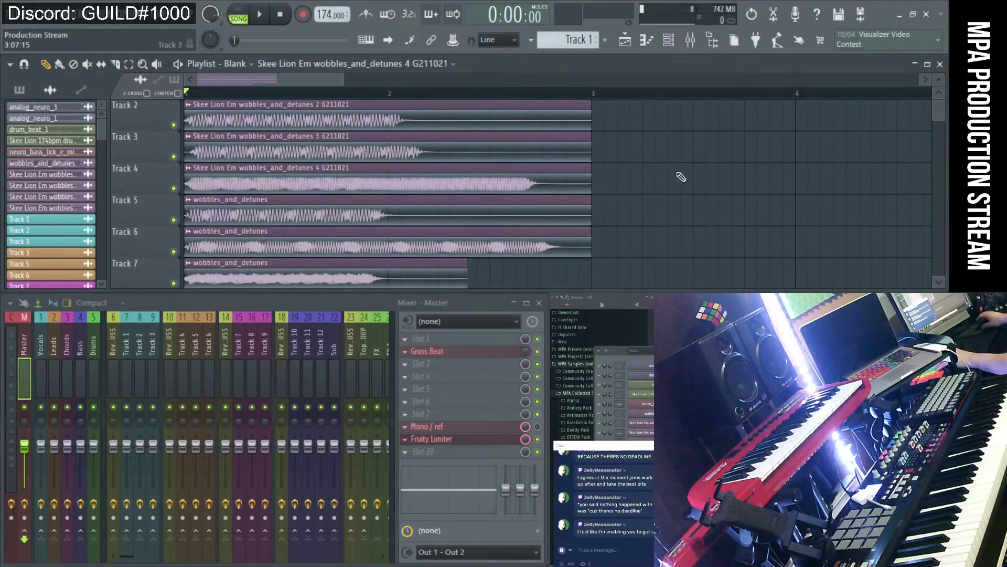
pyautogui.click(189, 200)
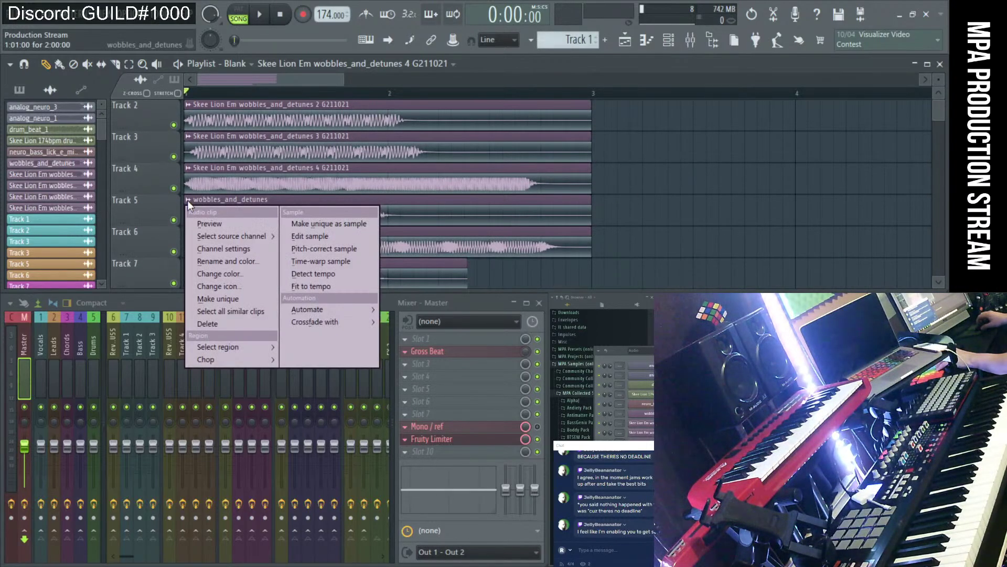
pyautogui.click(313, 225)
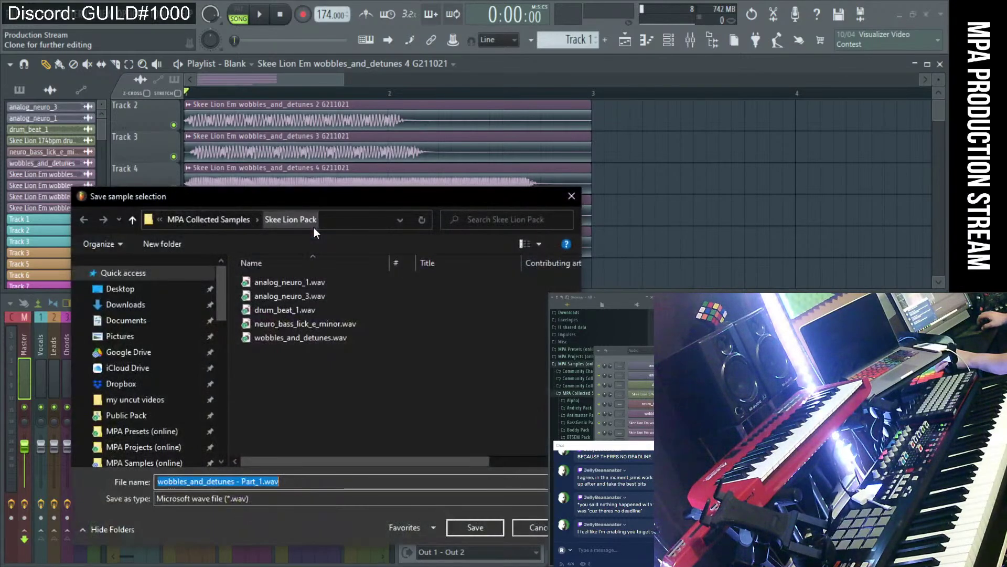
pyautogui.click(567, 200)
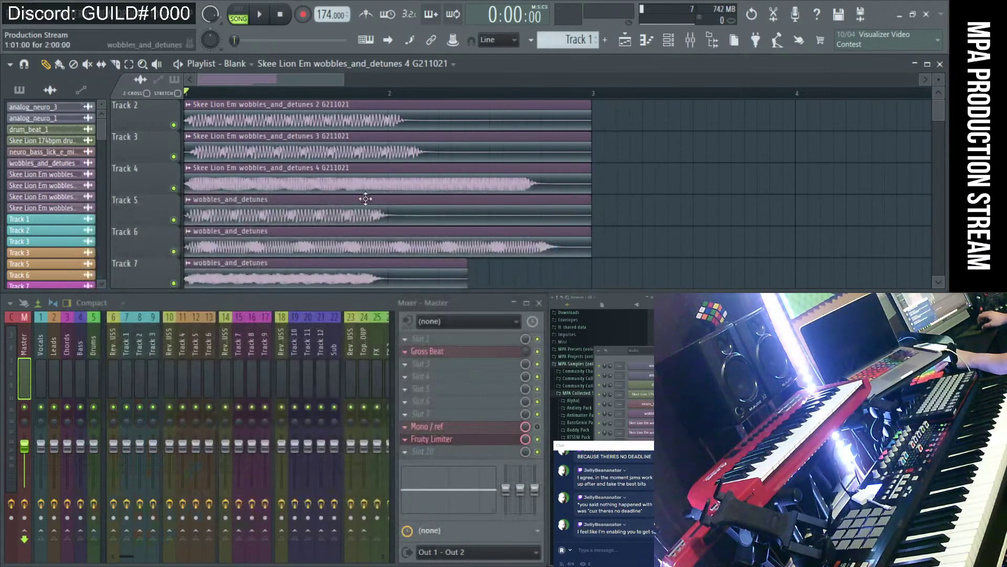
# Make the Track 5 clip a unique sample, saved in Public Pack's Skee Lion Pack as "Skee Lion Em wobbles_and_detunes 5 G211021.wav".
pyautogui.click(190, 201)
pyautogui.click(305, 223)
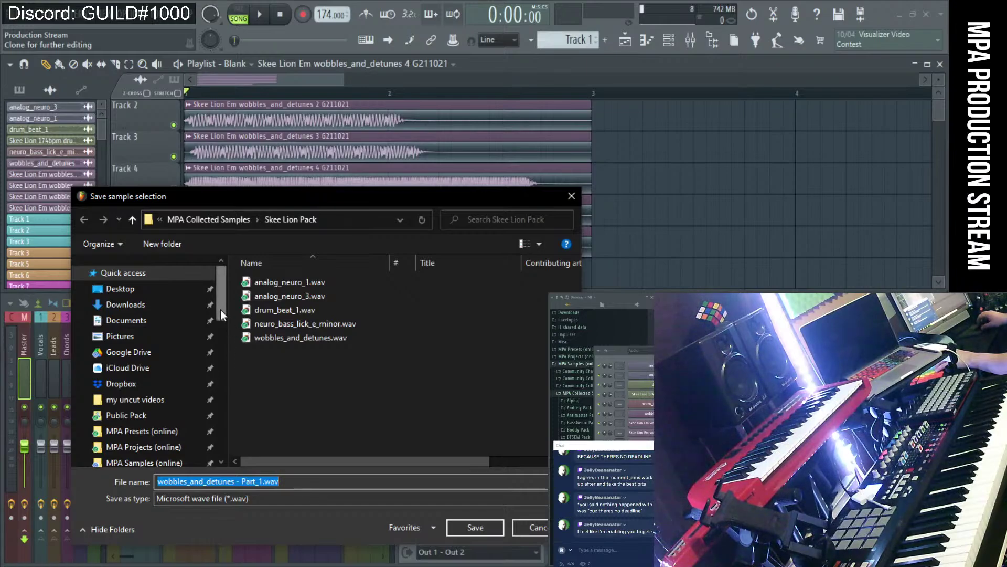
pyautogui.moveTo(219, 309); pyautogui.dragTo(220, 316)
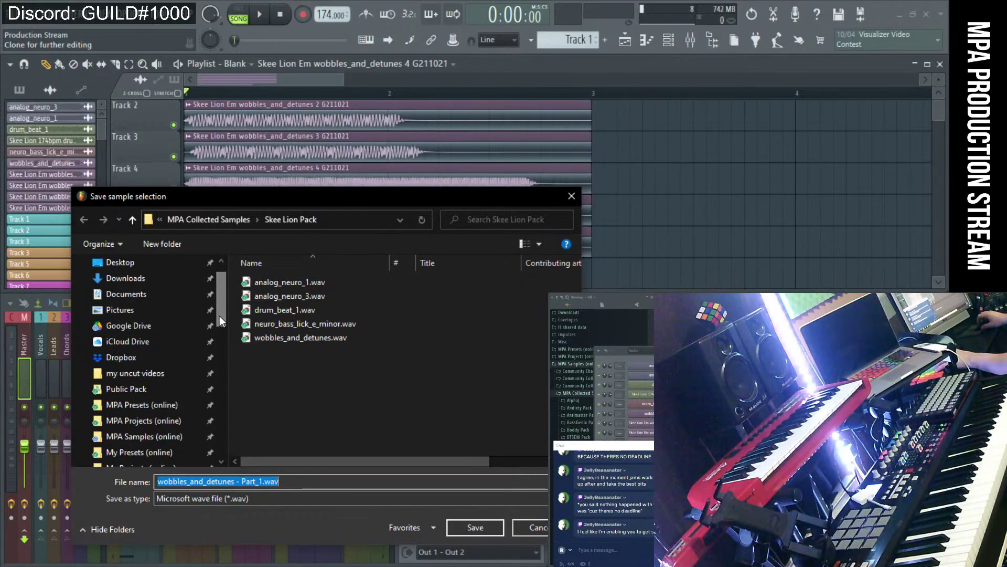
pyautogui.click(157, 389)
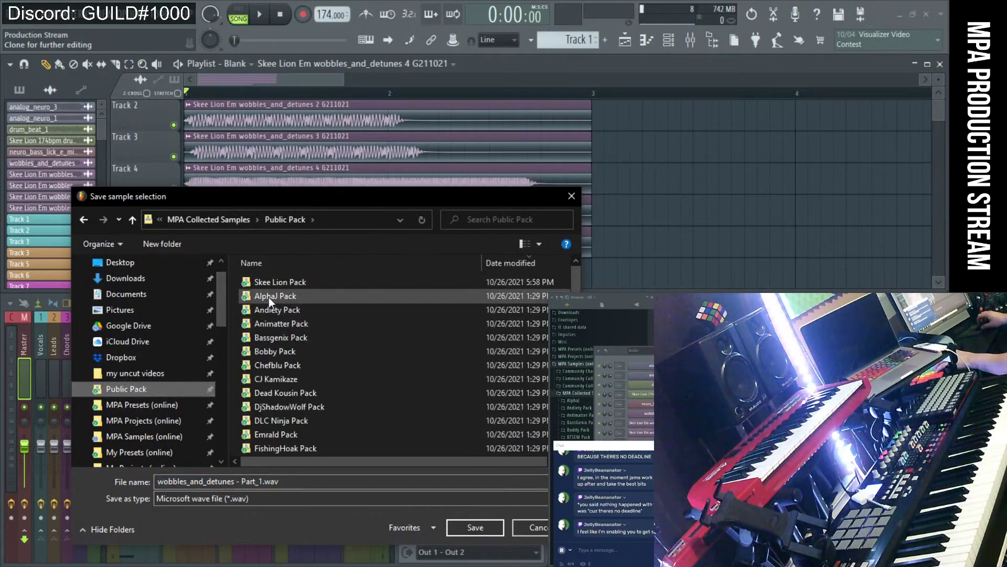
pyautogui.doubleClick(272, 290)
pyautogui.click(132, 221)
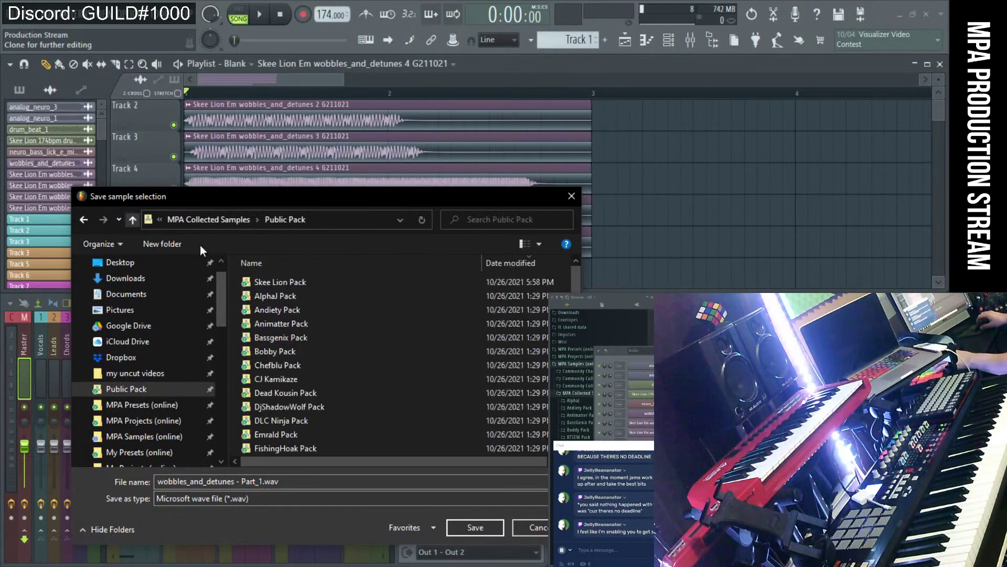
pyautogui.doubleClick(274, 283)
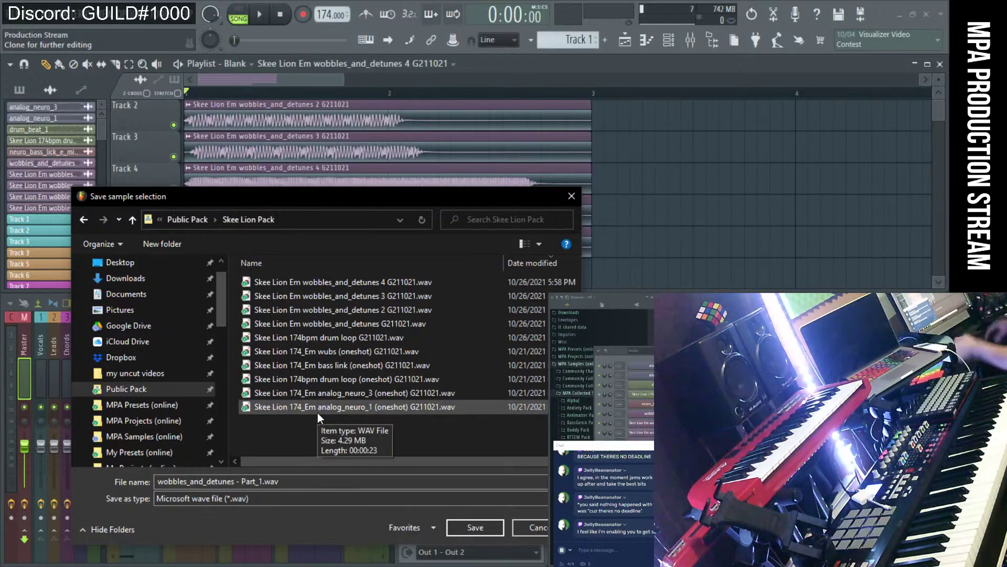
pyautogui.click(357, 281)
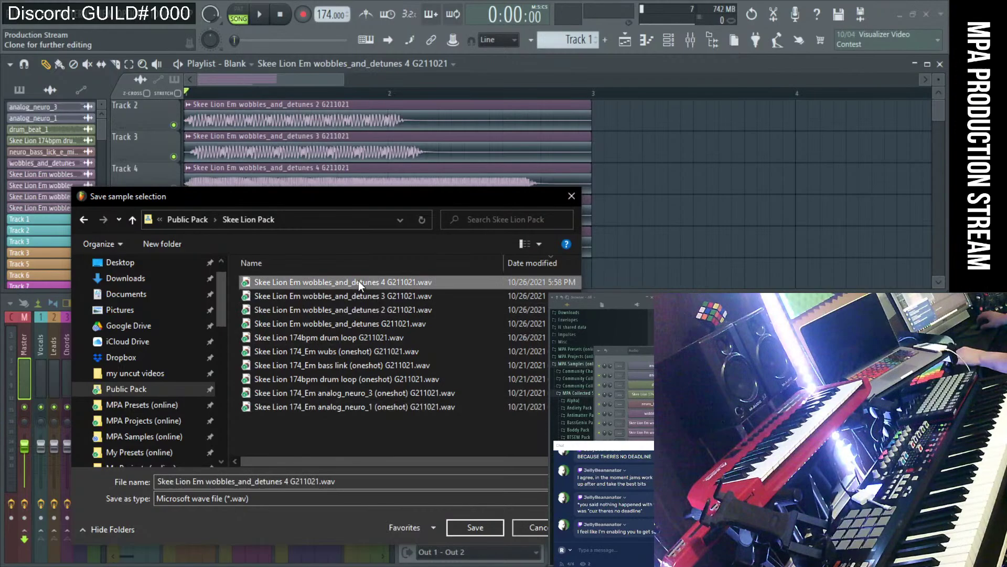
pyautogui.doubleClick(289, 482)
pyautogui.write('5')
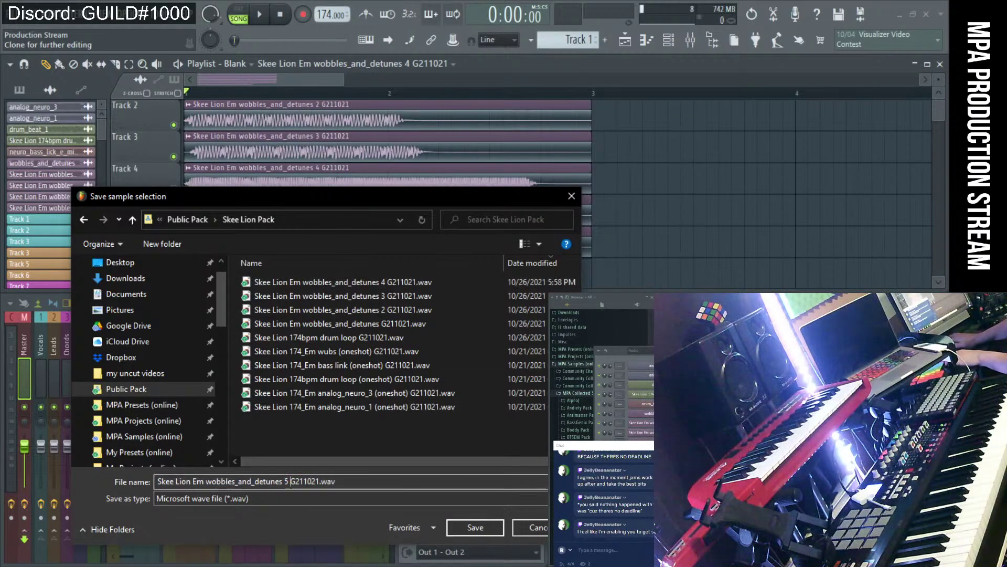
pyautogui.press('Return')
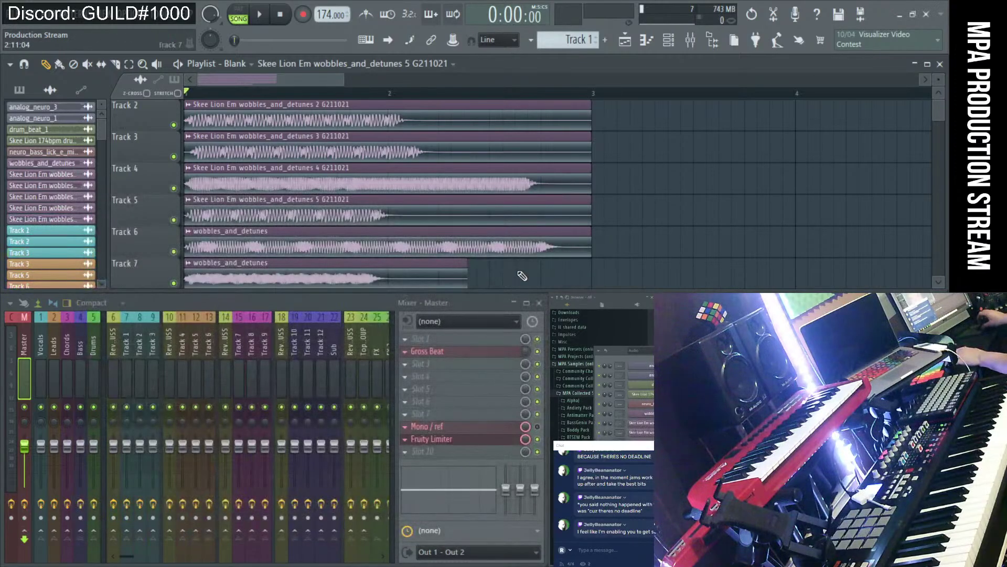
# Start making the Track 6 clip a unique sample in Public Pack's Skee Lion Pack, reusing the wobbles_and_detunes 5 file name.
pyautogui.click(189, 234)
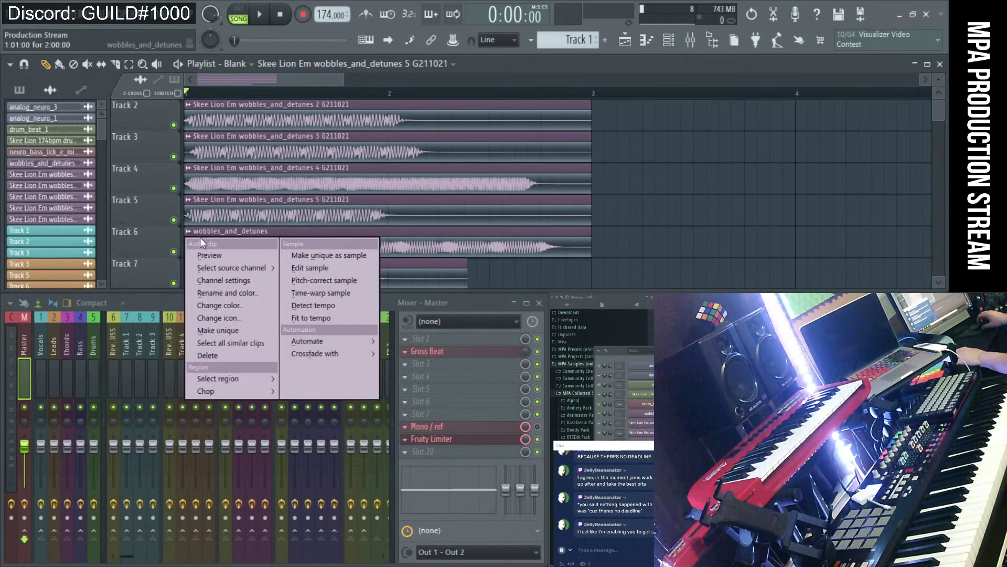
pyautogui.click(317, 258)
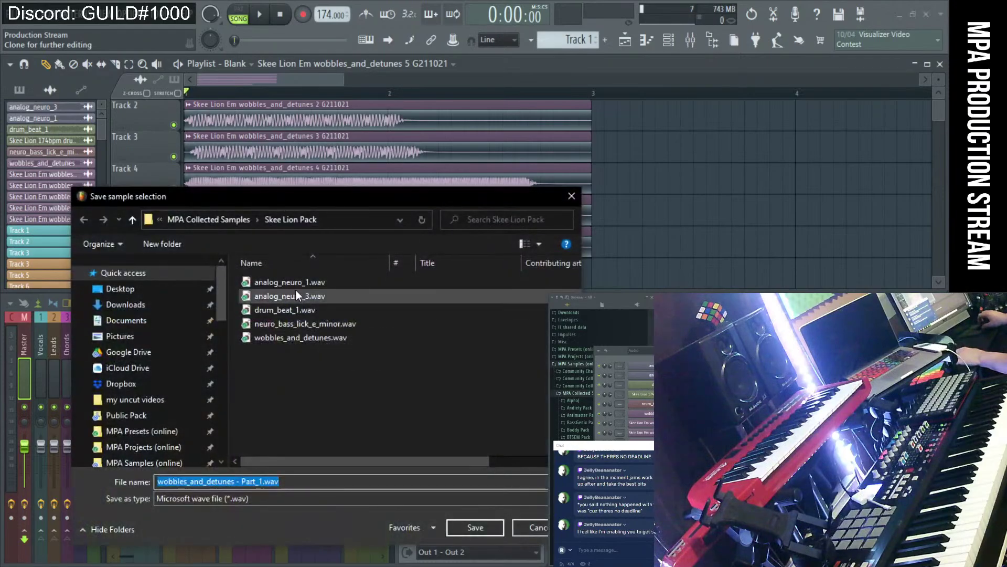
pyautogui.click(126, 415)
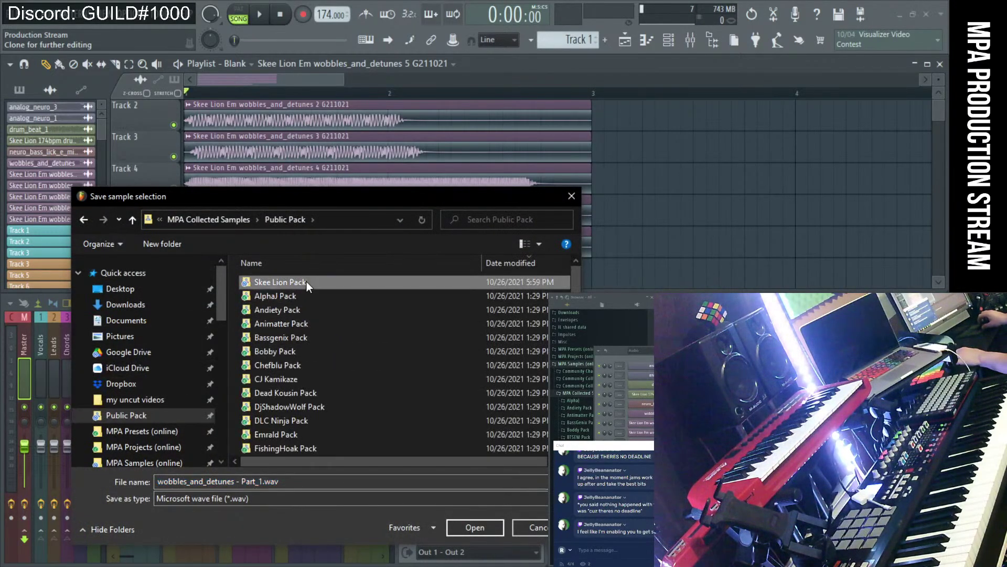
pyautogui.doubleClick(306, 281)
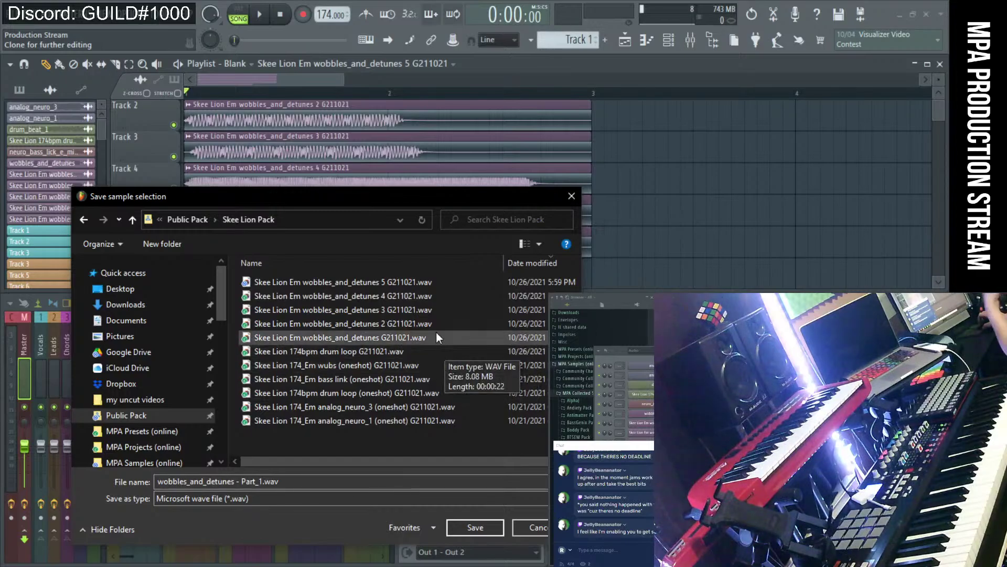
pyautogui.click(407, 280)
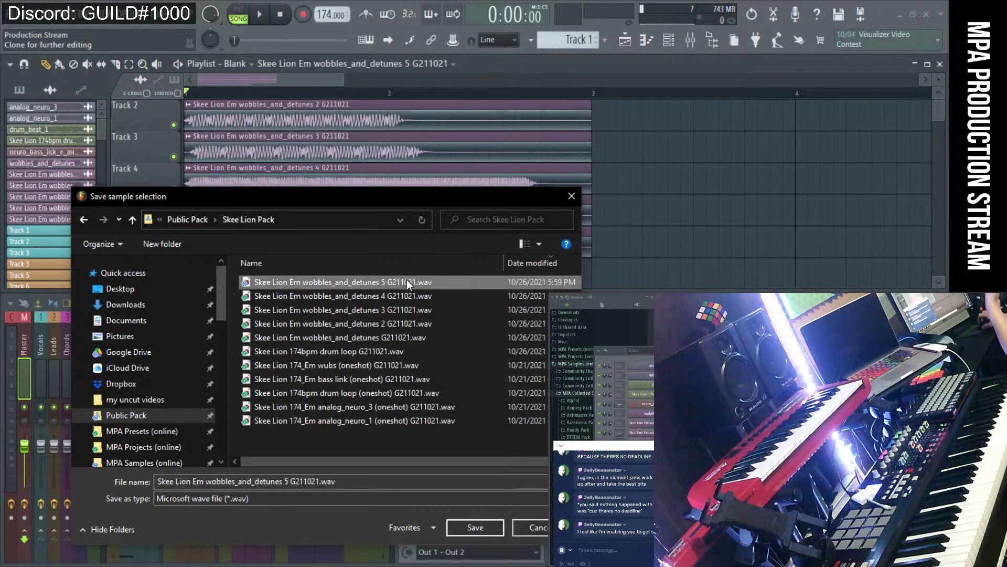
# Save the Track 6 sample as "Skee Lion Em wobbles_and_detunes 6 (oneshot) G211021.wav".
pyautogui.click(290, 482)
pyautogui.click(290, 482)
pyautogui.press('BackSpace')
pyautogui.press('BackSpace')
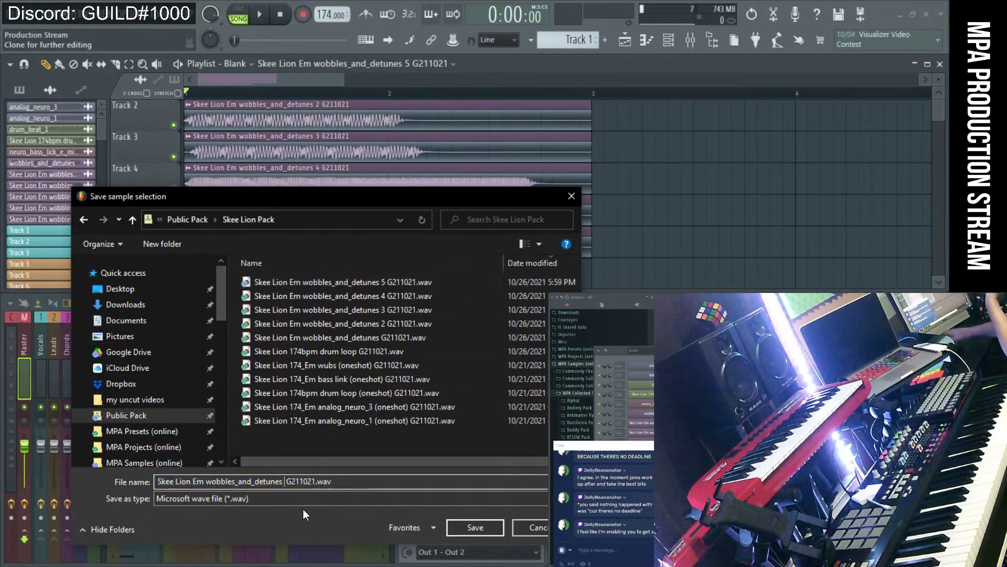
pyautogui.write('6 ')
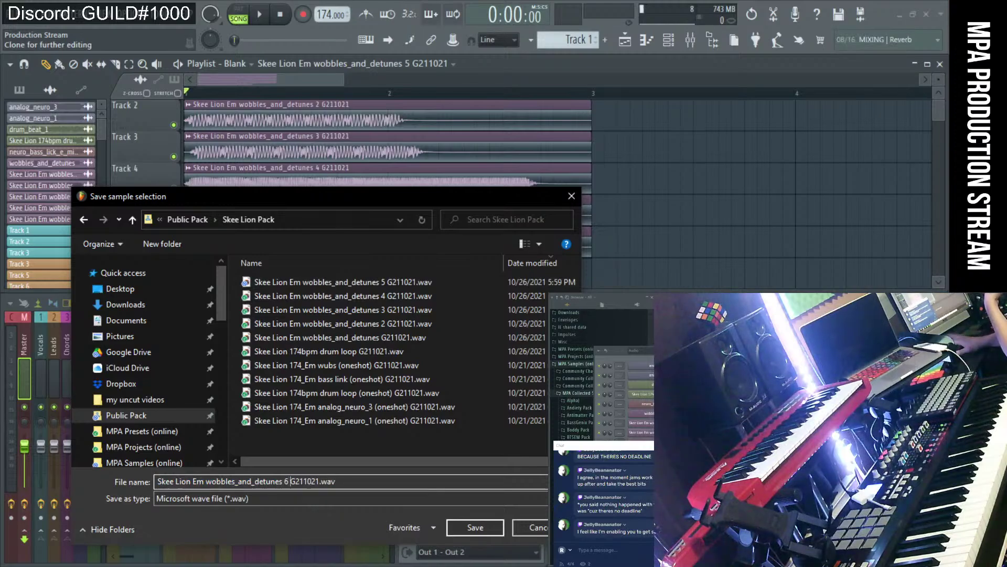
pyautogui.write('(on')
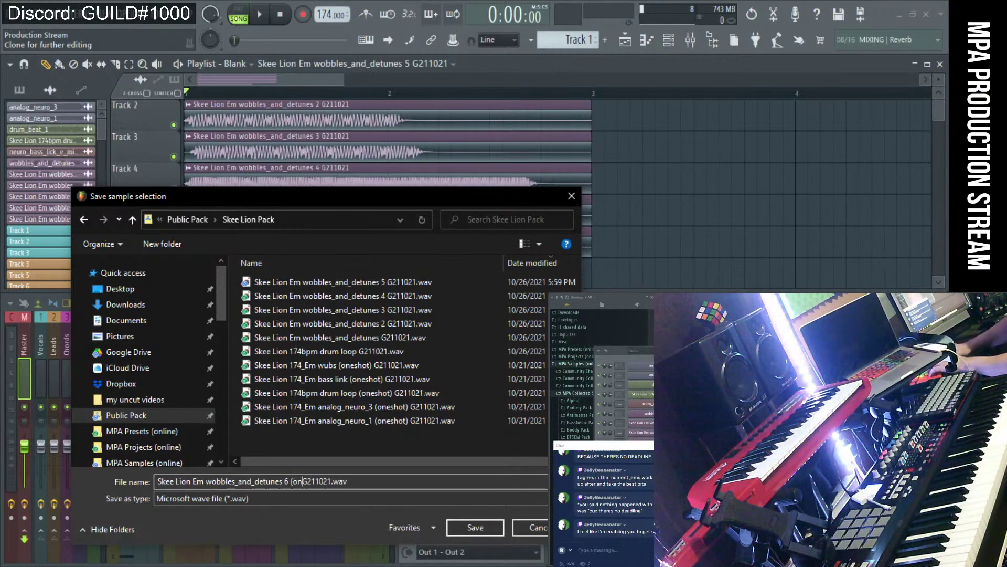
pyautogui.write('eshot')
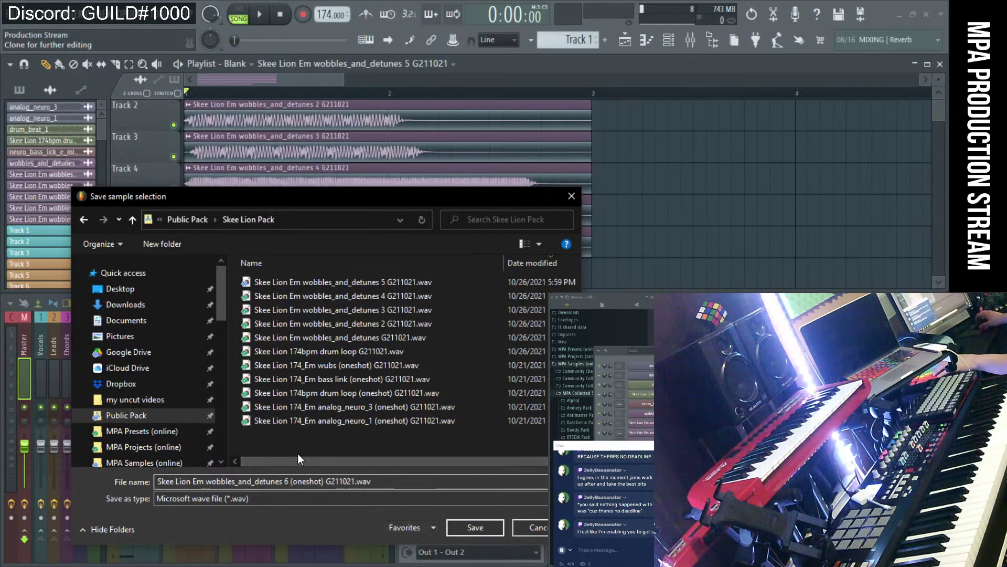
pyautogui.moveTo(318, 486); pyautogui.dragTo(292, 487)
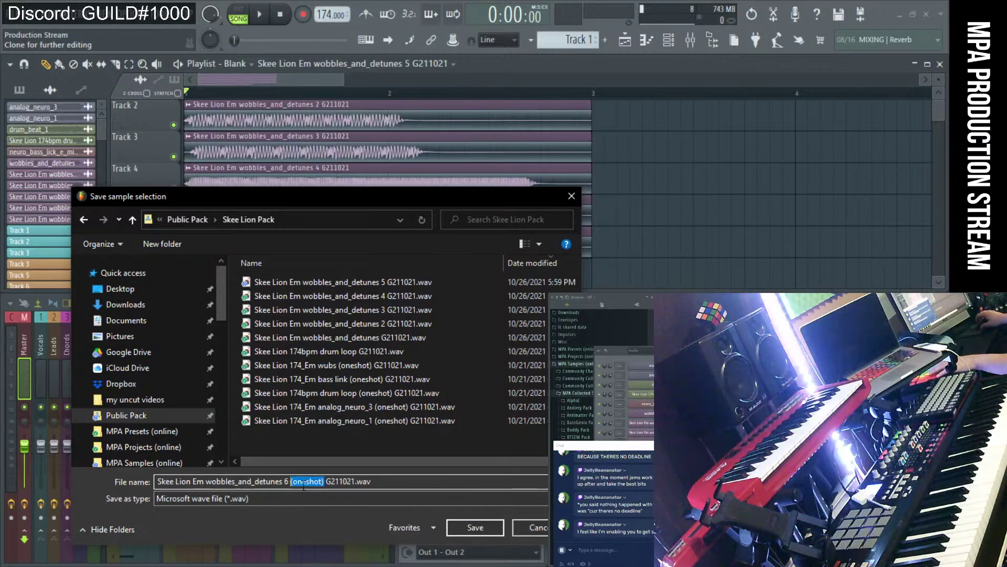
pyautogui.click(327, 482)
pyautogui.moveTo(297, 485); pyautogui.dragTo(291, 486)
pyautogui.click(376, 482)
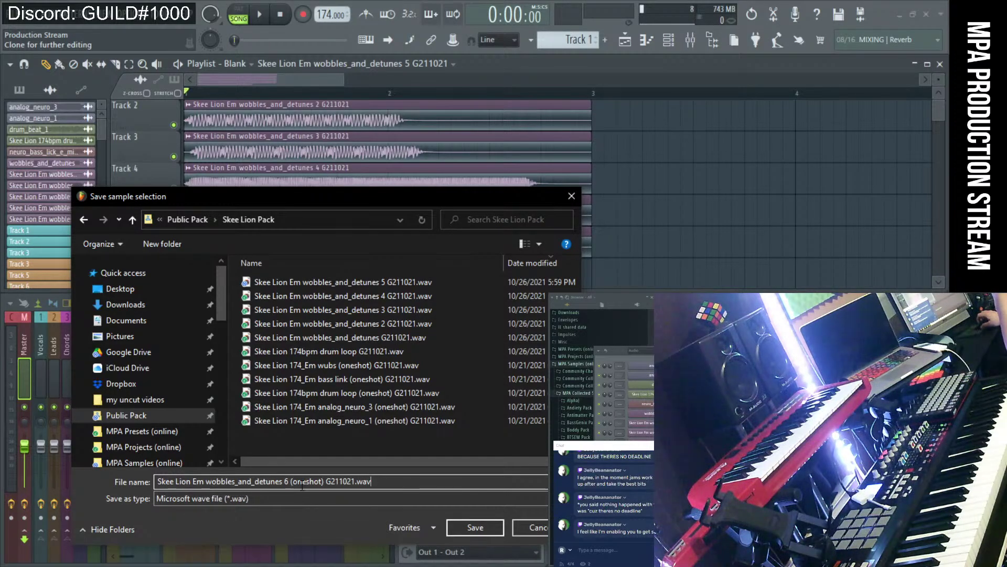
pyautogui.click(322, 481)
pyautogui.click(487, 528)
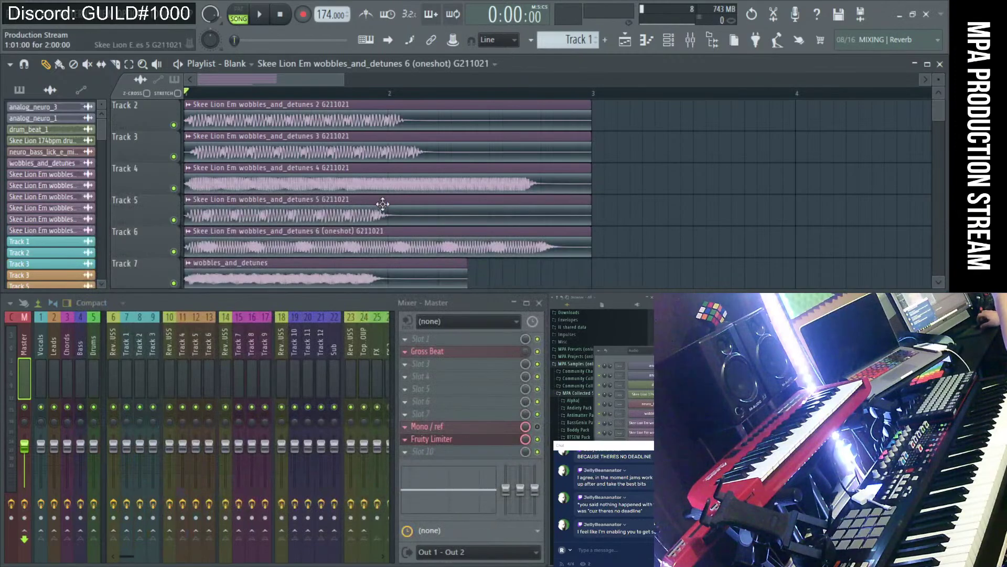
# Make the Track 7 clip a unique sample, saved in Public Pack's Skee Lion Pack as "Skee Lion Em wobbles_and_detunes 7 (oneshot) G211021.wav".
pyautogui.scroll(-2, 380, 209)
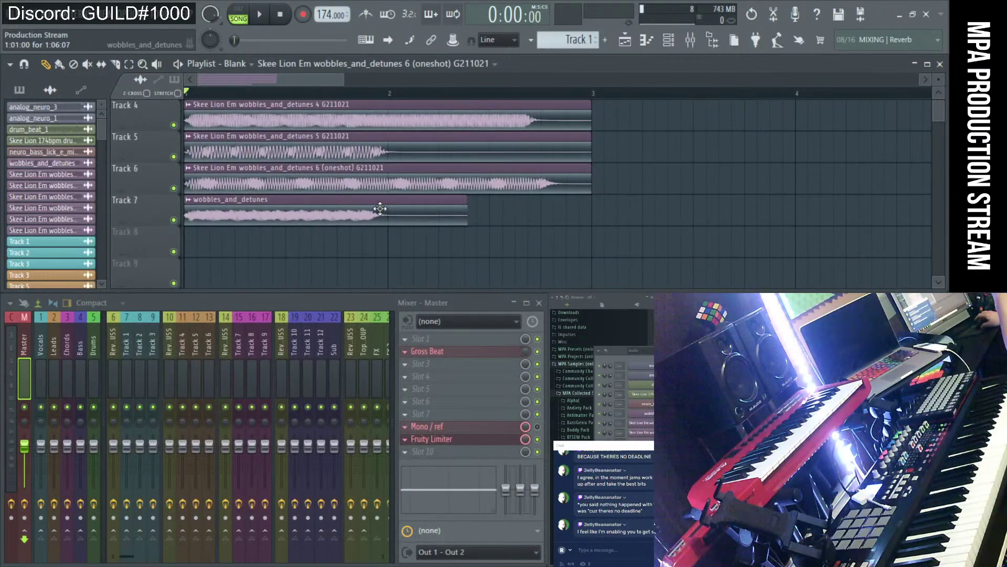
pyautogui.click(189, 203)
pyautogui.click(304, 227)
pyautogui.press('Escape')
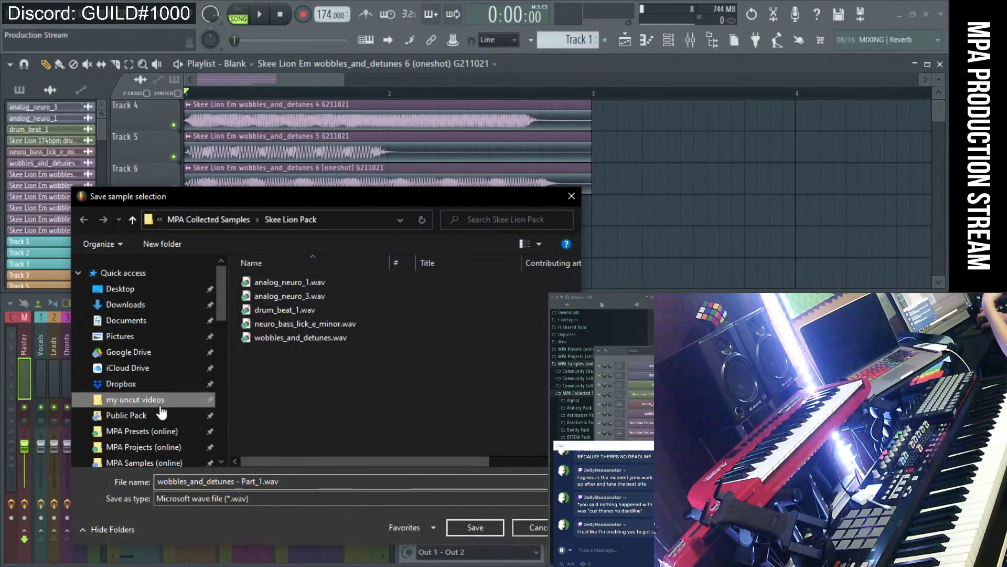
pyautogui.click(160, 412)
pyautogui.doubleClick(281, 278)
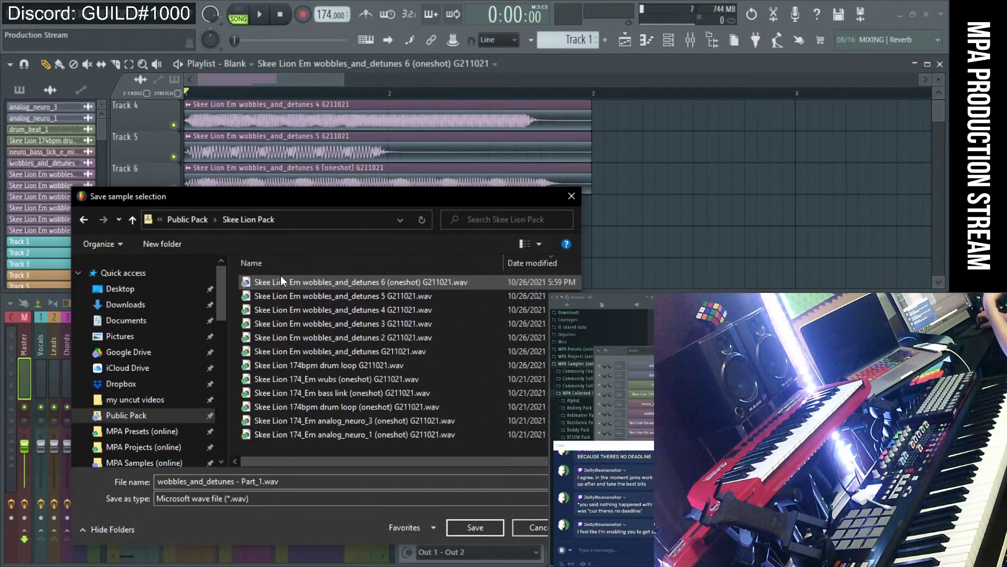
pyautogui.click(281, 279)
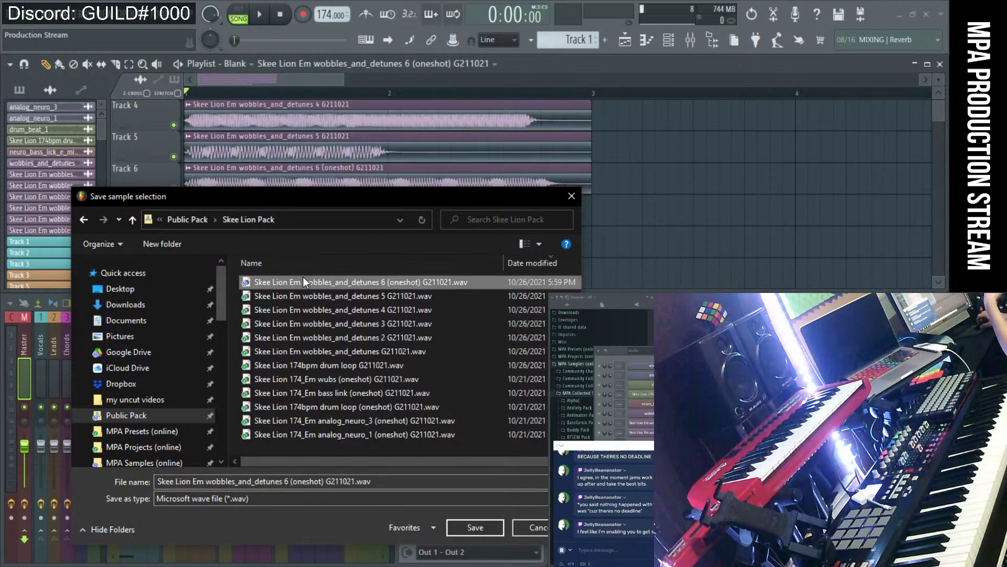
pyautogui.click(287, 486)
pyautogui.click(287, 485)
pyautogui.press('BackSpace')
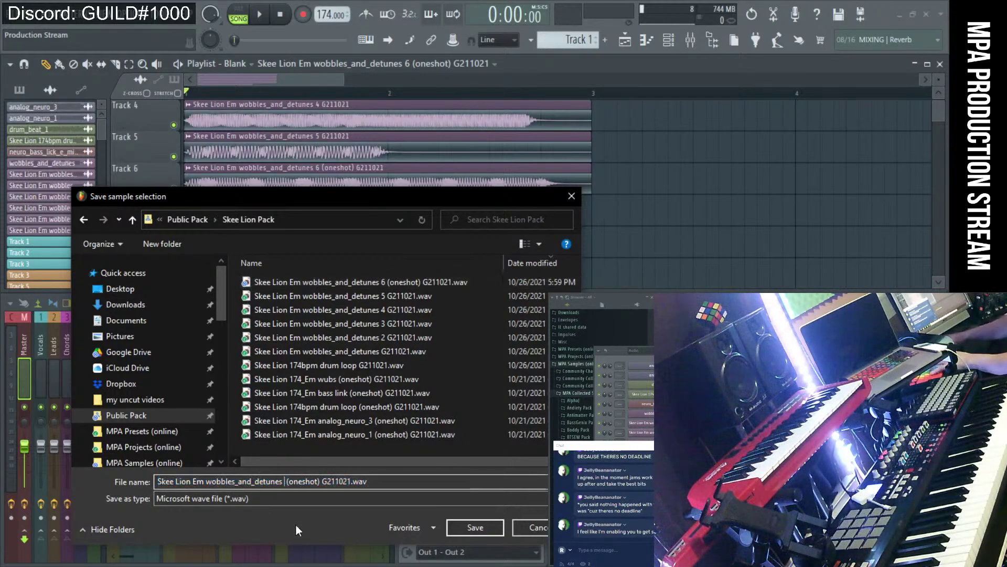
pyautogui.write('7')
pyautogui.press('Return')
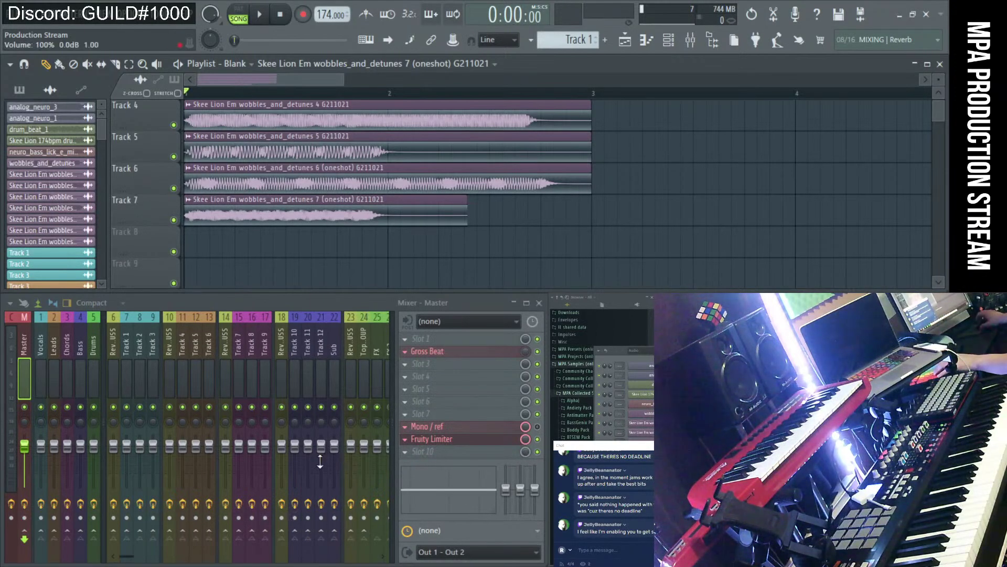
# Switch to File Explorer and open the Skee Lion Pack folder inside Public Pack.
pyautogui.click(368, 565)
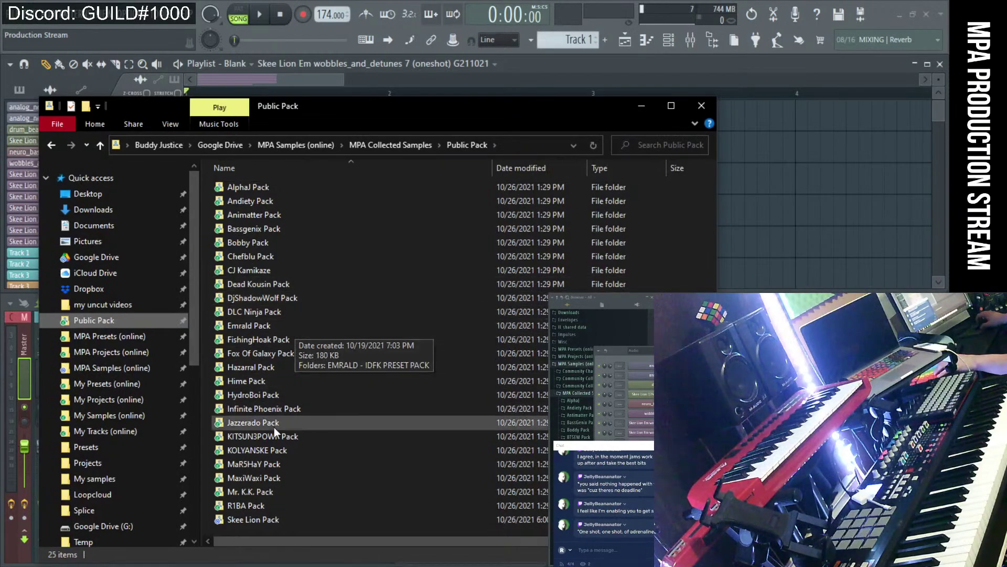
pyautogui.doubleClick(273, 519)
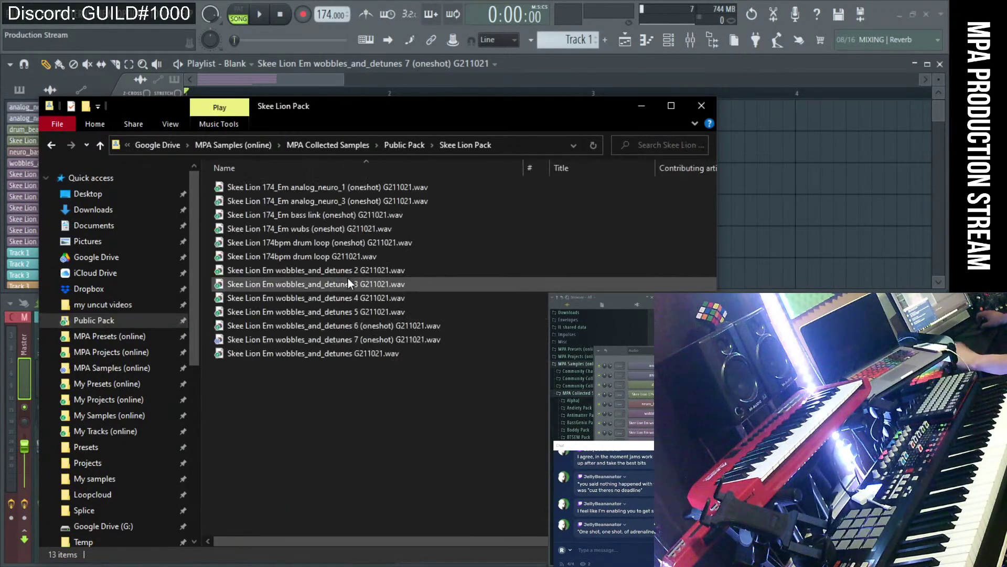
pyautogui.click(362, 215)
# Try to rename "Skee Lion 174bpm drum loop G211021.wav" with "(oneshot)" inserted before G211021.
pyautogui.click(355, 256)
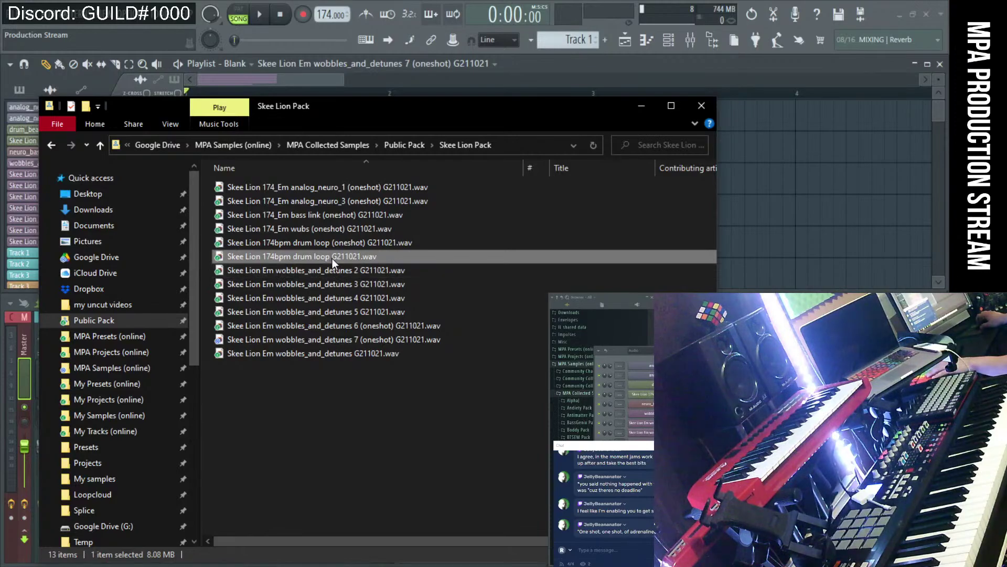
pyautogui.click(332, 257)
pyautogui.click(334, 258)
pyautogui.write('(oneshot)')
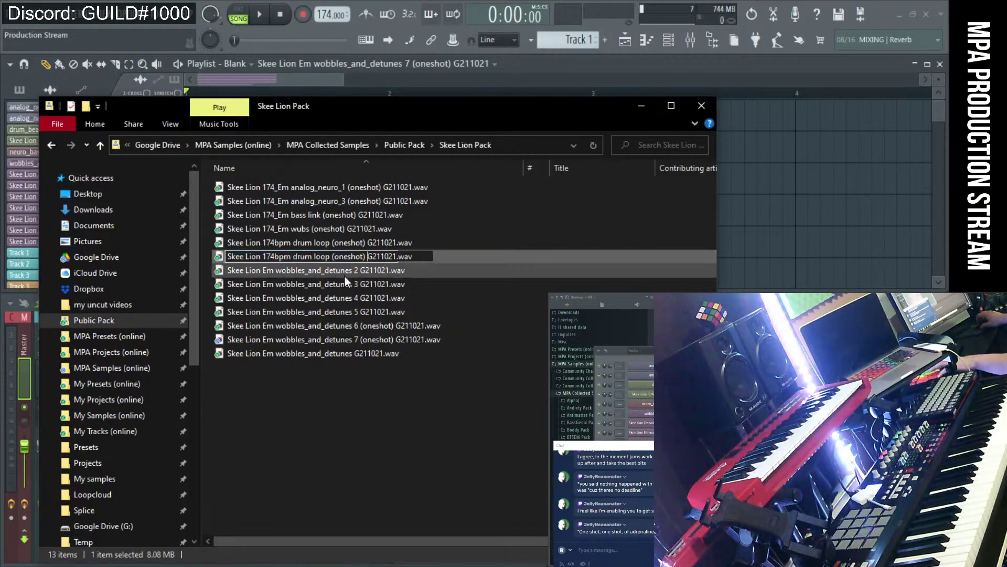
pyautogui.press('Tab')
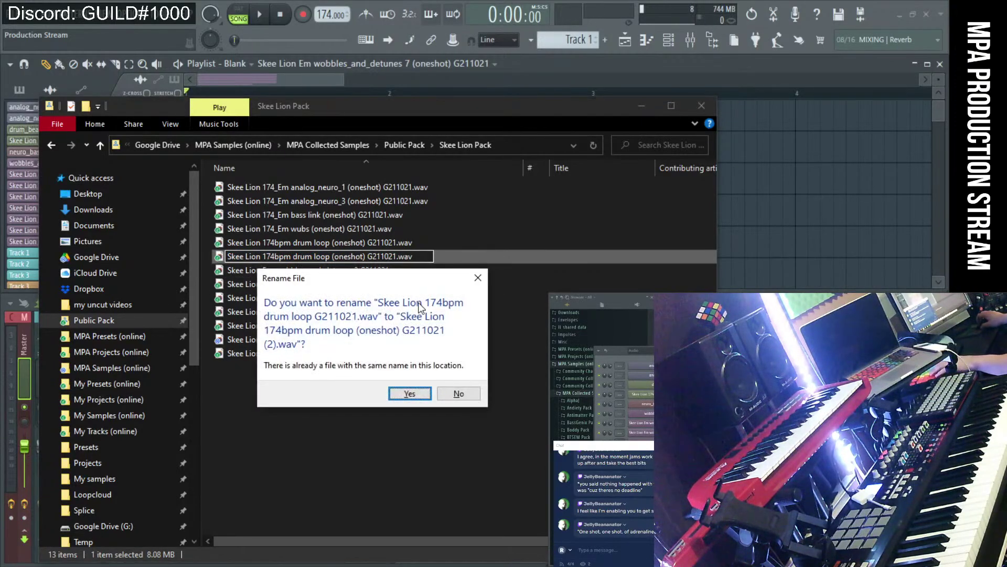
pyautogui.click(477, 279)
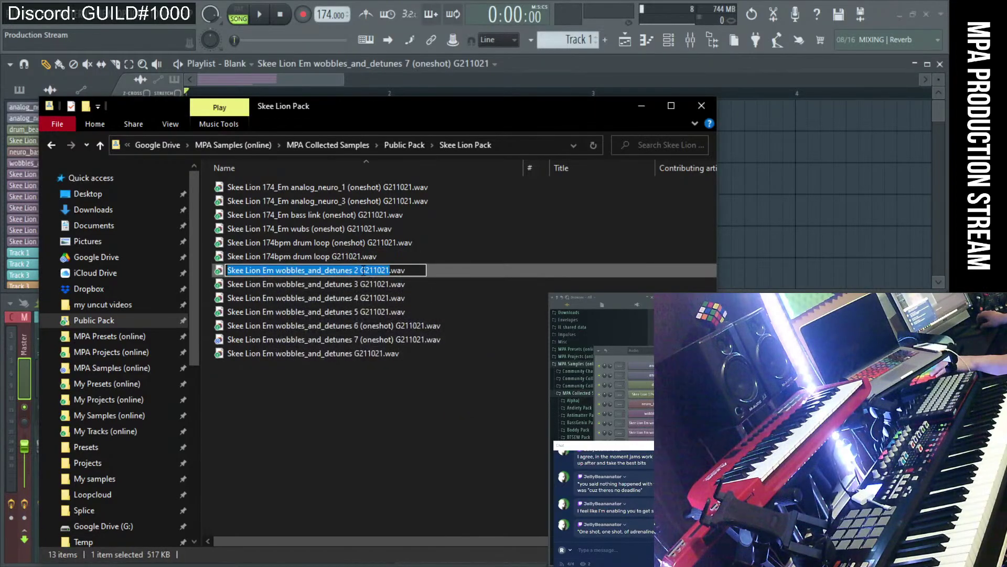
# Rename the wobbles_and_detunes 2 and wobbles_and_detunes 3 files, inserting "(oneshot)" between the number and G211021.
pyautogui.click(358, 271)
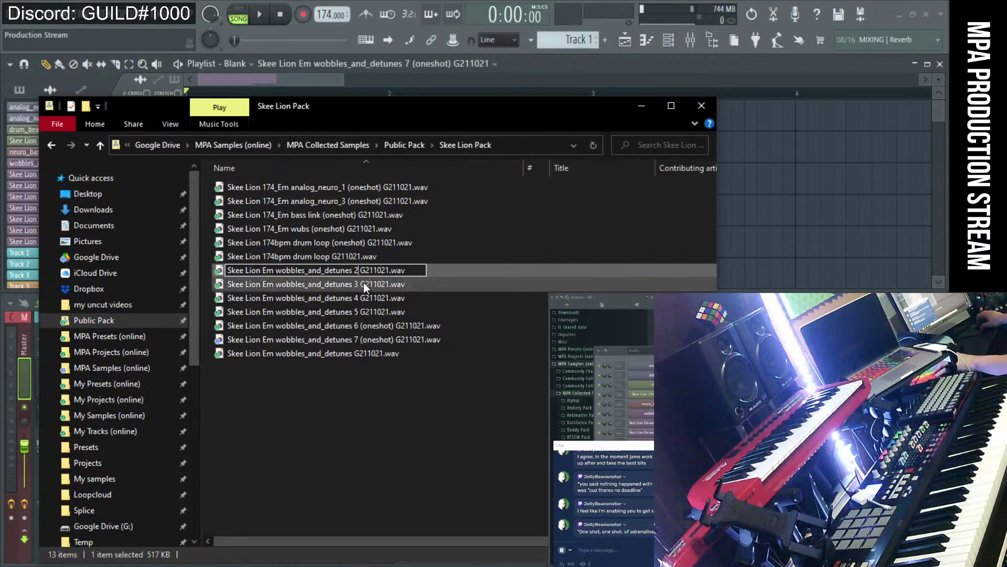
pyautogui.write('(oneshot)')
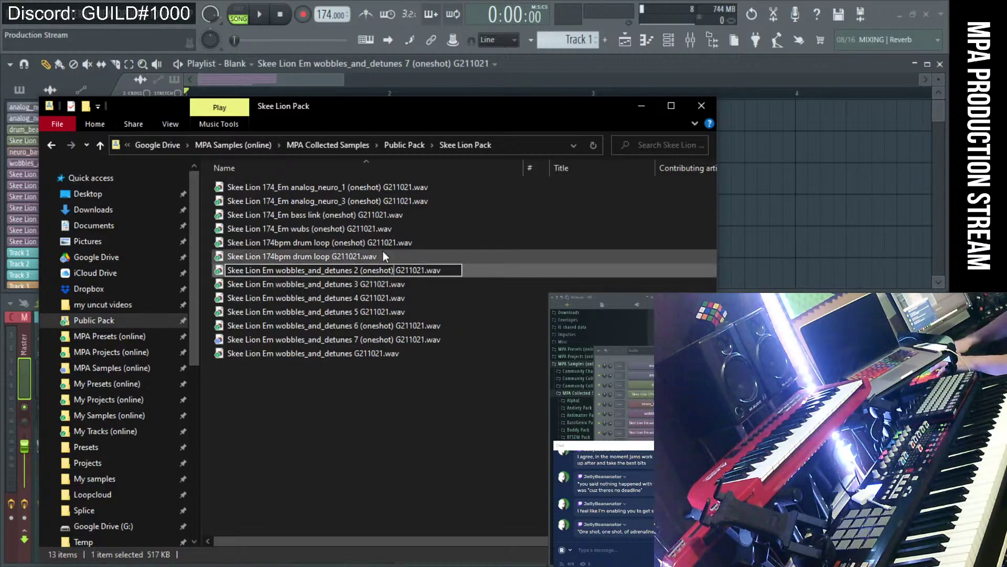
pyautogui.press('Tab')
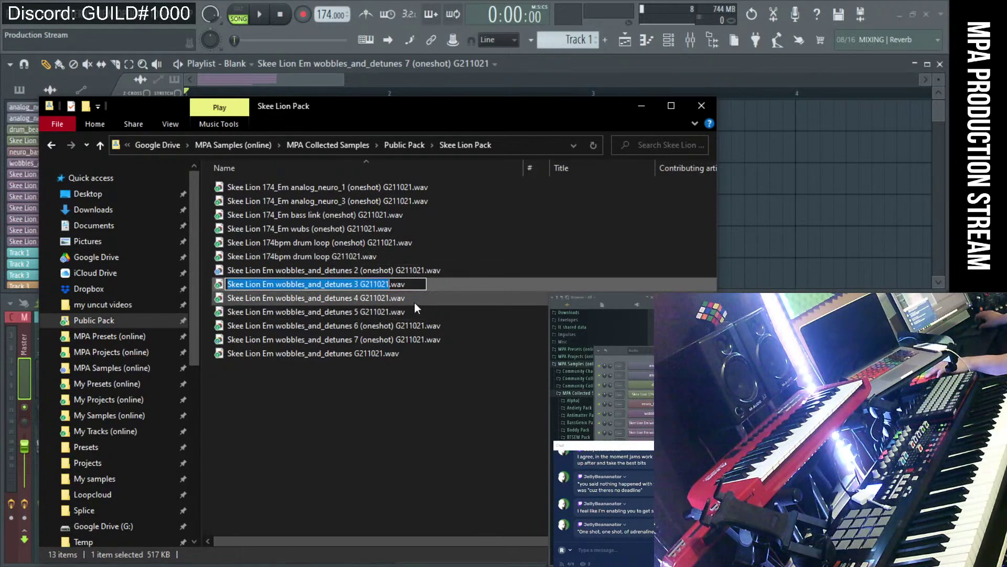
pyautogui.press('Right')
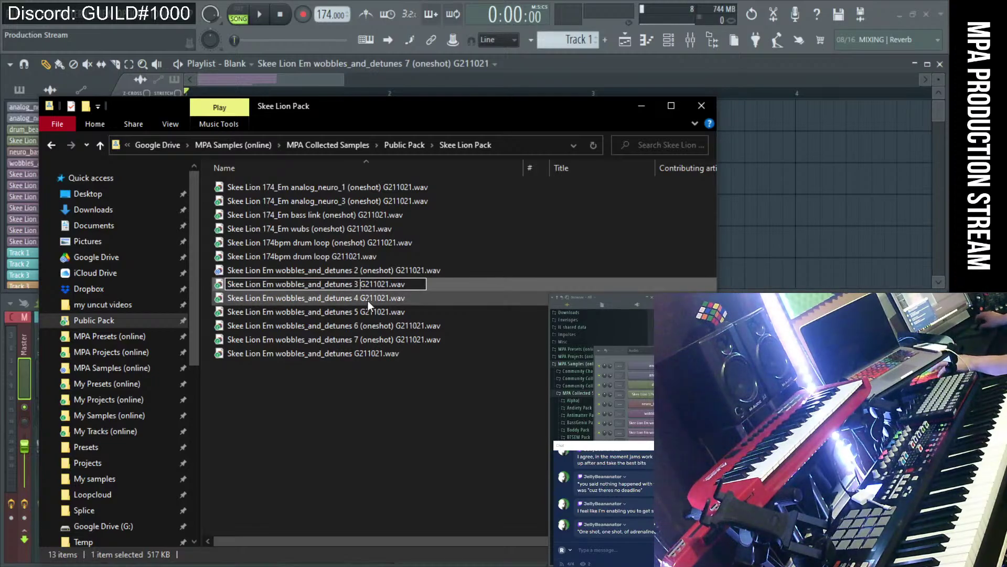
pyautogui.write('(oneshot)')
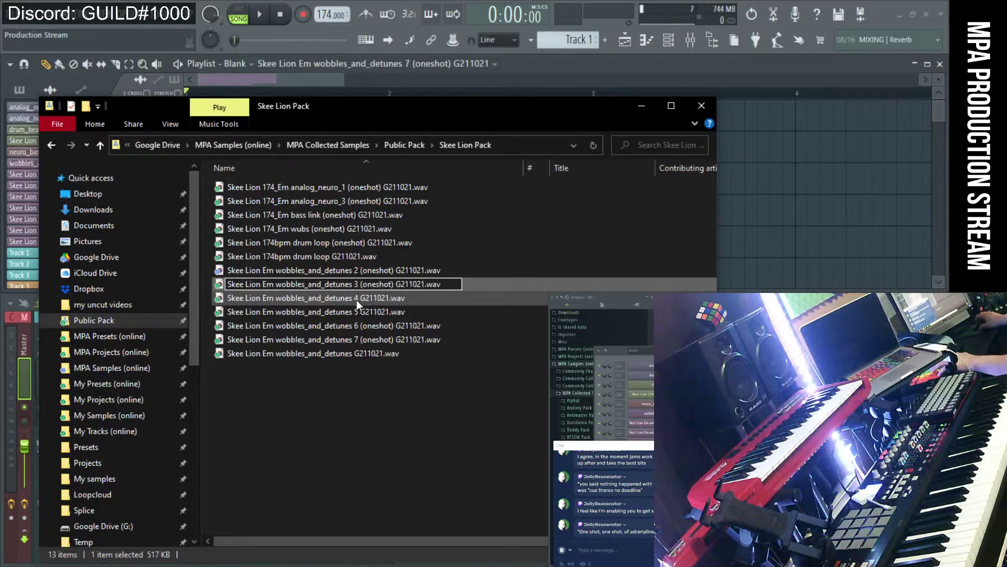
# Rename the wobbles_and_detunes 4 file, inserting "(oneshot)" between the number 4 and G211021, separated by spaces.
pyautogui.click(356, 300)
pyautogui.click(359, 299)
pyautogui.click(359, 298)
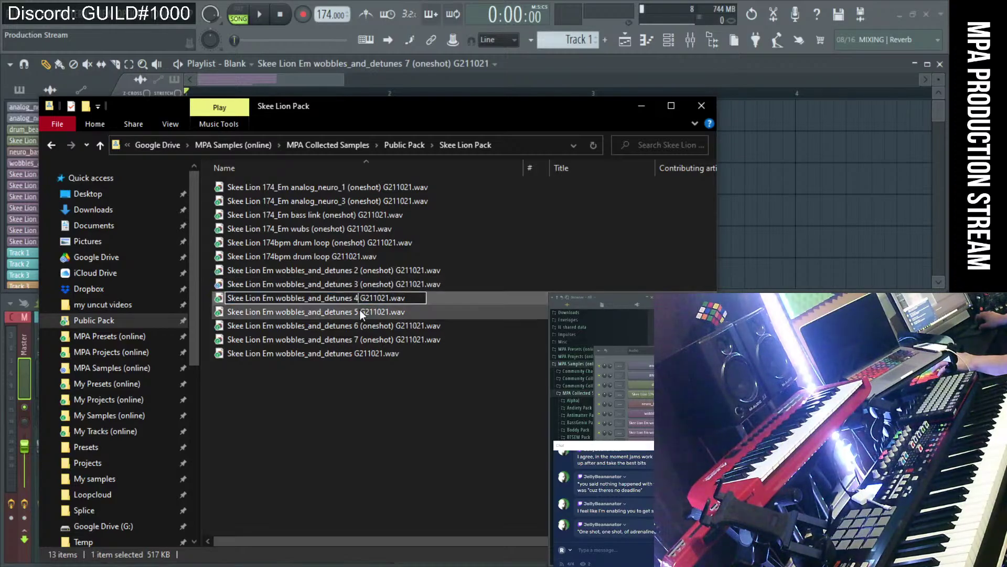
pyautogui.write('(oneshot)')
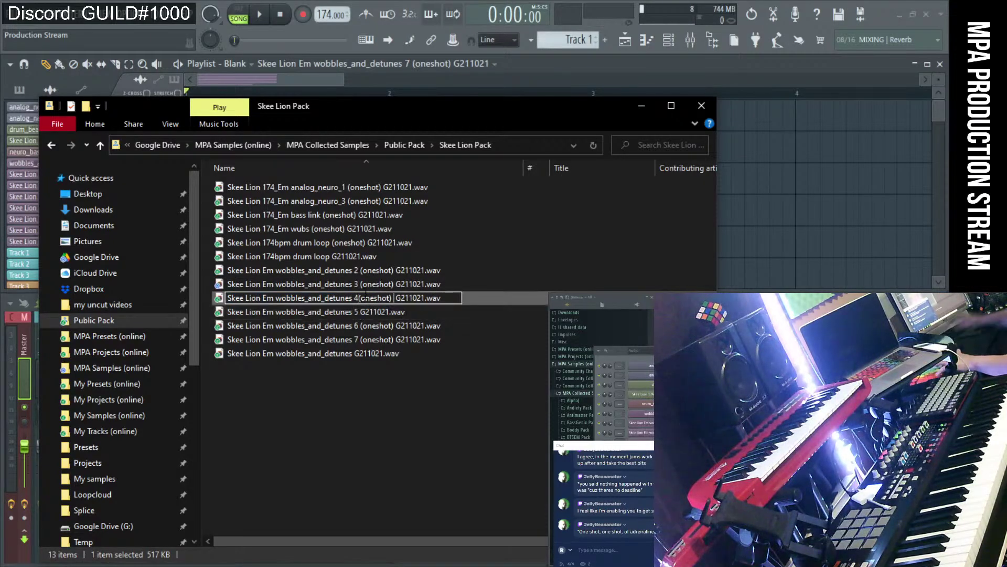
pyautogui.click(360, 300)
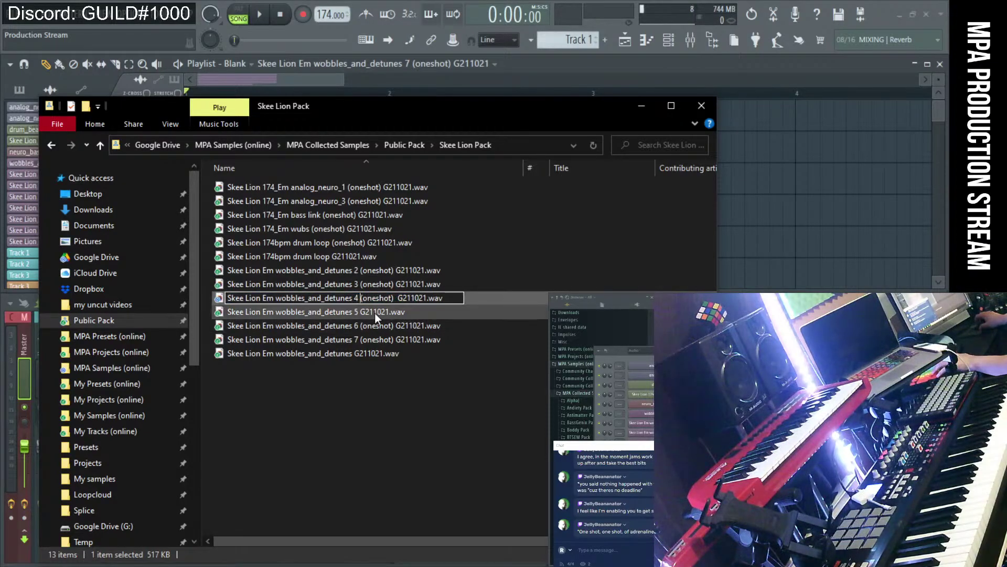
# Rename the wobbles_and_detunes 5 file, inserting "(oneshot)" between the number 5 and G211021.
pyautogui.click(360, 312)
pyautogui.click(360, 312)
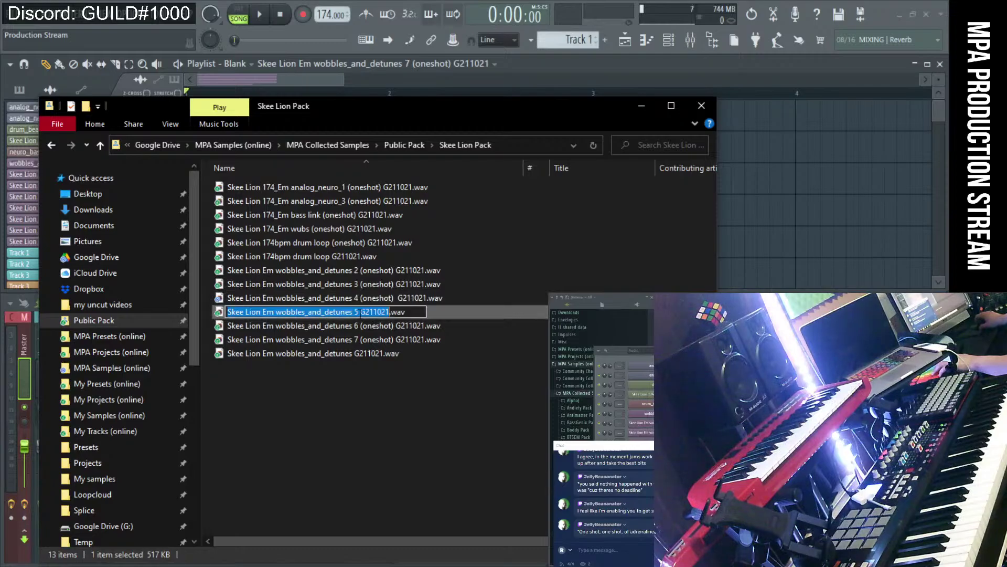
pyautogui.click(359, 311)
pyautogui.write('(oneshot)')
pyautogui.click(363, 320)
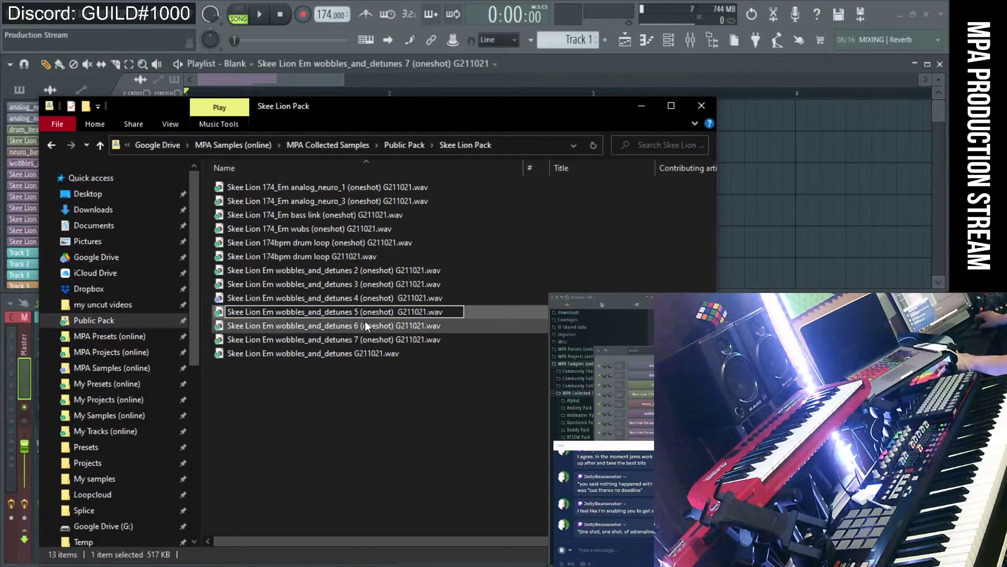
pyautogui.click(366, 357)
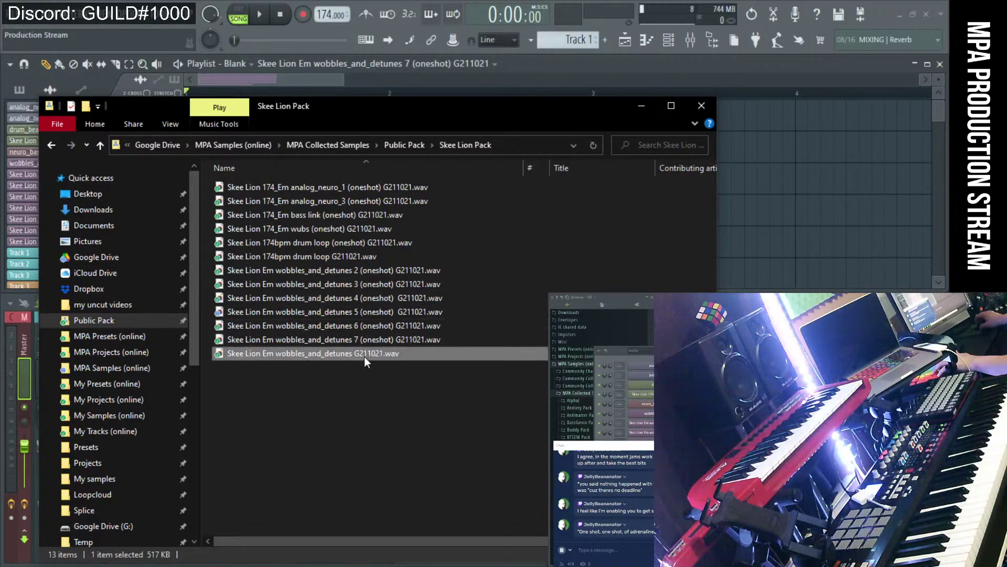
# Rename the unnumbered wobbles_and_detunes file, inserting "(oneshot)" before G211021, and go back up to the Public Pack folder.
pyautogui.click(364, 357)
pyautogui.click(364, 356)
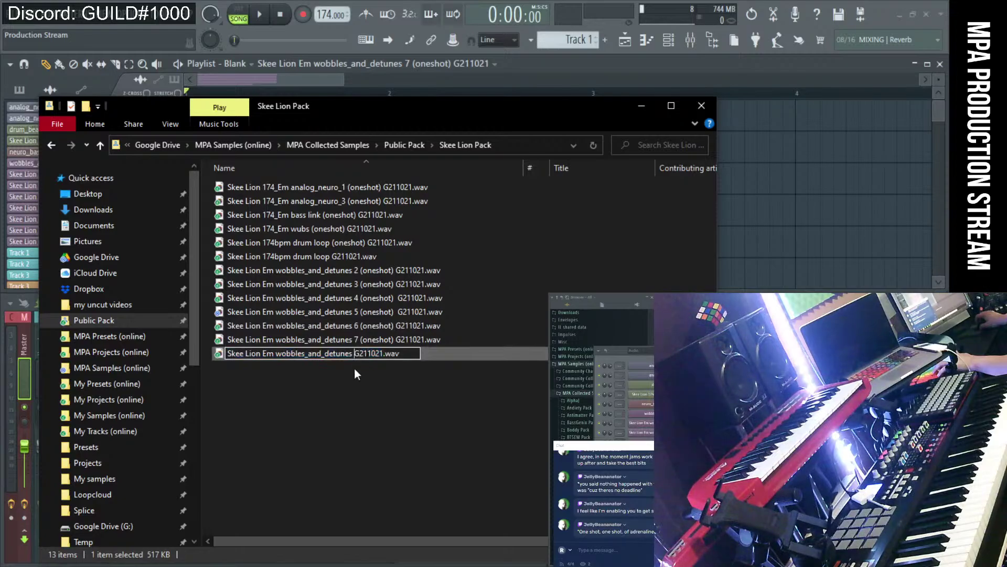
pyautogui.write('(oneshot)')
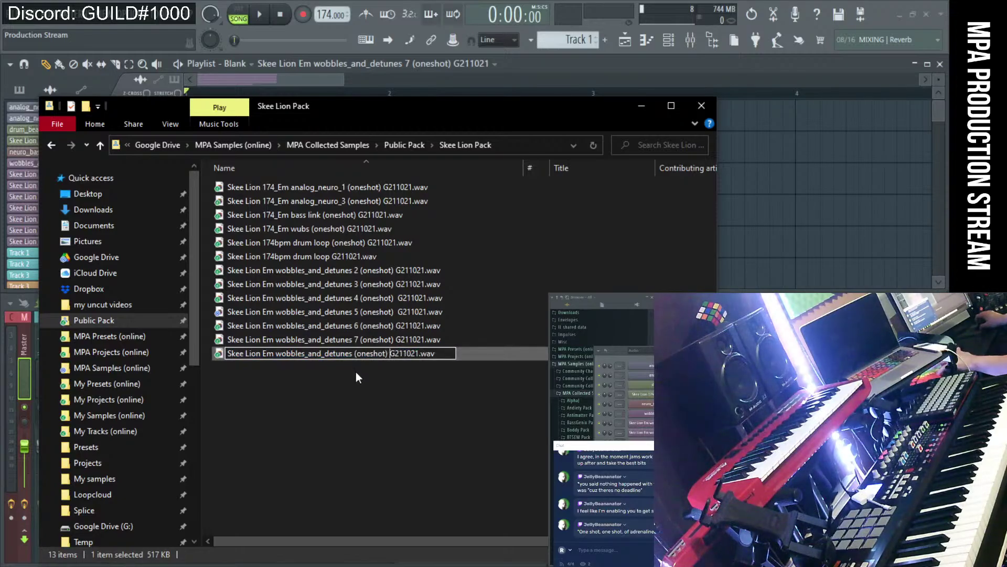
pyautogui.click(443, 367)
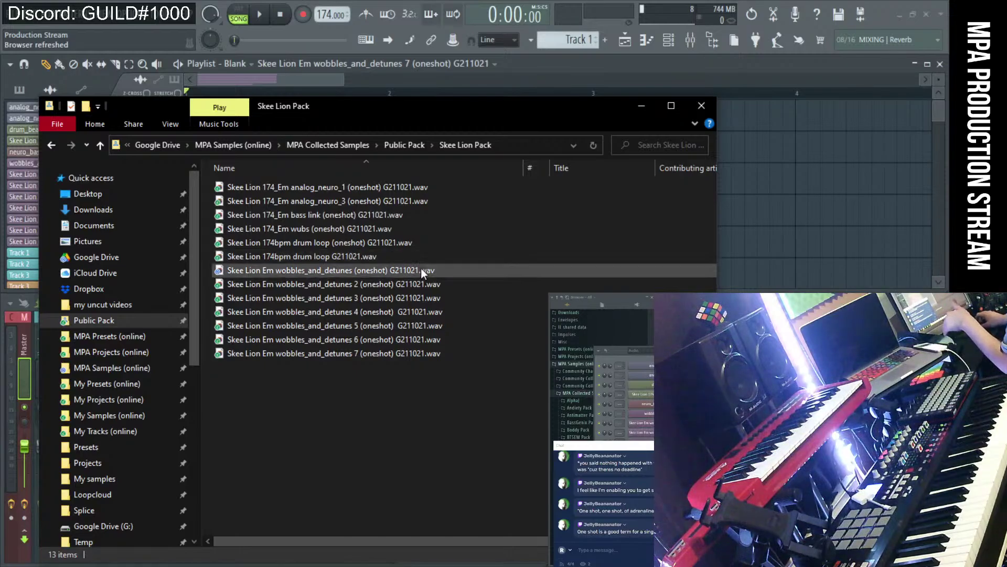
pyautogui.moveTo(421, 269)
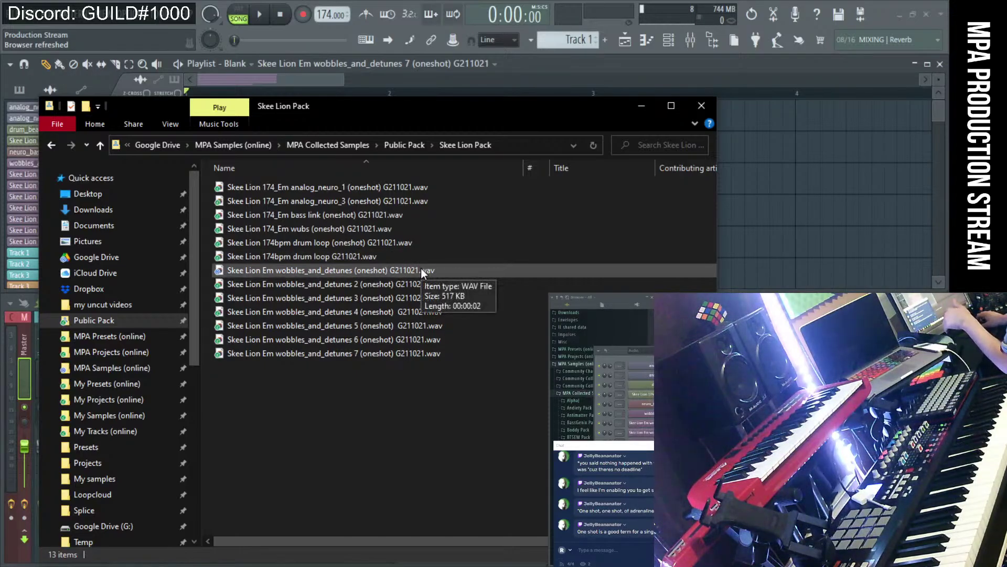
pyautogui.click(420, 268)
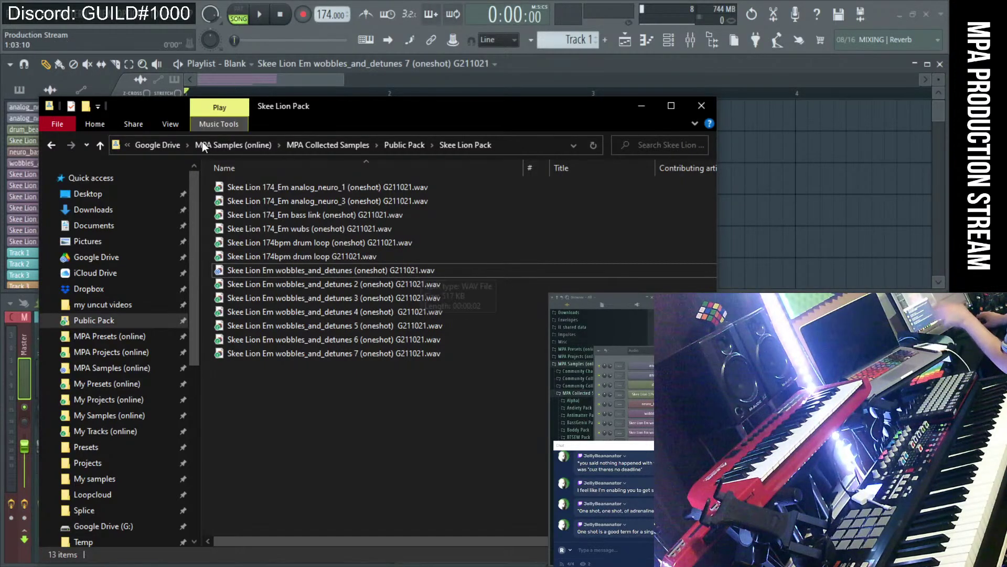
pyautogui.click(100, 146)
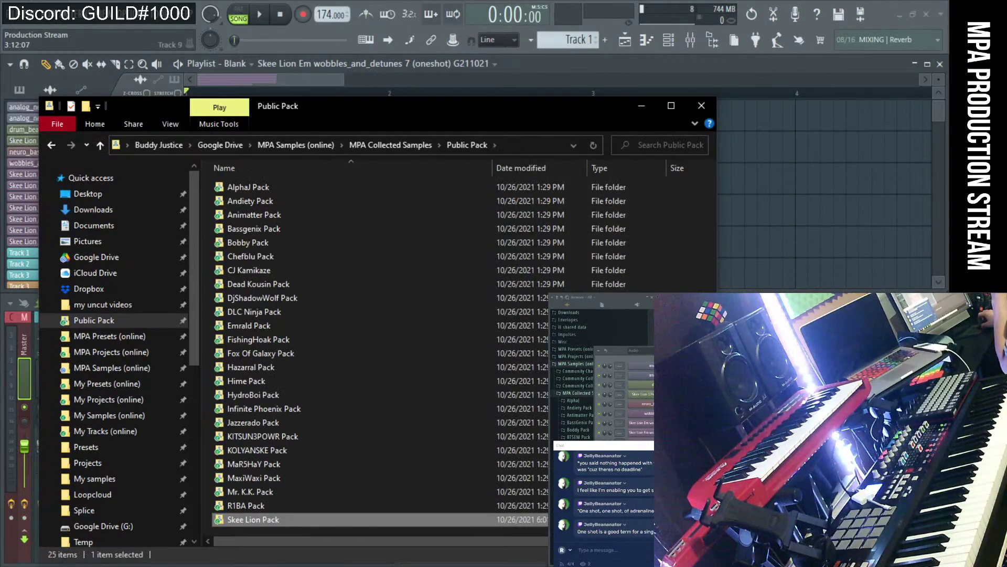
# Switch to the MPA Community Collabs - Season 2 sheet and move the Skee Lion entry from cell B50 to C59.
pyautogui.hotkey('alt', 'Tab')
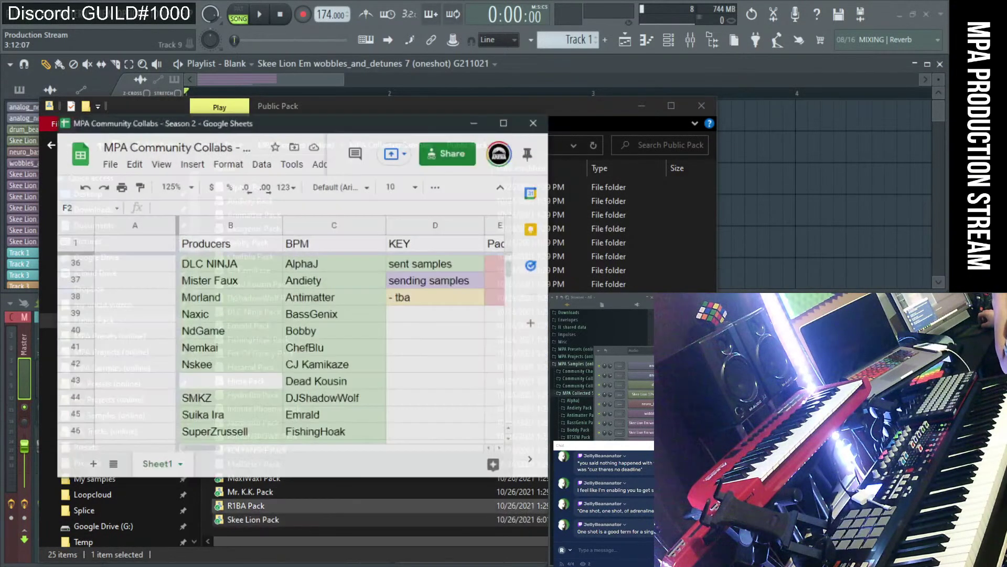
pyautogui.scroll(-5, 242, 369)
pyautogui.click(249, 292)
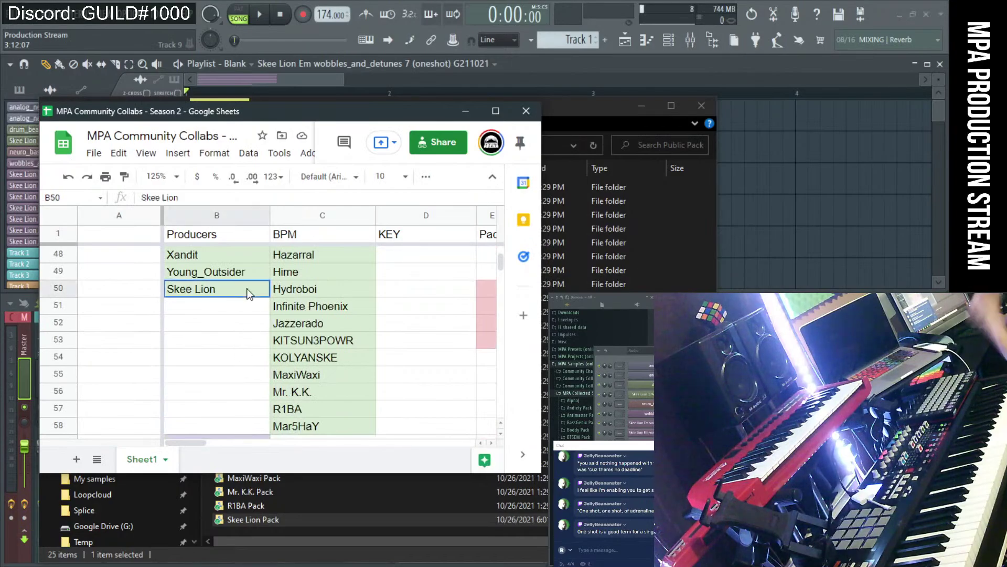
pyautogui.hotkey('ctrl', 'c')
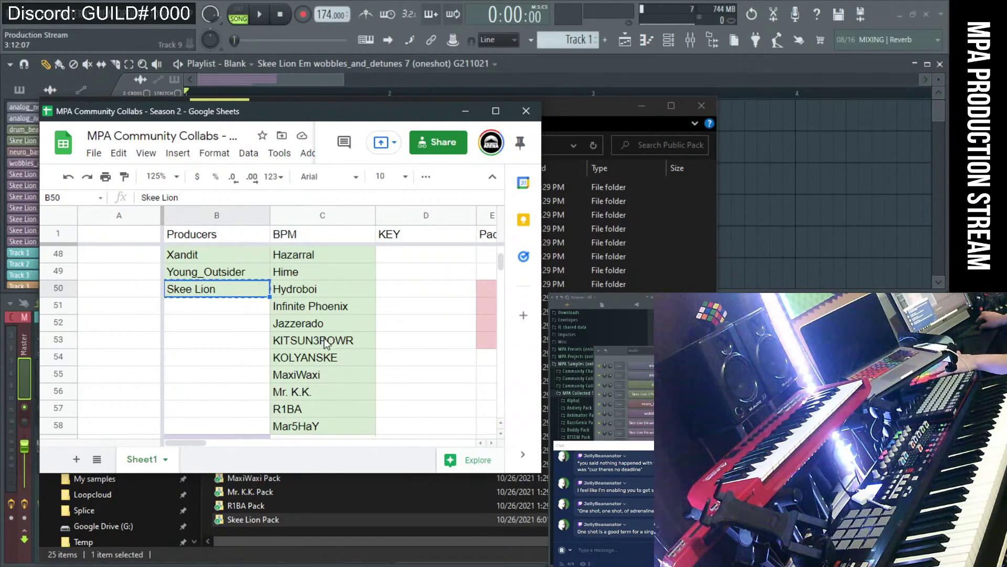
pyautogui.scroll(-2, 327, 344)
pyautogui.click(295, 330)
pyautogui.hotkey('ctrl', 'v')
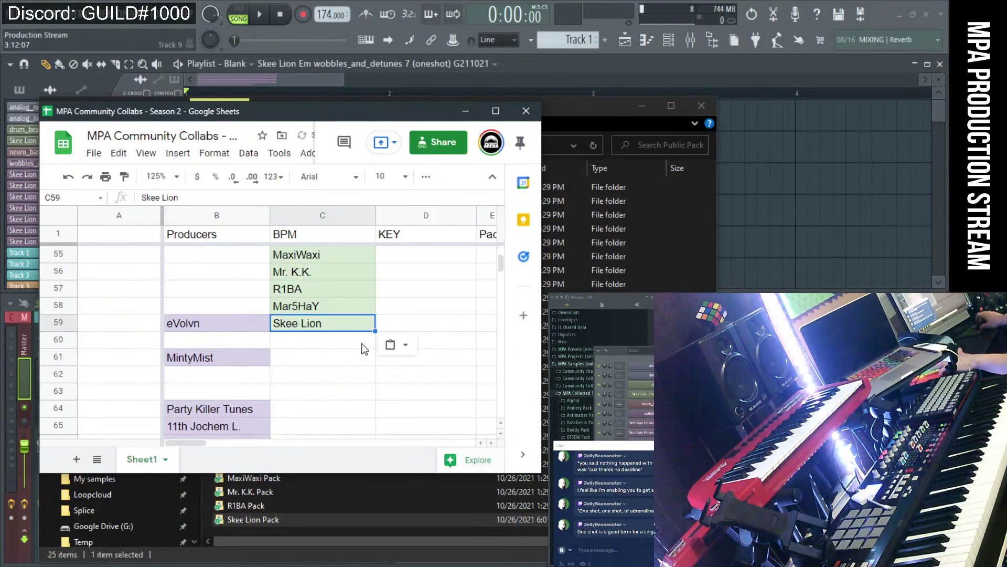
# Maximize the sheet and examine the producer lists around rows 32 to 63, selecting the Young_Outsider entry in B49.
pyautogui.click(491, 110)
pyautogui.scroll(5, 535, 285)
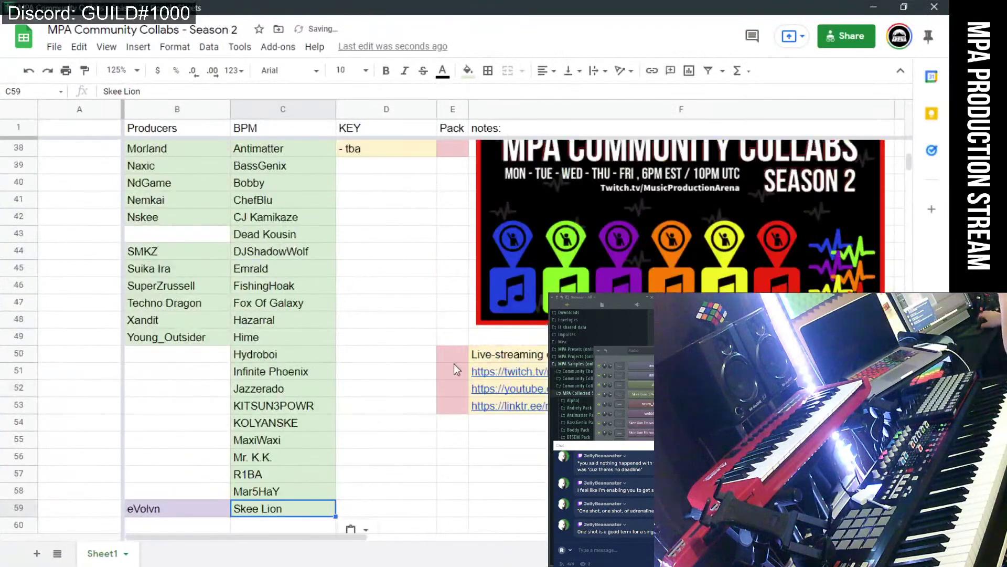
pyautogui.click(376, 359)
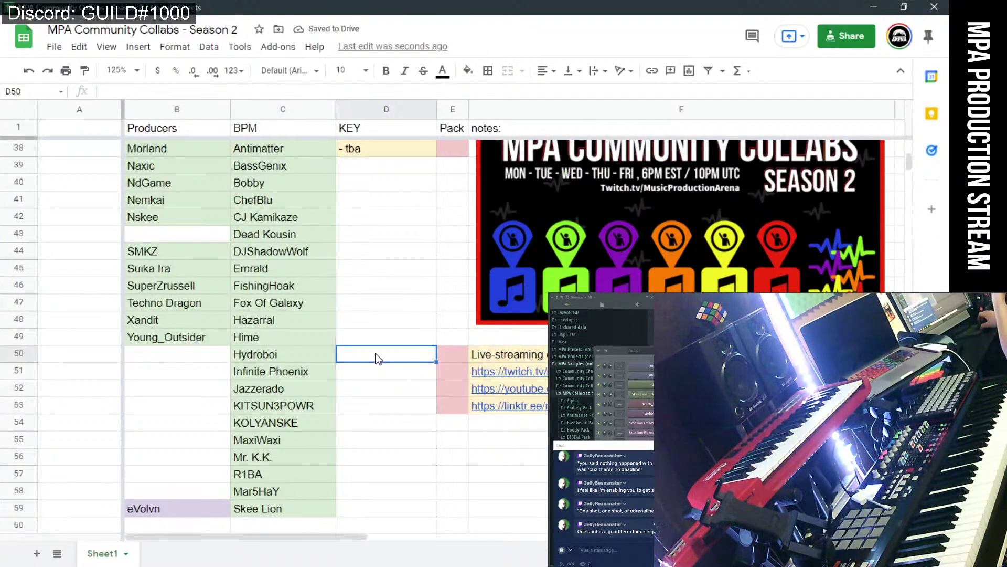
pyautogui.scroll(1, 377, 359)
pyautogui.scroll(-2, 378, 359)
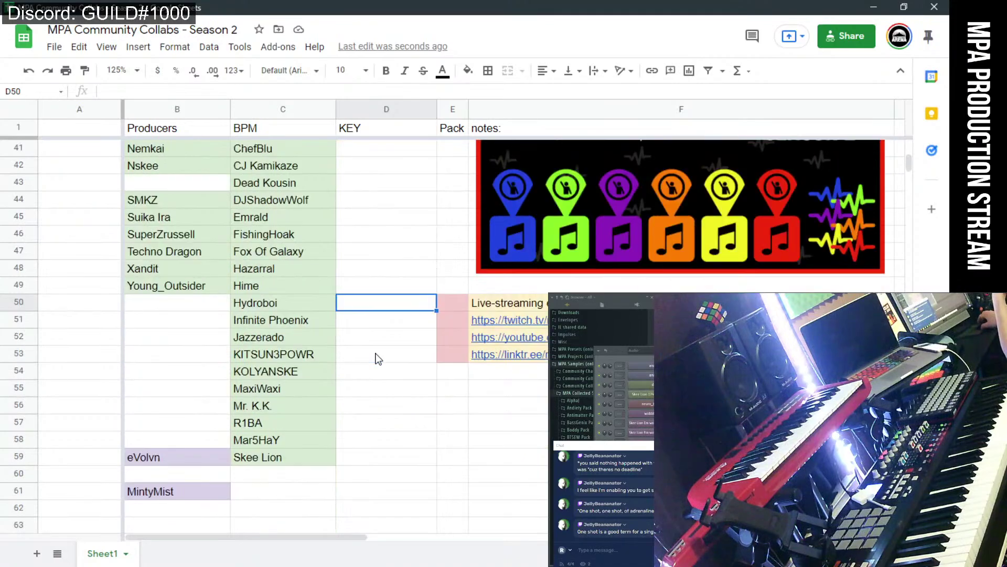
pyautogui.scroll(10, 376, 357)
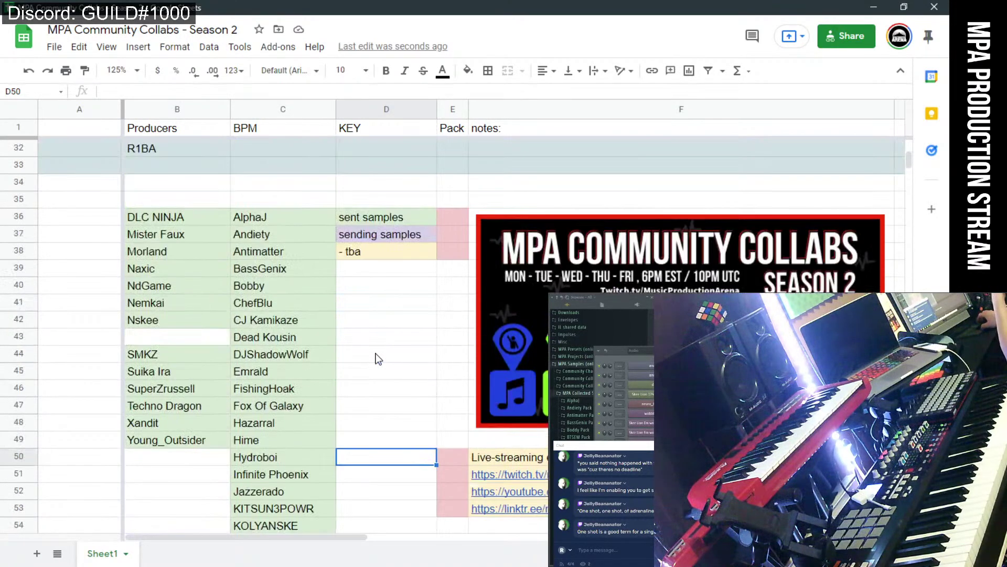
pyautogui.scroll(3, 377, 358)
pyautogui.scroll(-10, 376, 359)
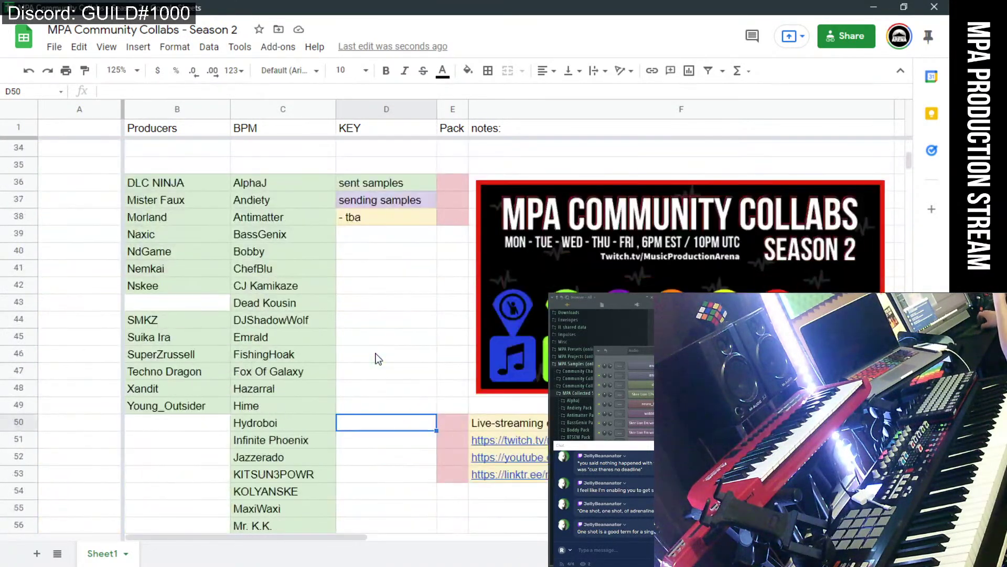
pyautogui.scroll(-2, 378, 359)
pyautogui.scroll(1, 378, 359)
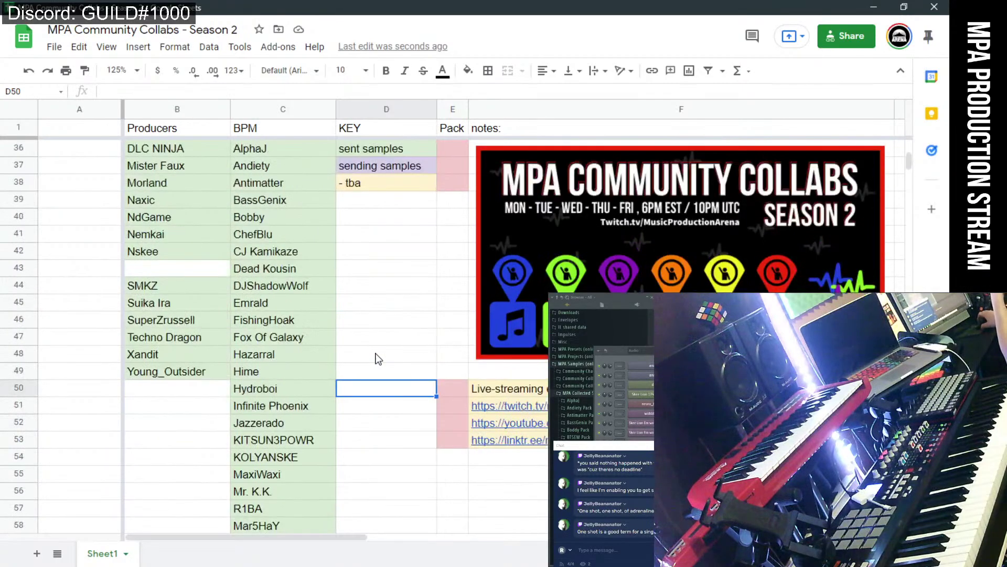
pyautogui.click(210, 372)
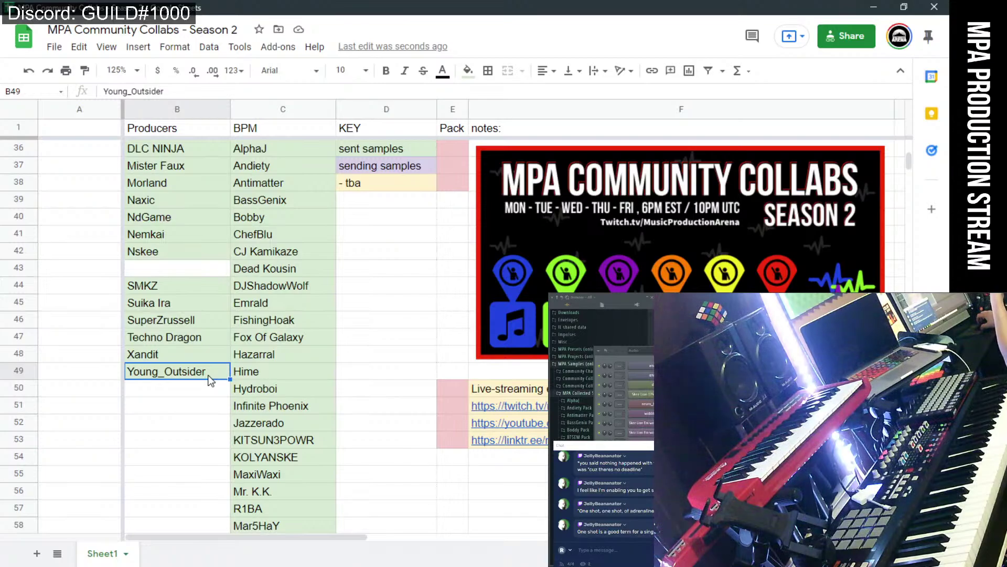
# Return to FL Studio and delete the wobbles_and_detunes clips from playlist Tracks 4 to 7, clearing other windows off the sample browser.
pyautogui.click(873, 7)
pyautogui.click(867, 60)
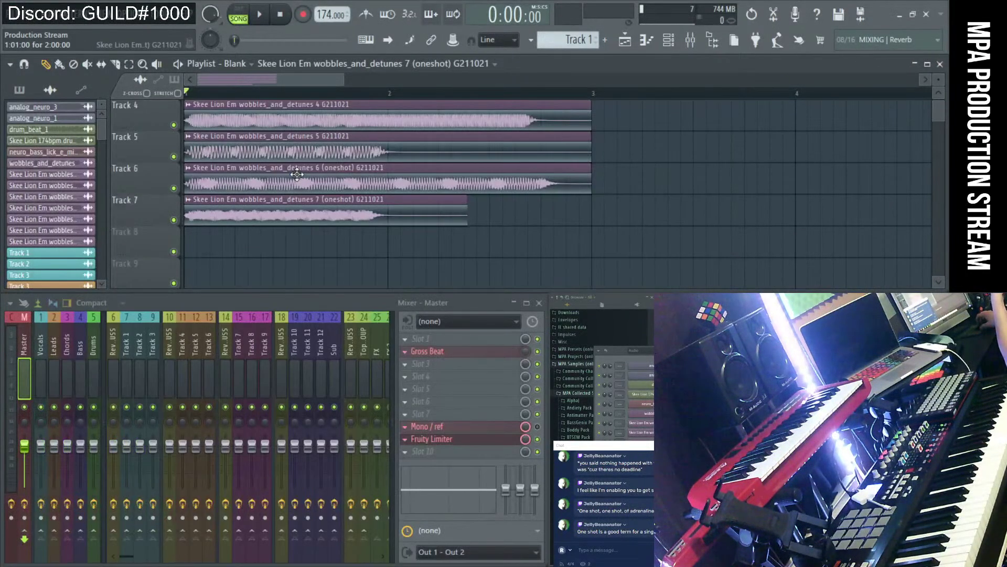
pyautogui.rightClick(288, 211)
pyautogui.click(635, 299)
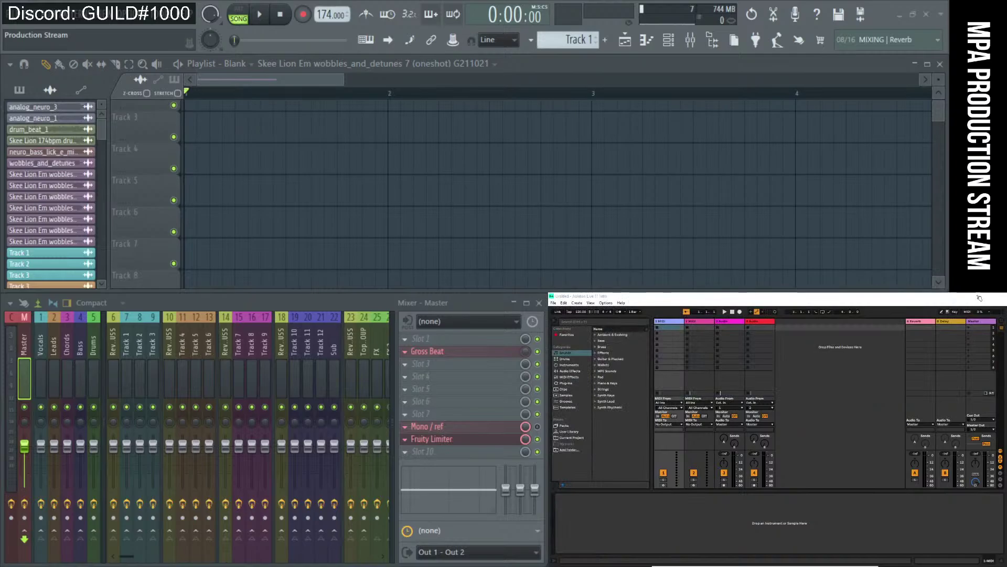
pyautogui.click(971, 297)
# Collapse the Skee Lion Pack and expand the Young_Outsider Pack folder in the sample browser.
pyautogui.scroll(-3, 604, 445)
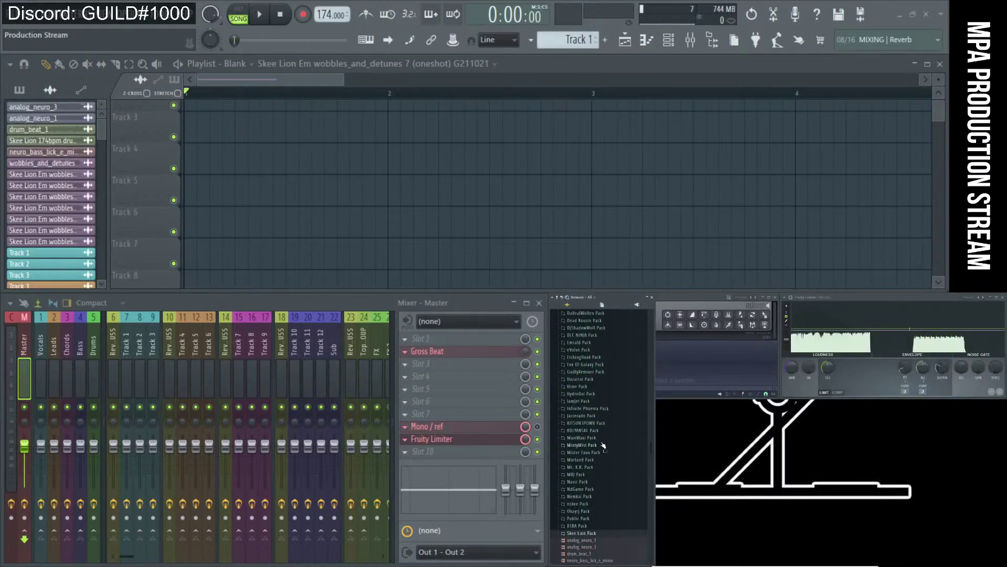
pyautogui.scroll(-2, 589, 493)
pyautogui.click(589, 493)
pyautogui.scroll(-3, 593, 491)
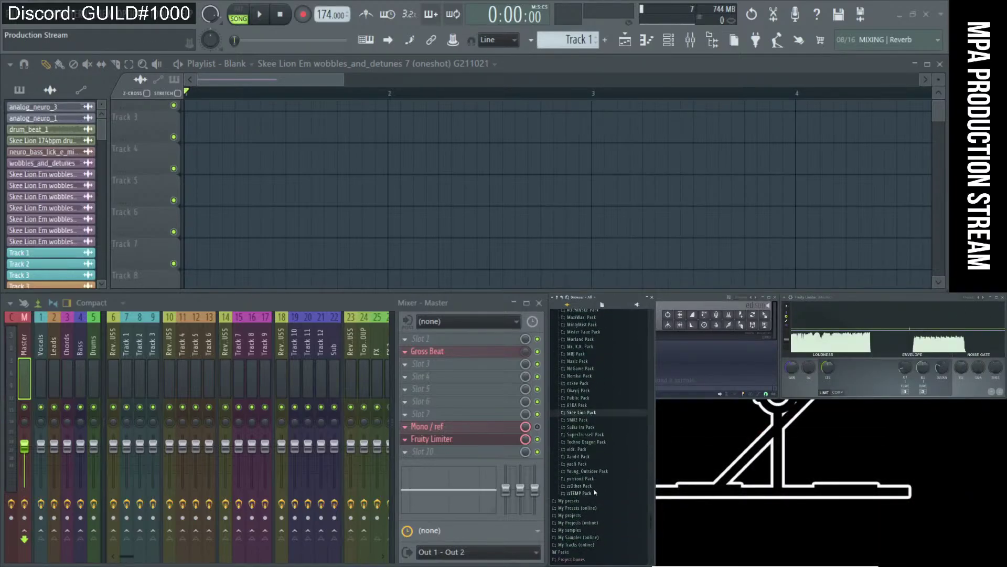
pyautogui.click(587, 471)
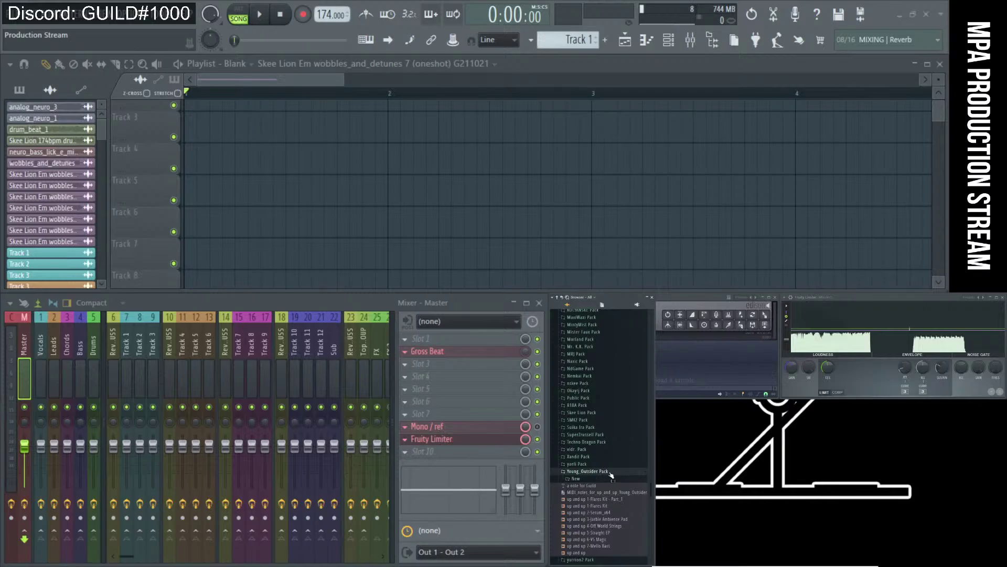
# Look through the Young_Outsider Pack, checking its New folder and previewing the "up and up 3" ambience pad and "up and up 4" Off World Strings samples.
pyautogui.scroll(-2, 614, 474)
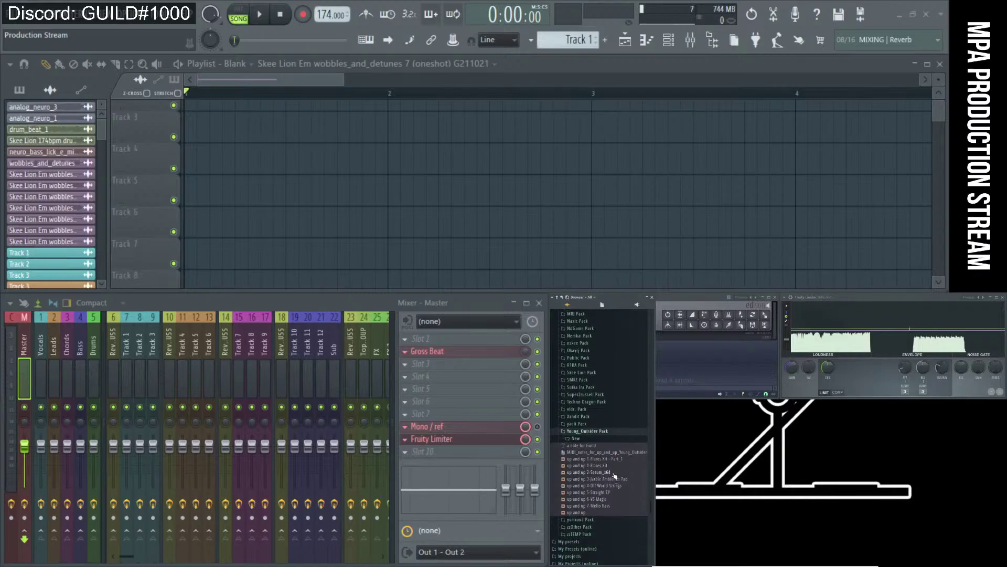
pyautogui.click(598, 440)
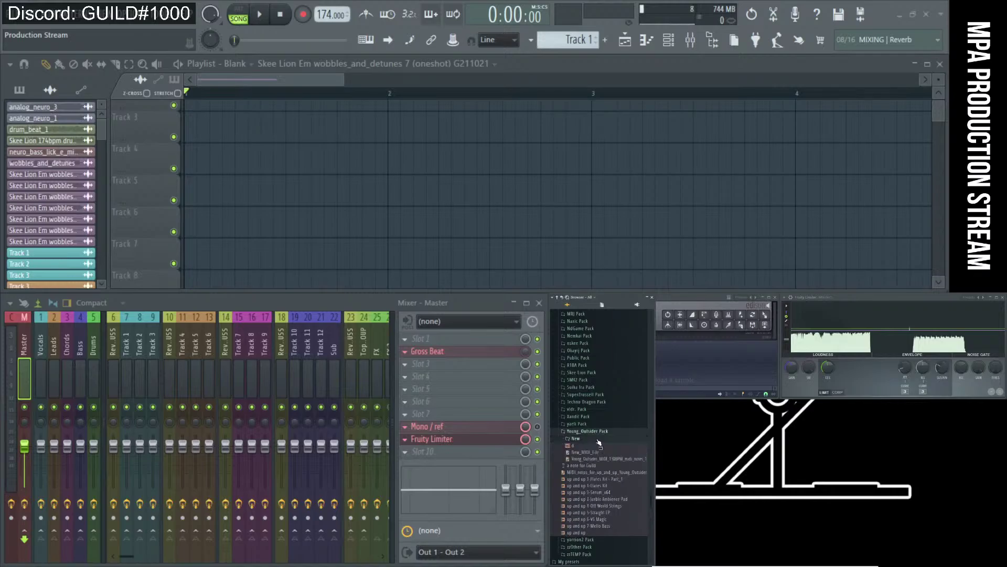
pyautogui.click(599, 441)
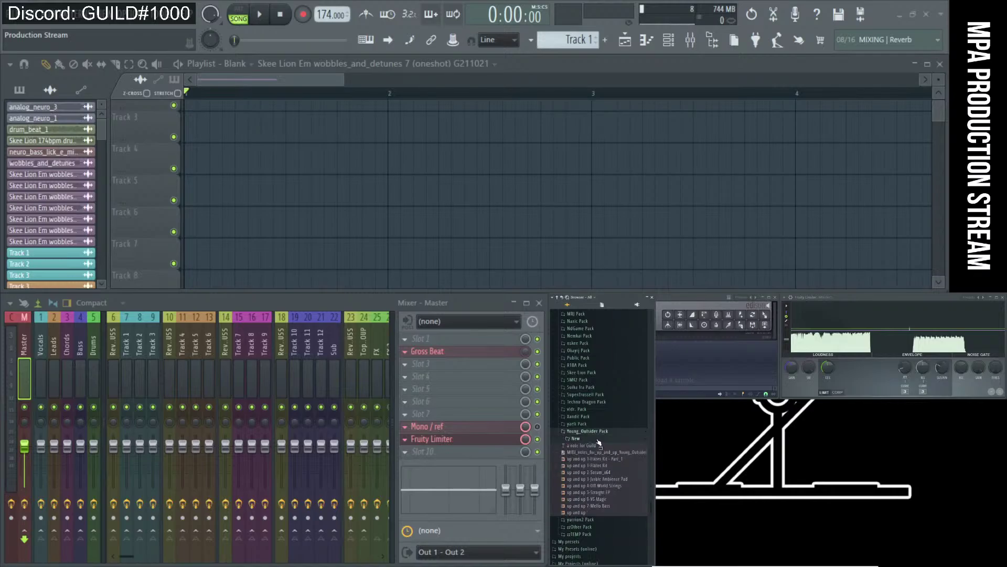
pyautogui.click(603, 478)
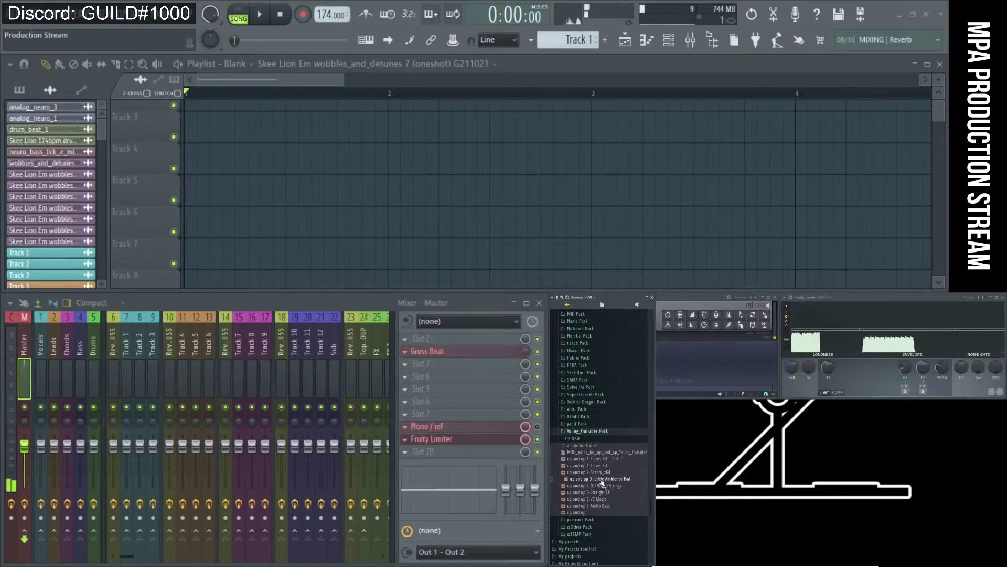
pyautogui.click(600, 486)
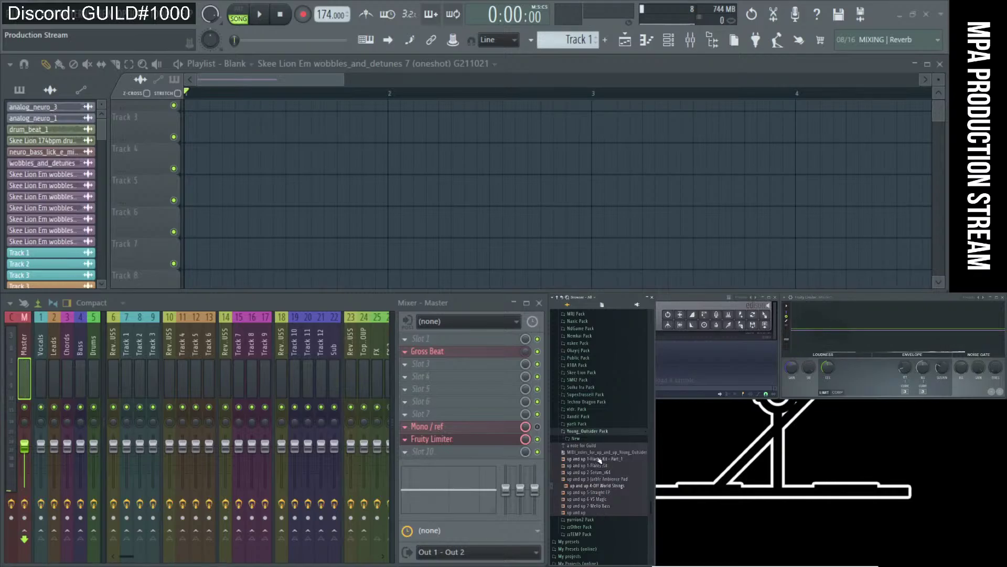
# Place the sample "d" from the Young_Outsider Pack's New folder on playlist Track 1, starting at bar 1.
pyautogui.click(598, 440)
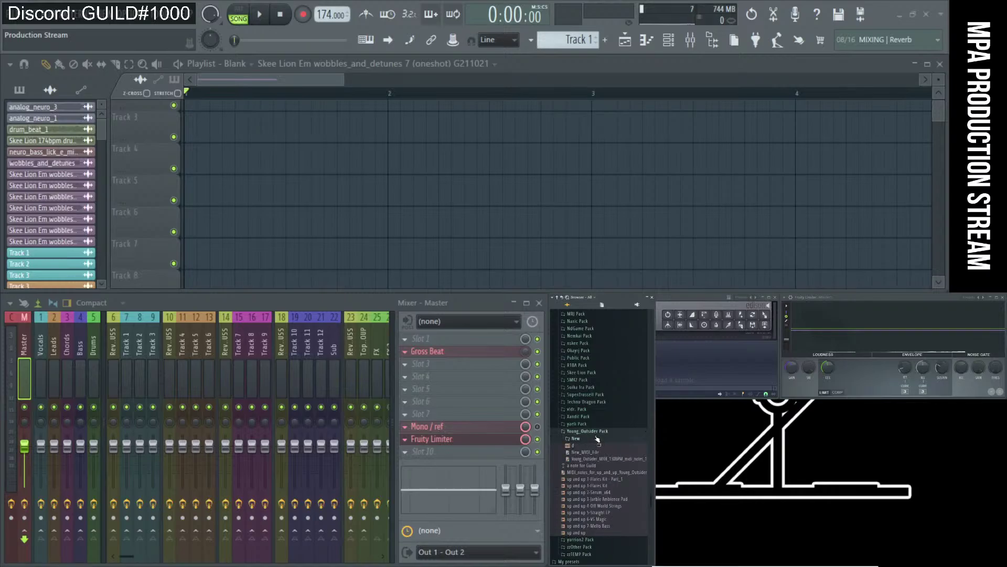
pyautogui.moveTo(579, 446); pyautogui.dragTo(327, 152)
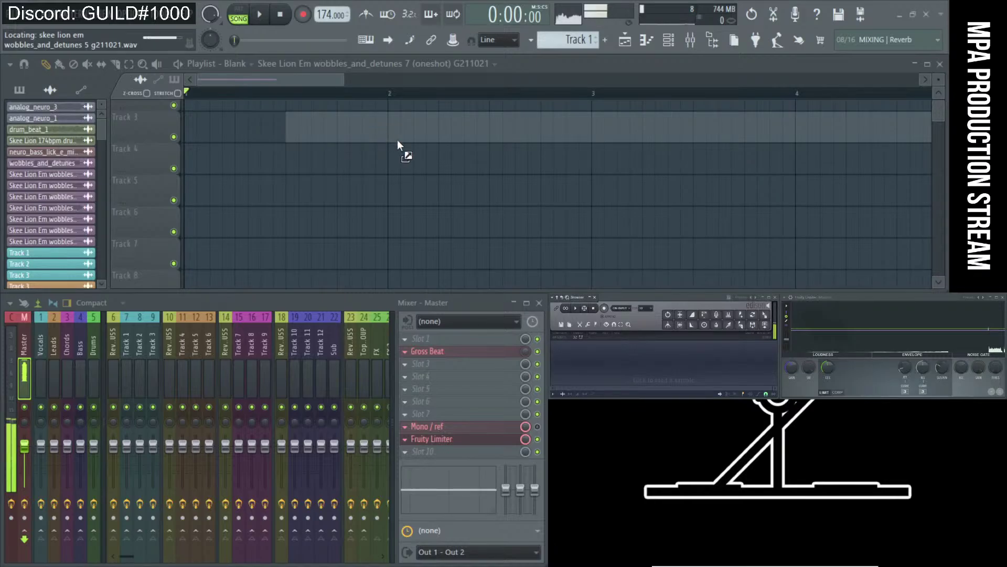
pyautogui.moveTo(398, 140); pyautogui.dragTo(461, 139)
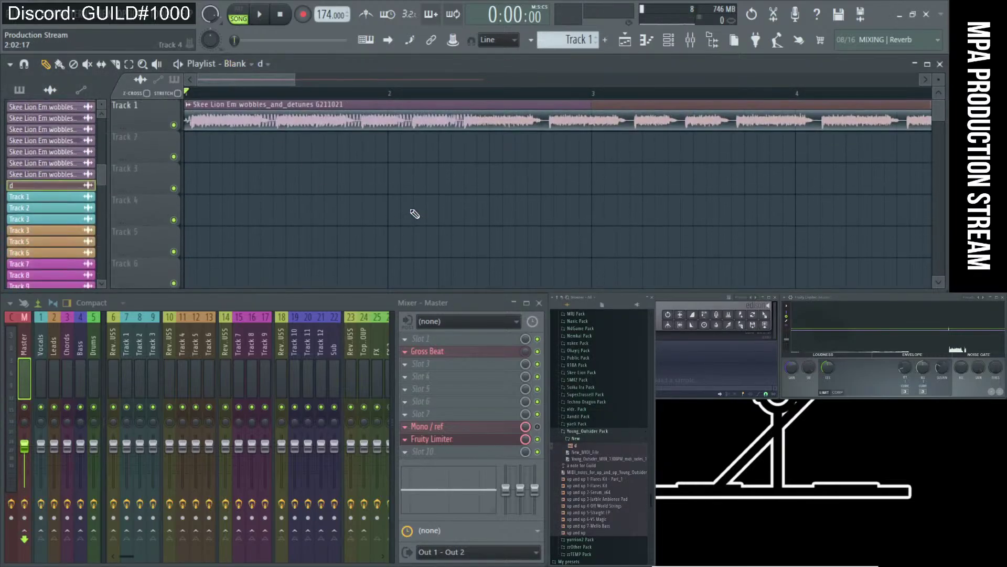
# Delete the leftover wobbles_and_detunes clip from Track 1, keeping the "d" clip at bar 1.
pyautogui.rightClick(308, 130)
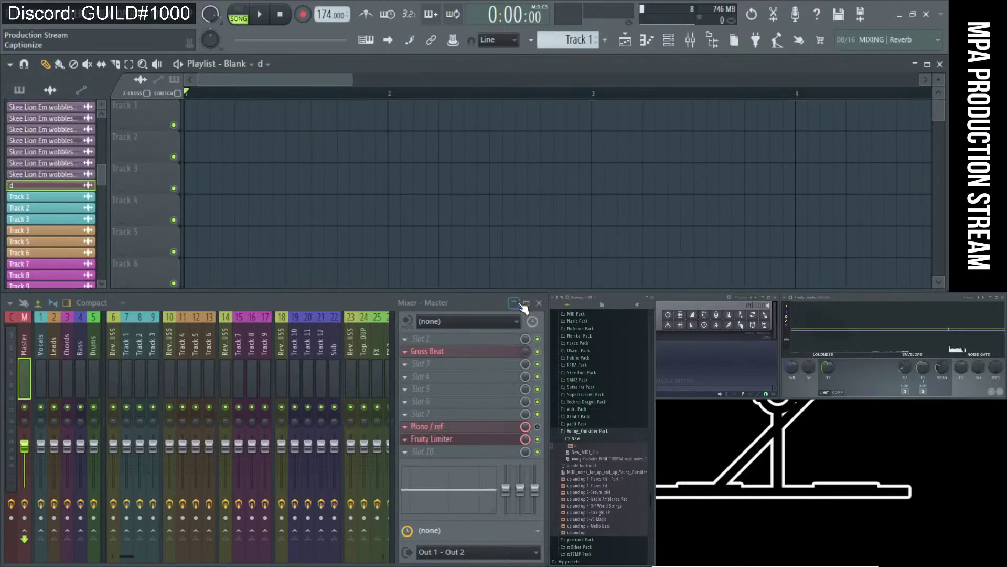
pyautogui.hotkey('ctrl', 'z')
pyautogui.scroll(-3, 280, 169)
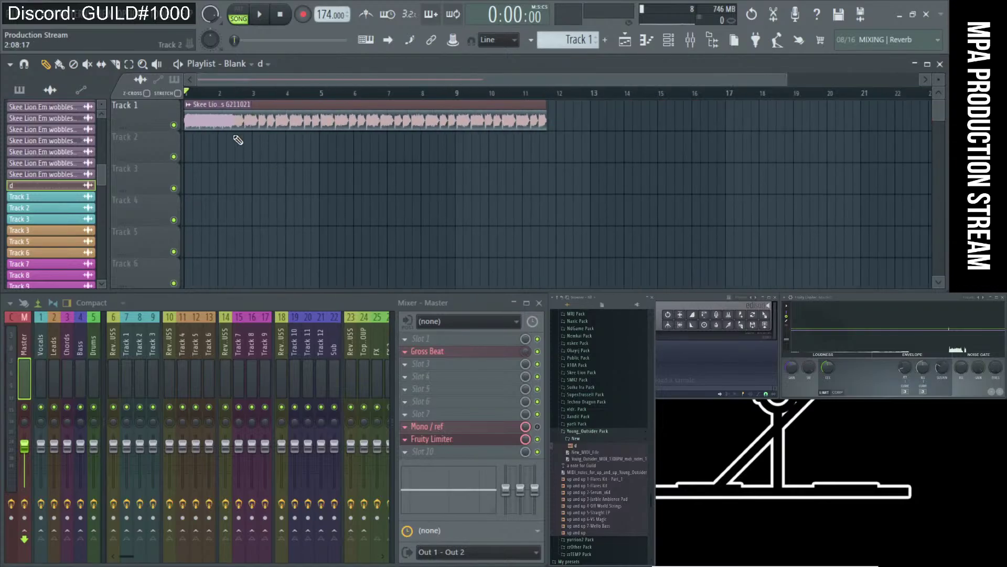
pyautogui.rightClick(206, 118)
pyautogui.moveTo(259, 114); pyautogui.dragTo(231, 110)
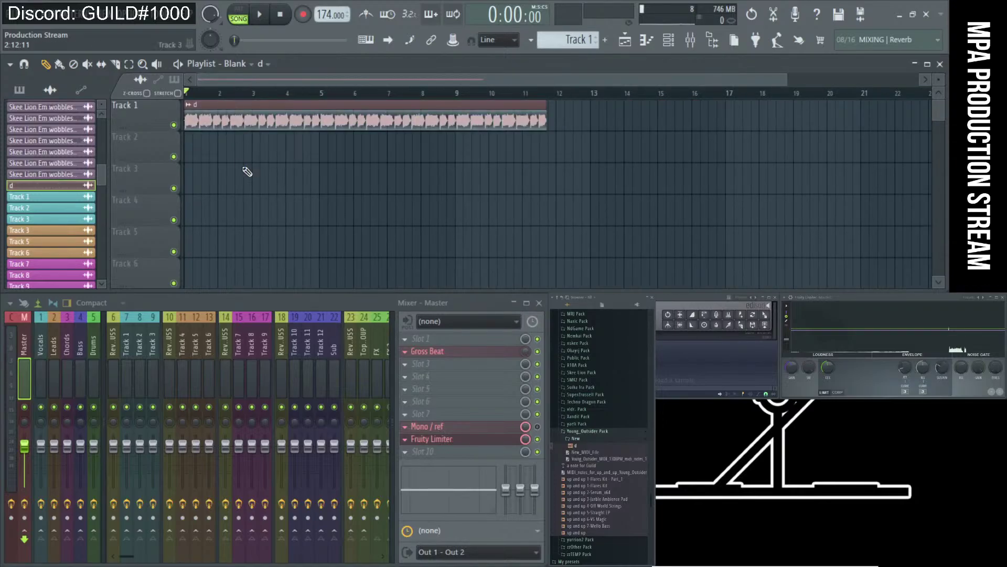
# Play the "d" clip and tap along with the tempo tapper to set the project tempo to 164 BPM.
pyautogui.scroll(3, 246, 172)
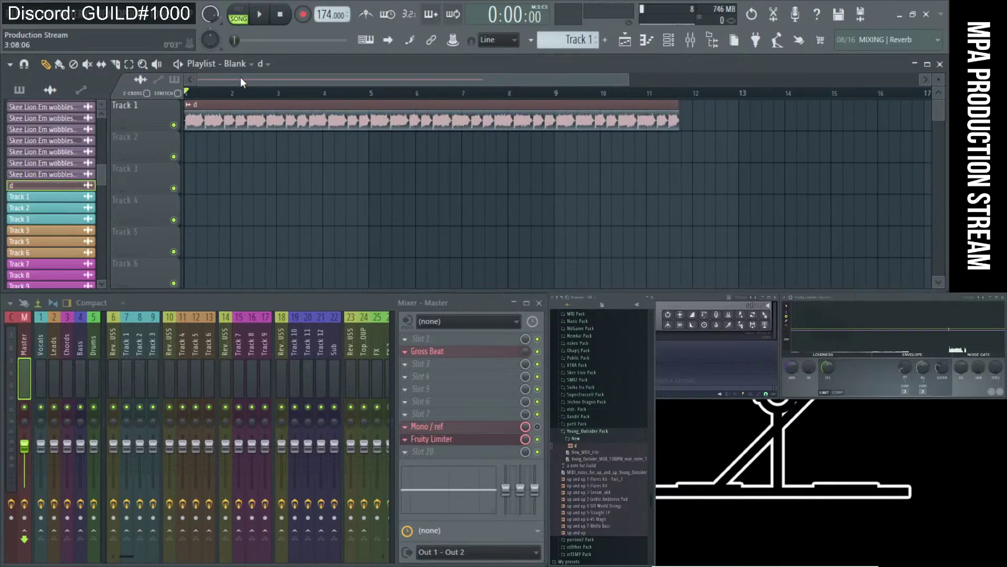
pyautogui.press('space')
pyautogui.rightClick(315, 16)
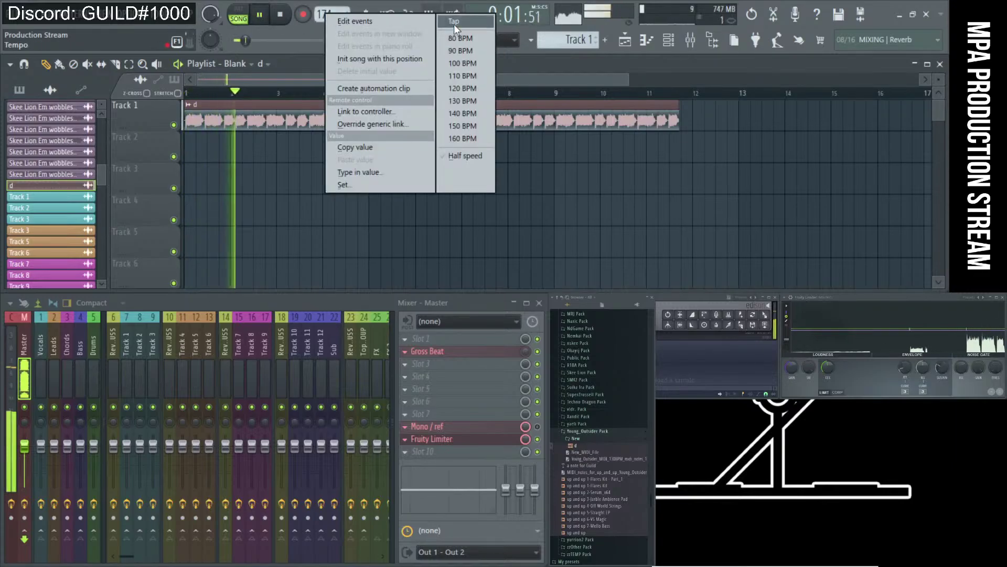
pyautogui.click(457, 20)
pyautogui.doubleClick(555, 127)
pyautogui.click(433, 205)
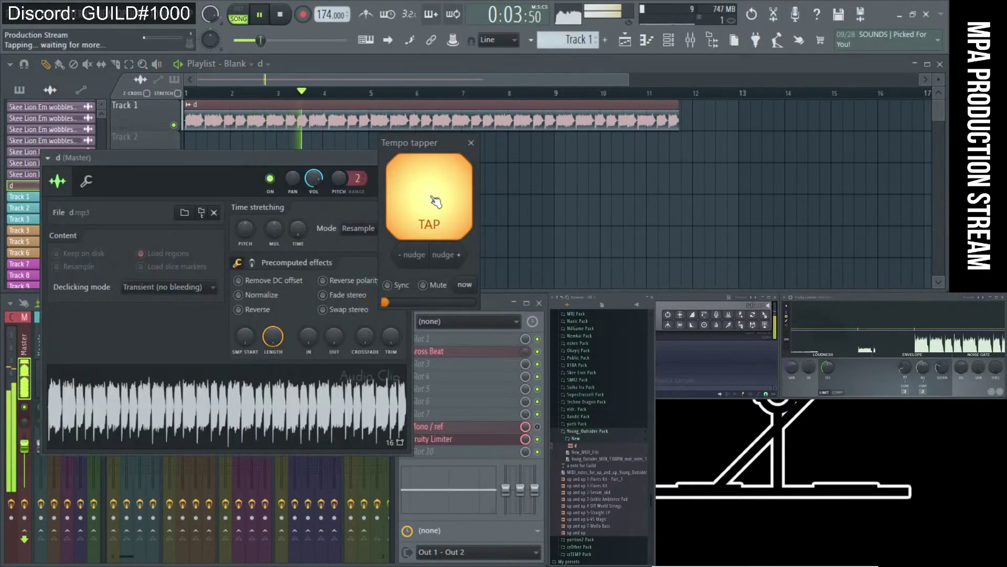
pyautogui.click(434, 205)
pyautogui.click(433, 204)
pyautogui.click(433, 204)
pyautogui.click(434, 201)
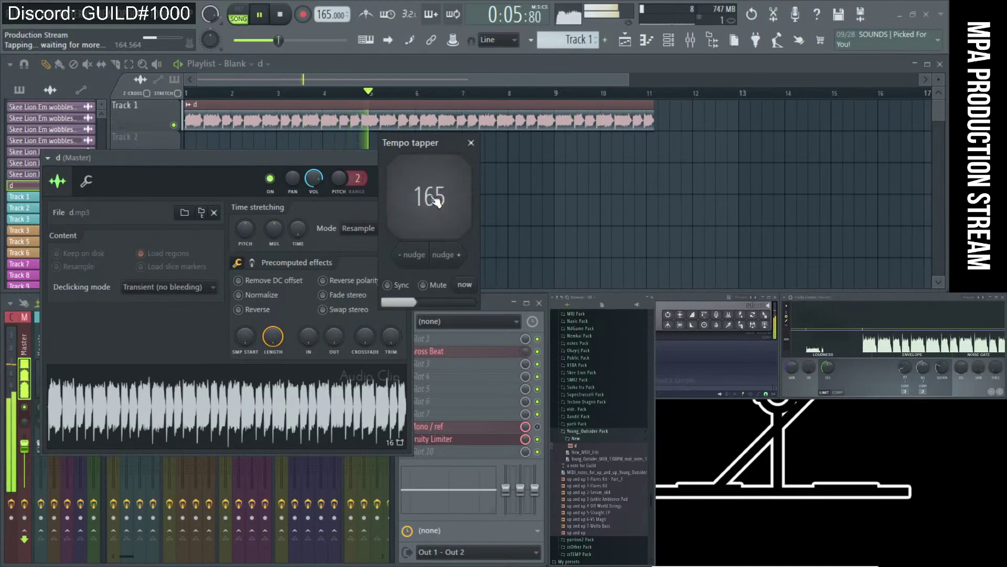
pyautogui.click(433, 201)
pyautogui.click(433, 202)
pyautogui.click(434, 202)
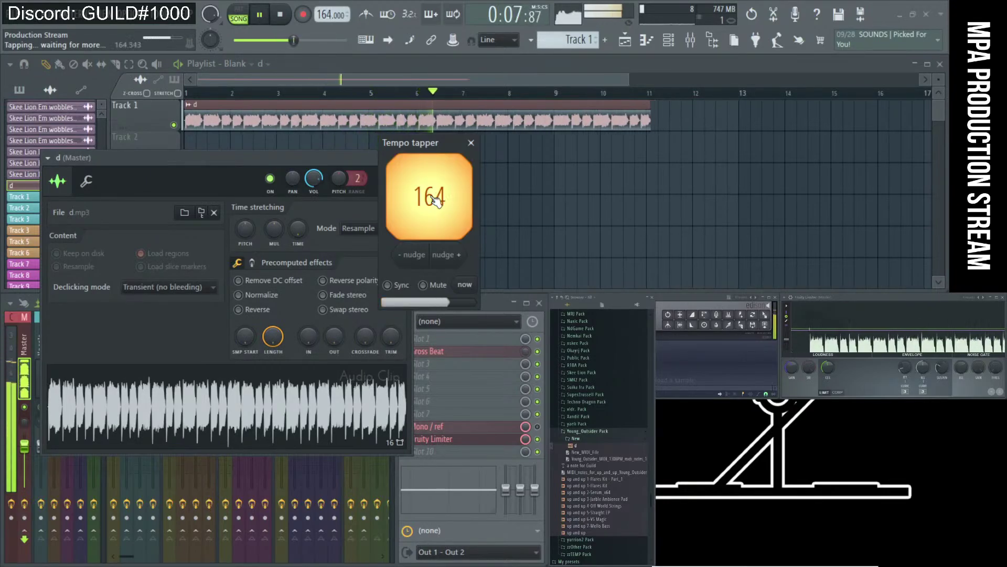
pyautogui.click(434, 201)
pyautogui.press('space')
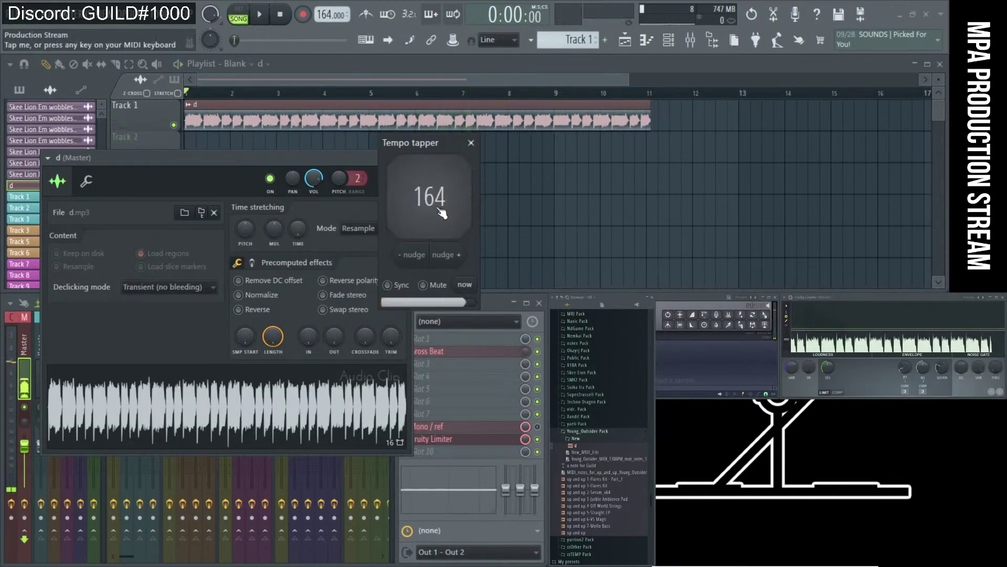
# Replay "d" and retap the project tempo to 163 BPM, then close the tapper and the sample's settings.
pyautogui.press('space')
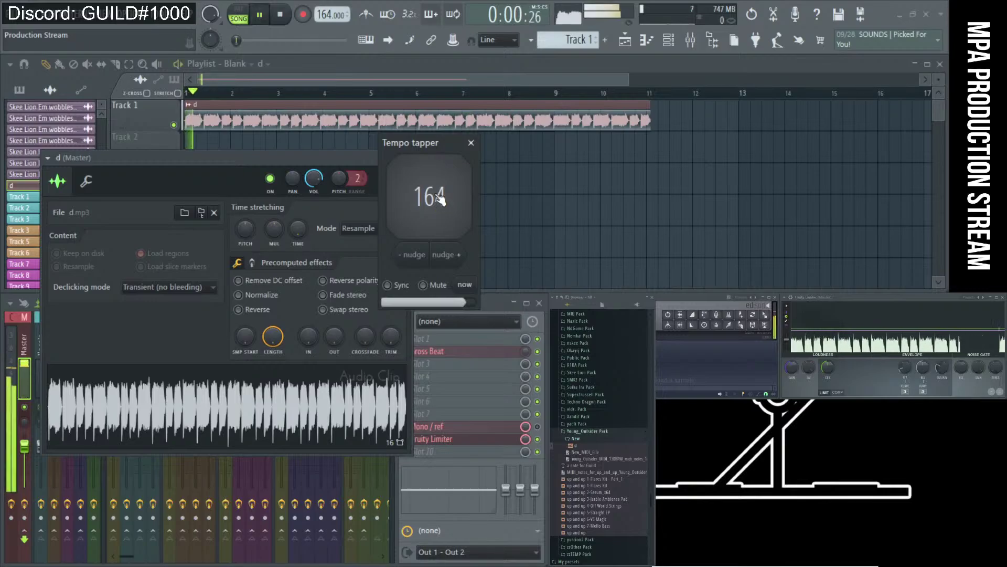
pyautogui.click(438, 197)
pyautogui.click(438, 198)
pyautogui.click(438, 197)
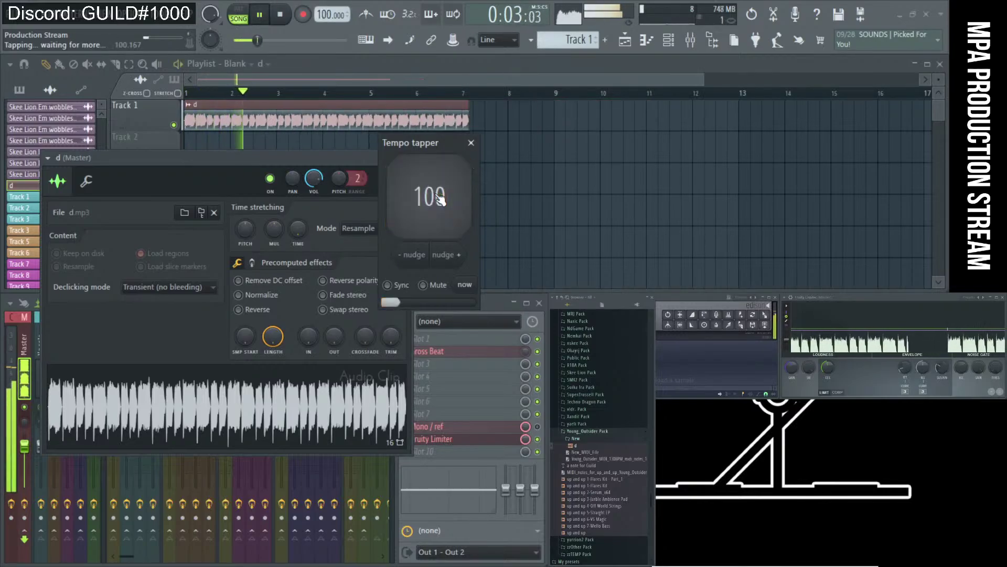
pyautogui.click(439, 199)
pyautogui.click(439, 199)
pyautogui.click(440, 200)
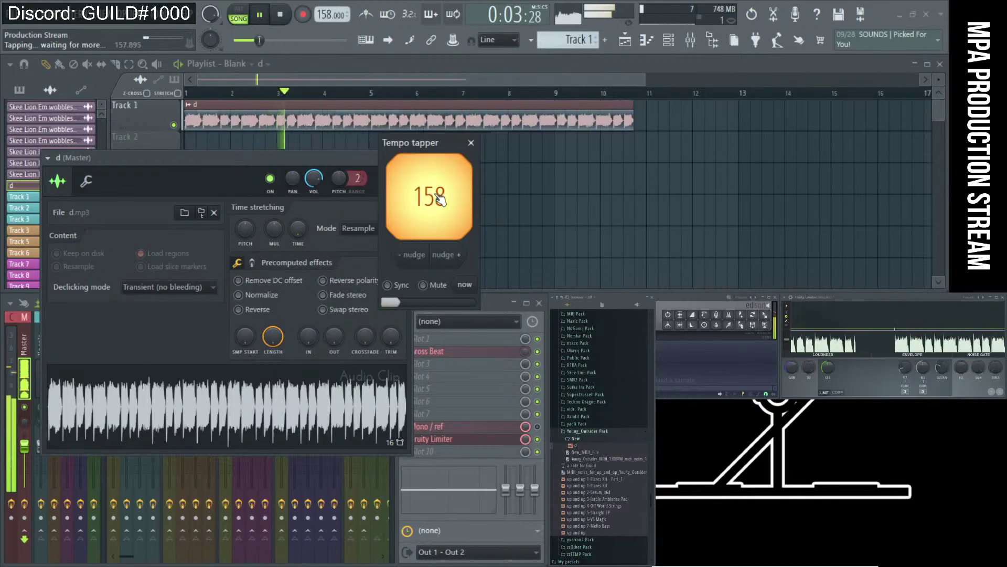
pyautogui.click(440, 199)
pyautogui.click(440, 199)
pyautogui.click(440, 200)
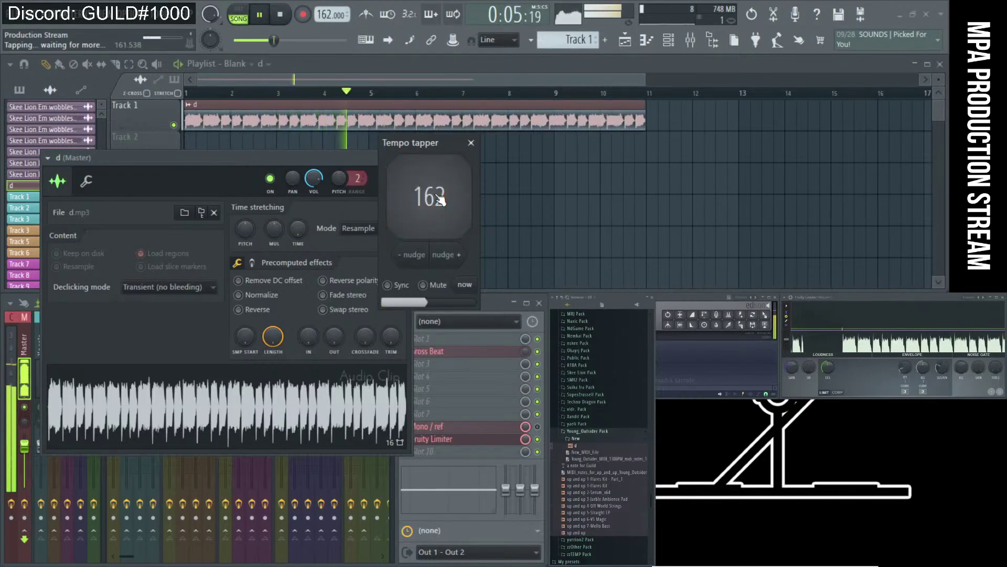
pyautogui.click(440, 200)
pyautogui.click(439, 199)
pyautogui.click(440, 199)
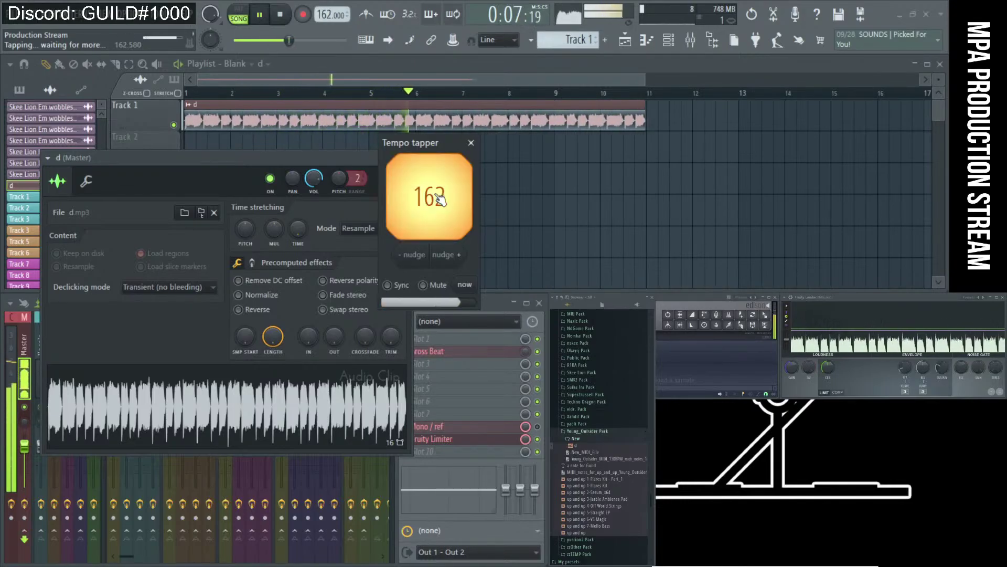
pyautogui.click(470, 143)
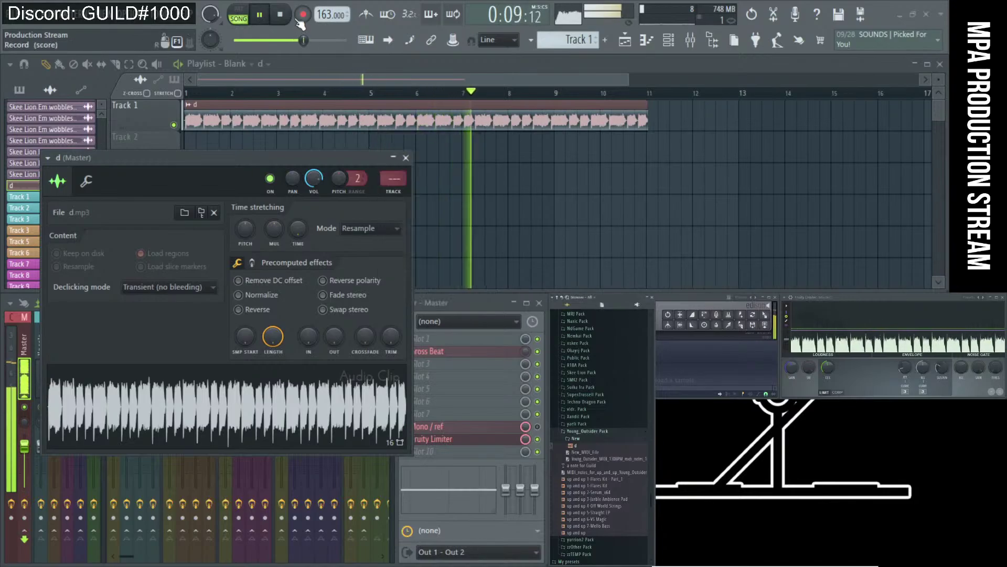
pyautogui.press('space')
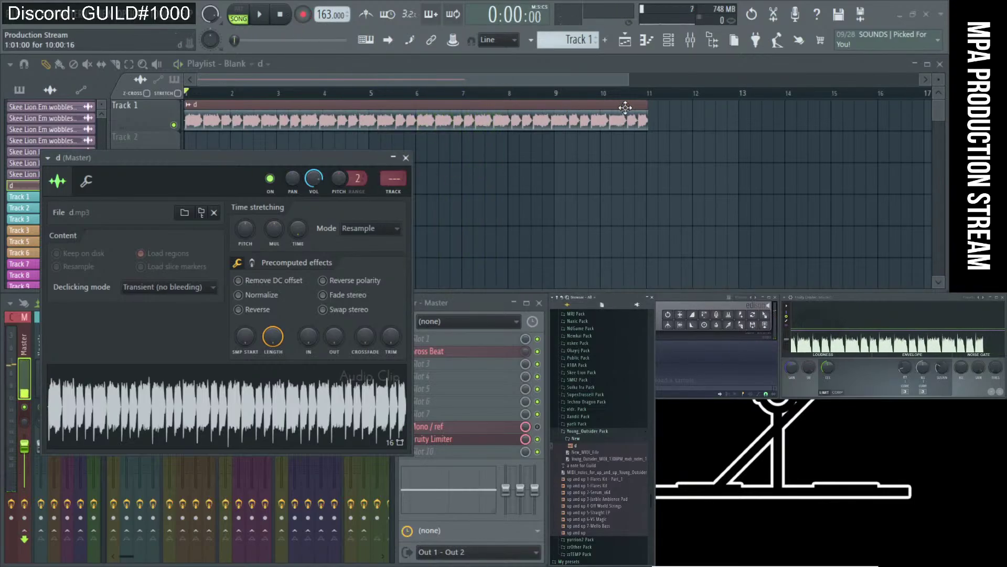
pyautogui.click(405, 157)
# Set the project tempo to 130 BPM and compare the end of the "d" clip with bar 9.
pyautogui.scroll(3, 412, 163)
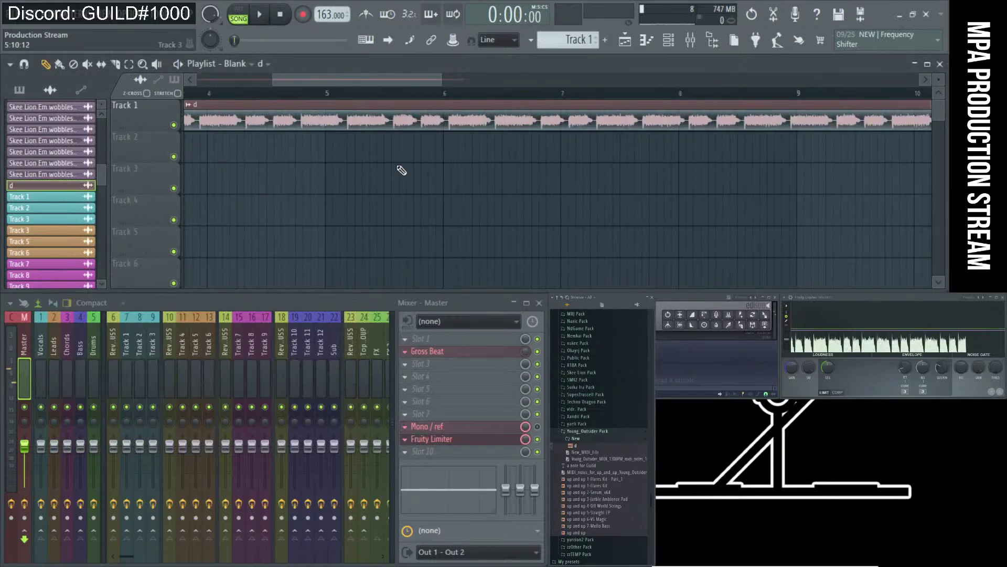
pyautogui.scroll(-3, 425, 156)
pyautogui.moveTo(331, 14); pyautogui.dragTo(330, 52)
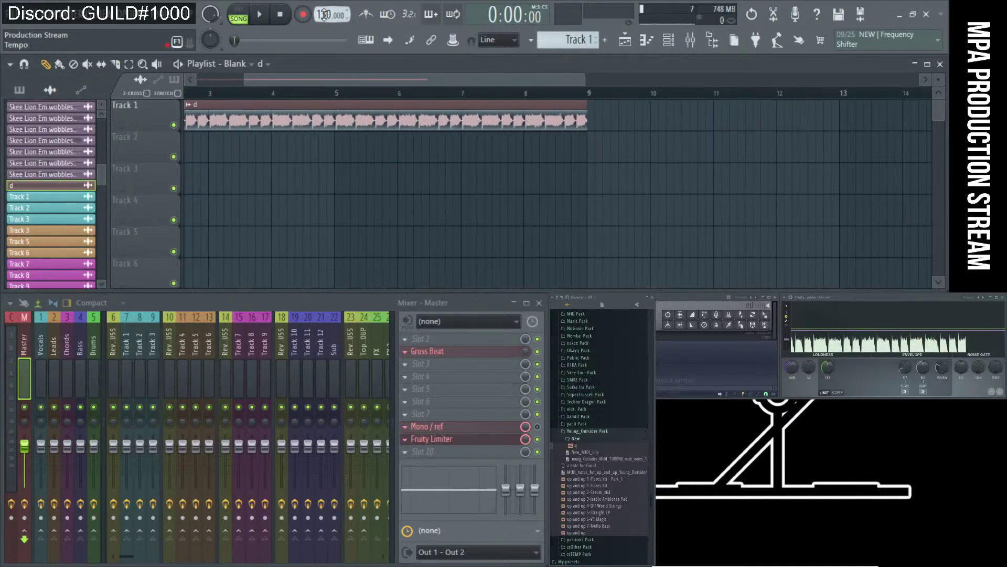
pyautogui.hscroll(-2, 580, 104)
pyautogui.scroll(5, 774, 141)
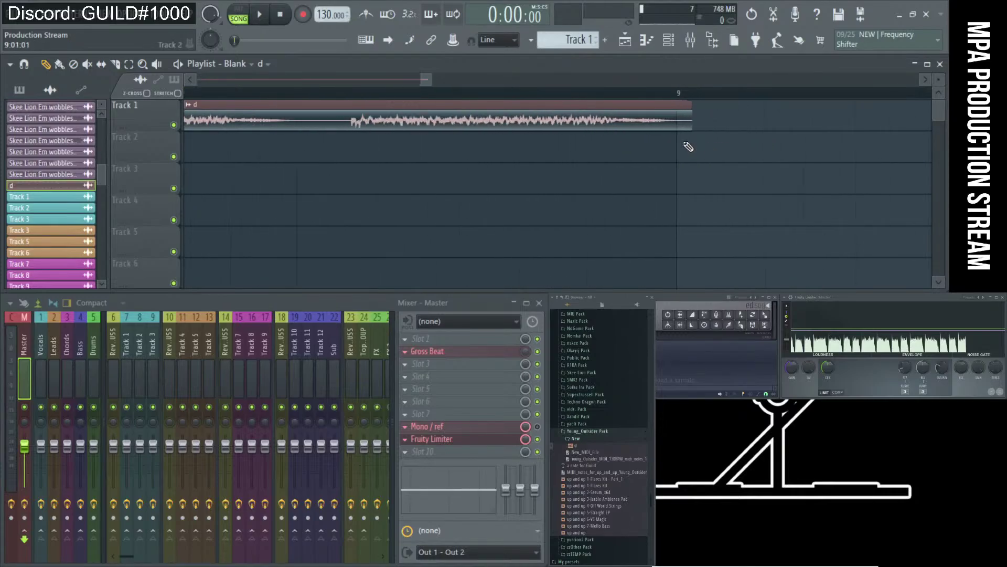
pyautogui.scroll(-5, 716, 178)
# Trim the silence before the first hit of the "d" clip and move the clip back to bar 1.
pyautogui.moveTo(296, 157); pyautogui.dragTo(217, 115)
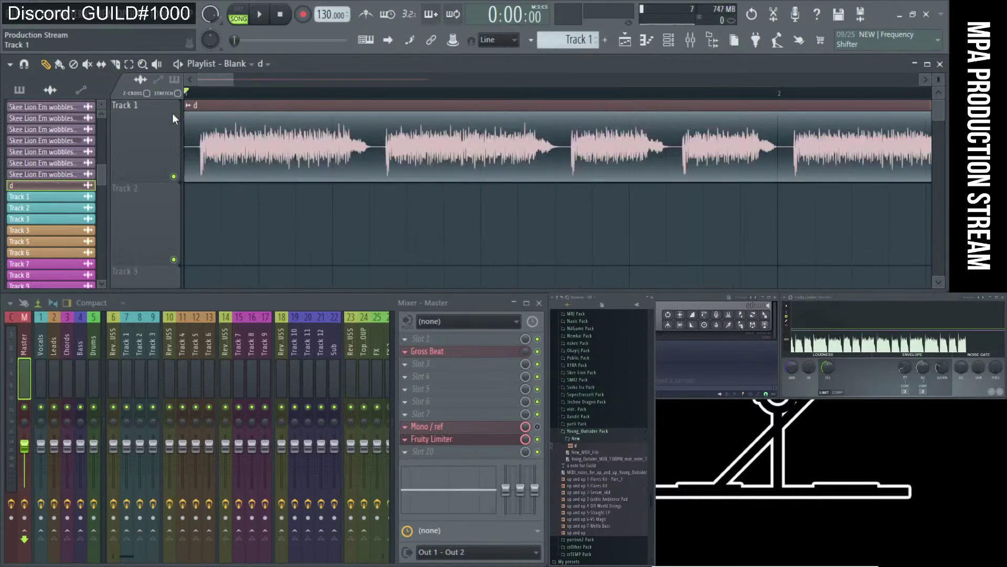
pyautogui.moveTo(262, 252); pyautogui.dragTo(136, 125)
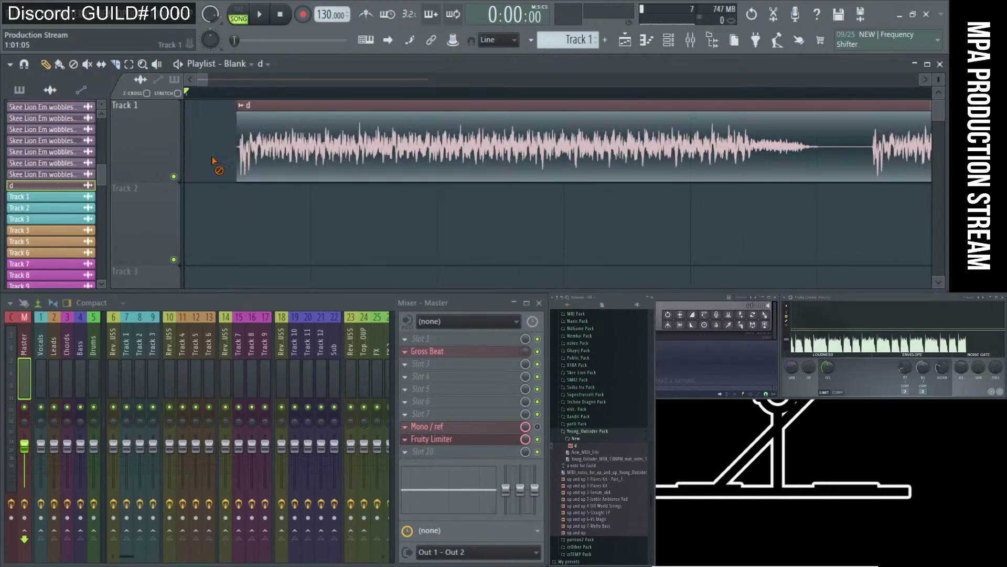
pyautogui.moveTo(215, 165); pyautogui.dragTo(200, 157)
# Play the trimmed "d" clip and check its end against bar 9 at 130 BPM.
pyautogui.scroll(-3, 199, 157)
pyautogui.scroll(-2, 346, 160)
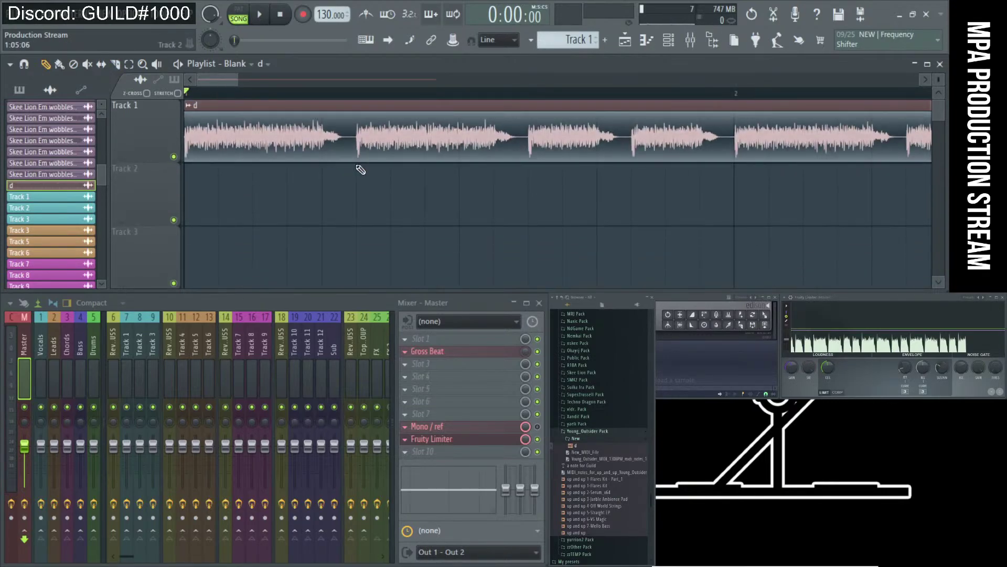
pyautogui.press('space')
pyautogui.scroll(-6, 404, 156)
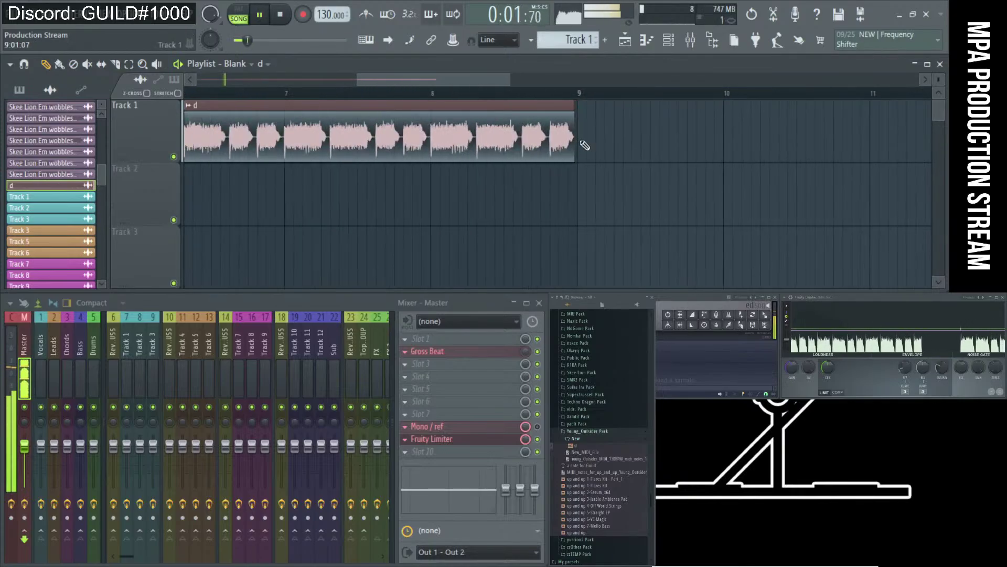
pyautogui.moveTo(555, 120); pyautogui.dragTo(565, 120)
pyautogui.press('space')
# Try project tempos of 127 and 128 BPM against the clip's end, and restore 130 BPM.
pyautogui.scroll(-1, 328, 14)
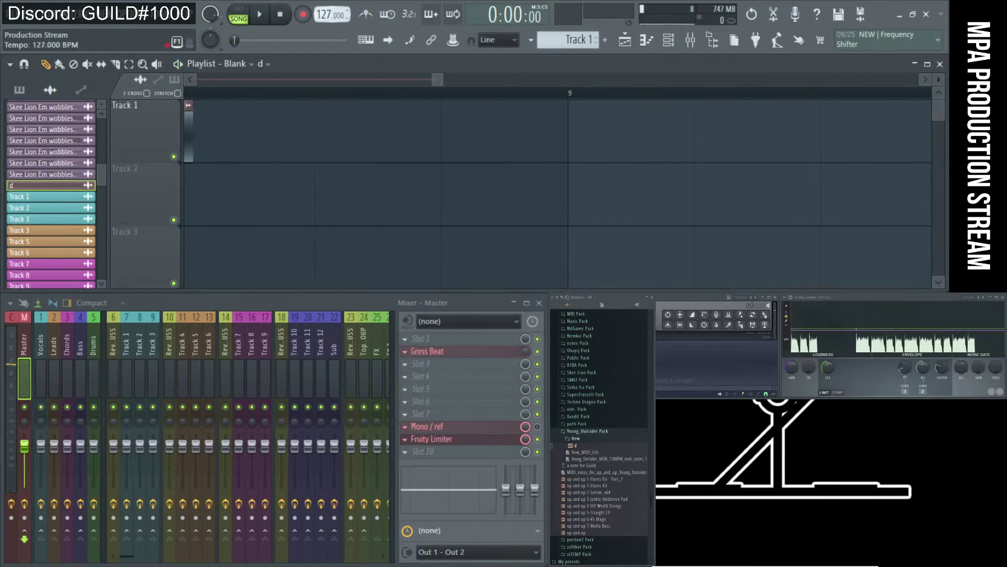
pyautogui.scroll(-1, 328, 14)
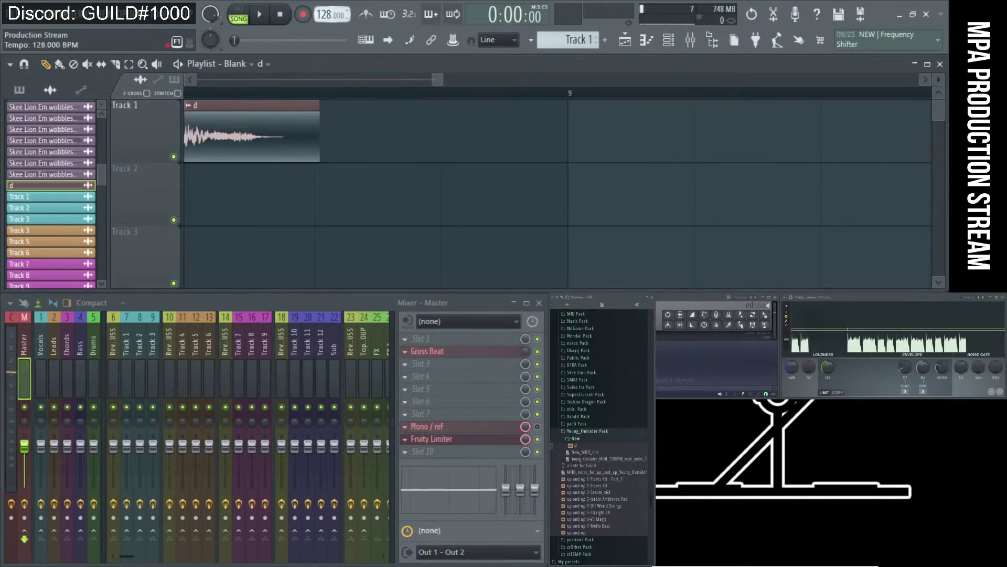
pyautogui.scroll(2, 327, 14)
pyautogui.scroll(-3, 579, 221)
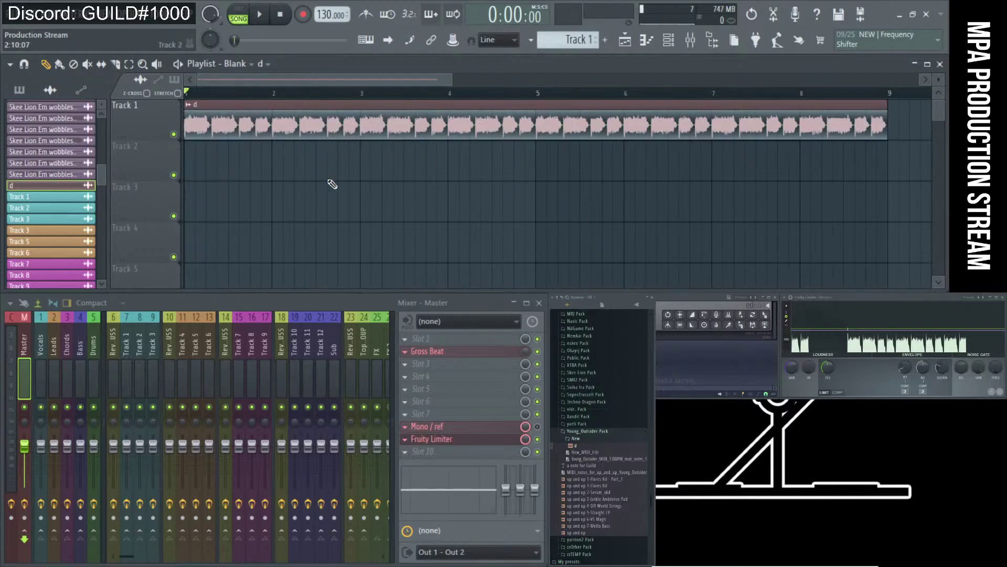
# Play the "d" clip, show all channels in the channel rack, and open the FL Keys channel.
pyautogui.moveTo(331, 180); pyautogui.dragTo(186, 102)
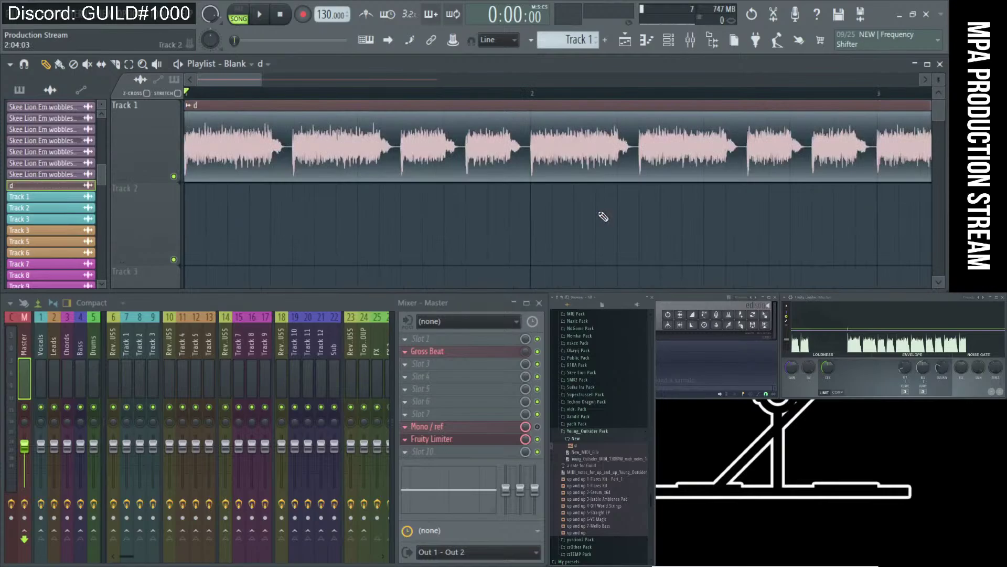
pyautogui.press('space')
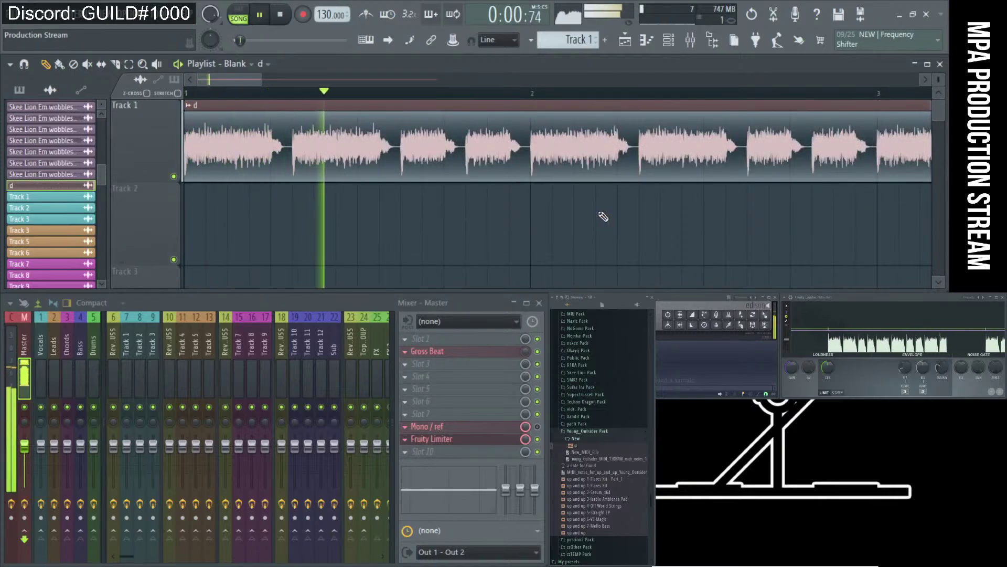
pyautogui.press('F6')
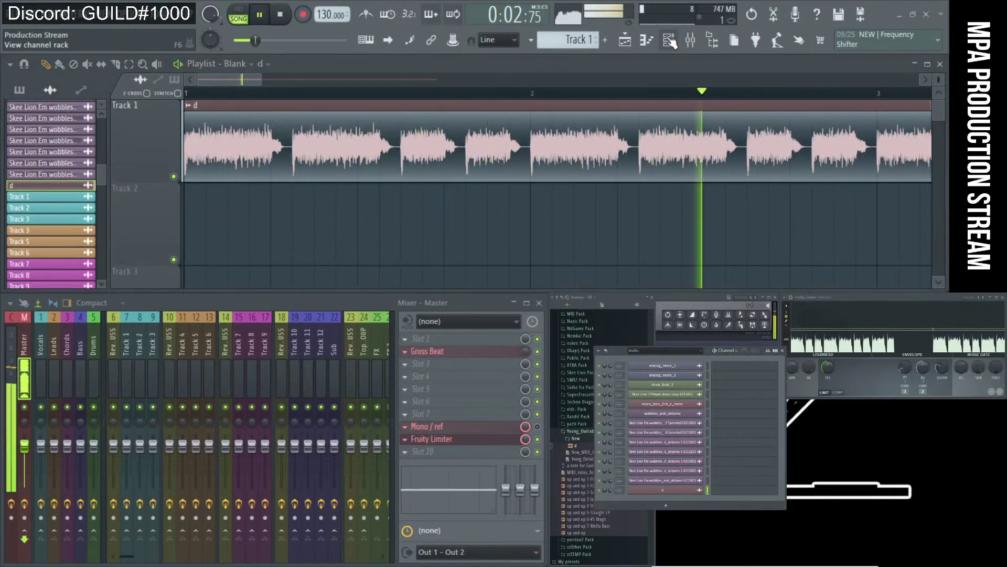
pyautogui.click(642, 351)
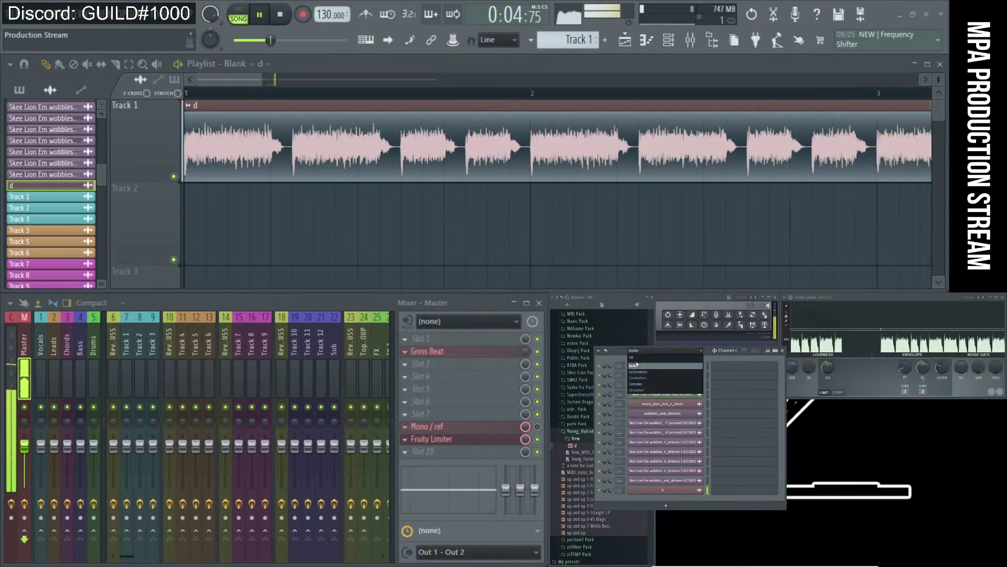
pyautogui.click(637, 358)
pyautogui.scroll(-5, 663, 420)
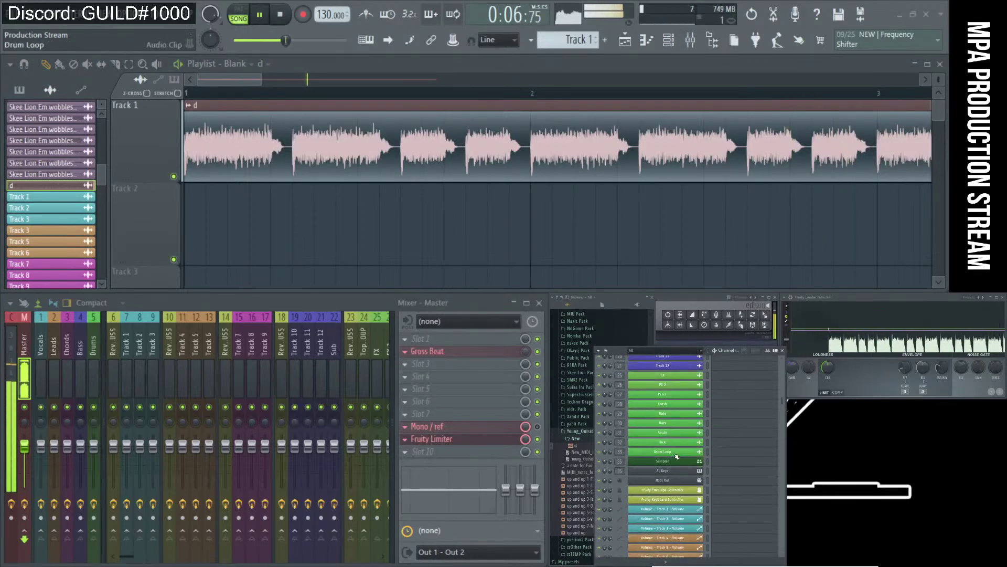
pyautogui.click(676, 445)
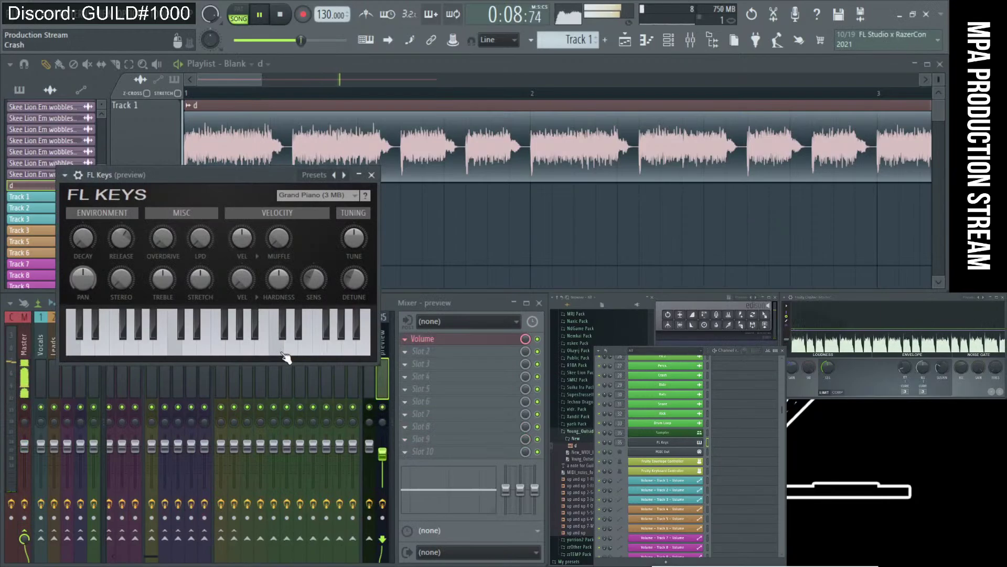
# Stop playback and sound neighbouring notes on the FL Keys piano to find the root note of "d".
pyautogui.click(246, 342)
pyautogui.press('space')
pyautogui.click(273, 346)
pyautogui.click(265, 342)
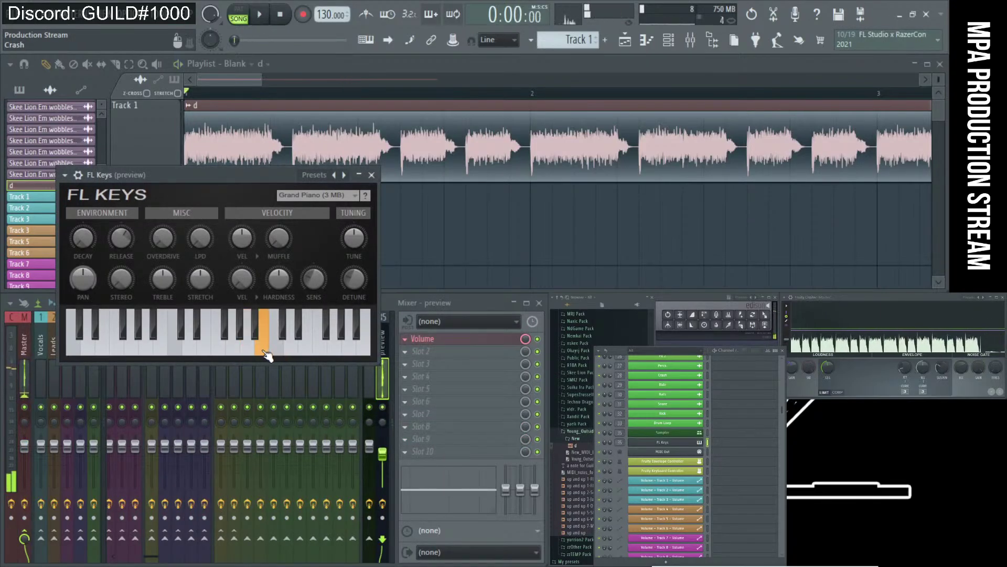
pyautogui.click(256, 342)
pyautogui.click(249, 353)
pyautogui.click(233, 344)
pyautogui.click(241, 345)
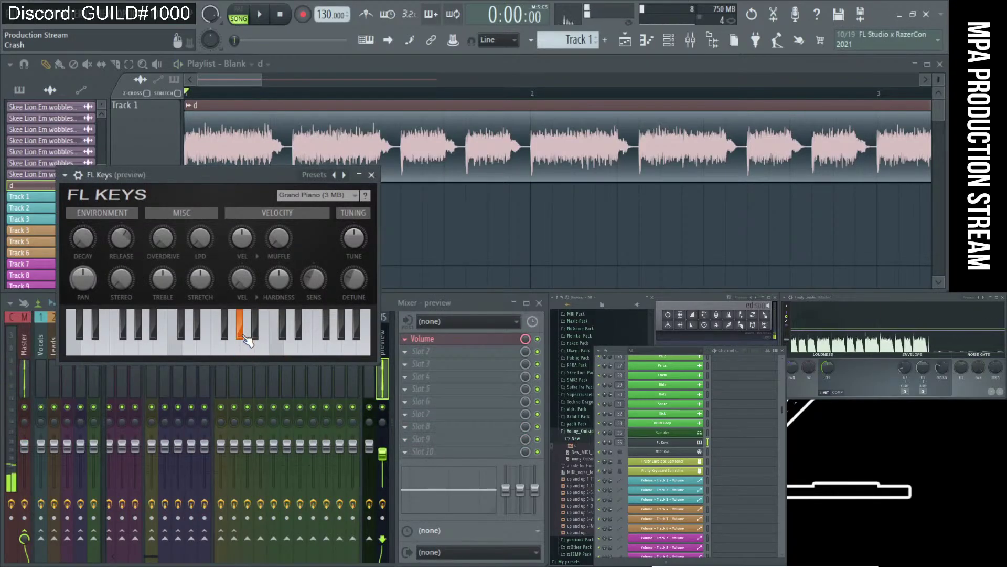
pyautogui.click(253, 347)
pyautogui.click(248, 346)
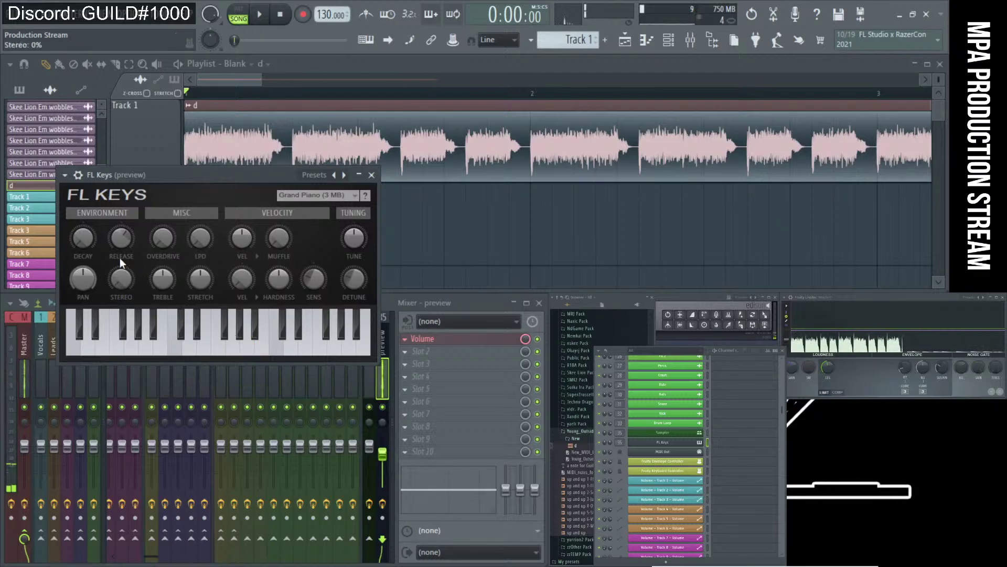
# Show the FL Keys channel settings, raise its channel volume to about 89%, and sound a test note.
pyautogui.click(79, 175)
pyautogui.moveTo(277, 199); pyautogui.dragTo(277, 178)
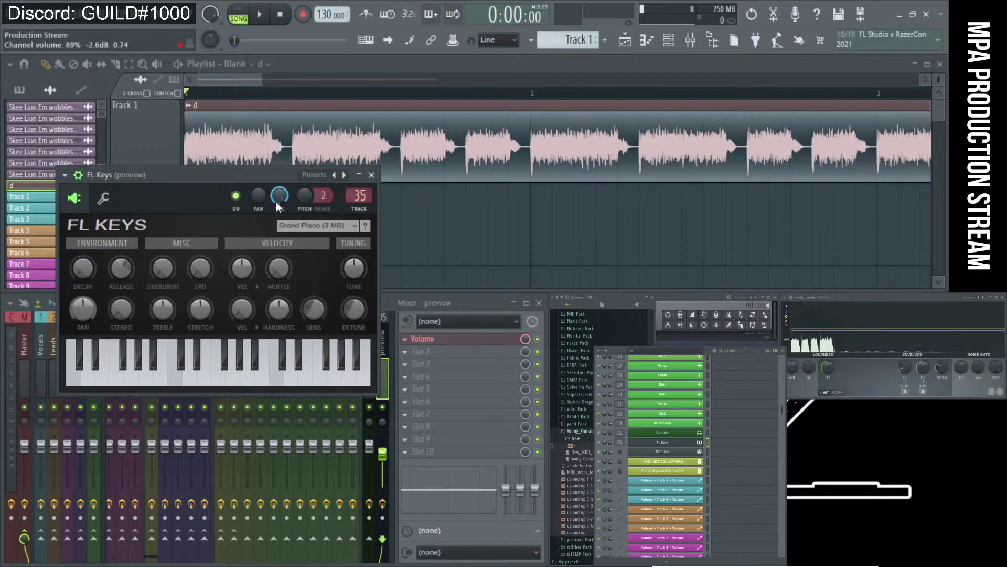
pyautogui.click(248, 378)
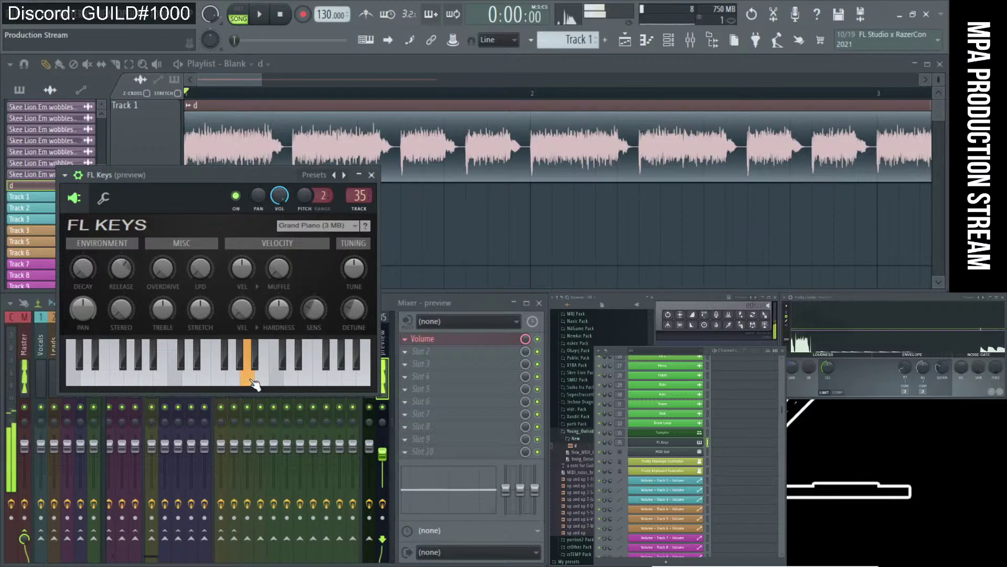
# Play the opening of "d" against an FL Keys note, stop playback, and sound the higher white keys.
pyautogui.press('space')
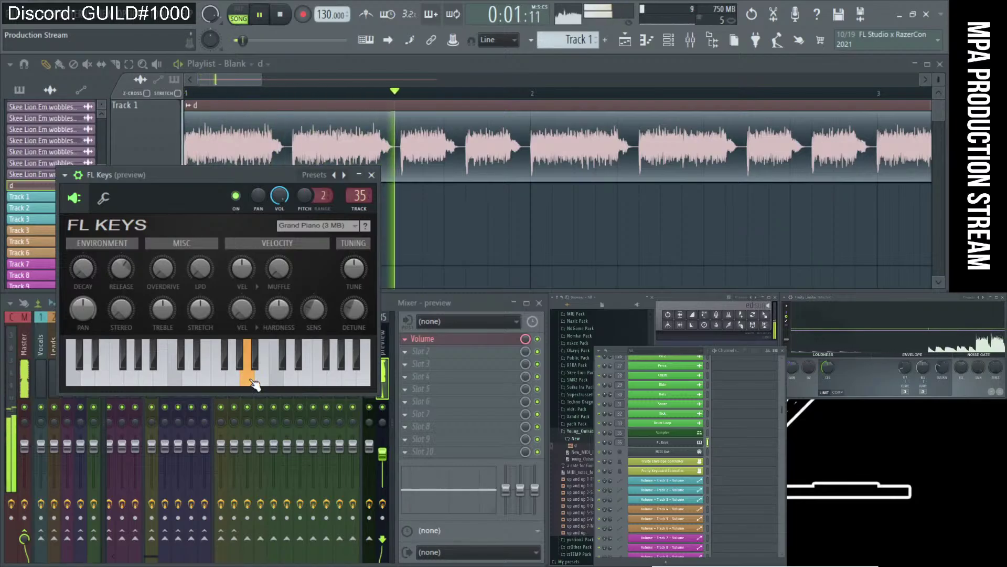
pyautogui.press('space')
pyautogui.moveTo(254, 385); pyautogui.dragTo(282, 387)
pyautogui.click(280, 388)
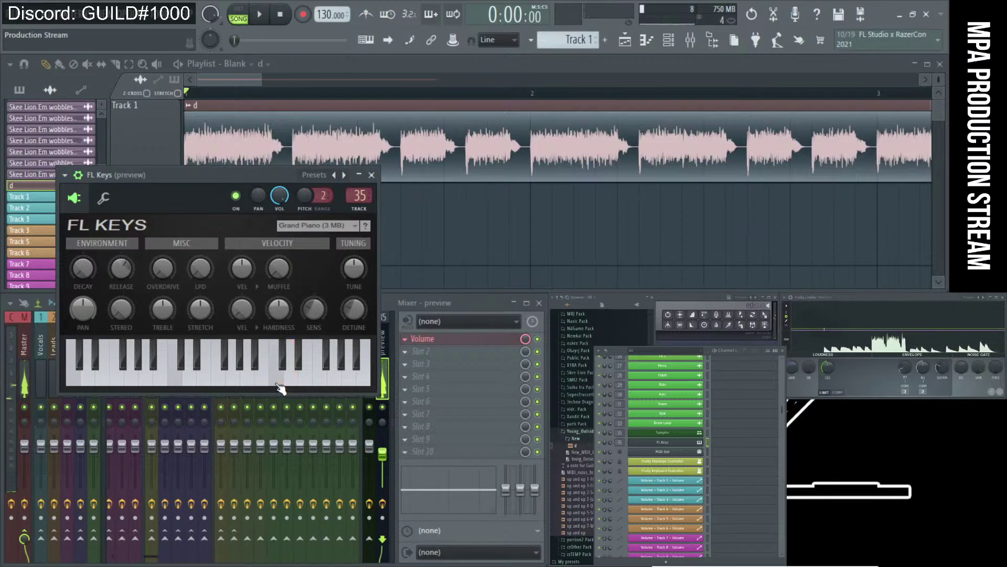
# Play "d" from the start while repeating a lower and a higher white-key note on FL Keys to match its pitch.
pyautogui.press('space')
pyautogui.click(281, 389)
pyautogui.click(280, 388)
pyautogui.click(280, 388)
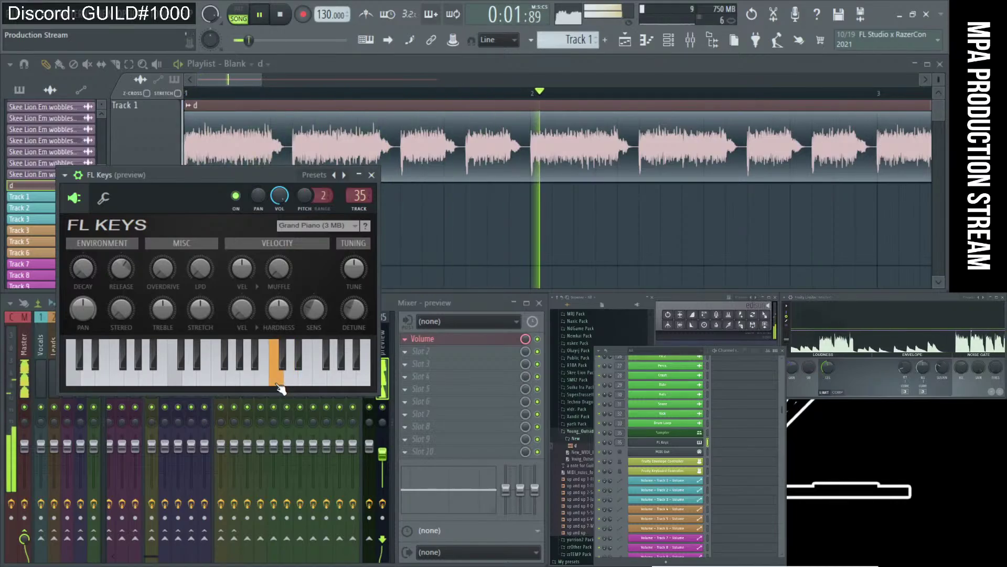
pyautogui.click(339, 379)
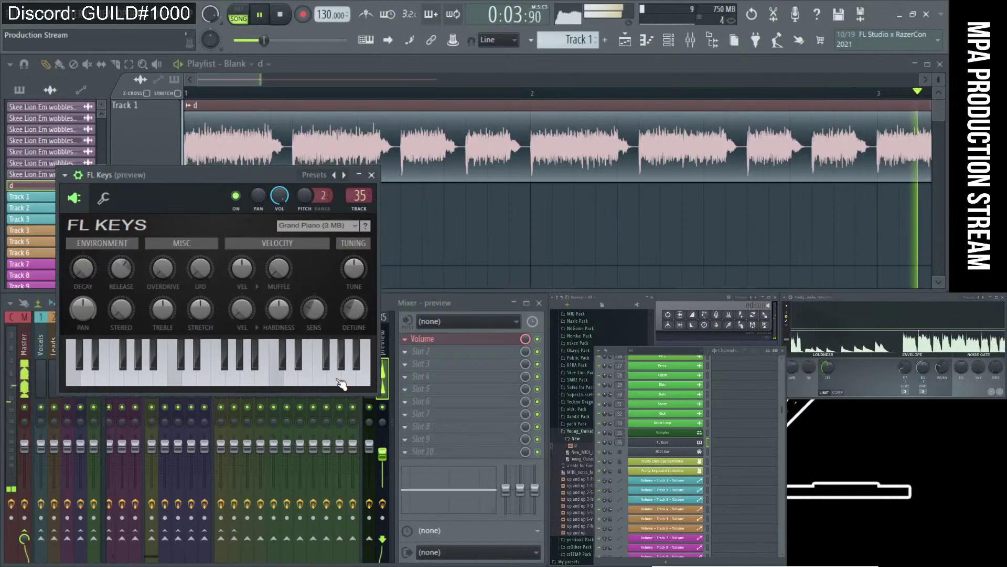
pyautogui.click(339, 383)
pyautogui.click(339, 383)
pyautogui.click(338, 383)
# Return to the lower white-key note, compare it and the higher one with the rest of "d", and stop playback.
pyautogui.click(283, 387)
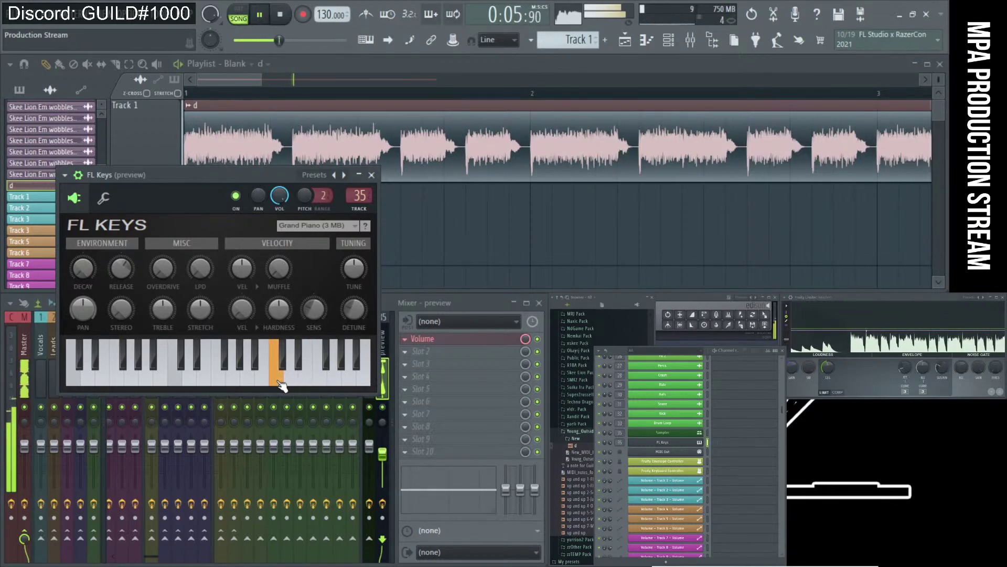
pyautogui.click(282, 387)
pyautogui.click(282, 386)
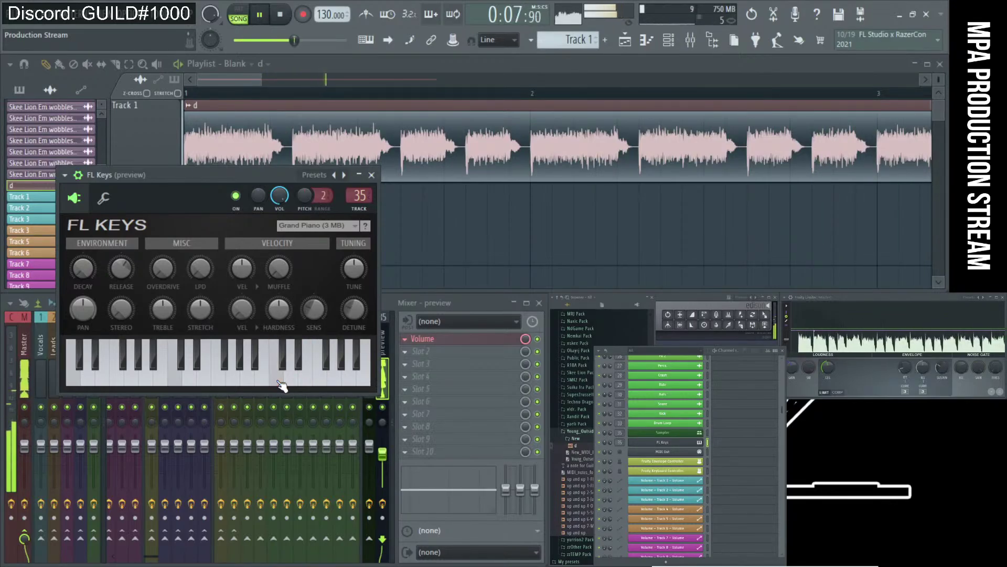
pyautogui.click(283, 387)
pyautogui.click(283, 387)
pyautogui.click(306, 383)
pyautogui.click(338, 382)
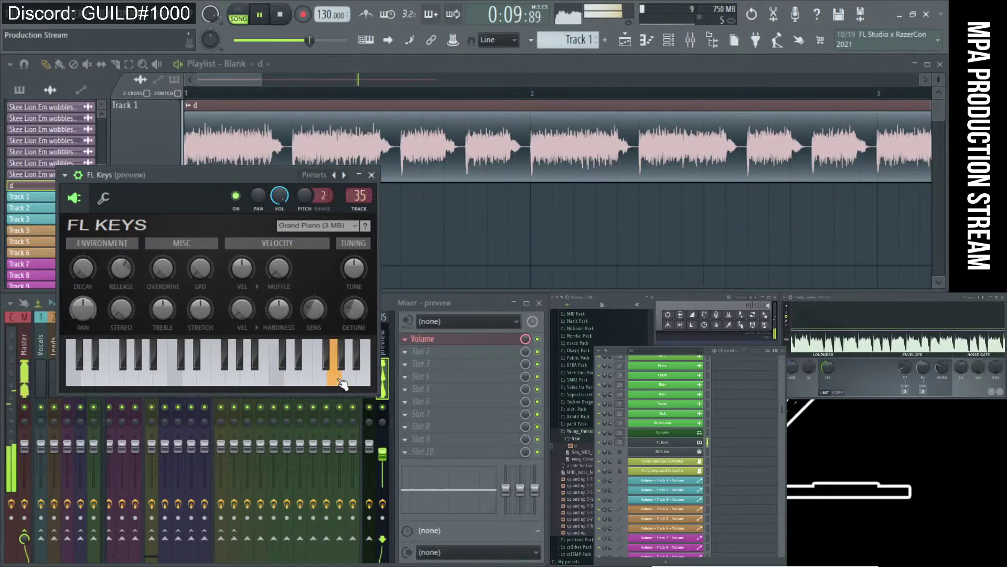
pyautogui.click(339, 381)
pyautogui.click(339, 381)
pyautogui.click(339, 381)
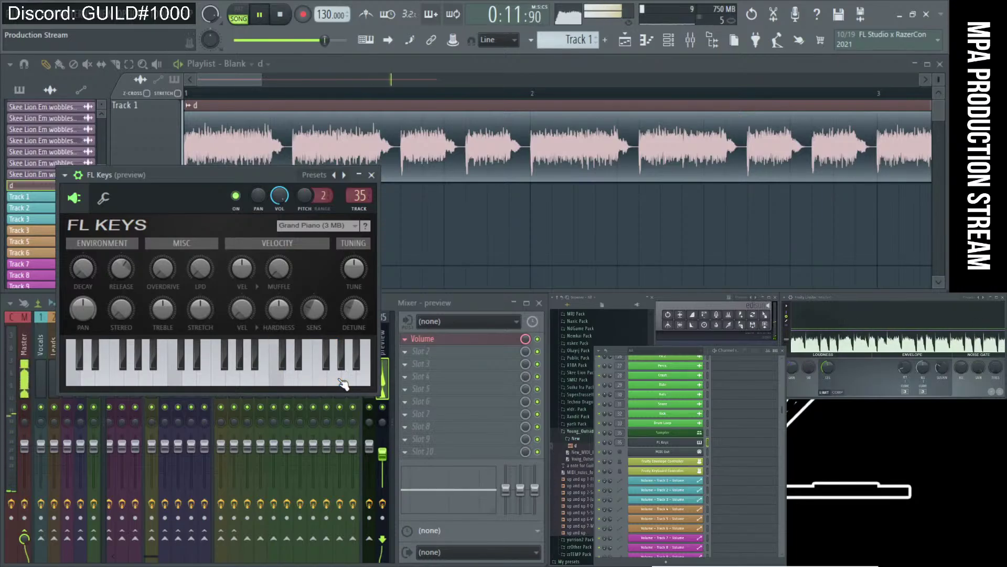
pyautogui.click(281, 16)
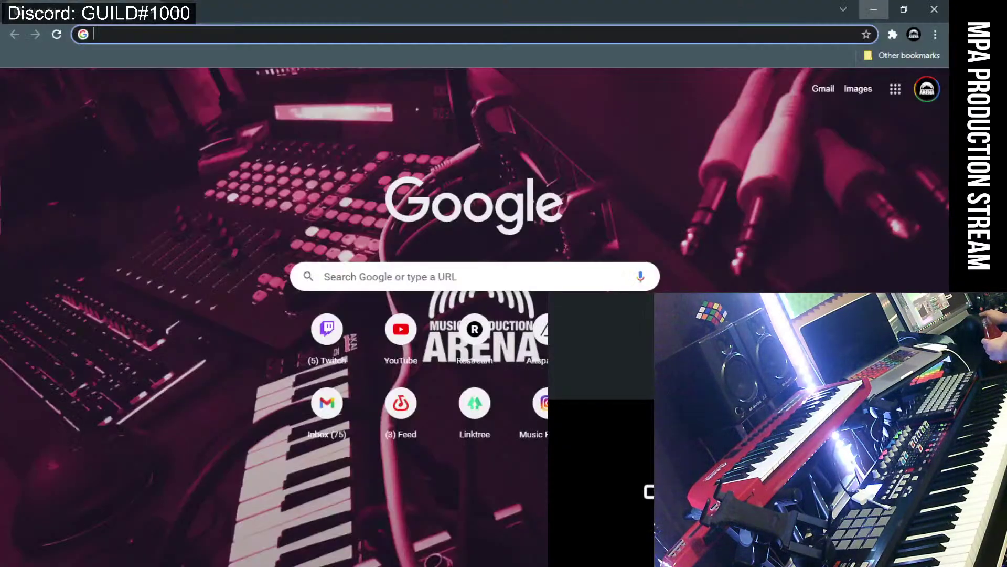
# Switch to the browser to view the Music Production Arena BandLab profile, and return to FL Studio.
pyautogui.hotkey('alt', 'Tab')
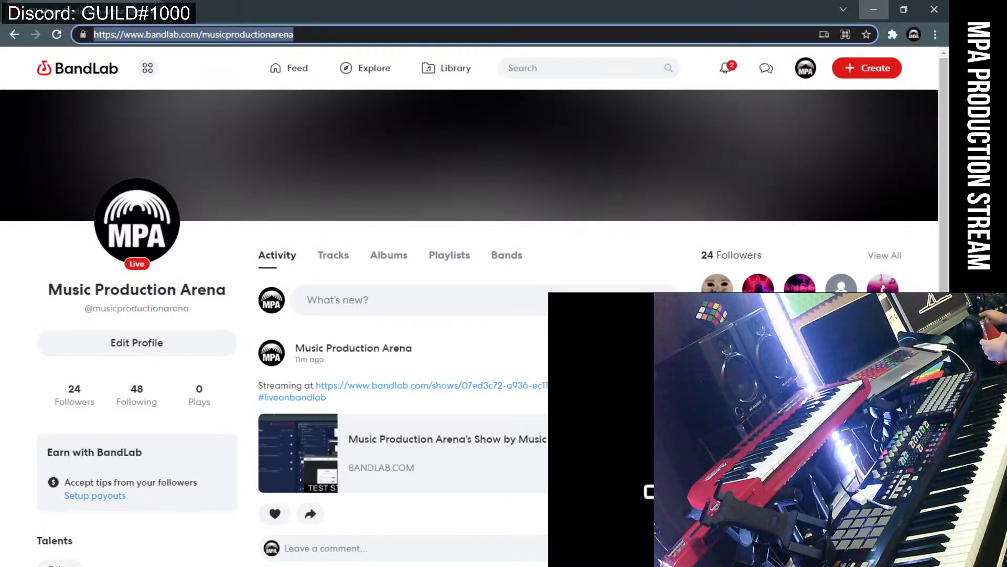
pyautogui.hotkey('alt', 'Tab')
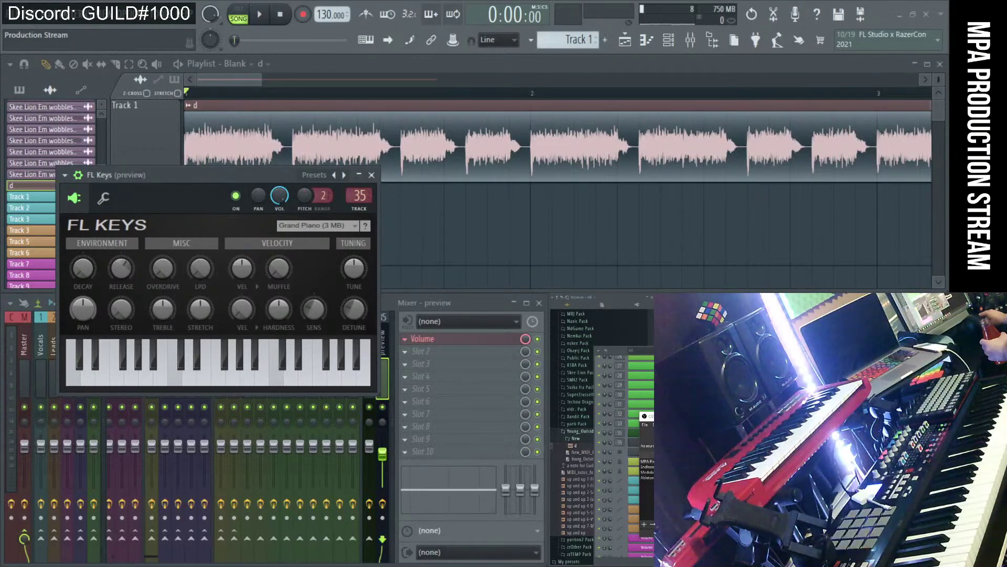
# Bring up the BandLab mobile app, go back from the live show to Explore, and look at Creator Connect.
pyautogui.hotkey('alt', 'Tab')
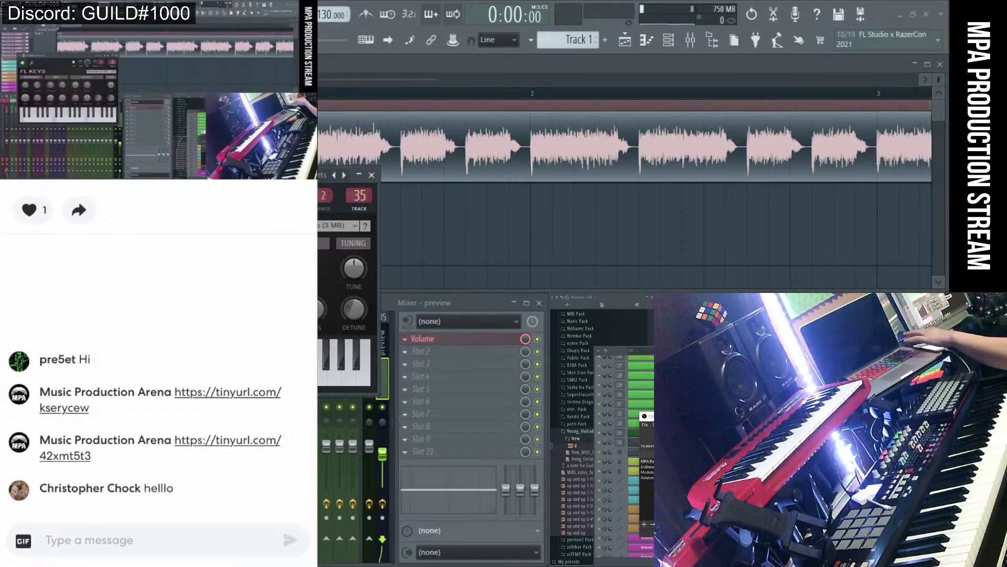
pyautogui.hotkey('alt', 'Left')
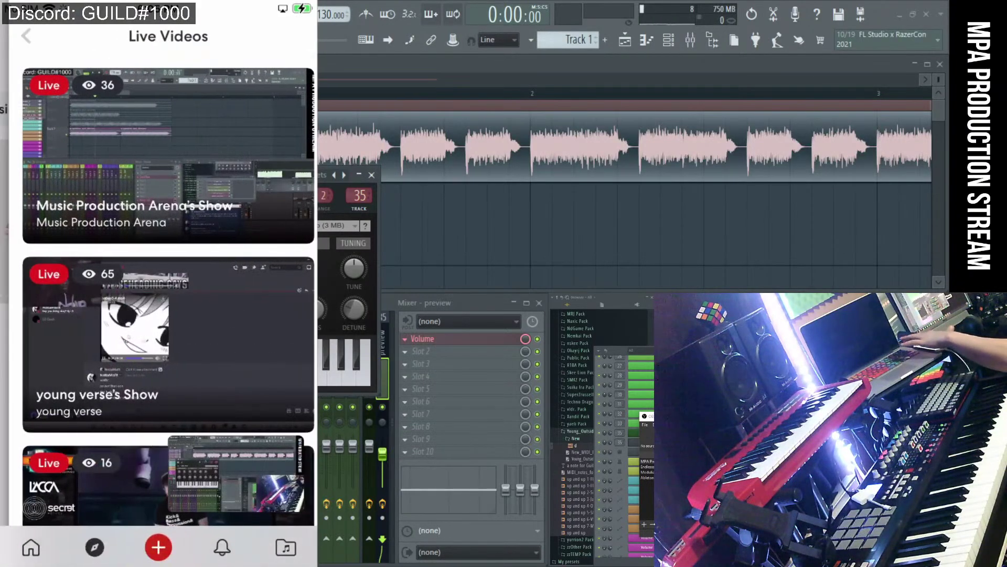
pyautogui.hotkey('alt', 'Left')
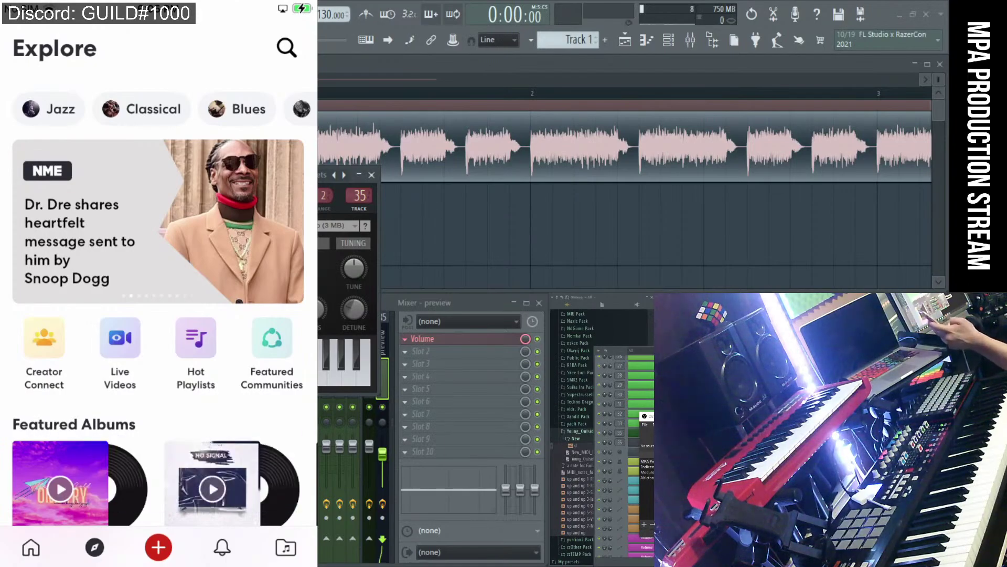
pyautogui.click(44, 338)
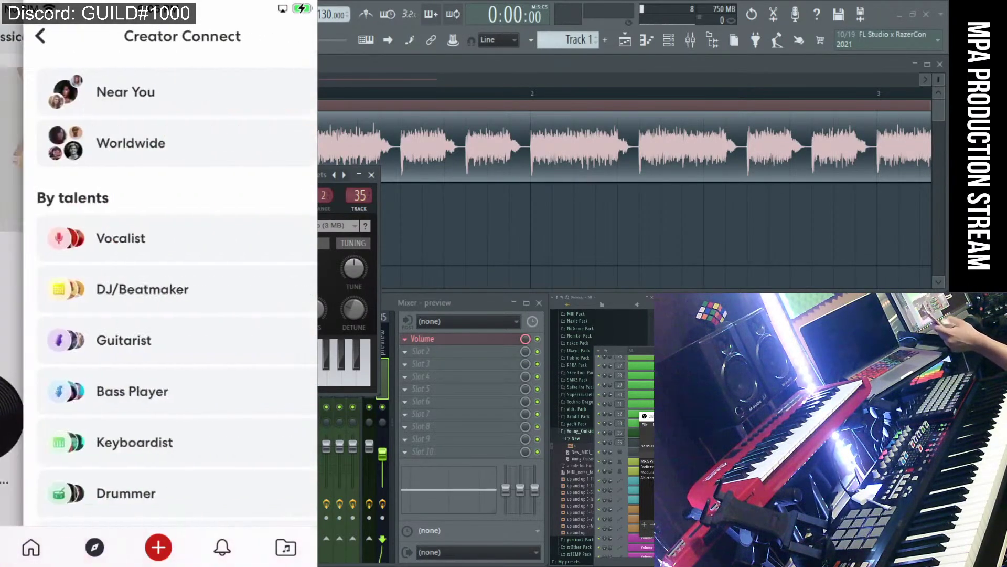
pyautogui.hotkey('alt', 'Left')
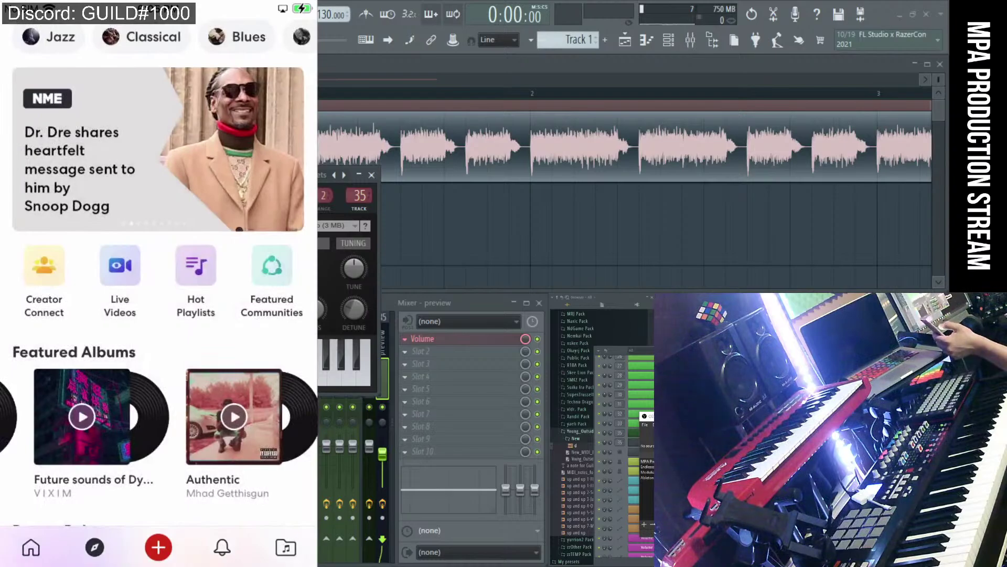
# Browse the live videos in the BandLab app and open Music Production Arena's Show.
pyautogui.click(120, 265)
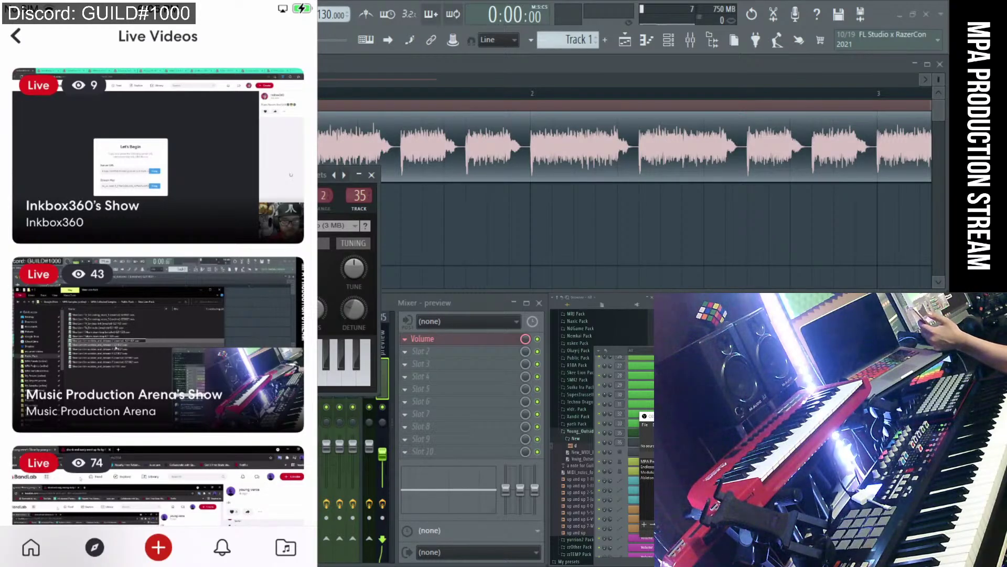
pyautogui.scroll(-5, 157, 294)
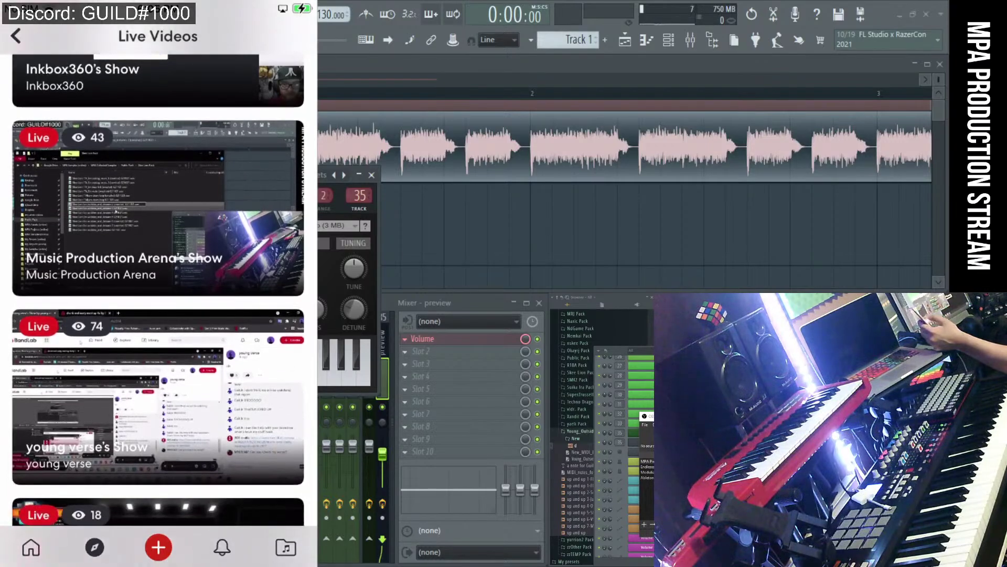
pyautogui.scroll(5, 158, 294)
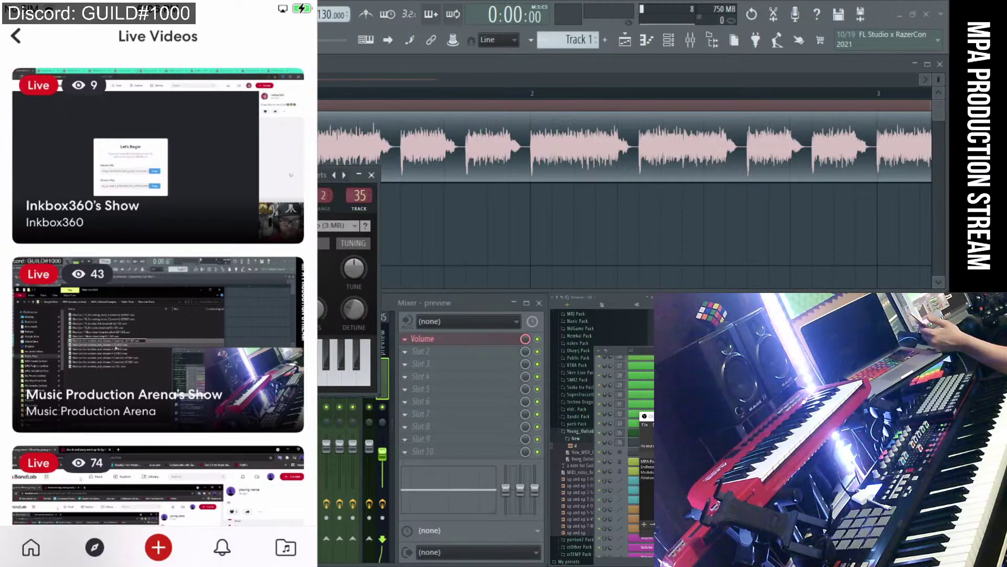
pyautogui.click(157, 346)
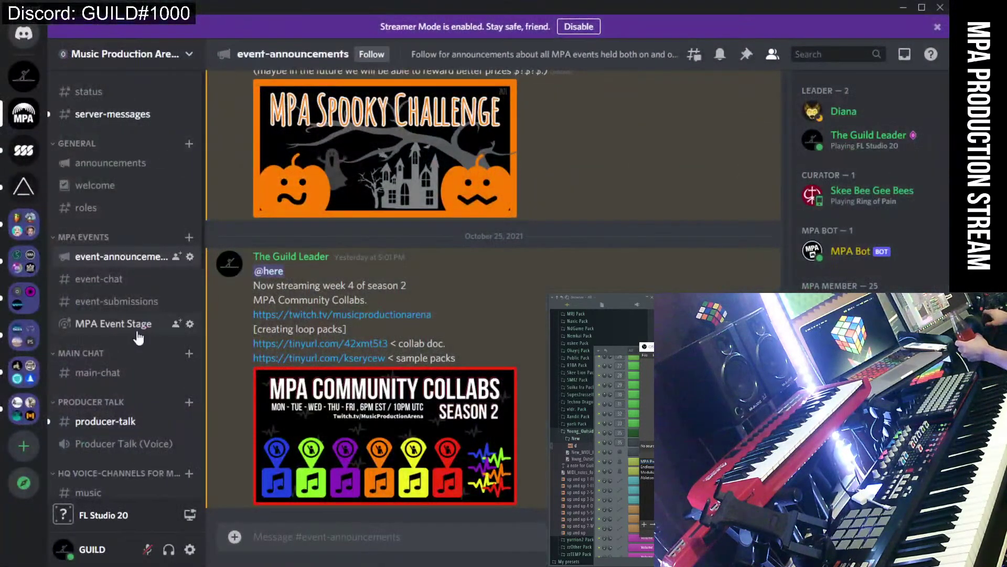
# Look at the server-messages and welcome channels of the Music Production Arena Discord server.
pyautogui.click(89, 116)
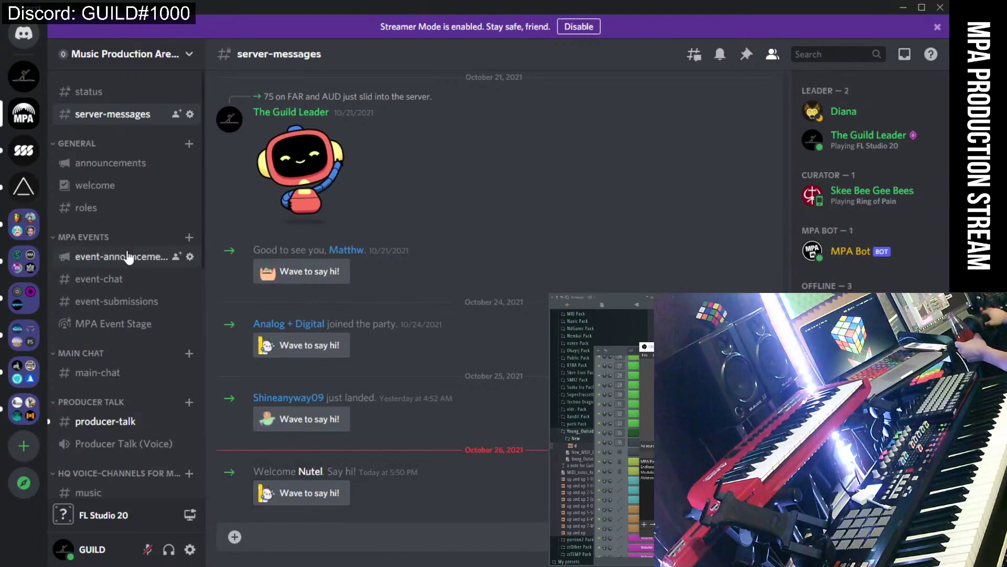
pyautogui.click(113, 197)
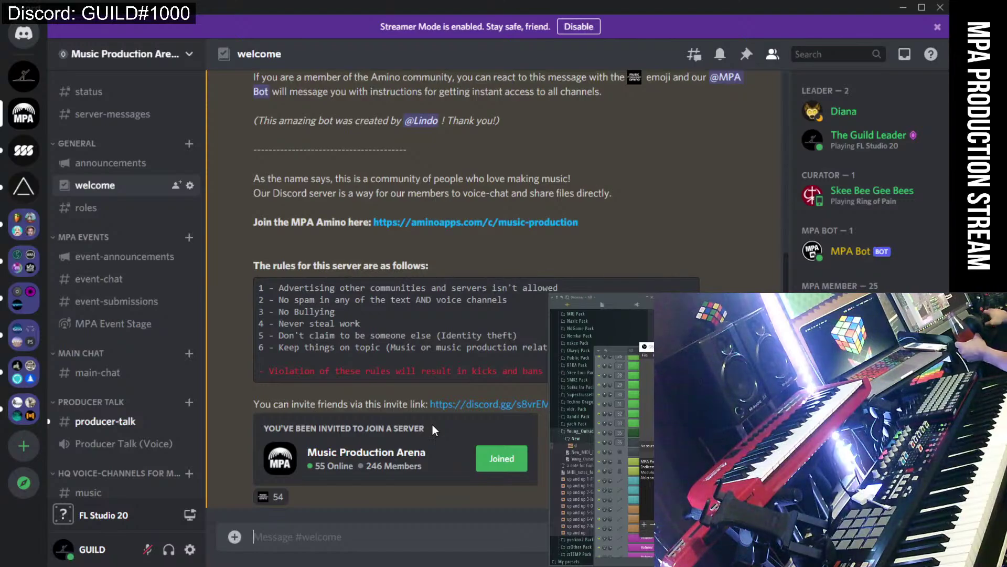
pyautogui.click(114, 122)
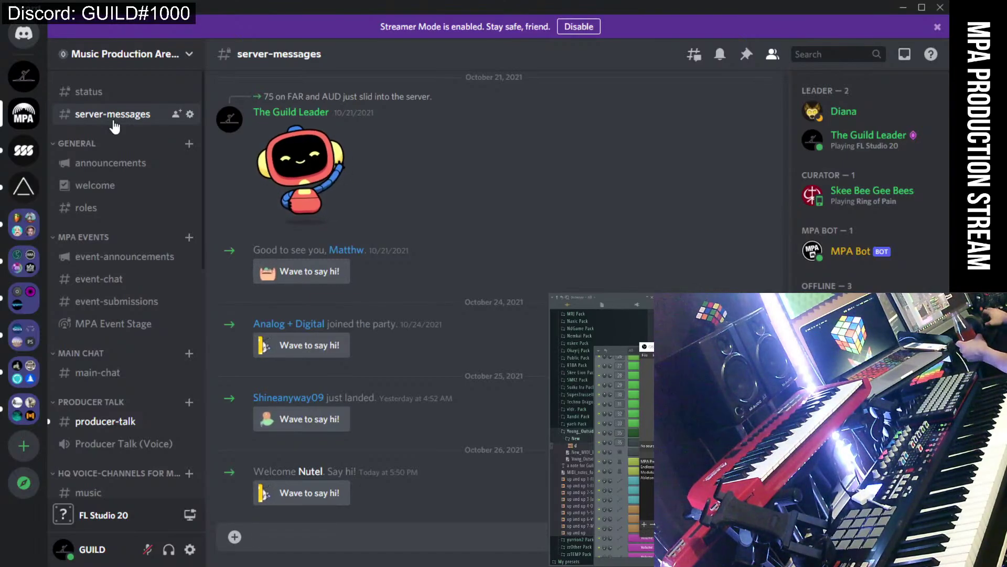
# View the newest member's full profile from the latest welcome message in server-messages, and close it.
pyautogui.rightClick(308, 476)
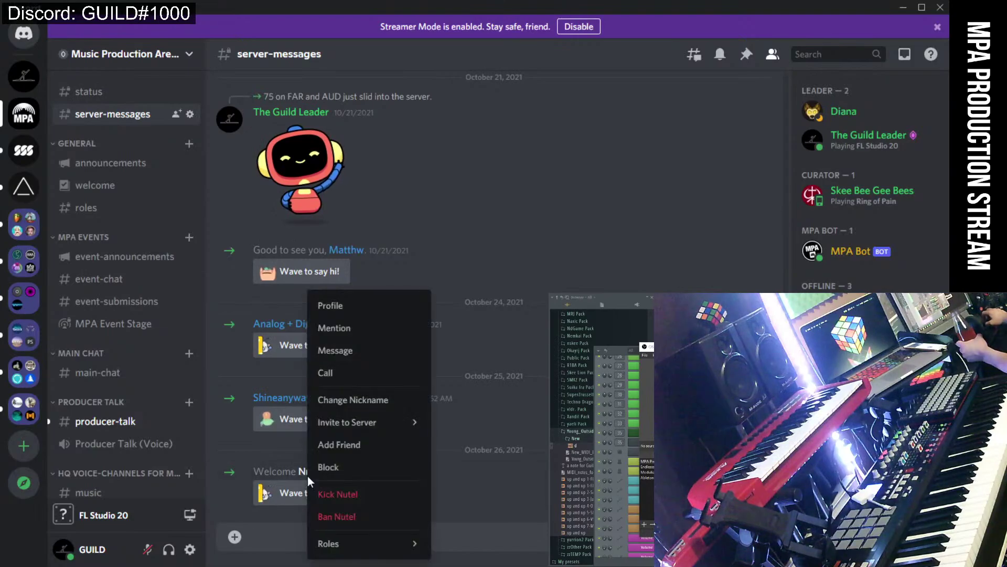
pyautogui.click(307, 476)
pyautogui.click(306, 475)
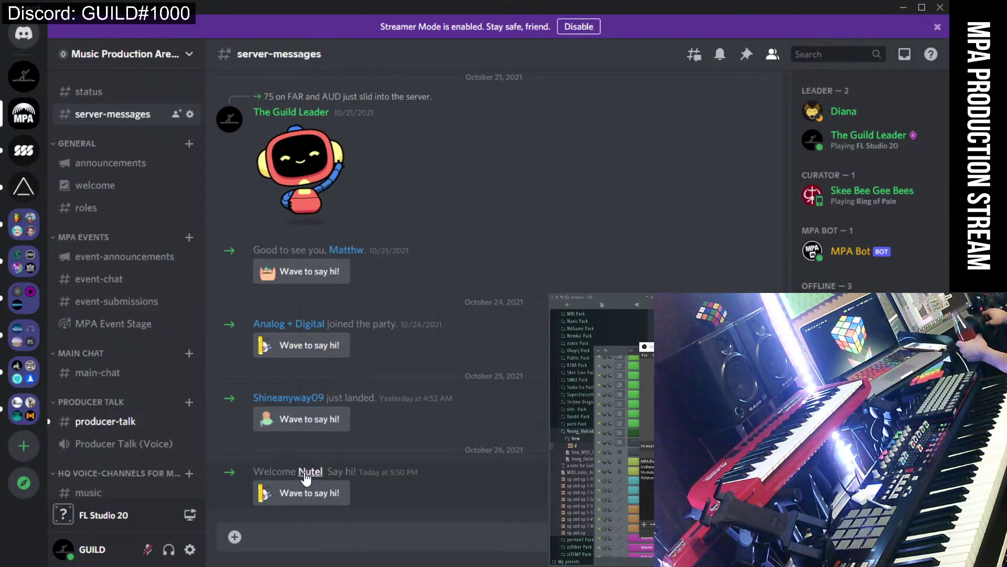
pyautogui.click(305, 477)
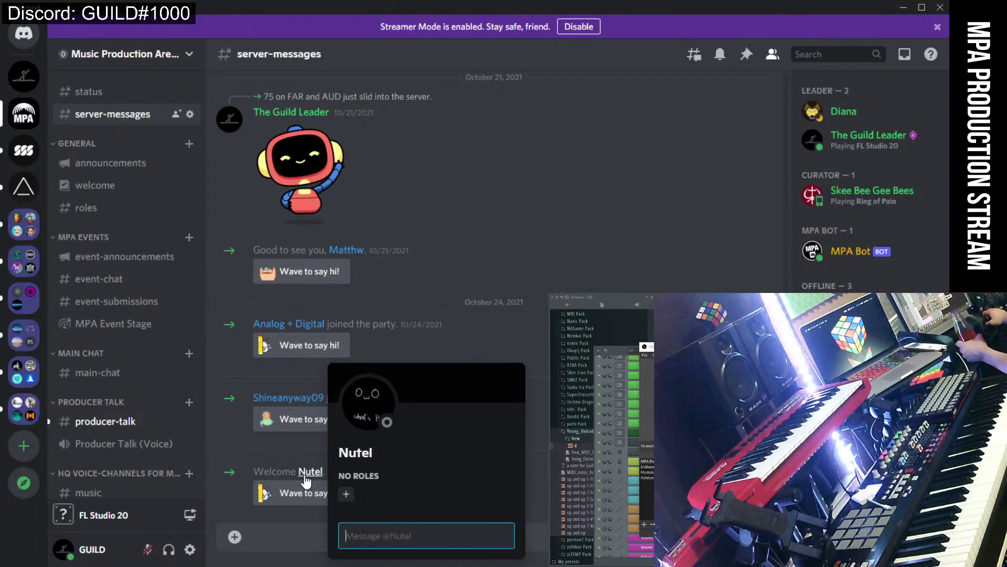
pyautogui.click(366, 404)
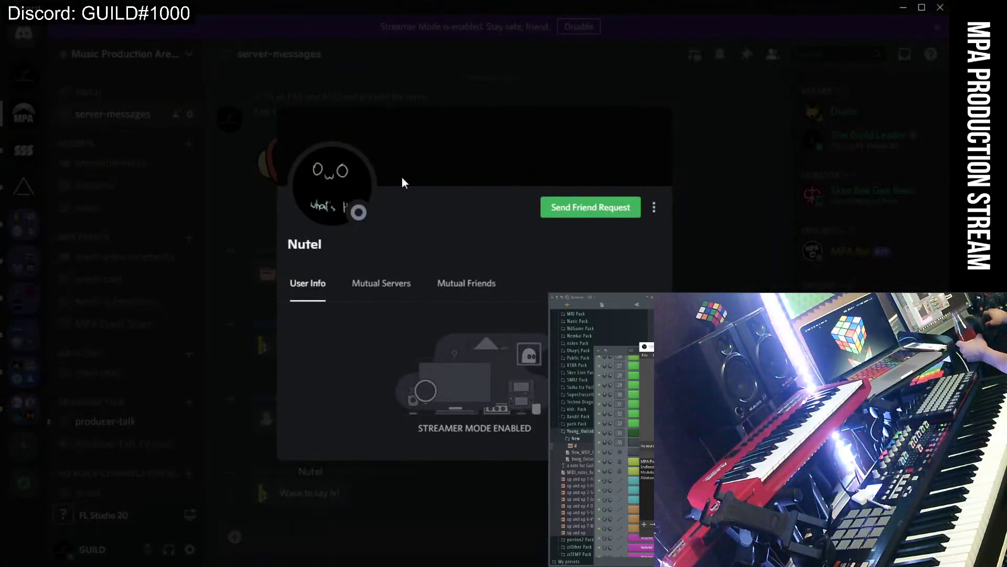
pyautogui.click(271, 487)
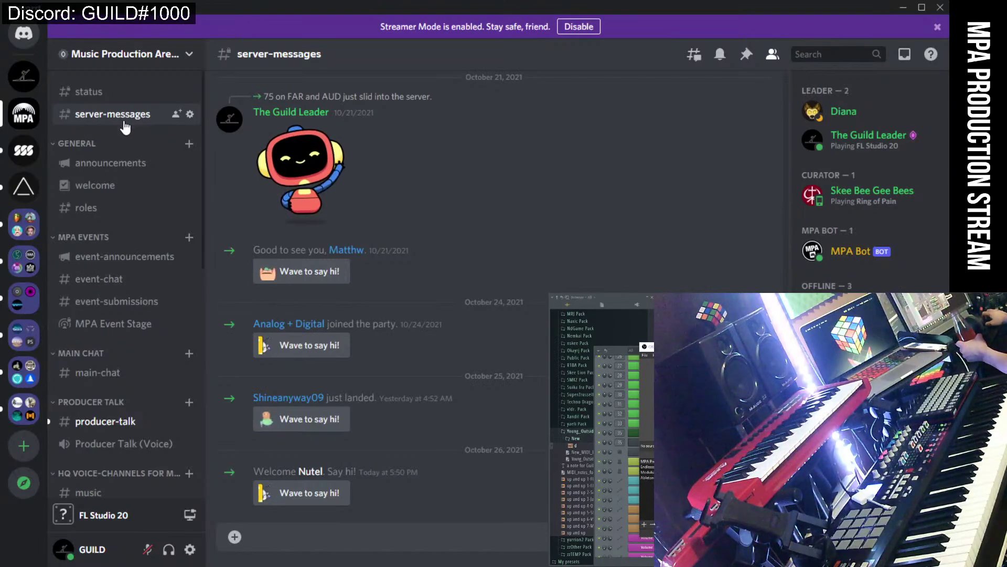
# Copy the server invite link from the rules message in the welcome channel.
pyautogui.click(120, 188)
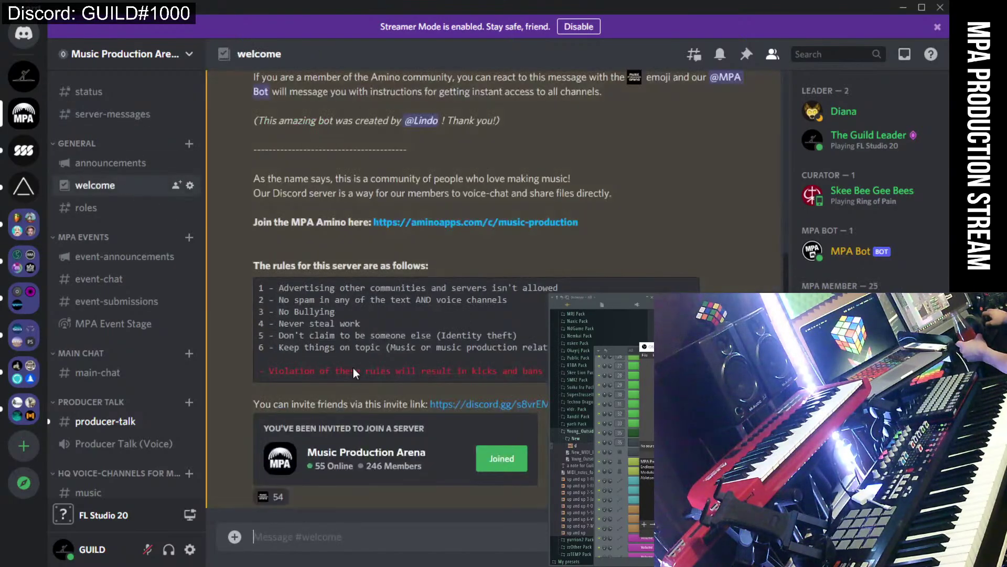
pyautogui.rightClick(466, 411)
pyautogui.click(499, 520)
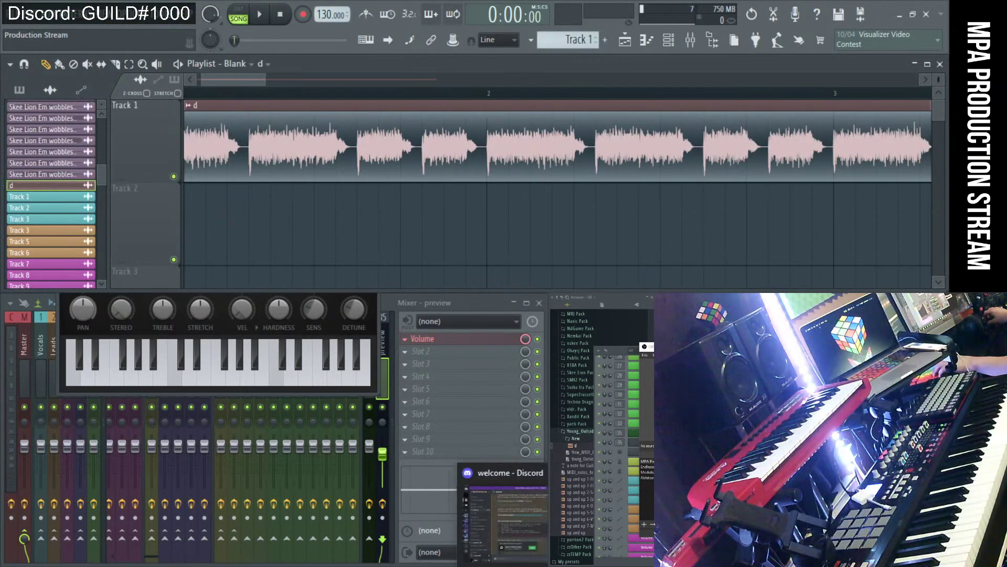
# Switch to the Chrome browser and open the BandLab feed at bandlab.com/feed.
pyautogui.click(572, 566)
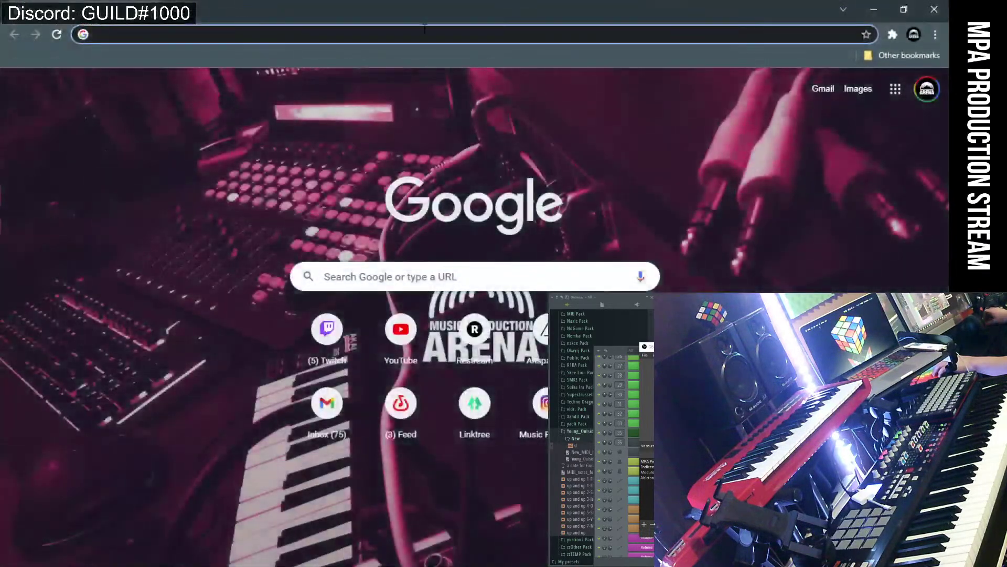
pyautogui.click(421, 33)
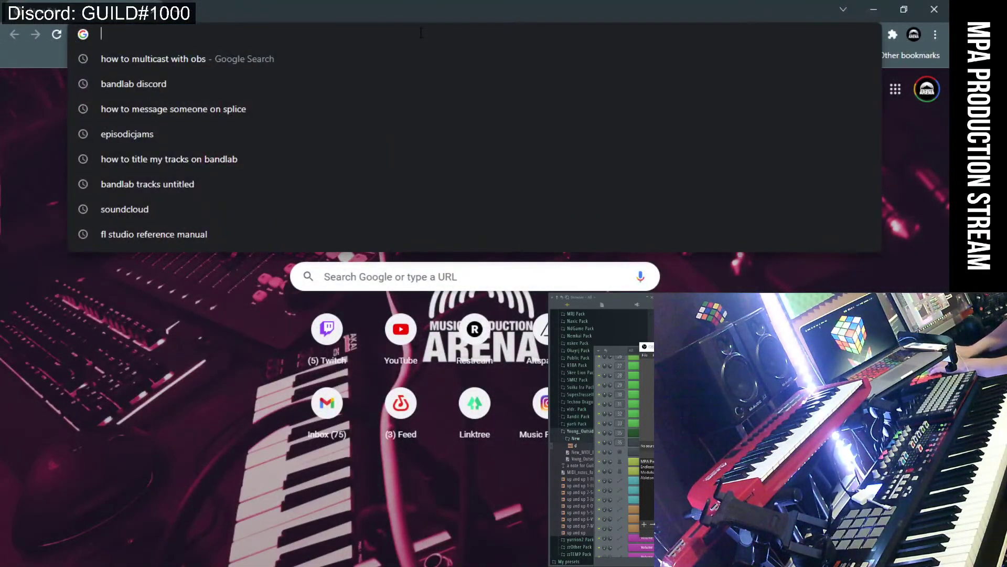
pyautogui.write('bandlab.com/feed')
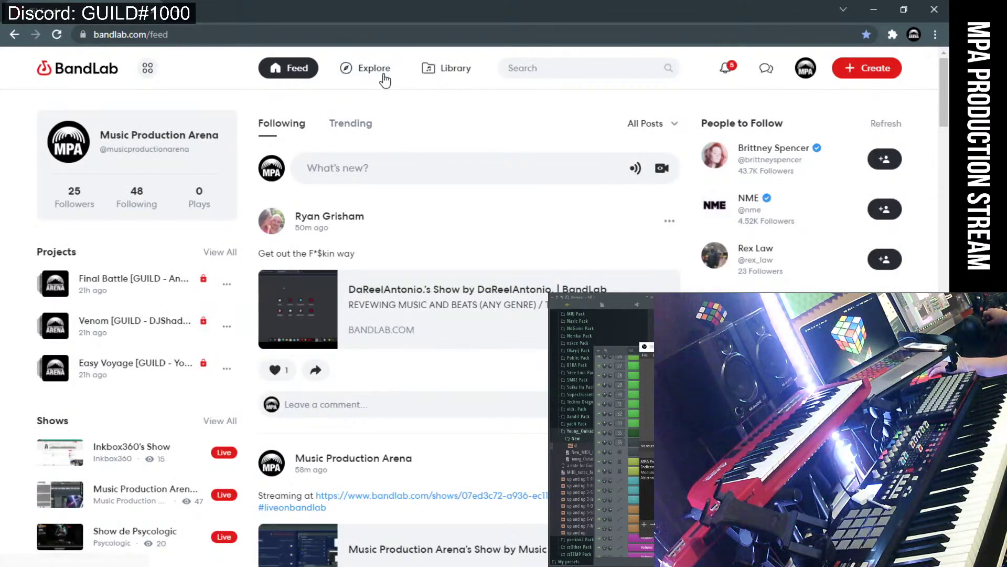
# Open the Music Production Arena profile on BandLab, view its live show from the streaming post's link, and close the show.
pyautogui.click(803, 70)
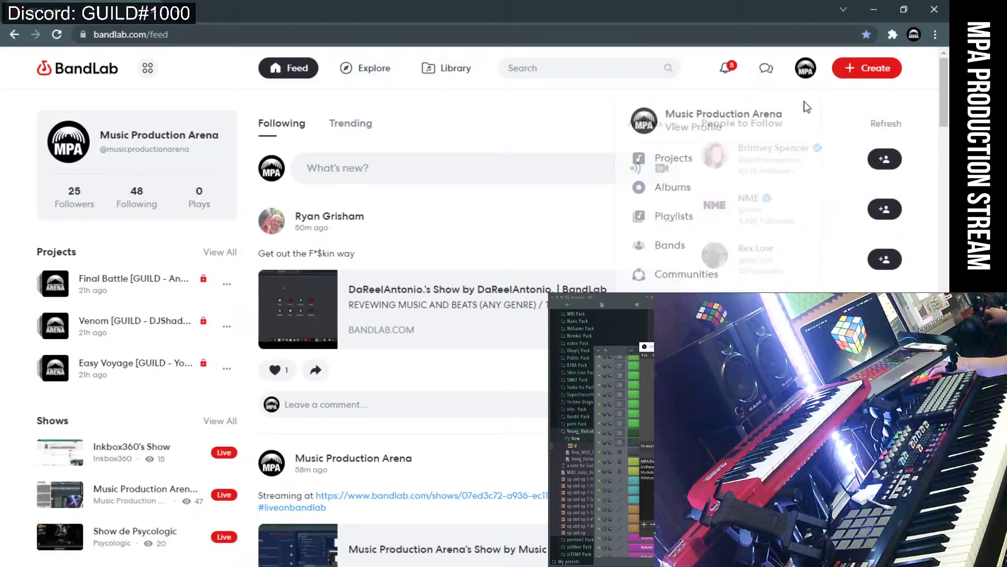
pyautogui.click(724, 128)
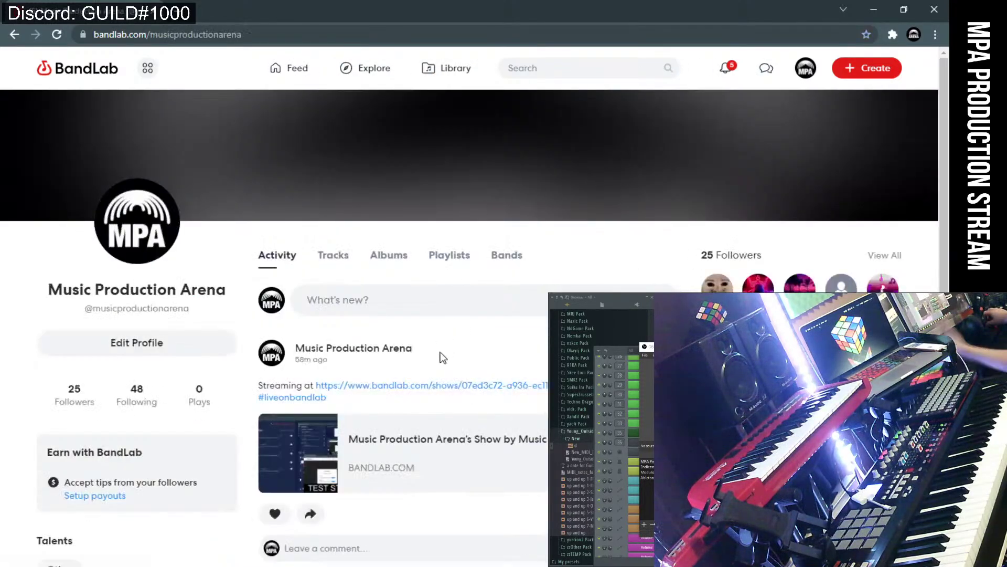
pyautogui.click(418, 388)
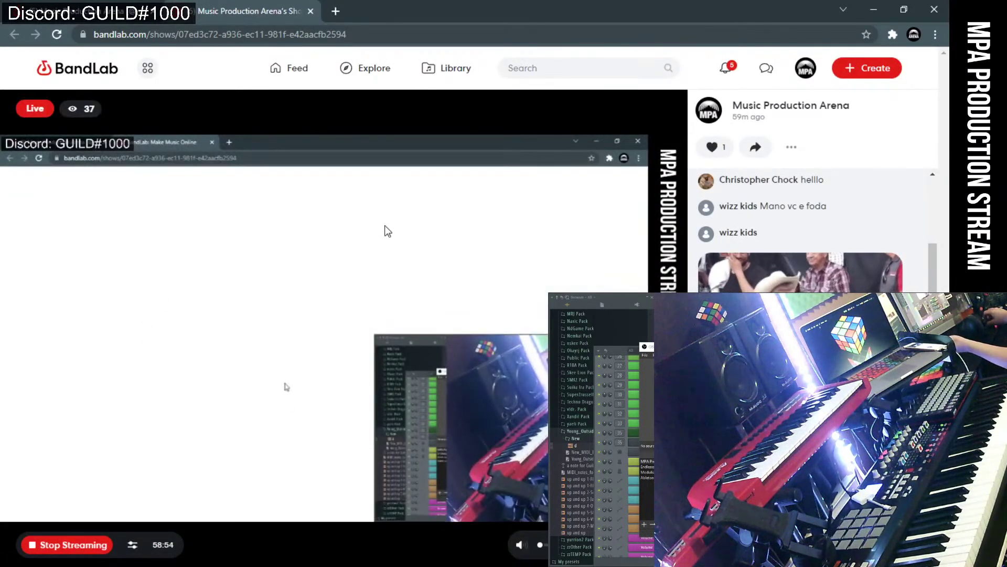
pyautogui.click(312, 11)
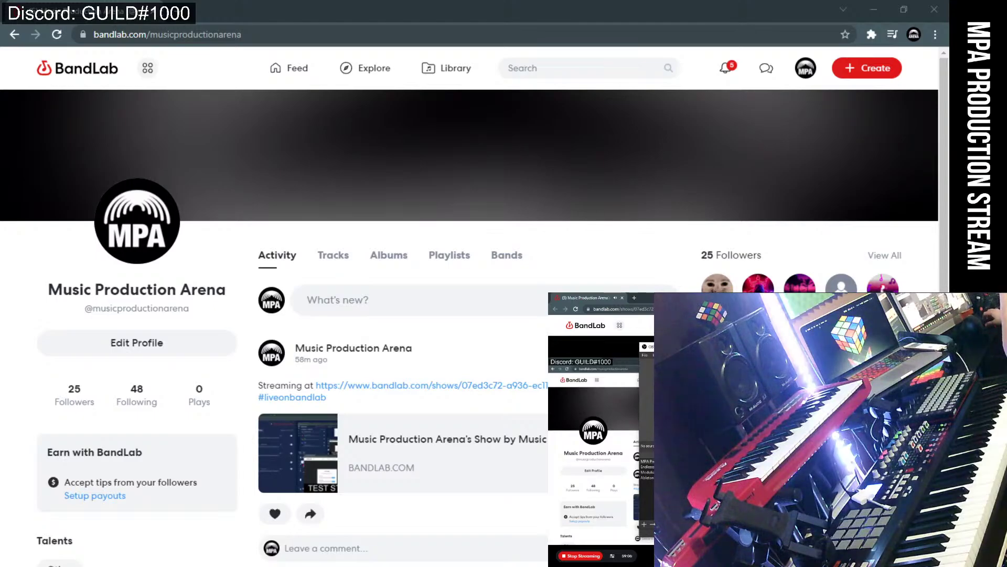
# Move the OBS window out of the way and close the browser to return to FL Studio.
pyautogui.moveTo(693, 363); pyautogui.dragTo(534, 162)
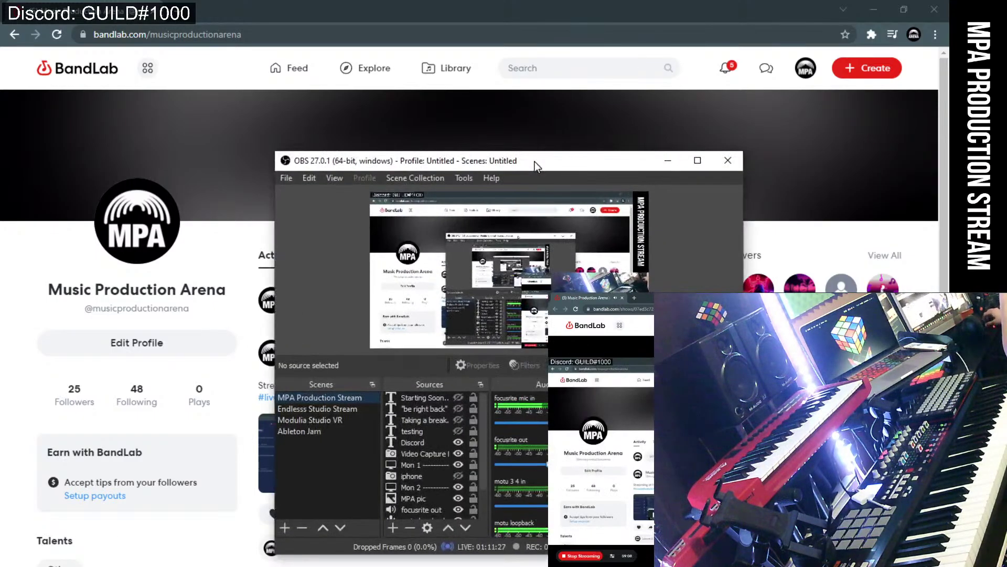
pyautogui.click(622, 297)
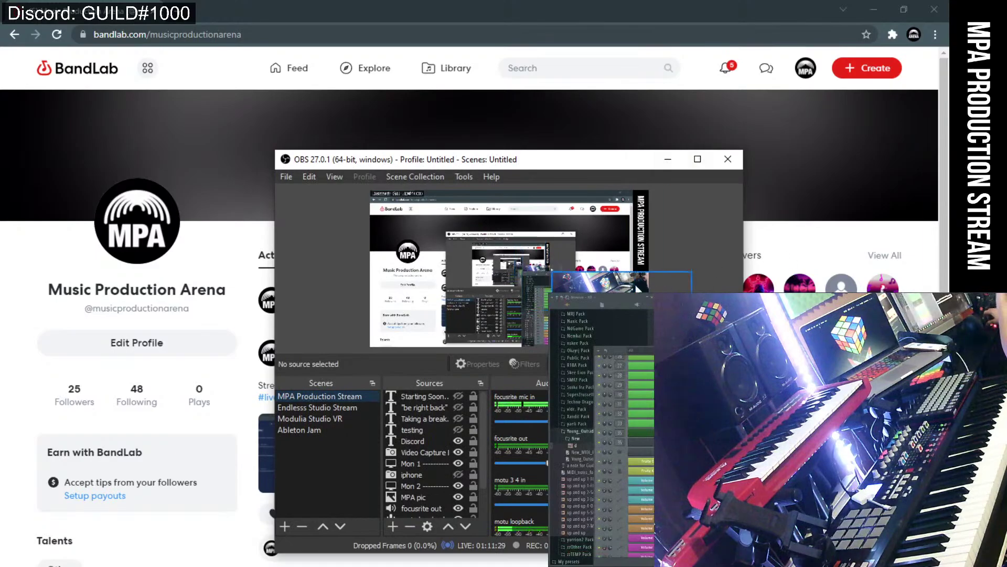
pyautogui.moveTo(527, 159); pyautogui.dragTo(282, 165)
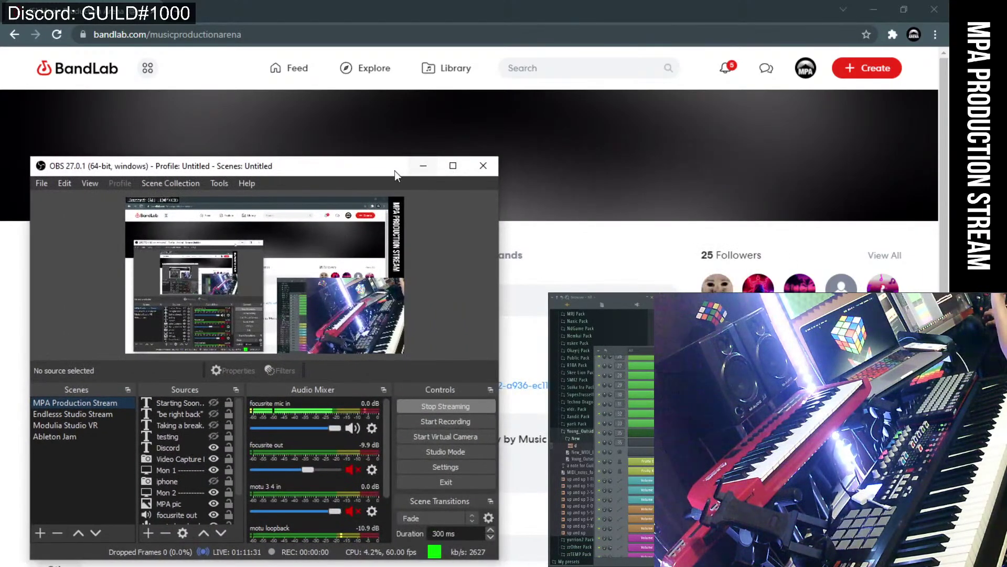
pyautogui.moveTo(395, 171); pyautogui.dragTo(397, 138)
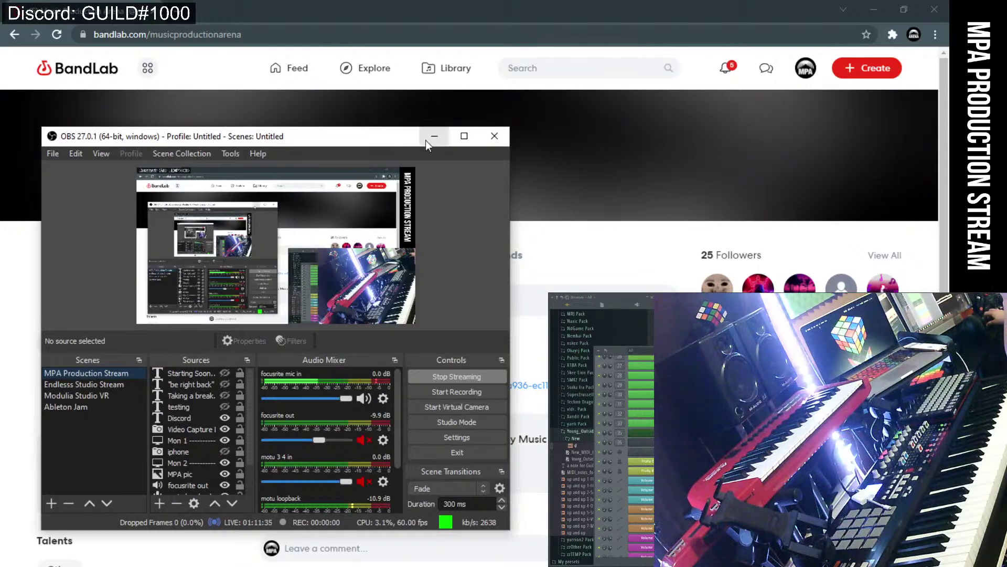
pyautogui.moveTo(302, 138); pyautogui.dragTo(663, 139)
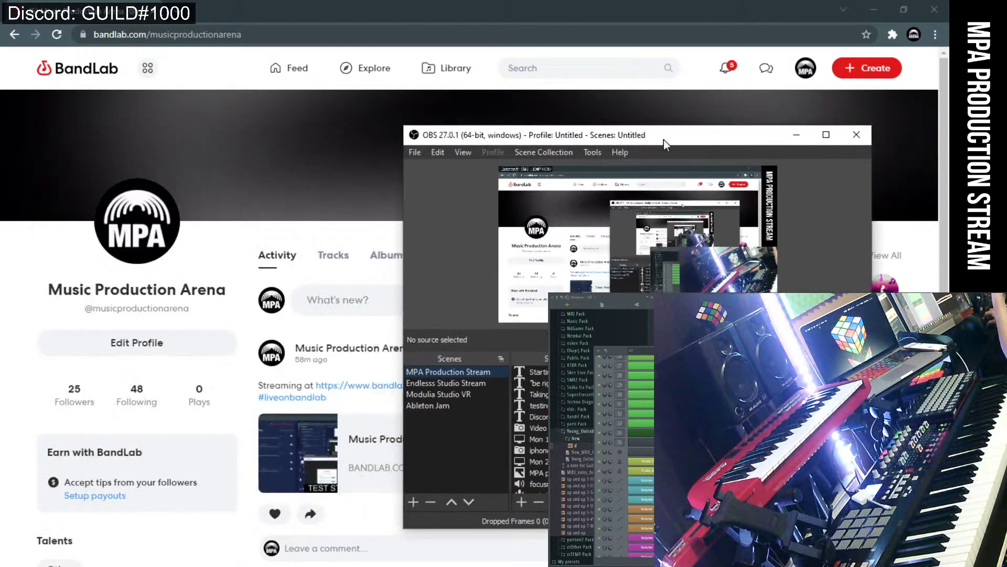
pyautogui.press('super+Down')
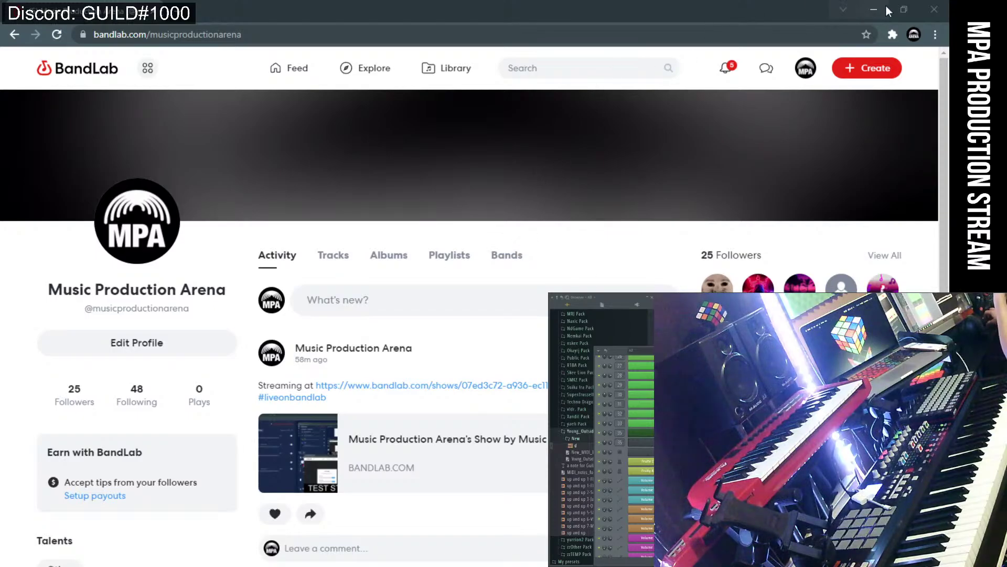
pyautogui.click(937, 10)
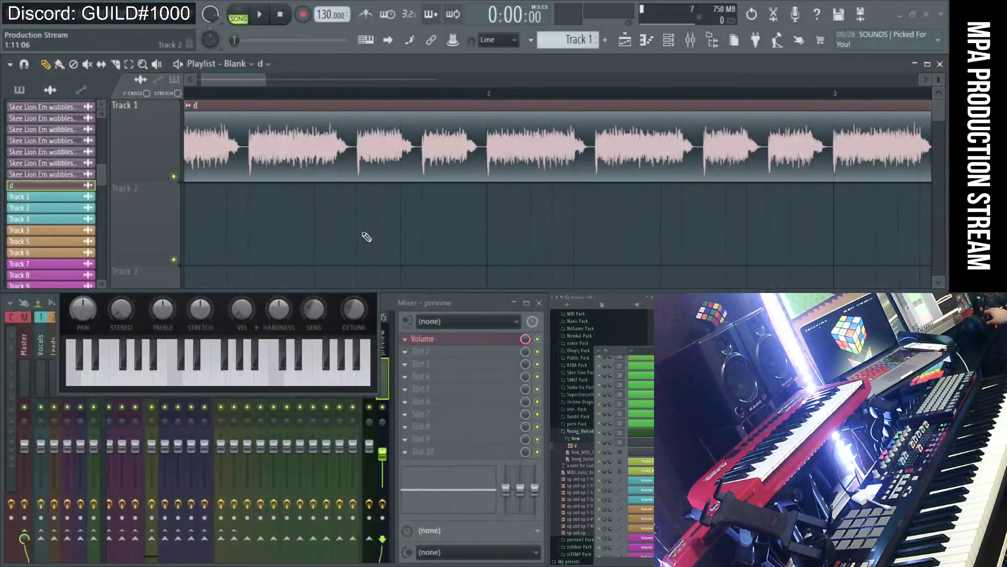
# Make the "d" clip on Track 1 unique as a sample, agreeing to do so although it is used only once.
pyautogui.scroll(-2, 441, 208)
pyautogui.scroll(-3, 440, 209)
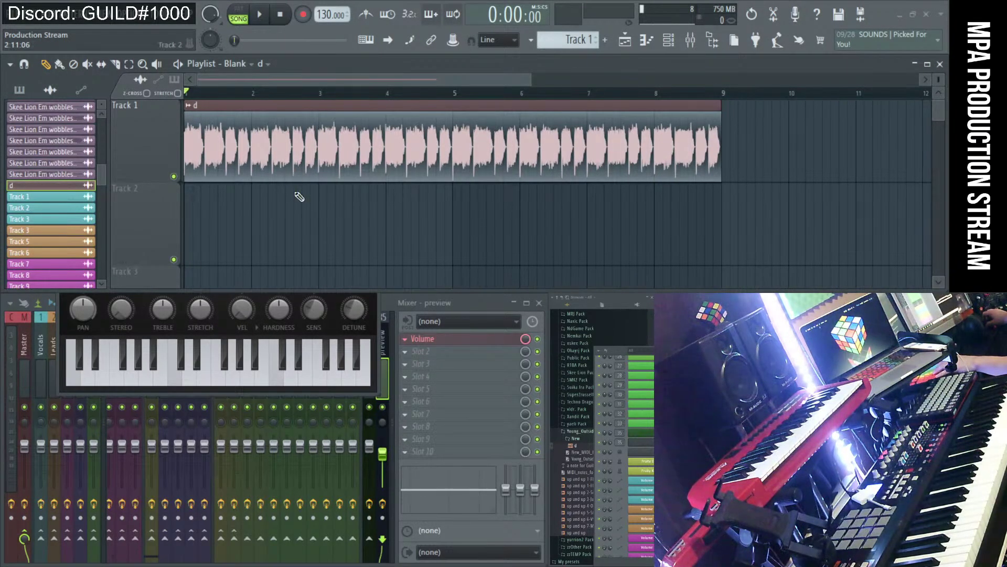
pyautogui.scroll(3, 715, 142)
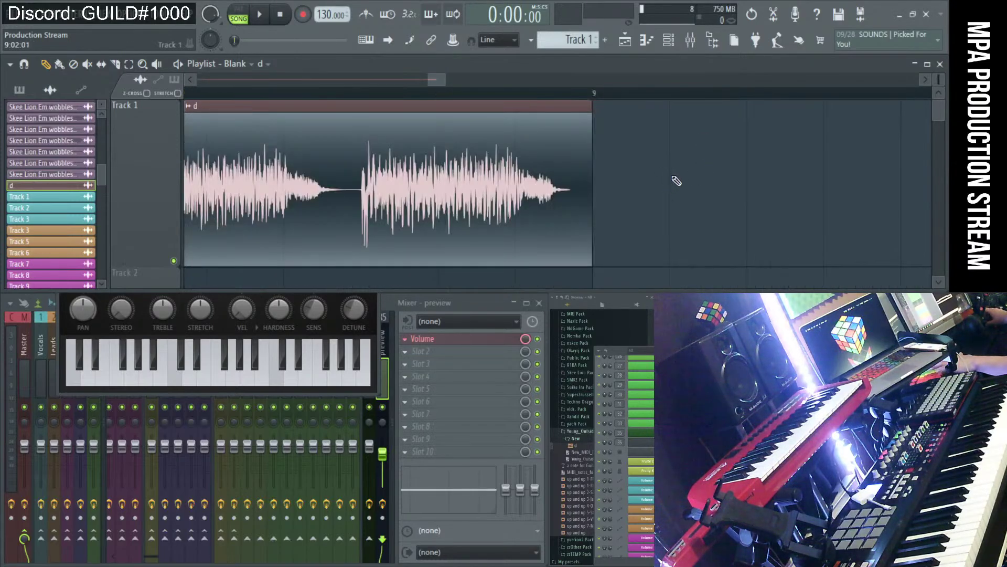
pyautogui.scroll(-3, 733, 175)
pyautogui.click(189, 103)
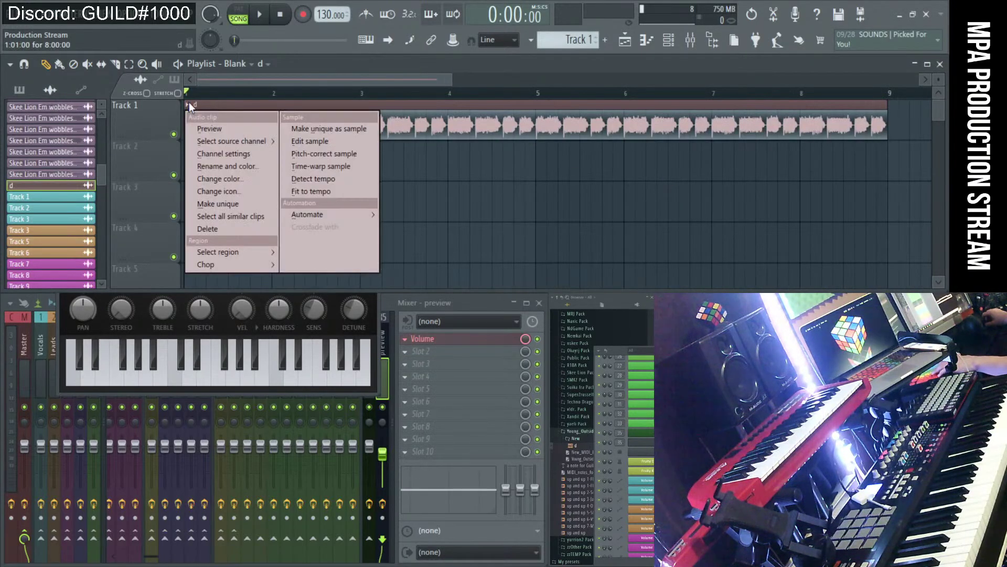
pyautogui.click(328, 134)
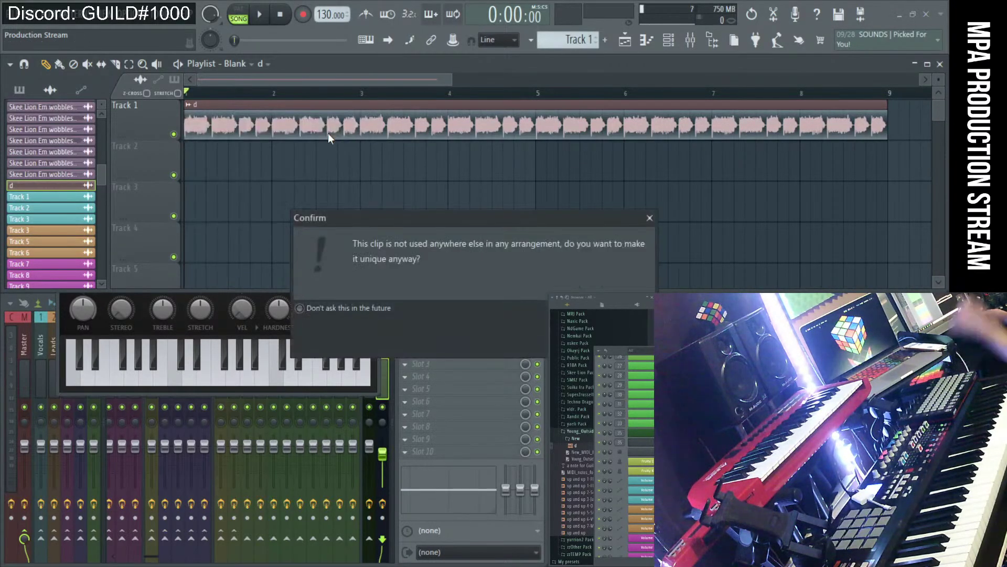
pyautogui.click(546, 293)
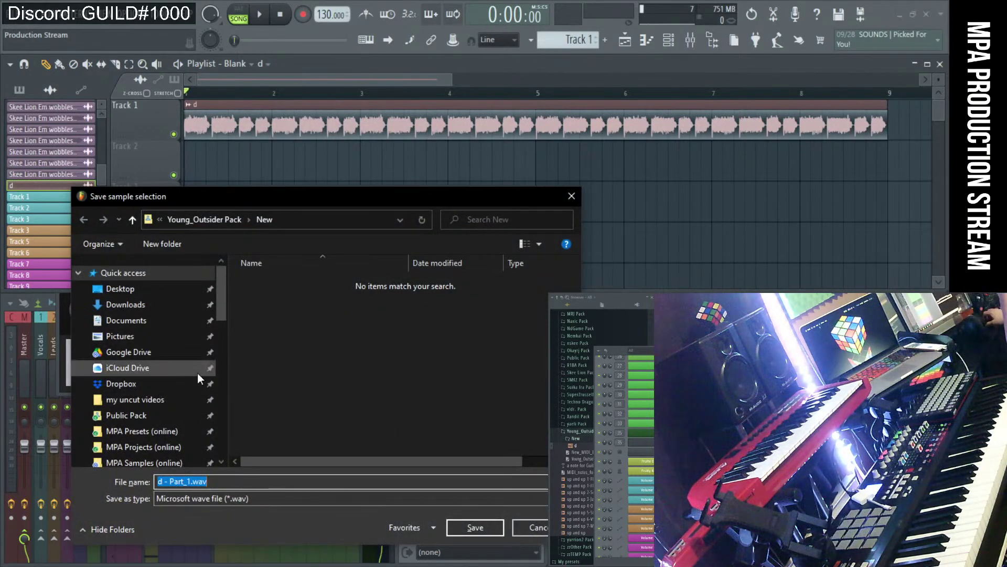
# Create a folder named "Young_Outsider Pack" inside the Public Pack folder.
pyautogui.scroll(-1, 178, 400)
pyautogui.click(166, 391)
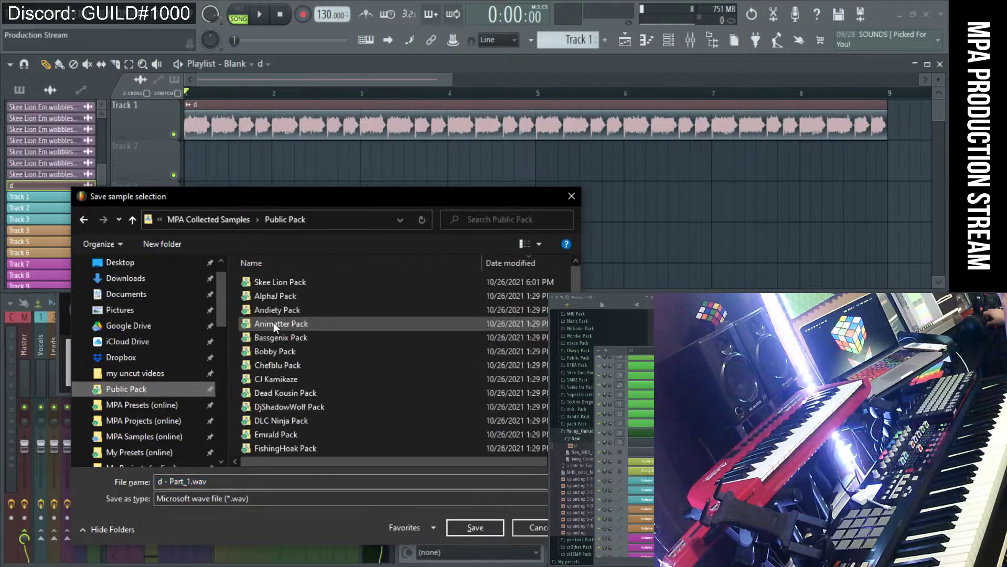
pyautogui.rightClick(234, 348)
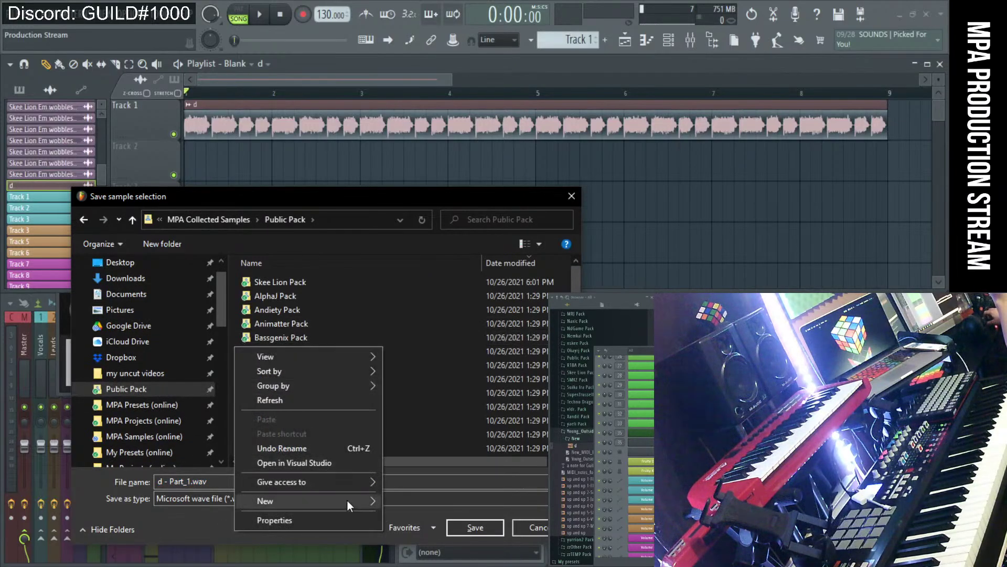
pyautogui.moveTo(348, 502)
pyautogui.click(428, 277)
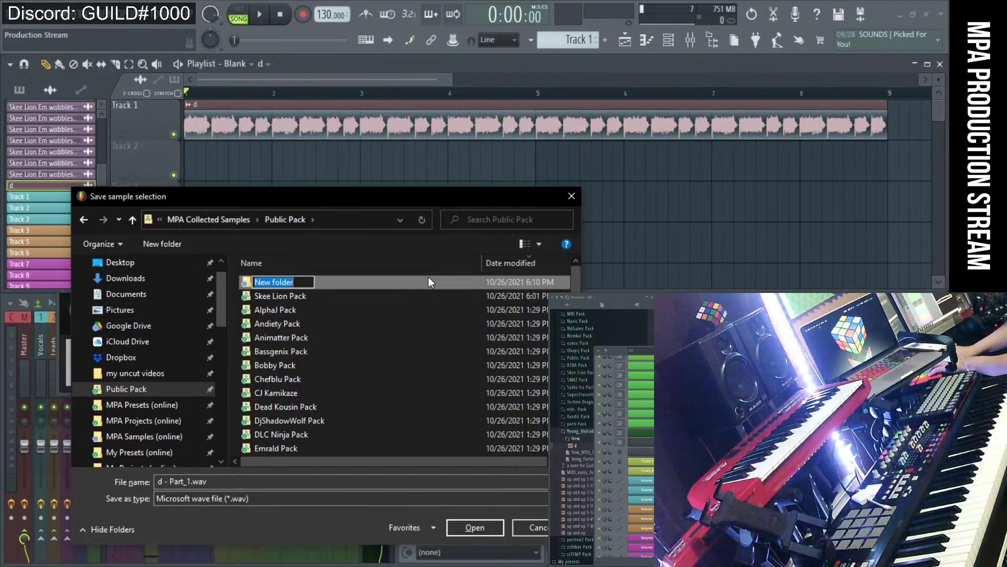
pyautogui.write('Young_')
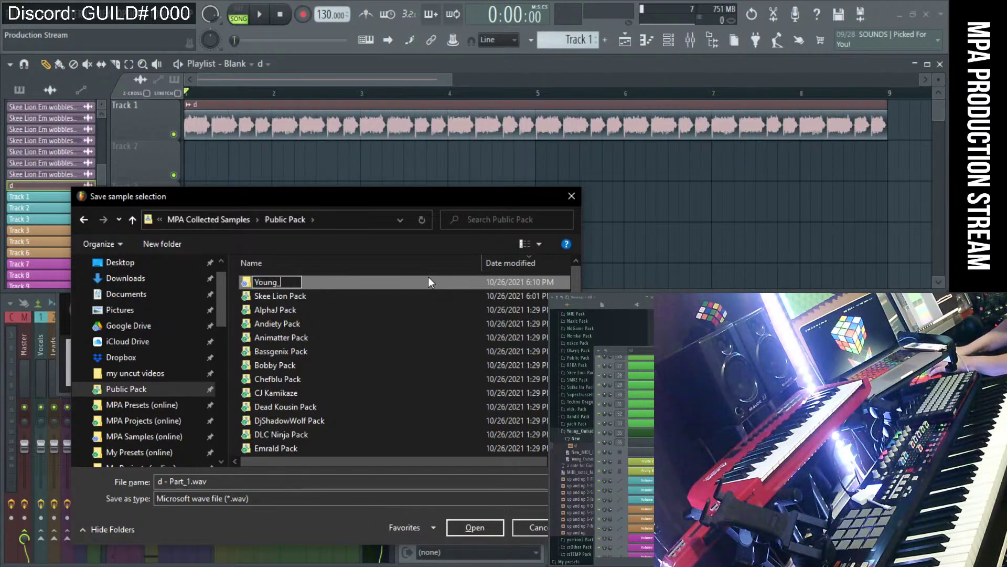
pyautogui.write('Outsider')
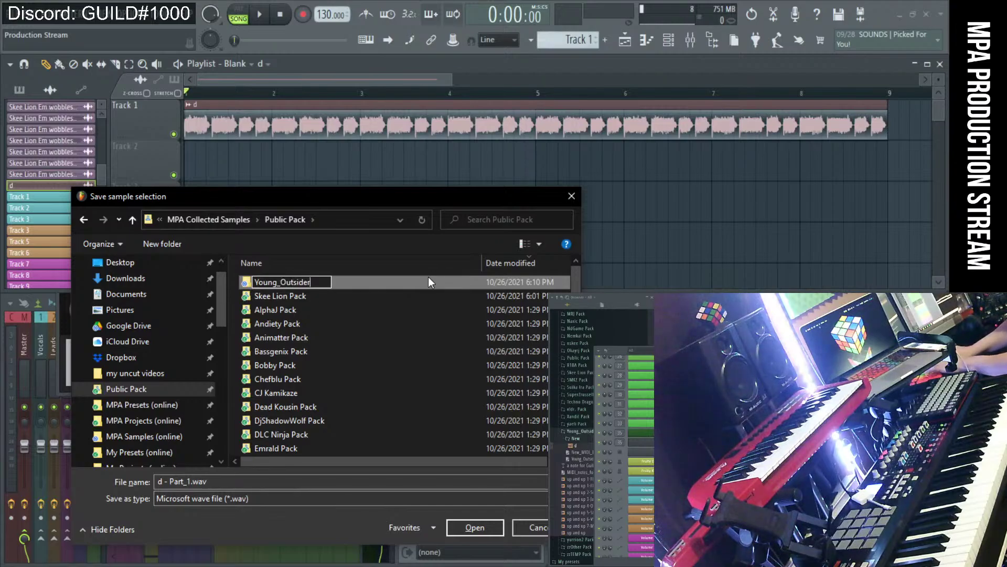
pyautogui.write(' Pack')
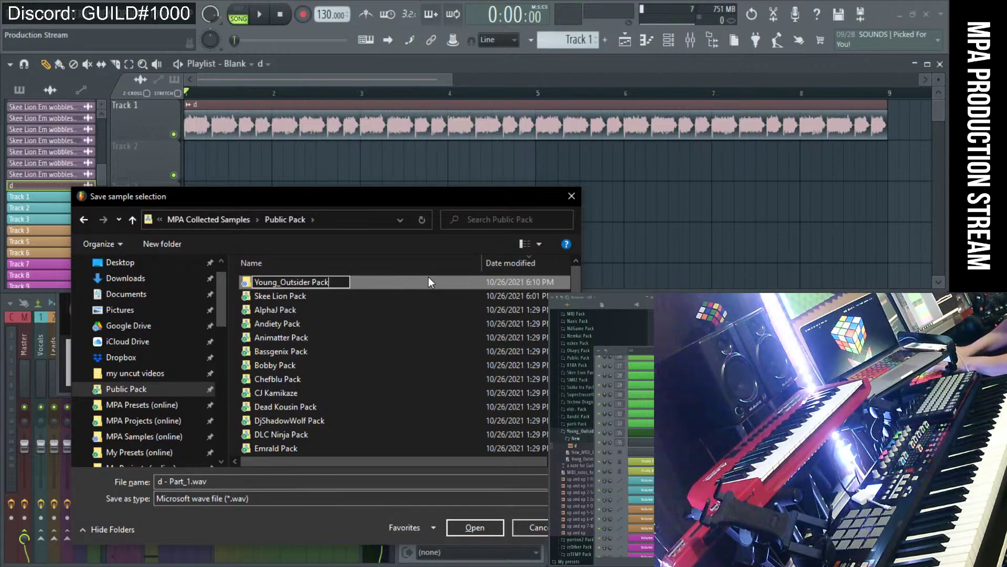
pyautogui.press('Return')
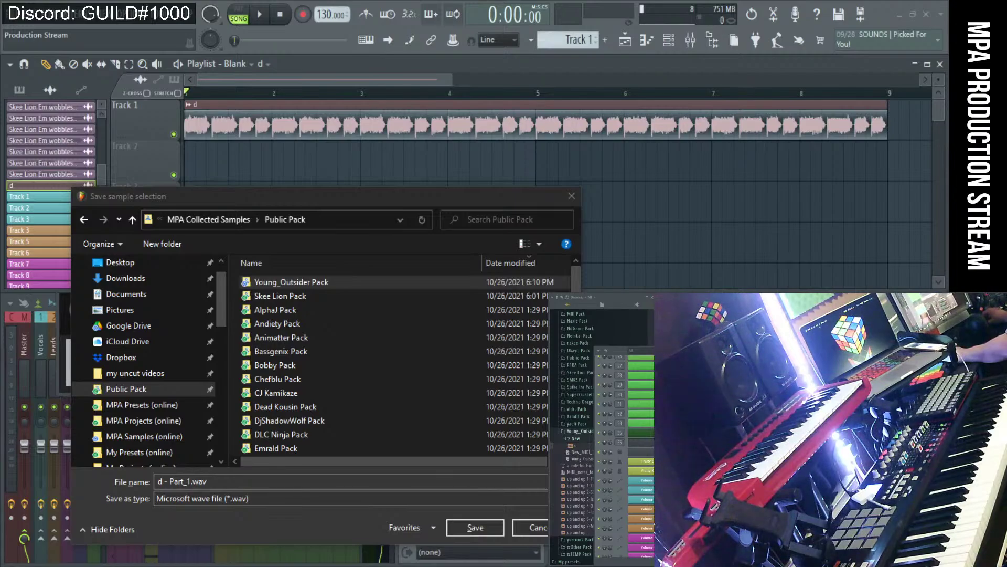
# Hide the video capture source in OBS and move the OBS window out of the captured area.
pyautogui.click(783, 511)
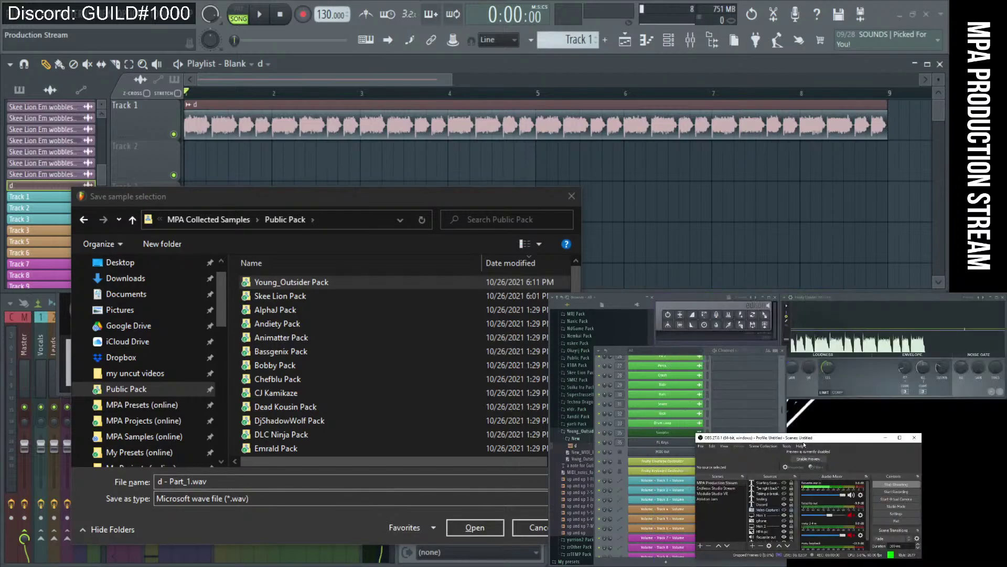
pyautogui.moveTo(804, 435); pyautogui.dragTo(811, 566)
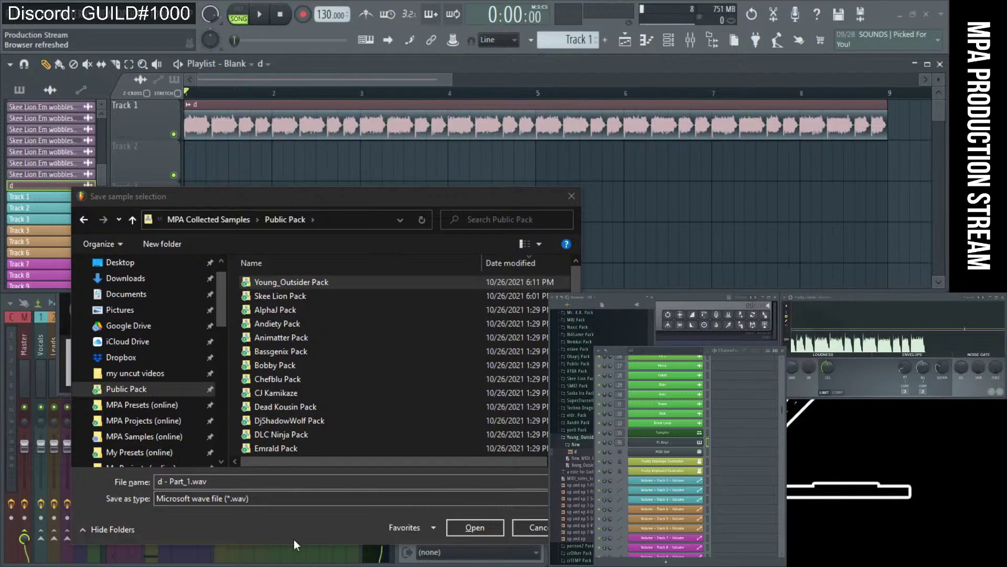
# Save the sample in the new Young_Outsider Pack folder as "Young_Outsider 130_C chords G261021".
pyautogui.doubleClick(281, 283)
pyautogui.tripleClick(235, 481)
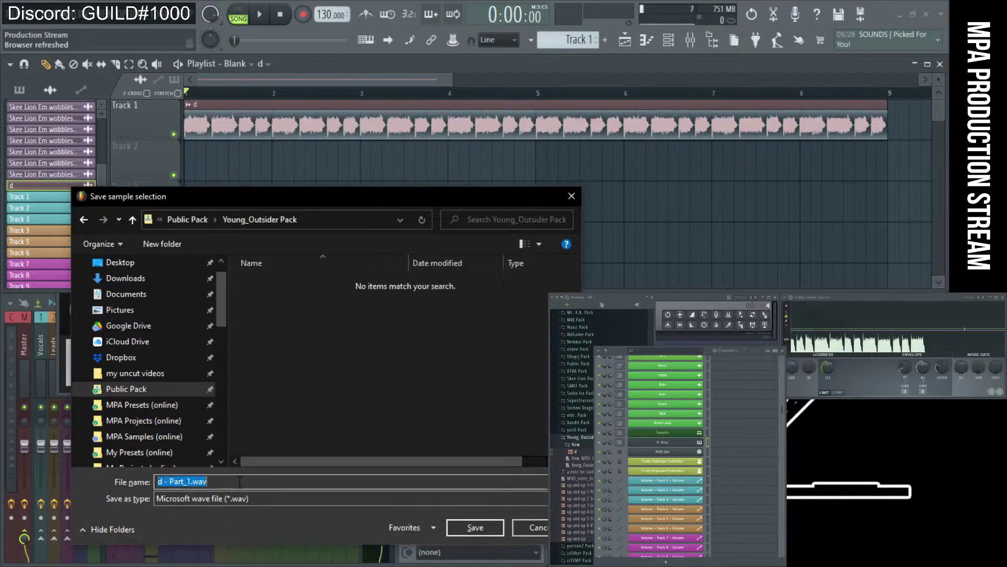
pyautogui.write('Yopui')
pyautogui.press('BackSpace')
pyautogui.press('BackSpace')
pyautogui.press('BackSpace')
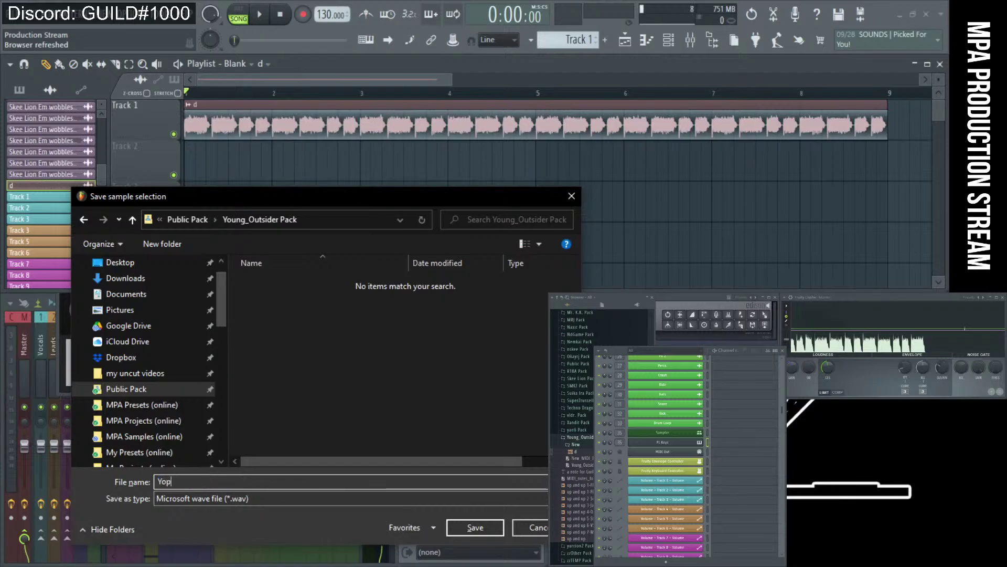
pyautogui.write('ung_Ouyts')
pyautogui.press('BackSpace')
pyautogui.press('BackSpace')
pyautogui.press('BackSpace')
pyautogui.write('ts')
pyautogui.press('BackSpace')
pyautogui.write('sid')
pyautogui.press('BackSpace')
pyautogui.press('BackSpace')
pyautogui.press('BackSpace')
pyautogui.write('sider')
pyautogui.write('1')
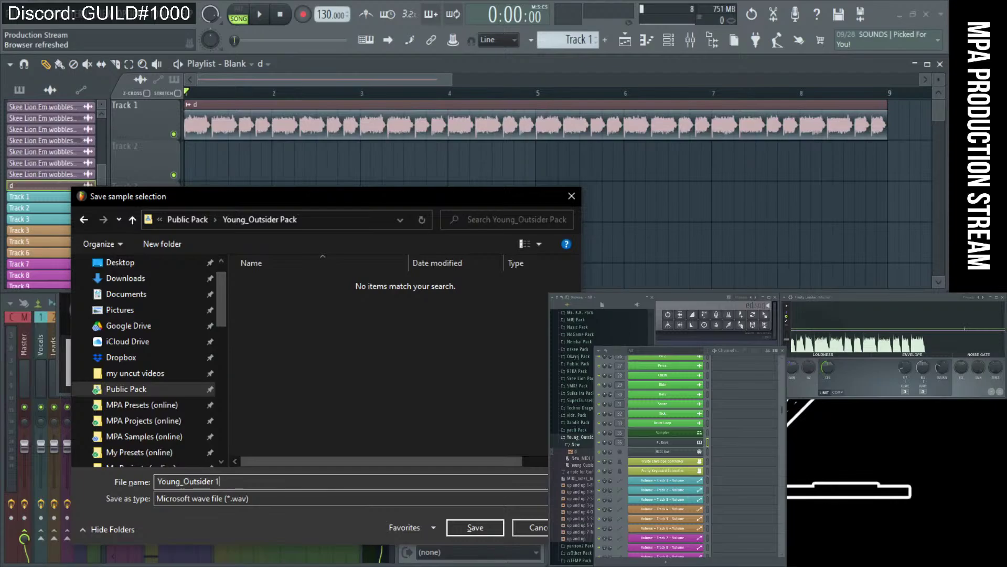
pyautogui.write('30_b')
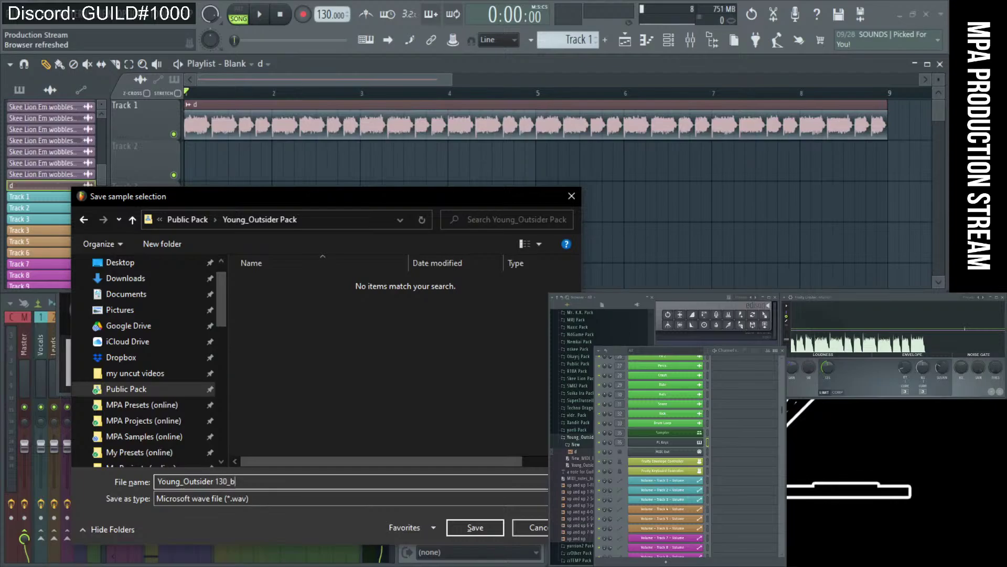
pyautogui.press('BackSpace')
pyautogui.write('C Drum')
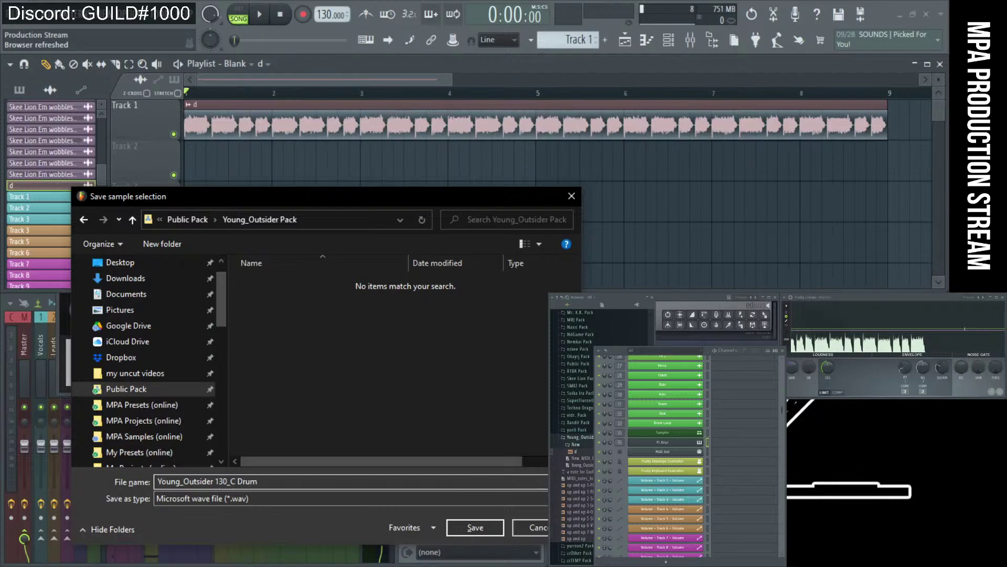
pyautogui.press('BackSpace')
pyautogui.press('BackSpace')
pyautogui.press('BackSpace')
pyautogui.press('BackSpace')
pyautogui.press('BackSpace')
pyautogui.write('chords G26102')
pyautogui.press('Return')
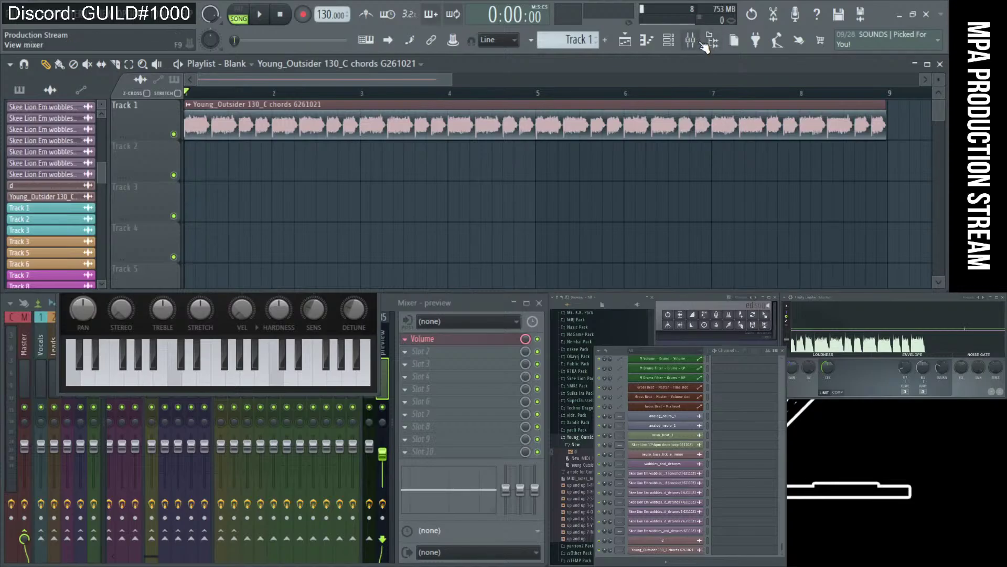
# Collapse the pack's New folder and place the "up and up" sample at the start of Track 4 in the playlist.
pyautogui.click(602, 301)
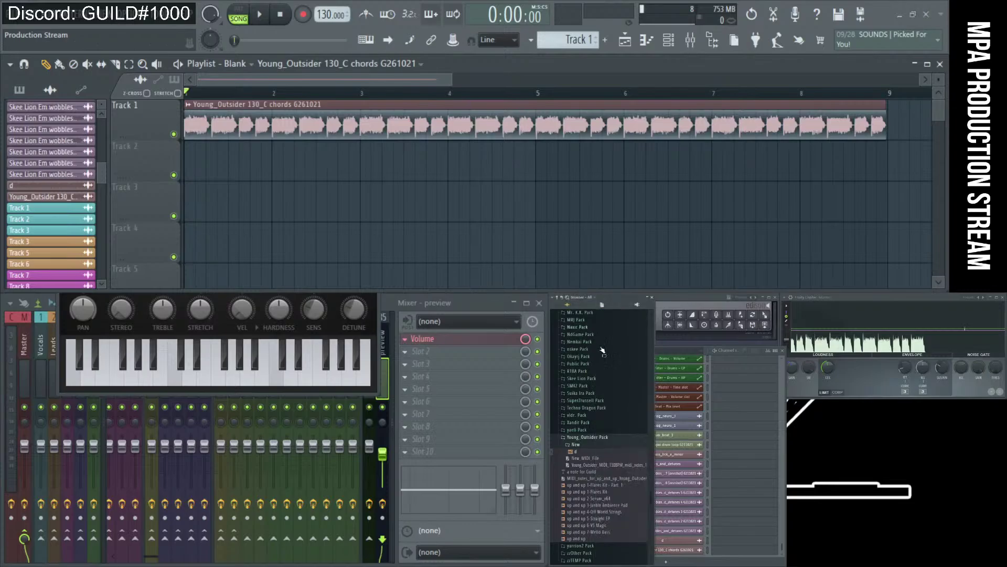
pyautogui.click(581, 451)
pyautogui.click(592, 445)
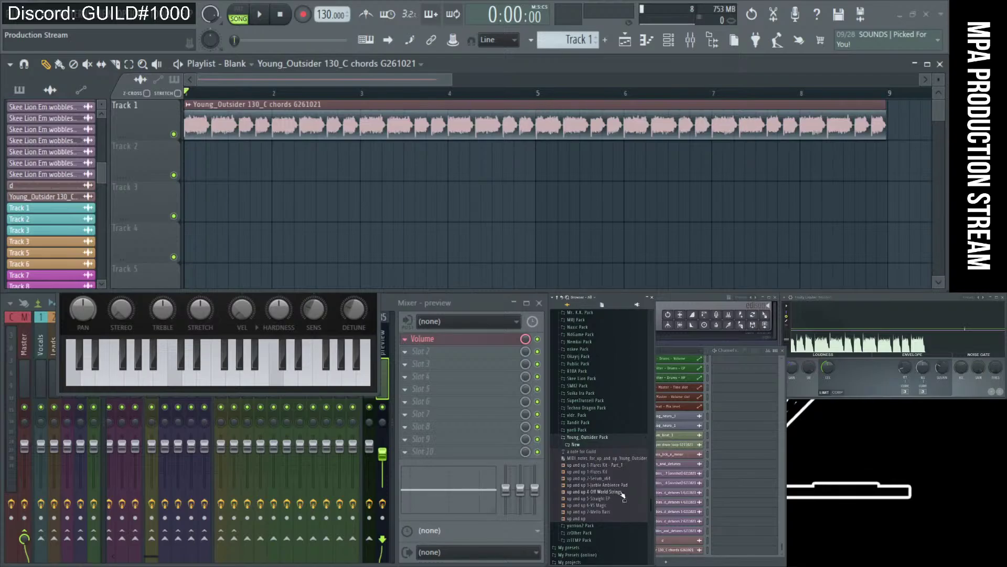
pyautogui.moveTo(573, 523); pyautogui.dragTo(403, 209)
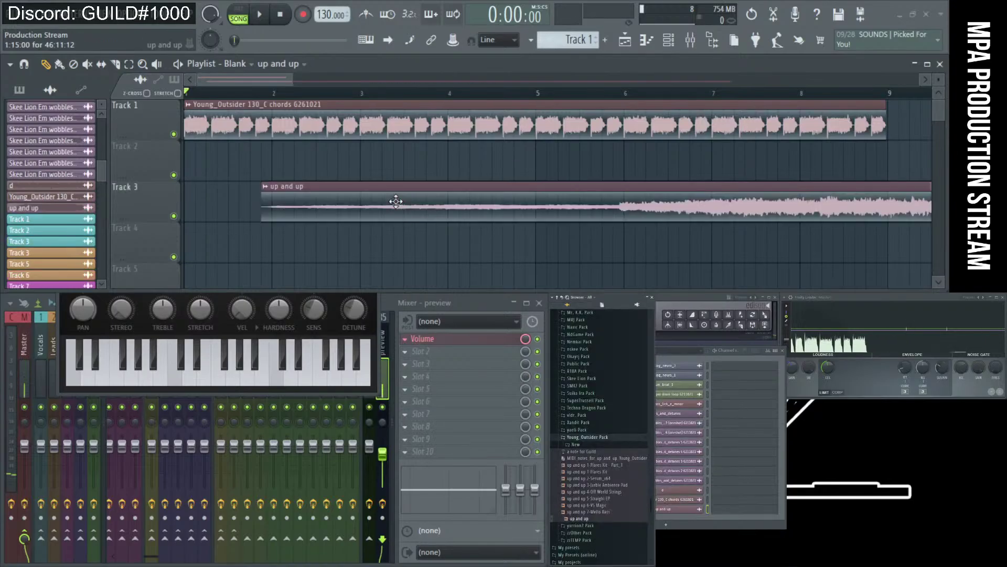
pyautogui.scroll(-8, 331, 210)
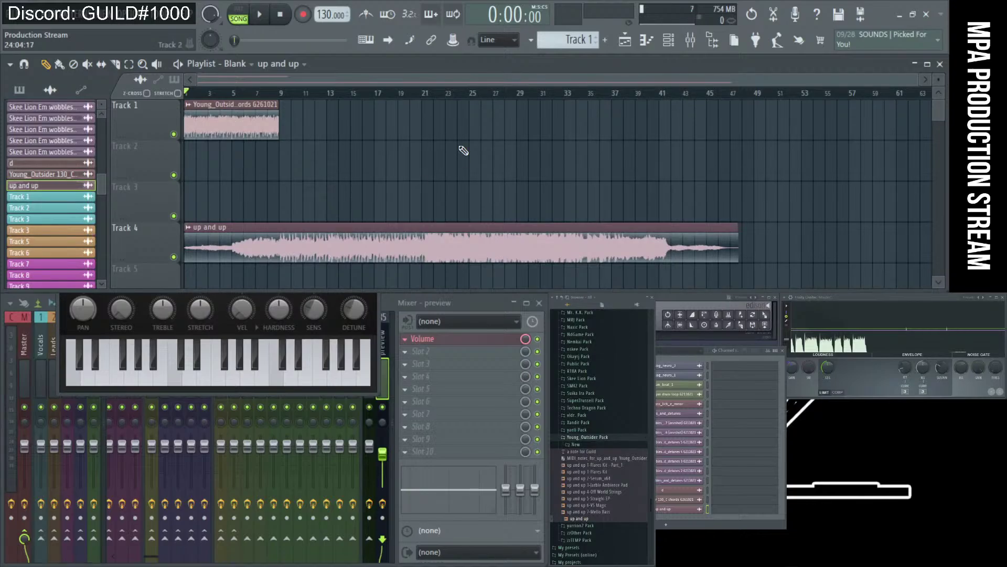
# Delete the "up and up" clip from Track 4 and collapse the Young_Outsider Pack folder in the browser.
pyautogui.press('y')
pyautogui.moveTo(389, 210); pyautogui.dragTo(393, 250)
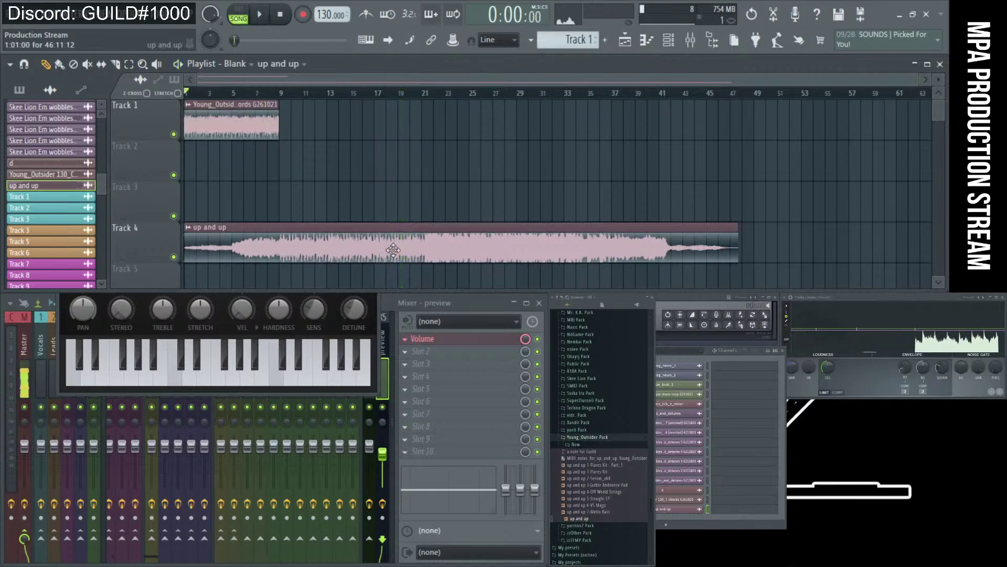
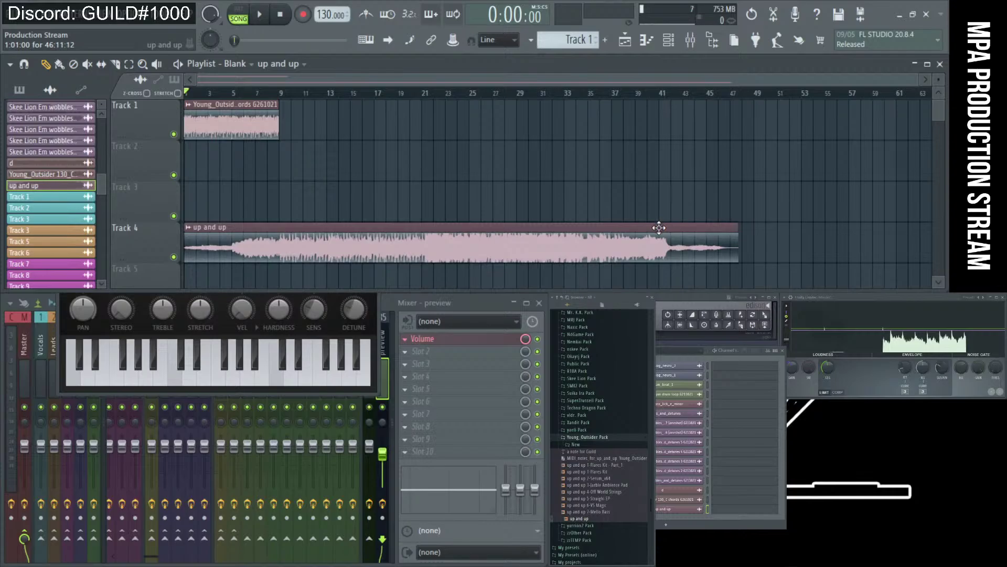
pyautogui.scroll(3, 347, 225)
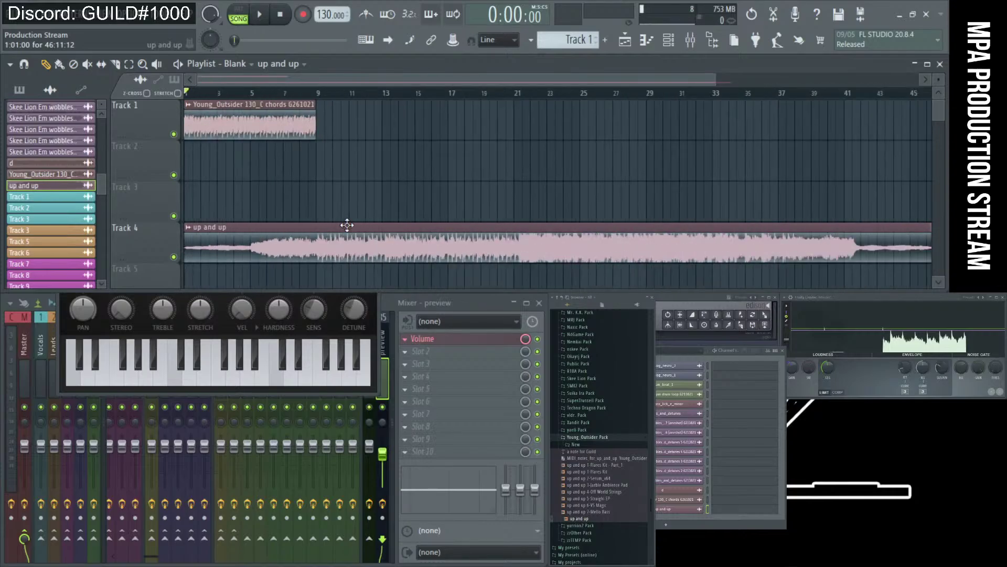
pyautogui.rightClick(444, 231)
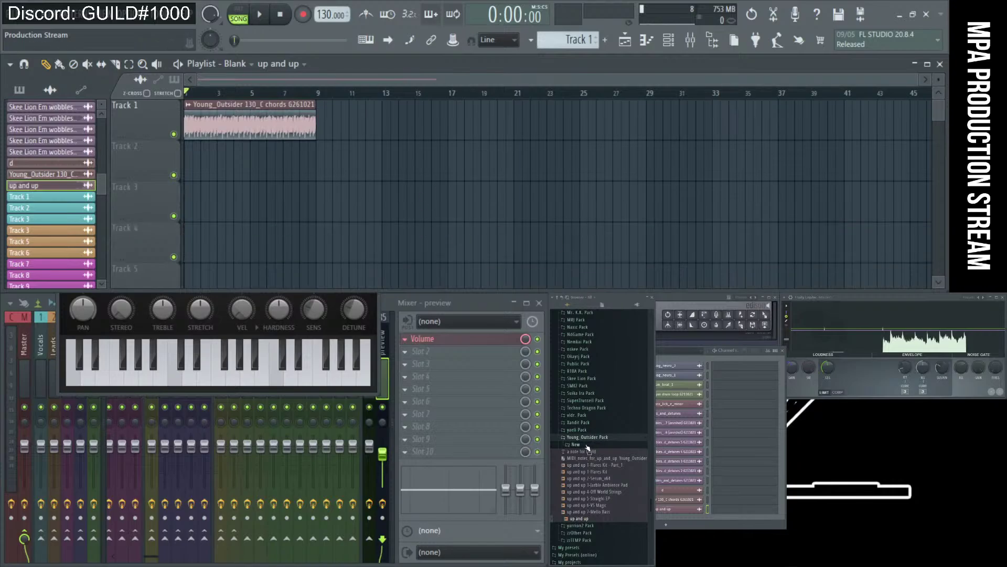
pyautogui.click(588, 439)
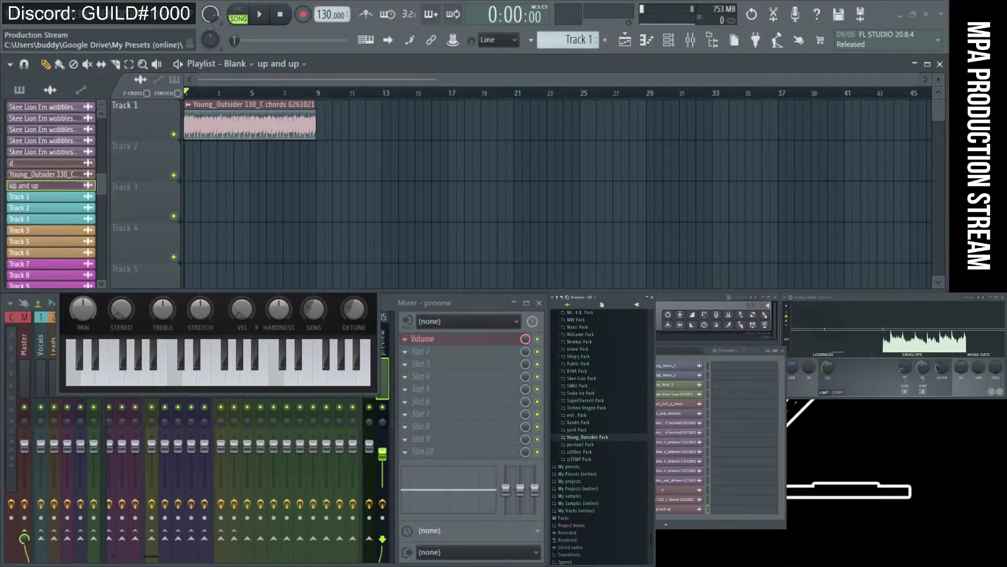
# Switch to the MPA Community Collabs sheet and move the Young_Outsider entry from B49 to C60, at the end of the second green list.
pyautogui.click(472, 517)
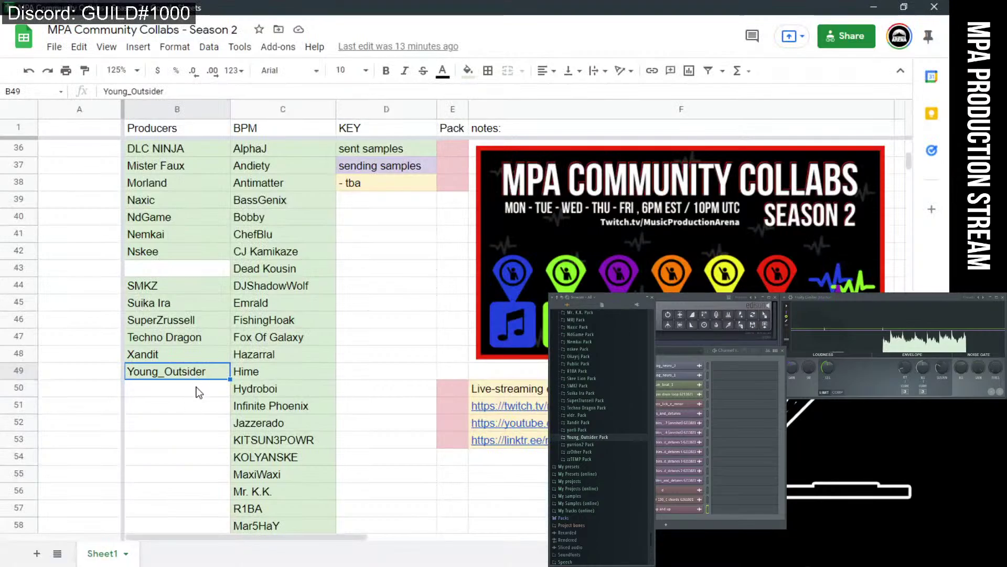
pyautogui.hotkey('ctrl', 'c')
pyautogui.scroll(-4, 300, 425)
pyautogui.click(278, 354)
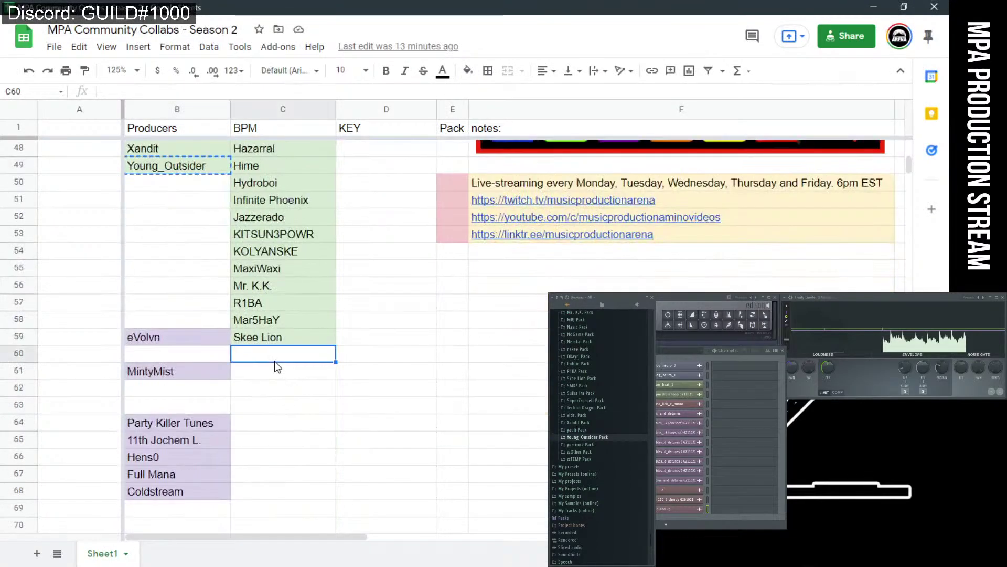
pyautogui.hotkey('ctrl', 'v')
pyautogui.click(354, 375)
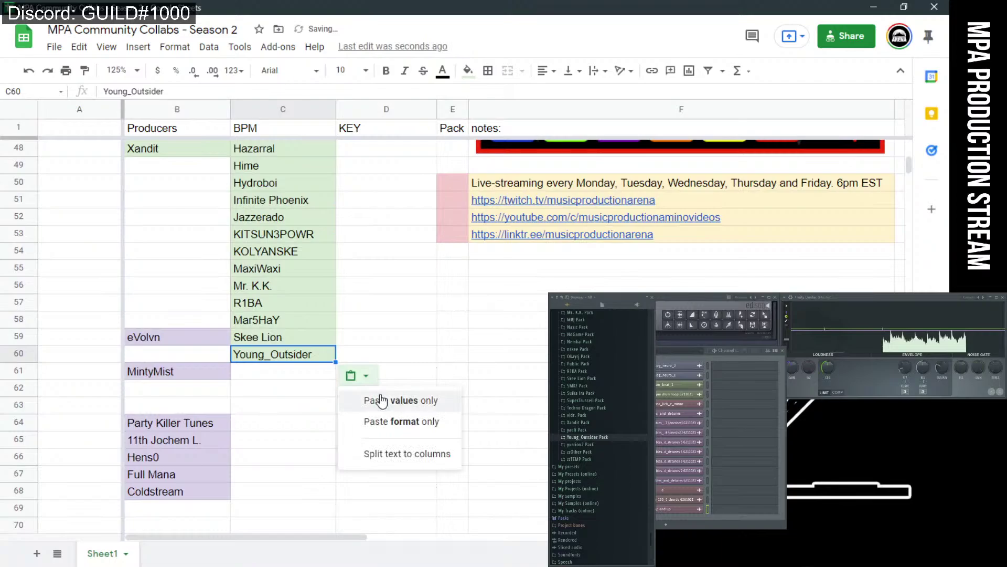
pyautogui.click(152, 286)
# Move the Xandit entry from B48 into the empty cell B43 to fill the gap in the producers list.
pyautogui.scroll(2, 152, 288)
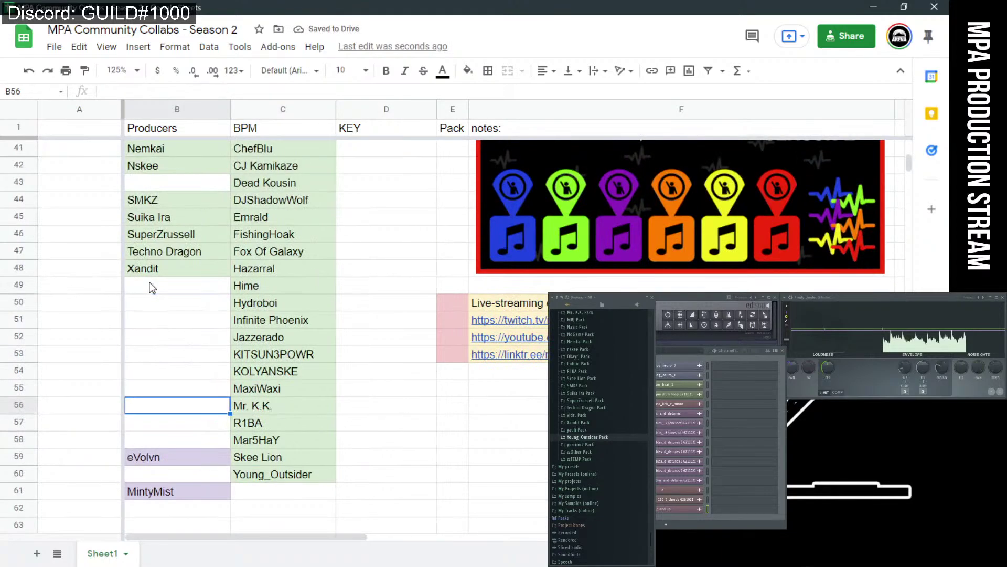
pyautogui.scroll(3, 152, 288)
pyautogui.scroll(-4, 153, 287)
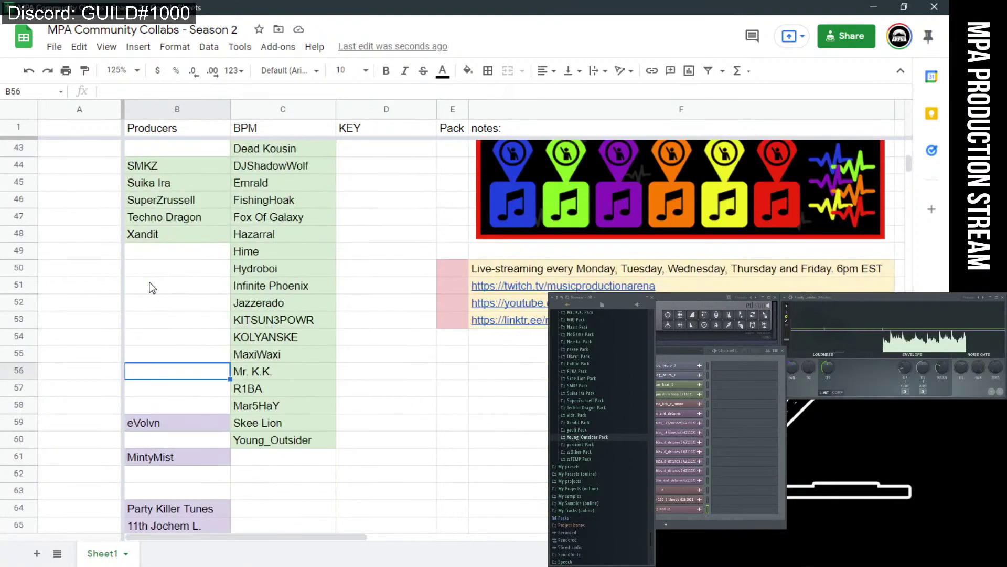
pyautogui.scroll(4, 152, 287)
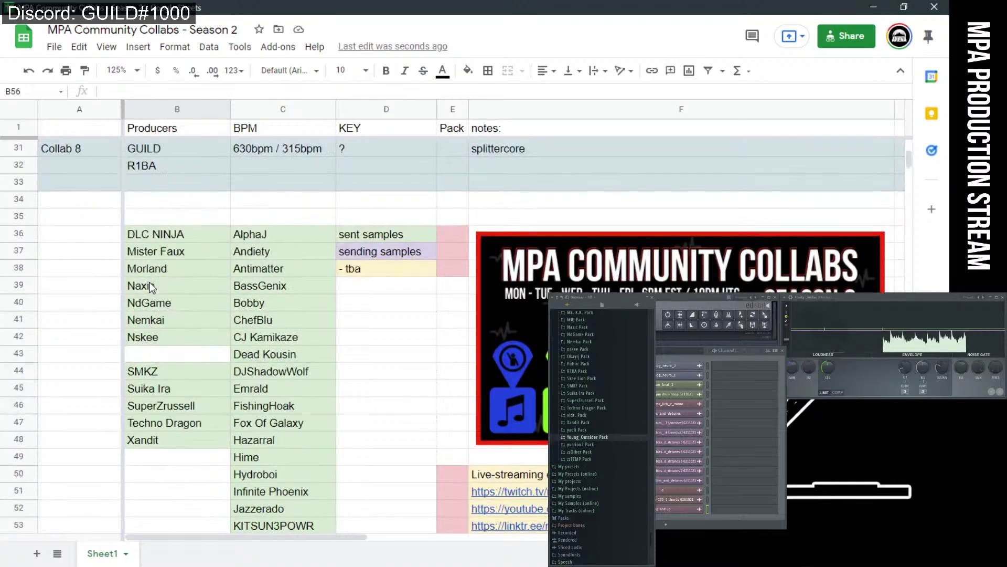
pyautogui.click(180, 441)
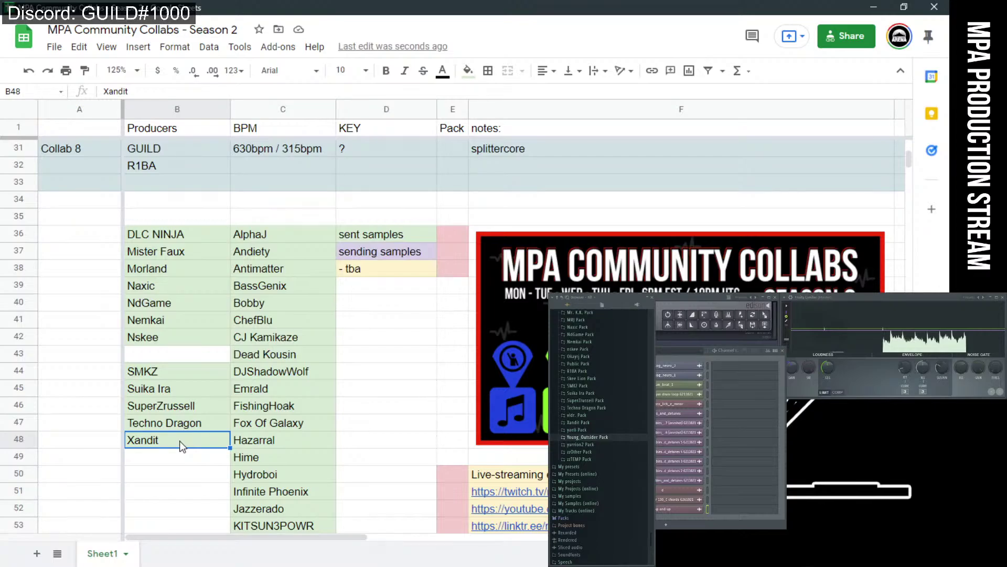
pyautogui.hotkey('ctrl', 'x')
pyautogui.click(168, 362)
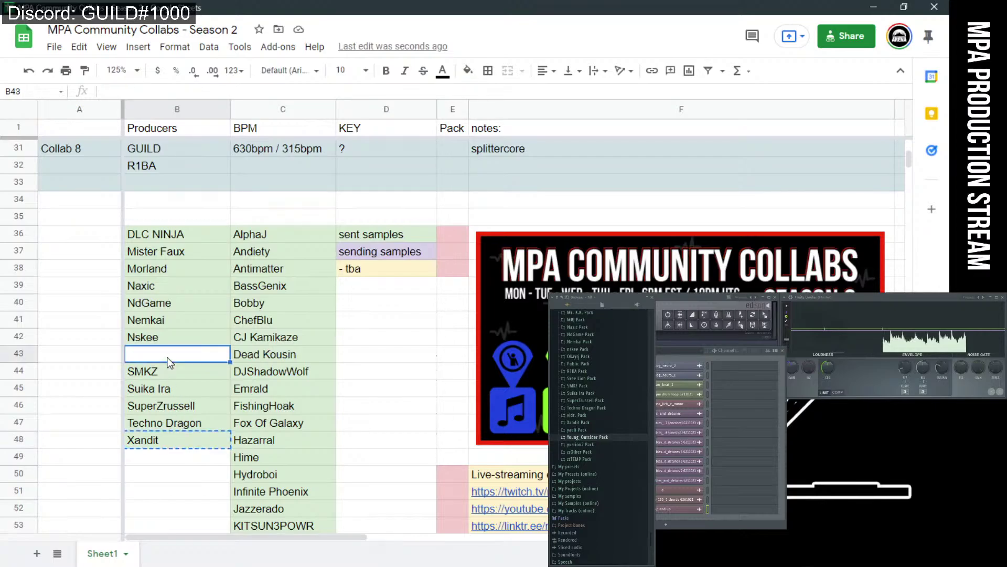
pyautogui.hotkey('ctrl', 'v')
pyautogui.click(177, 478)
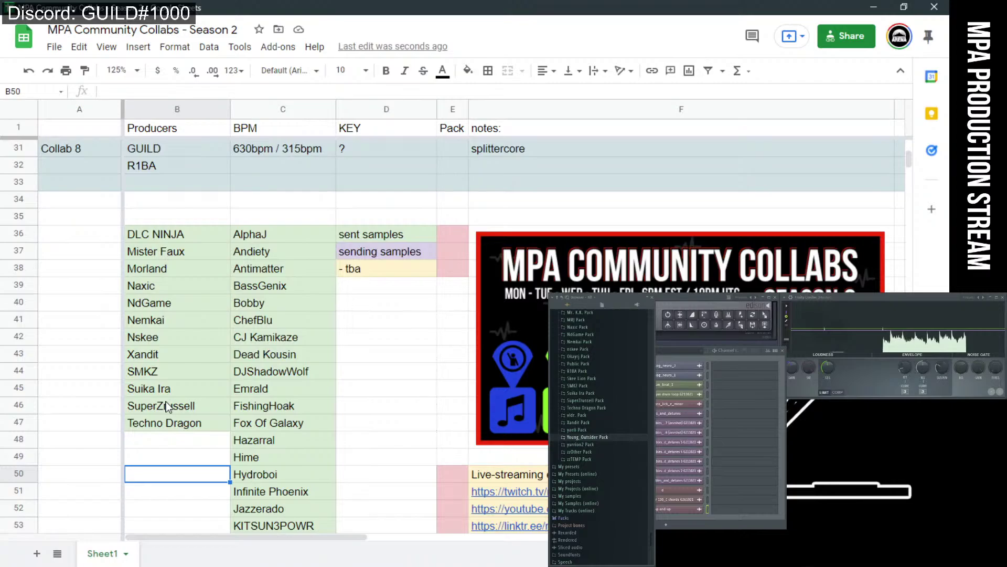
# Review the remaining entries in the collab producers list and select Techno Dragon in B47.
pyautogui.scroll(-3, 277, 404)
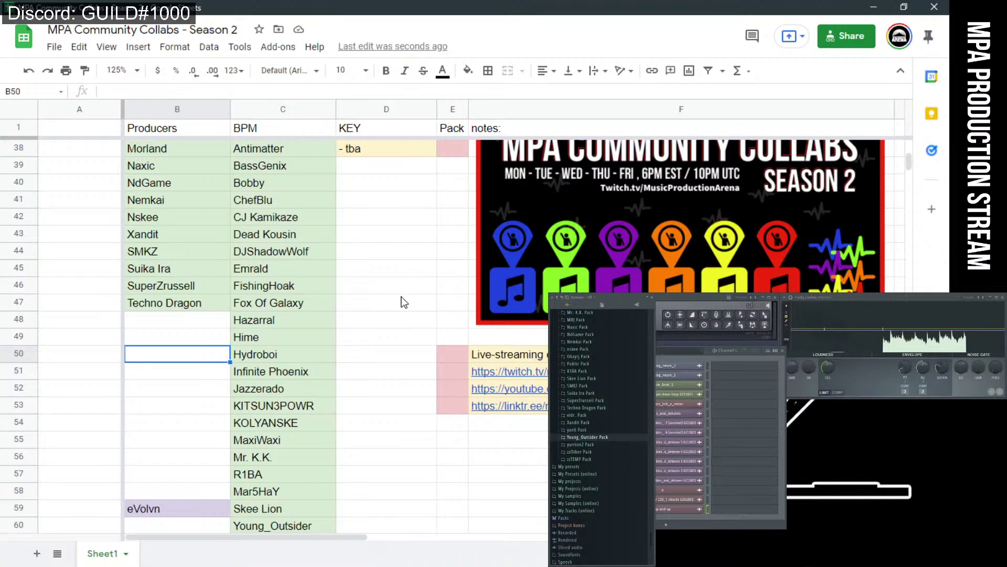
pyautogui.scroll(1, 404, 303)
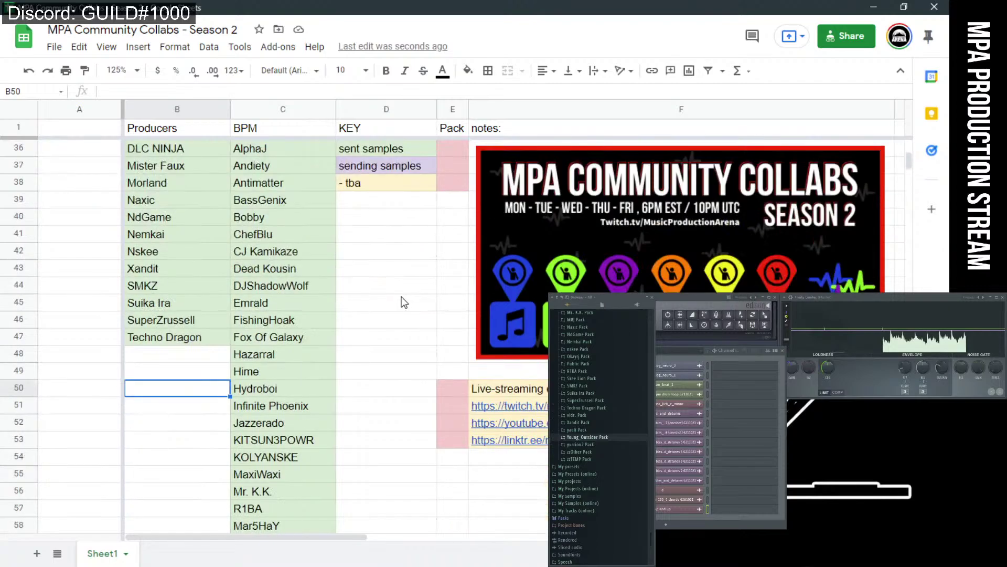
pyautogui.click(345, 338)
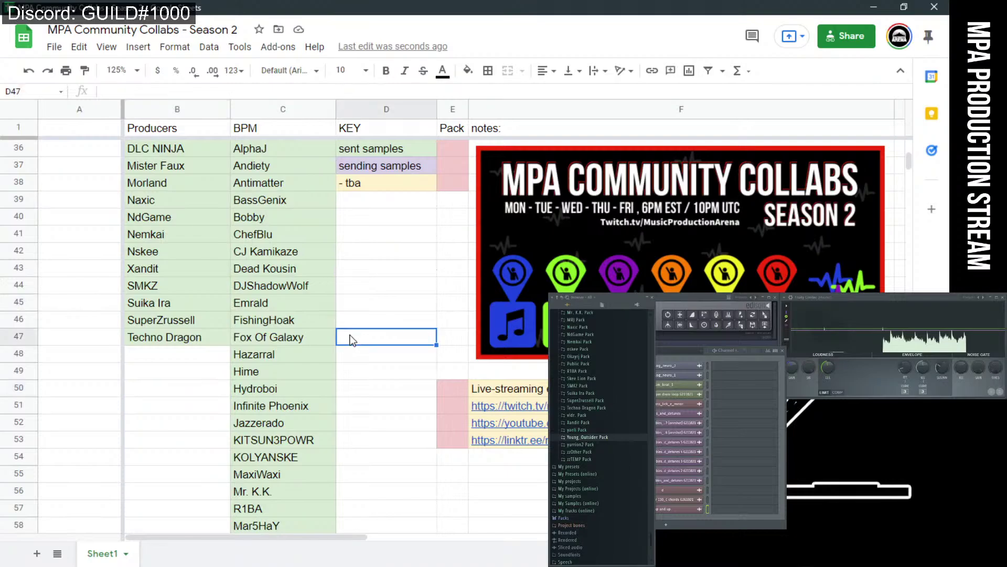
pyautogui.scroll(1, 380, 283)
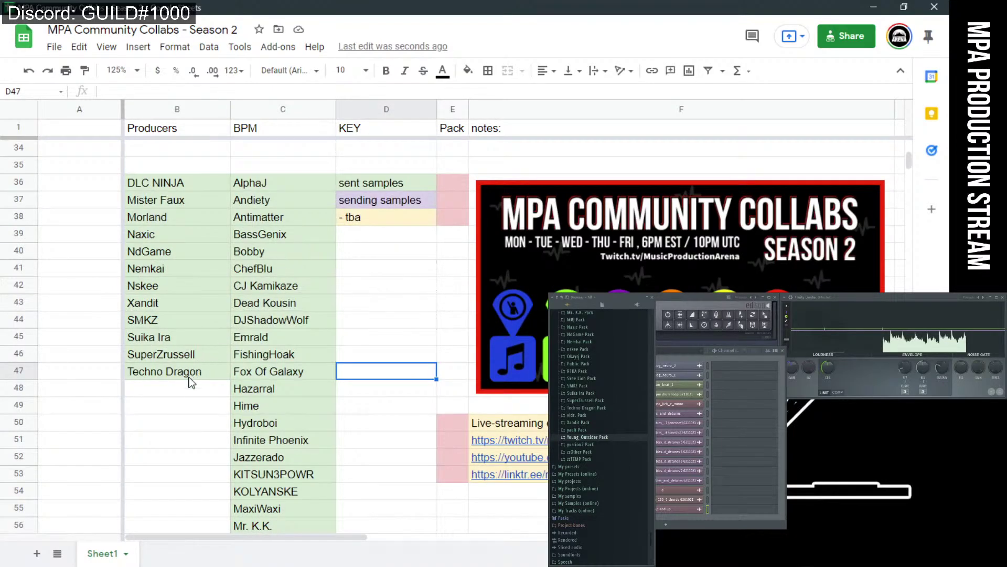
pyautogui.scroll(-3, 188, 377)
pyautogui.click(191, 291)
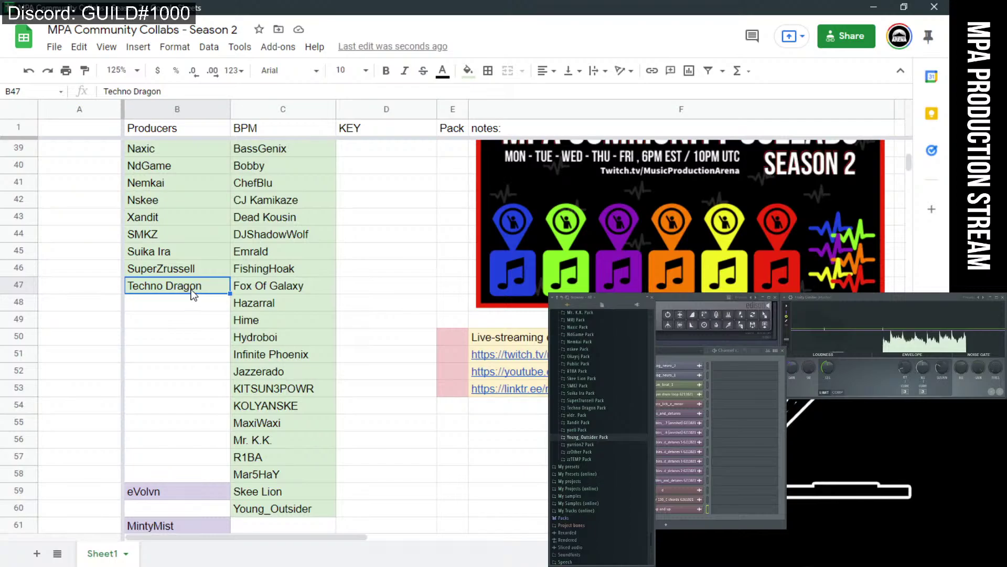
pyautogui.scroll(2, 193, 294)
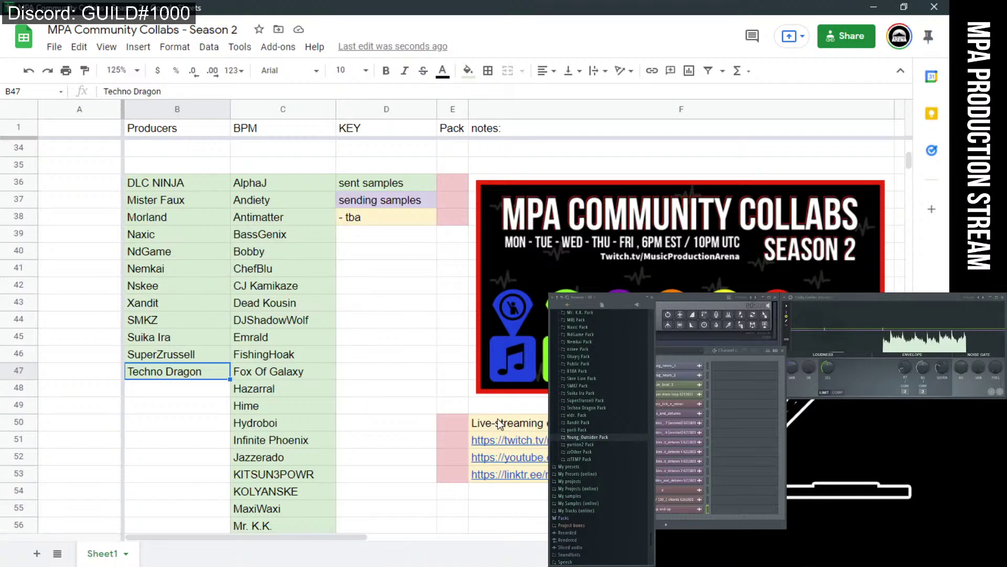
pyautogui.click(208, 423)
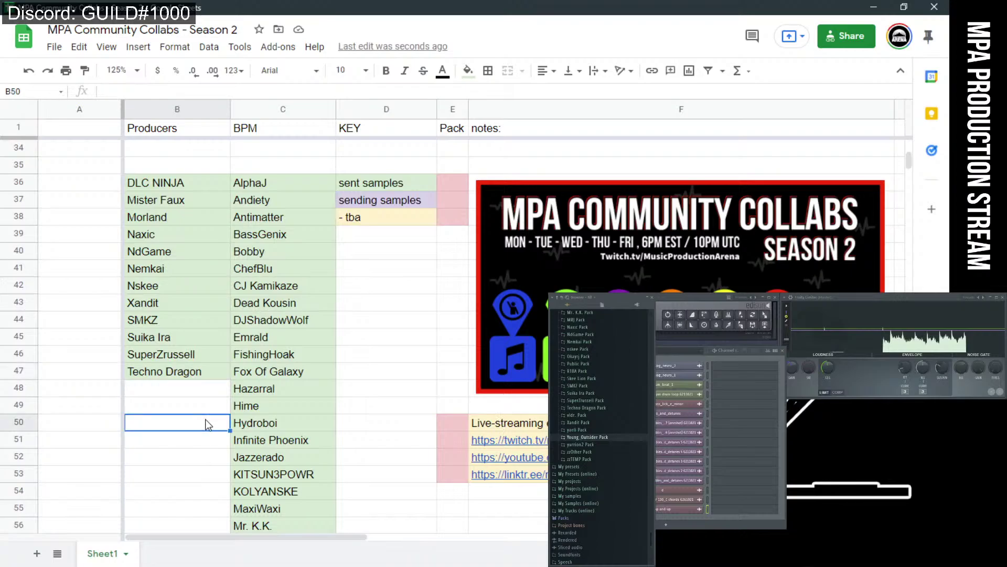
pyautogui.click(190, 371)
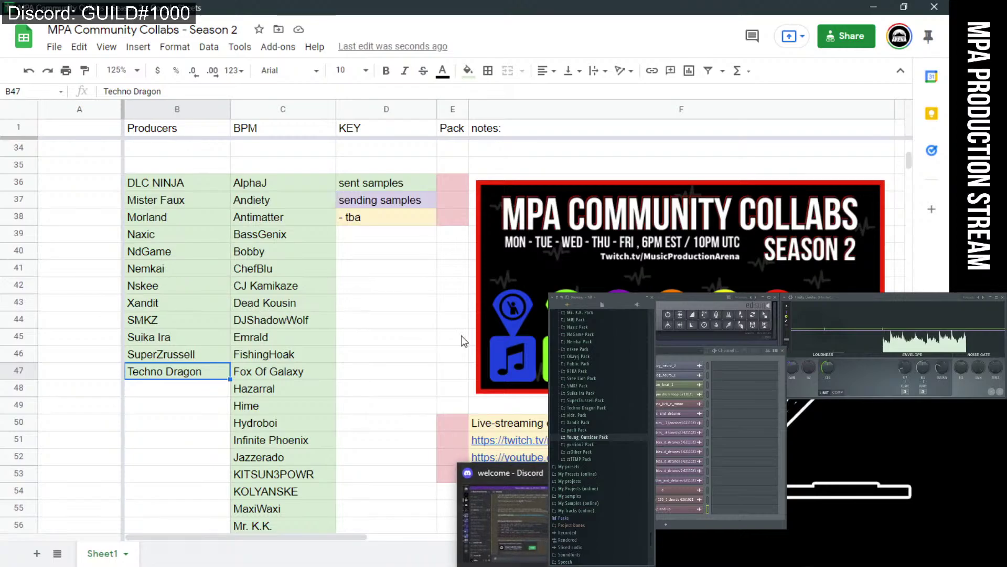
# Return to FL Studio, delete the chords clip from Track 1, and start a new project from the MPA Community Collab template.
pyautogui.click(874, 9)
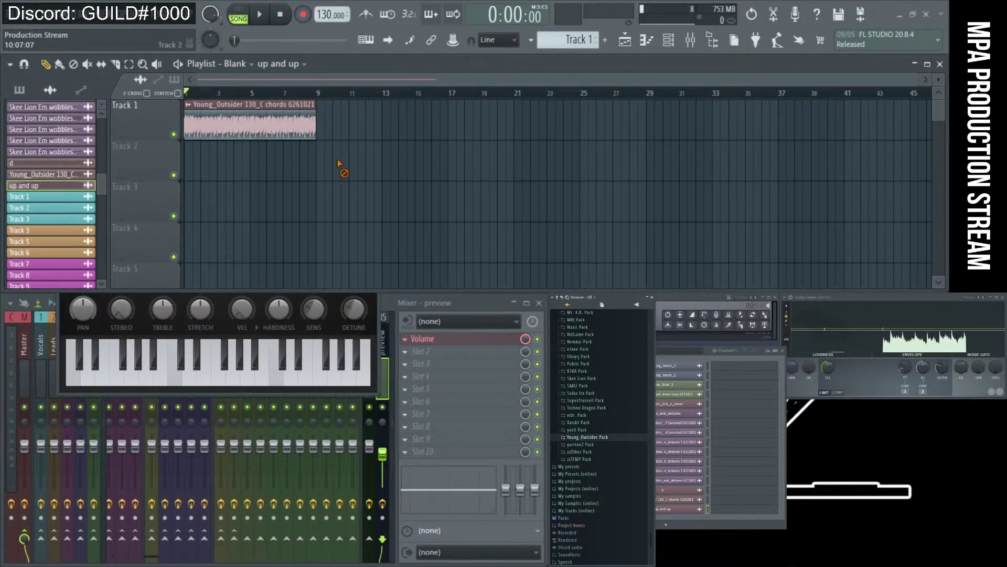
pyautogui.rightClick(221, 115)
pyautogui.click(15, 16)
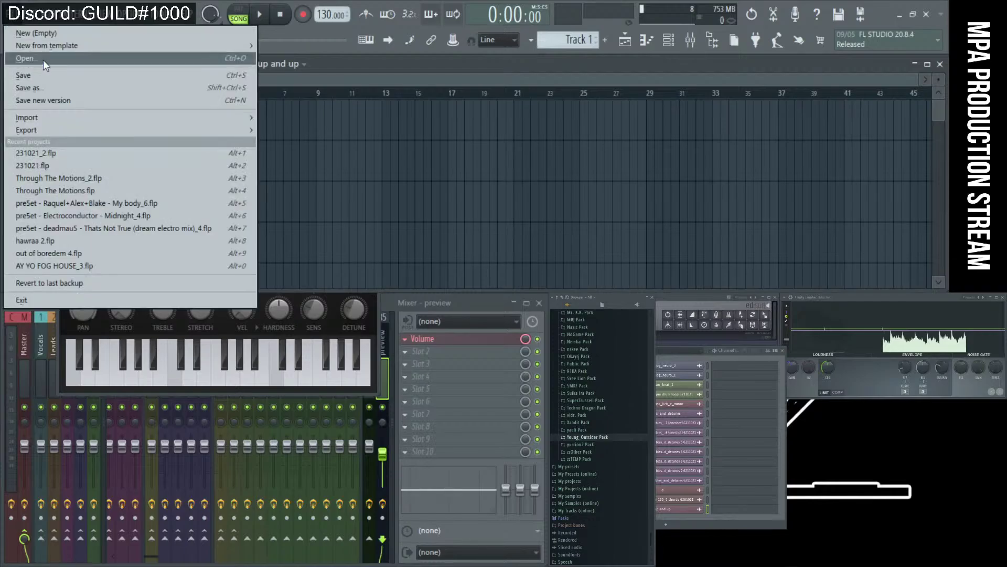
pyautogui.moveTo(52, 48)
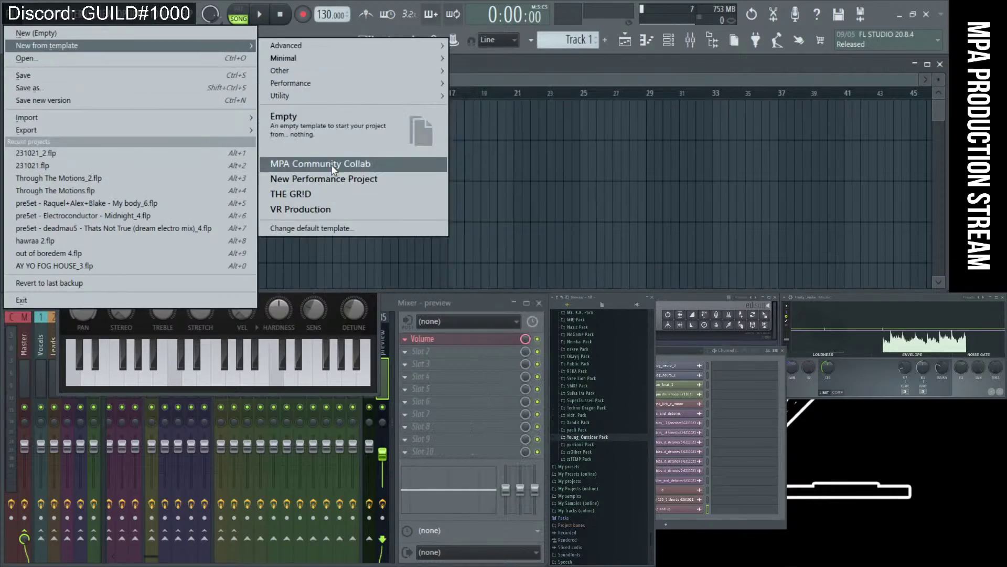
pyautogui.click(332, 165)
pyautogui.click(503, 327)
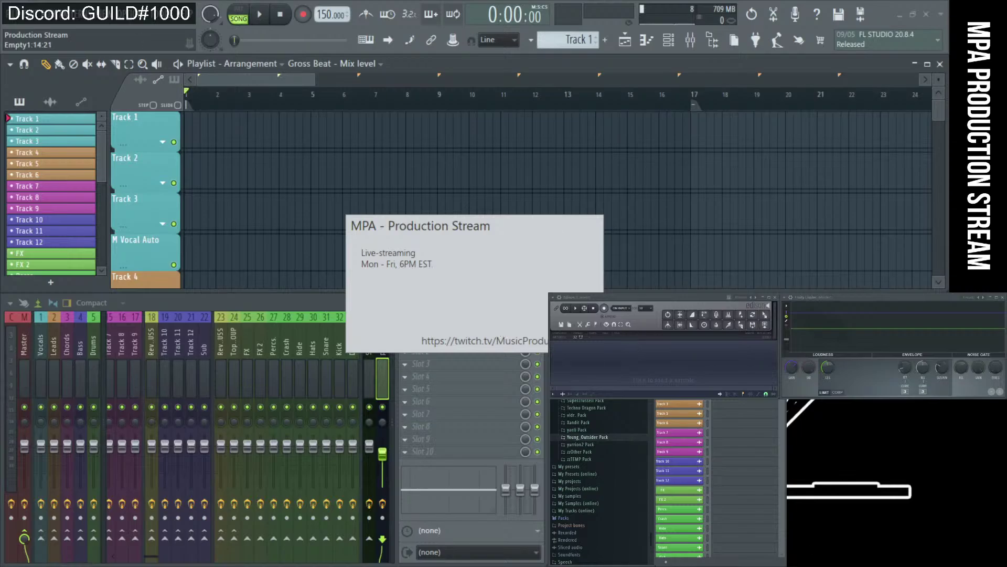
pyautogui.moveTo(823, 456); pyautogui.dragTo(817, 566)
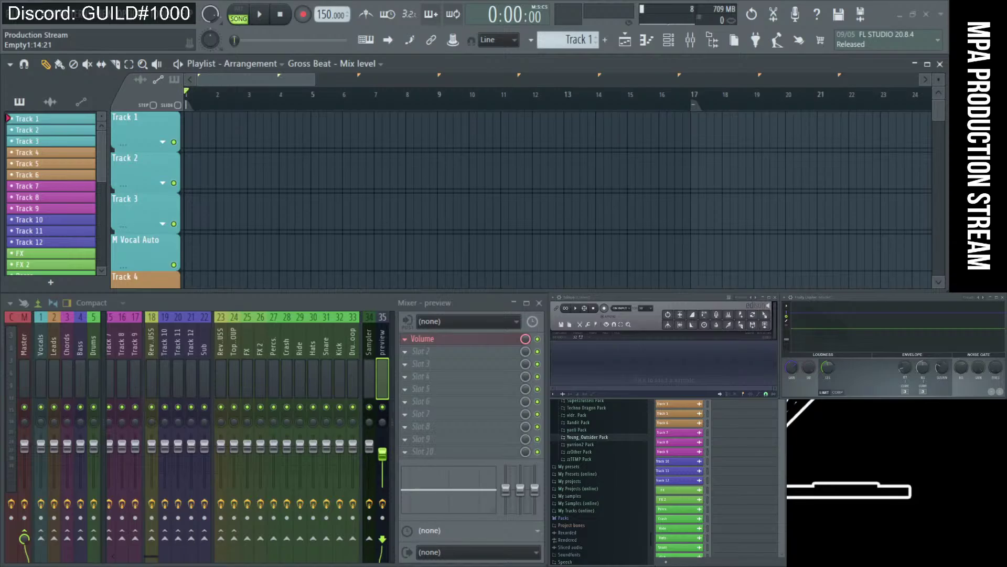
# Expand the Collab Stems folder in the Techno Dragon Pack and place the Cherish sample at the start of Track 1.
pyautogui.click(593, 444)
pyautogui.click(598, 409)
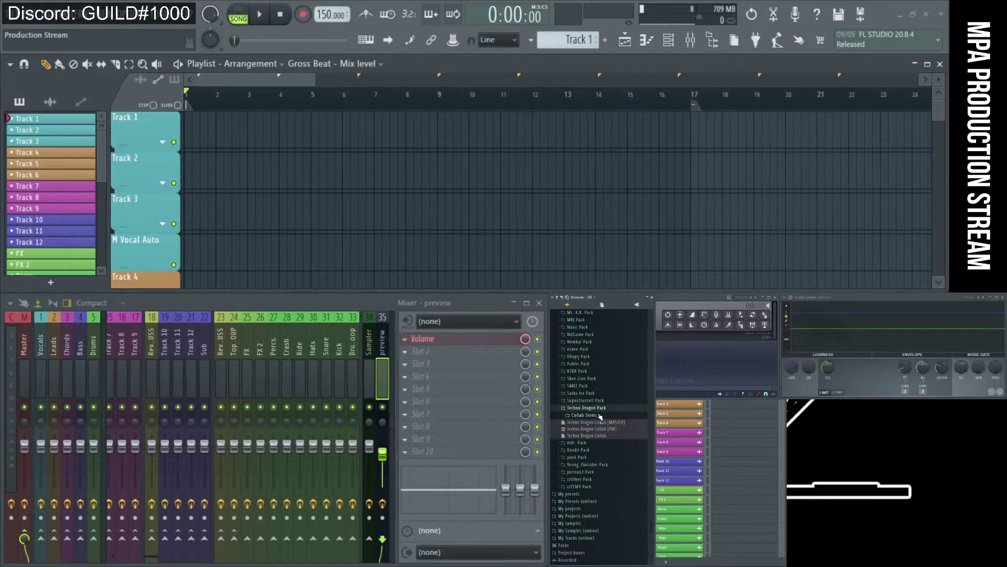
pyautogui.click(600, 415)
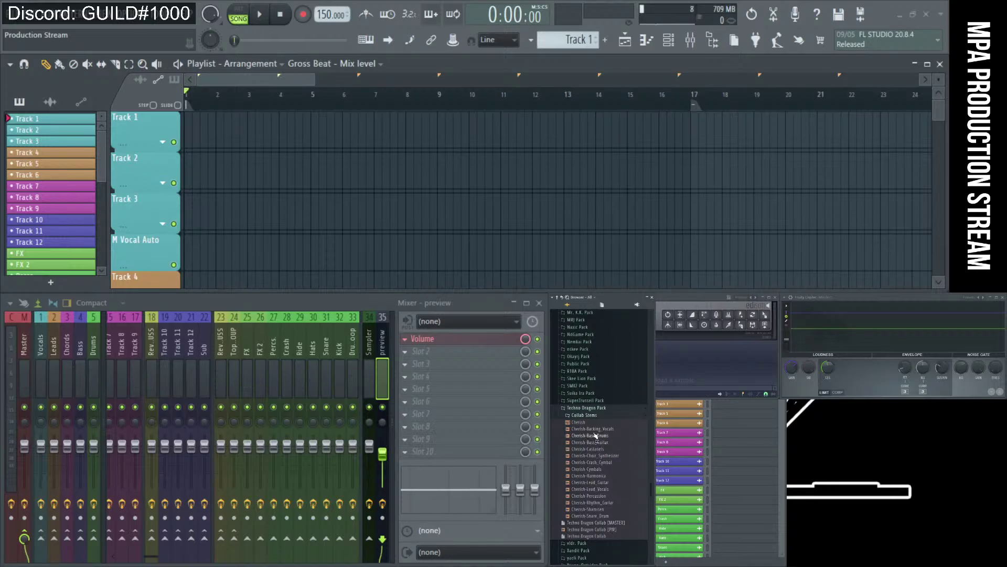
pyautogui.moveTo(579, 423); pyautogui.dragTo(273, 157)
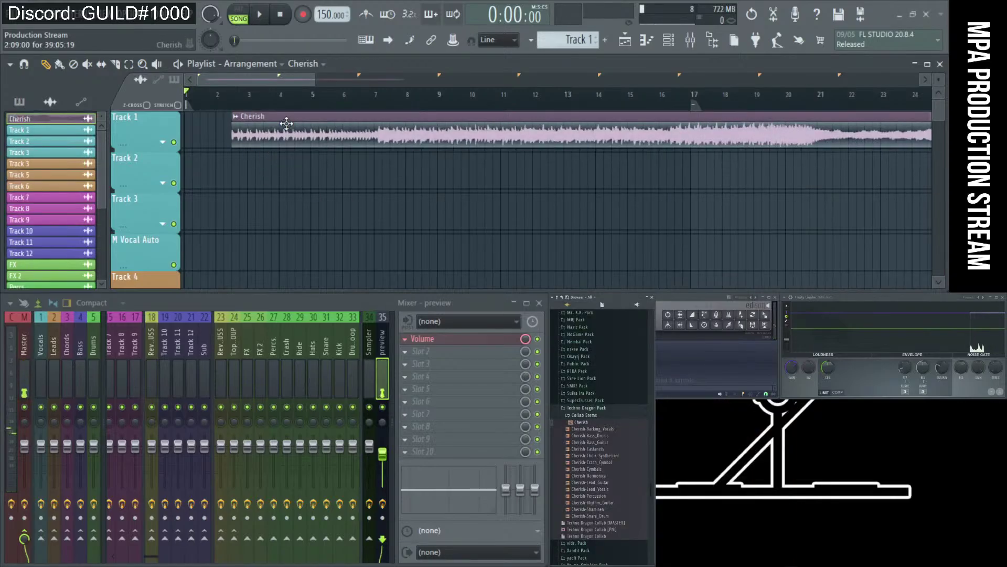
pyautogui.scroll(-4, 305, 187)
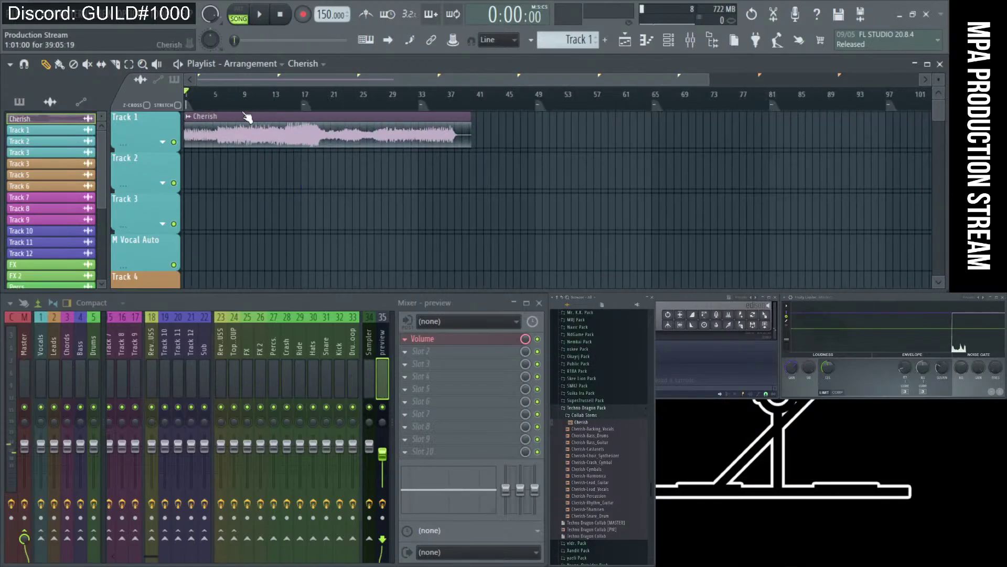
# Delete the Cherish clip and place the sample at the start of Track 1 in the Blank arrangement instead.
pyautogui.rightClick(261, 116)
pyautogui.click(260, 68)
pyautogui.click(252, 103)
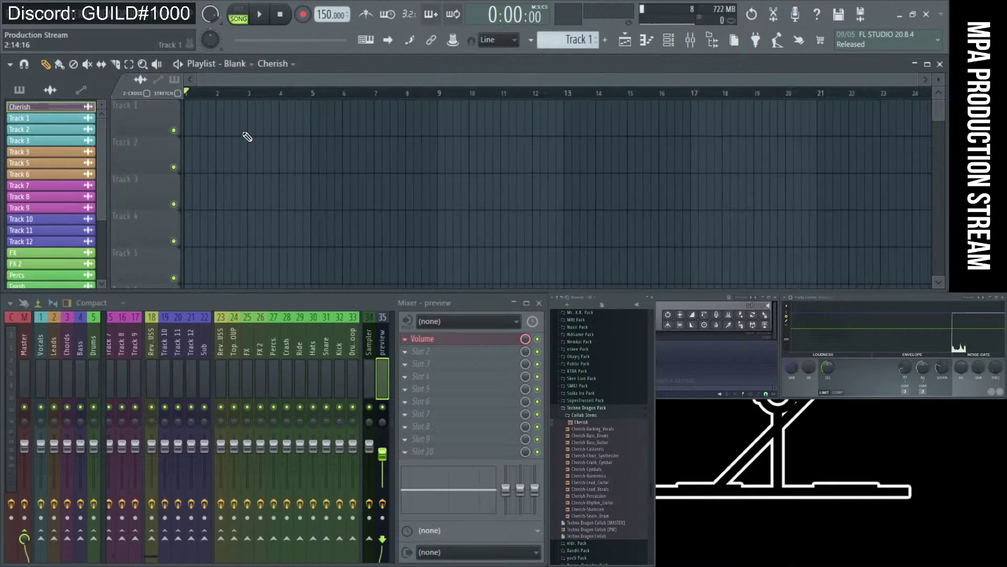
pyautogui.click(242, 130)
pyautogui.moveTo(299, 127); pyautogui.dragTo(238, 130)
pyautogui.scroll(-3, 332, 160)
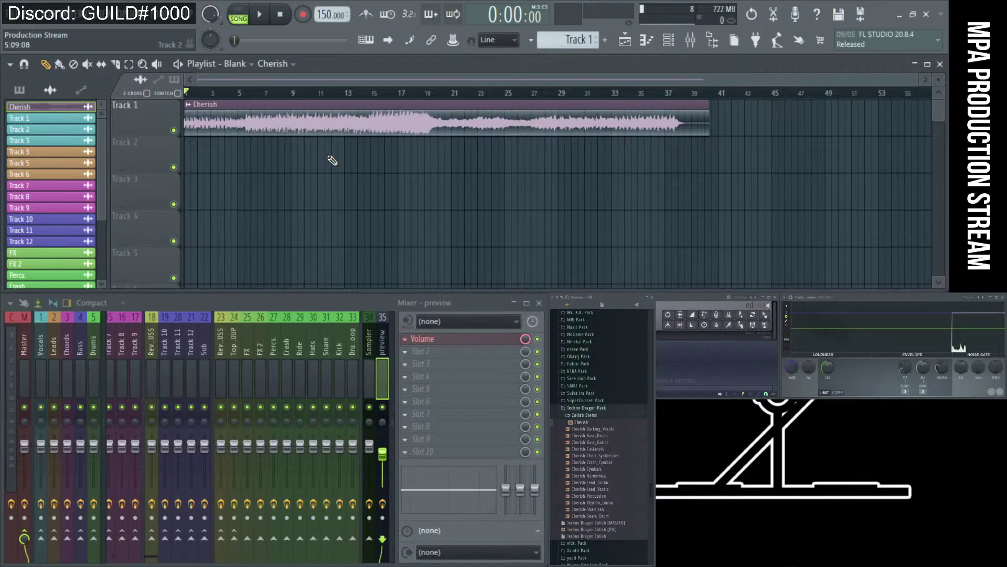
# Lower the gain of the Fruity Limiter on the Master track and play the Cherish sample.
pyautogui.click(791, 367)
pyautogui.moveTo(792, 368); pyautogui.dragTo(791, 382)
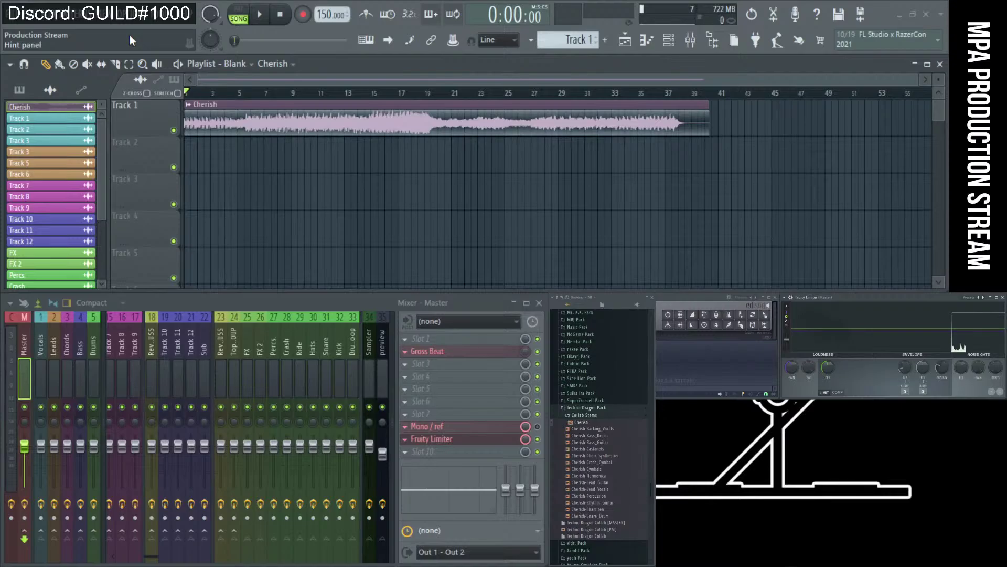
pyautogui.click(260, 16)
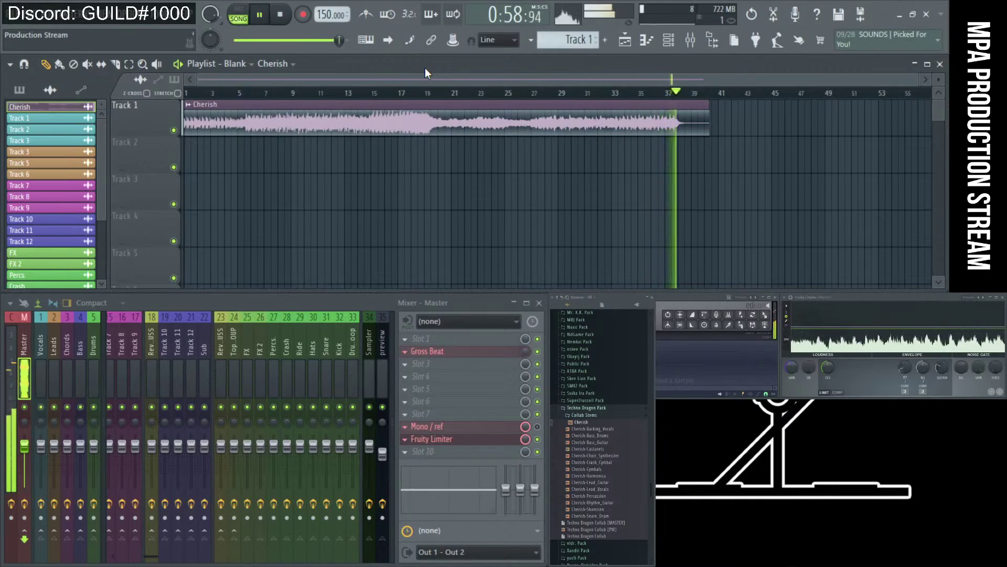
# Stop playback and delete the Cherish clip from Track 1 in the Blank arrangement.
pyautogui.click(292, 18)
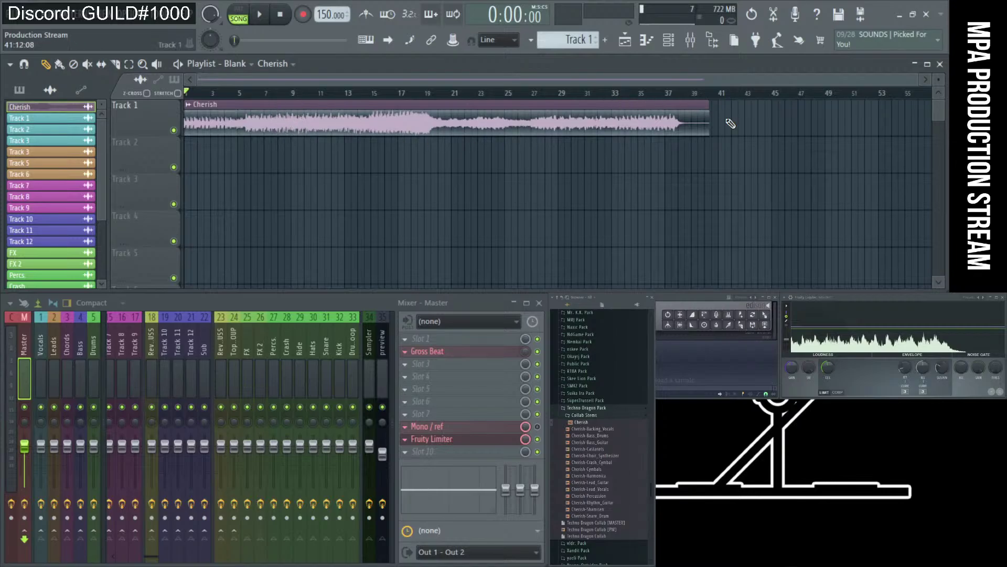
pyautogui.moveTo(443, 172); pyautogui.dragTo(190, 100)
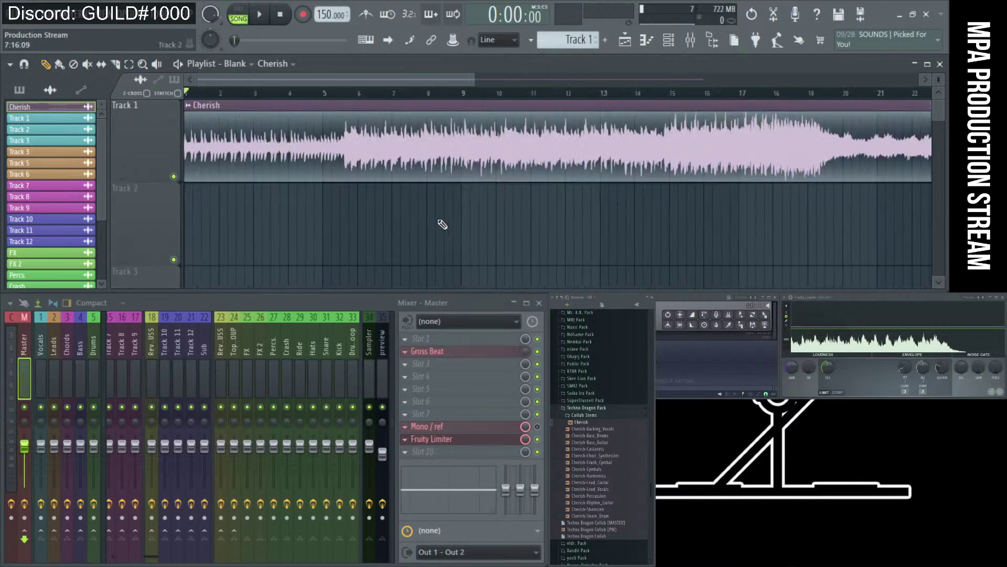
pyautogui.scroll(-2, 437, 221)
pyautogui.scroll(-1, 482, 218)
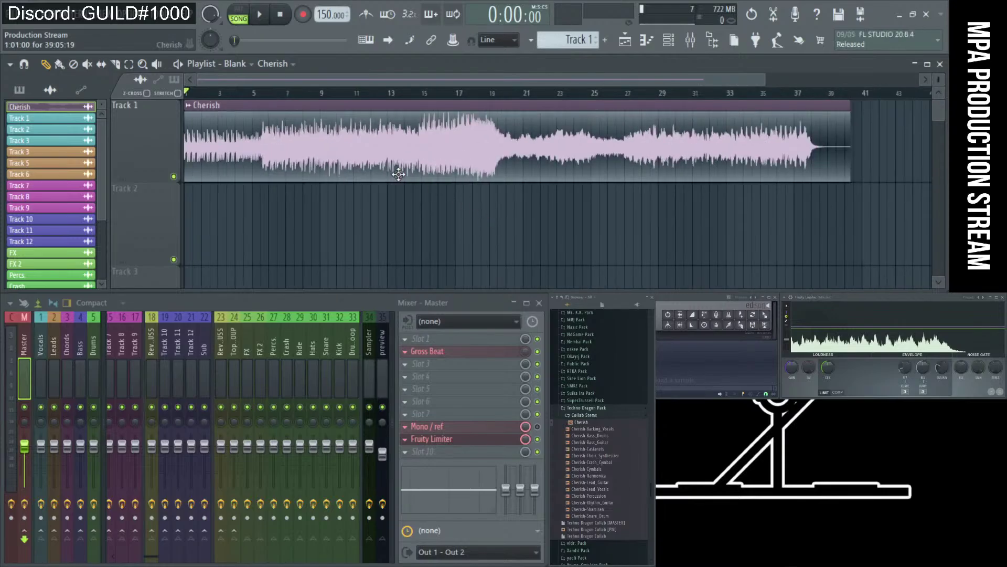
pyautogui.rightClick(444, 163)
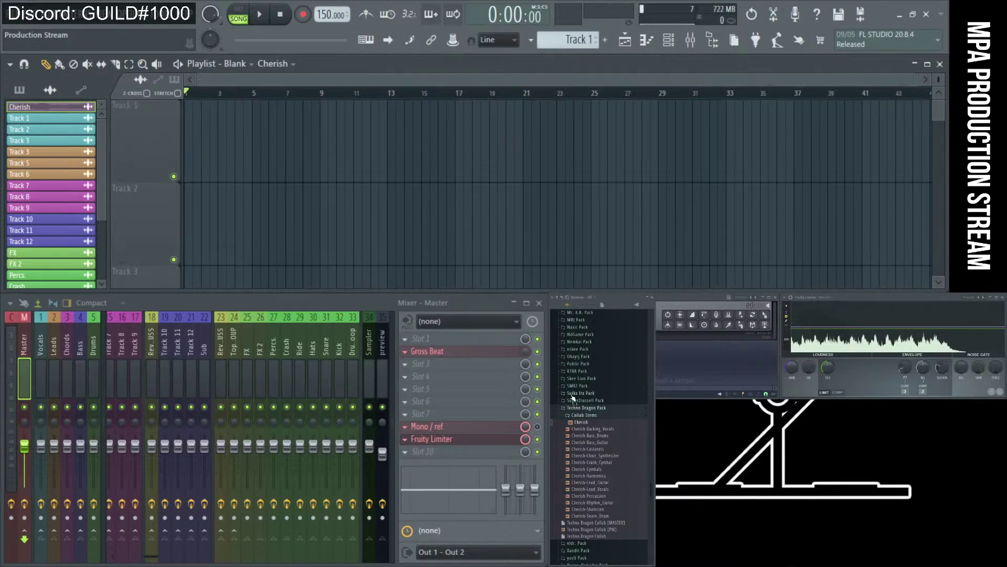
# Place the Cherish-Backing_Vocals sample at the start of Track 1 and audition it.
pyautogui.moveTo(531, 285); pyautogui.dragTo(252, 158)
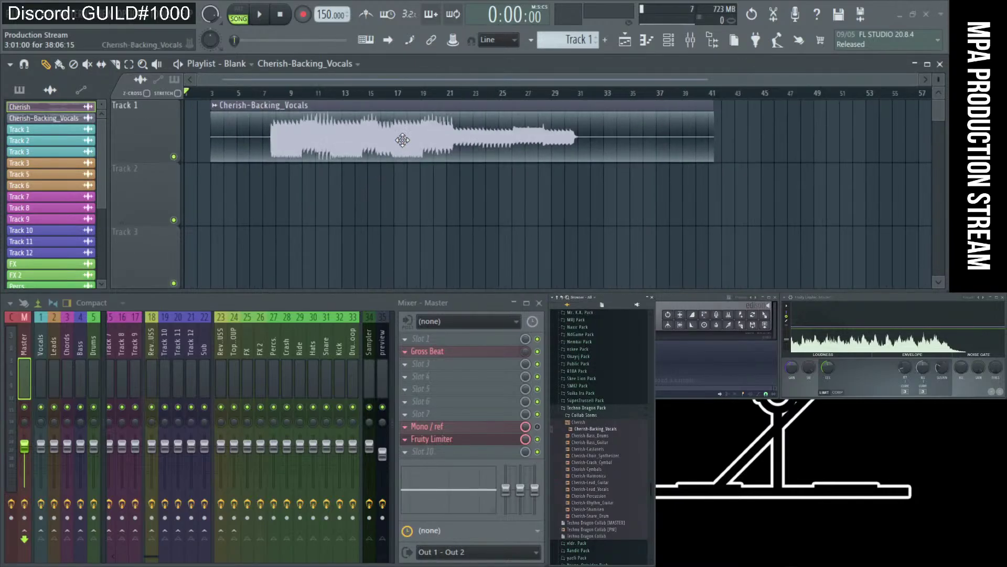
pyautogui.moveTo(403, 140); pyautogui.dragTo(376, 140)
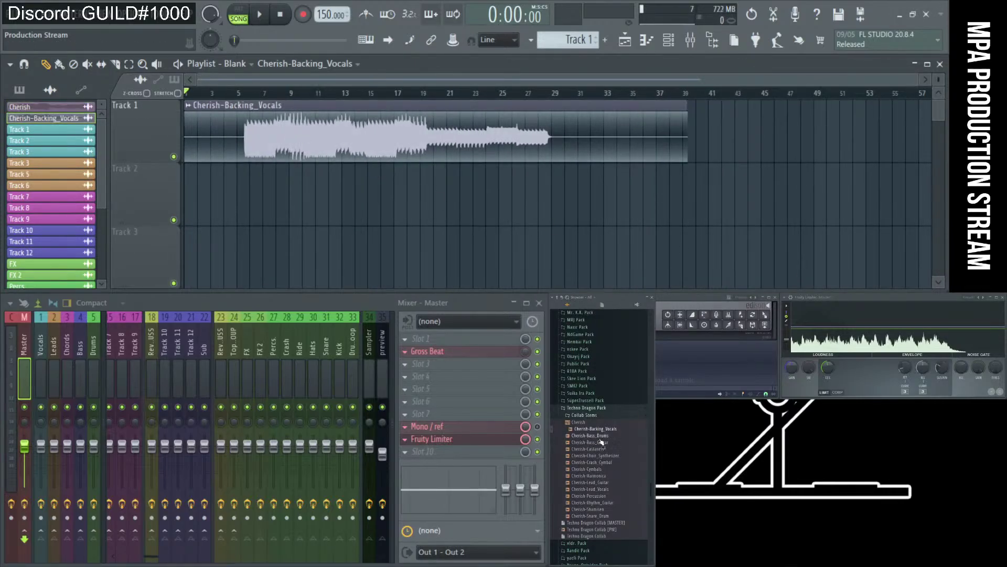
pyautogui.click(240, 133)
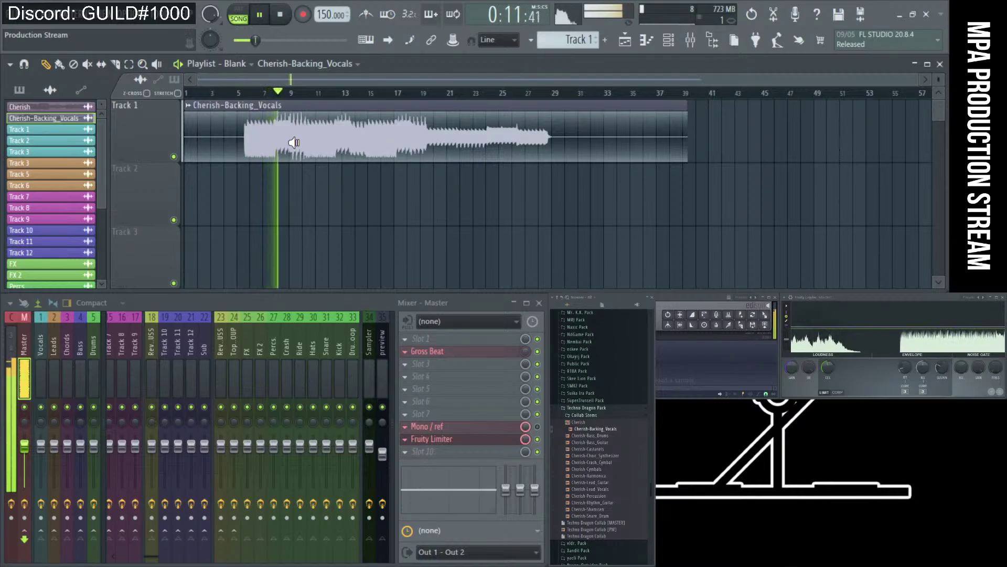
pyautogui.press('space')
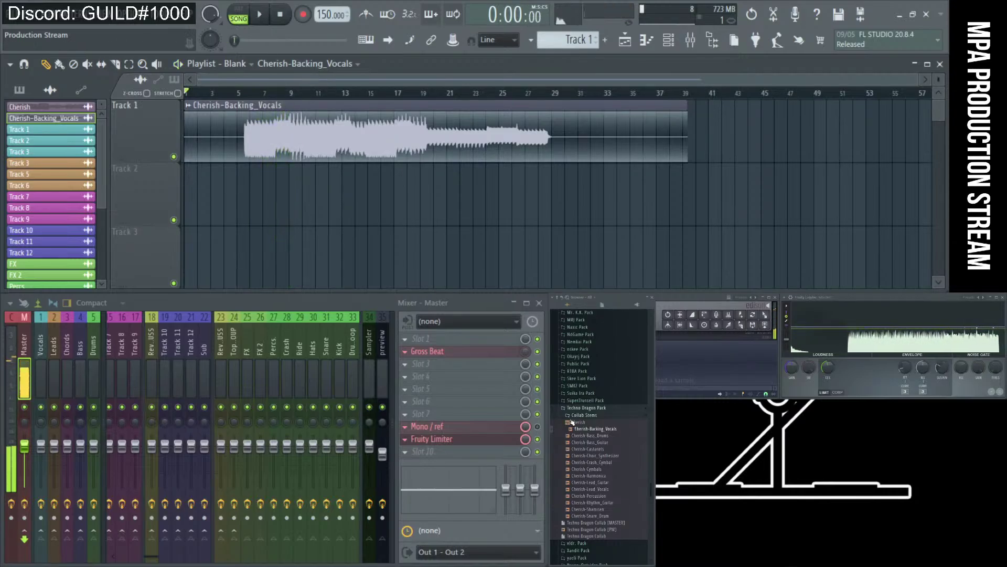
# Place Cherish-Bass_Drums at the start of Track 2 and Cherish-Bass_Guitar at the start of Track 3, auditioning each stem.
pyautogui.moveTo(609, 437); pyautogui.dragTo(236, 186)
pyautogui.keyDown('alt'); pyautogui.rightClick(237, 186); pyautogui.keyUp('alt')
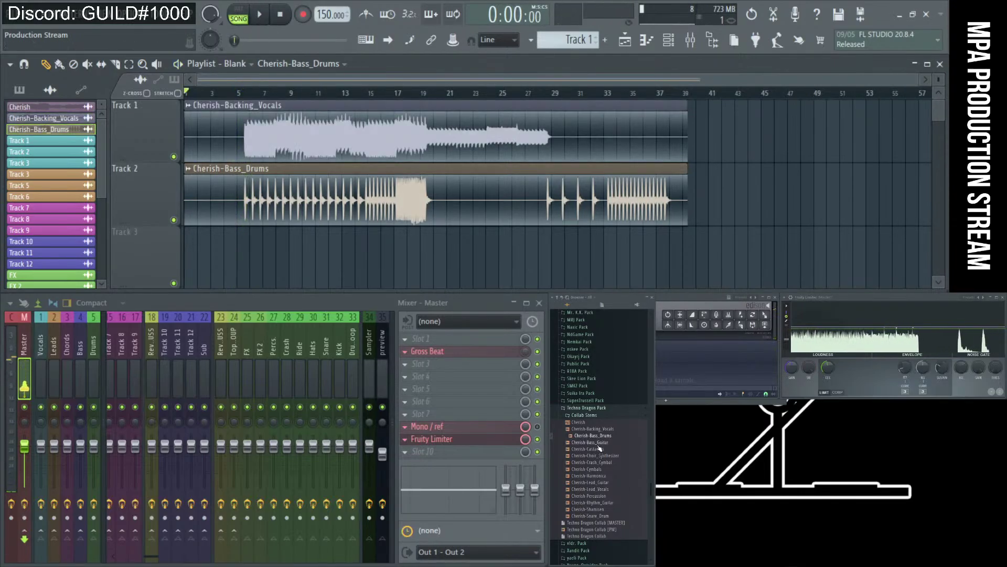
pyautogui.moveTo(592, 442); pyautogui.dragTo(284, 268)
pyautogui.moveTo(309, 262); pyautogui.dragTo(218, 255)
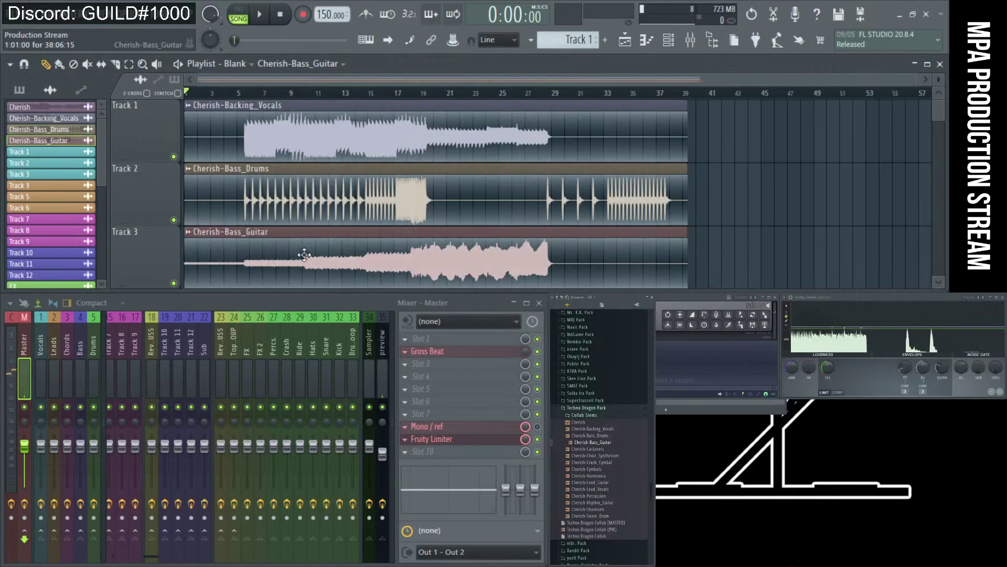
pyautogui.keyDown('alt'); pyautogui.rightClick(304, 255); pyautogui.keyUp('alt')
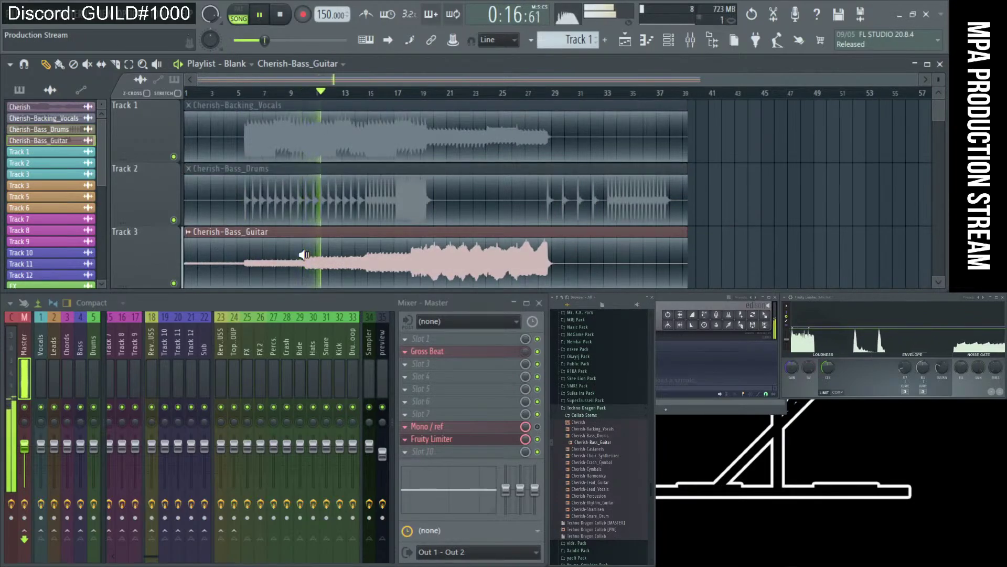
pyautogui.press('space')
# Place the Cherish-Castanets sample at the start of Track 4 and audition its hits in solo.
pyautogui.scroll(-2, 353, 225)
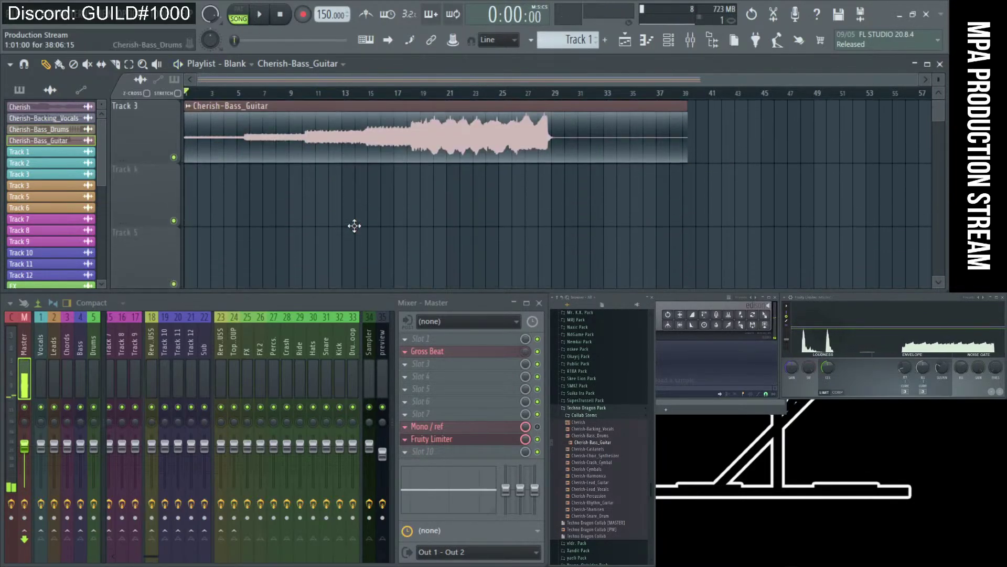
pyautogui.moveTo(588, 449); pyautogui.dragTo(241, 197)
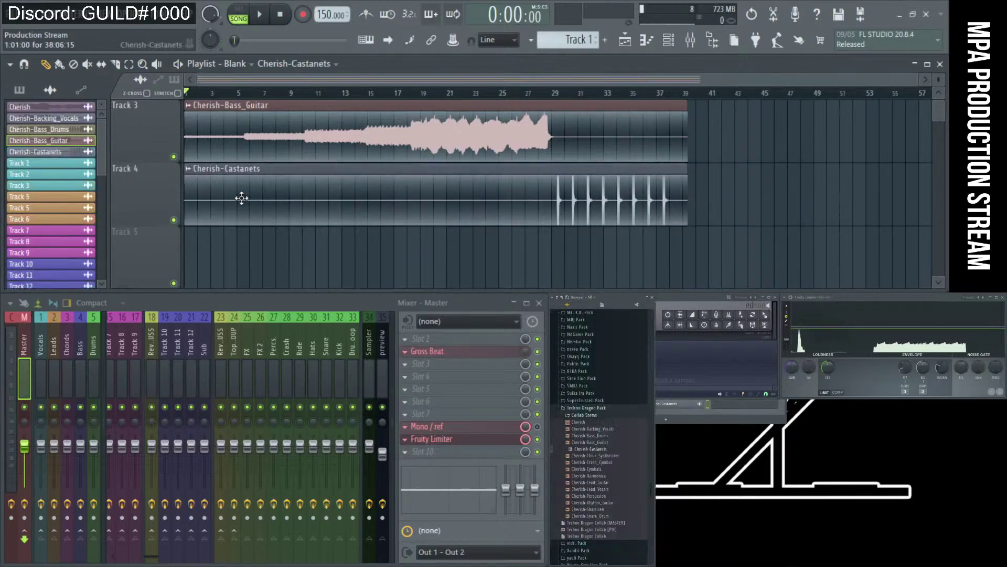
pyautogui.keyDown('ctrl'); pyautogui.keyDown('alt'); pyautogui.rightClick(555, 198); pyautogui.keyUp('alt'); pyautogui.keyUp('ctrl')
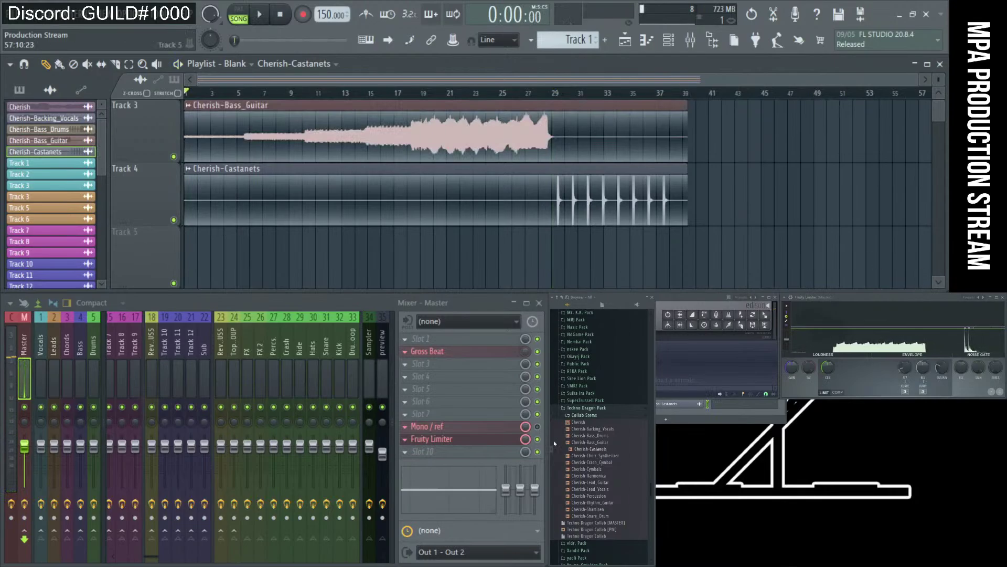
# Place the Cherish-Choir_Synthesizer sample at the start of Track 5 and audition it in solo.
pyautogui.scroll(-2, 617, 458)
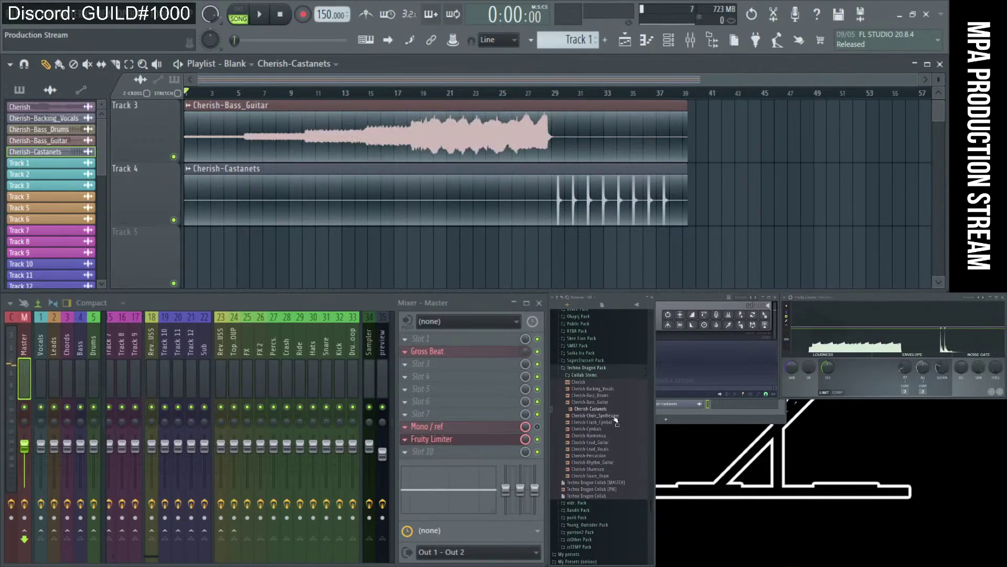
pyautogui.moveTo(616, 420); pyautogui.dragTo(181, 237)
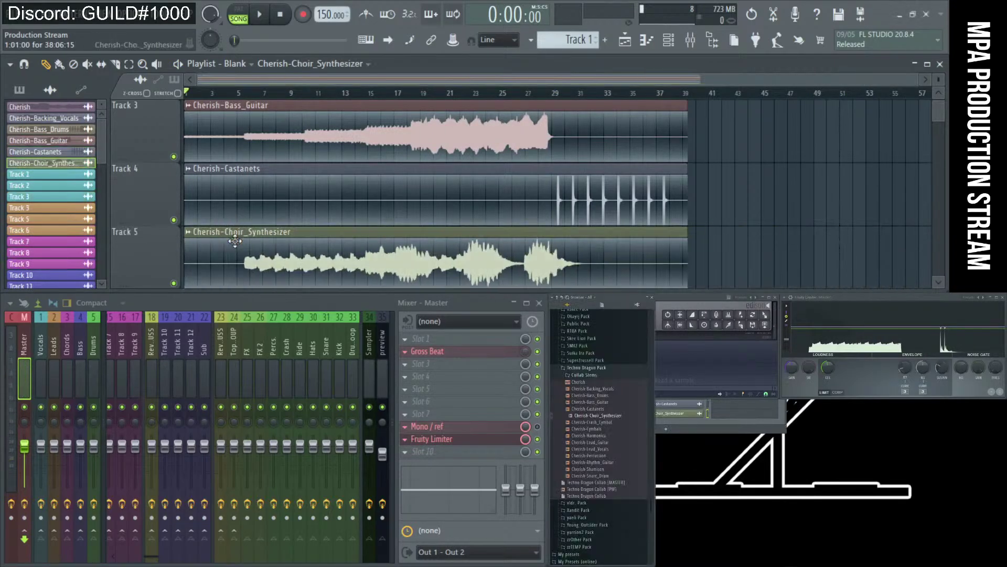
pyautogui.keyDown('ctrl'); pyautogui.keyDown('alt'); pyautogui.rightClick(242, 261); pyautogui.keyUp('alt'); pyautogui.keyUp('ctrl')
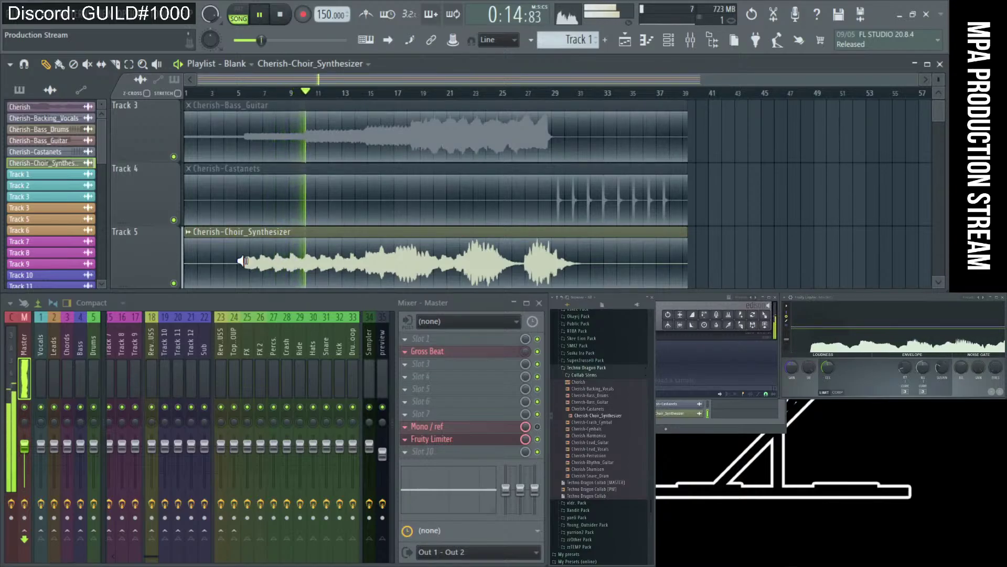
pyautogui.press('space')
# Open the SPAN analyzer on the Current mixer track and show the piano roll.
pyautogui.click(14, 369)
pyautogui.rightClick(442, 446)
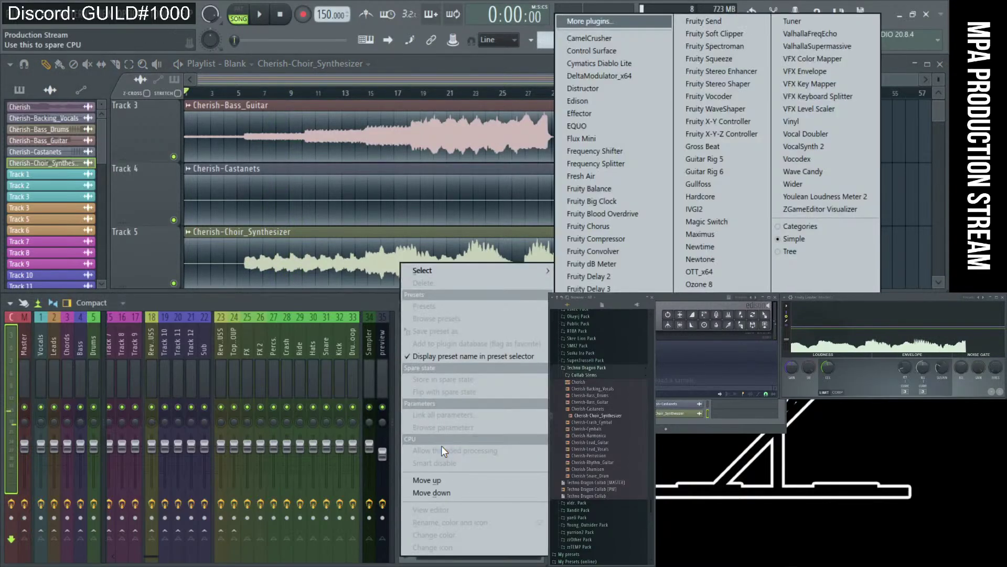
pyautogui.press('Escape')
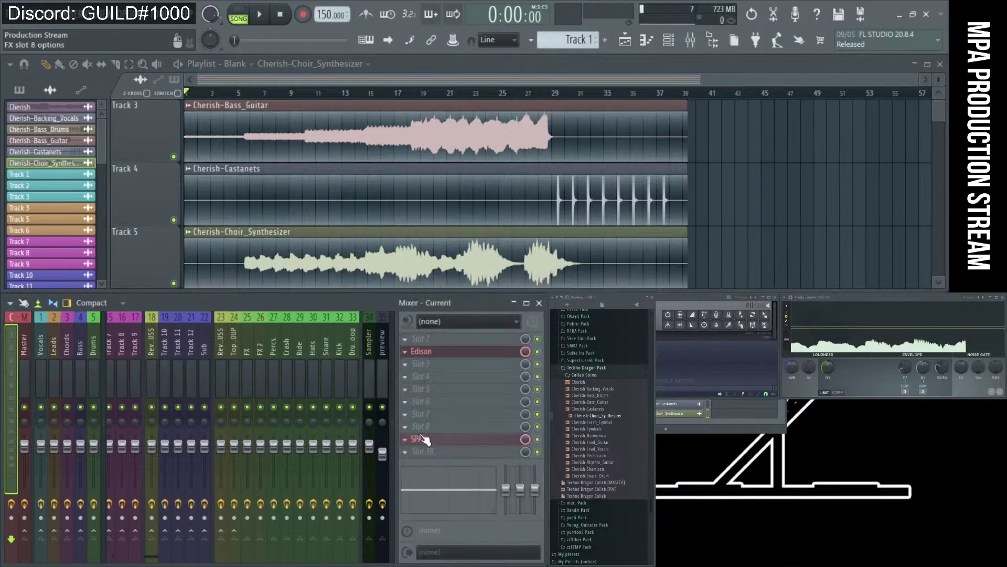
pyautogui.click(460, 444)
pyautogui.click(461, 443)
pyautogui.click(460, 443)
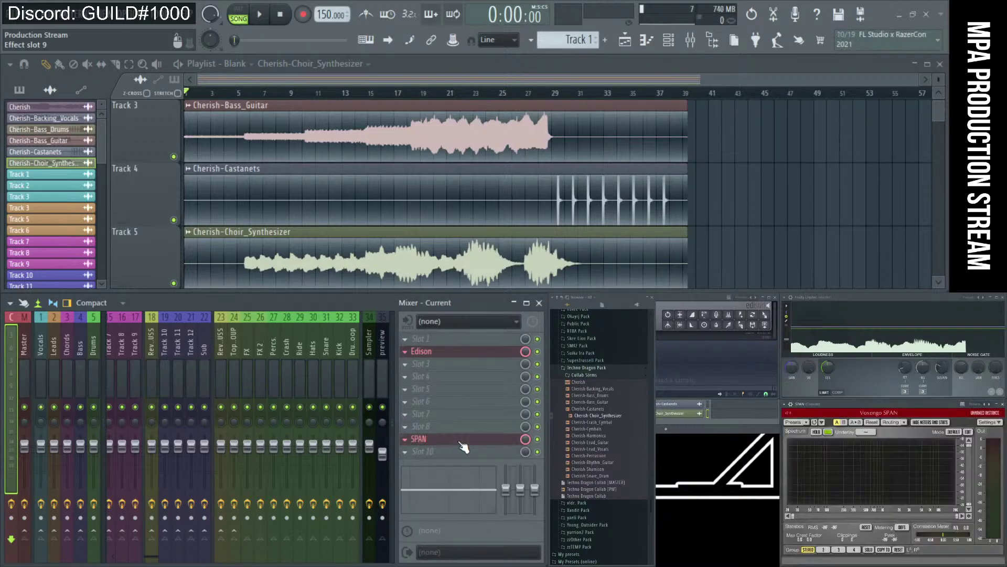
pyautogui.click(649, 45)
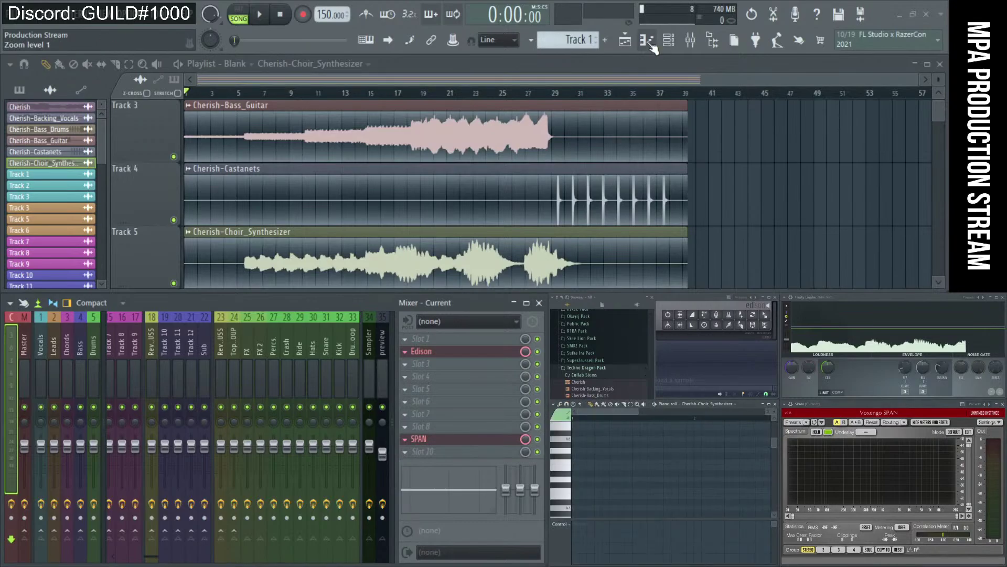
# Place Cherish-Crash_Cymbal at the start of Track 6 and Cherish-Cymbals at the start of Track 7.
pyautogui.scroll(-2, 519, 181)
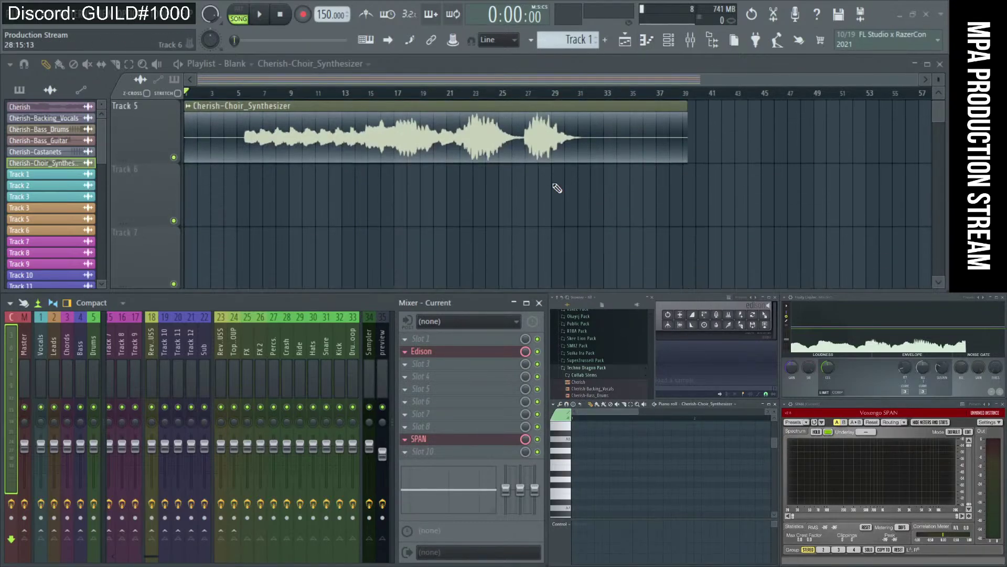
pyautogui.click(615, 298)
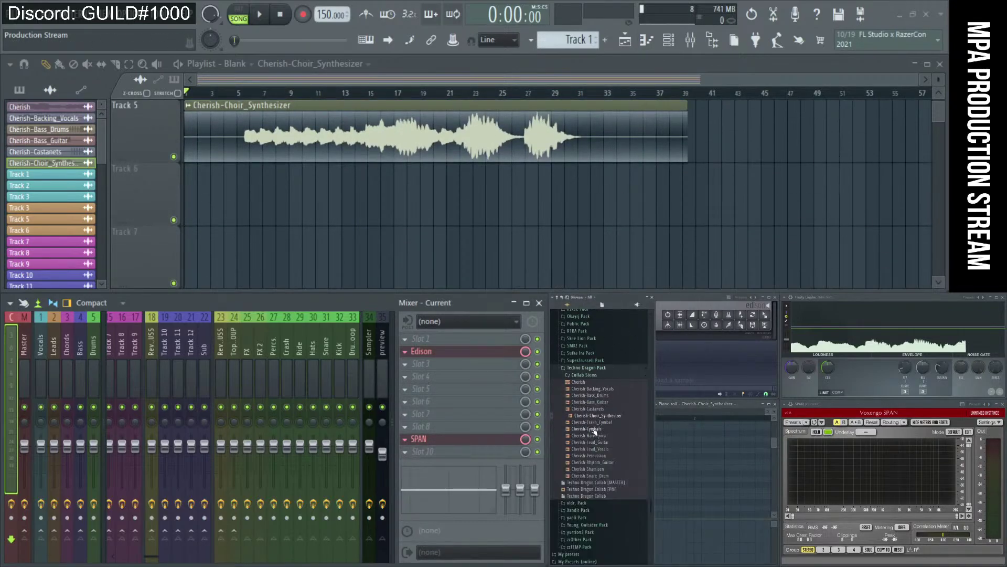
pyautogui.moveTo(604, 426); pyautogui.dragTo(255, 205)
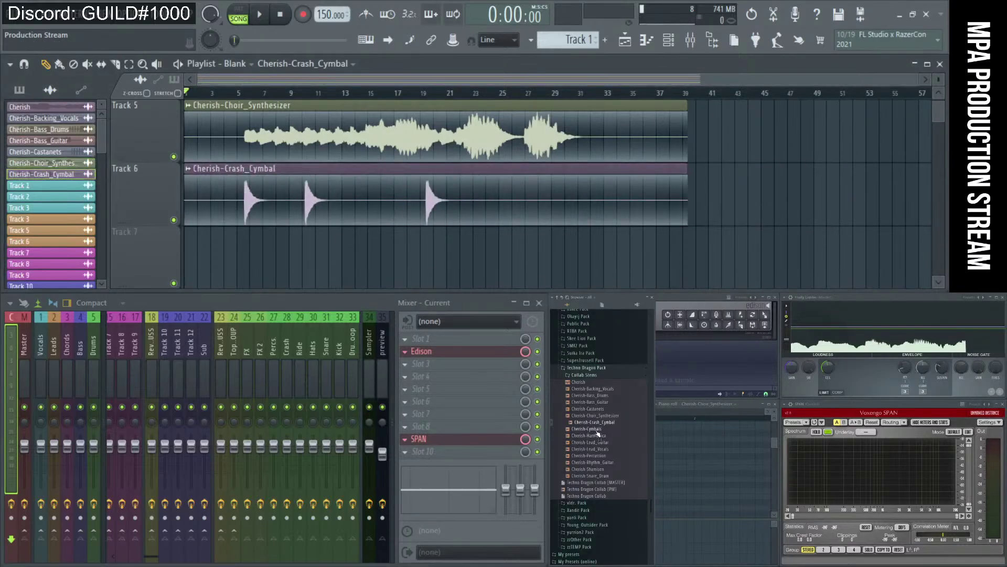
pyautogui.moveTo(598, 433); pyautogui.dragTo(210, 260)
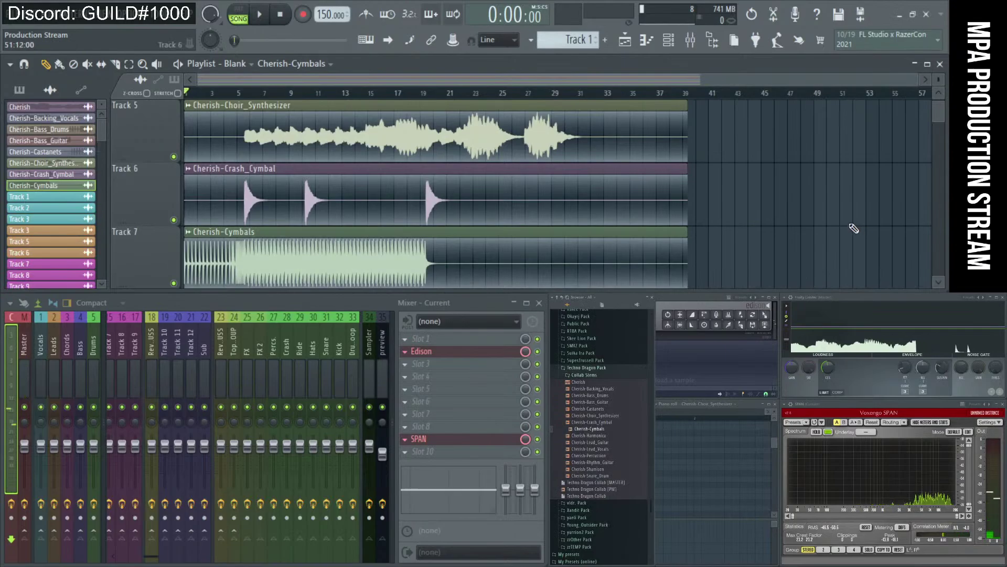
# Place the Cherish-Harmonica sample at the start of Track 8 and audition its first hit.
pyautogui.scroll(-2, 856, 229)
pyautogui.scroll(-2, 866, 231)
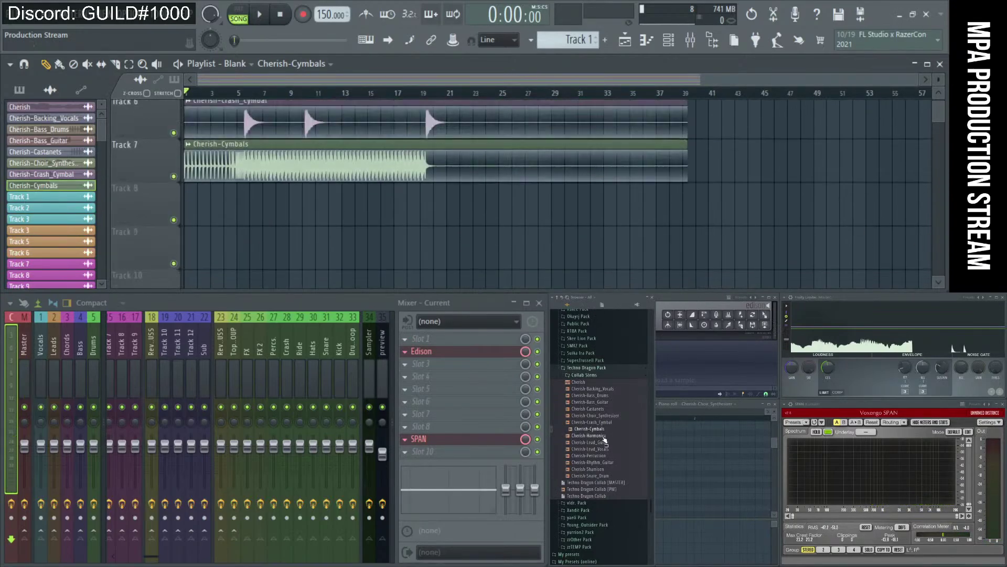
pyautogui.moveTo(604, 440); pyautogui.dragTo(247, 210)
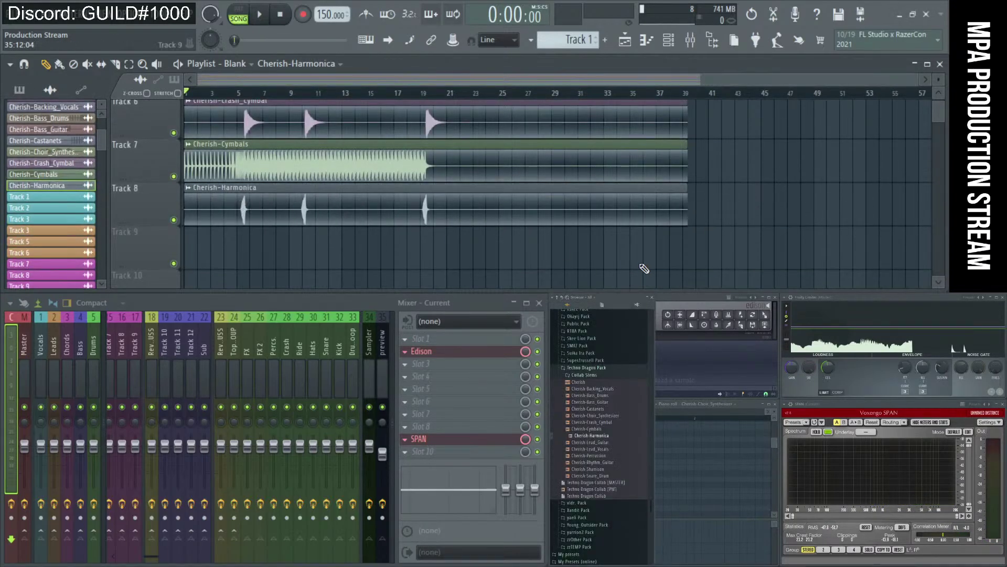
pyautogui.click(241, 210)
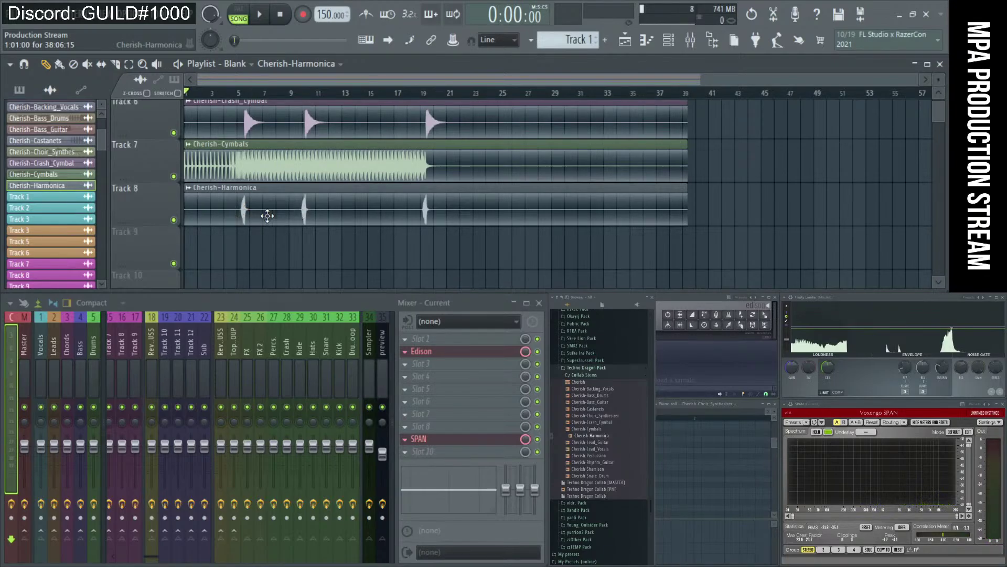
pyautogui.click(243, 212)
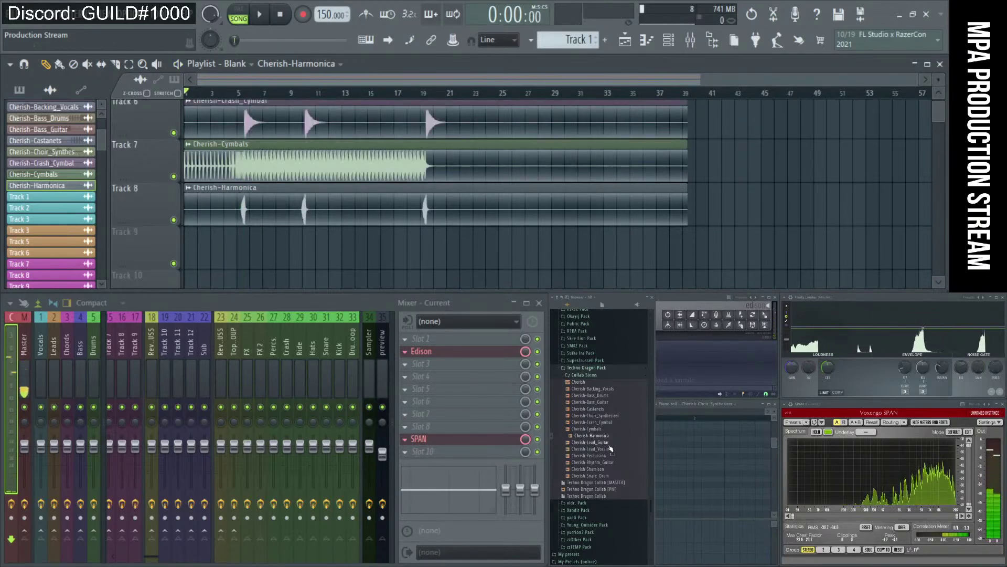
# Place the Cherish-Lead_Guitar sample at the start of Track 9 and audition it in solo.
pyautogui.moveTo(607, 446); pyautogui.dragTo(302, 246)
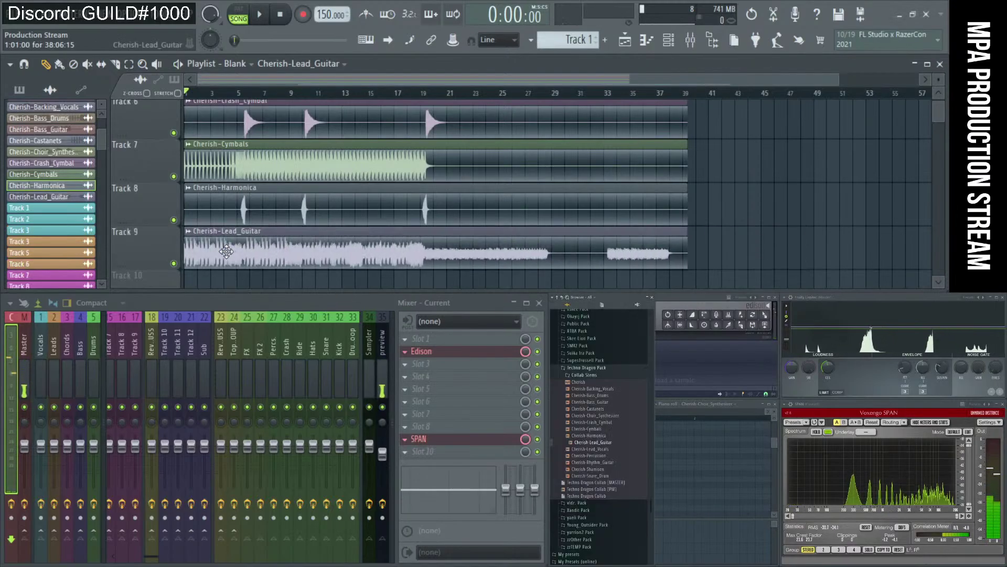
pyautogui.scroll(-1, 187, 266)
pyautogui.press('space')
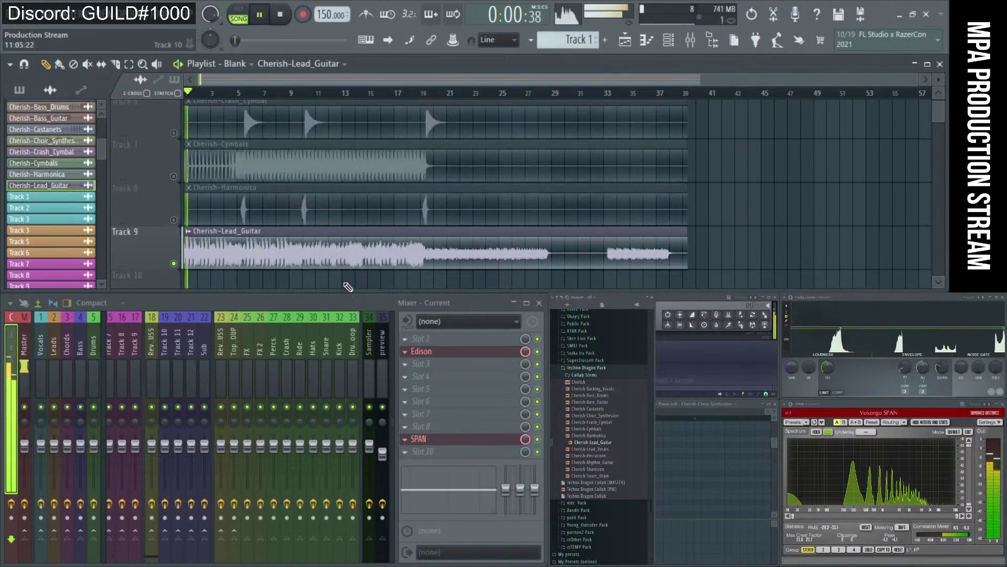
pyautogui.scroll(-1, 423, 206)
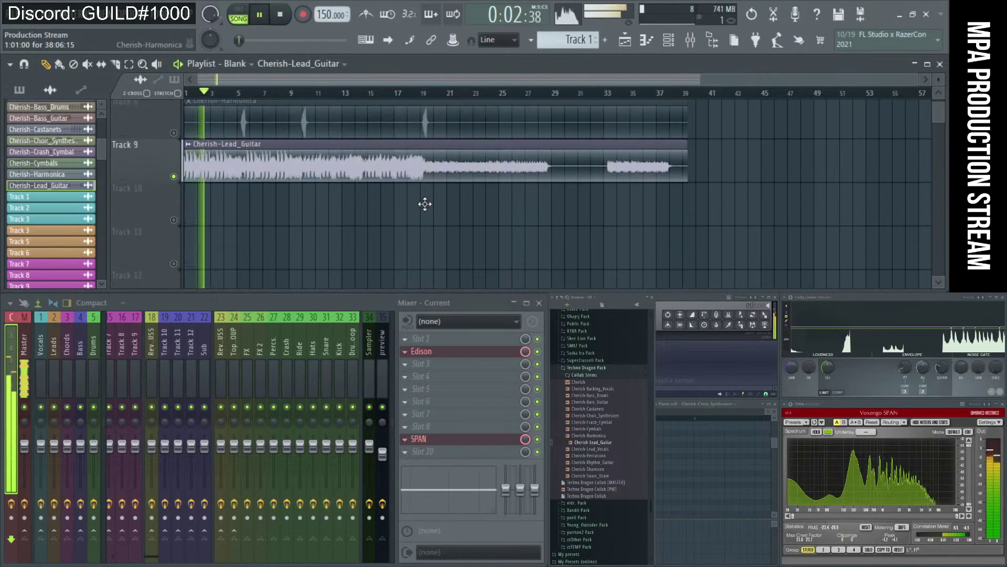
pyautogui.press('space')
# Place the Cherish-Lead_Vocals sample at the start of Track 10, solo the track and play it from about bar 28.
pyautogui.moveTo(596, 451); pyautogui.dragTo(308, 259)
pyautogui.moveTo(253, 212); pyautogui.dragTo(185, 219)
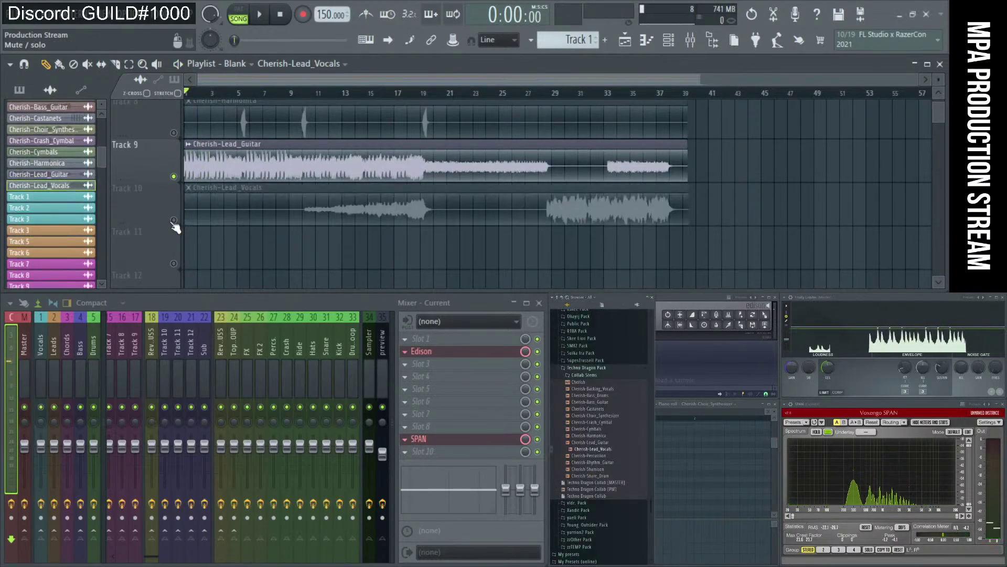
pyautogui.rightClick(174, 220)
pyautogui.click(546, 98)
pyautogui.press('space')
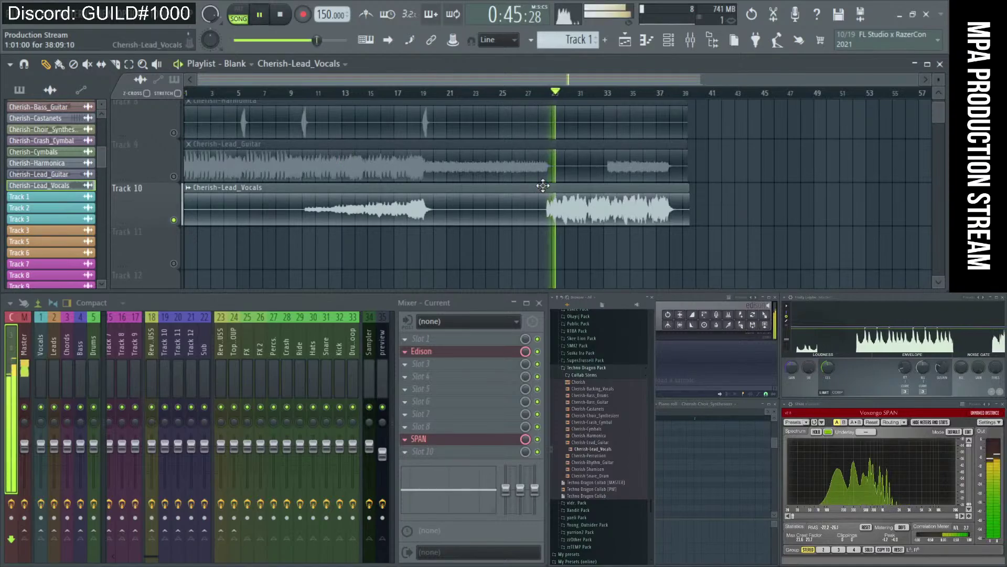
pyautogui.scroll(-1, 734, 160)
pyautogui.scroll(-1, 734, 160)
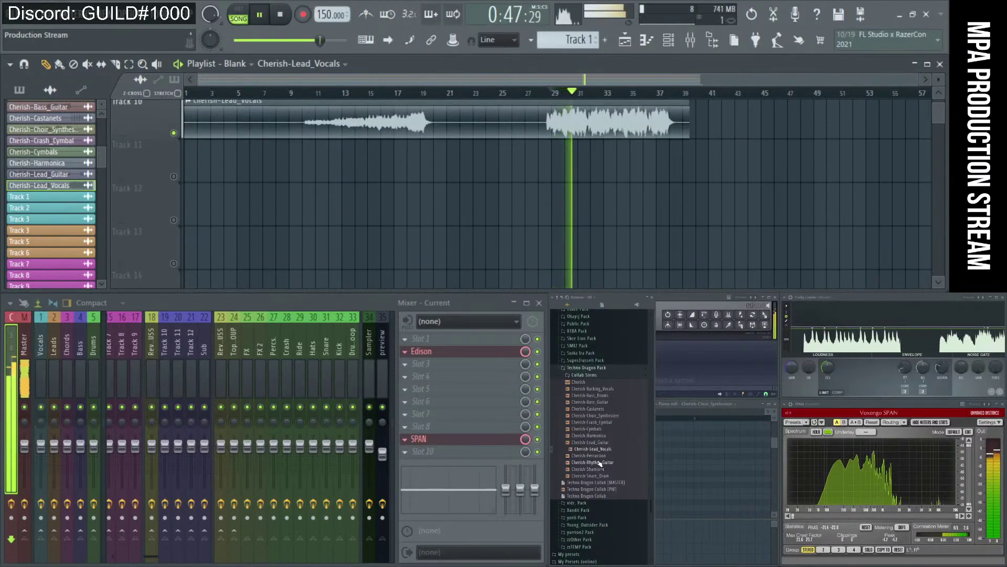
# Place Cherish-Percussion, Cherish-Rhythm_Guitar, Cherish-Shamisen and Cherish-Snare_Drum at the start of Tracks 11, 12, 13 and 14 respectively.
pyautogui.moveTo(588, 455); pyautogui.dragTo(197, 167)
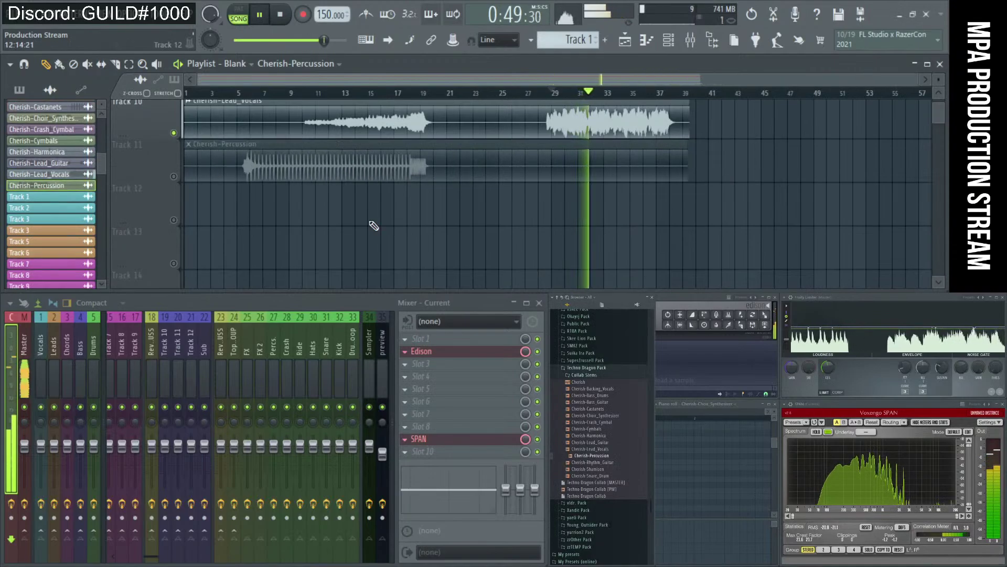
pyautogui.moveTo(607, 464); pyautogui.dragTo(241, 198)
pyautogui.moveTo(591, 468); pyautogui.dragTo(321, 239)
pyautogui.moveTo(399, 244); pyautogui.dragTo(225, 244)
pyautogui.scroll(-1, 315, 245)
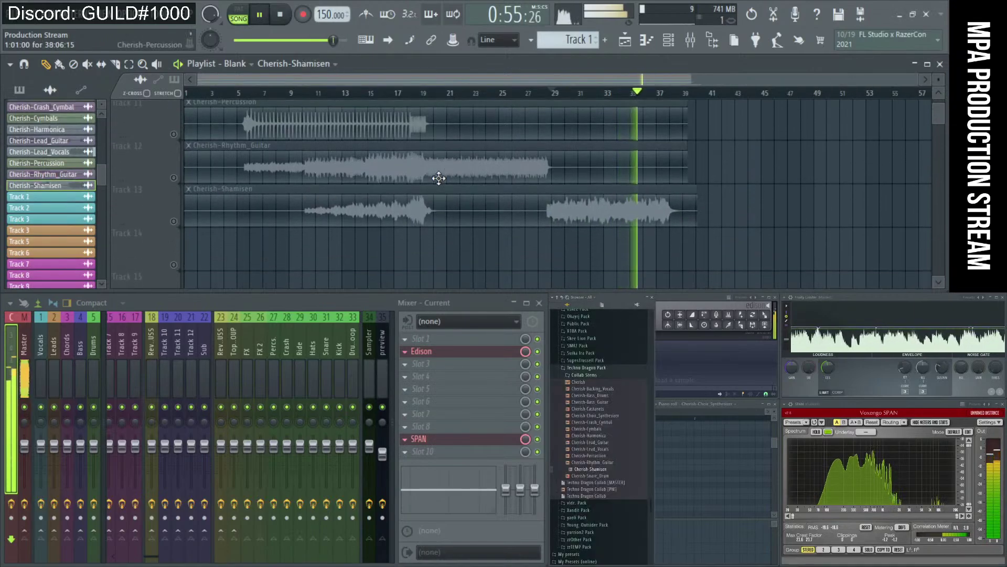
pyautogui.moveTo(602, 480); pyautogui.dragTo(234, 250)
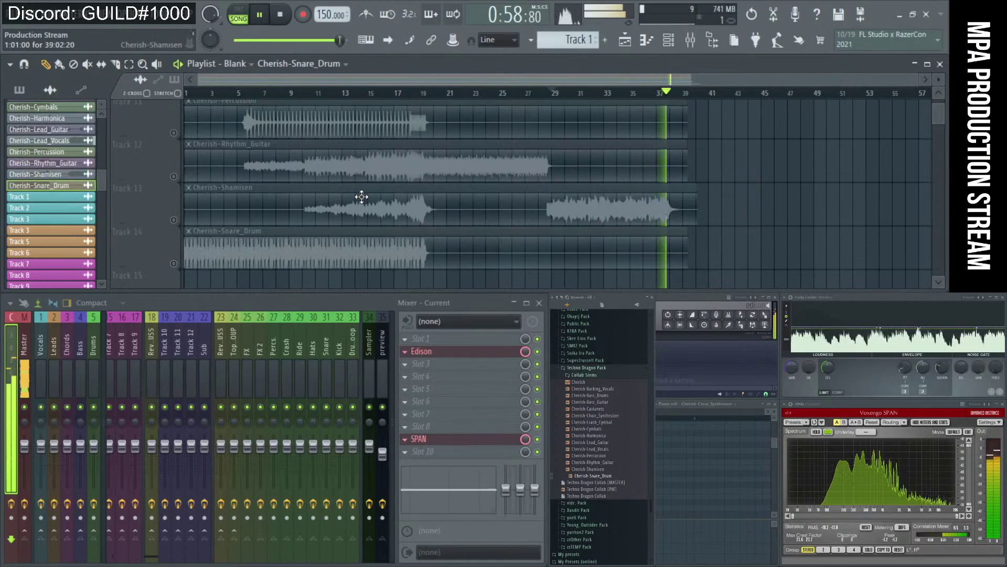
# Solo Track 14 and play the Cherish-Snare_Drum clip from the beginning of the song.
pyautogui.press('space')
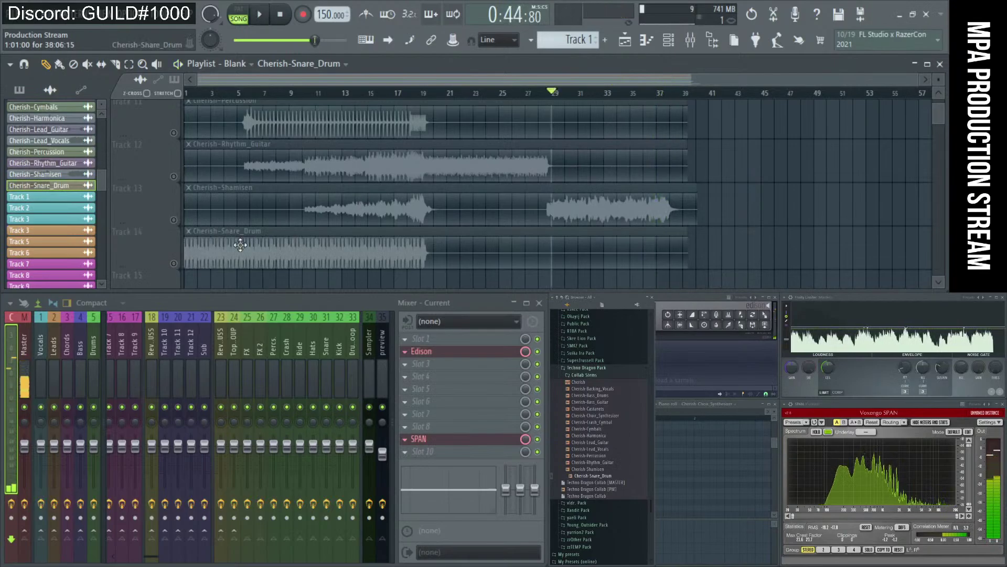
pyautogui.click(175, 264)
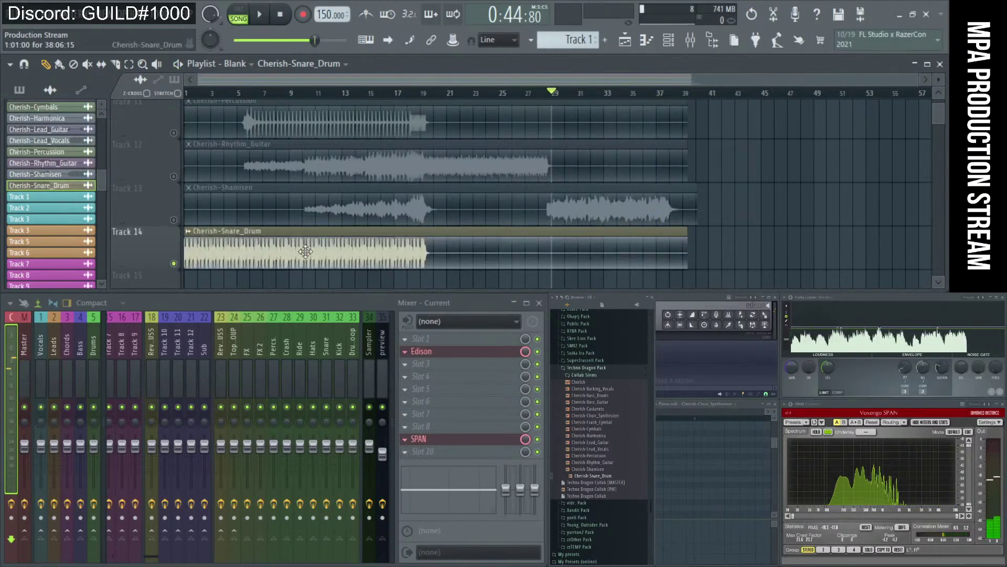
pyautogui.click(289, 16)
pyautogui.doubleClick(316, 227)
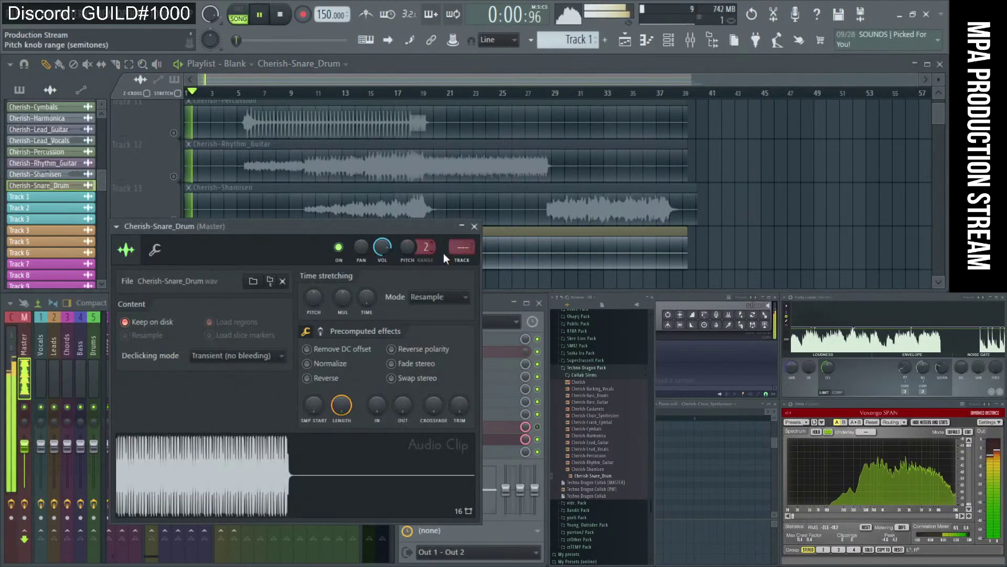
pyautogui.press('space')
pyautogui.click(534, 226)
# Set the project tempo to about 130 BPM by tapping along with the snare loop in the Tempo tapper.
pyautogui.rightClick(318, 14)
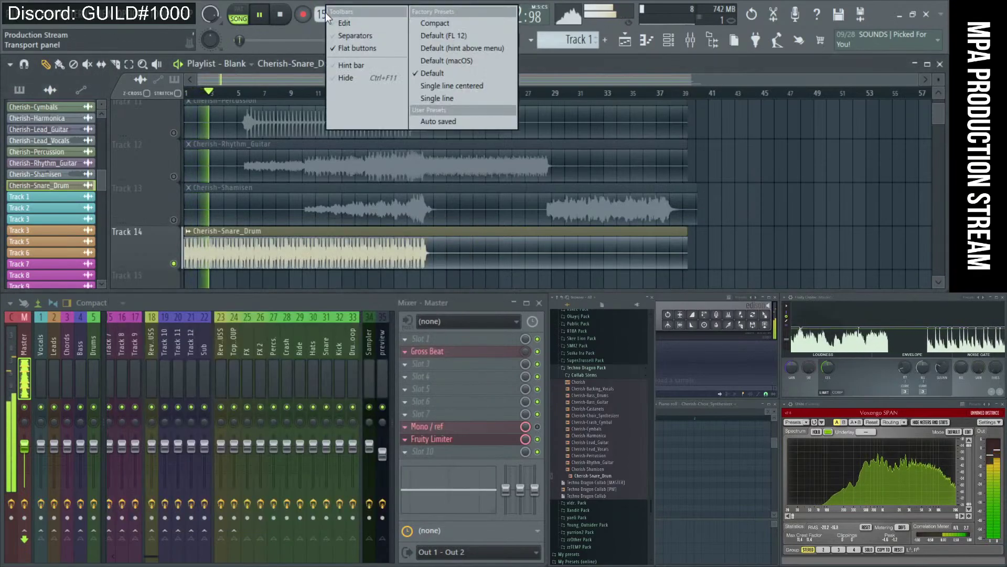
pyautogui.click(311, 31)
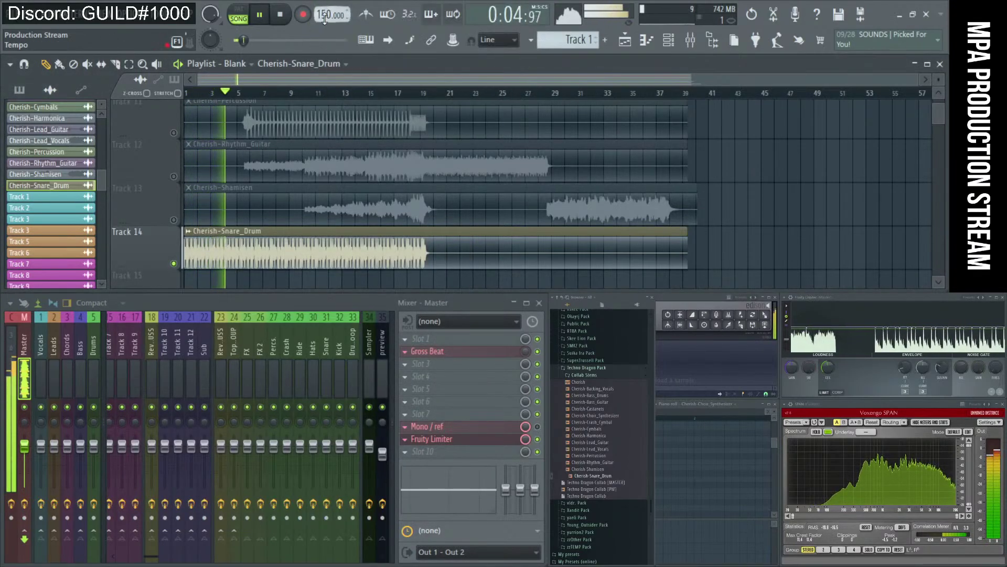
pyautogui.rightClick(326, 16)
pyautogui.click(446, 29)
pyautogui.click(439, 213)
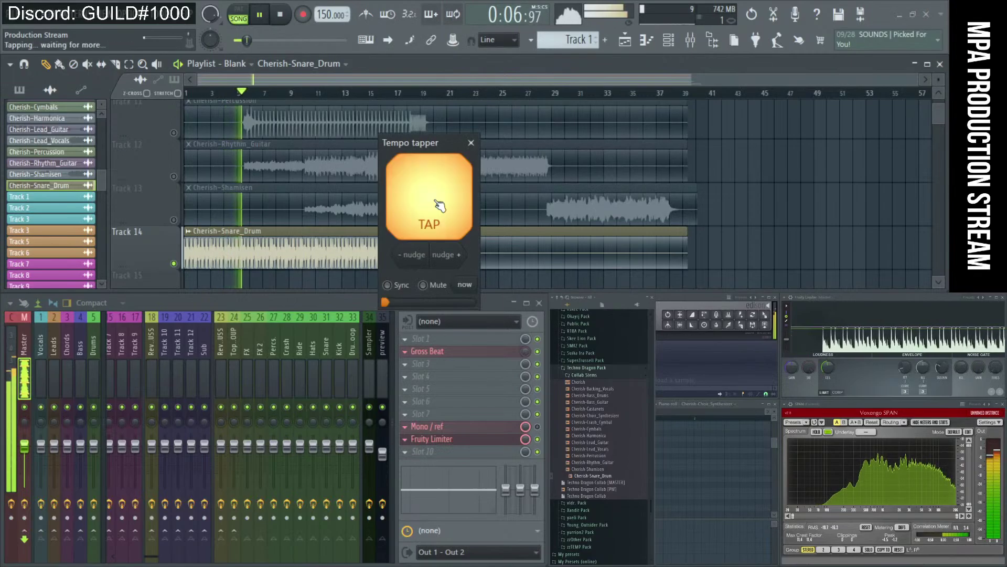
pyautogui.click(440, 207)
pyautogui.click(440, 204)
pyautogui.click(439, 205)
pyautogui.click(439, 204)
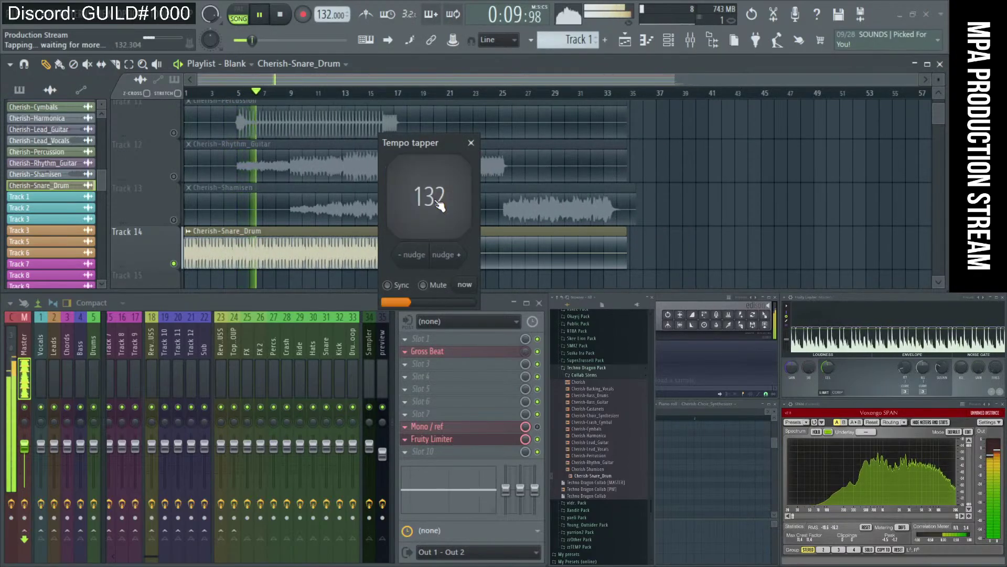
pyautogui.click(440, 205)
pyautogui.click(440, 205)
pyautogui.click(439, 205)
pyautogui.click(440, 205)
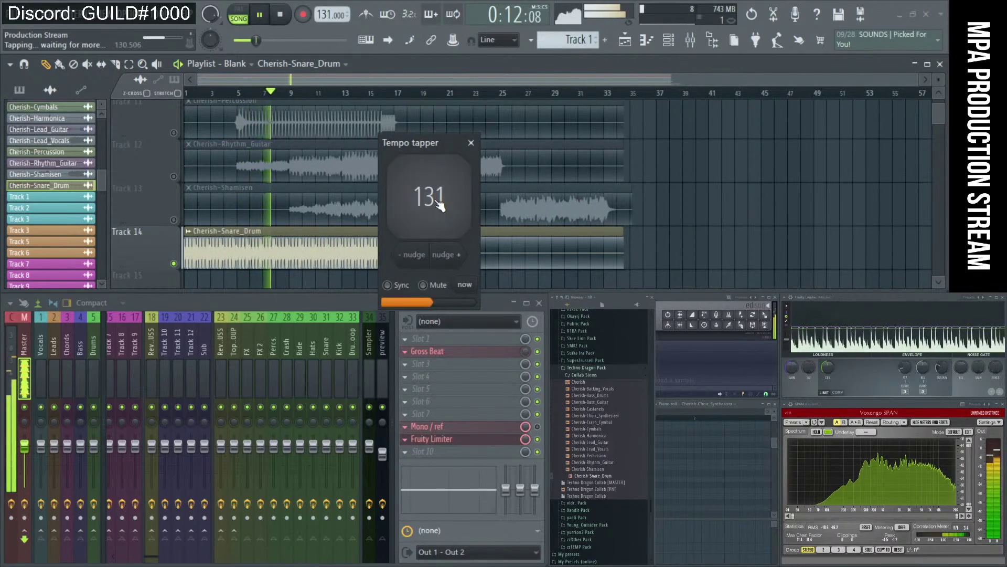
pyautogui.click(440, 205)
pyautogui.click(440, 205)
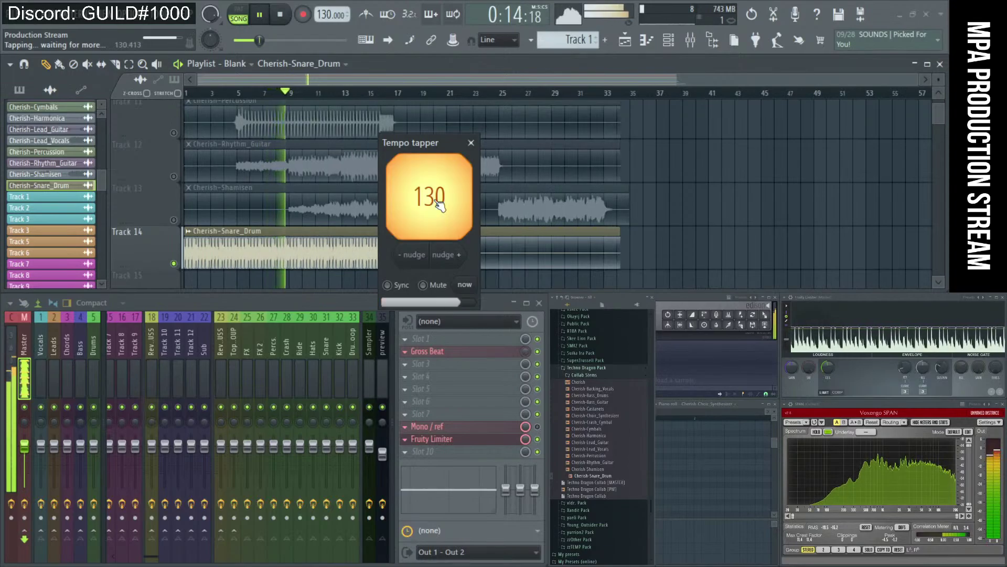
pyautogui.click(439, 205)
pyautogui.click(439, 204)
pyautogui.click(440, 205)
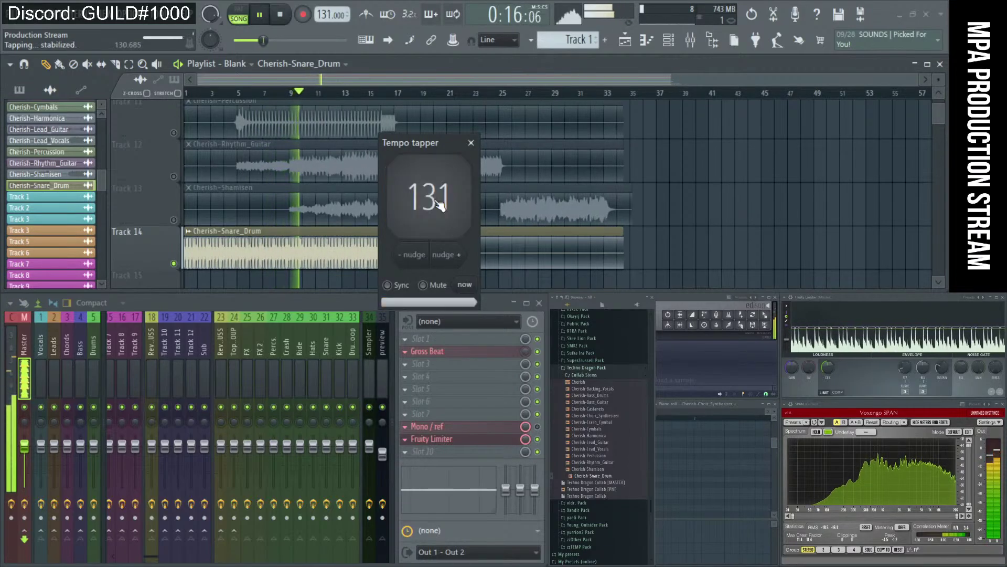
pyautogui.click(440, 204)
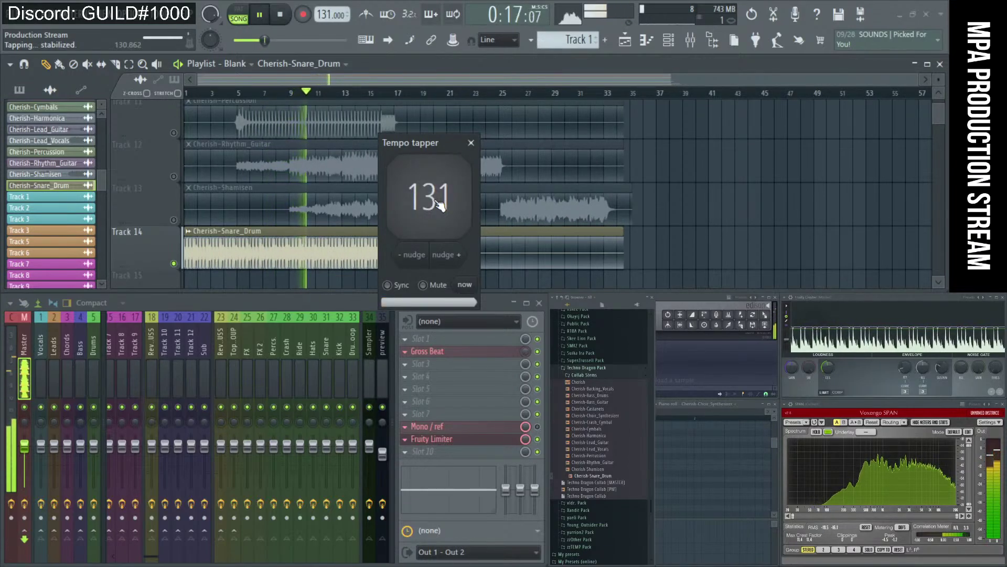
pyautogui.click(471, 143)
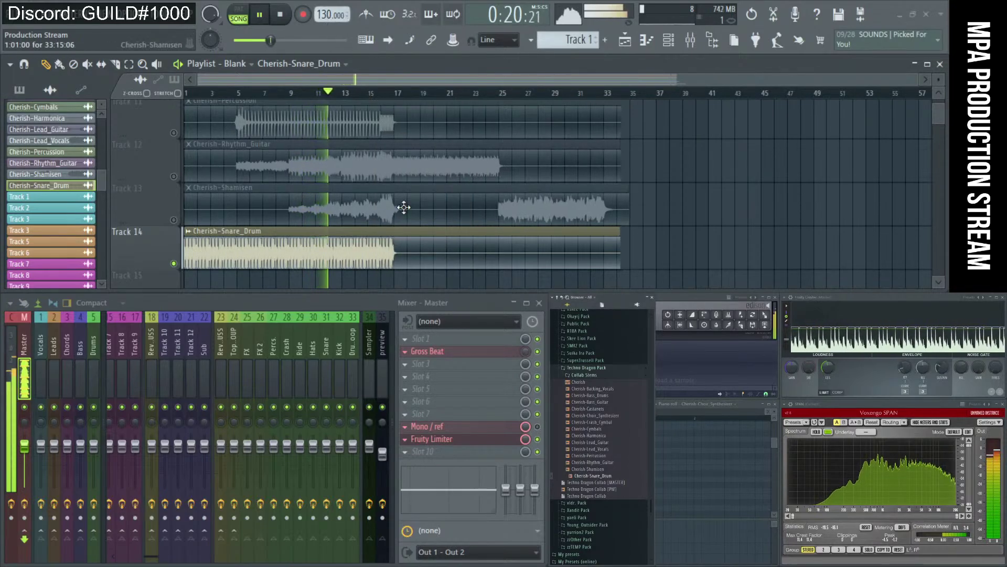
# Stop playback and check the snare clip's hits against the bar grid between about bars 6 and 12.
pyautogui.press('space')
pyautogui.scroll(8, 427, 232)
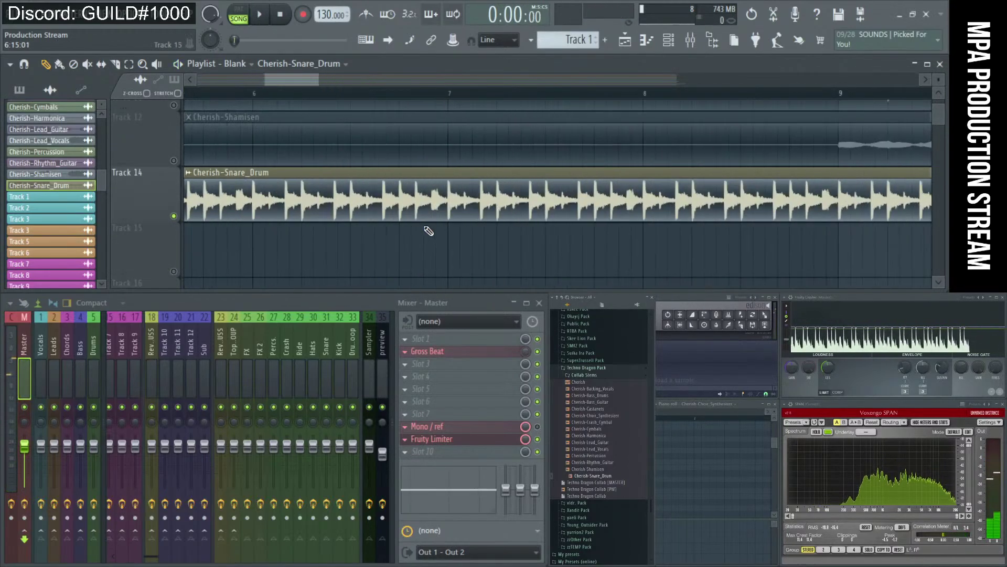
pyautogui.scroll(-4, 684, 236)
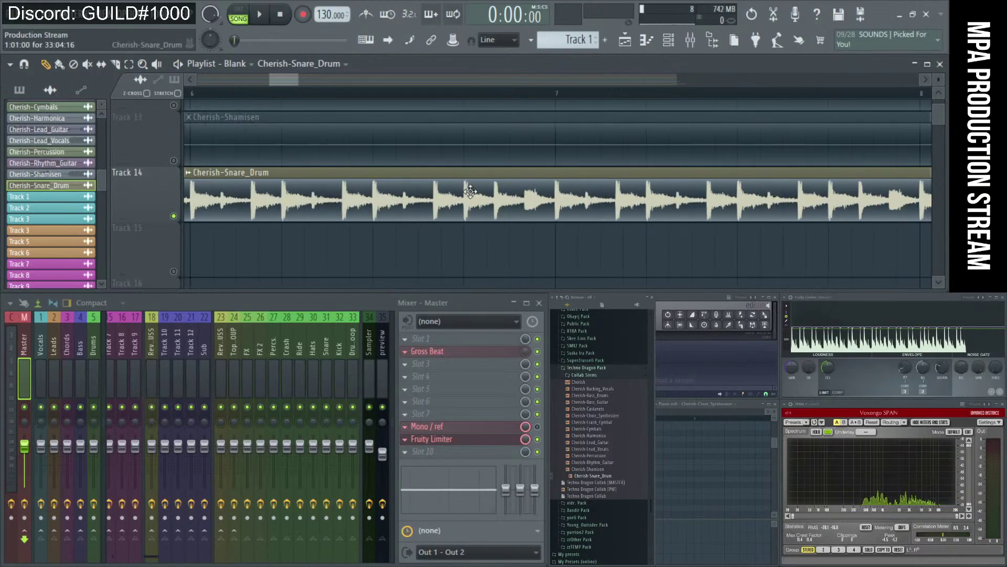
pyautogui.scroll(-6, 698, 235)
pyautogui.scroll(2, 681, 194)
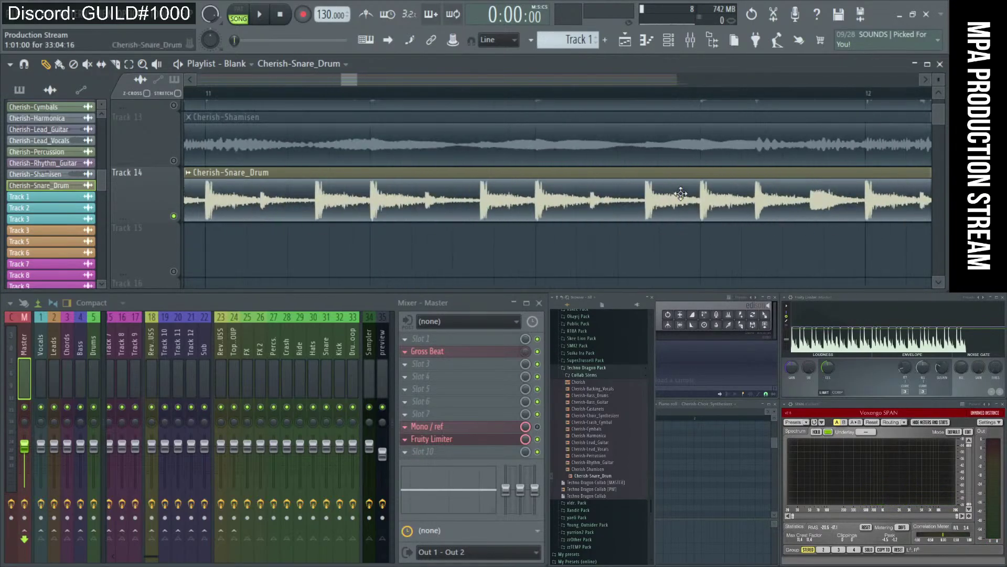
pyautogui.scroll(-10, 650, 191)
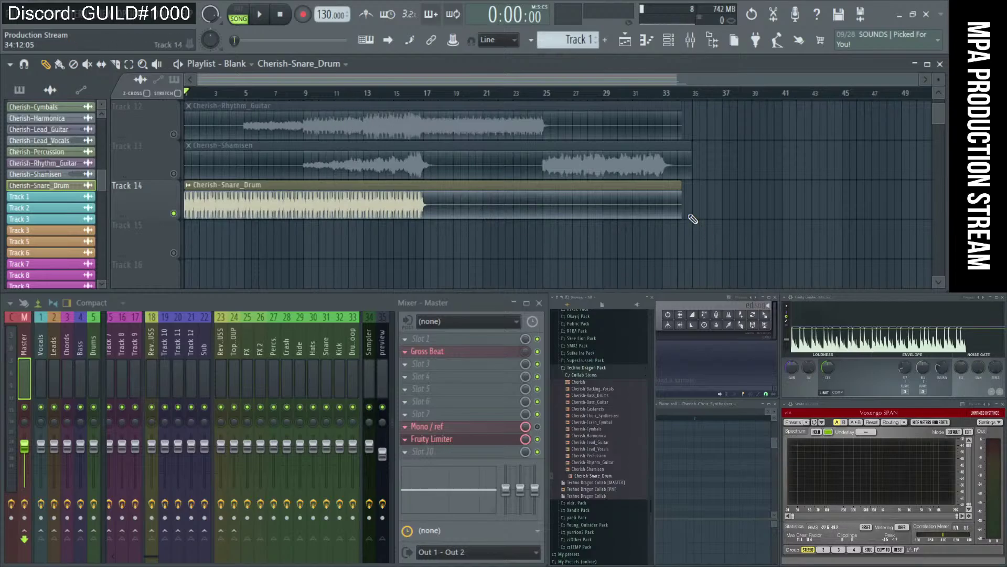
# Trim the Cherish-Snare_Drum clip on Track 14 by slicing it at bar 17 and deleting the tail.
pyautogui.moveTo(693, 219); pyautogui.dragTo(460, 220)
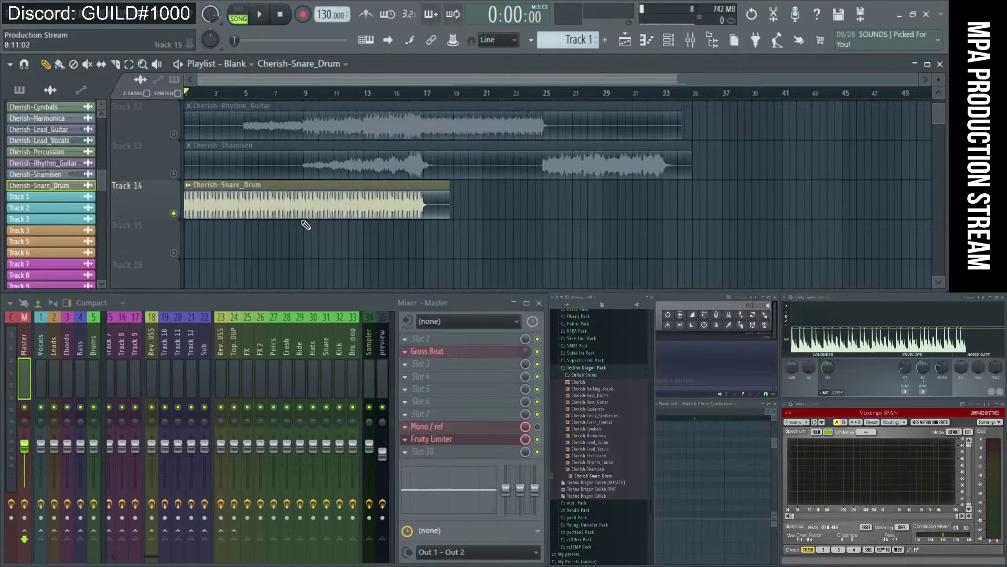
pyautogui.press('space')
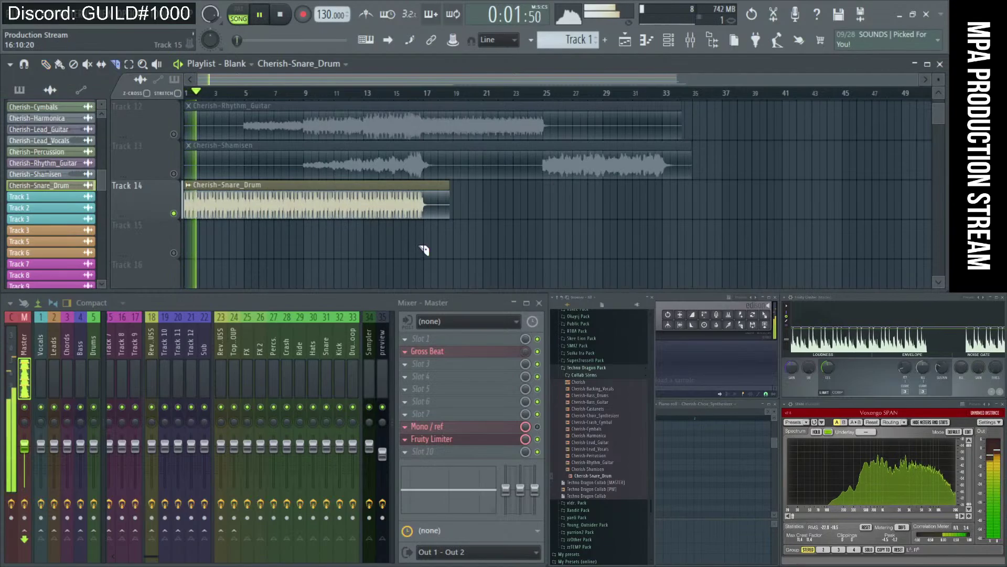
pyautogui.scroll(3, 431, 246)
pyautogui.scroll(4, 432, 245)
pyautogui.click(420, 210)
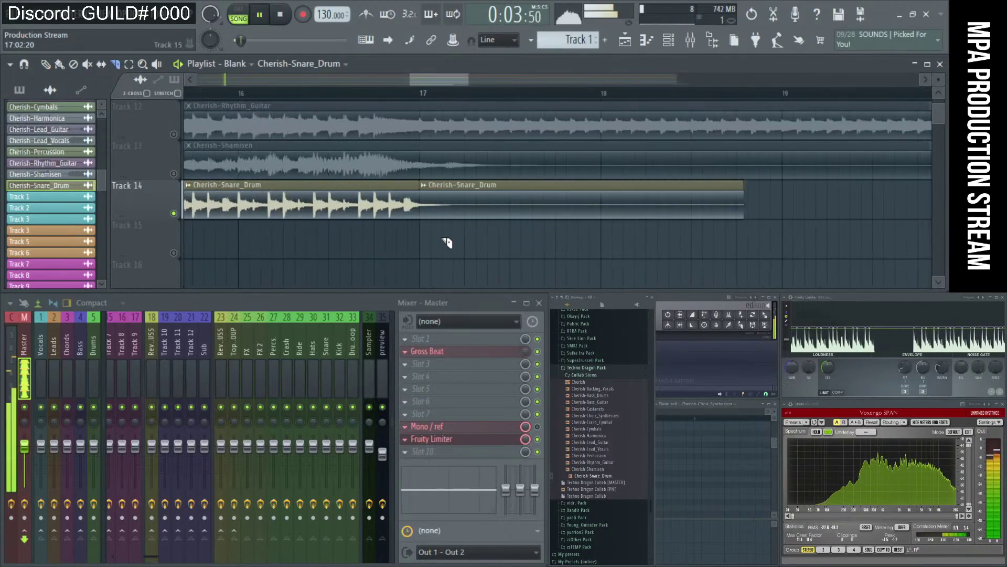
pyautogui.rightClick(451, 210)
pyautogui.scroll(3, 421, 219)
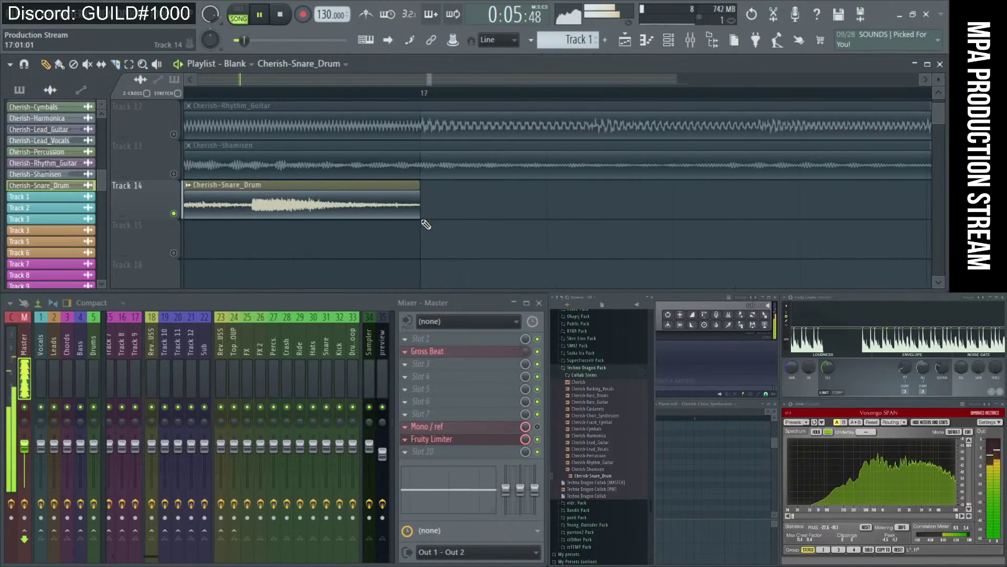
pyautogui.scroll(-6, 421, 220)
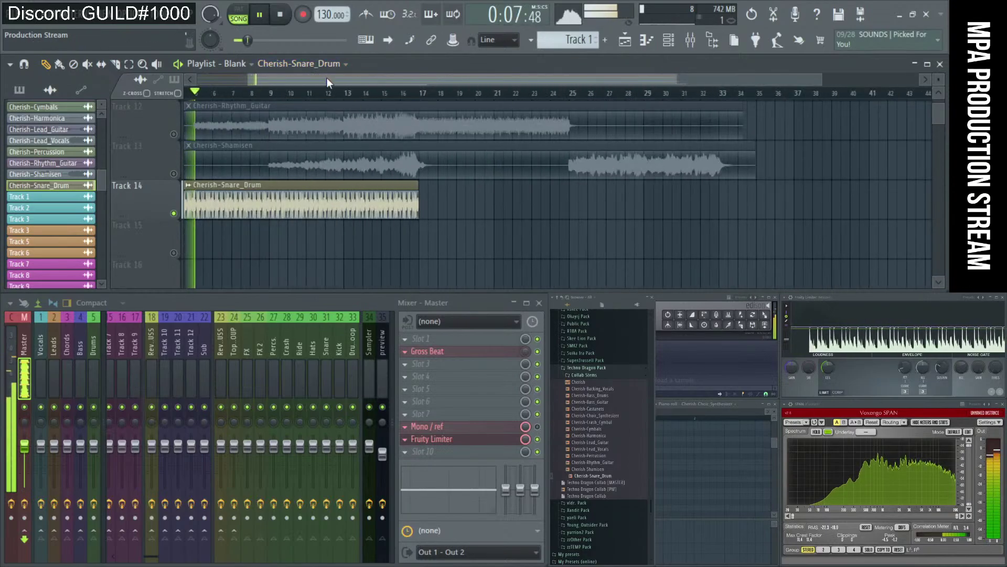
pyautogui.moveTo(326, 78); pyautogui.dragTo(242, 82)
pyautogui.press('space')
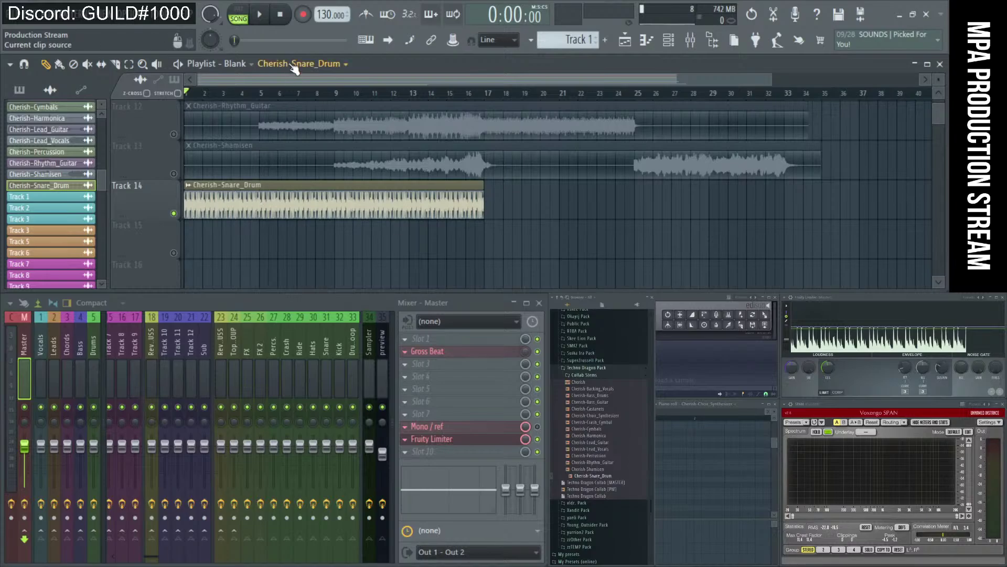
# Make the trimmed Cherish-Snare_Drum clip unique as a new sample and accept the confirmation.
pyautogui.moveTo(534, 260); pyautogui.dragTo(183, 139)
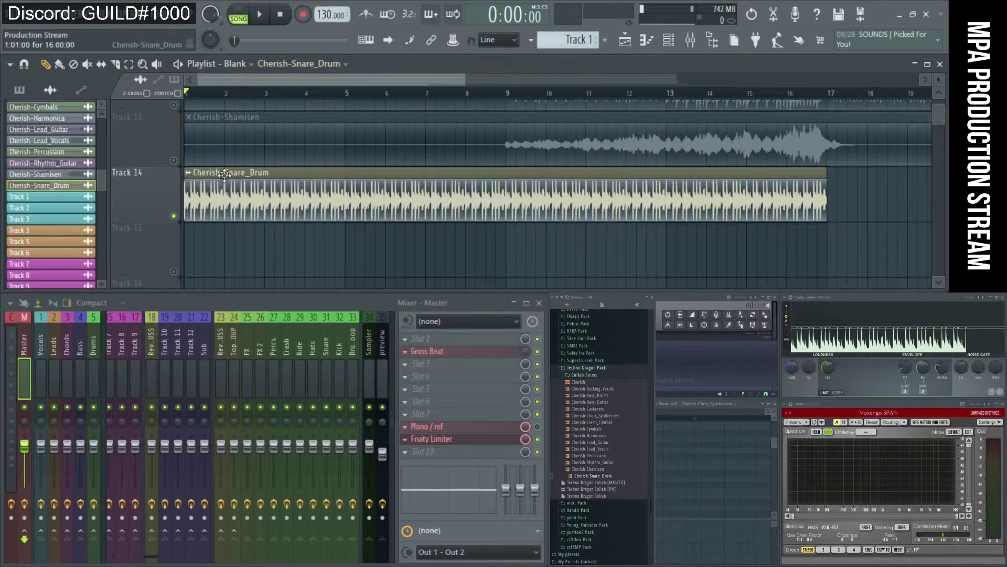
pyautogui.press('F2')
pyautogui.press('Return')
pyautogui.click(192, 176)
pyautogui.click(361, 202)
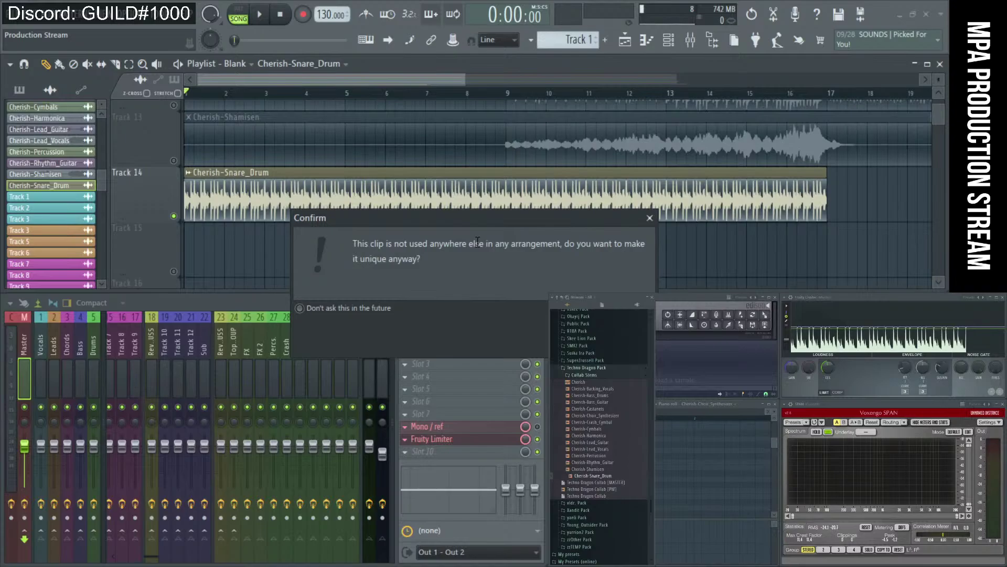
pyautogui.press('Return')
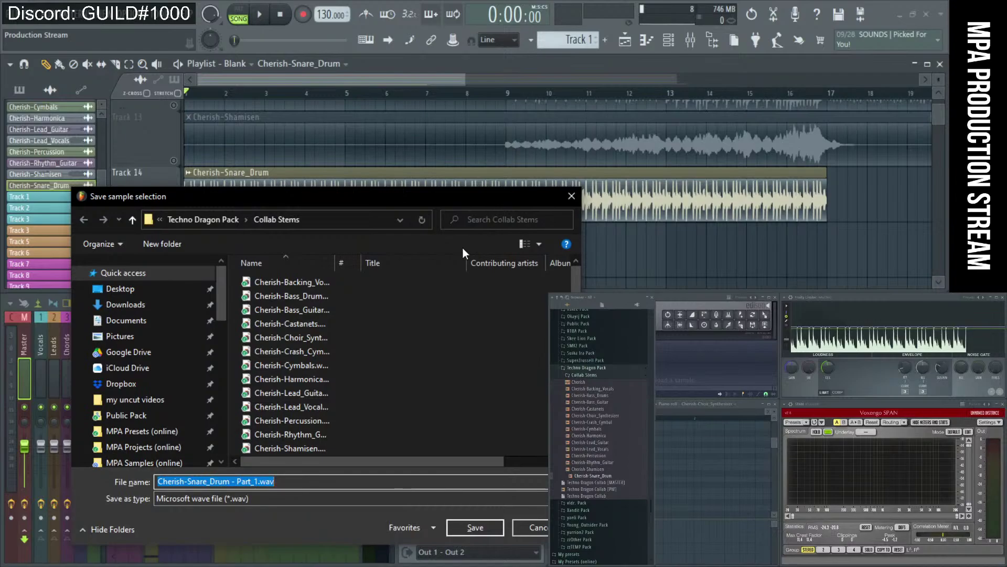
# Widen the save dialog's Name column and hide the #, Title, Contributing artists and Album columns.
pyautogui.moveTo(348, 196); pyautogui.dragTo(338, 143)
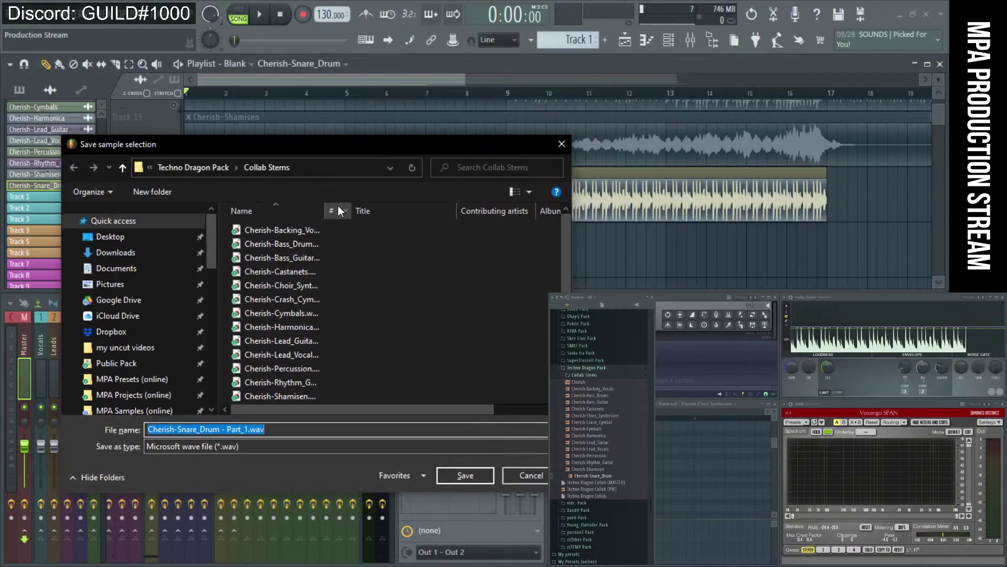
pyautogui.moveTo(324, 210); pyautogui.dragTo(393, 210)
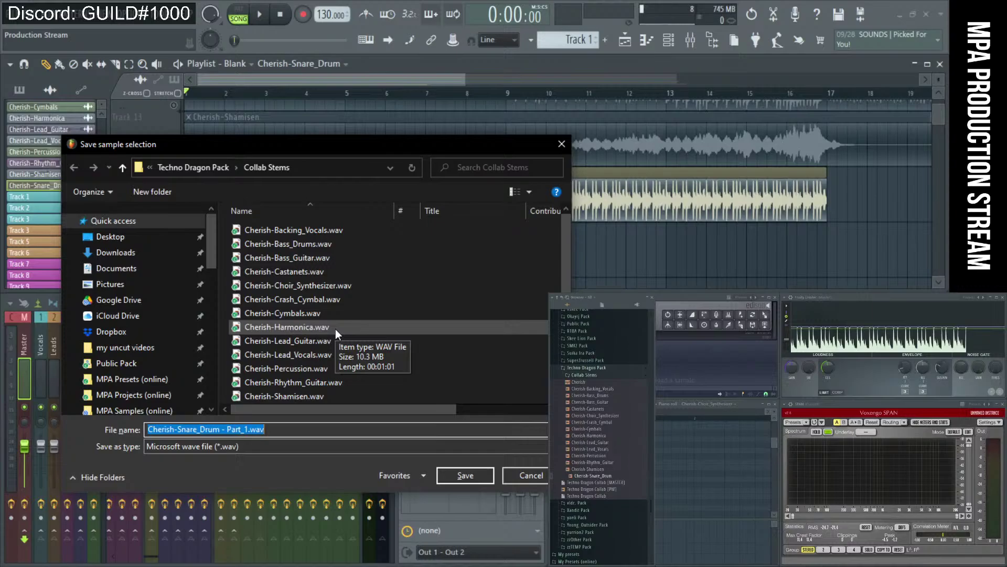
pyautogui.rightClick(339, 212)
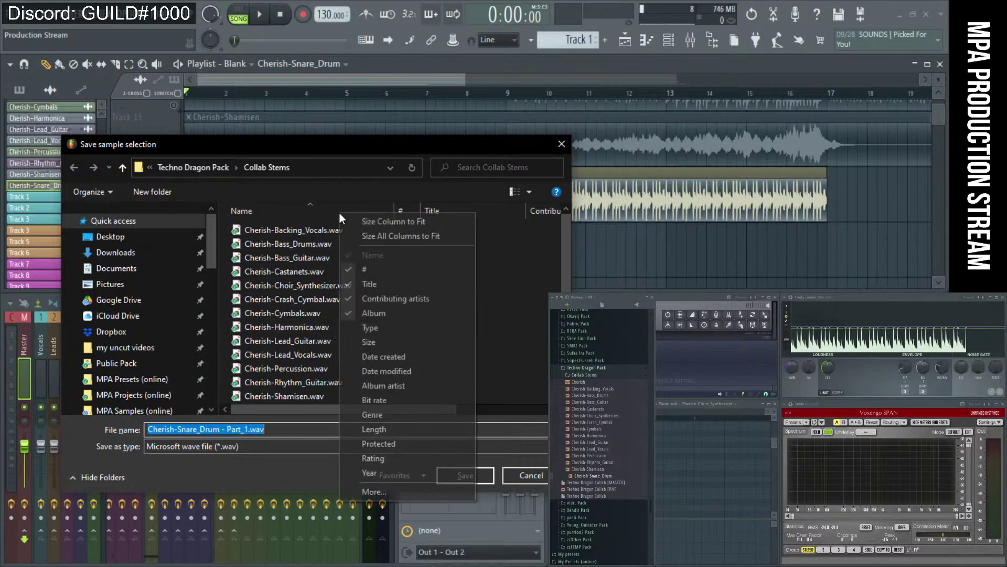
pyautogui.click(368, 269)
pyautogui.rightClick(344, 212)
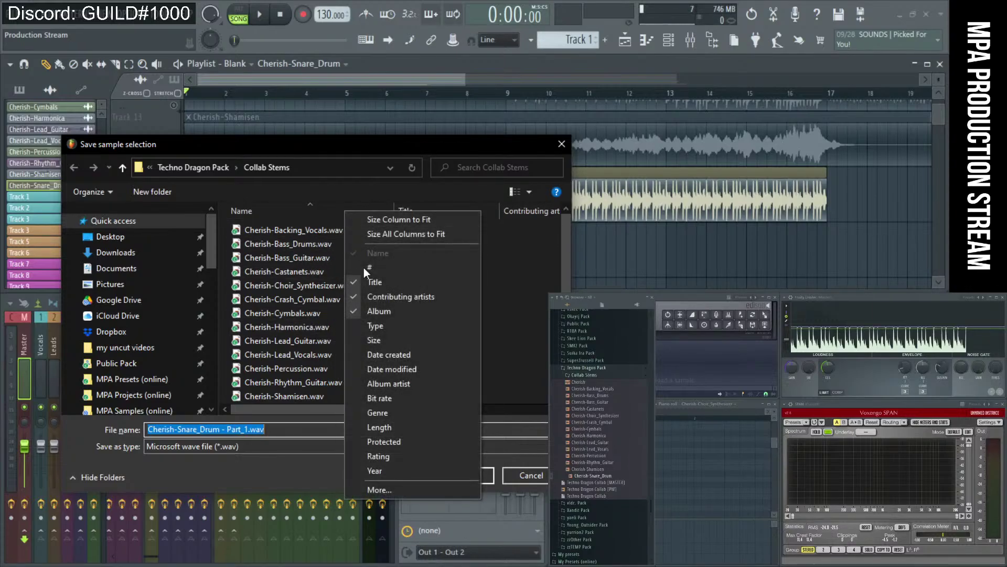
pyautogui.click(366, 281)
pyautogui.rightClick(334, 212)
pyautogui.click(378, 296)
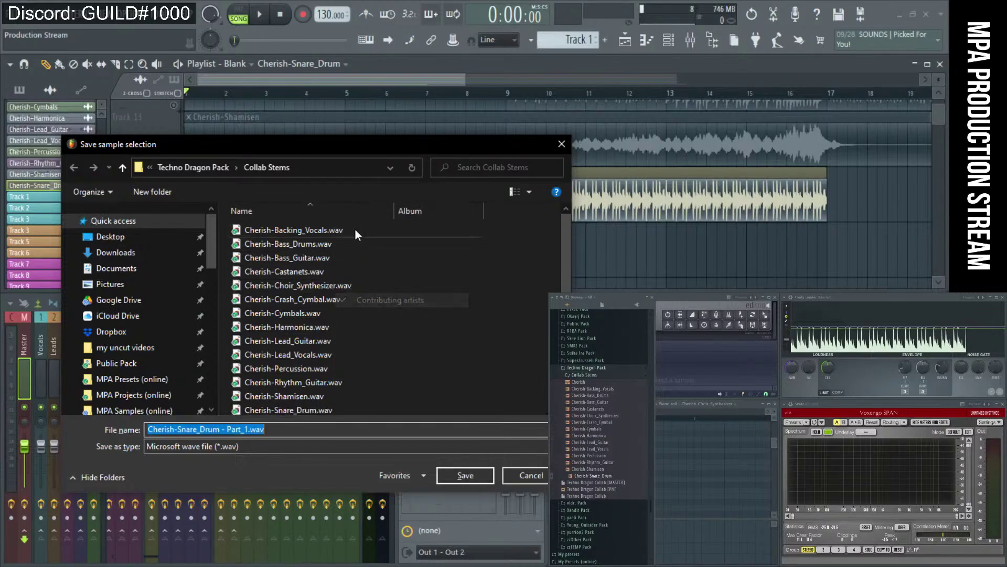
pyautogui.rightClick(353, 213)
pyautogui.click(382, 313)
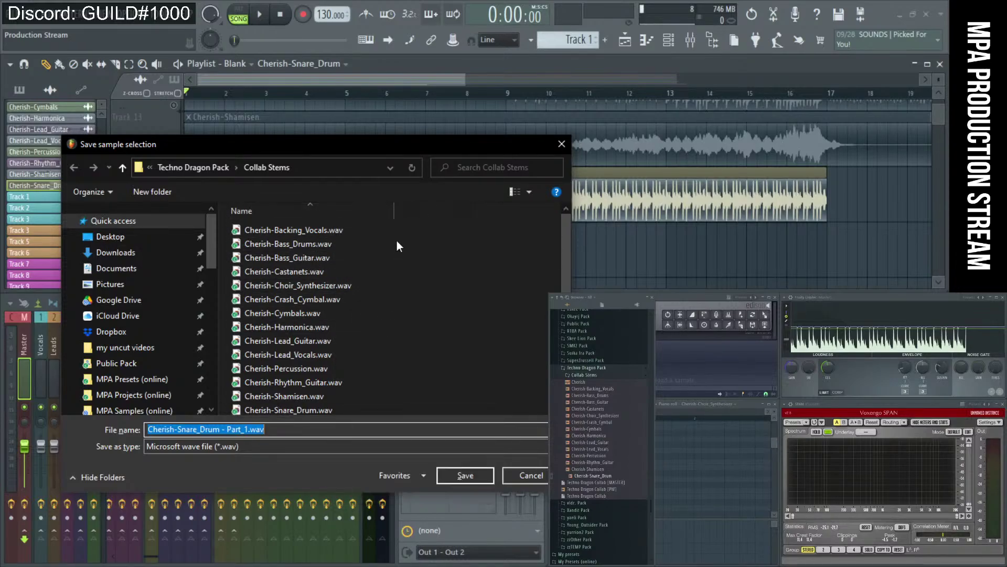
# Create a folder named Techno Dragon Pack inside the Public Pack folder from the save dialog.
pyautogui.click(124, 363)
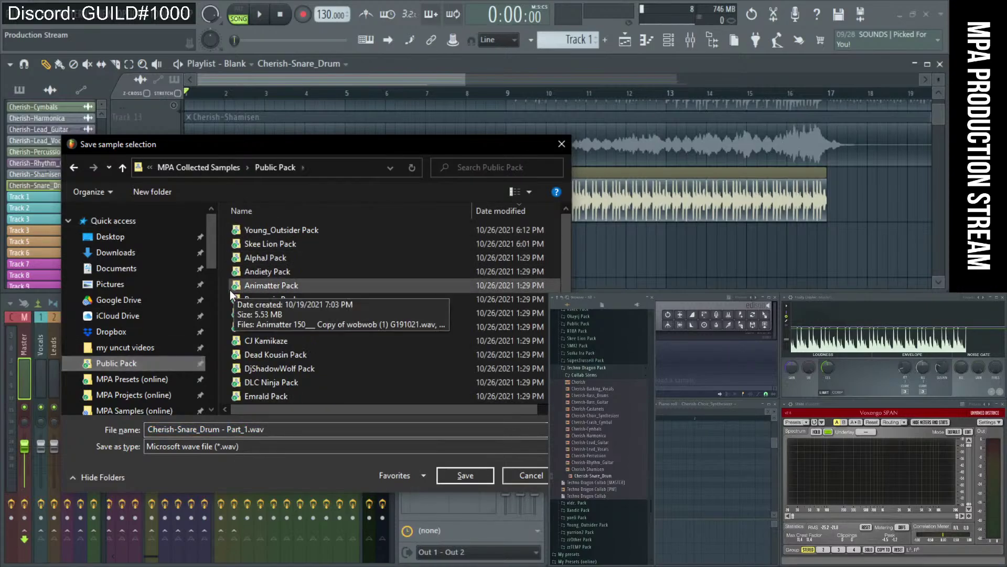
pyautogui.rightClick(225, 303)
pyautogui.moveTo(320, 457)
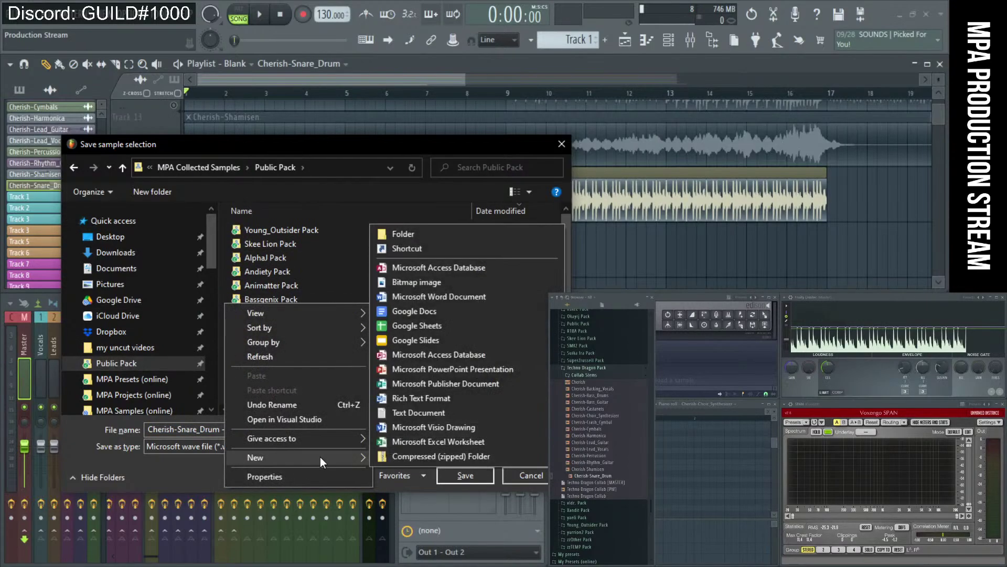
pyautogui.click(441, 233)
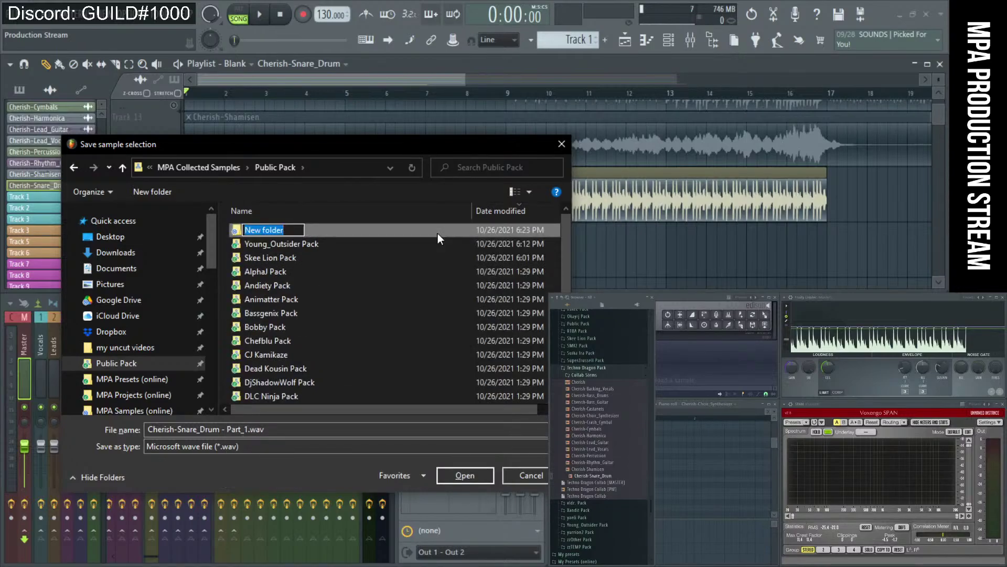
pyautogui.write('Techno')
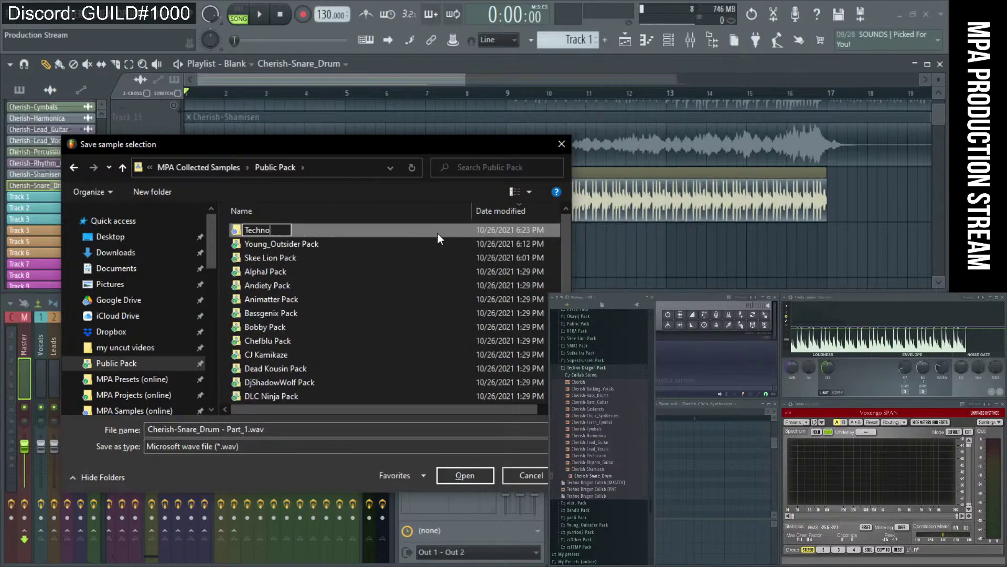
pyautogui.write(' Dragon')
pyautogui.press('Return')
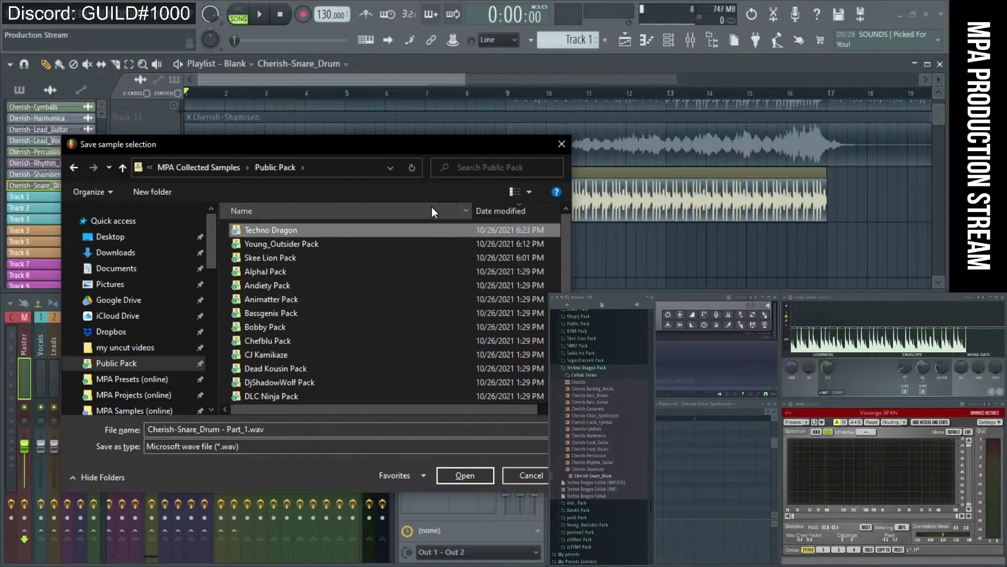
pyautogui.click(311, 232)
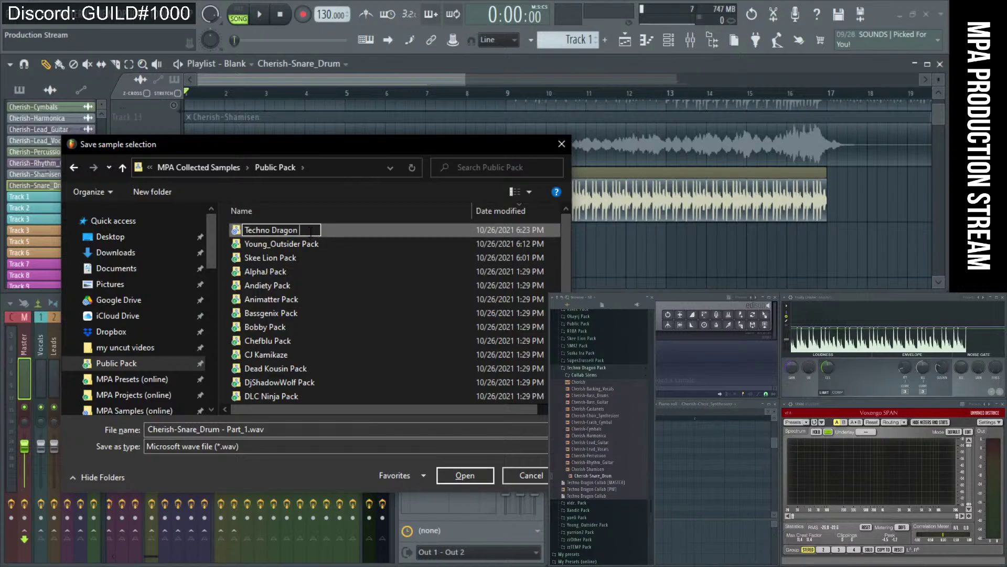
pyautogui.write('Pack')
pyautogui.press('Return')
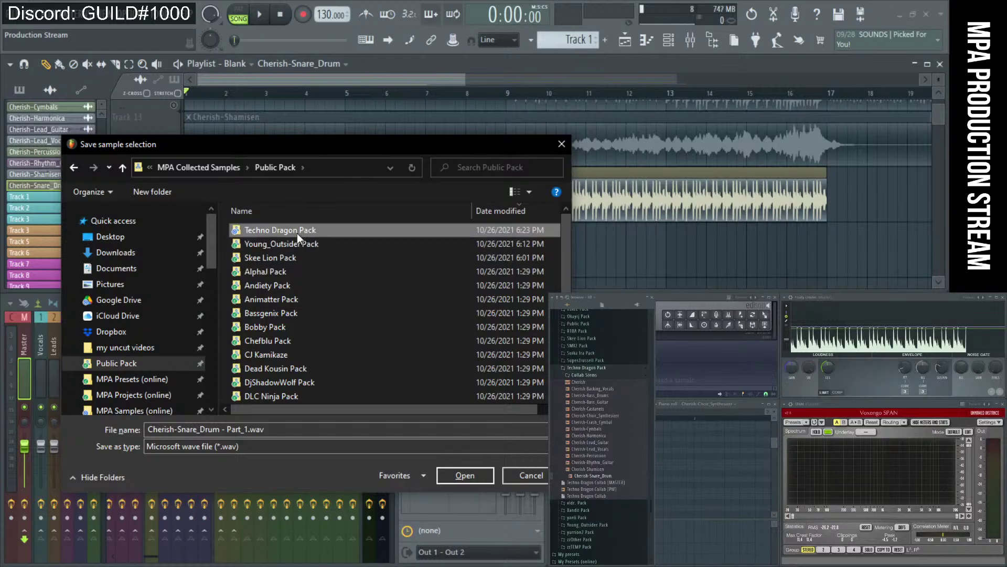
# Save the sample in the Techno Dragon Pack folder as "Techno Dragon 130bpm Drum Beat G262121".
pyautogui.doubleClick(297, 233)
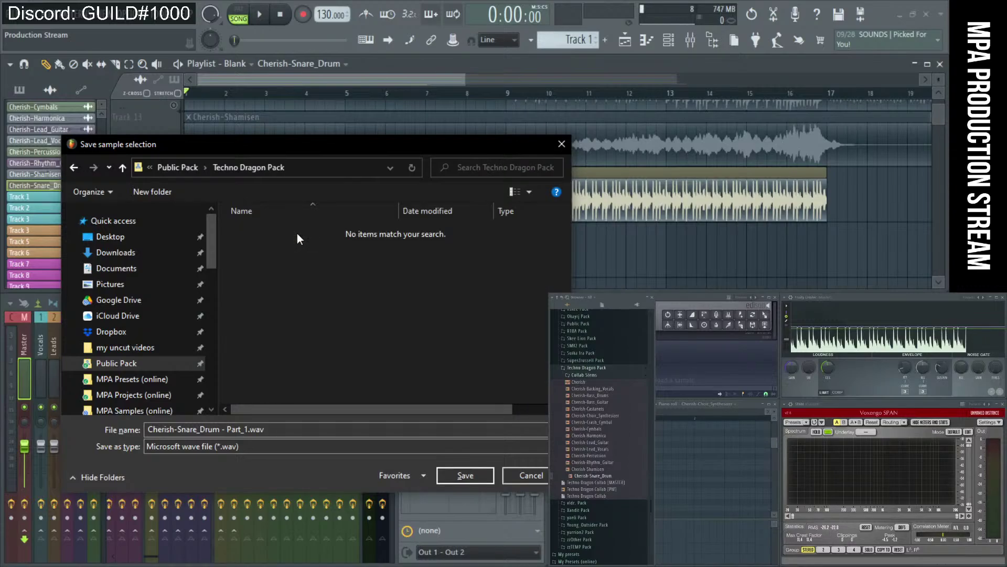
pyautogui.click(273, 431)
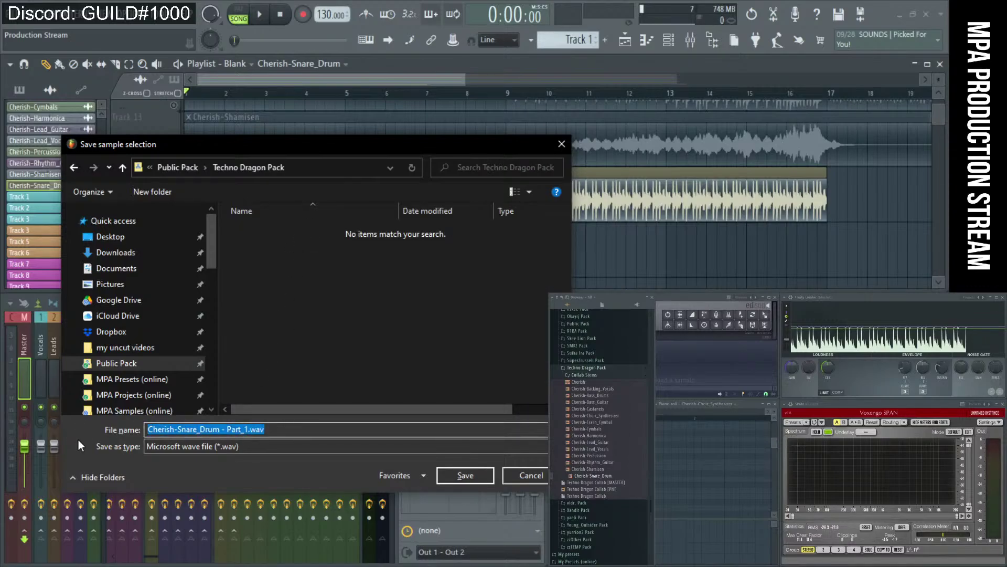
pyautogui.write('Te')
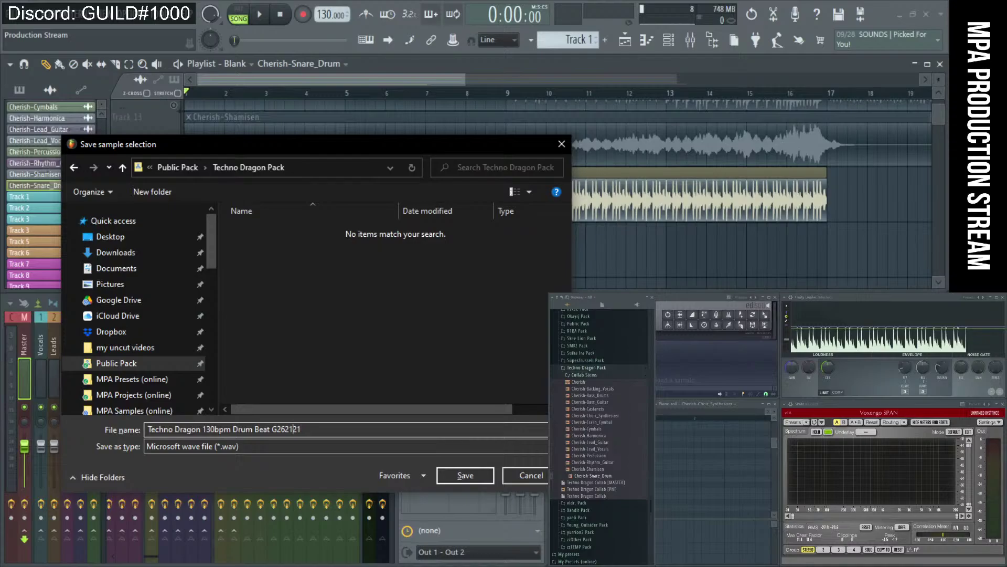
pyautogui.press('Return')
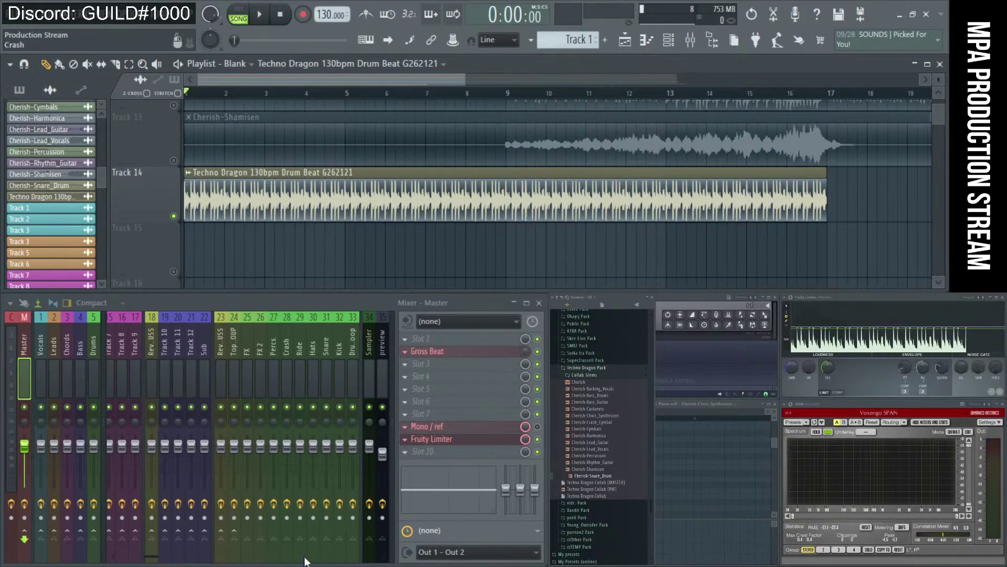
# Switch to File Explorer and check the file naming used in the Skee Lion Pack folder.
pyautogui.click(336, 514)
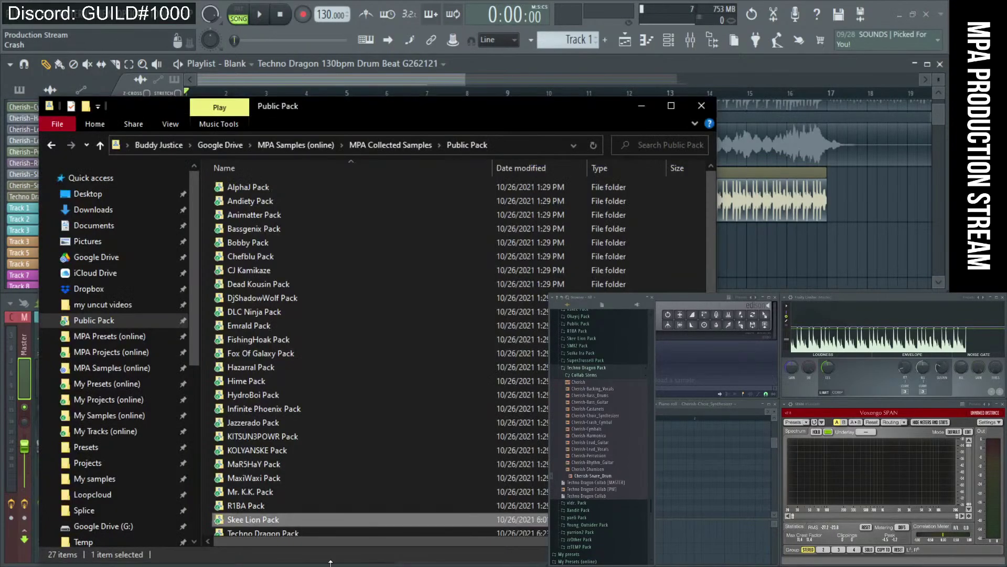
pyautogui.scroll(-1, 273, 315)
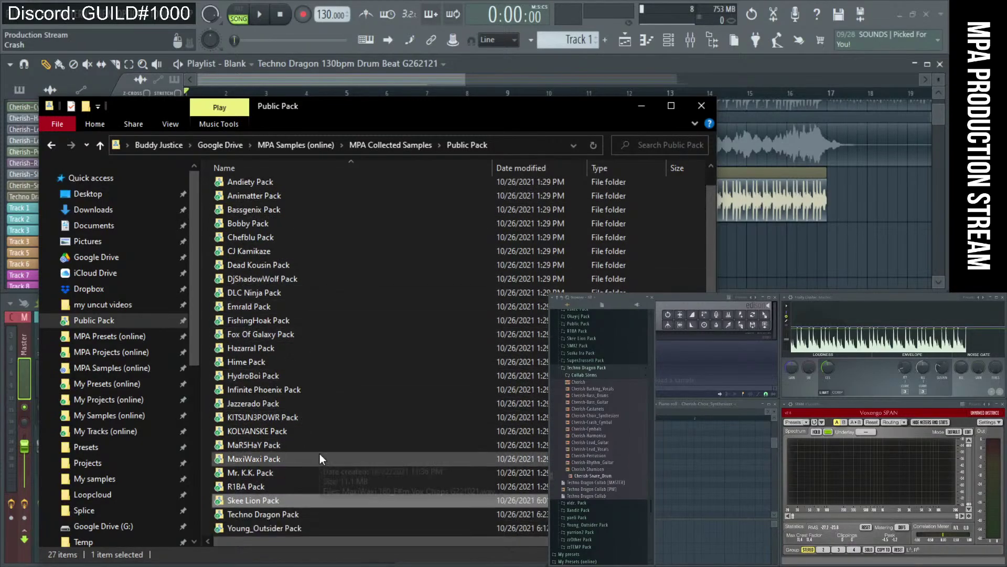
pyautogui.doubleClick(293, 499)
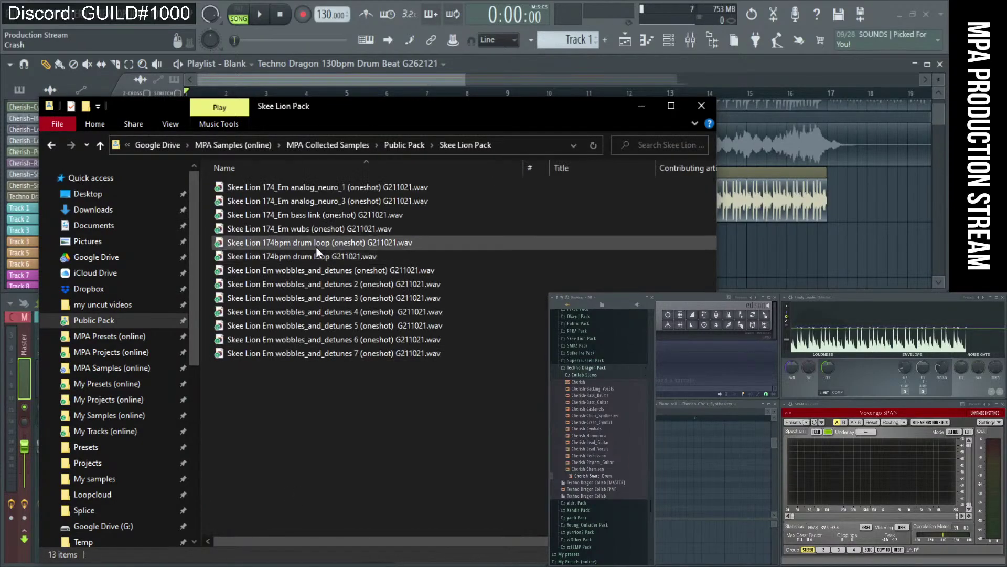
pyautogui.click(99, 145)
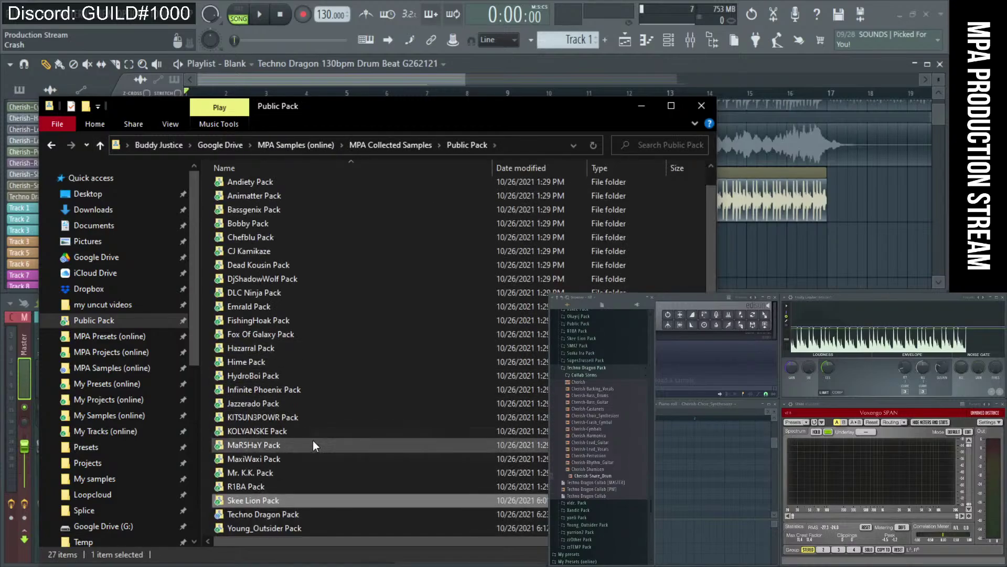
# Rename the drum beat file in the Techno Dragon Pack folder to "Techno Dragon 130bpm Drum Beat G261021.wav" and close File Explorer.
pyautogui.click(290, 527)
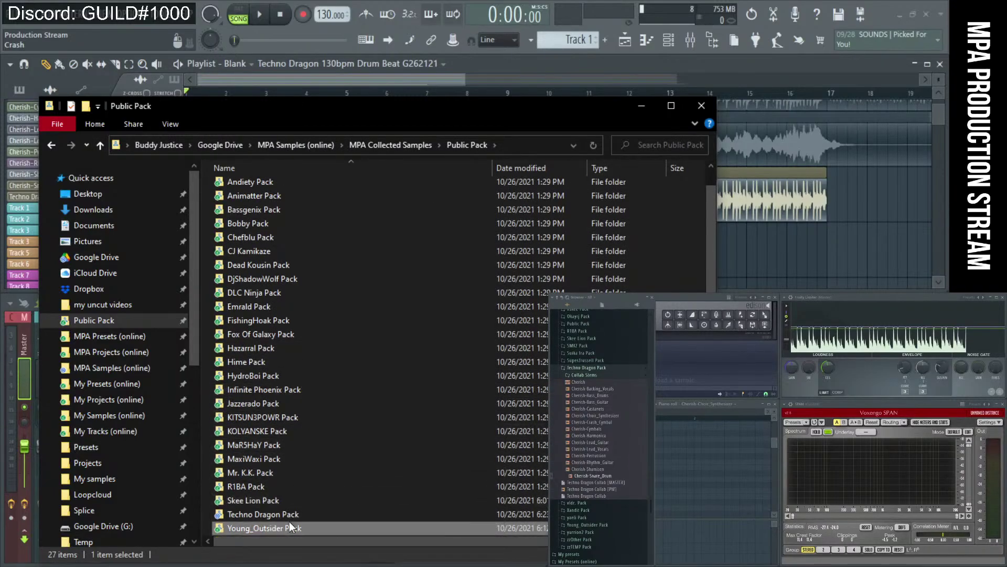
pyautogui.moveTo(289, 522); pyautogui.dragTo(282, 512)
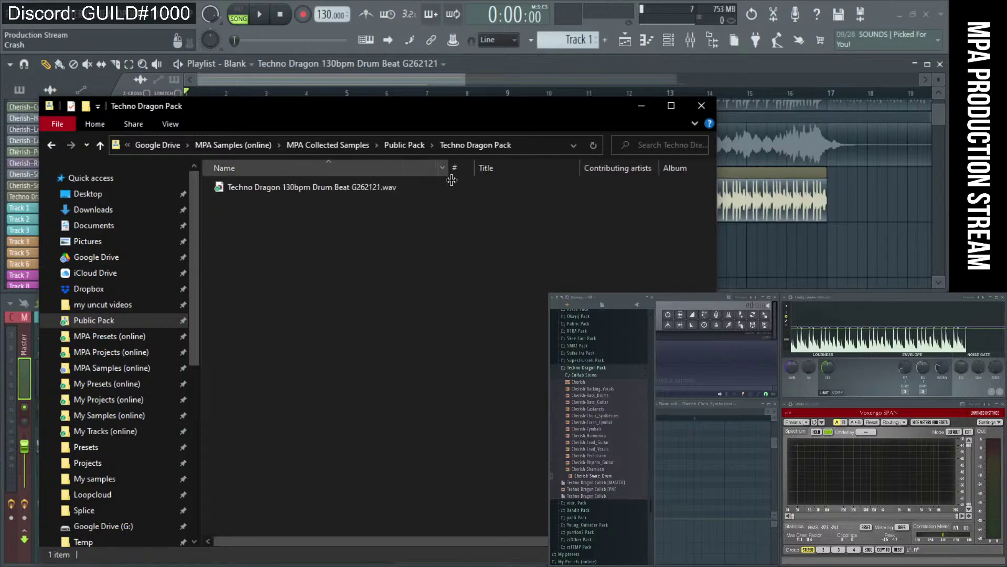
pyautogui.click(366, 187)
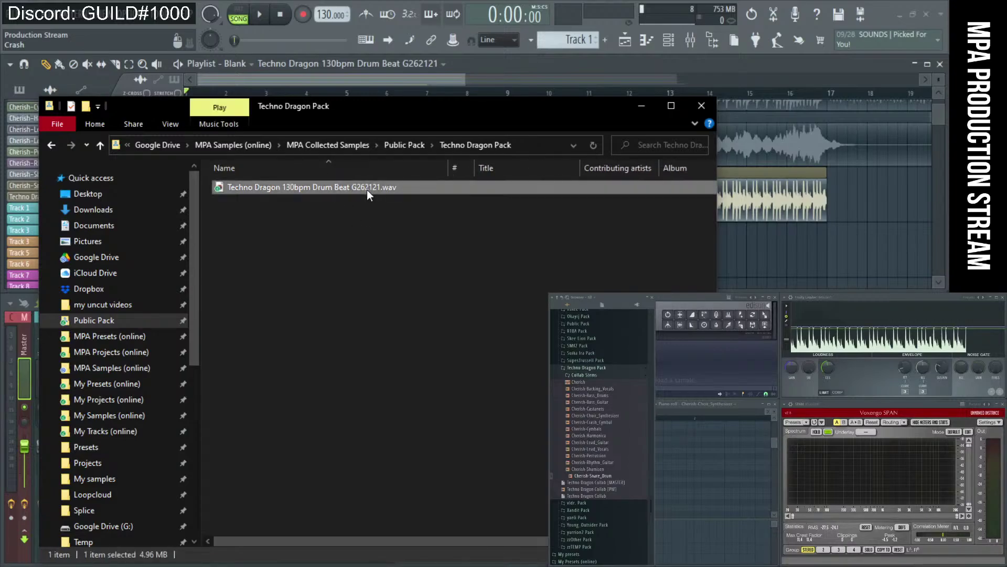
pyautogui.click(367, 187)
pyautogui.click(377, 187)
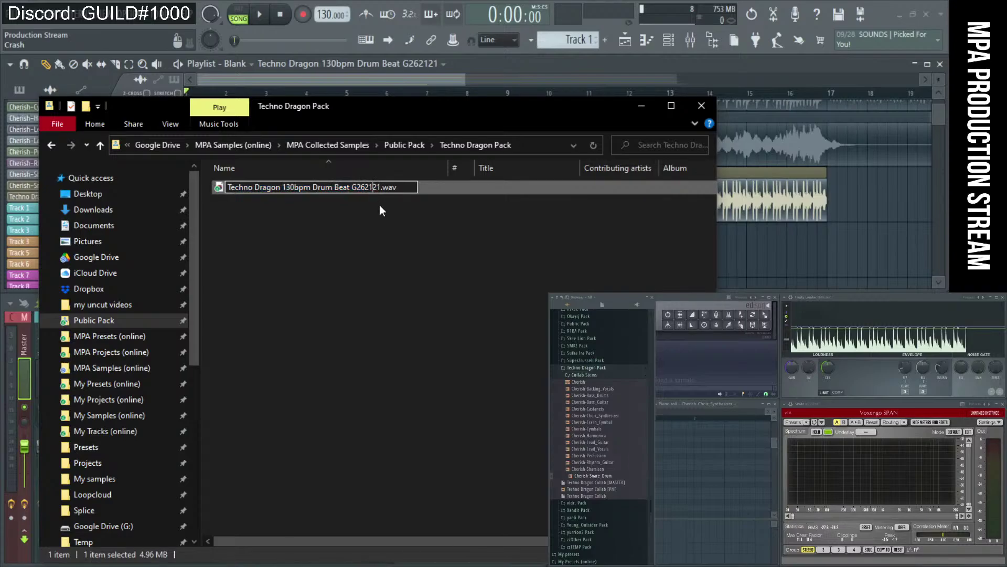
pyautogui.press('BackSpace')
pyautogui.press('BackSpace')
pyautogui.write('10')
pyautogui.press('Return')
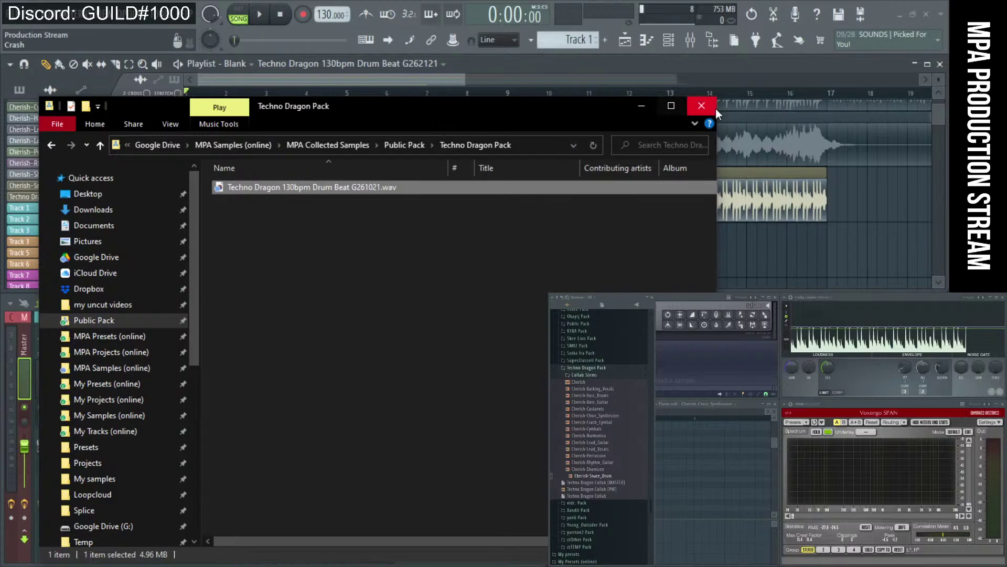
pyautogui.click(702, 106)
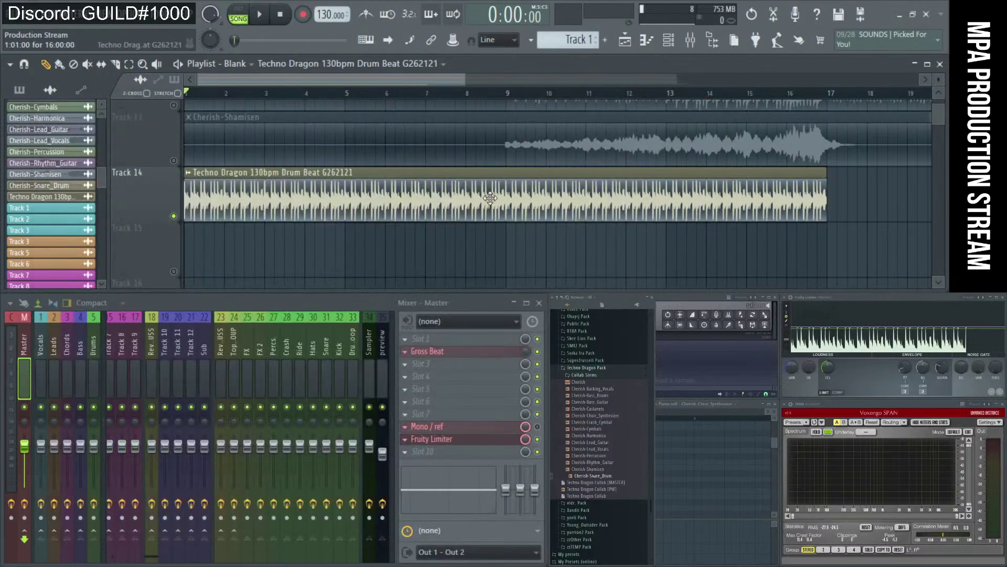
# Mute Track 14 with the drum beat and unmute Track 13 with the Cherish-Shamisen clip.
pyautogui.scroll(-5, 527, 198)
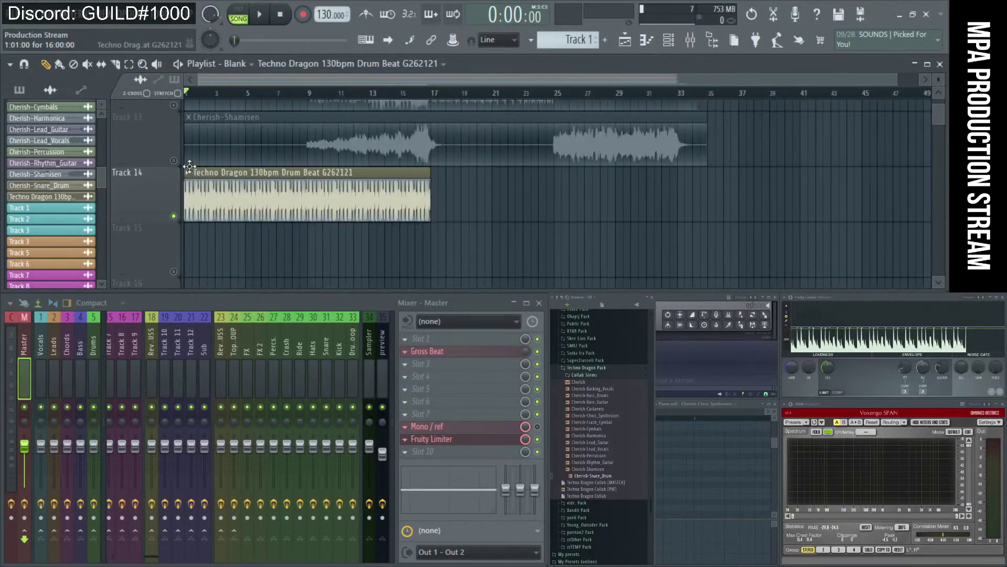
pyautogui.click(174, 216)
pyautogui.click(174, 161)
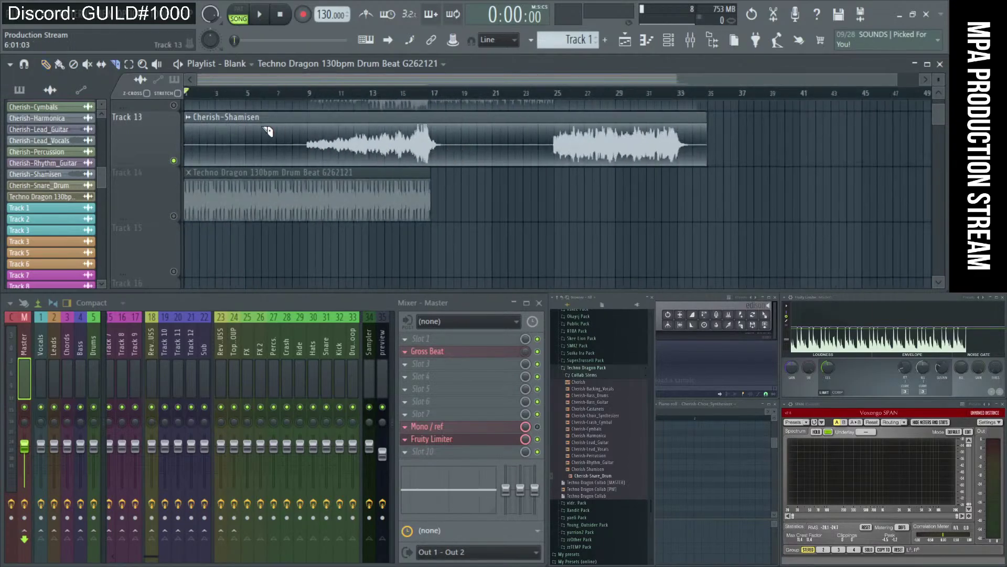
# Cut away the silent part of the Cherish-Shamisen clip before bar 9 and move the remaining clip to bar 1.
pyautogui.scroll(10, 362, 150)
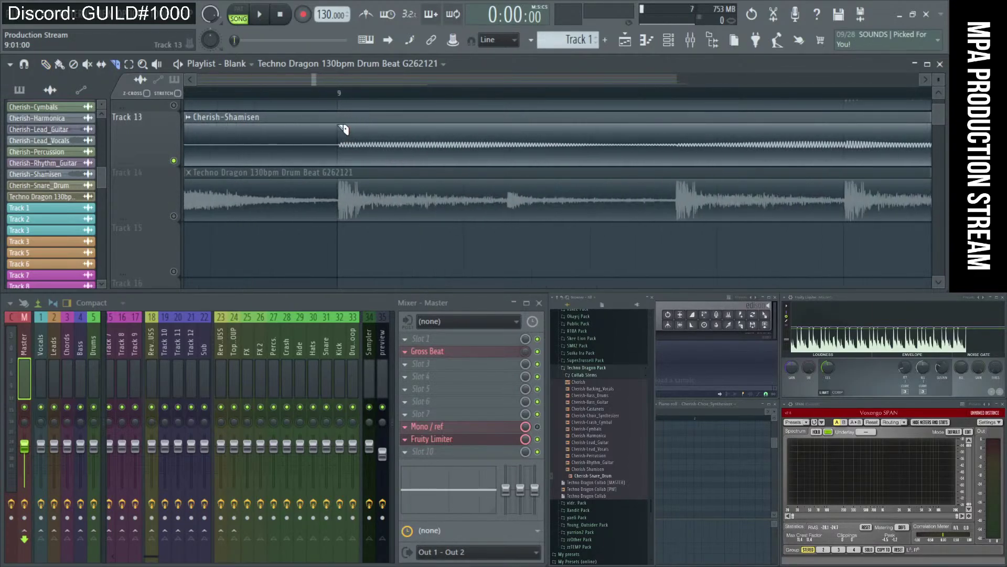
pyautogui.moveTo(344, 128); pyautogui.dragTo(345, 158)
pyautogui.scroll(-8, 345, 158)
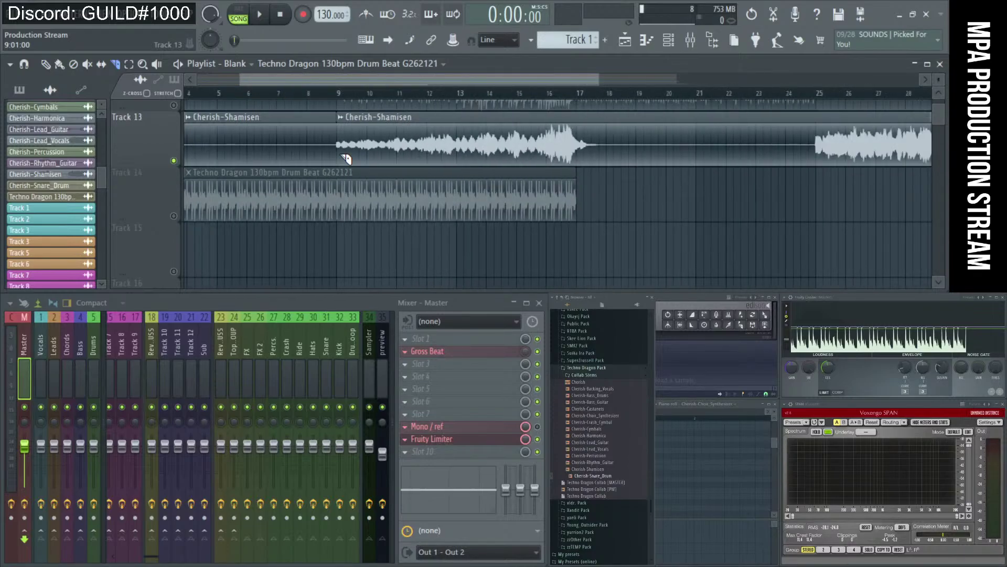
pyautogui.rightClick(299, 142)
pyautogui.scroll(-3, 337, 141)
pyautogui.moveTo(432, 141); pyautogui.dragTo(278, 140)
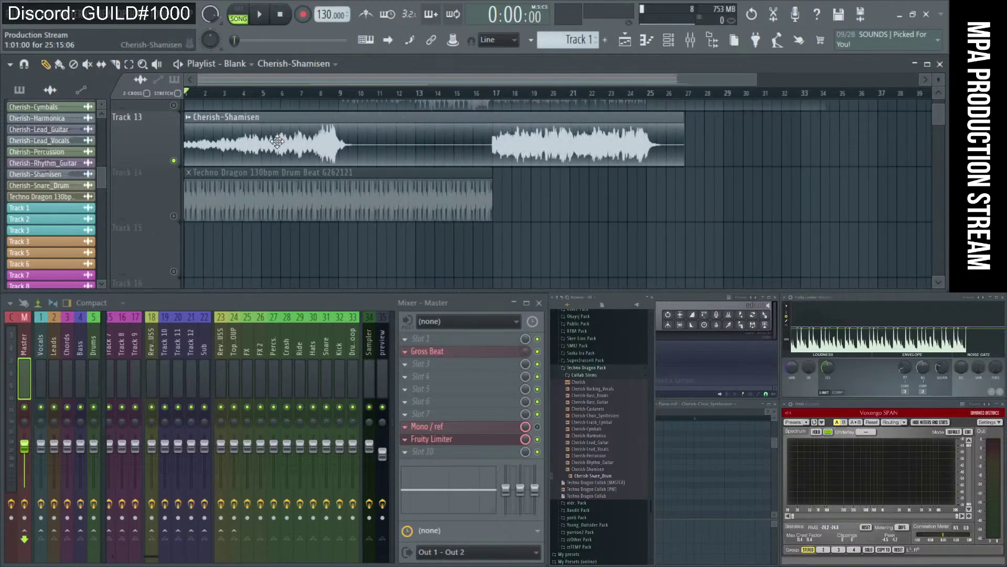
# Slice the Cherish-Shamisen clip at bar 9 and delete everything after the cut.
pyautogui.scroll(8, 371, 142)
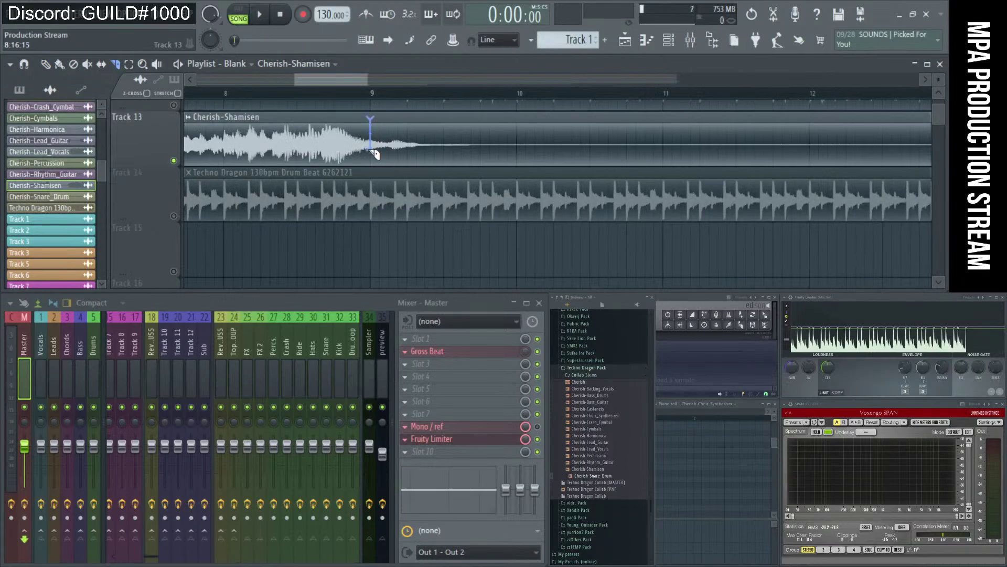
pyautogui.moveTo(373, 154); pyautogui.dragTo(375, 159)
pyautogui.scroll(-7, 374, 160)
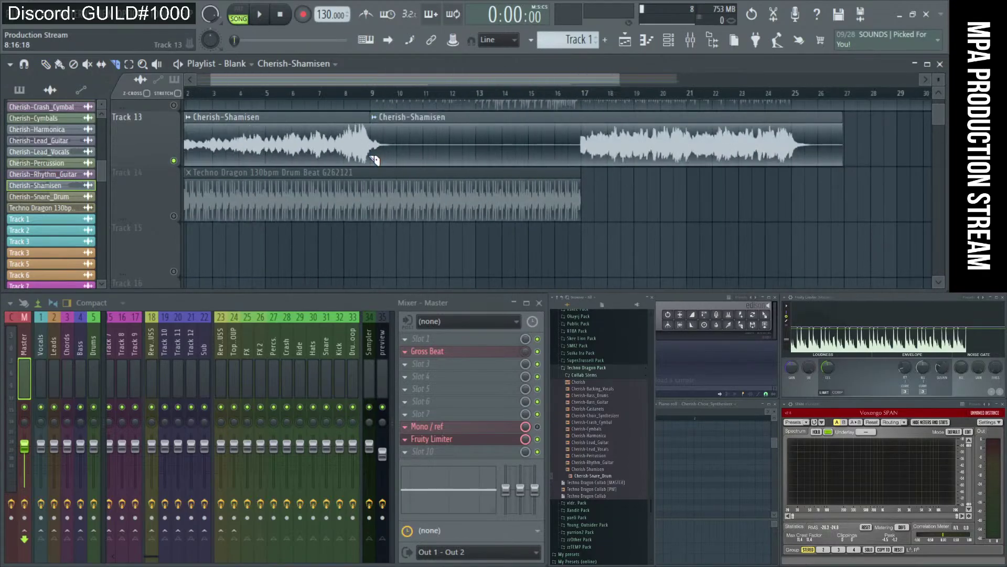
pyautogui.rightClick(425, 144)
# Examine the end of the trimmed Cherish-Shamisen waveform around bar 9 and place the playhead at bar 8.
pyautogui.scroll(5, 414, 166)
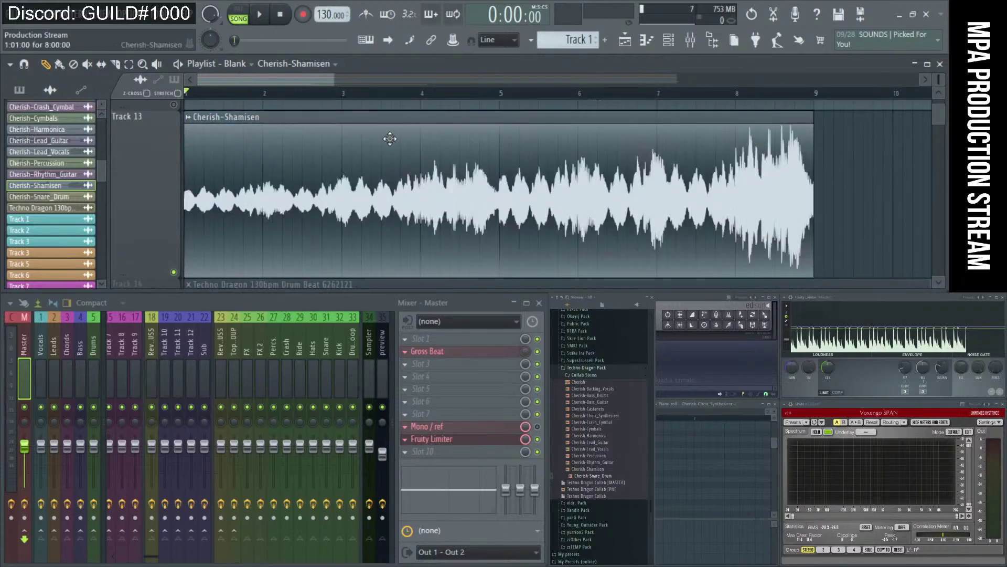
pyautogui.scroll(-1, 409, 184)
pyautogui.scroll(1, 409, 184)
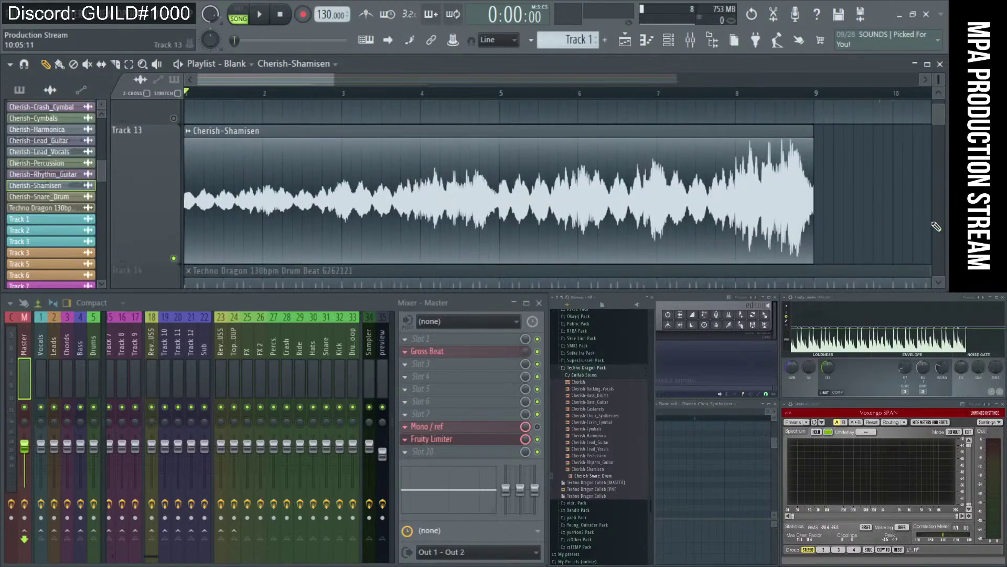
pyautogui.scroll(-2, 708, 200)
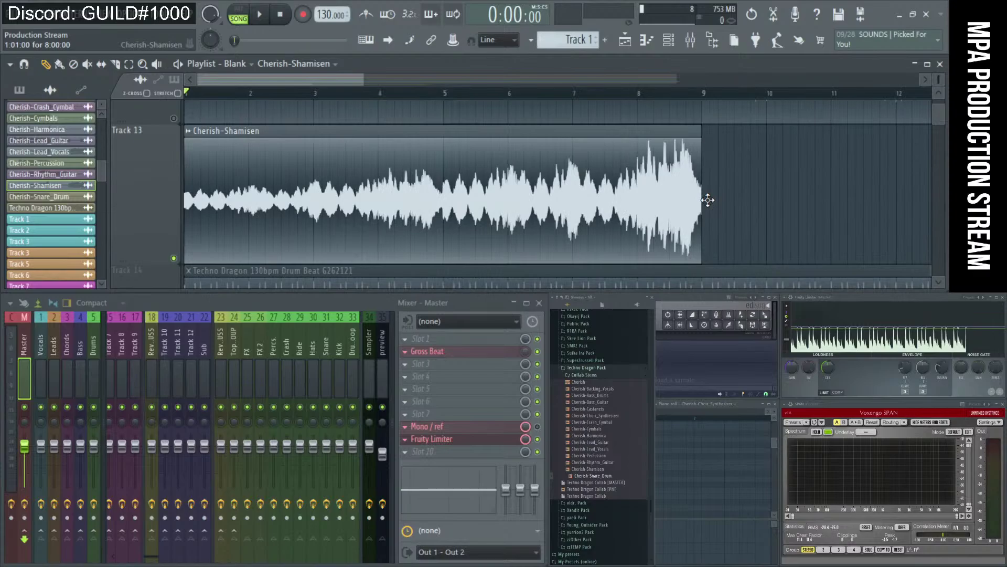
pyautogui.scroll(-2, 708, 200)
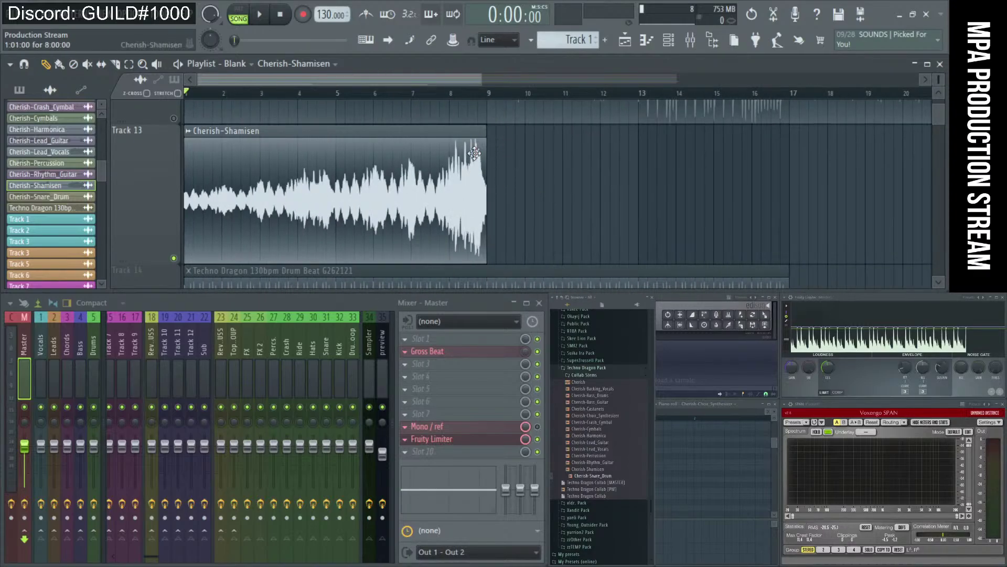
pyautogui.scroll(-2, 460, 180)
pyautogui.moveTo(400, 157); pyautogui.dragTo(58, 194)
pyautogui.scroll(6, 729, 200)
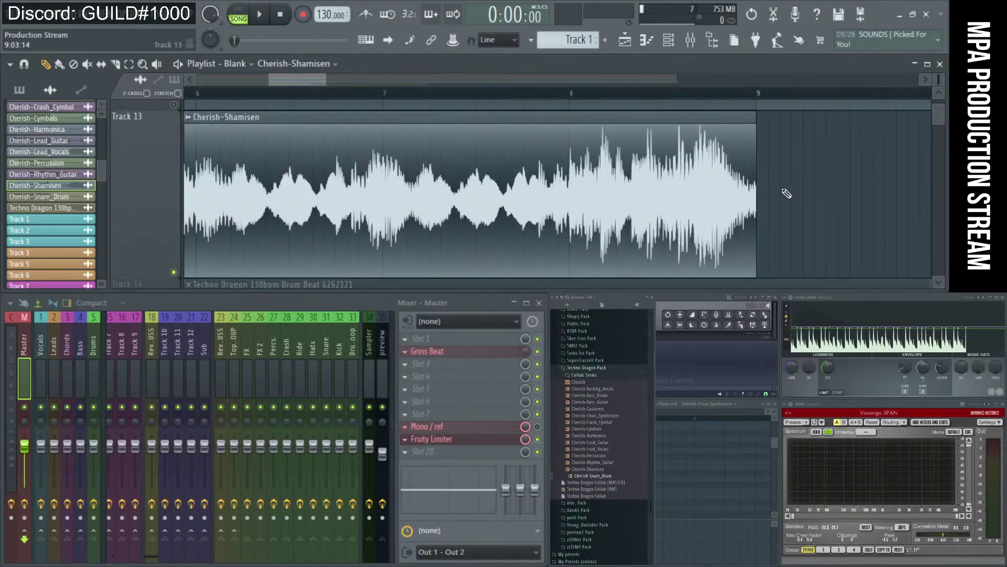
pyautogui.scroll(-6, 730, 213)
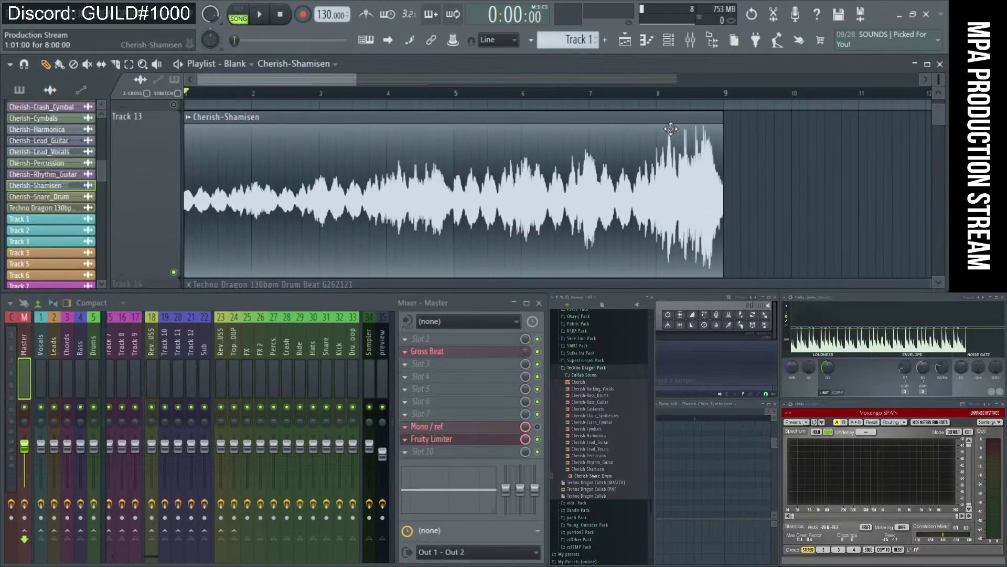
pyautogui.click(657, 94)
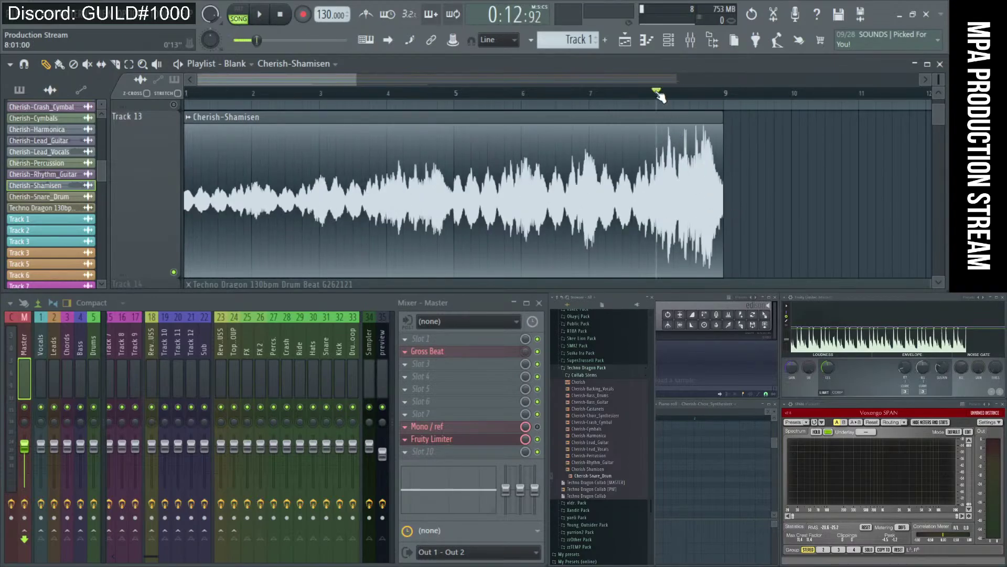
# Set bars 1 to 9 over the trimmed Cherish-Shamisen clip as the loop range and play it back.
pyautogui.click(726, 94)
pyautogui.click(187, 94)
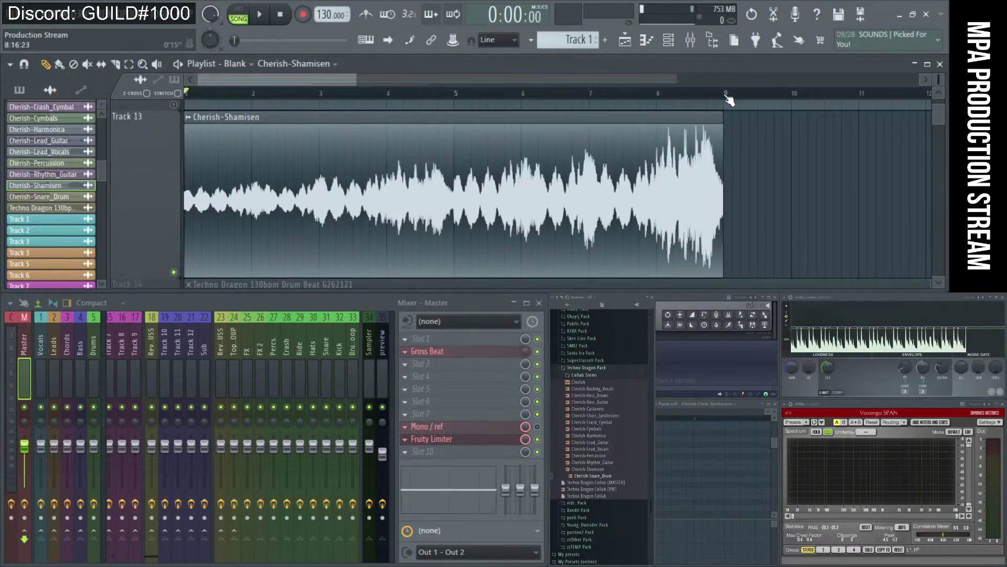
pyautogui.moveTo(724, 128); pyautogui.dragTo(210, 128)
pyautogui.click(438, 126)
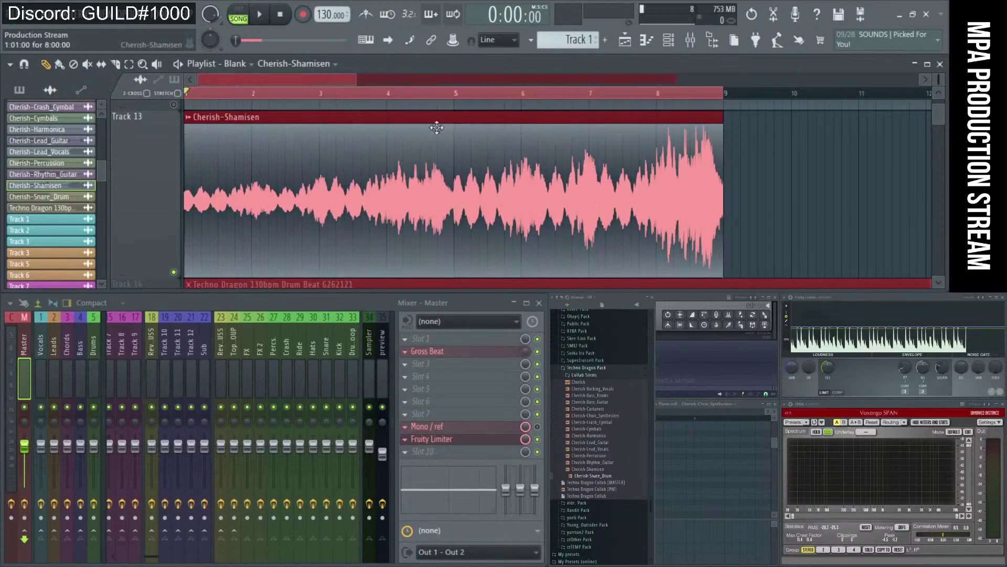
pyautogui.click(596, 93)
pyautogui.press('space')
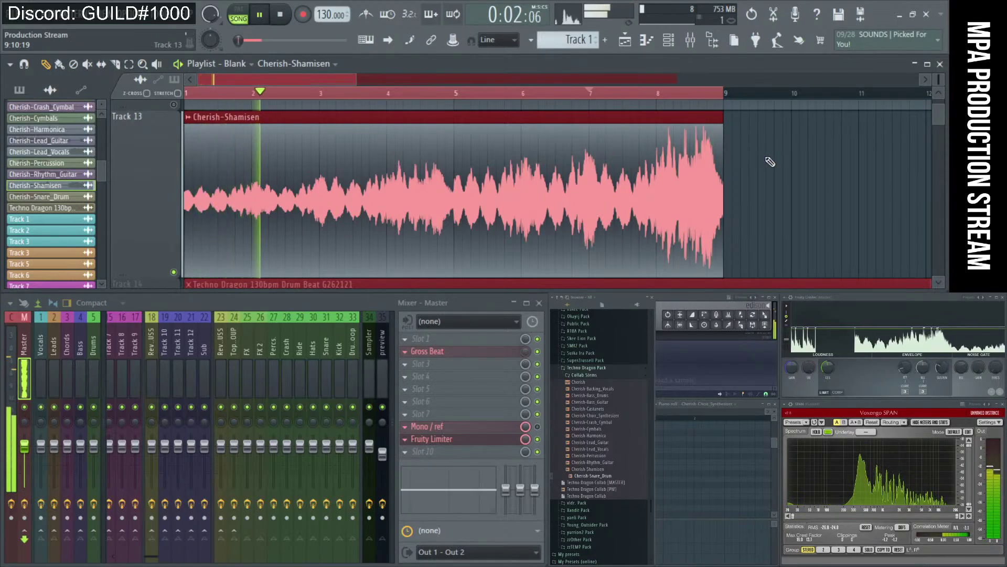
# Place the playhead at bar 5, set the channel rack's display filter to All, and open the FL Keys piano.
pyautogui.scroll(-2, 761, 167)
pyautogui.scroll(-1, 758, 169)
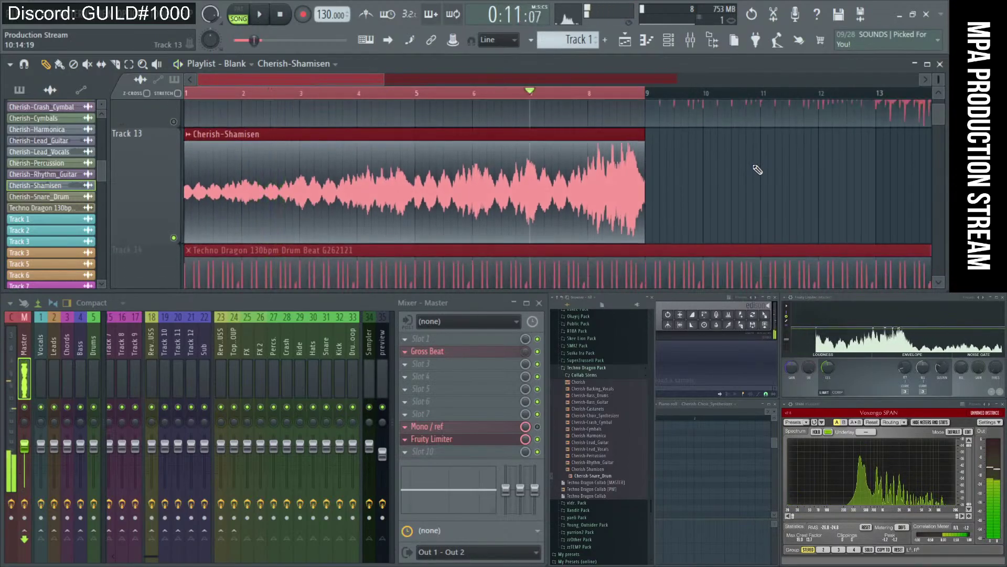
pyautogui.scroll(-3, 758, 169)
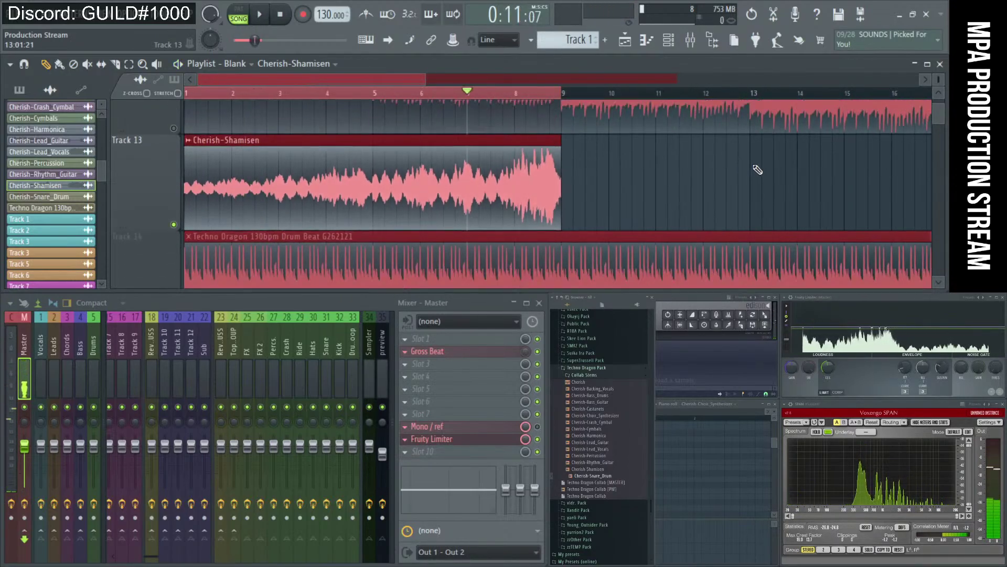
pyautogui.scroll(-1, 634, 165)
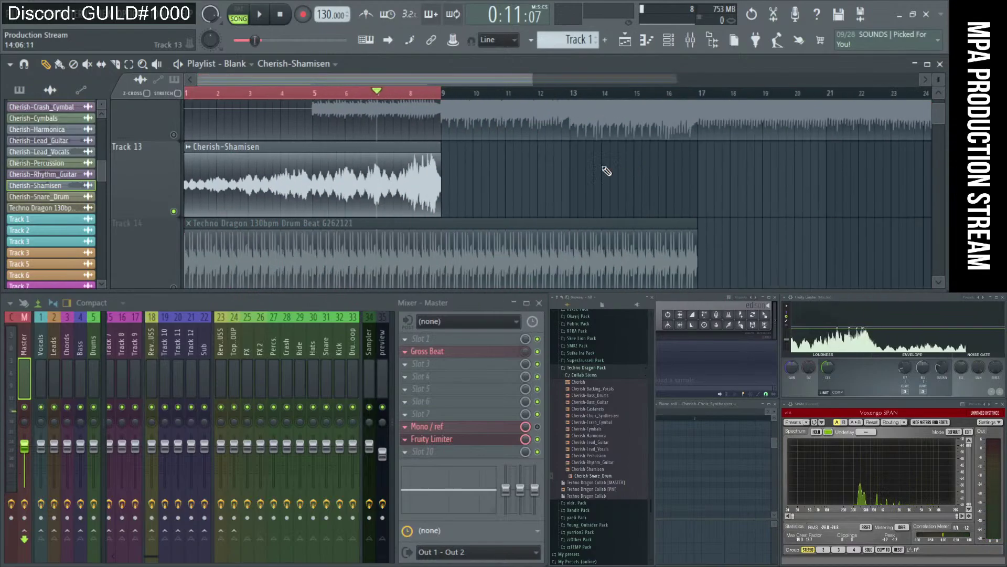
pyautogui.click(306, 100)
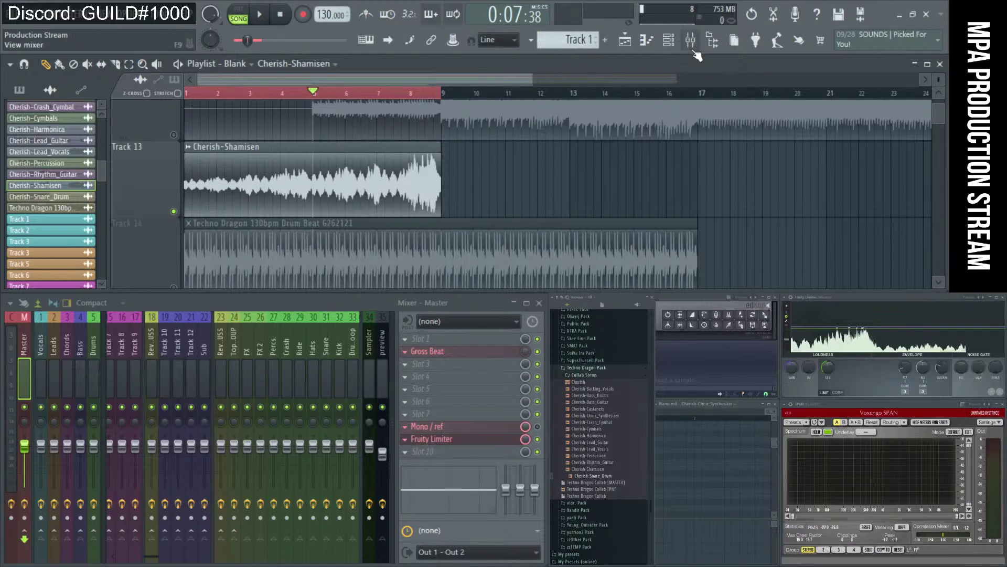
pyautogui.click(669, 42)
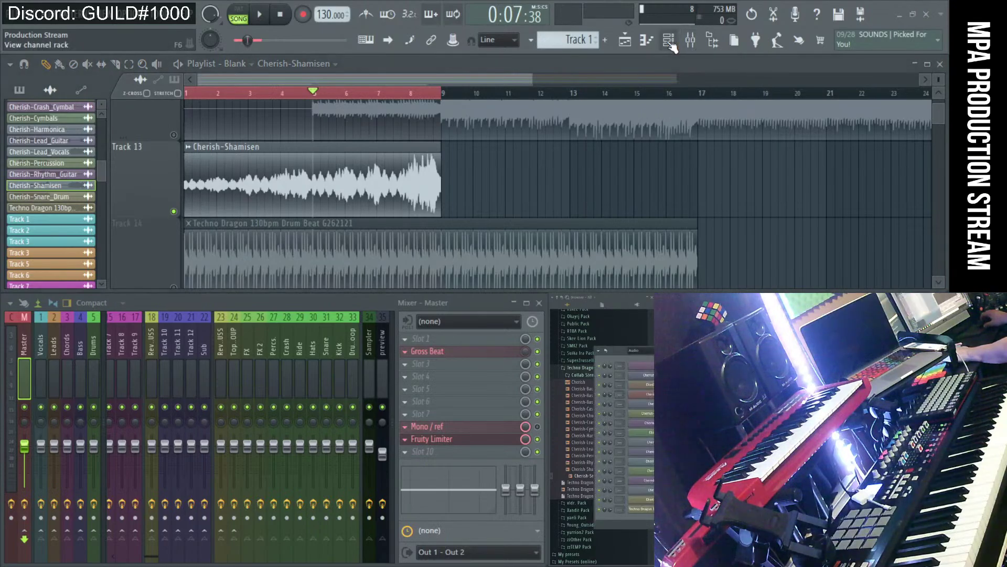
pyautogui.click(636, 350)
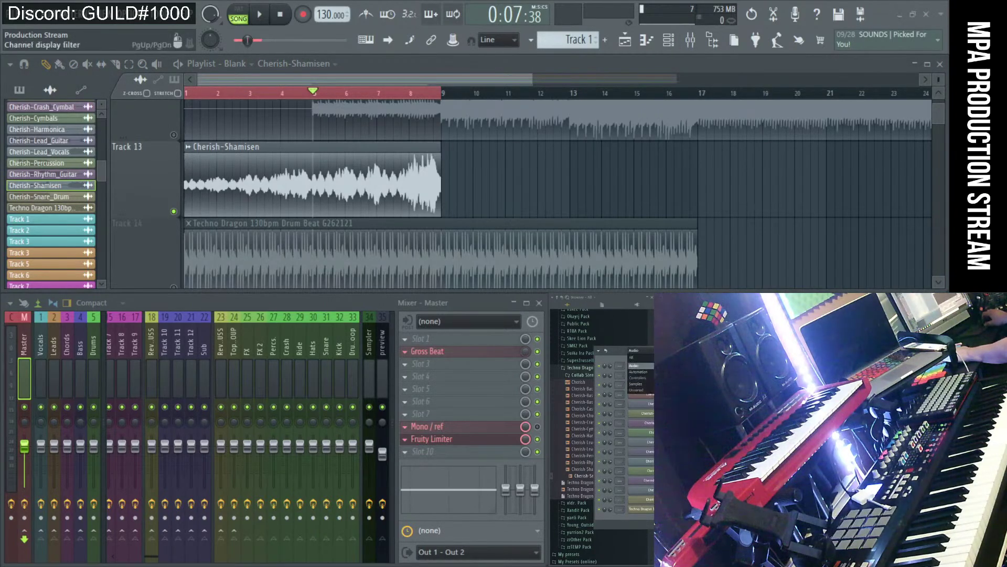
pyautogui.click(631, 357)
pyautogui.scroll(-3, 640, 498)
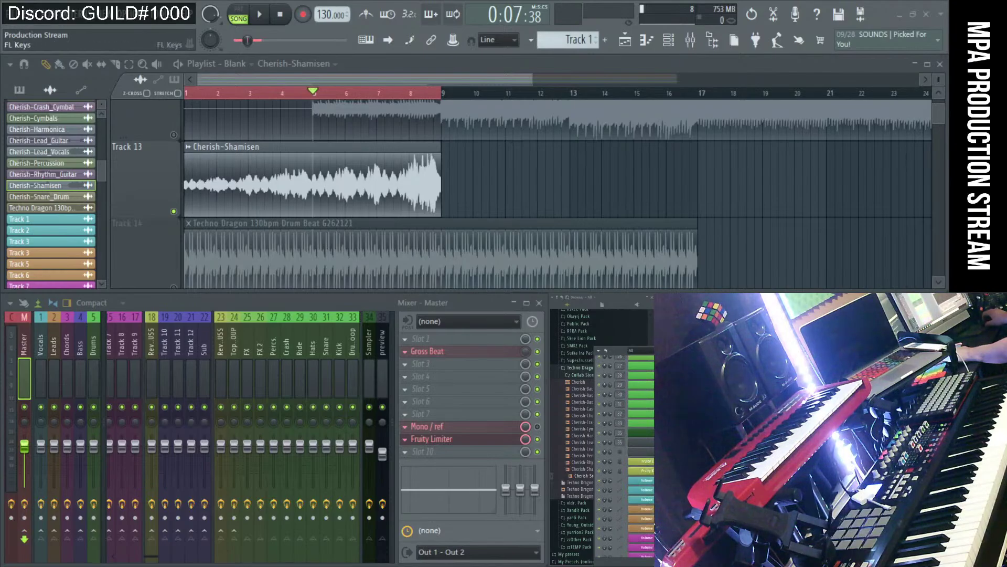
pyautogui.click(645, 451)
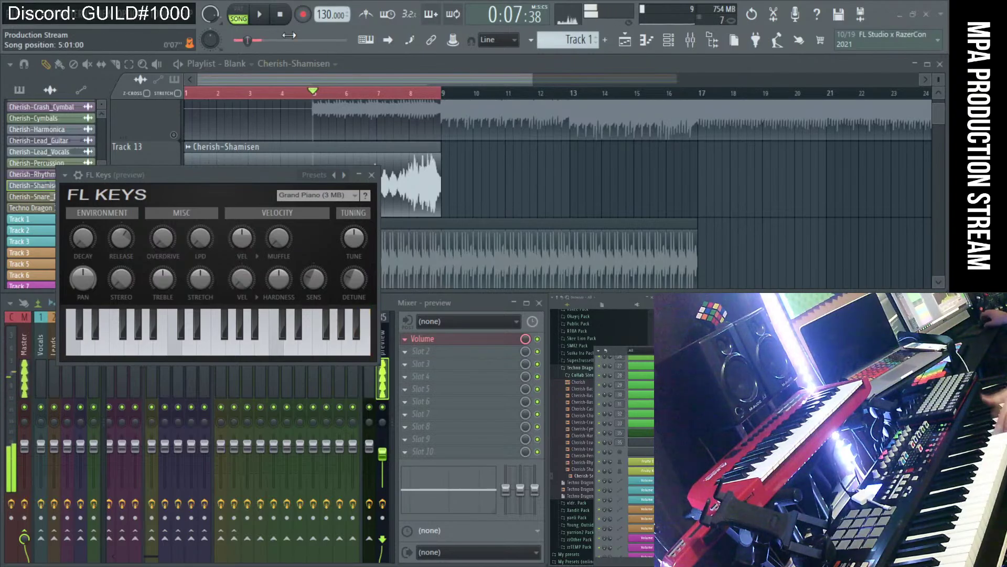
# Play the looped shamisen clip alongside FL Keys to work out its musical key, returning the playhead to bar 5.
pyautogui.click(260, 16)
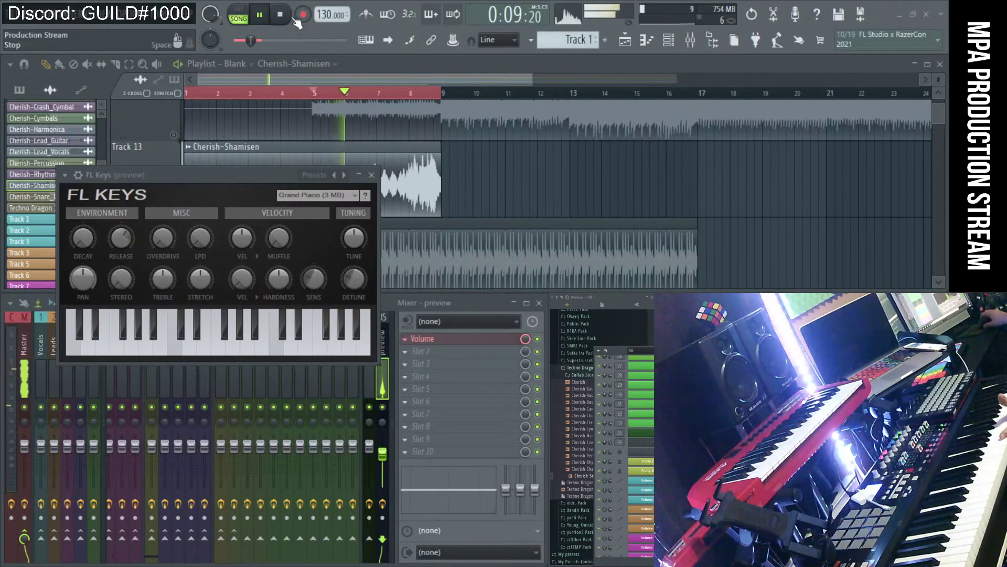
pyautogui.press('space')
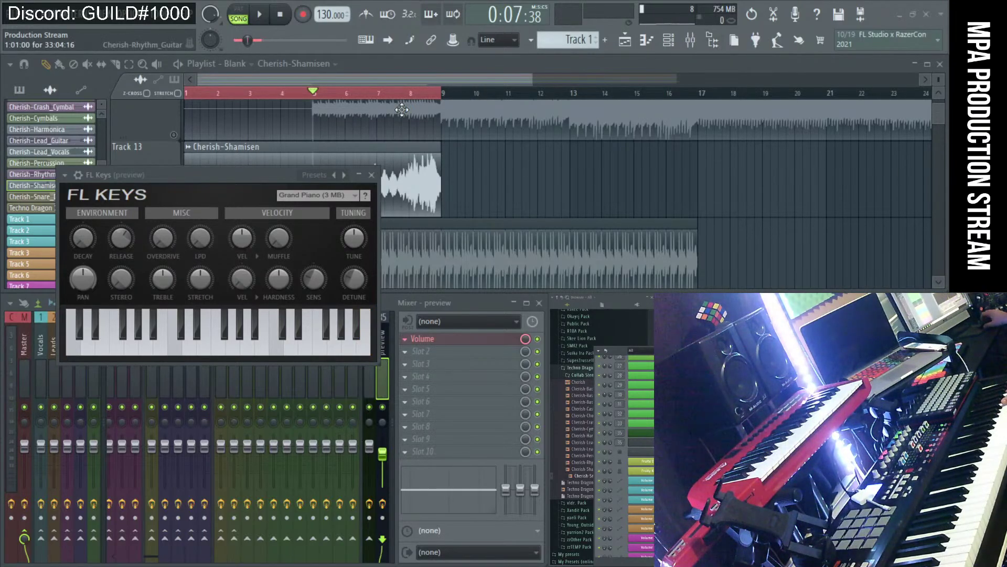
pyautogui.click(261, 15)
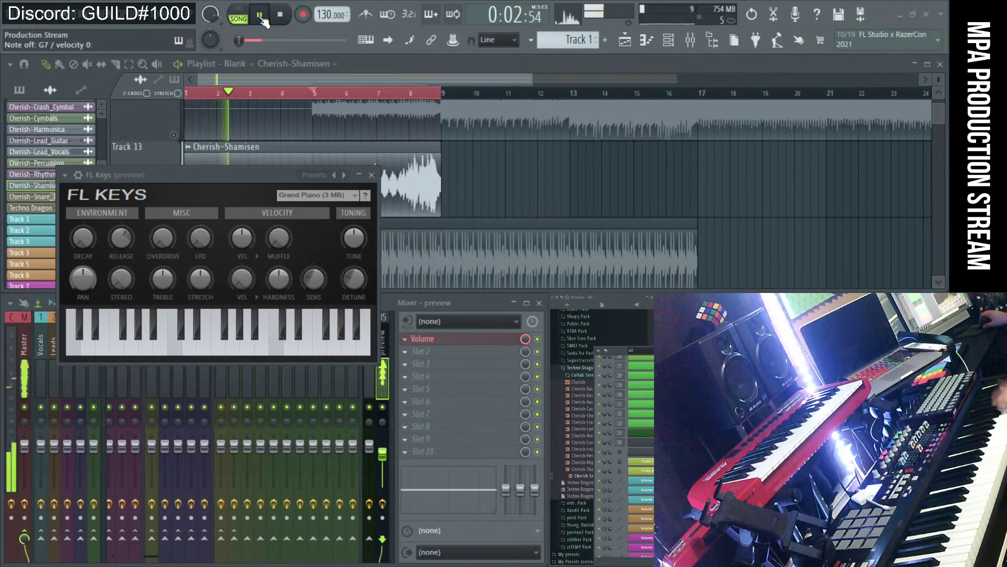
pyautogui.click(262, 21)
pyautogui.click(313, 93)
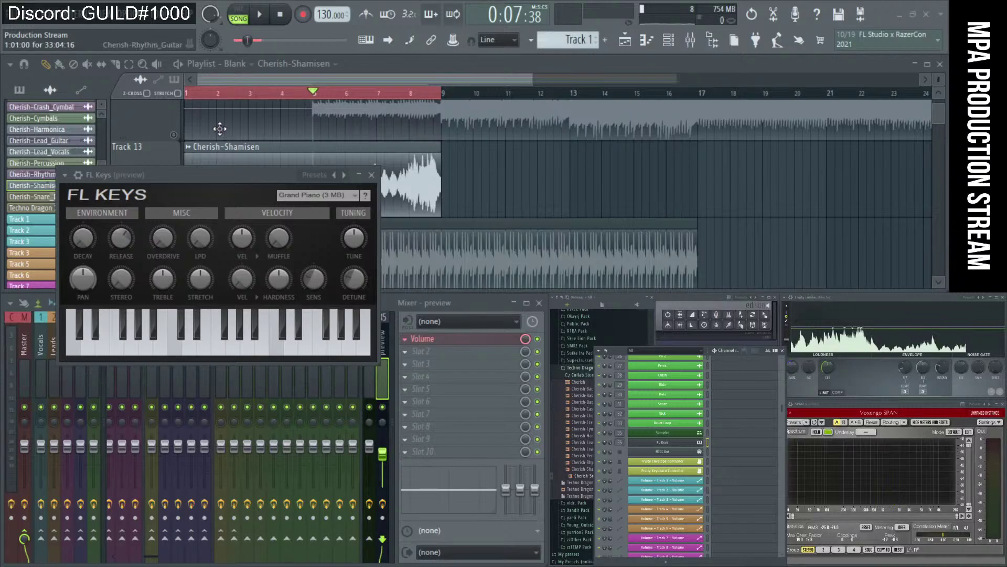
# Make the Cherish-Shamisen clip unique as a sample and choose the Techno Dragon Pack folder in Public Pack as the save location.
pyautogui.moveTo(219, 174); pyautogui.dragTo(380, 287)
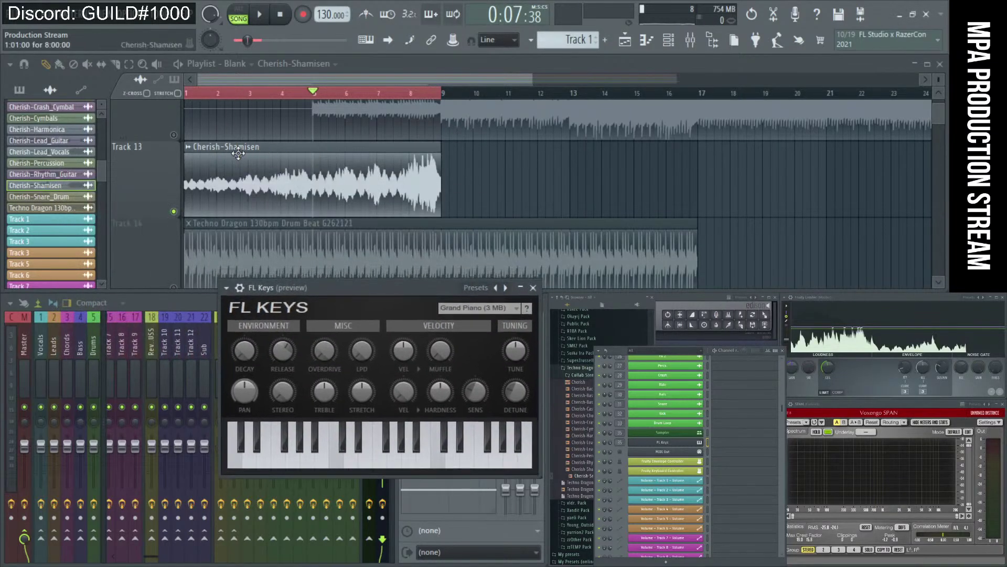
pyautogui.click(188, 148)
pyautogui.click(361, 174)
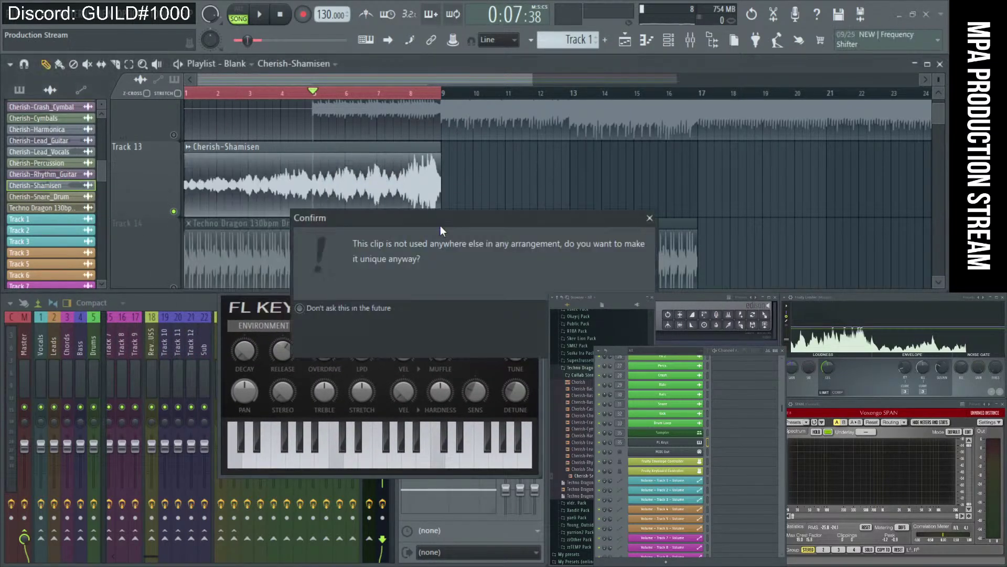
pyautogui.press('Return')
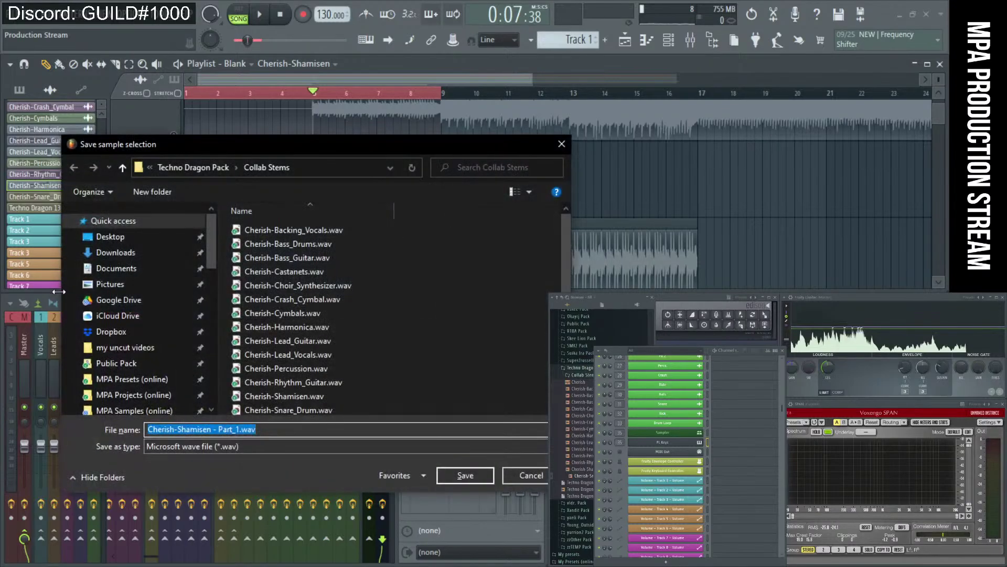
pyautogui.click(97, 367)
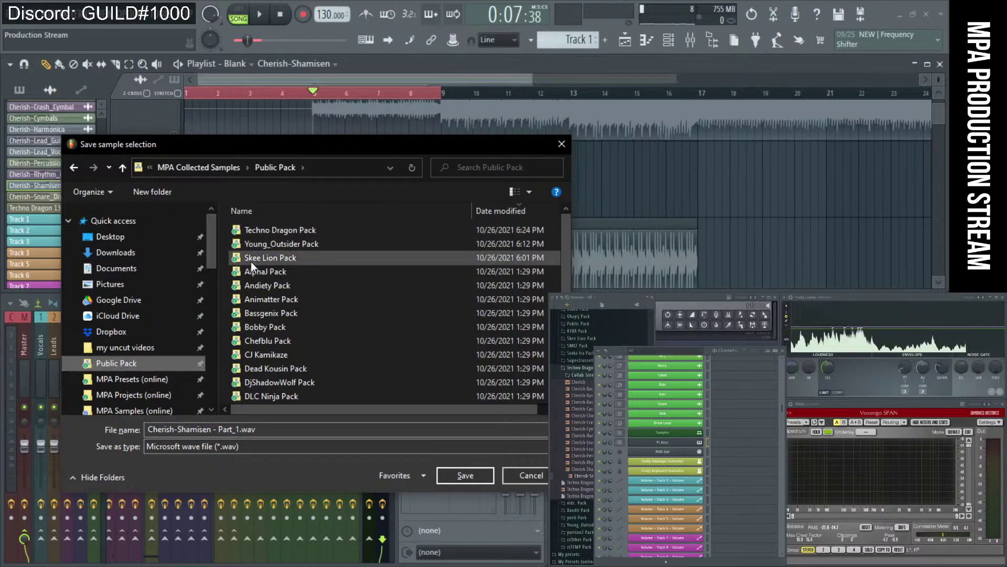
pyautogui.doubleClick(257, 230)
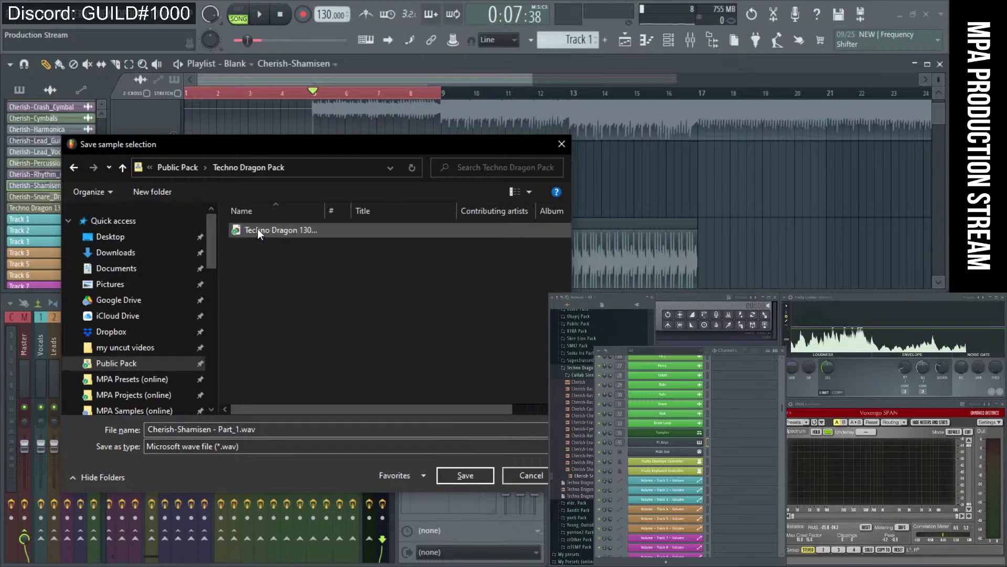
# Hide the Title, #, Contributing artists and Album columns in the save dialog's file list and widen the Name column.
pyautogui.moveTo(326, 210); pyautogui.dragTo(398, 212)
pyautogui.rightClick(345, 223)
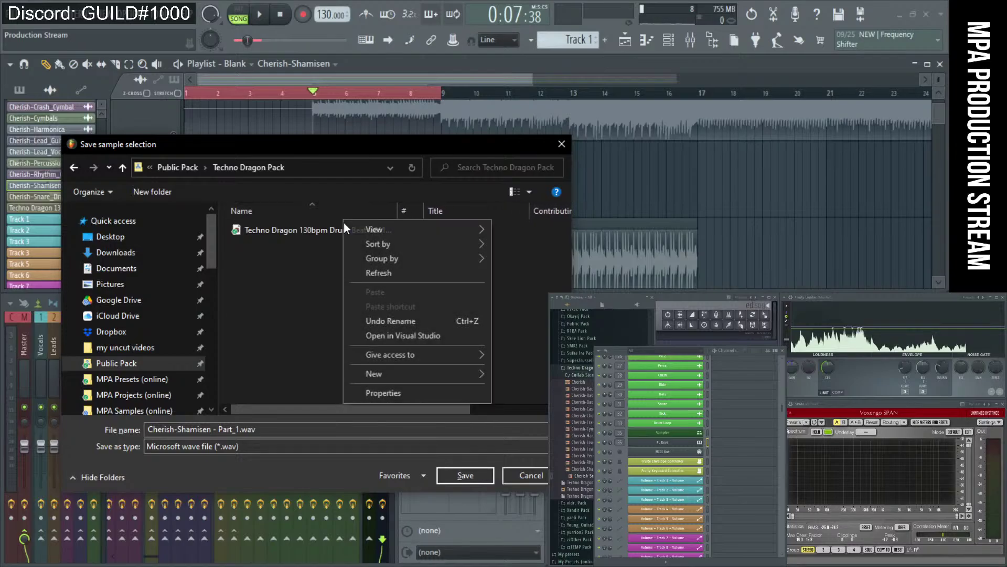
pyautogui.rightClick(289, 278)
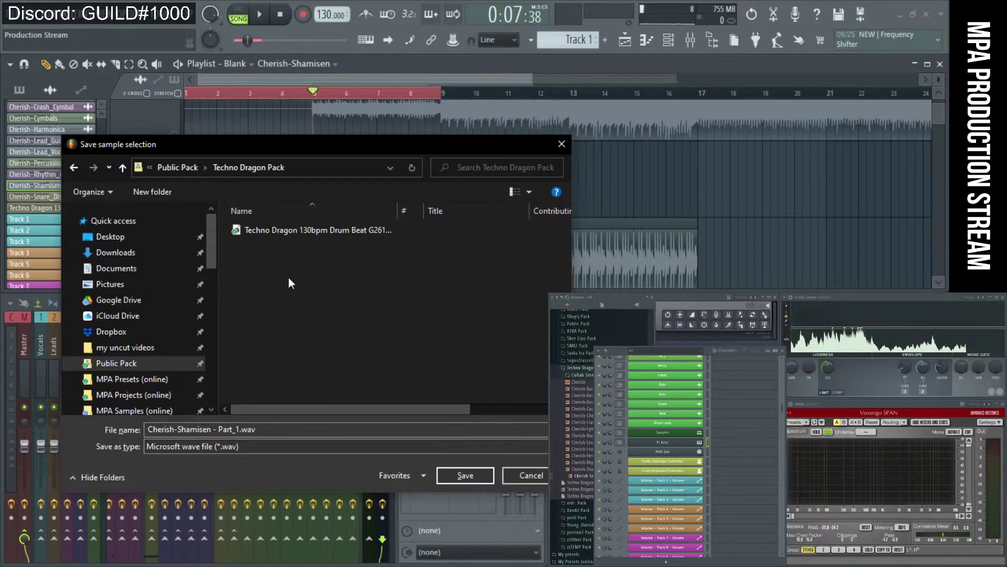
pyautogui.rightClick(288, 209)
pyautogui.click(314, 280)
pyautogui.rightClick(298, 208)
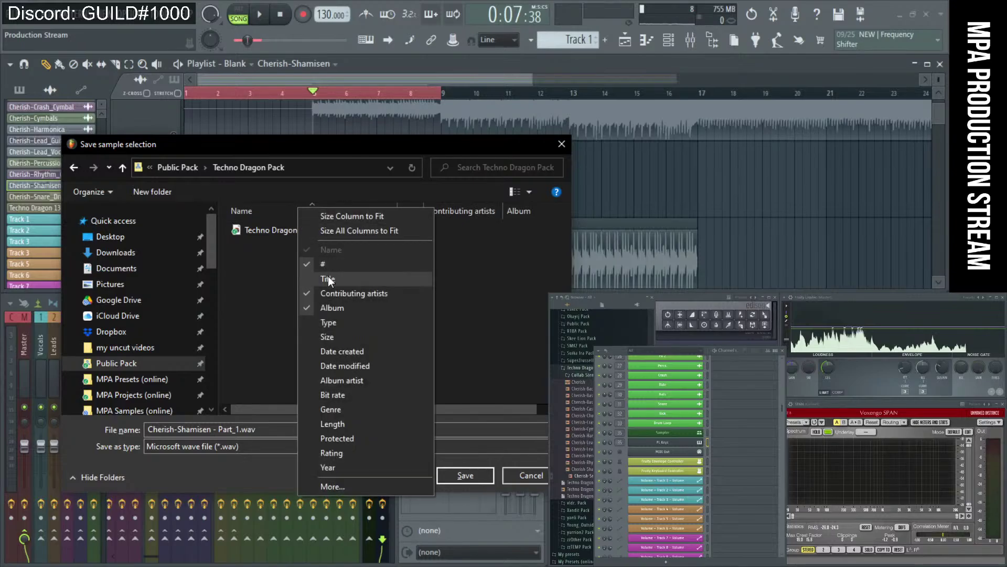
pyautogui.click(326, 263)
pyautogui.rightClick(291, 213)
pyautogui.click(320, 295)
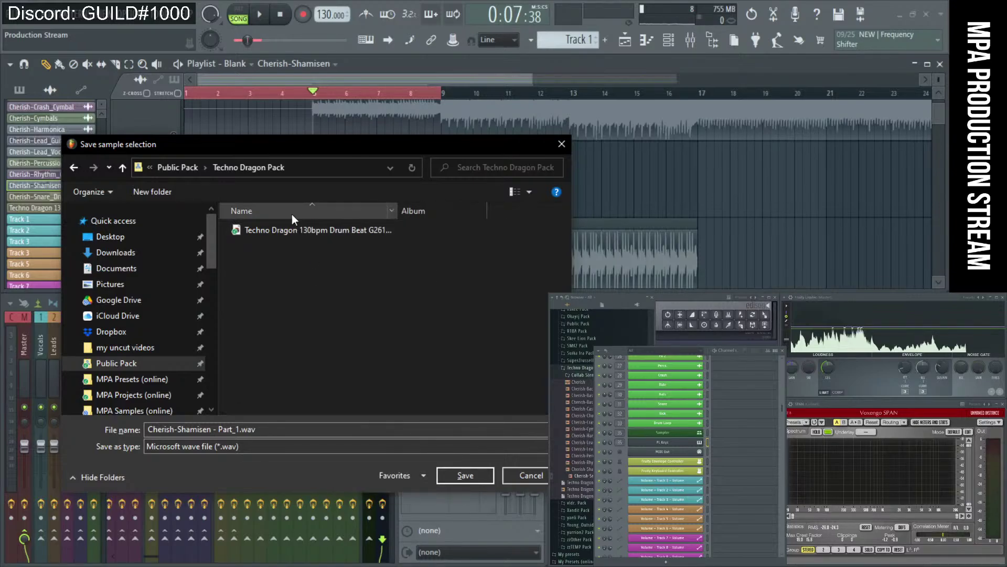
pyautogui.rightClick(292, 213)
pyautogui.click(314, 315)
pyautogui.moveTo(398, 212); pyautogui.dragTo(467, 224)
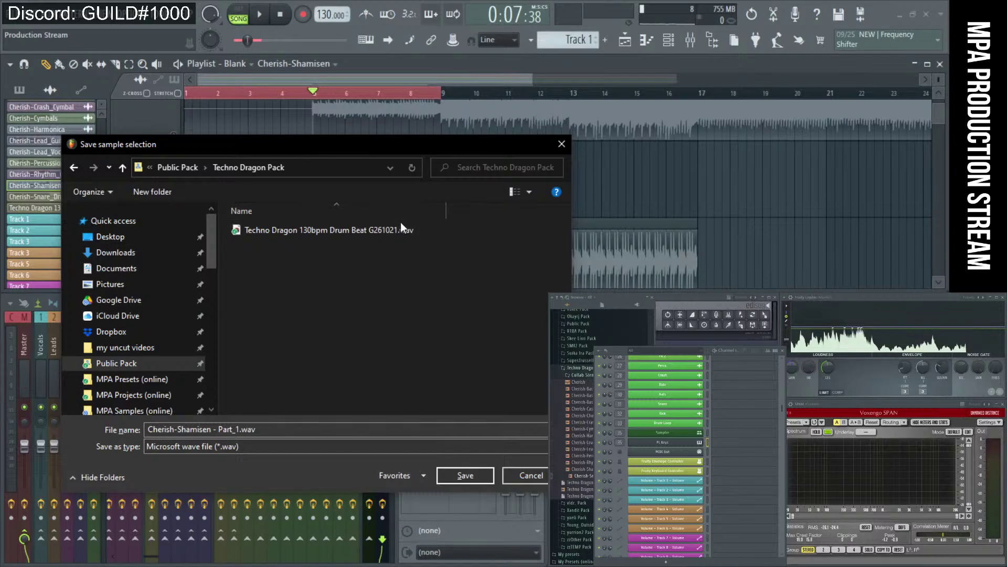
# Add the Date modified column to the save dialog's file list and sort the files by it.
pyautogui.rightClick(383, 209)
pyautogui.click(446, 370)
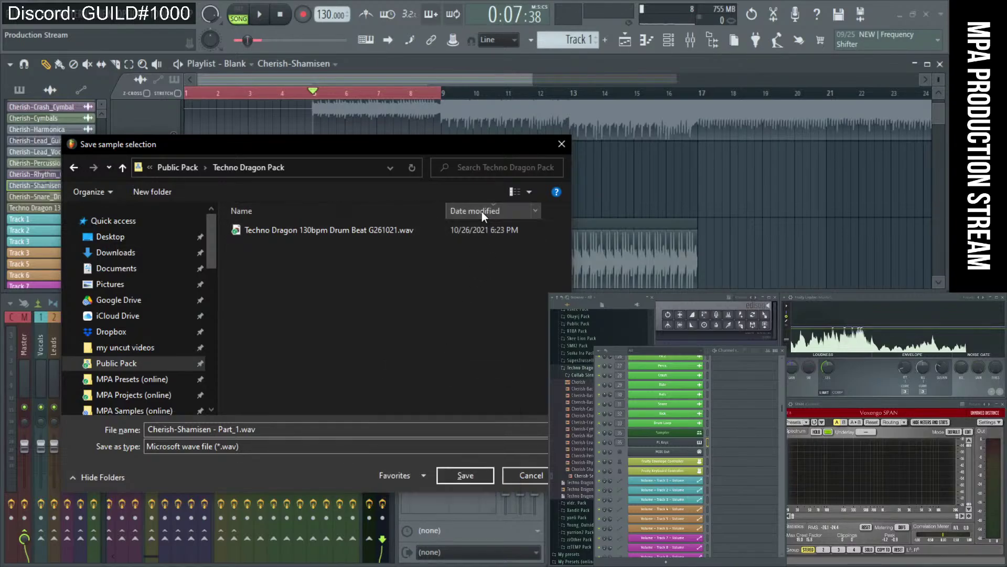
pyautogui.click(482, 212)
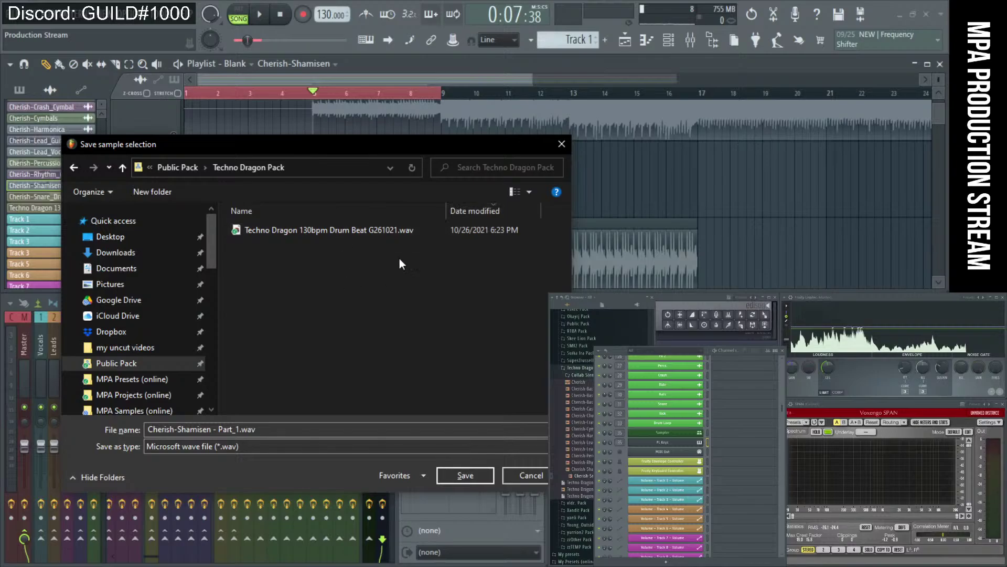
# Reuse the existing drum beat file name, change it to "Techno Dragon 130_Gm Shamisen G261021.wav", and save the sample.
pyautogui.click(351, 231)
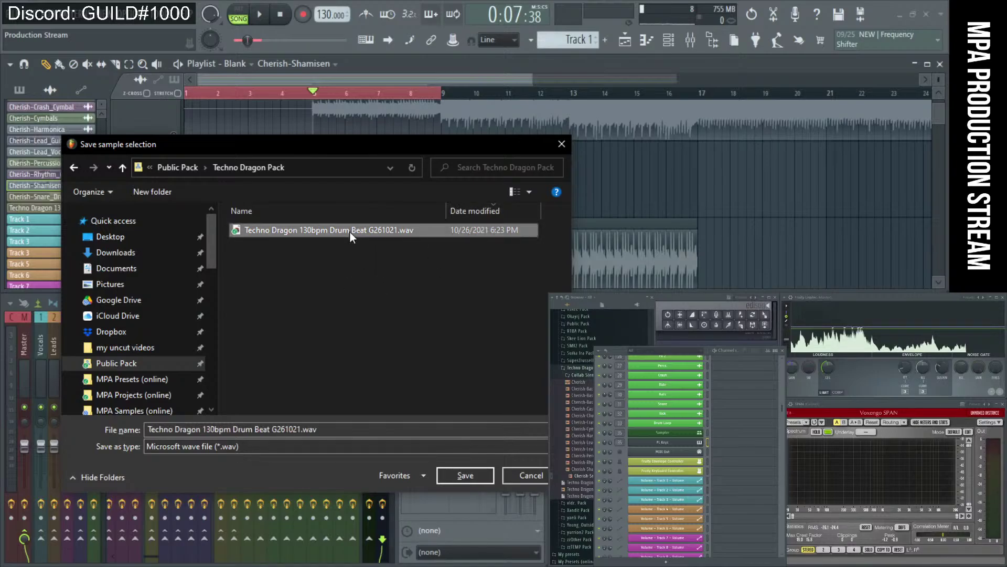
pyautogui.click(218, 429)
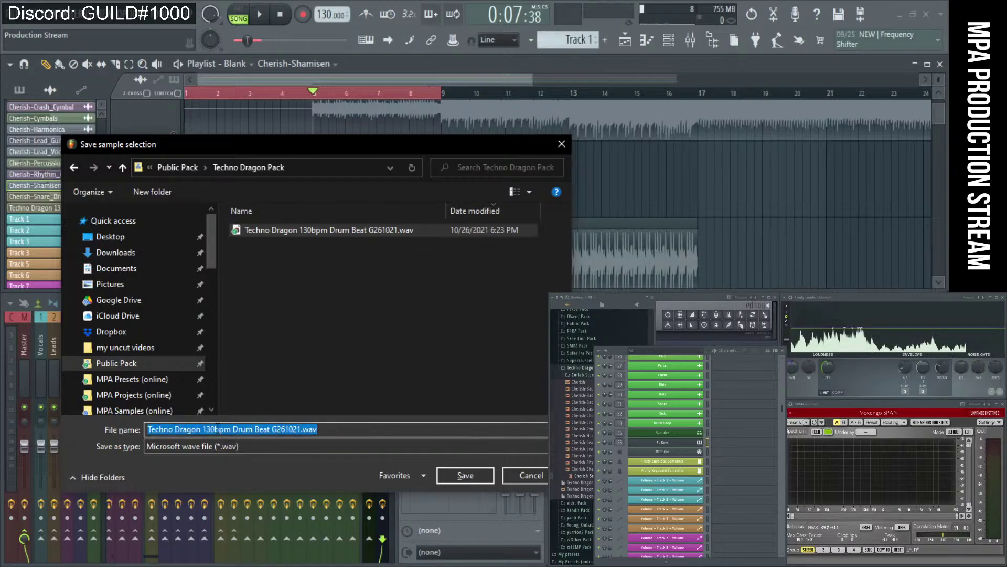
pyautogui.moveTo(217, 430); pyautogui.dragTo(269, 441)
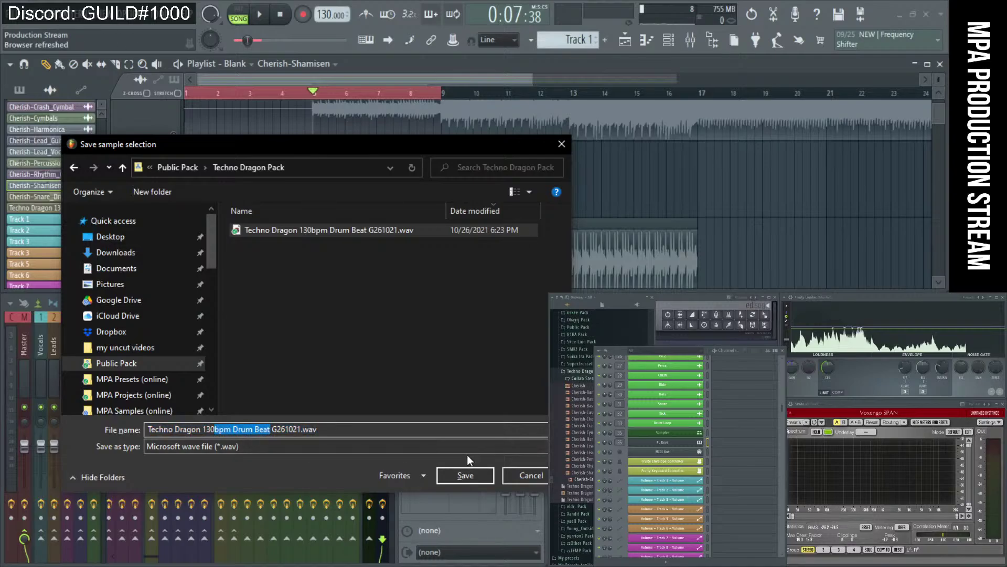
pyautogui.write('_G')
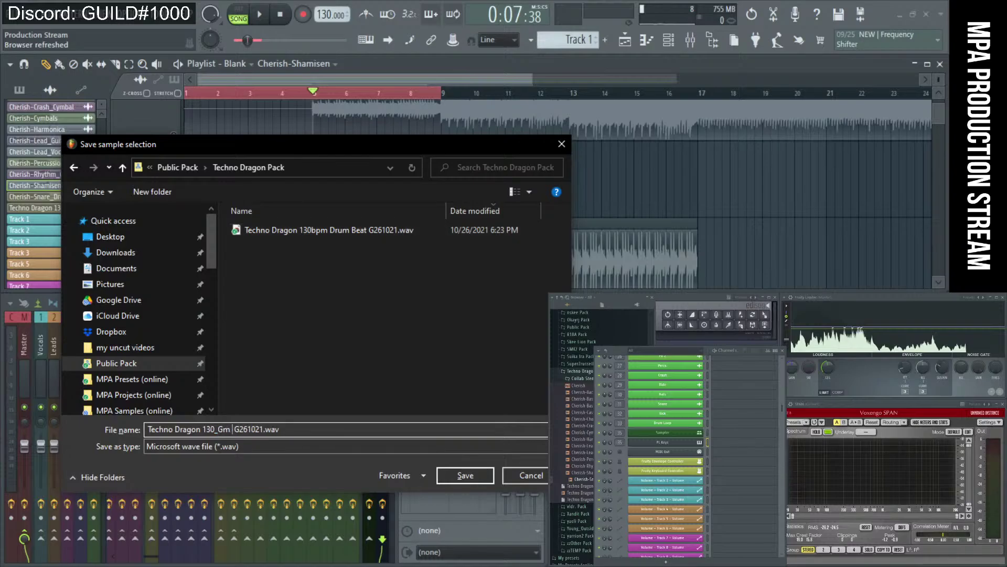
pyautogui.moveTo(358, 145); pyautogui.dragTo(364, 229)
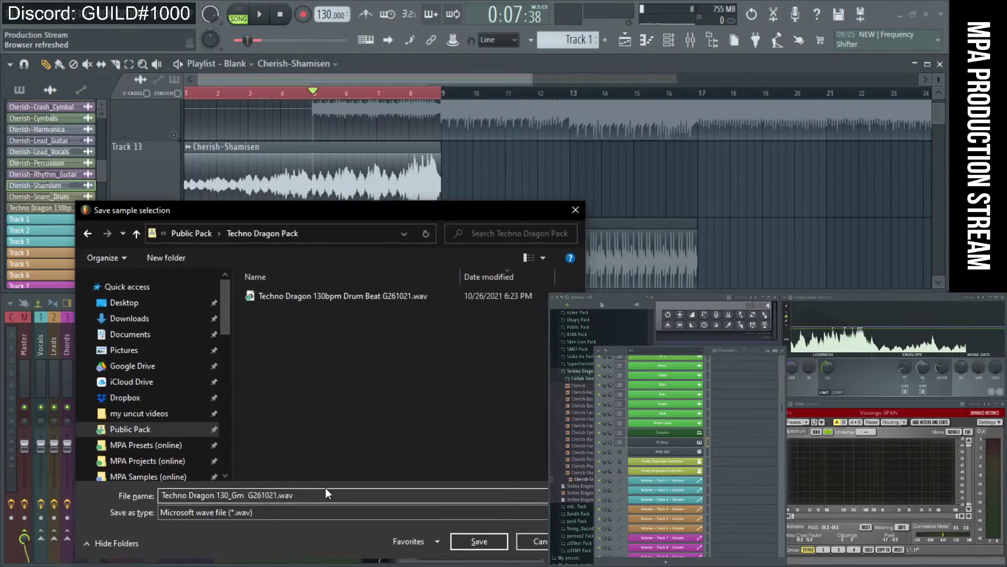
pyautogui.write('Gm Shamisen')
pyautogui.press('Return')
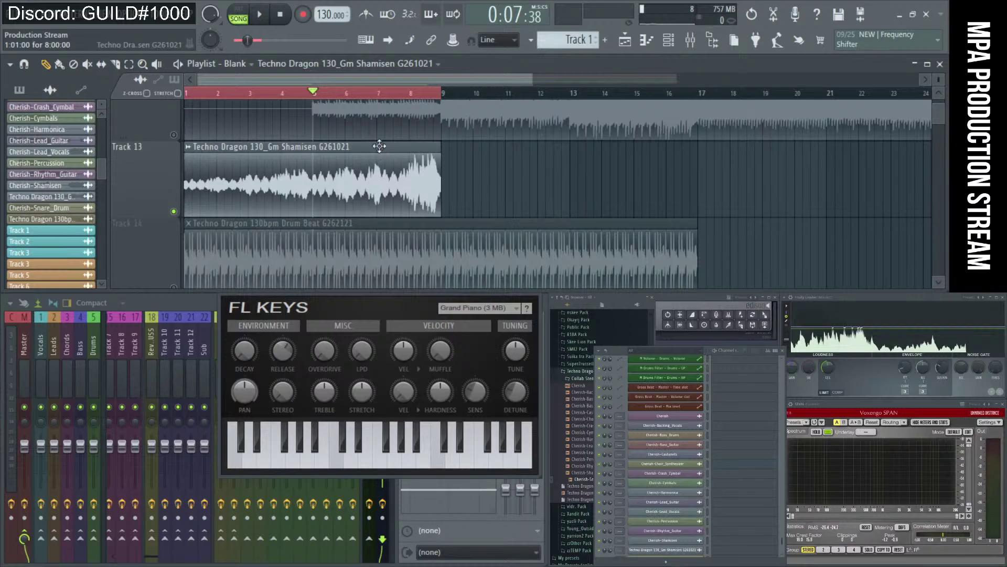
# Unmute the drum beat on Track 14 and play it together with the saved shamisen clip from bar 7.
pyautogui.click(378, 93)
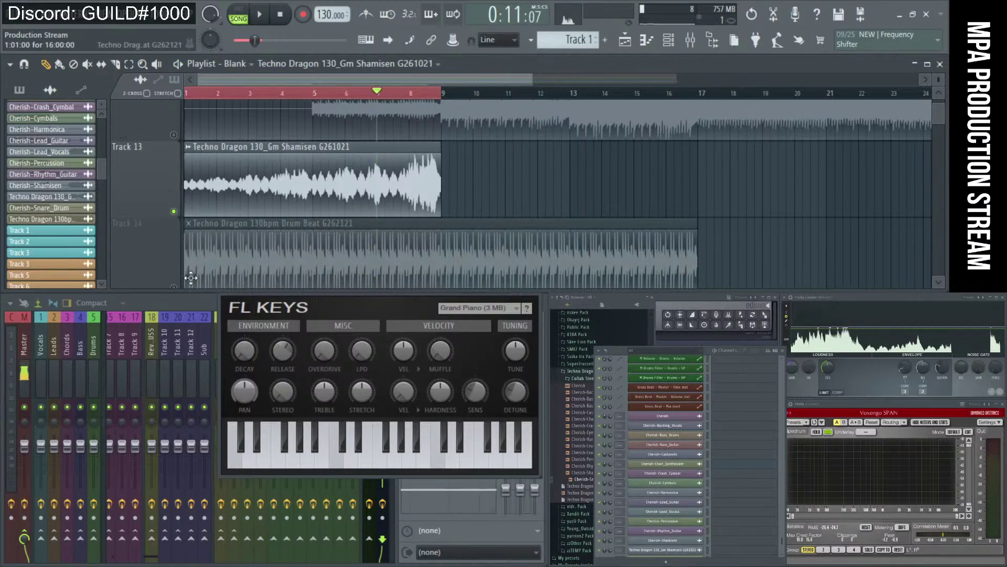
pyautogui.click(175, 286)
pyautogui.press('space')
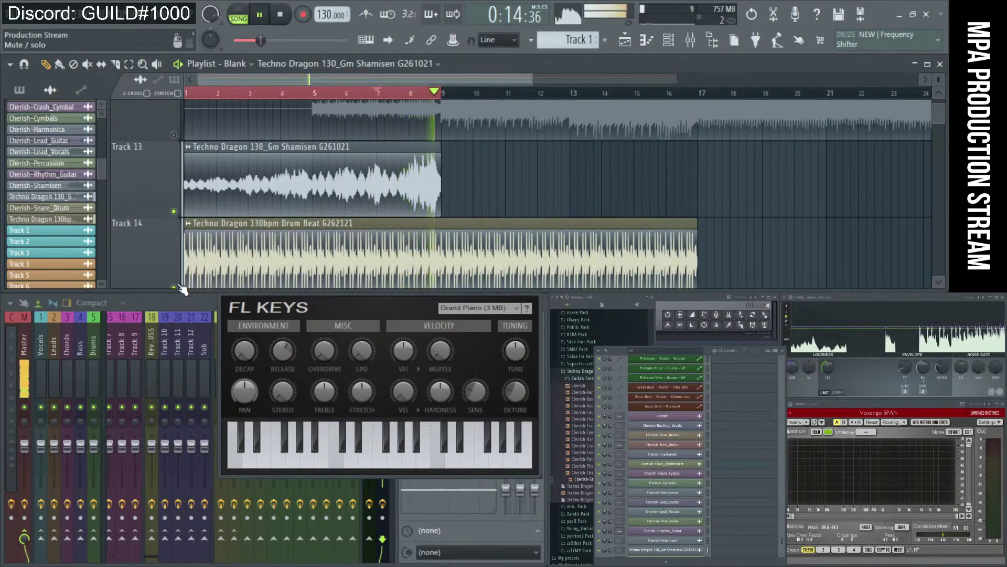
# Mute the drum beat on Track 14, stop playback, and briefly bring up the OBS window to check the stream.
pyautogui.click(174, 287)
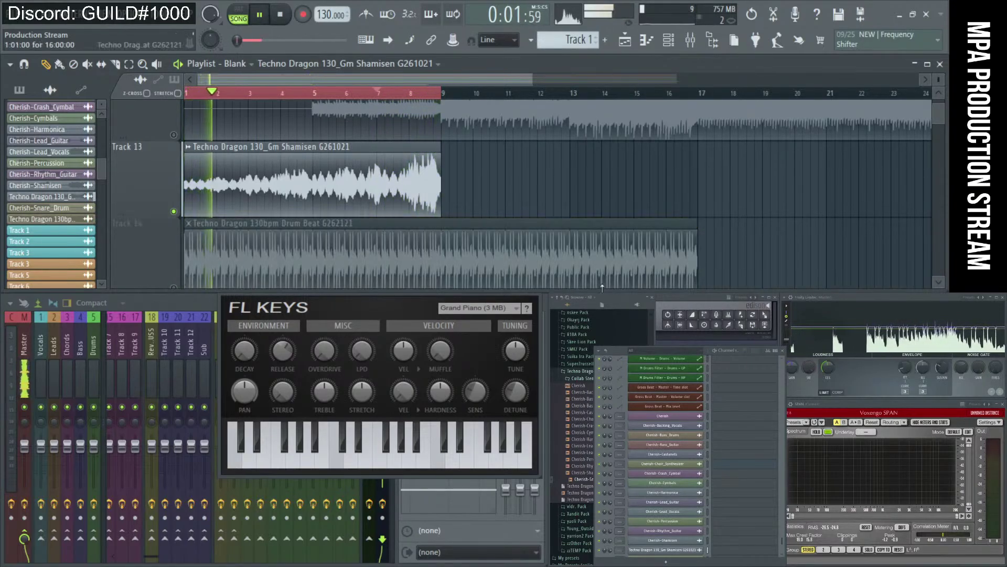
pyautogui.click(727, 562)
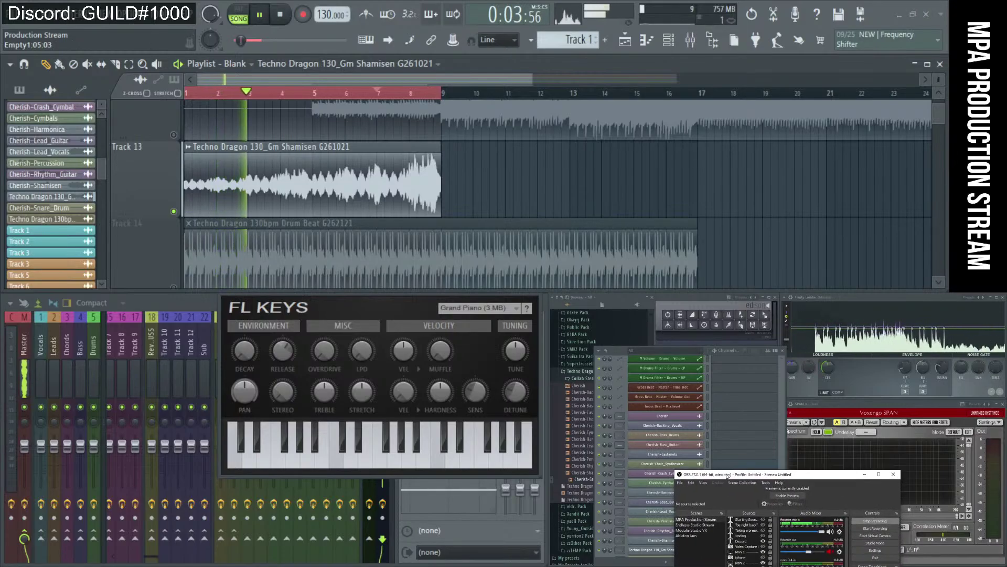
pyautogui.moveTo(727, 475); pyautogui.dragTo(696, 443)
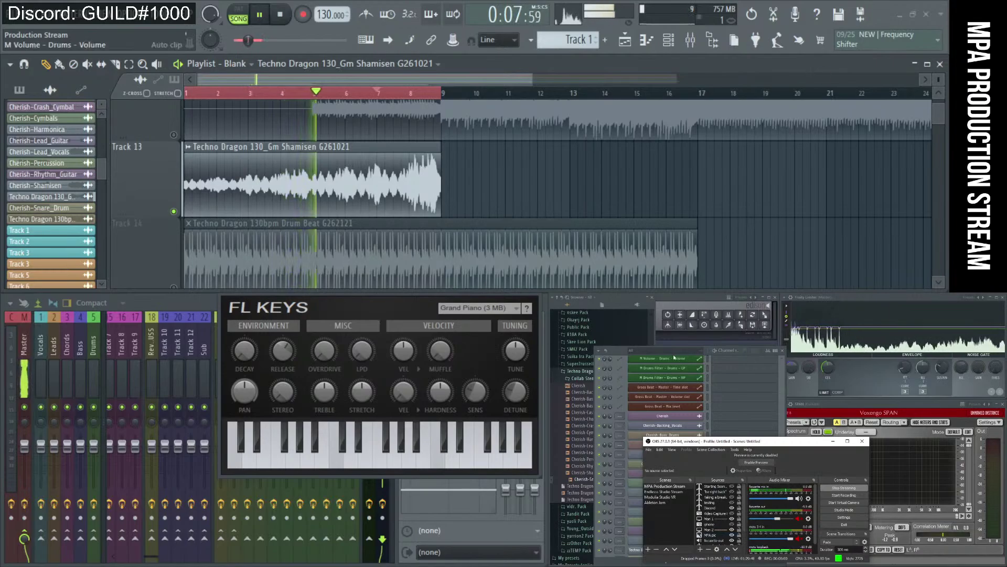
pyautogui.moveTo(675, 350); pyautogui.dragTo(879, 336)
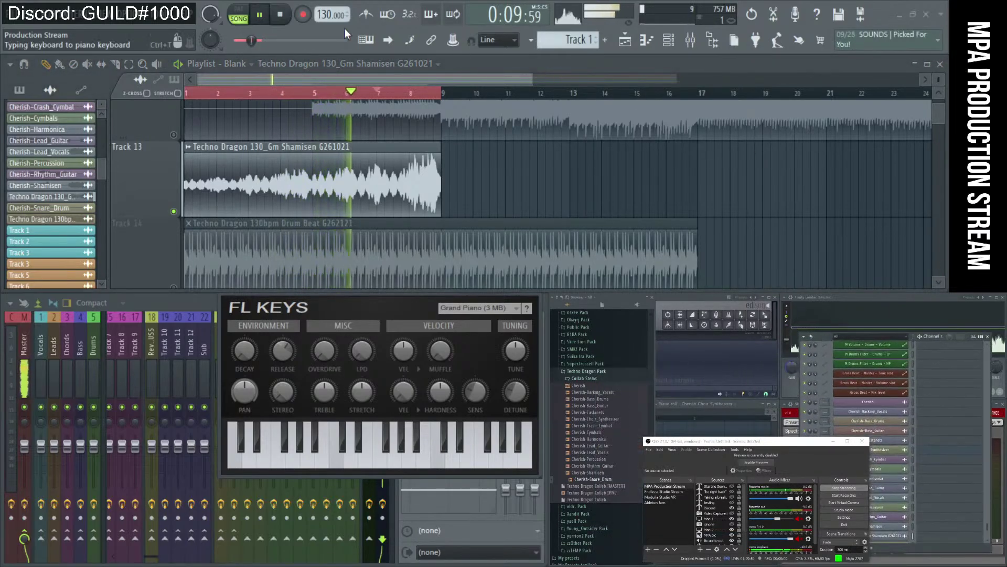
pyautogui.press('space')
pyautogui.click(834, 440)
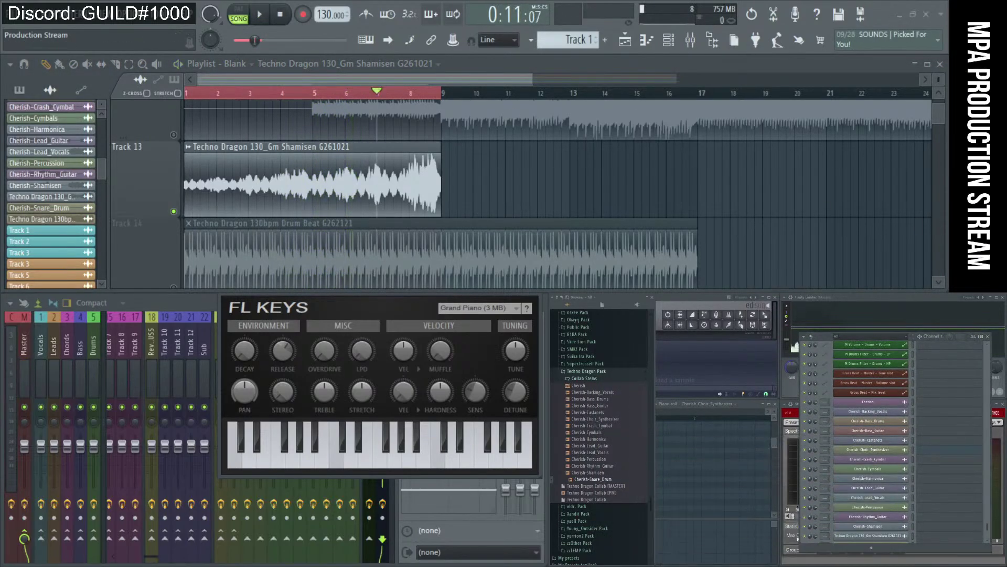
# Fit the Channel rack into the space beneath the limiter window and close the Browser and FL Keys windows.
pyautogui.moveTo(820, 345); pyautogui.dragTo(804, 398)
pyautogui.moveTo(972, 427); pyautogui.dragTo(1004, 427)
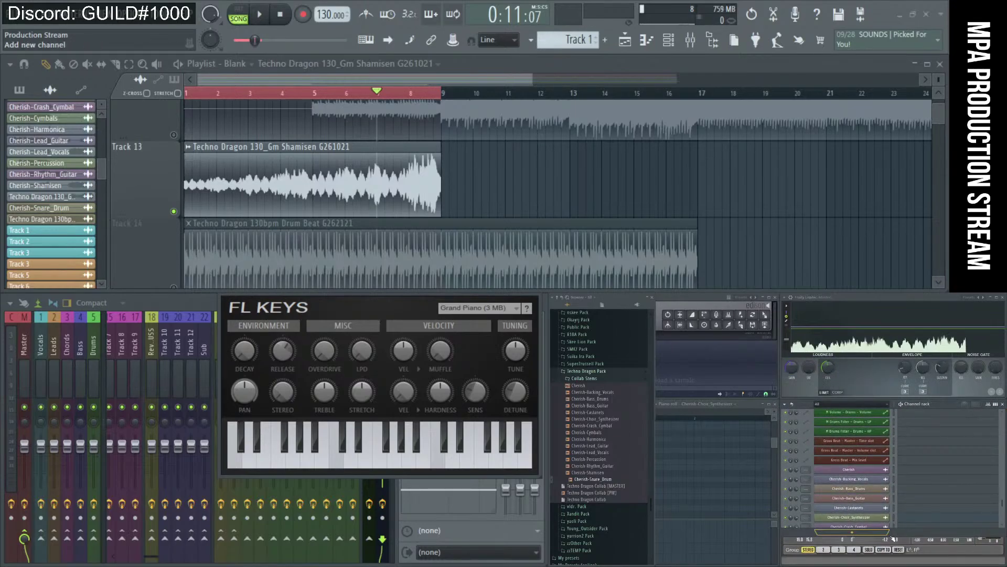
pyautogui.moveTo(891, 537); pyautogui.dragTo(890, 565)
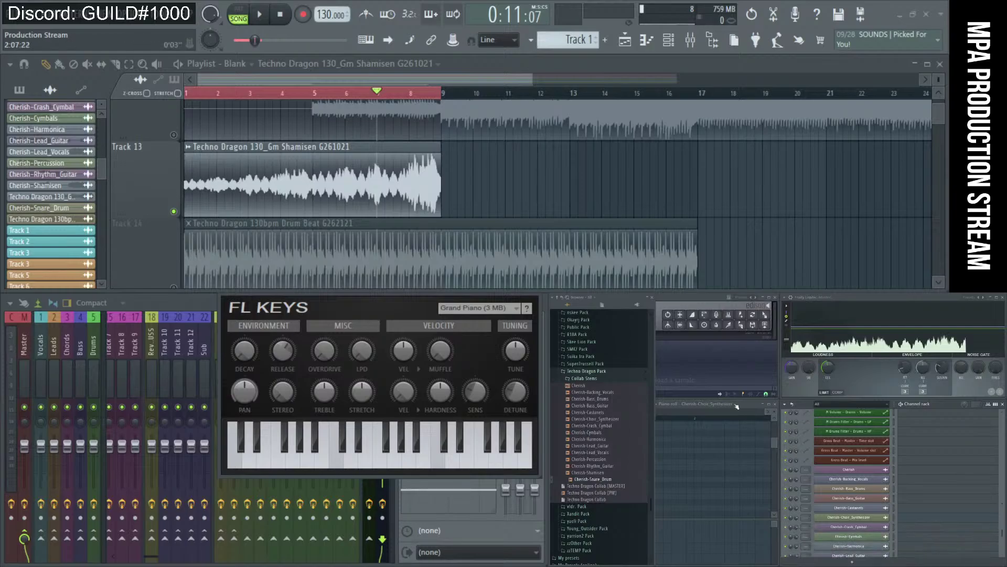
pyautogui.click(652, 298)
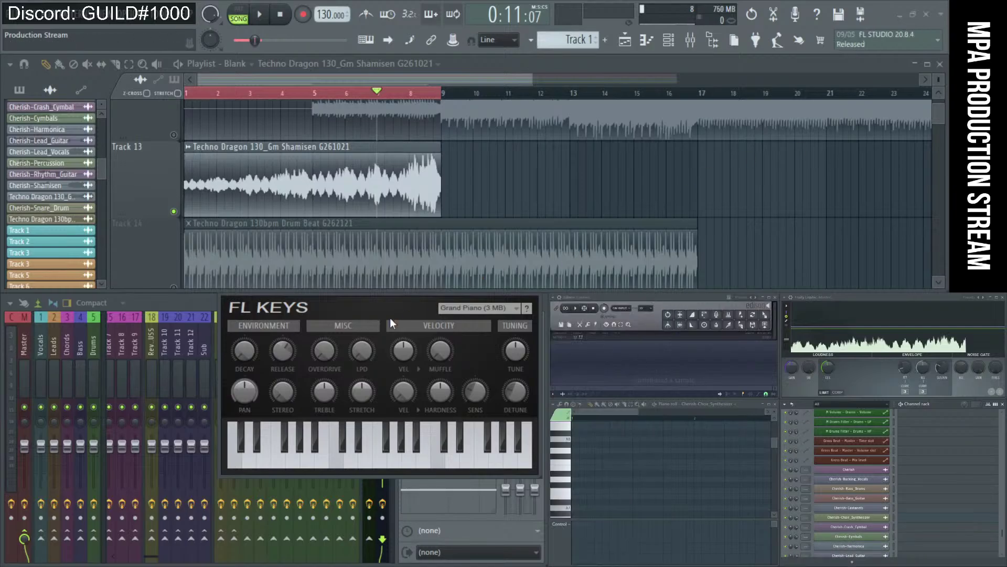
pyautogui.click(532, 288)
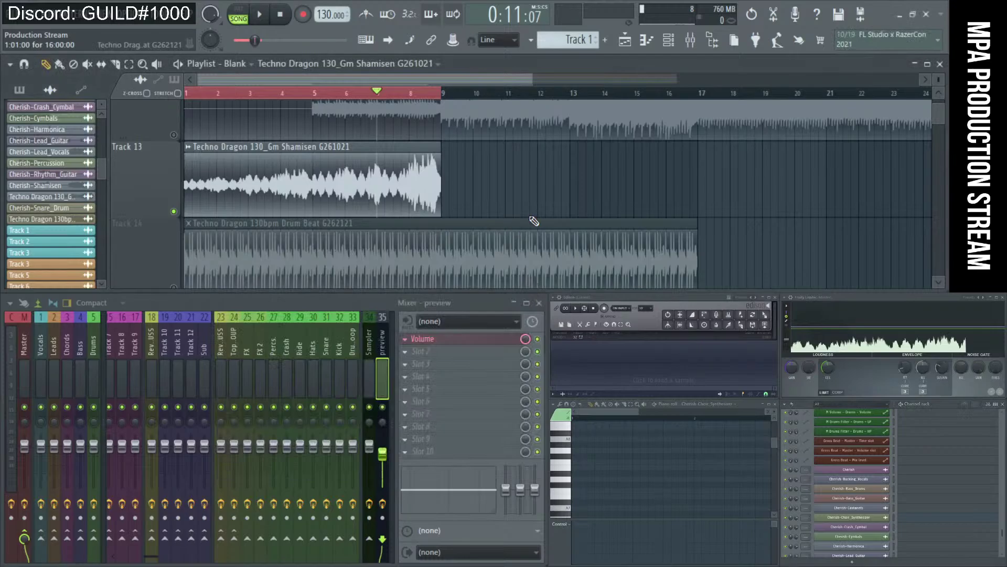
# Solo the Cherish-Rhythm_Guitar clip on Track 12 and enlarge the playlist tracks for editing.
pyautogui.scroll(-3, 541, 213)
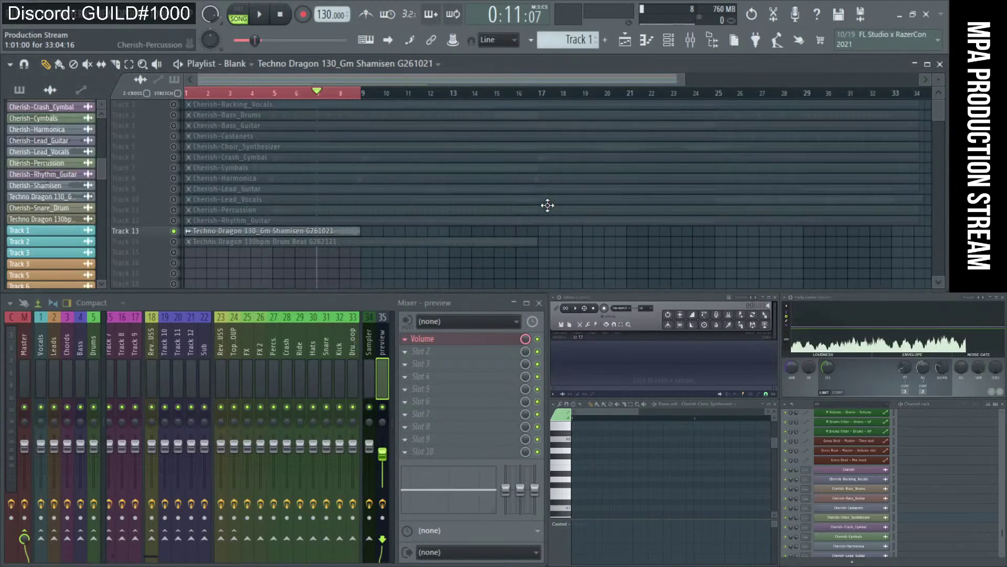
pyautogui.scroll(2, 516, 209)
pyautogui.scroll(-2, 516, 209)
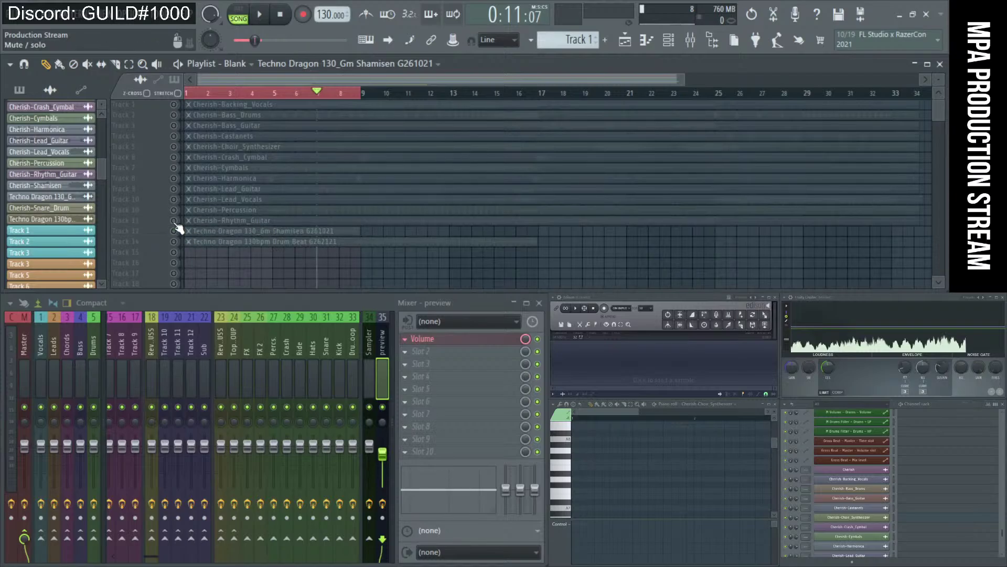
pyautogui.scroll(2, 215, 230)
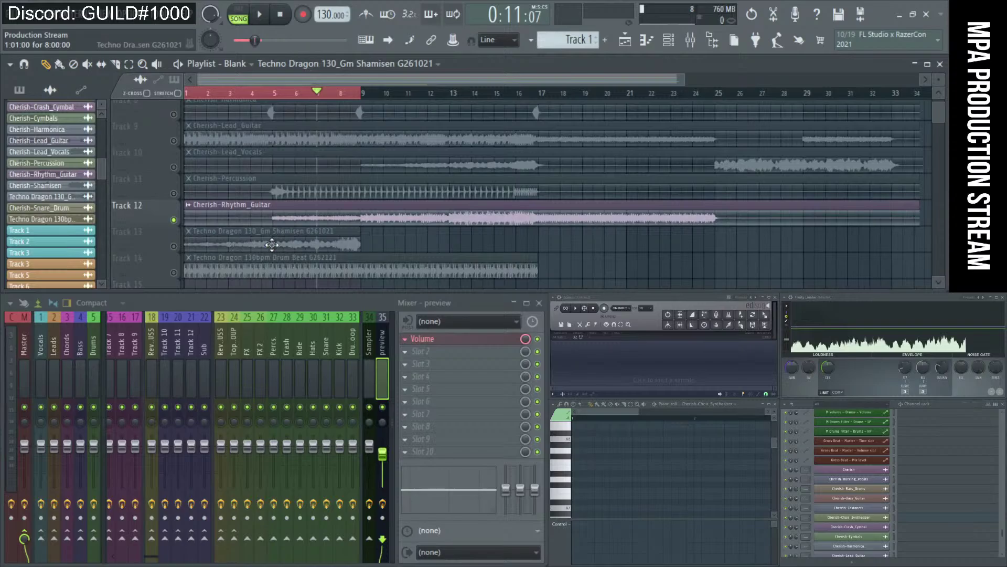
pyautogui.scroll(2, 271, 245)
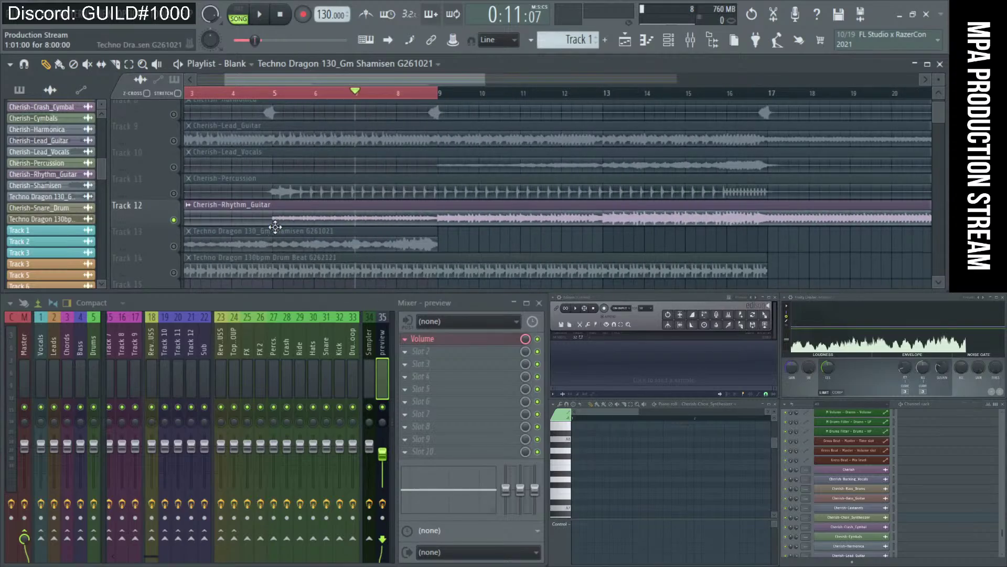
# Slice the Cherish-Rhythm_Guitar clip at bar 5, delete the part before the cut, and move the remainder to bar 1.
pyautogui.click(273, 210)
pyautogui.scroll(-2, 274, 236)
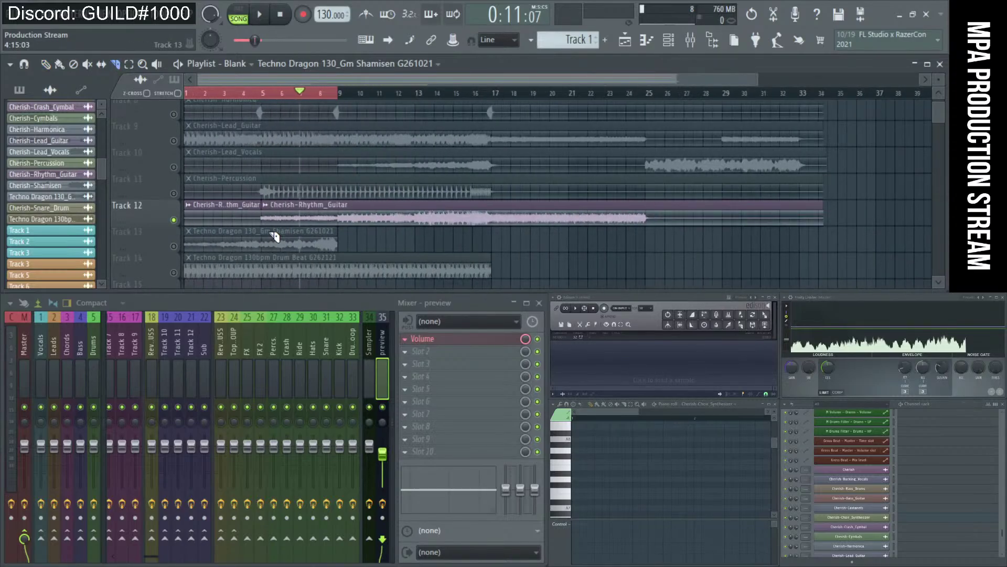
pyautogui.rightClick(231, 213)
pyautogui.moveTo(347, 213); pyautogui.dragTo(268, 212)
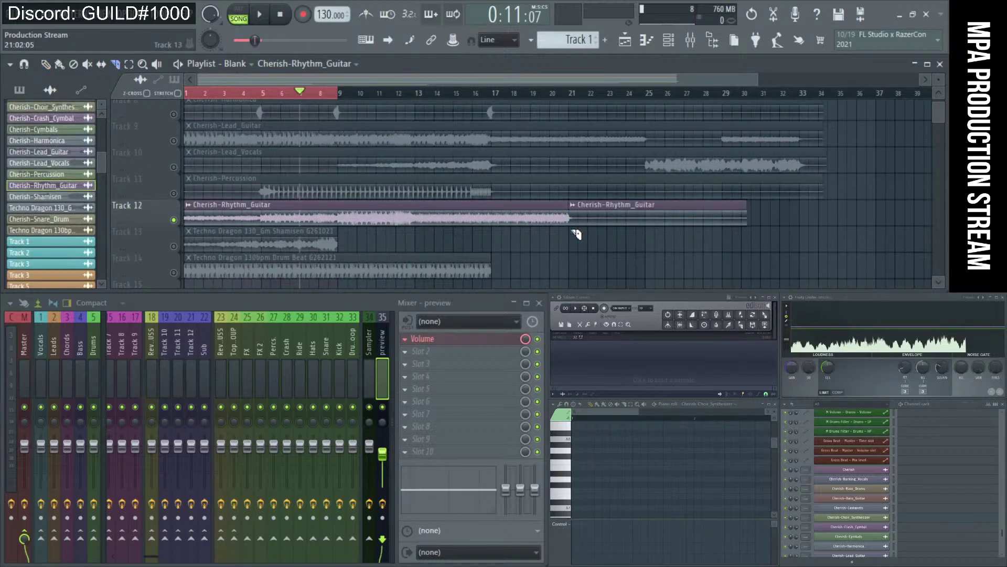
# Delete the Cherish-Rhythm_Guitar clip after bar 21 and slice the remaining one at bars 5, 9, 13 and 17.
pyautogui.rightClick(591, 218)
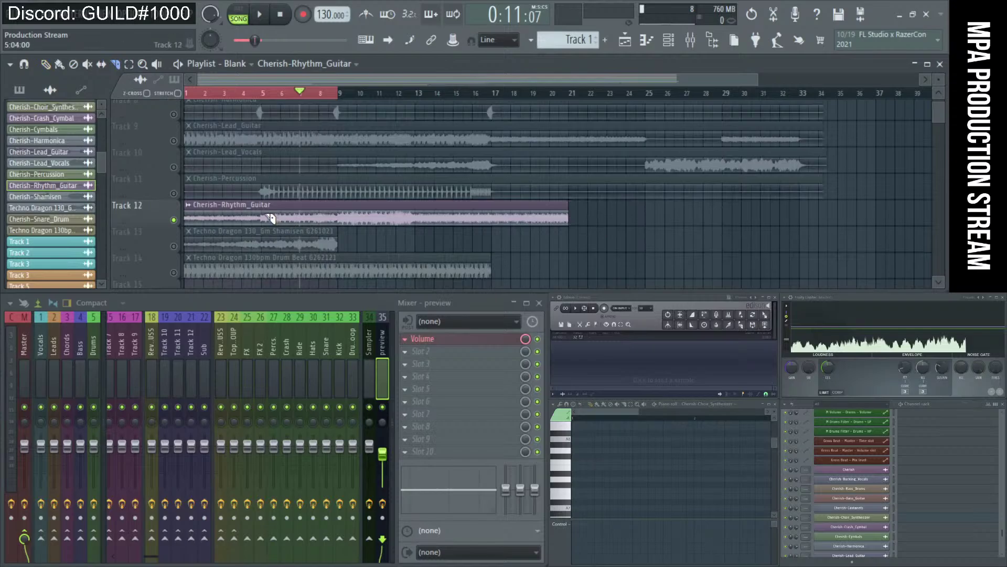
pyautogui.moveTo(263, 225); pyautogui.dragTo(263, 227)
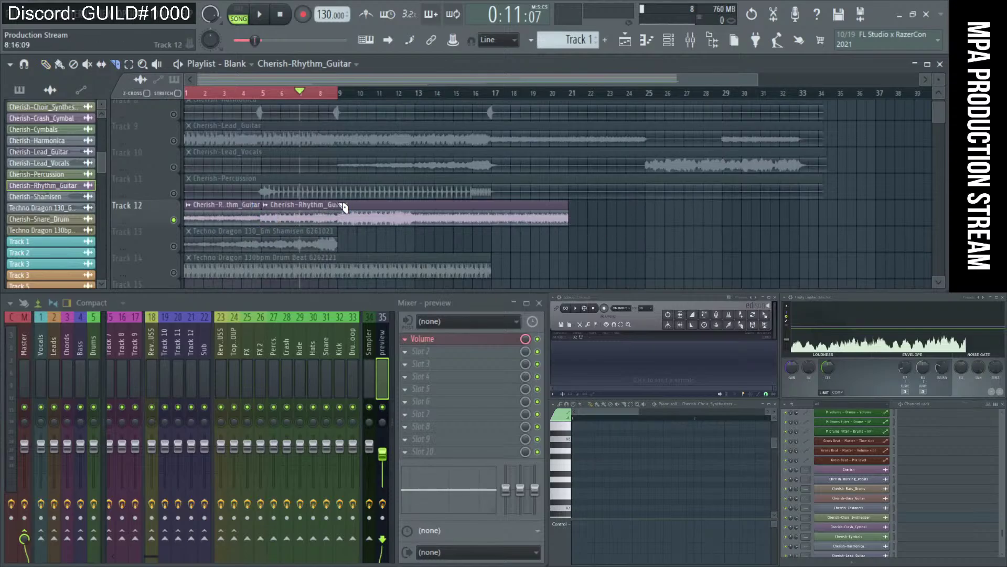
pyautogui.click(342, 222)
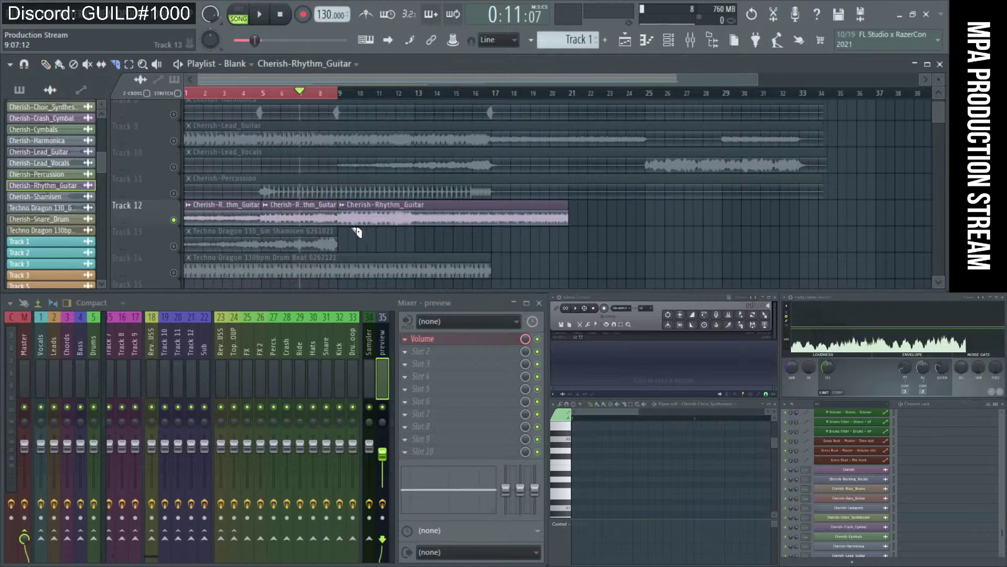
pyautogui.click(422, 226)
pyautogui.click(499, 226)
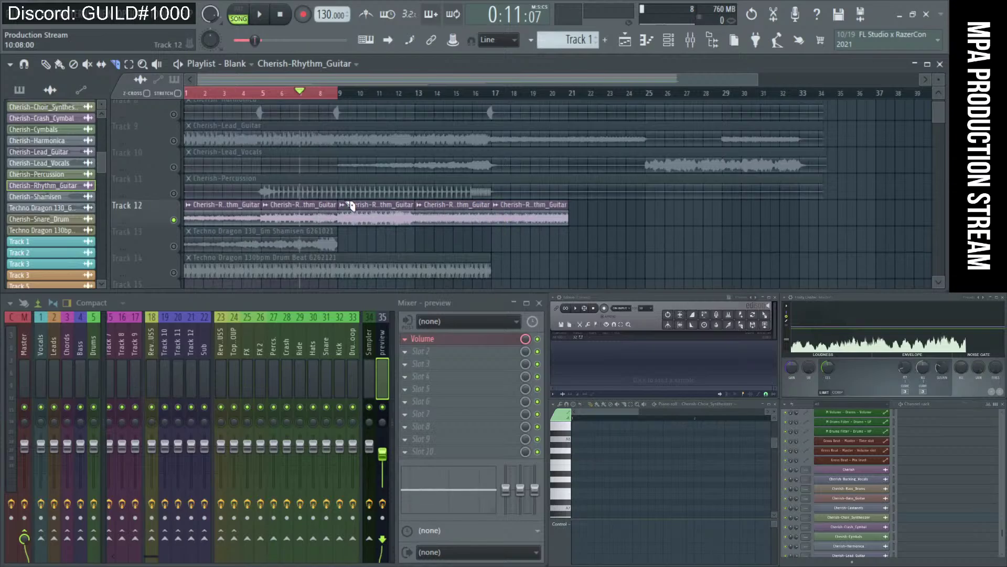
# Audition the sliced guitar clips, and replace the slice at bar 5 by extending the first clip to bar 9.
pyautogui.click(259, 16)
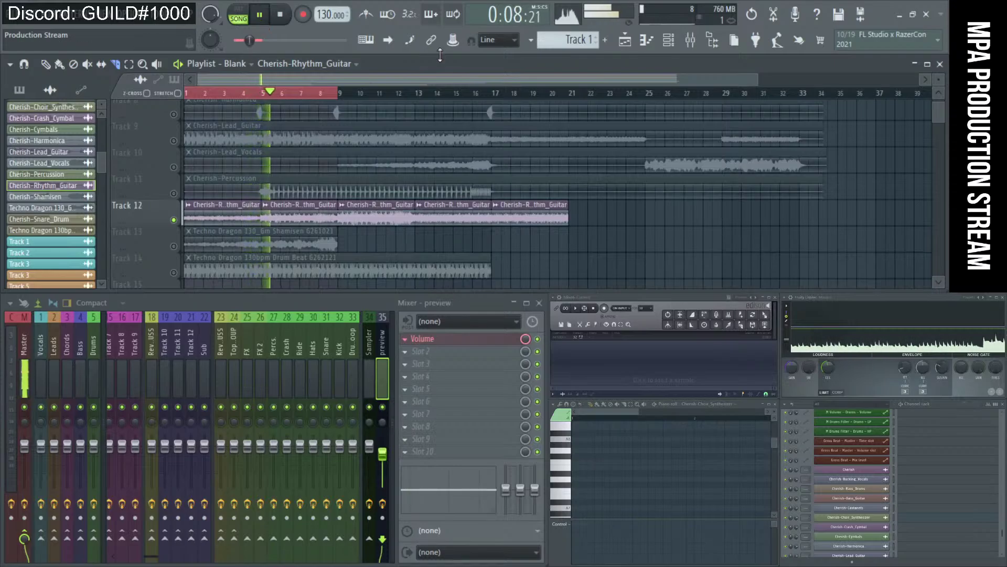
pyautogui.press('space')
pyautogui.scroll(2, 250, 224)
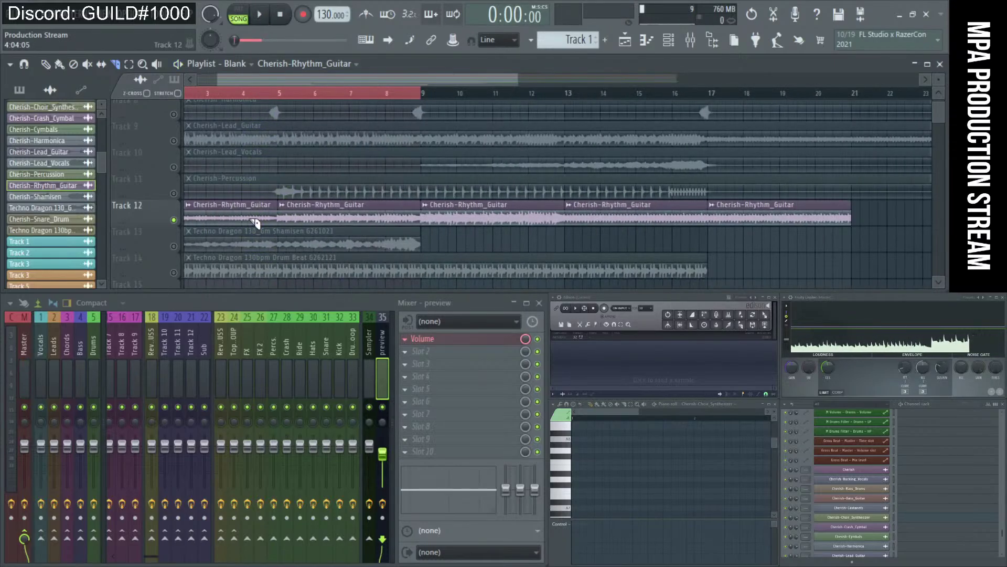
pyautogui.scroll(-2, 341, 223)
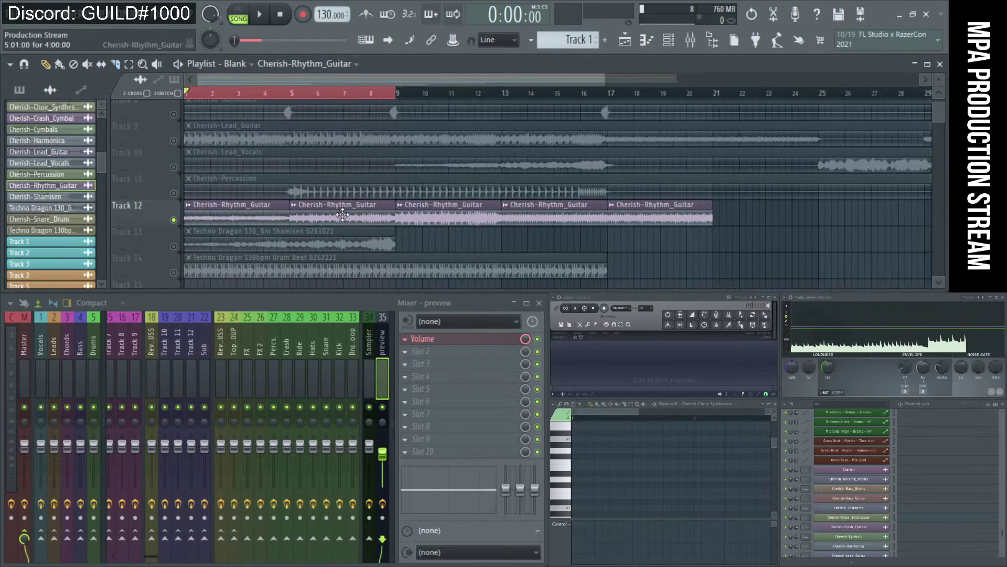
pyautogui.rightClick(327, 213)
pyautogui.moveTo(290, 215); pyautogui.dragTo(378, 214)
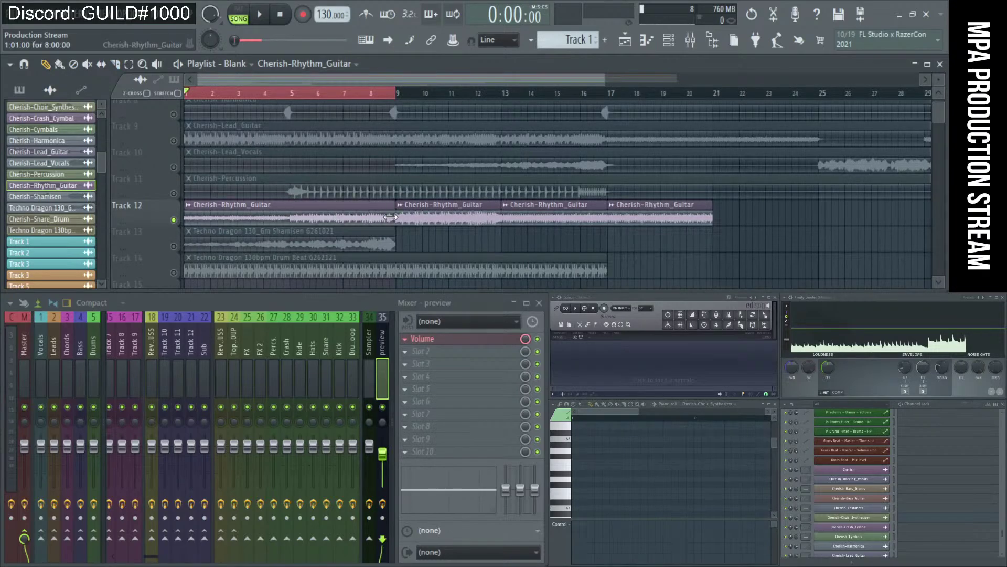
# Play the rhythm guitar from between bars 5 and 6, and again from bar 9.
pyautogui.press('space')
pyautogui.click(311, 94)
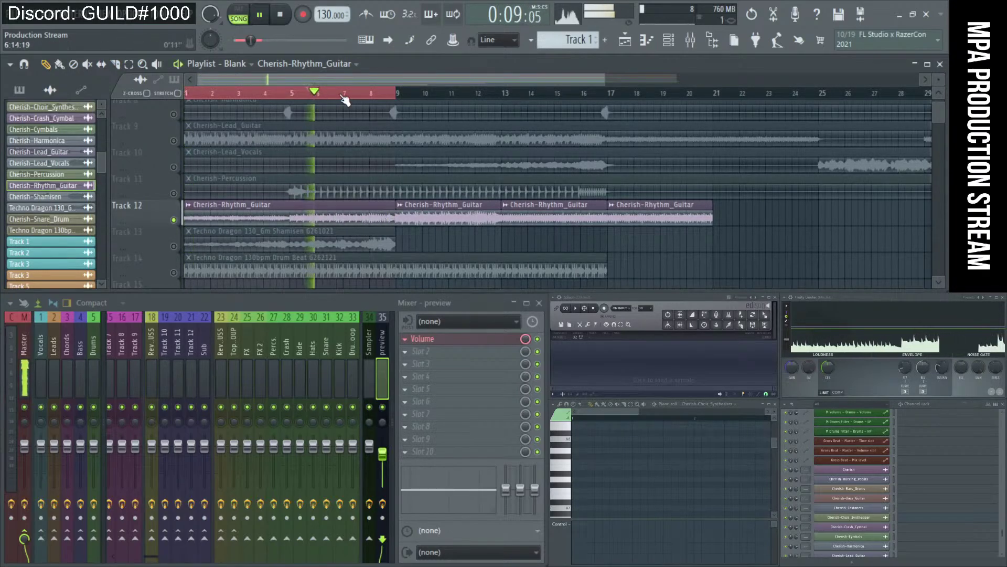
pyautogui.click(399, 96)
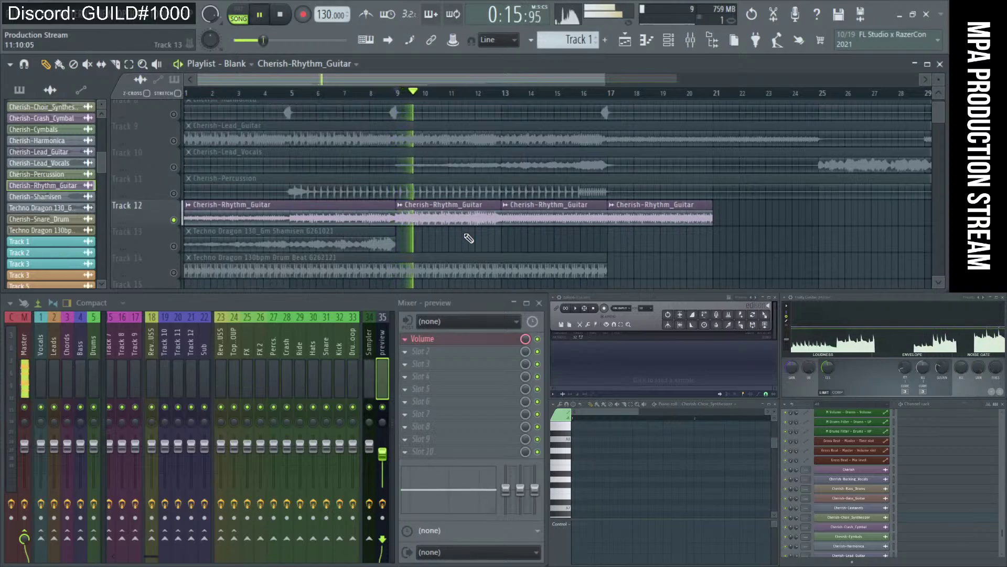
pyautogui.press('space')
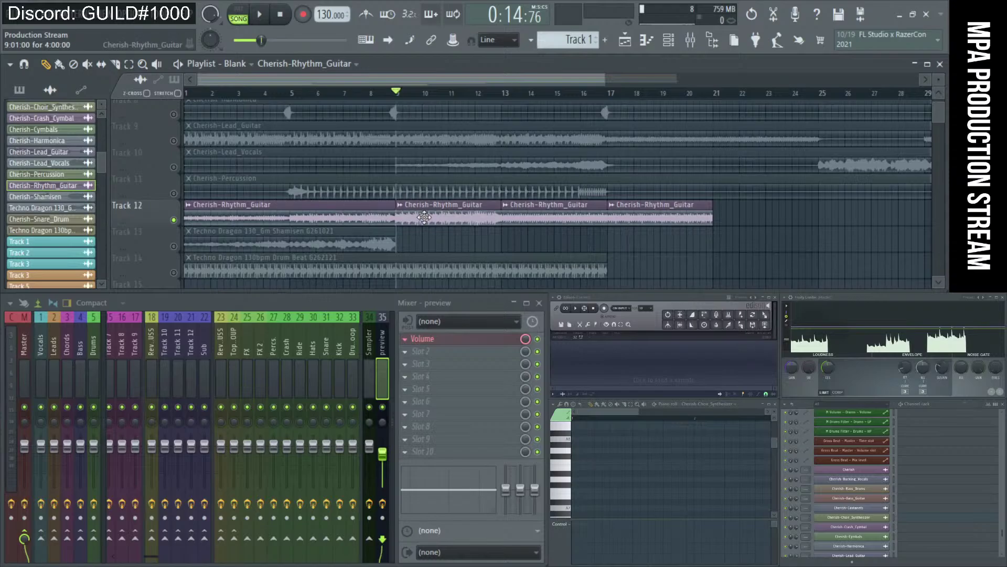
# Delete the three guitar clips after bar 9 and extend the first clip to bar 17.
pyautogui.rightClick(632, 223)
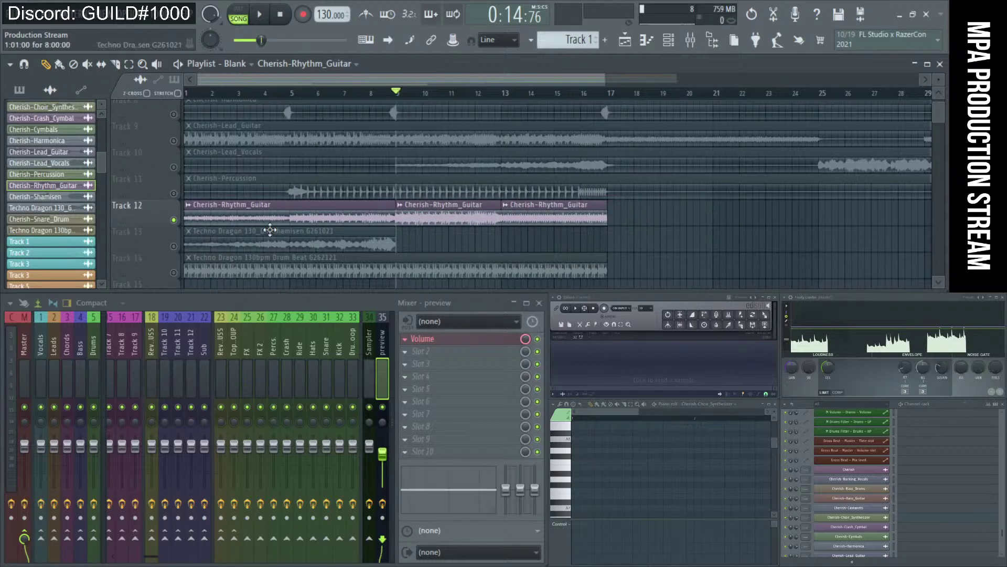
pyautogui.rightClick(426, 219)
pyautogui.rightClick(550, 220)
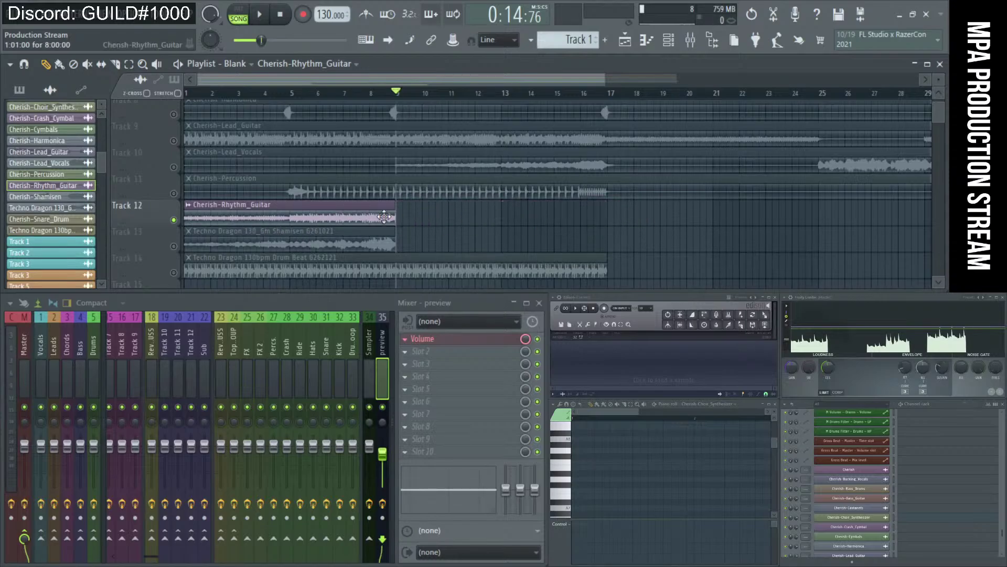
pyautogui.moveTo(397, 219); pyautogui.dragTo(617, 213)
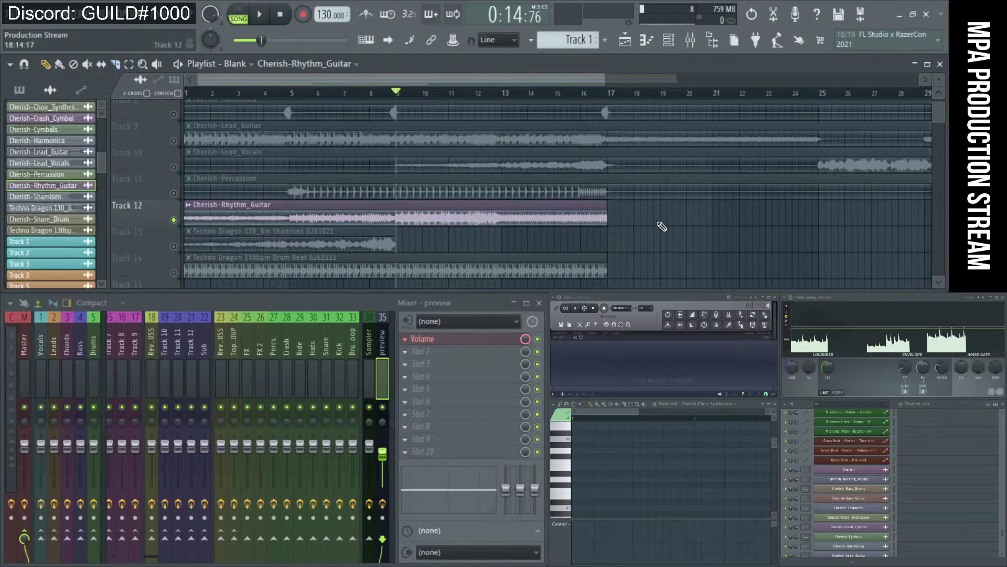
# Audition the passage just before bar 17 and extend the rhythm guitar clip to a length of 20:08:00.
pyautogui.press('space')
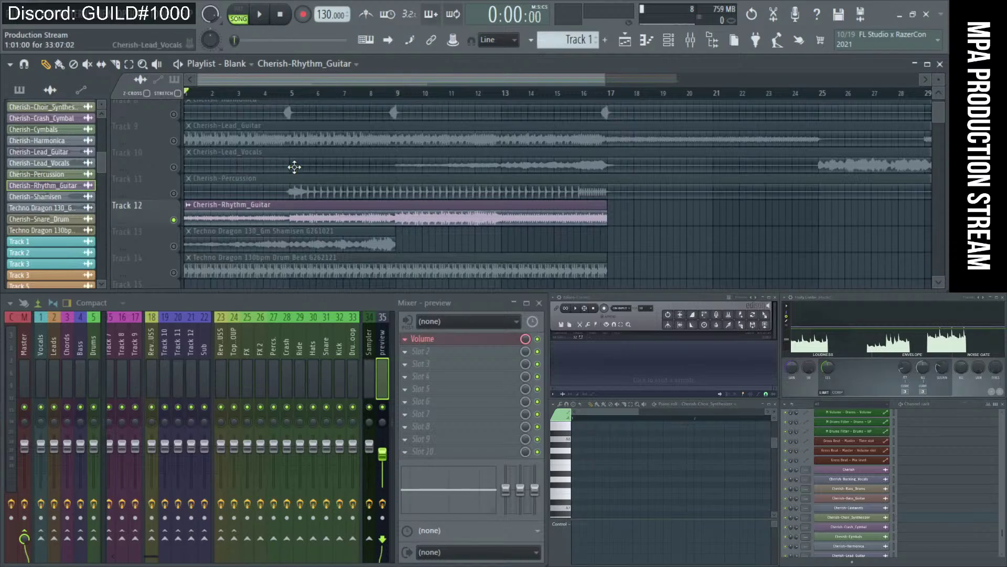
pyautogui.click(592, 93)
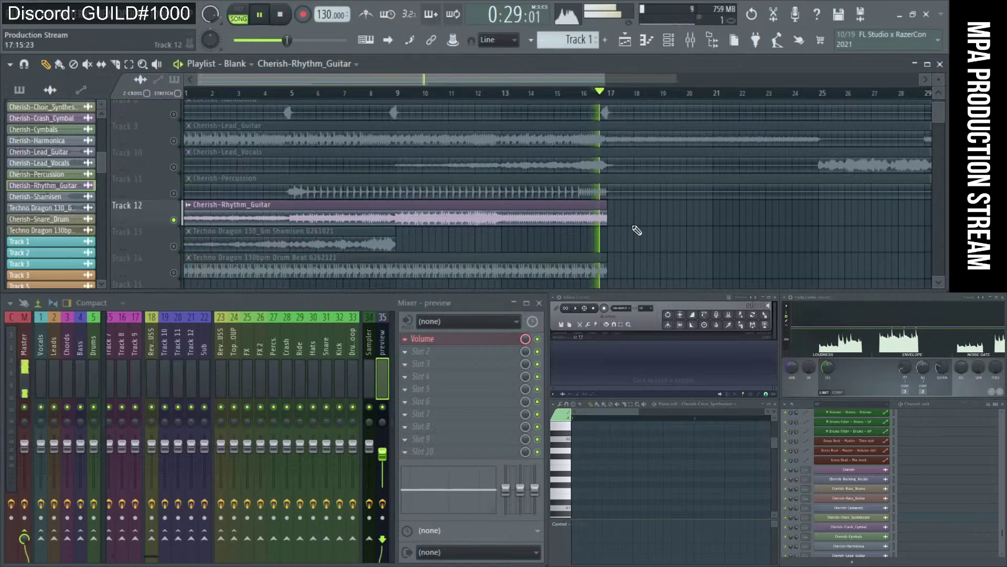
pyautogui.scroll(3, 635, 231)
pyautogui.press('space')
pyautogui.scroll(-3, 620, 228)
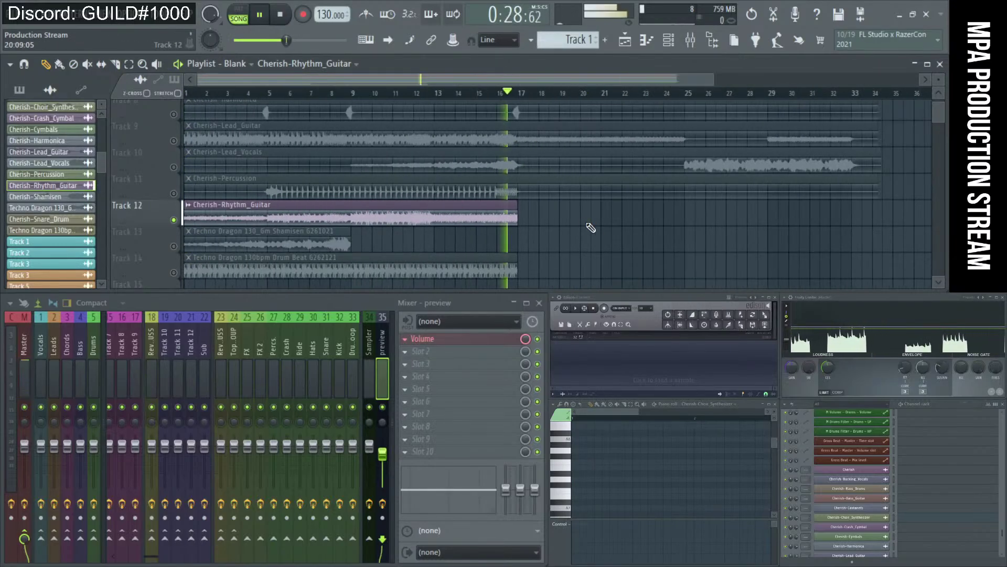
pyautogui.moveTo(517, 215); pyautogui.dragTo(610, 215)
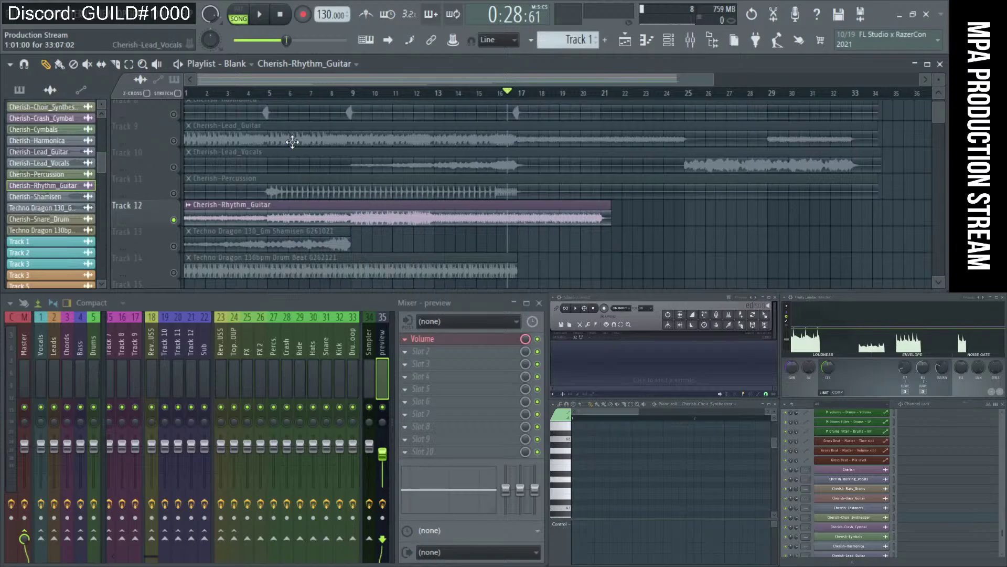
# Play the rhythm guitar from bar 5 and extend the clip to a length of 22:00:00.
pyautogui.press('space')
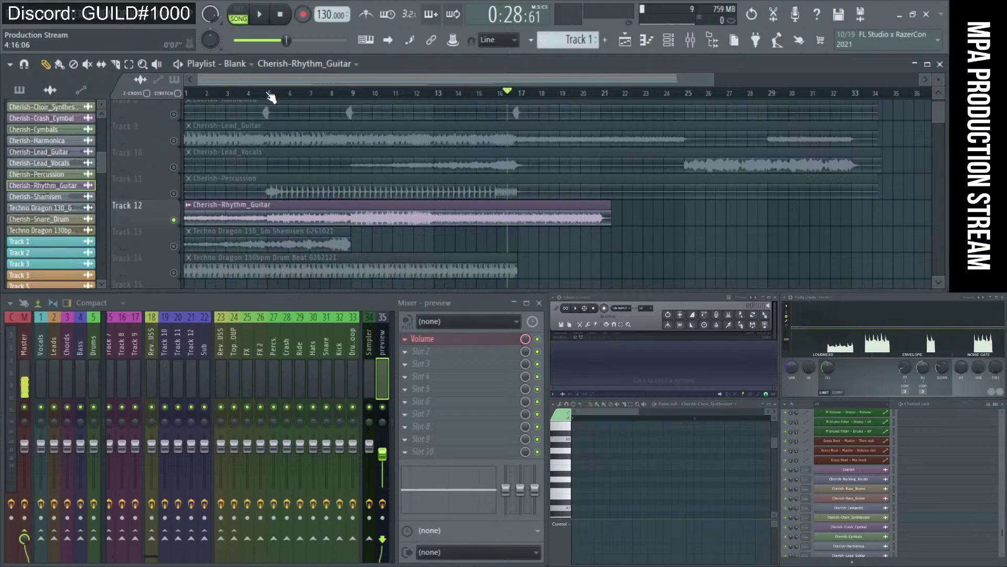
pyautogui.click(269, 94)
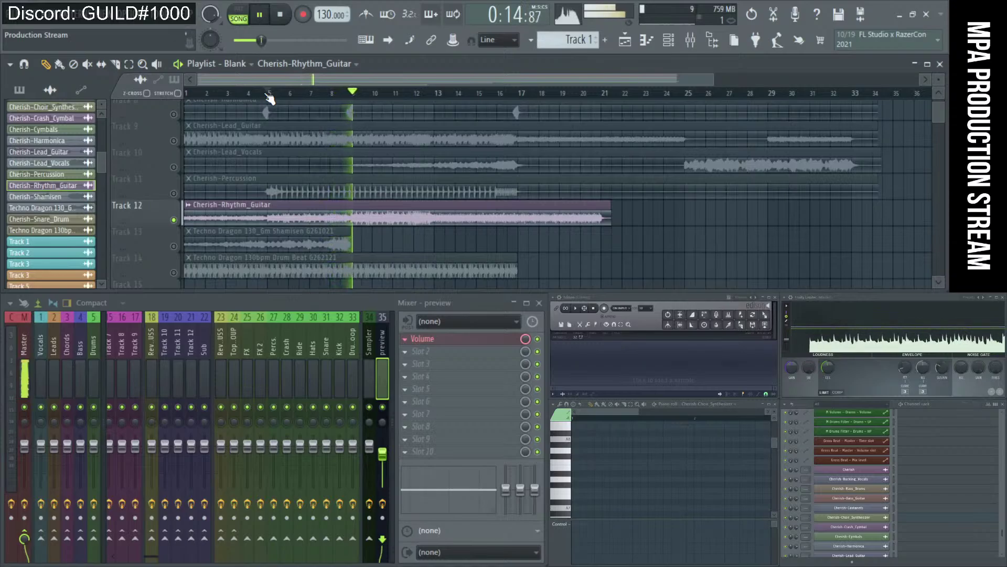
pyautogui.press('space')
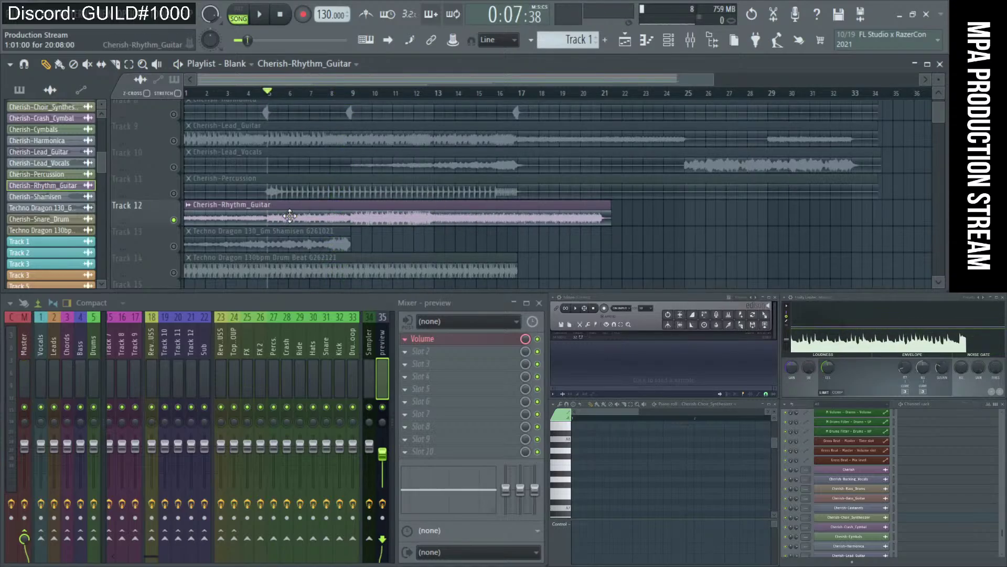
pyautogui.moveTo(626, 220)
pyautogui.mouseDown()
pyautogui.moveTo(686, 220)
pyautogui.moveTo(644, 220)
pyautogui.mouseUp()
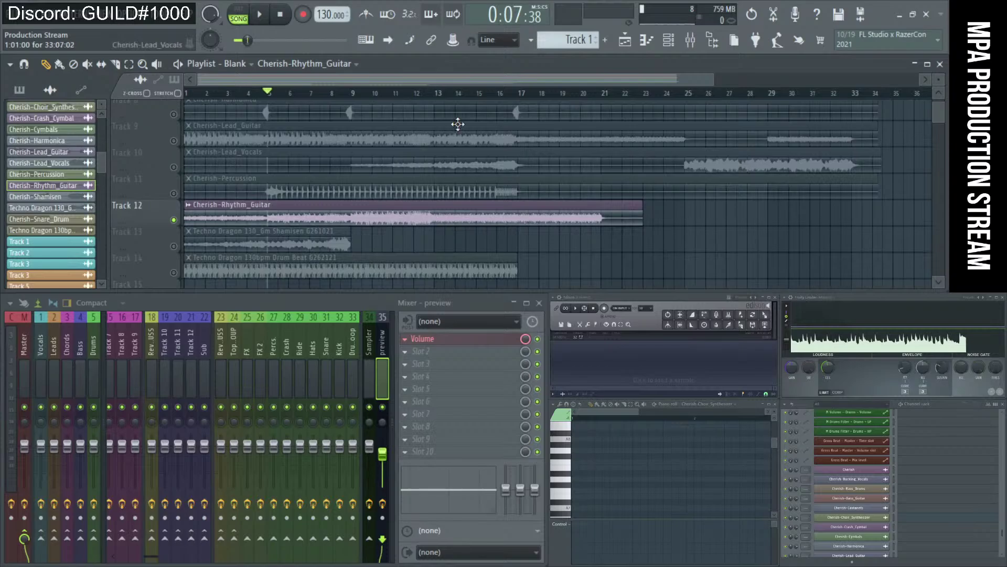
# Audition the rhythm guitar clip from bar 13.
pyautogui.click(435, 94)
pyautogui.press('space')
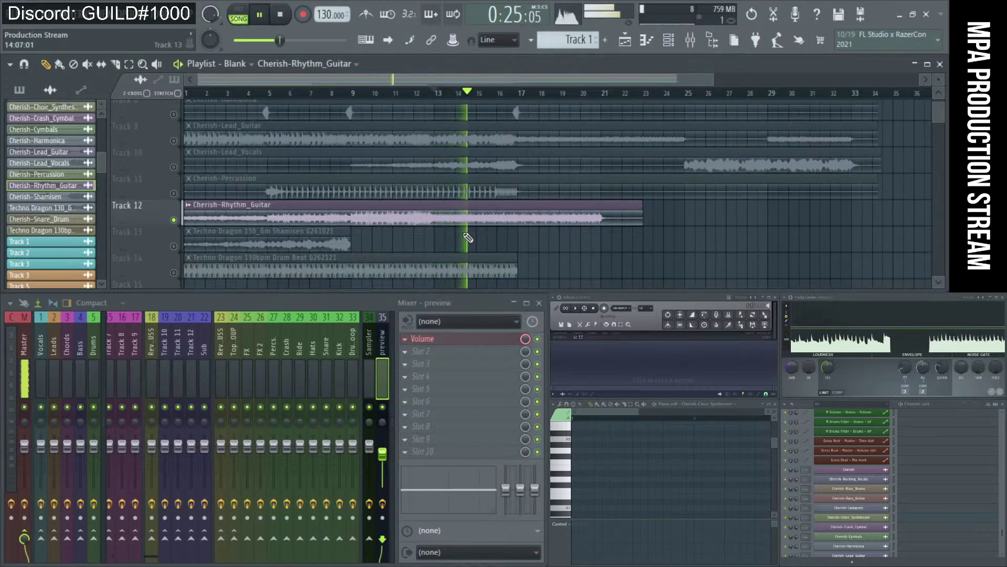
pyautogui.press('space')
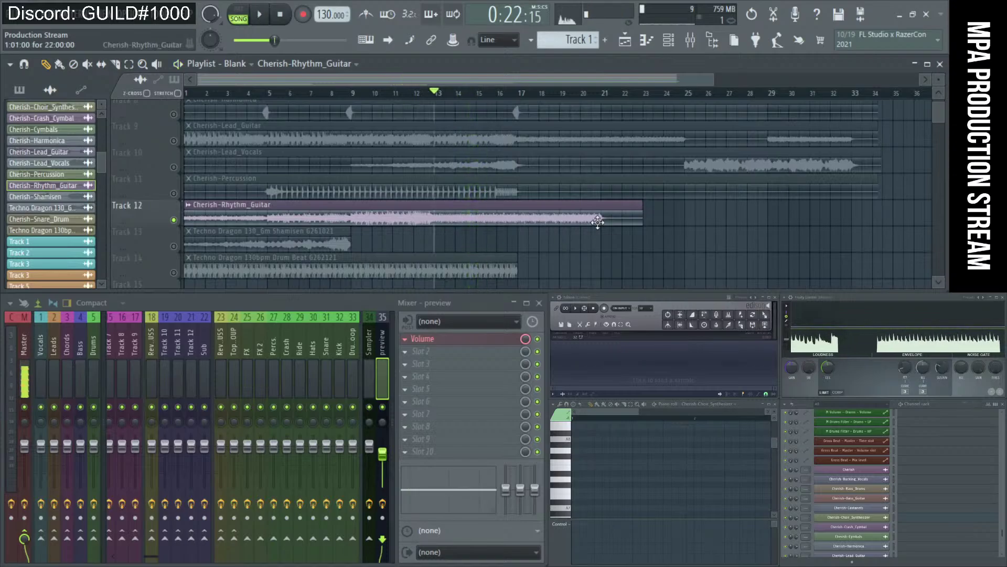
# Slice the rhythm guitar clip at bars 13 and 21 and delete the leftover piece after bar 21.
pyautogui.scroll(2, 443, 236)
pyautogui.press('c')
pyautogui.moveTo(426, 207); pyautogui.dragTo(426, 230)
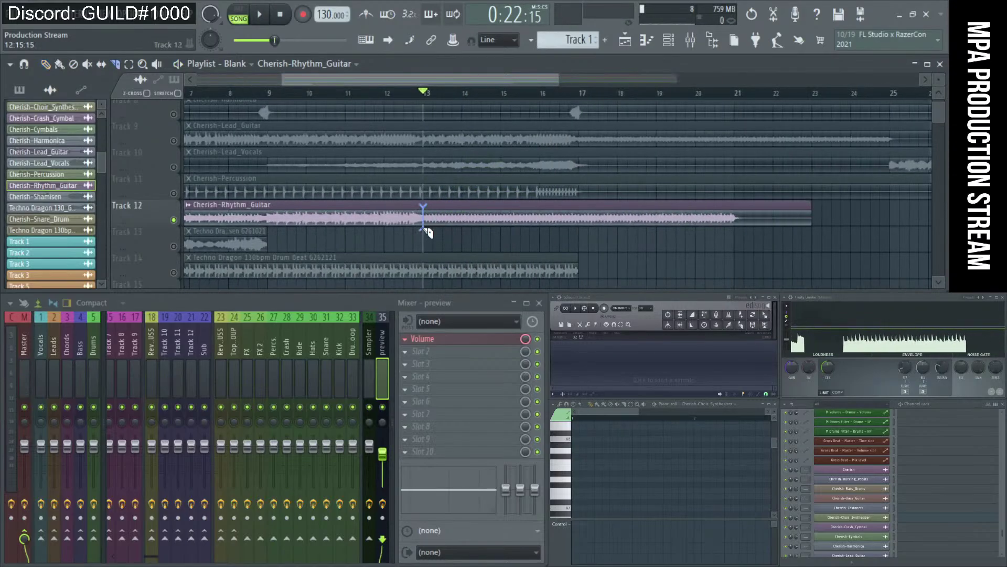
pyautogui.moveTo(736, 207); pyautogui.dragTo(739, 228)
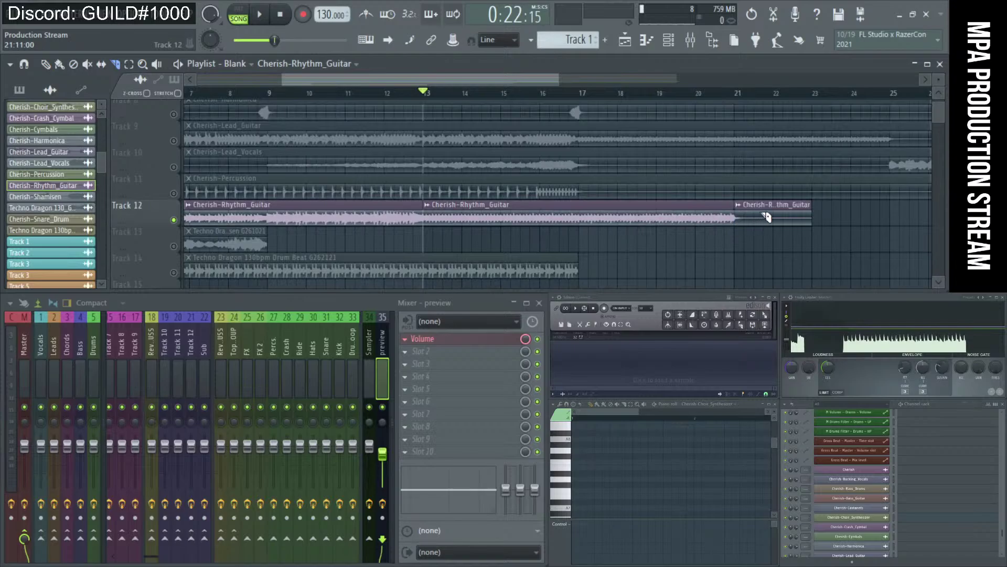
pyautogui.press('p')
pyautogui.rightClick(766, 215)
# Move the guitar clip at bar 13 to start at bar 17 and play it from there.
pyautogui.moveTo(484, 216); pyautogui.dragTo(640, 218)
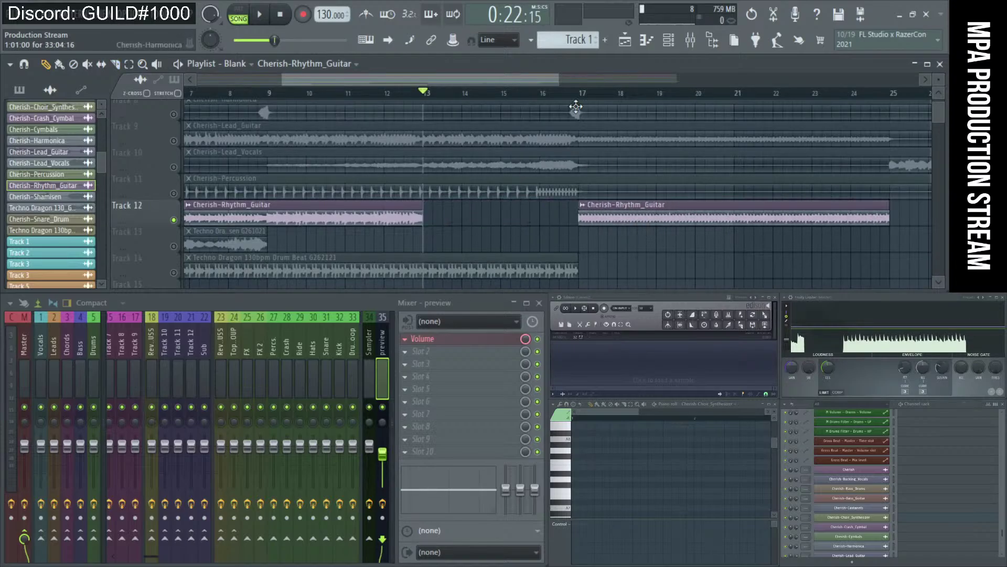
pyautogui.click(584, 93)
pyautogui.press('space')
pyautogui.scroll(-2, 544, 200)
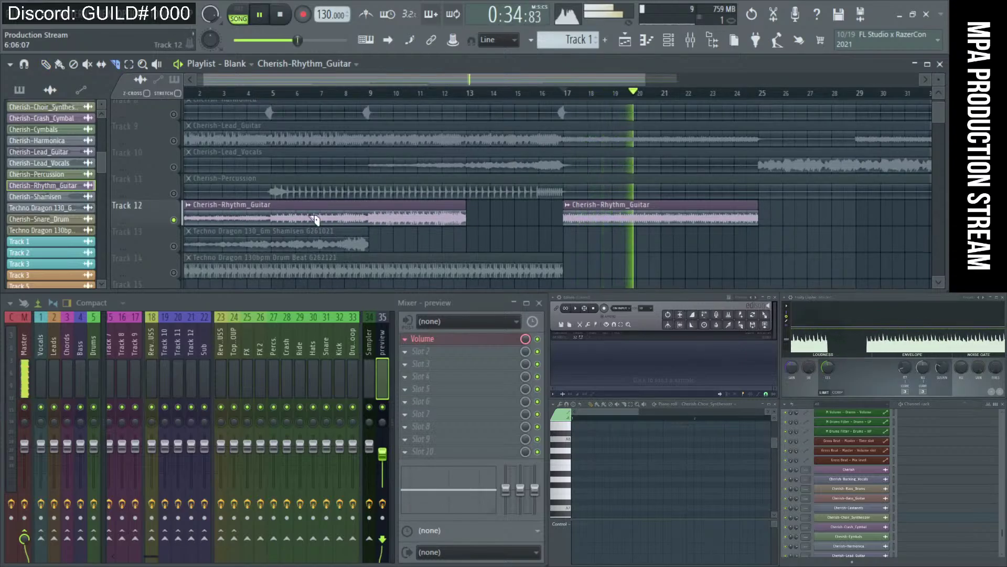
pyautogui.press('space')
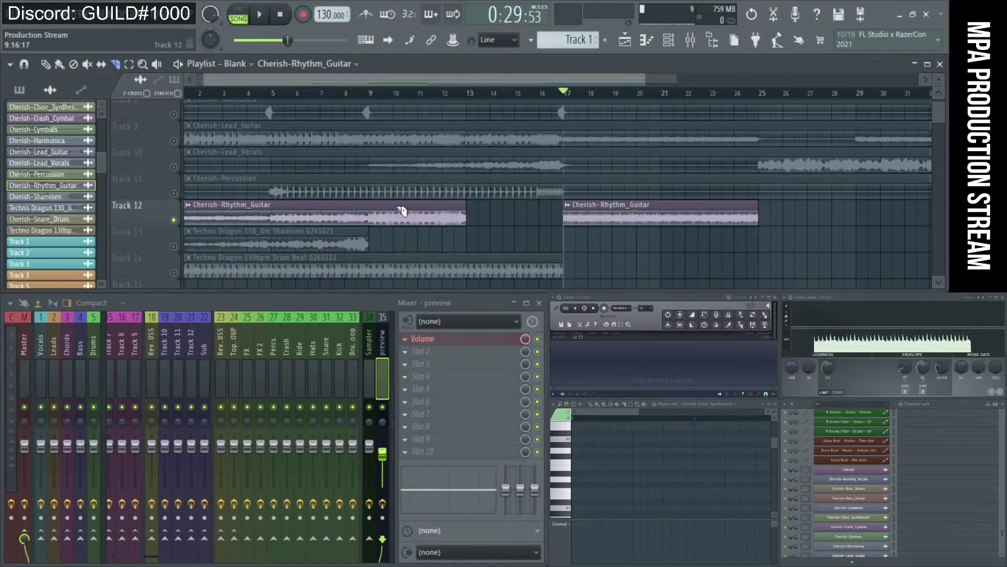
# Slice the first rhythm guitar clip at bars 9 and 5, and move the last clip back to bar 13.
pyautogui.scroll(4, 385, 77)
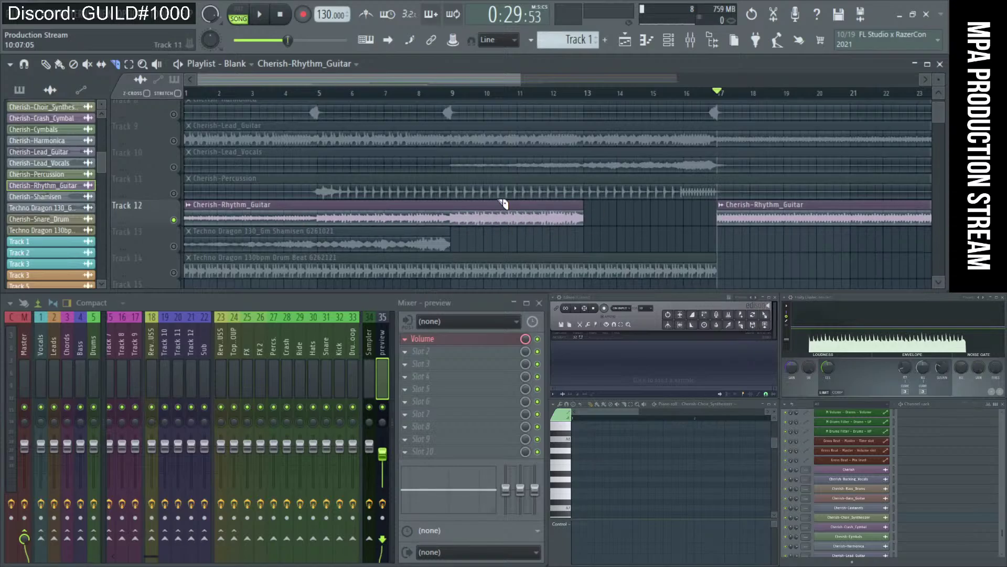
pyautogui.click(451, 218)
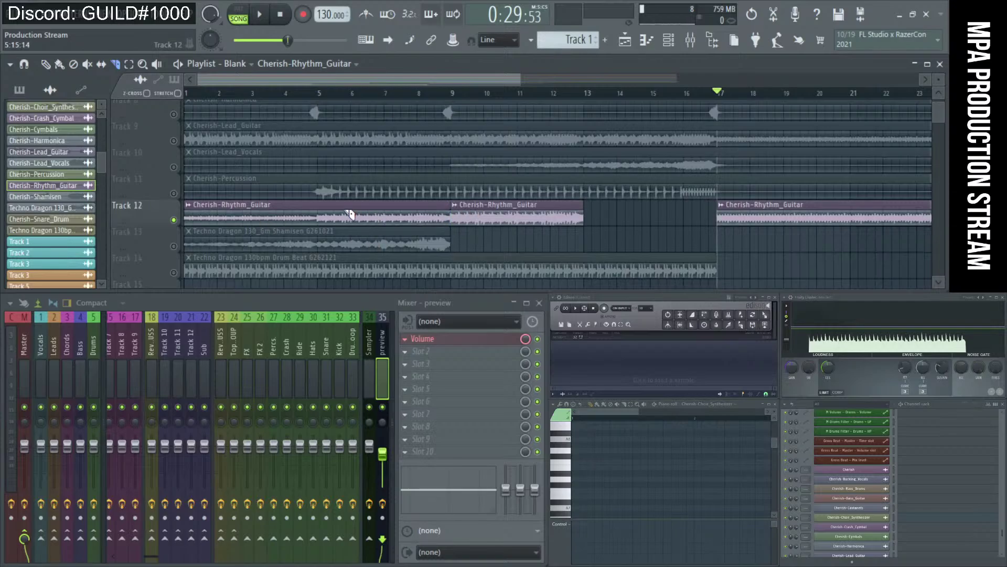
pyautogui.moveTo(320, 212); pyautogui.dragTo(321, 228)
pyautogui.scroll(-1, 456, 220)
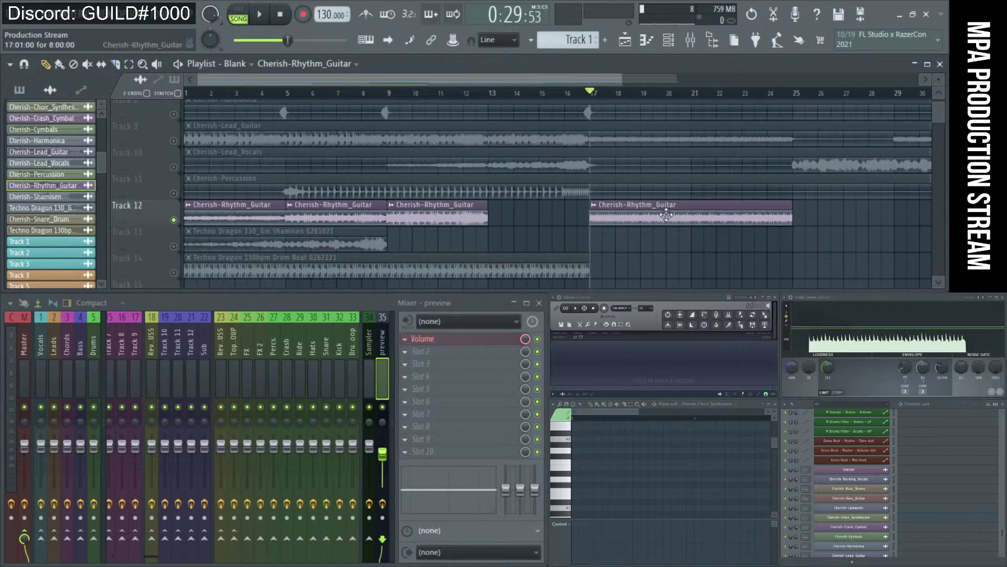
pyautogui.moveTo(666, 218); pyautogui.dragTo(564, 215)
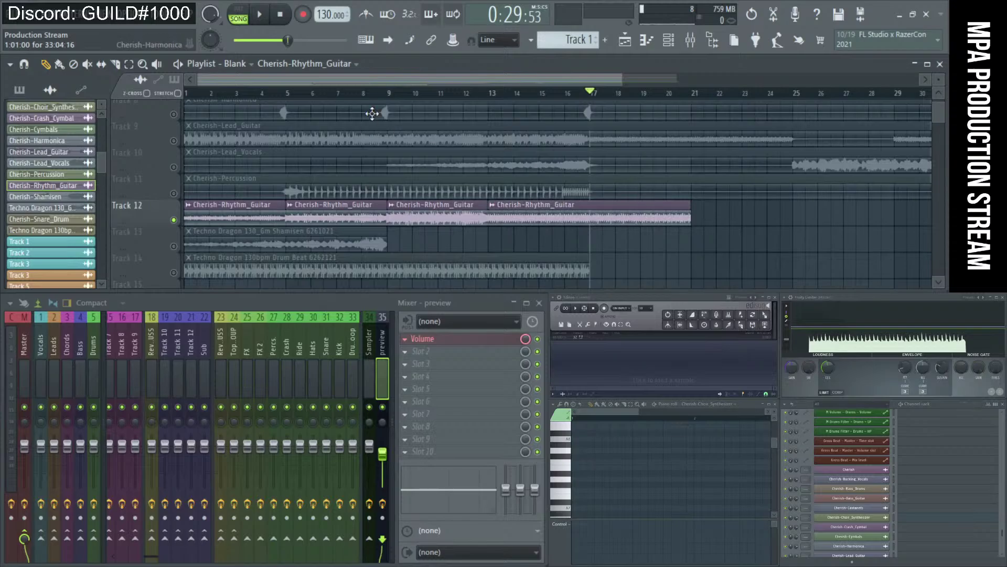
# Stop playback and start making the first rhythm guitar clip on Track 12 unique as a sample.
pyautogui.click(283, 21)
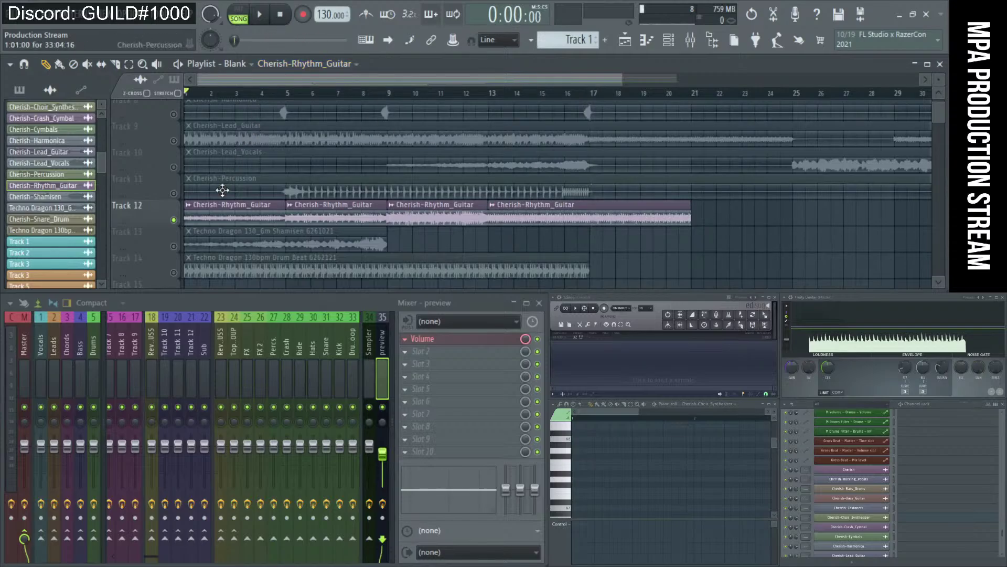
pyautogui.click(189, 207)
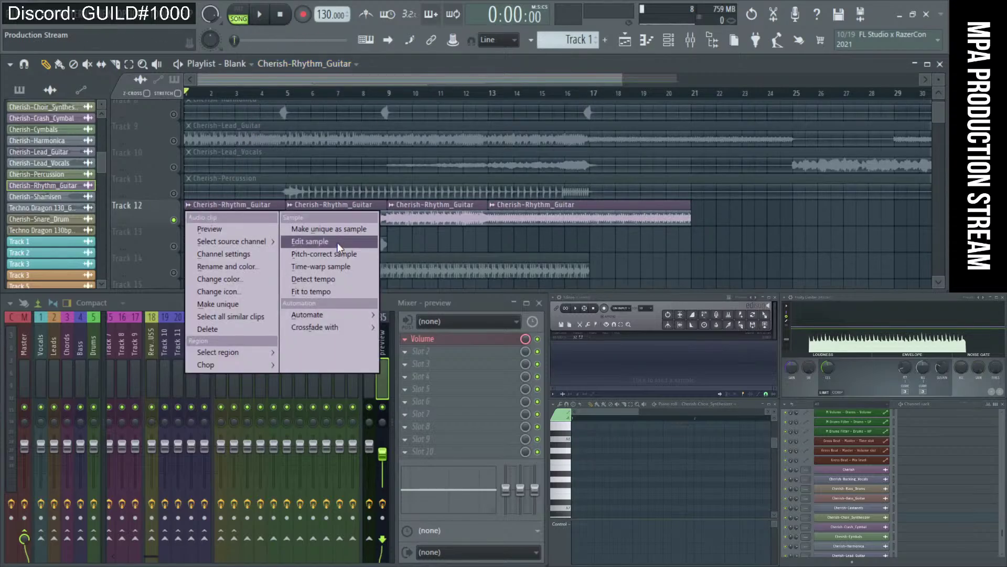
pyautogui.click(338, 241)
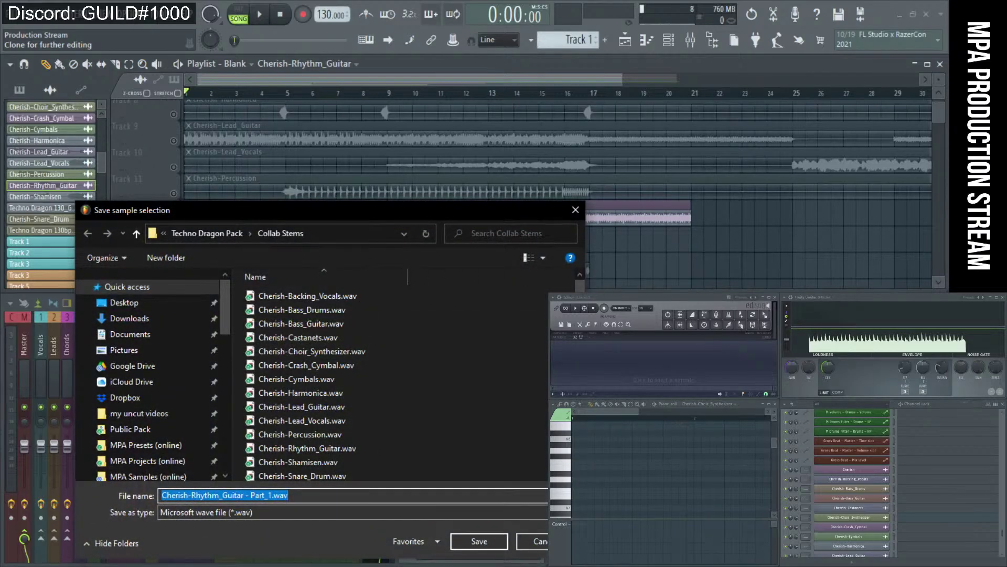
pyautogui.moveTo(0, 131); pyautogui.dragTo(211, 147)
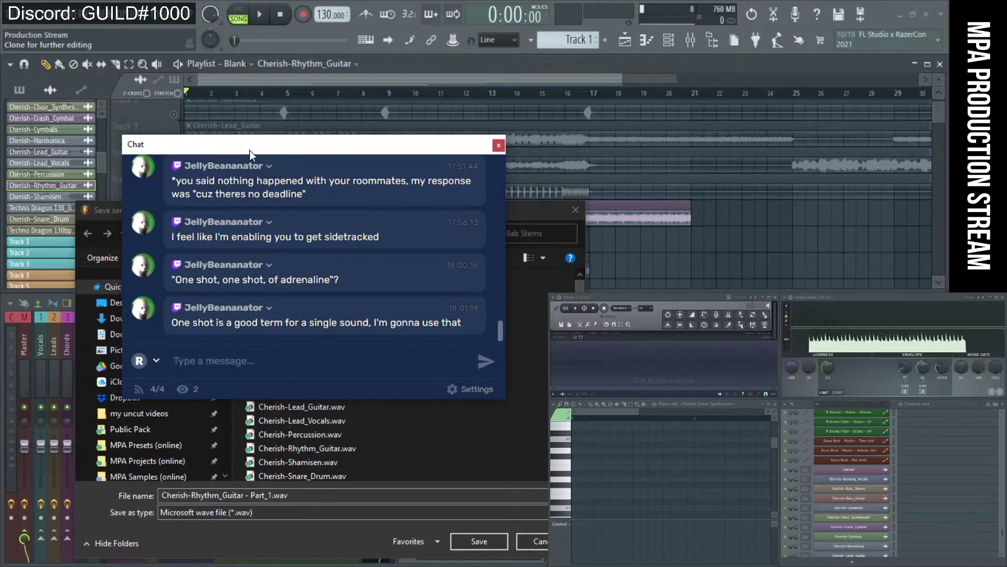
pyautogui.moveTo(398, 143); pyautogui.dragTo(782, 300)
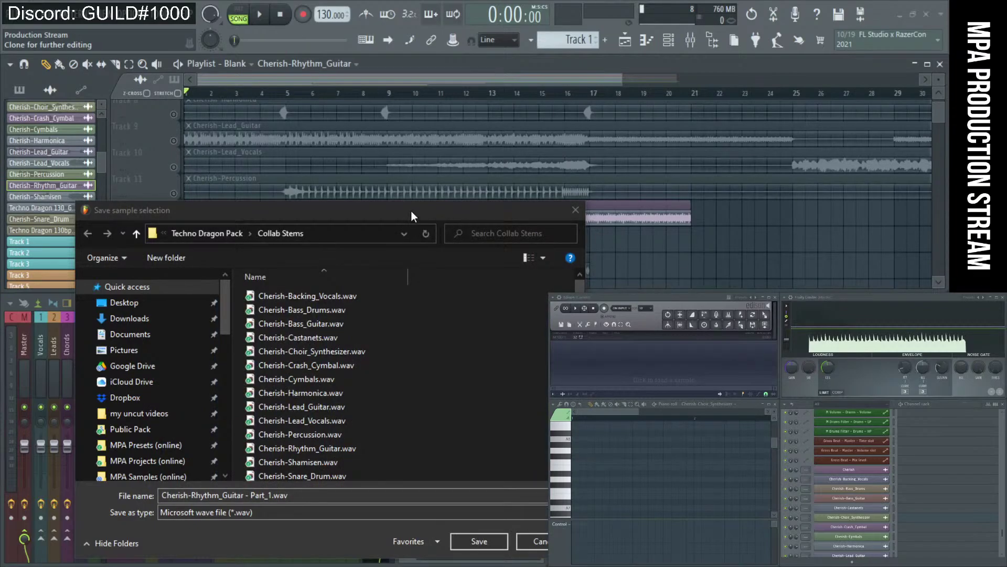
pyautogui.moveTo(411, 211); pyautogui.dragTo(402, 191)
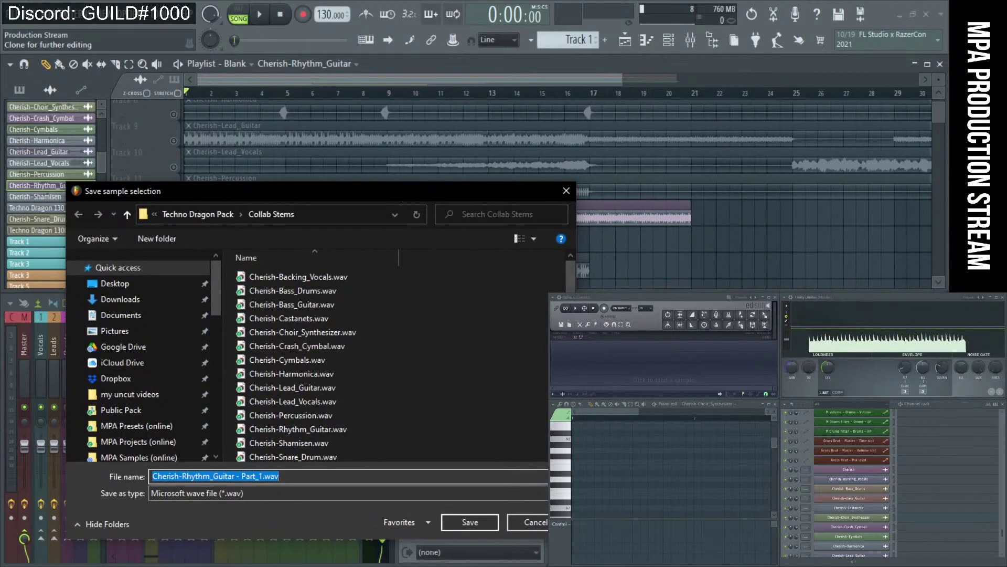
pyautogui.moveTo(379, 205); pyautogui.dragTo(364, 174)
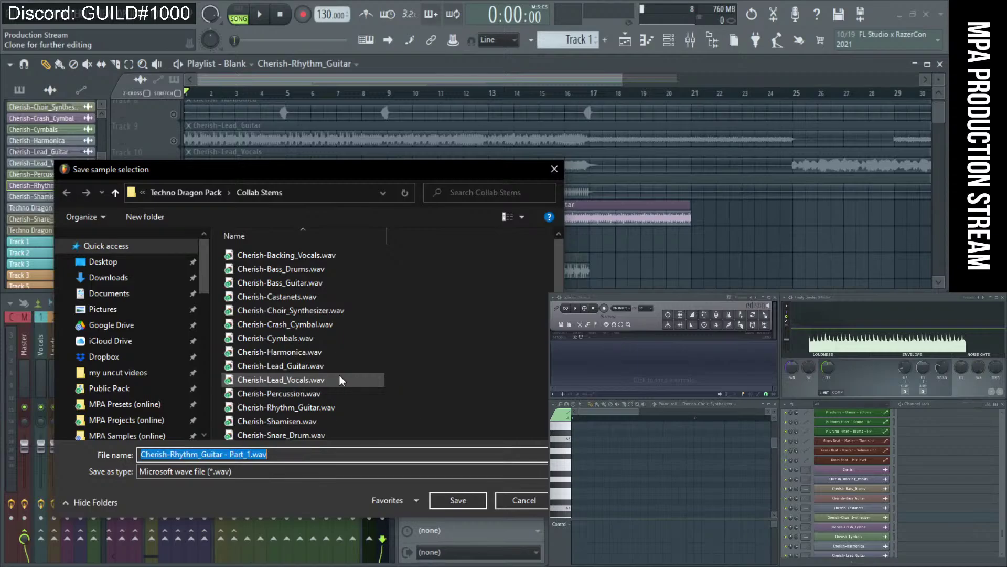
# Save the first clip's sample in Public Pack's Techno Dragon Pack folder as "Techno Dragon 130_Gm rhythm guitar G261021.wav".
pyautogui.click(130, 391)
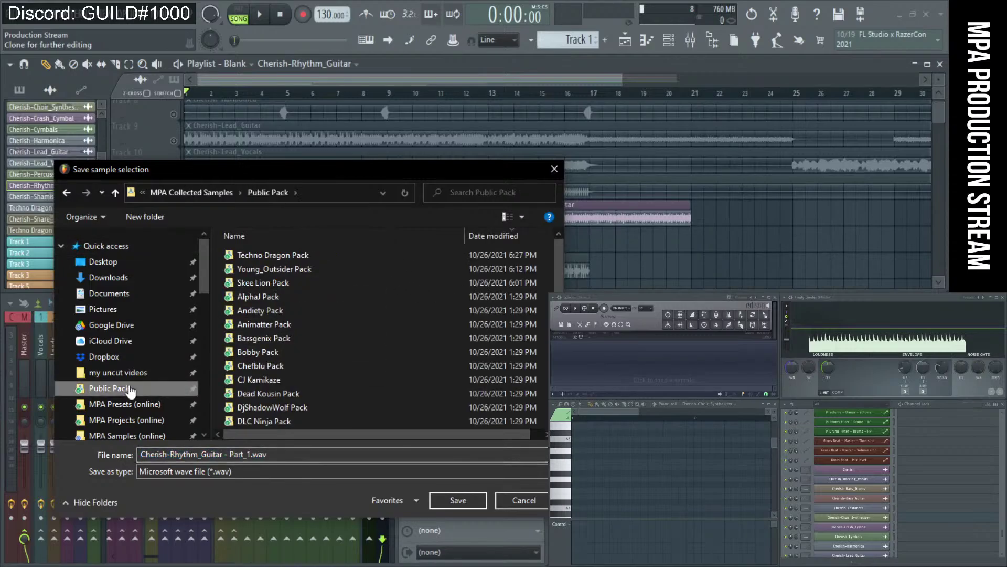
pyautogui.doubleClick(326, 254)
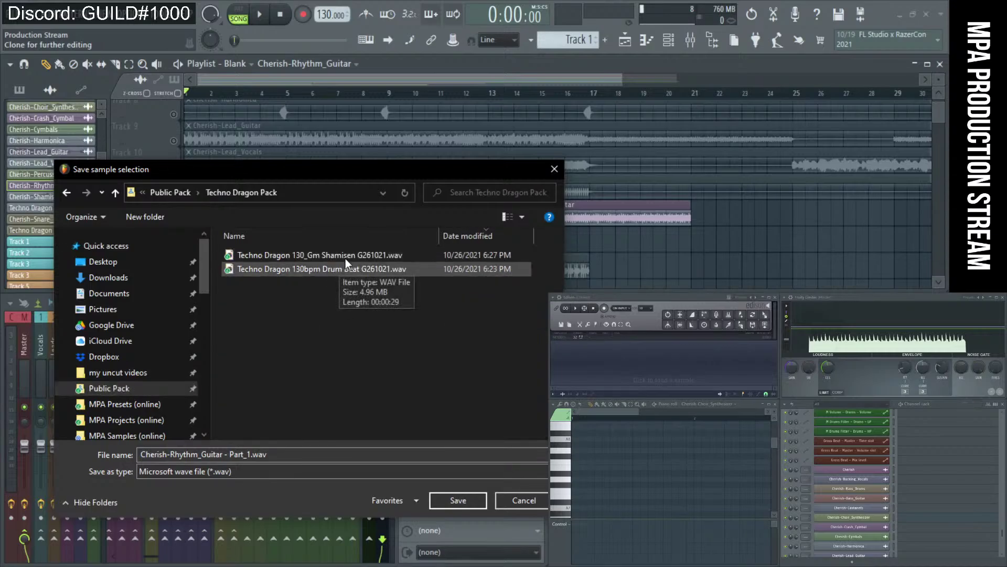
pyautogui.moveTo(376, 171); pyautogui.dragTo(333, 249)
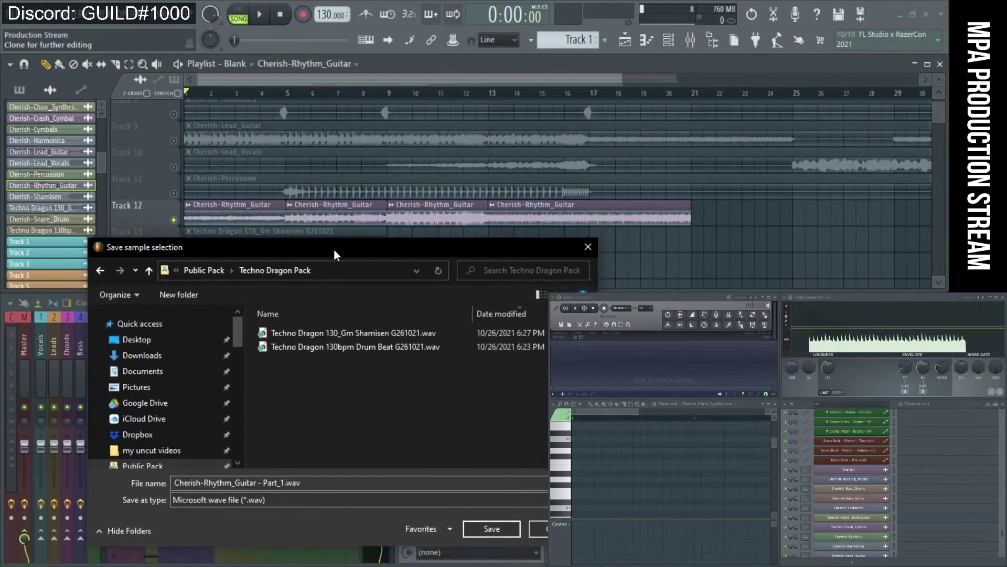
pyautogui.click(323, 335)
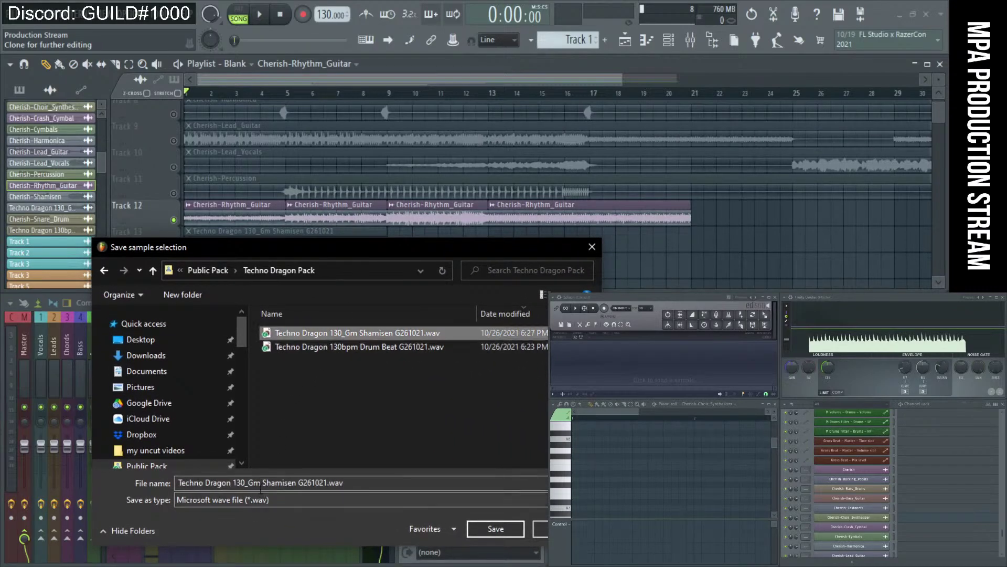
pyautogui.moveTo(264, 484); pyautogui.dragTo(280, 487)
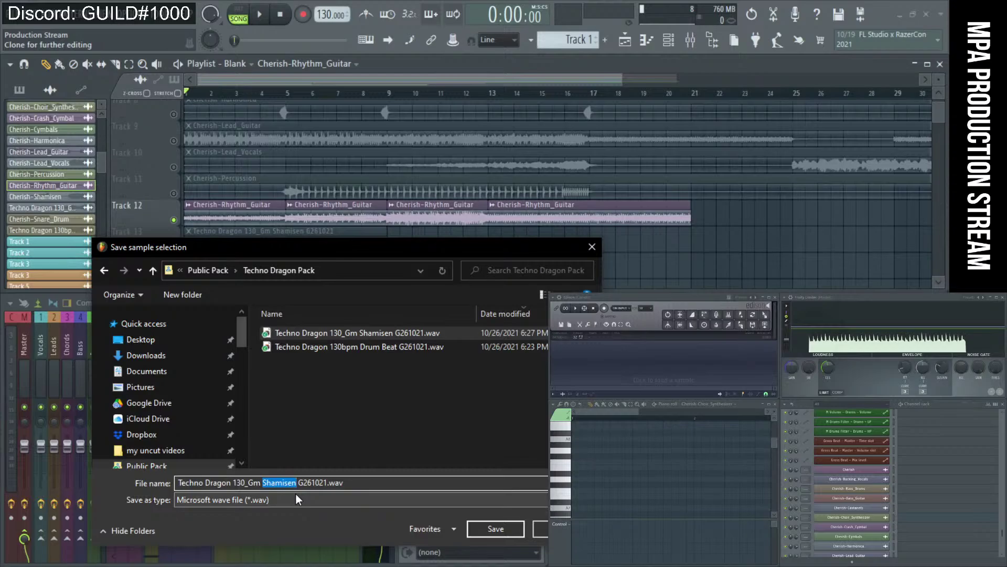
pyautogui.write('Ry')
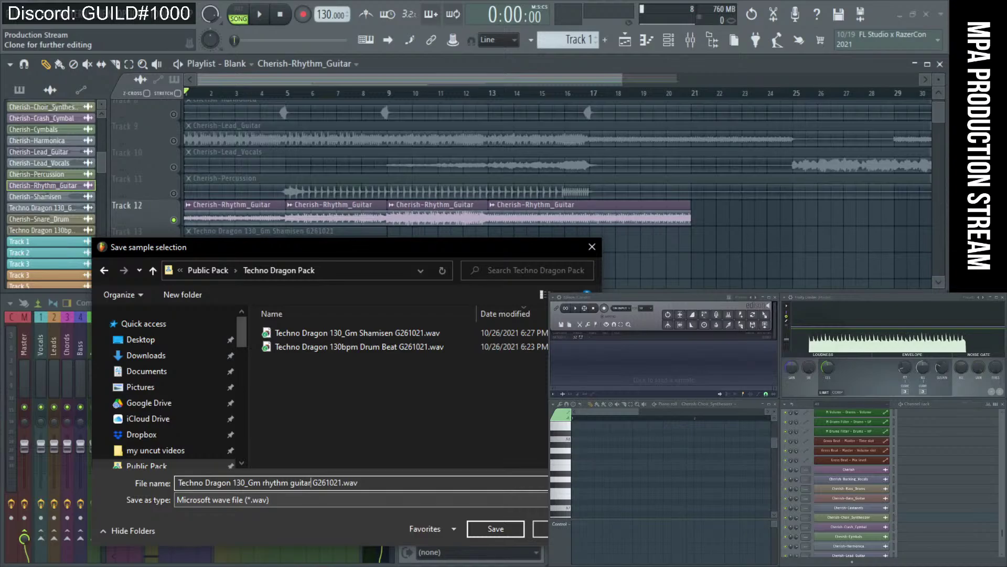
pyautogui.press('Return')
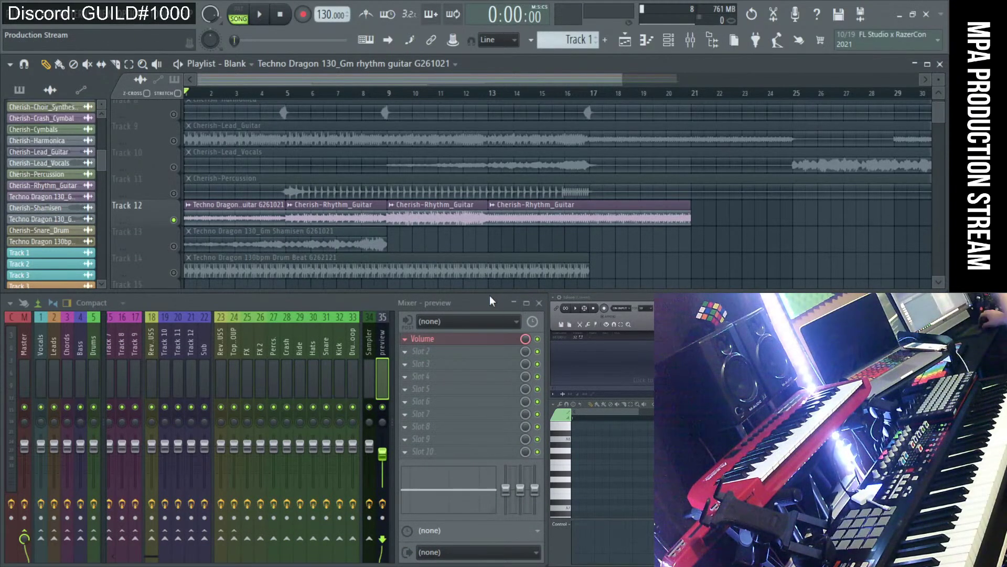
# Make the second rhythm guitar clip unique as a sample, saved in Techno Dragon Pack as "Techno Dragon 130_Gm rhythm guitar 2 G261021.wav".
pyautogui.click(294, 209)
pyautogui.click(402, 226)
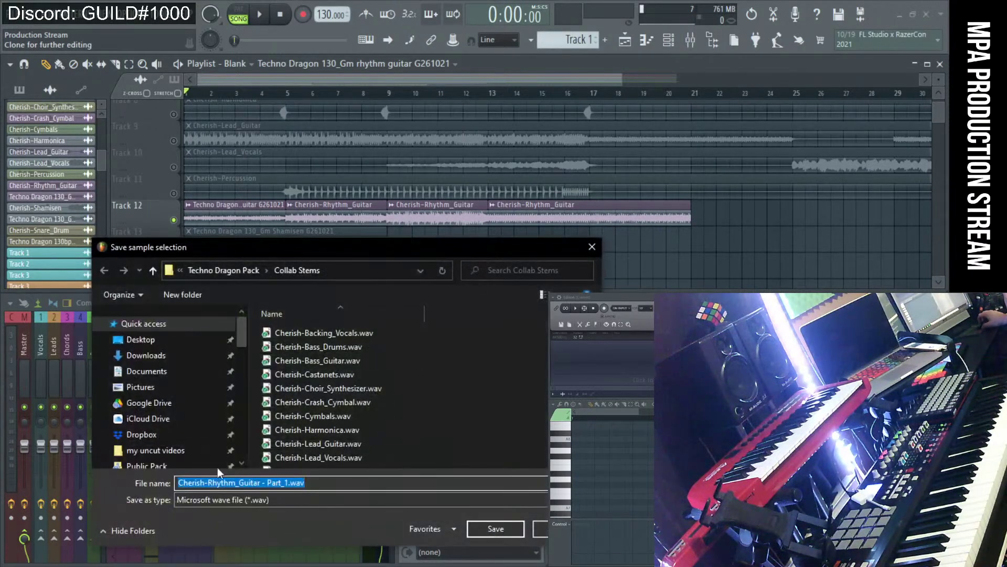
pyautogui.click(147, 465)
pyautogui.doubleClick(291, 337)
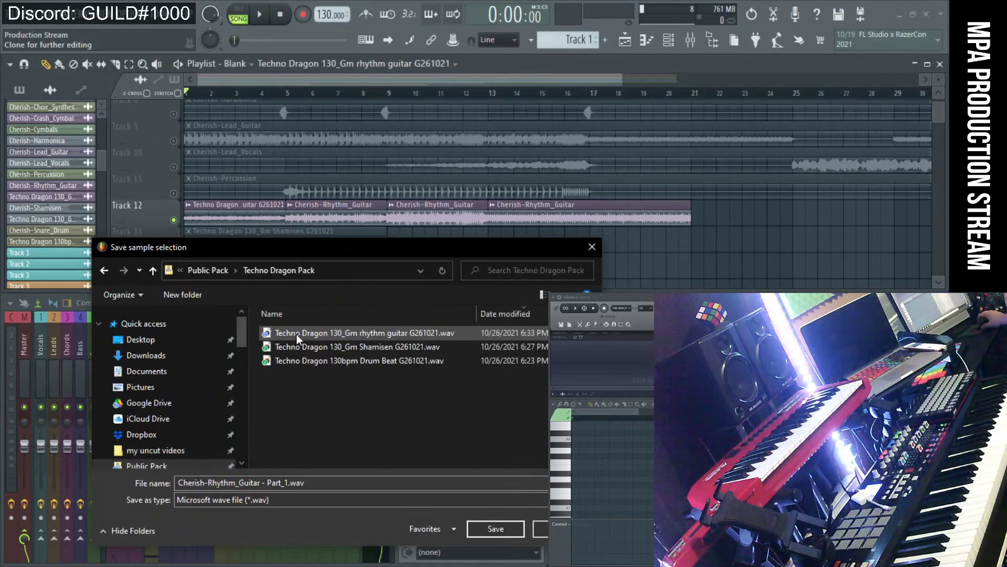
pyautogui.click(297, 335)
pyautogui.doubleClick(310, 483)
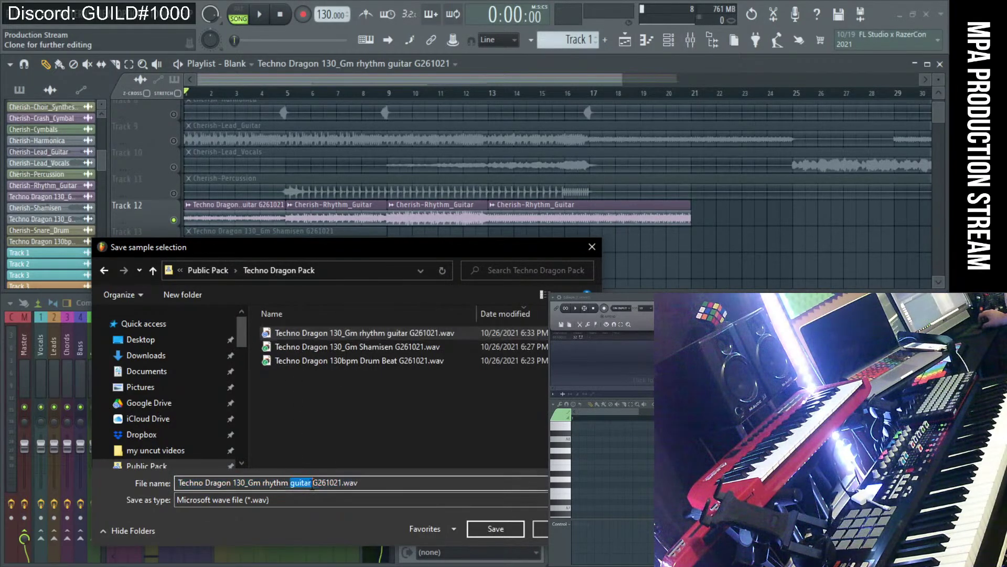
pyautogui.write('guitar 2')
pyautogui.press('Return')
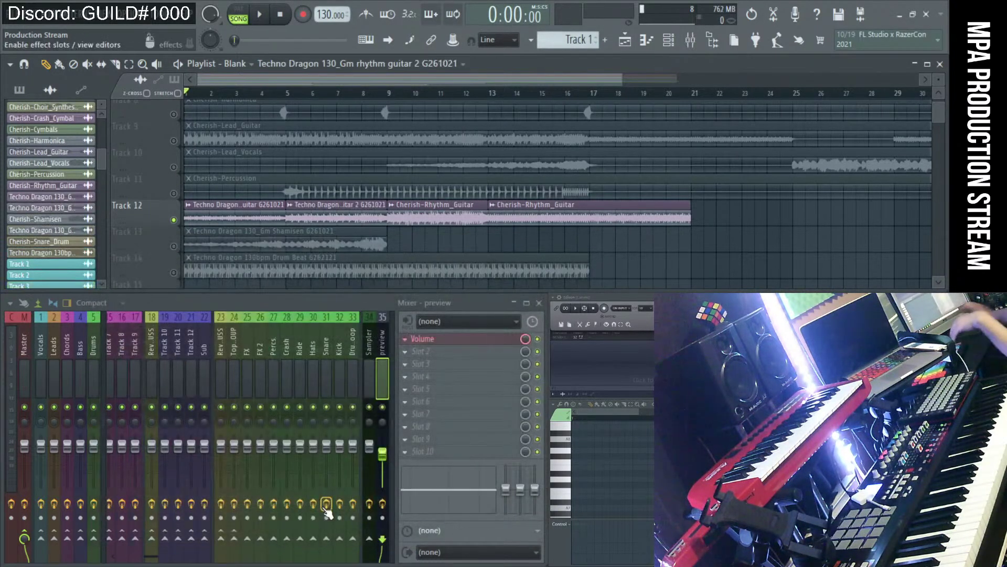
# Make the clip at bar 9 unique as a sample, saved in Techno Dragon Pack as "Techno Dragon 130_Gm rhythm guitar 3 G261021.wav".
pyautogui.click(392, 205)
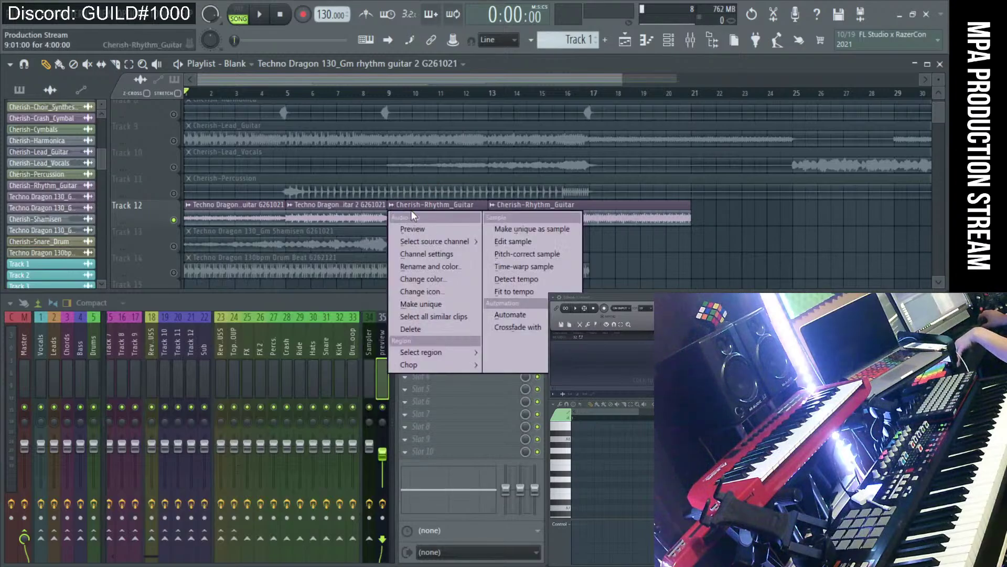
pyautogui.click(507, 231)
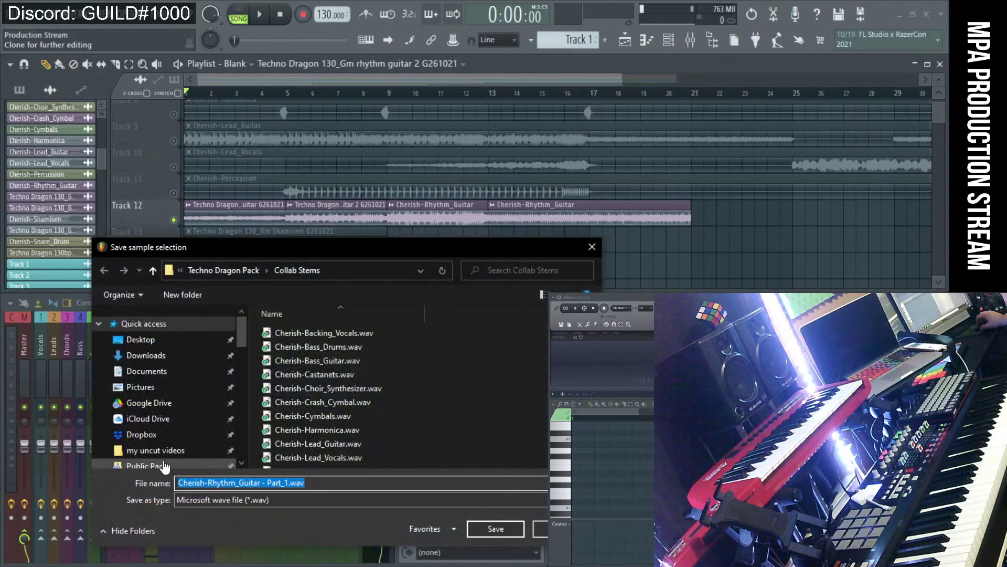
pyautogui.click(164, 466)
pyautogui.doubleClick(328, 333)
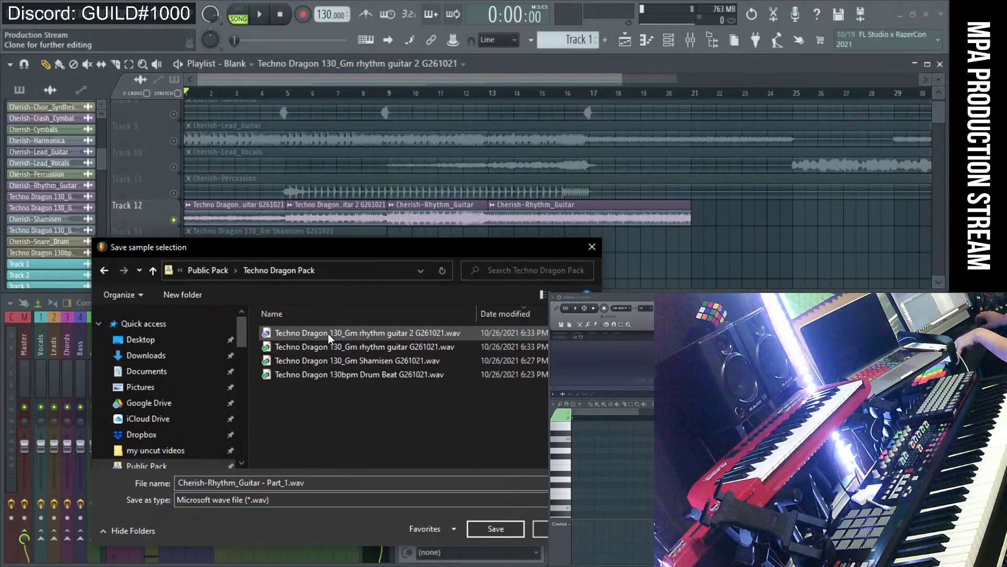
pyautogui.click(405, 335)
pyautogui.click(321, 481)
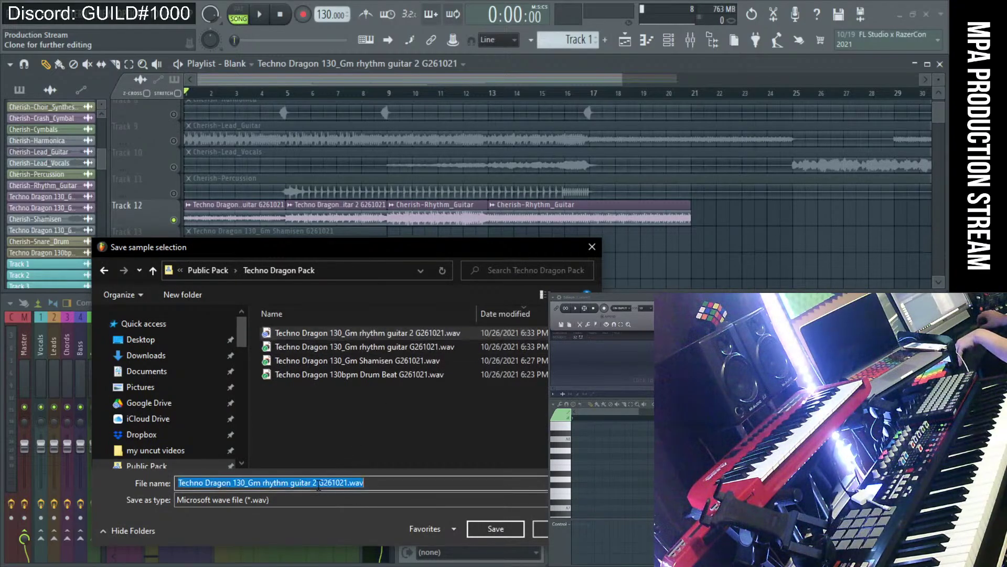
pyautogui.doubleClick(317, 482)
pyautogui.press('BackSpace')
pyautogui.write('3')
pyautogui.press('Return')
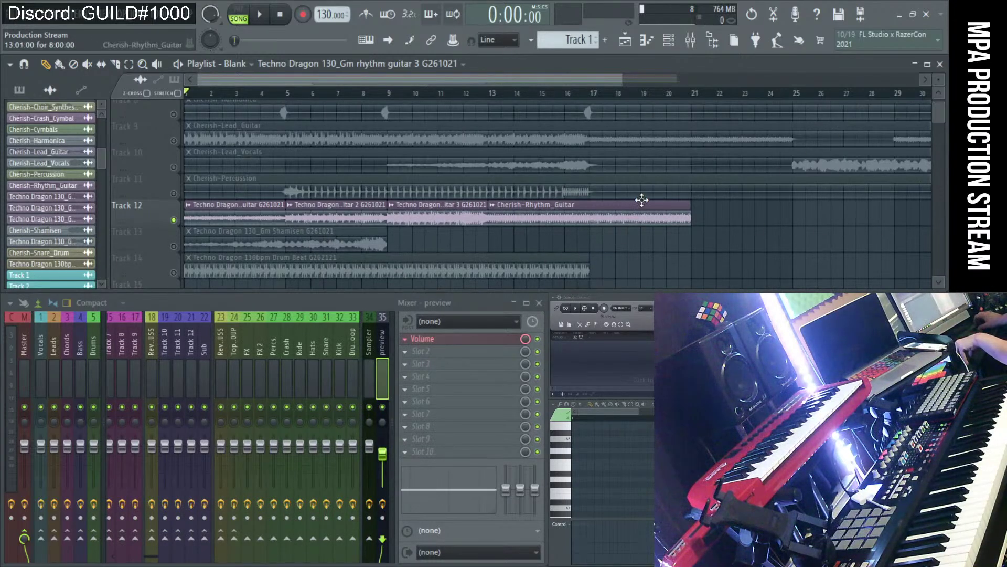
# Make the clip at bar 13 unique as a sample, saved in Techno Dragon Pack as "Techno Dragon 130_Gm rhythm guitar 4 G261021.wav".
pyautogui.click(489, 205)
pyautogui.click(601, 226)
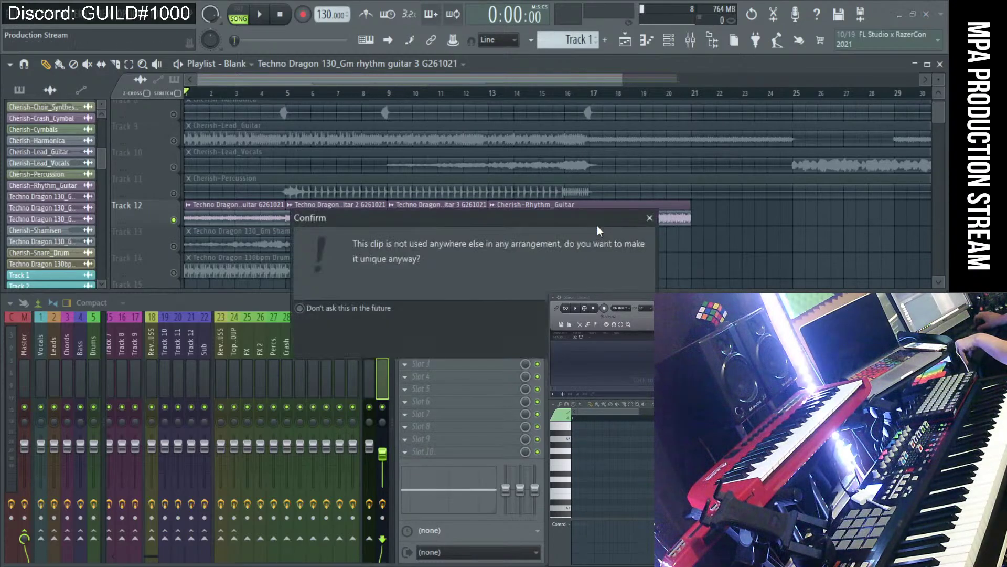
pyautogui.press('Return')
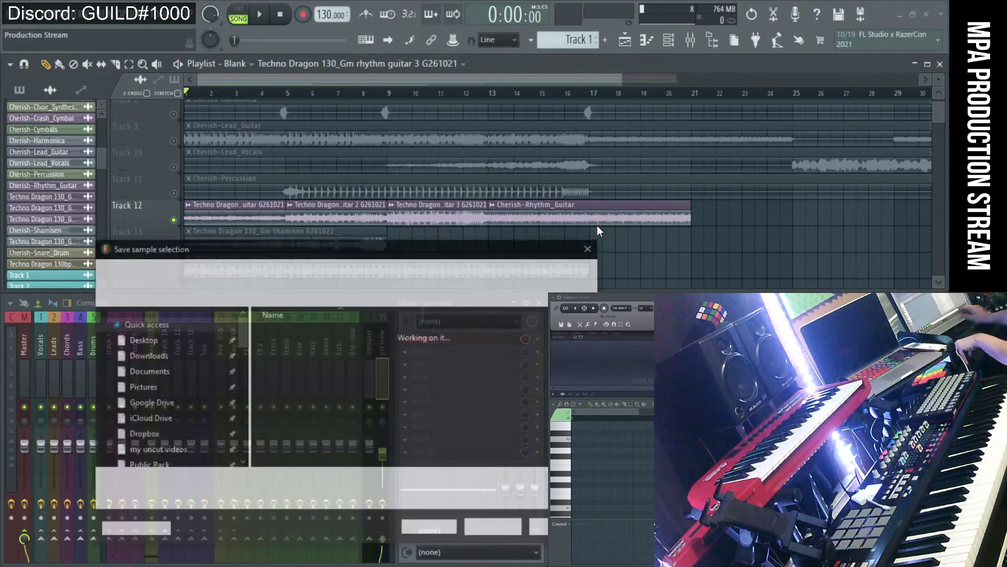
pyautogui.click(156, 467)
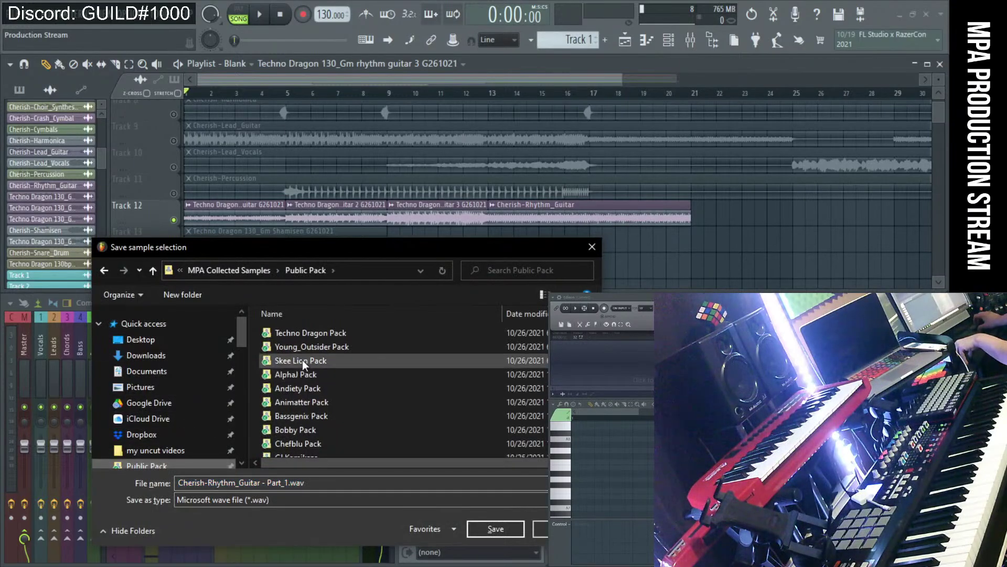
pyautogui.doubleClick(309, 336)
pyautogui.click(310, 335)
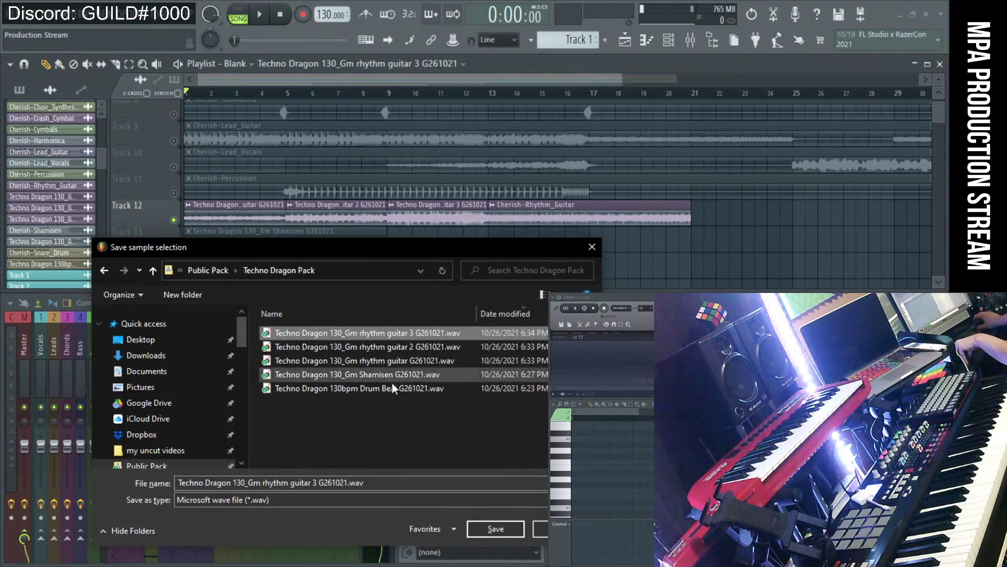
pyautogui.click(319, 482)
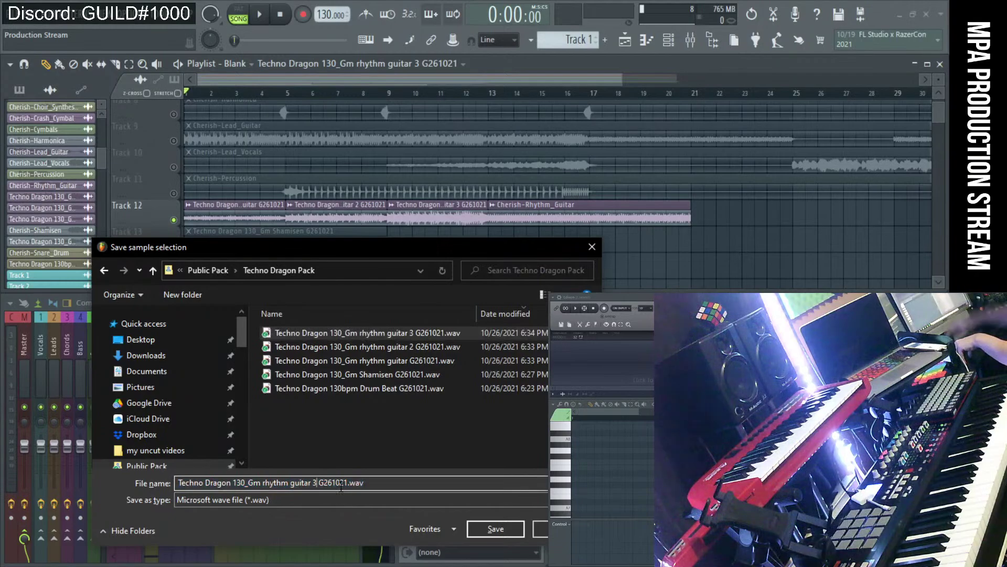
pyautogui.press('BackSpace')
pyautogui.write('4')
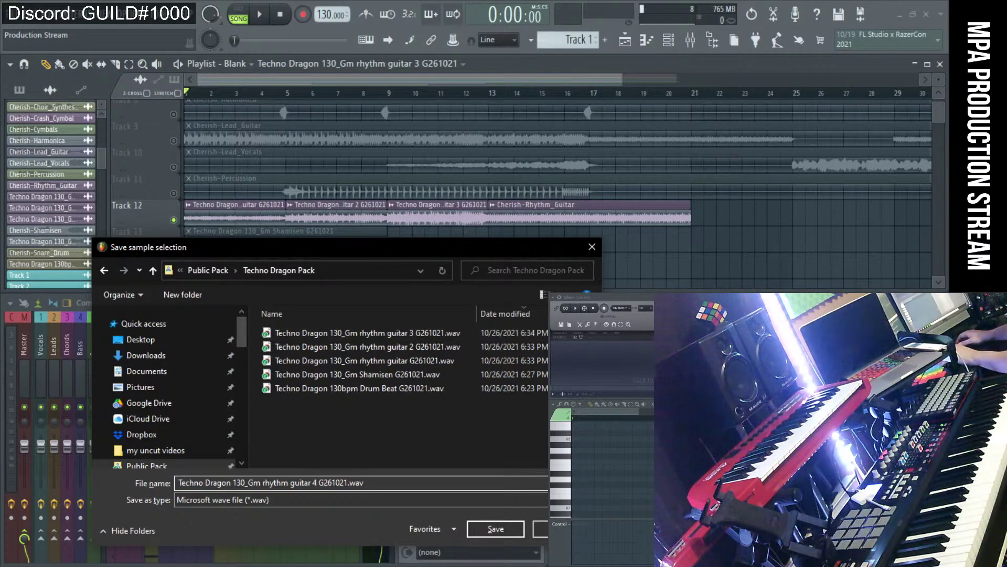
pyautogui.press('Return')
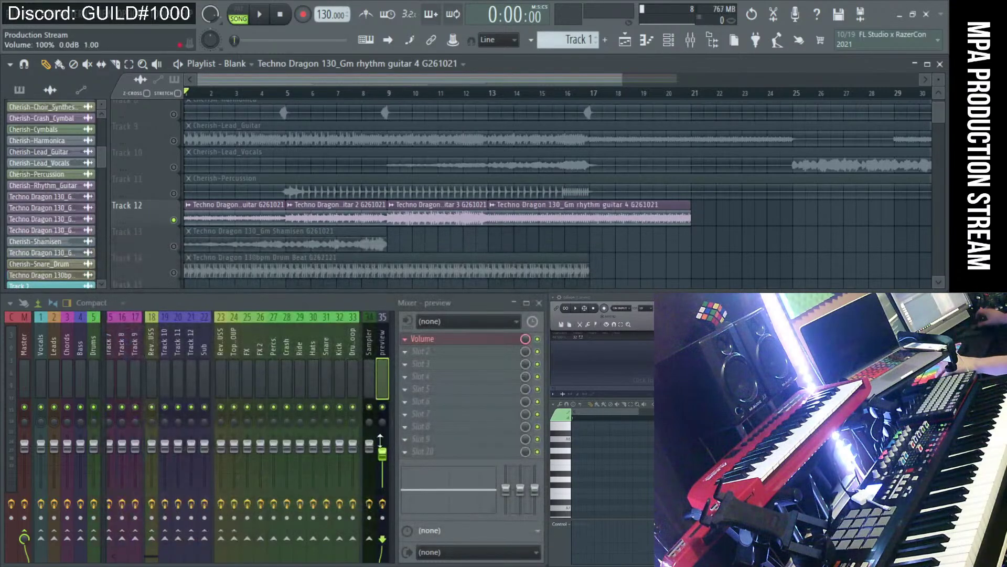
# Delete the drum beat, shamisen and four rhythm guitar clips from Tracks 14, 13 and 12 of the playlist.
pyautogui.hscroll(4, 496, 212)
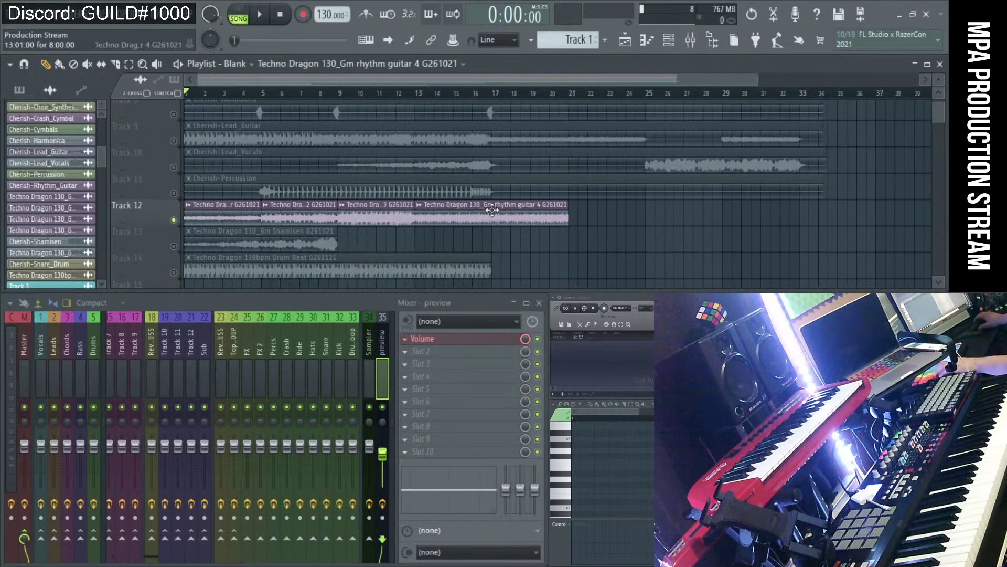
pyautogui.scroll(-3, 496, 212)
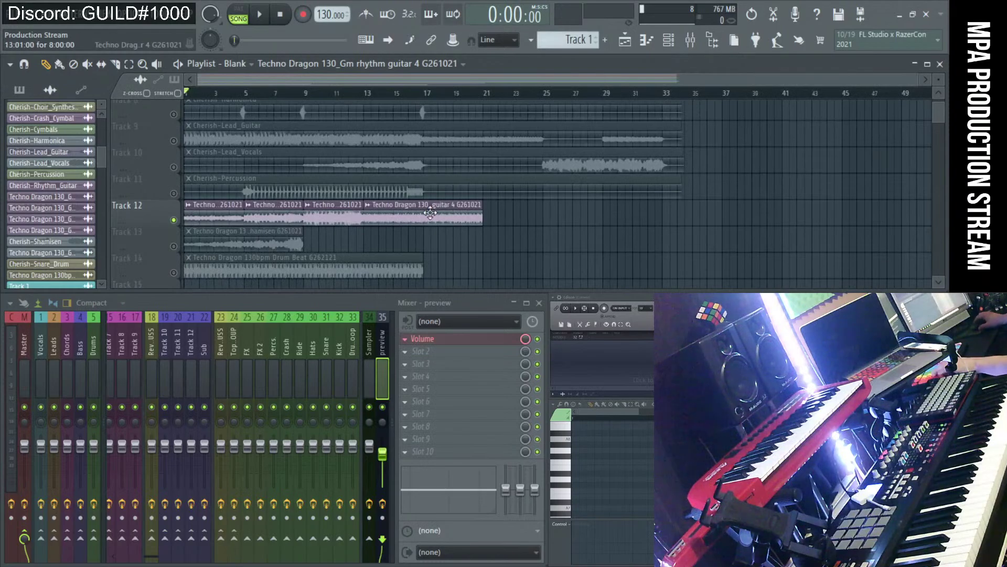
pyautogui.rightClick(387, 263)
pyautogui.rightClick(262, 238)
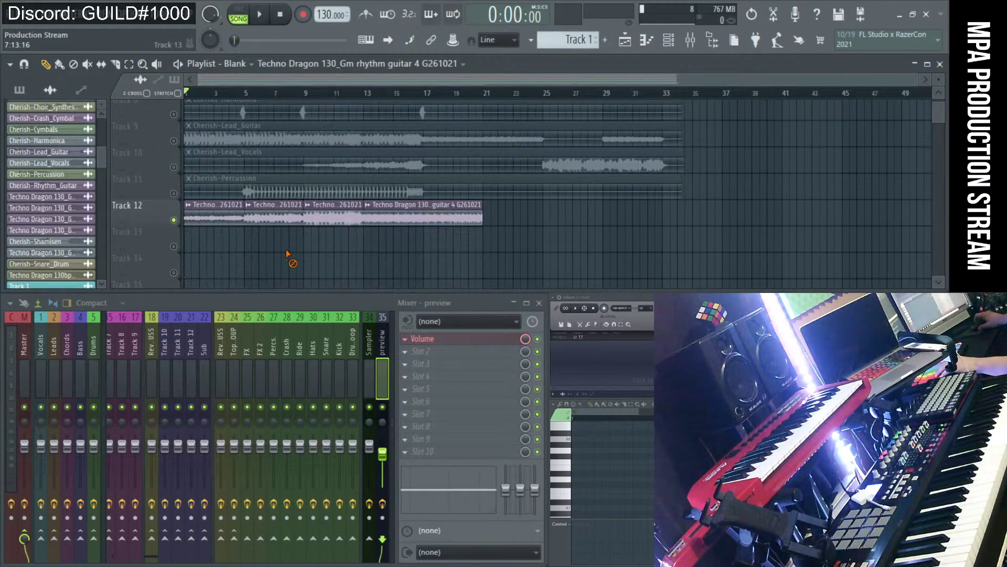
pyautogui.rightClick(210, 215)
pyautogui.rightClick(273, 215)
pyautogui.rightClick(336, 215)
pyautogui.rightClick(419, 215)
# Select the playlist's time range from bar 5 to bar 17.
pyautogui.scroll(3, 236, 223)
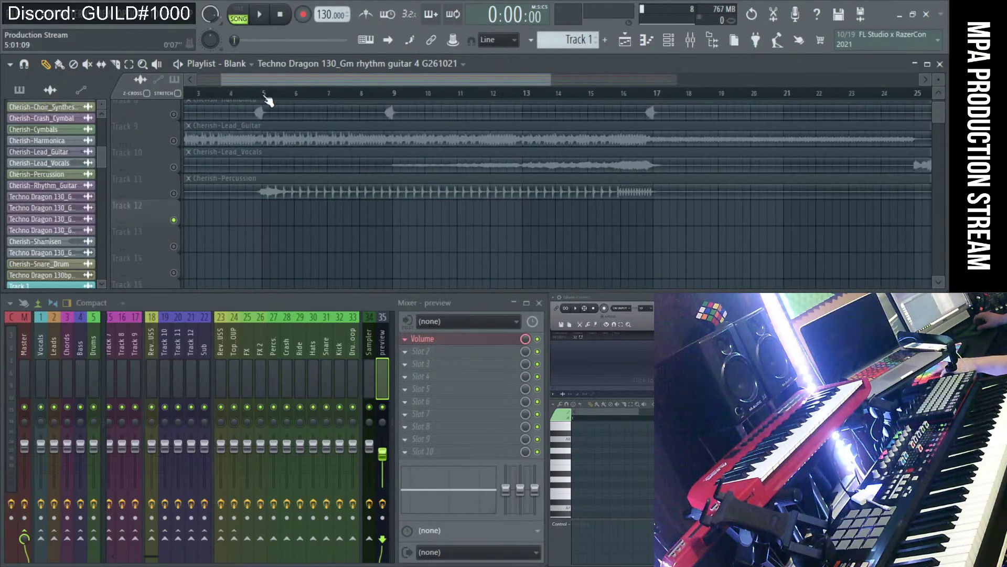
pyautogui.moveTo(261, 241); pyautogui.dragTo(660, 147)
pyautogui.scroll(-3, 259, 195)
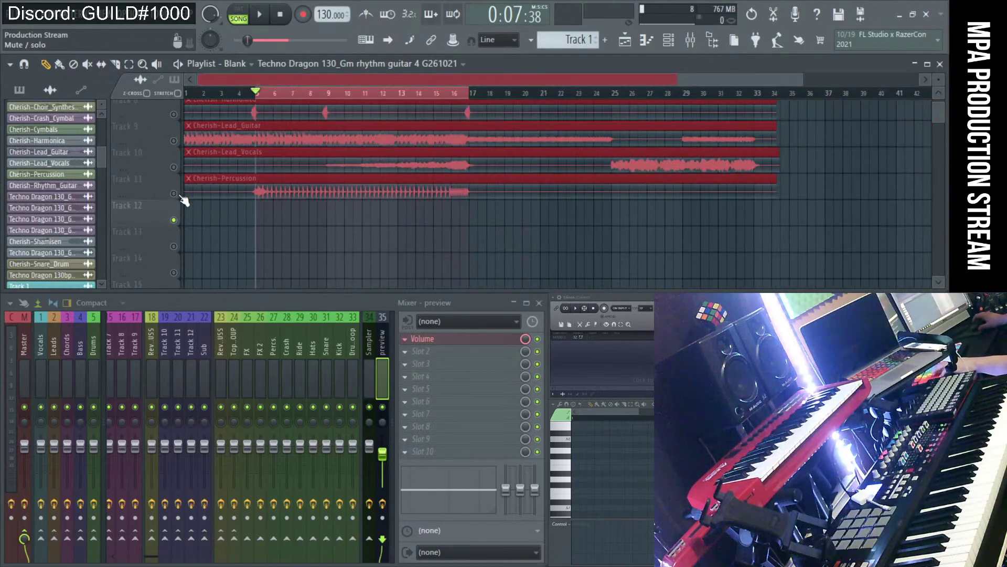
# Solo Track 11 and, while it plays, slice the Cherish-Percussion clip at bars 5 and 17 and delete the outer pieces.
pyautogui.rightClick(174, 193)
pyautogui.press('space')
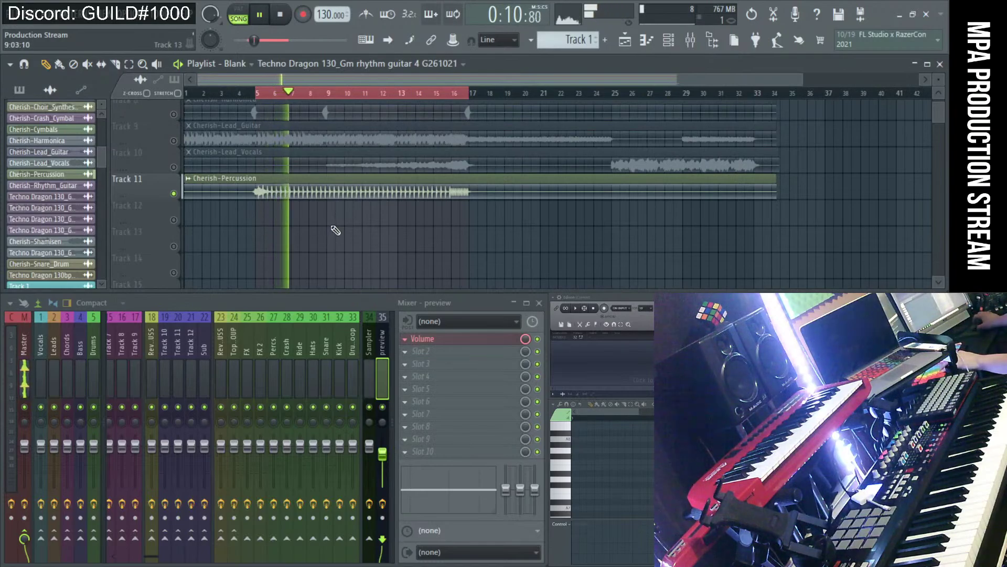
pyautogui.click(257, 189)
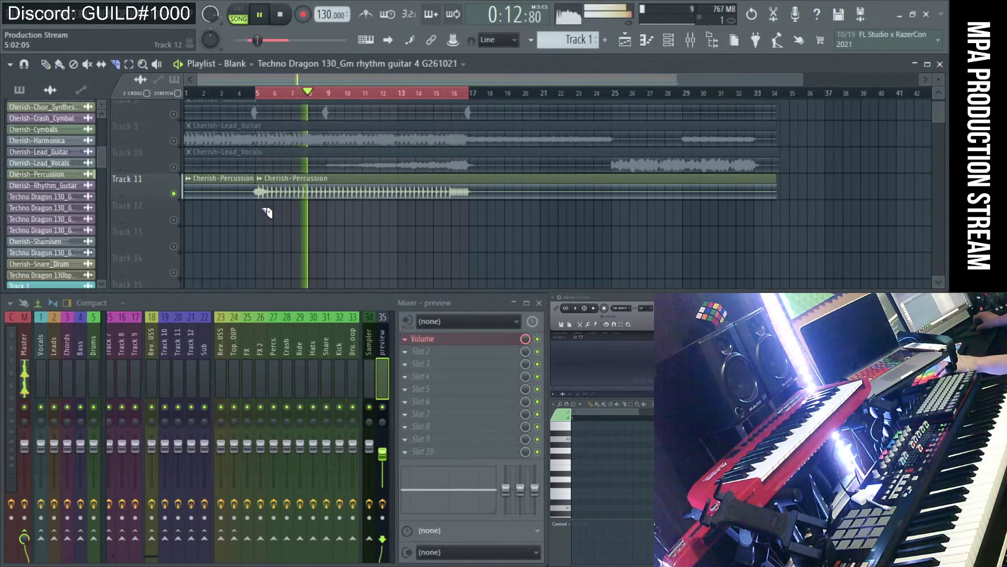
pyautogui.click(474, 198)
pyautogui.rightClick(518, 199)
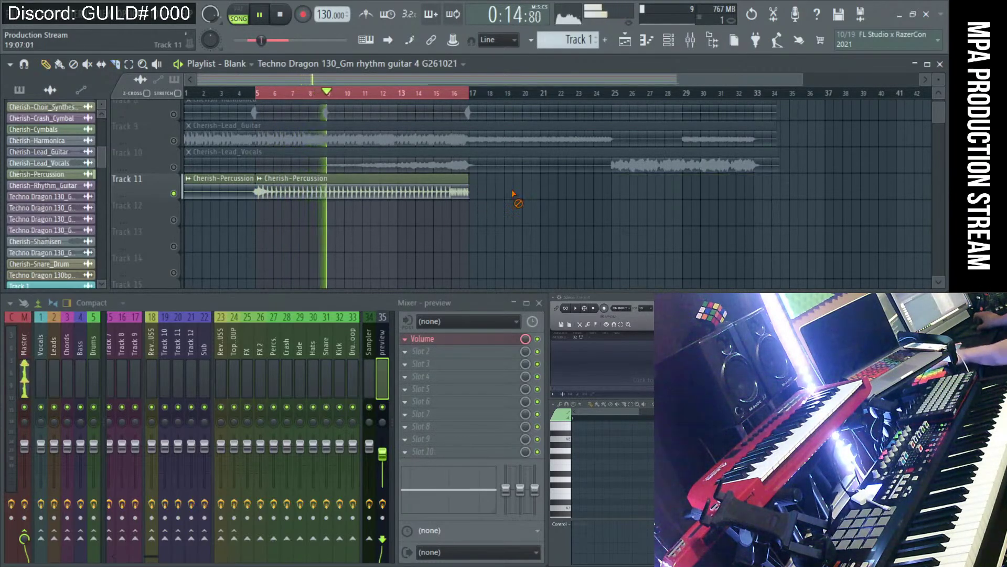
pyautogui.rightClick(231, 197)
pyautogui.press('p')
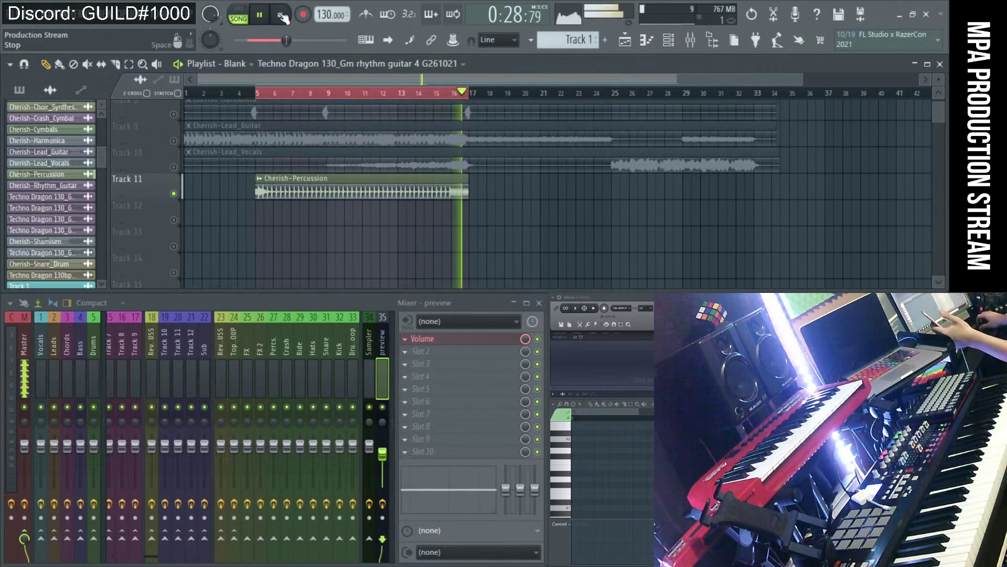
pyautogui.press('space')
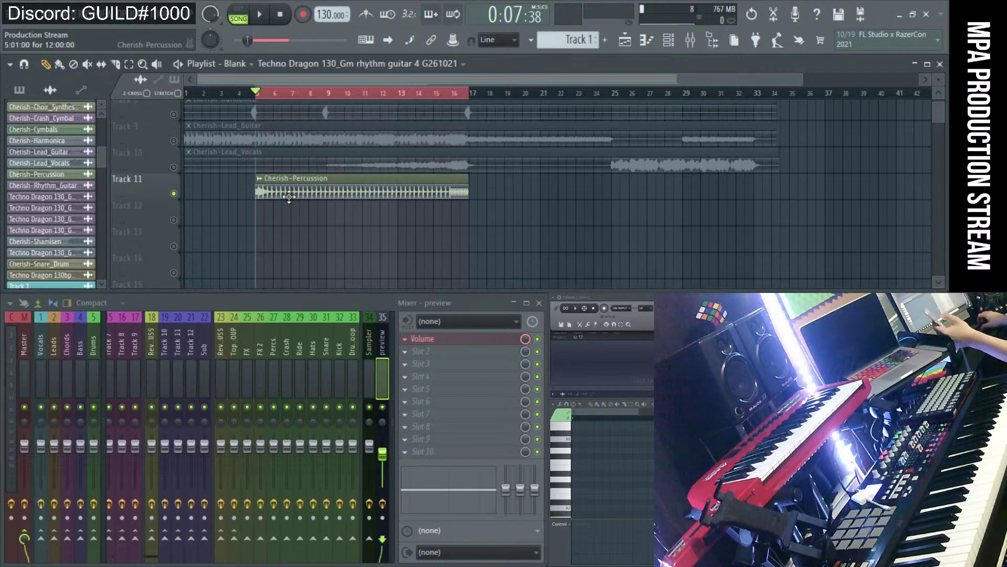
pyautogui.click(260, 179)
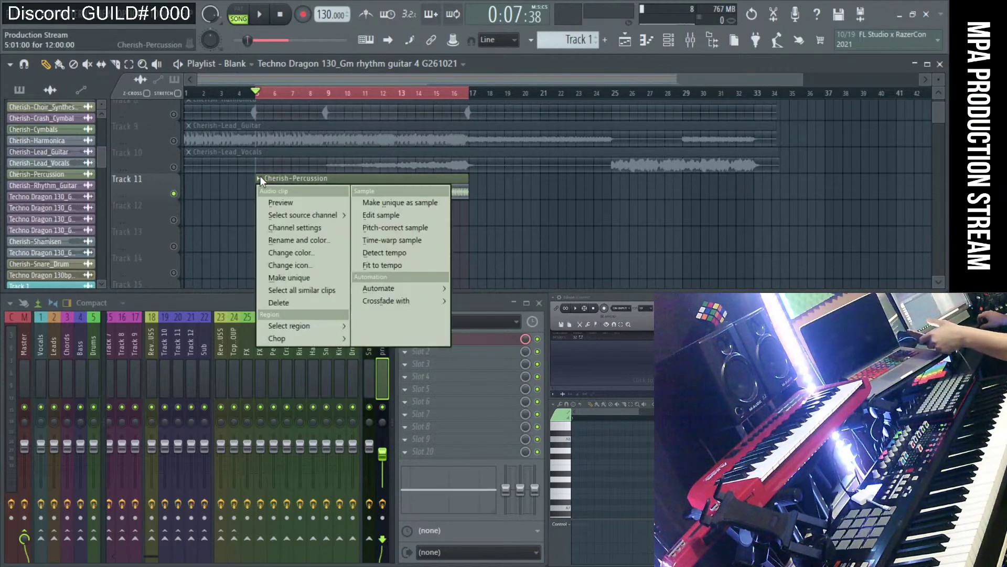
pyautogui.click(234, 201)
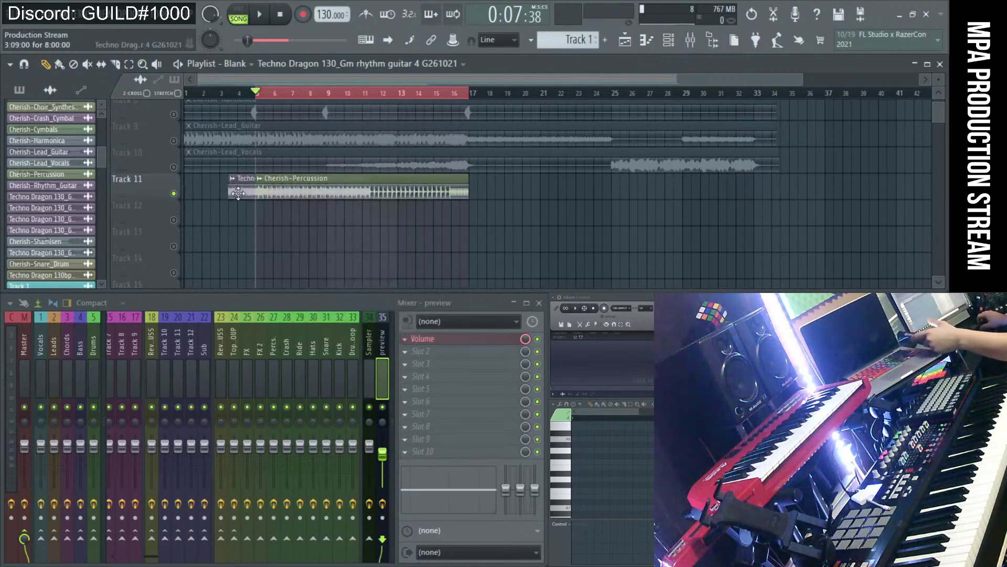
pyautogui.click(292, 191)
pyautogui.press('F2')
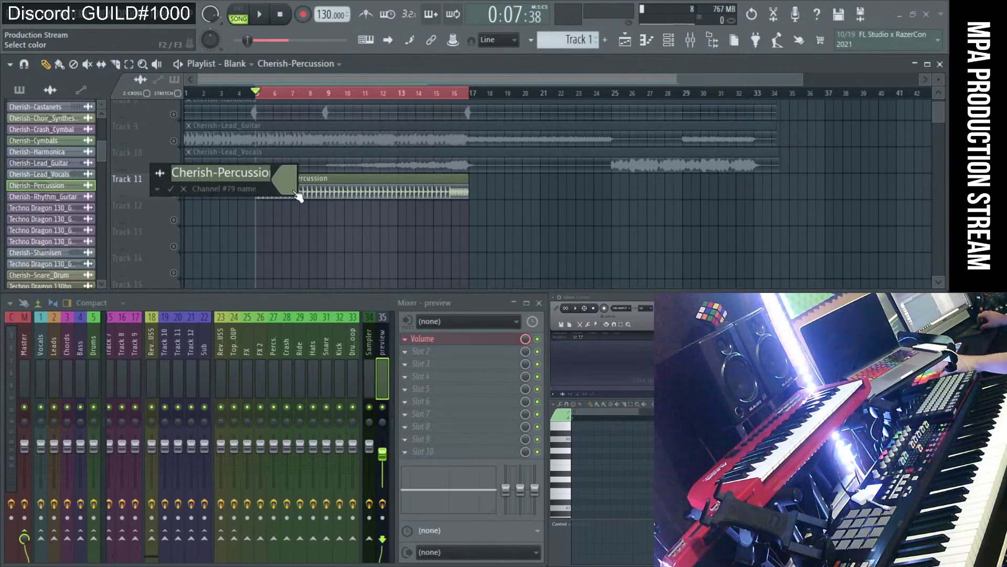
pyautogui.press('Escape')
# Make the Cherish-Percussion clip unique as a sample, with Techno Dragon Pack inside Public Pack as the save folder.
pyautogui.click(260, 178)
pyautogui.click(396, 206)
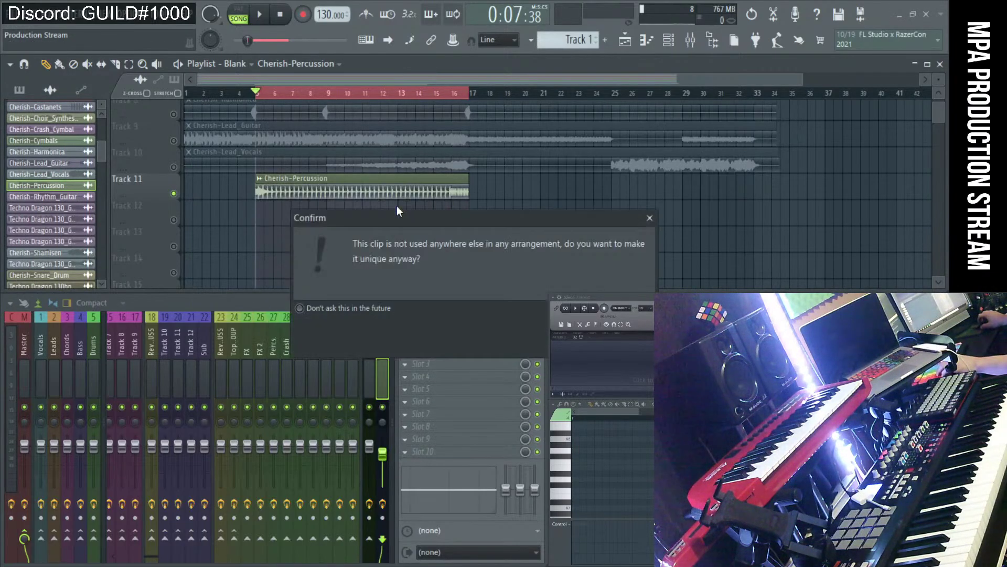
pyautogui.click(540, 297)
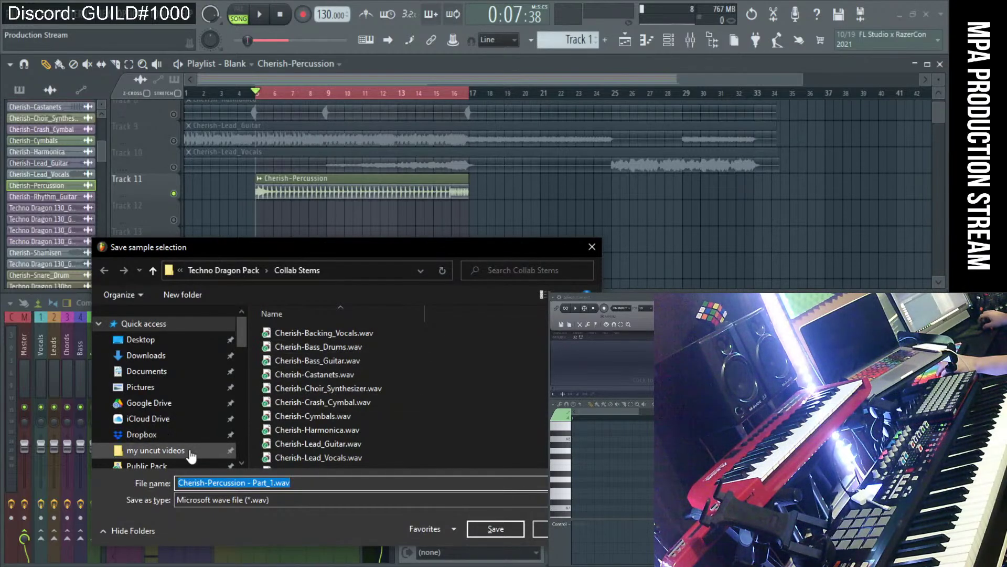
pyautogui.click(180, 463)
pyautogui.click(327, 330)
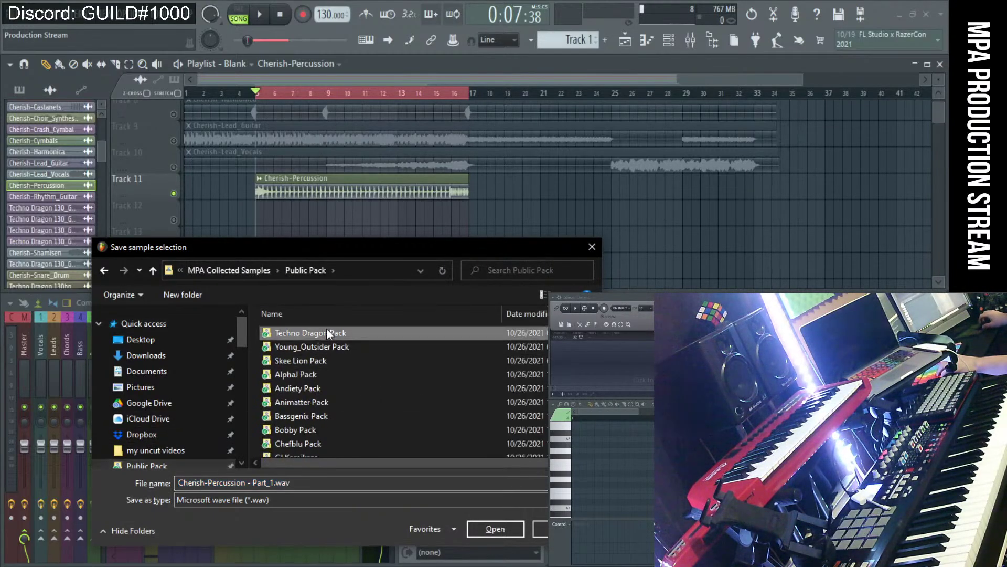
pyautogui.doubleClick(326, 332)
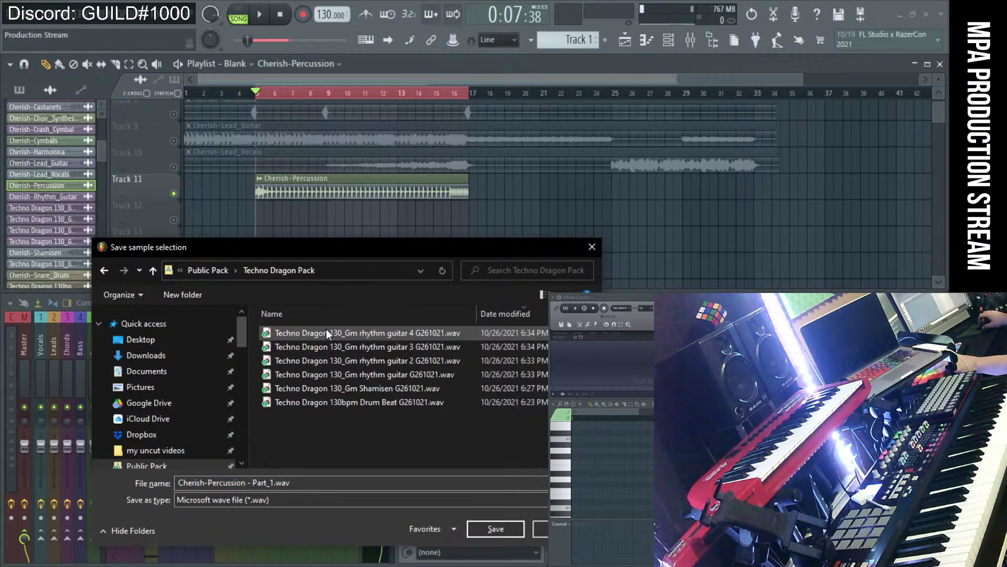
# Save the sample as "Techno Dragon 130bpm Percussion G261021.wav", basing the name on the existing drum beat file.
pyautogui.click(357, 401)
pyautogui.click(268, 483)
pyautogui.click(266, 483)
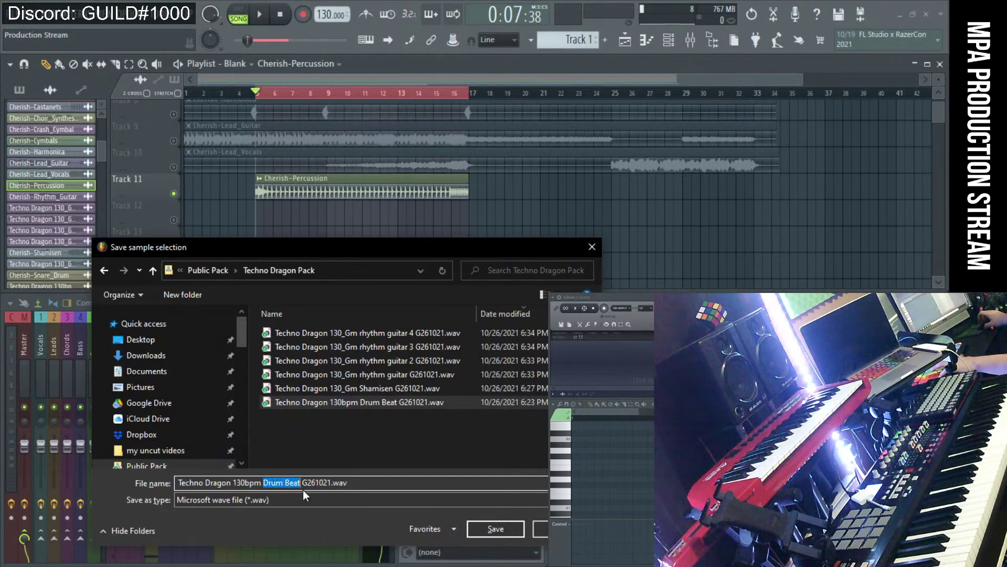
pyautogui.write('Cherish-Percussion')
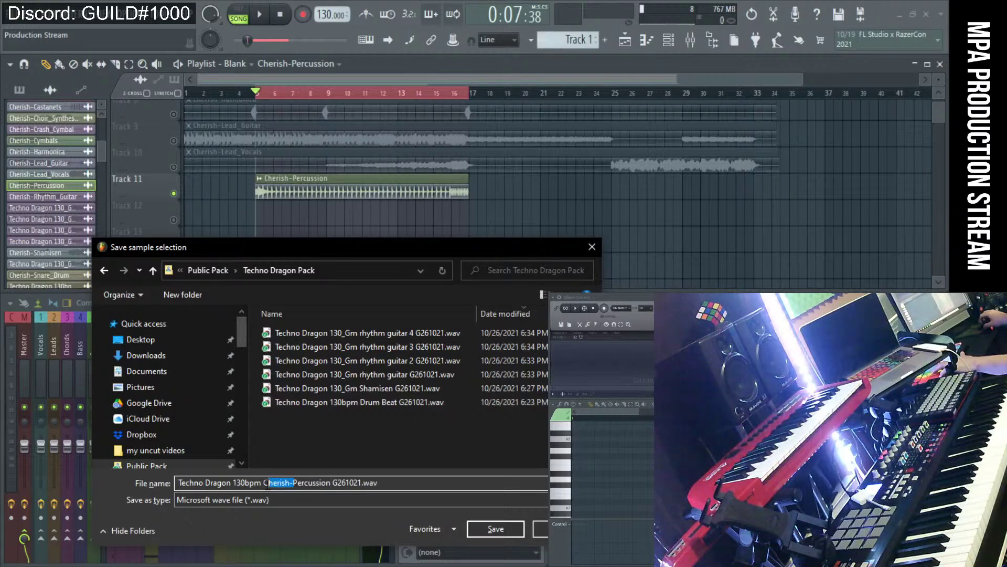
pyautogui.moveTo(269, 483); pyautogui.dragTo(263, 483)
pyautogui.press('BackSpace')
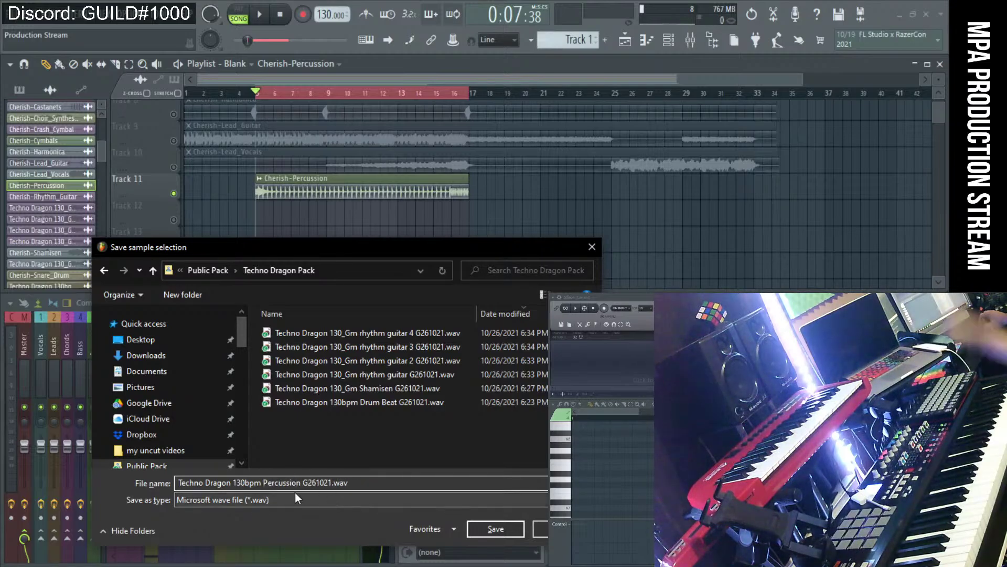
pyautogui.click(480, 527)
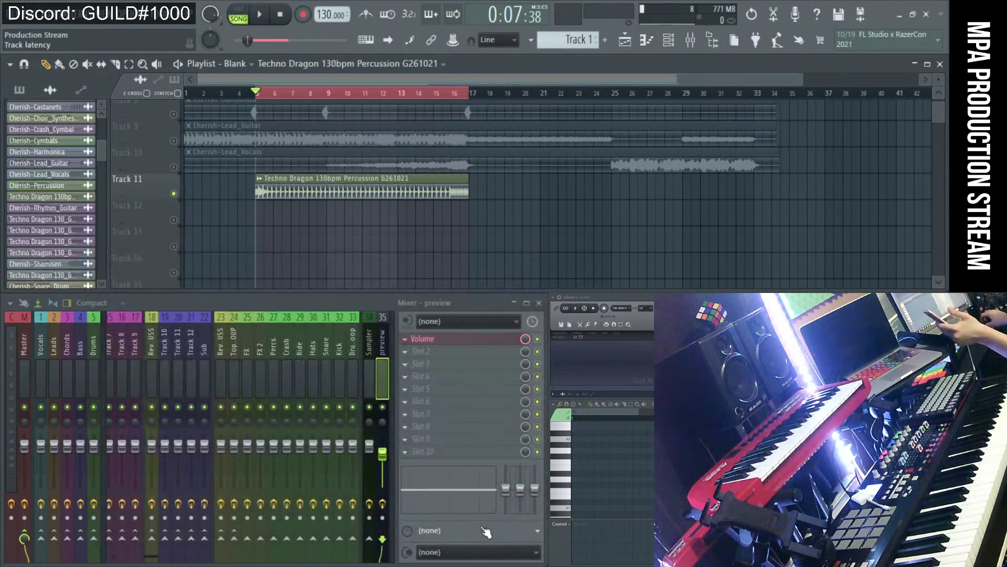
# Delete the finished percussion clip from Track 11, then solo the lead vocals on Track 10 and play them from bar 9.
pyautogui.rightClick(285, 191)
pyautogui.click(325, 163)
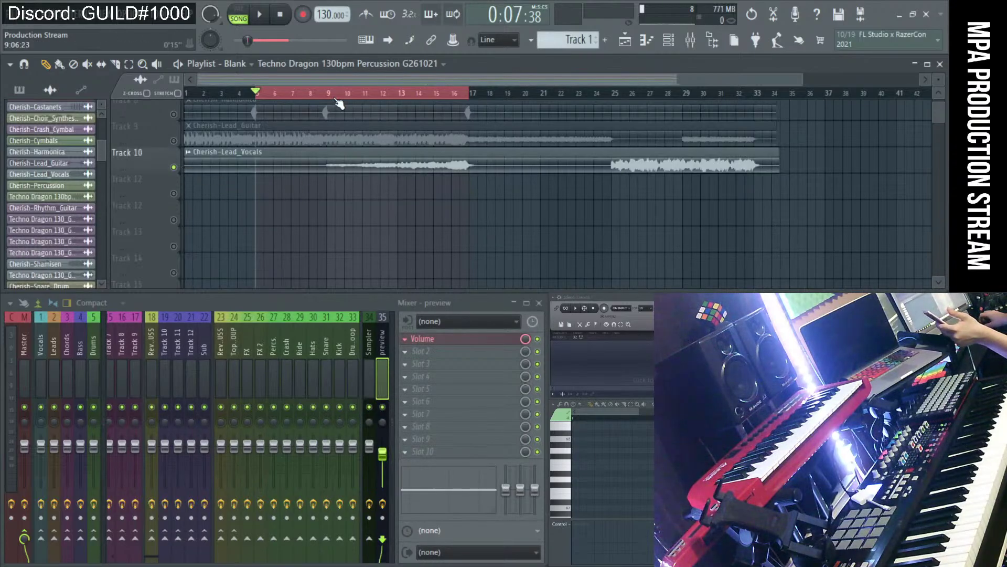
pyautogui.click(332, 94)
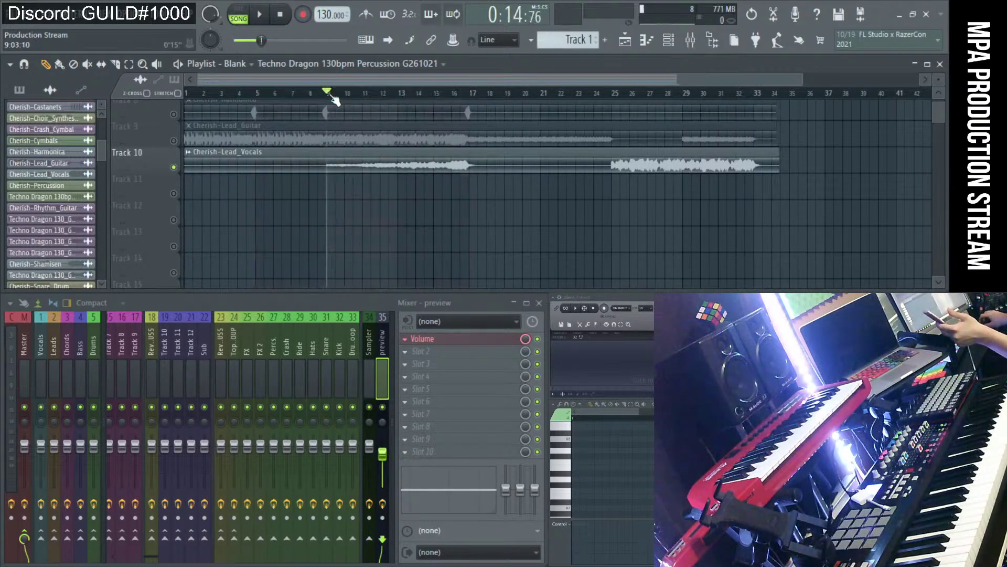
pyautogui.click(262, 16)
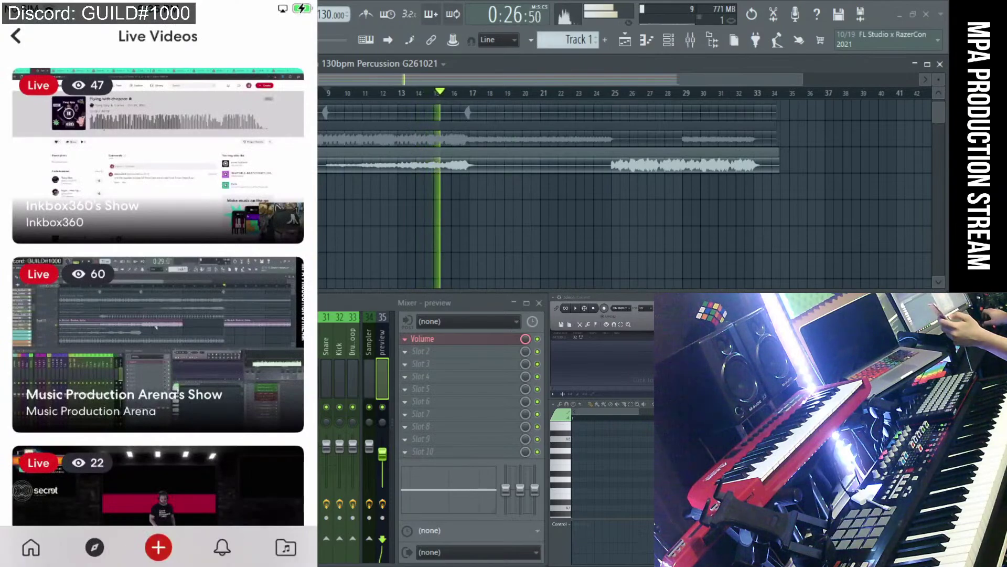
# Stop the playback, open Music Production Arena's show among the BandLab live videos and read its chat messages.
pyautogui.scroll(-1, 157, 294)
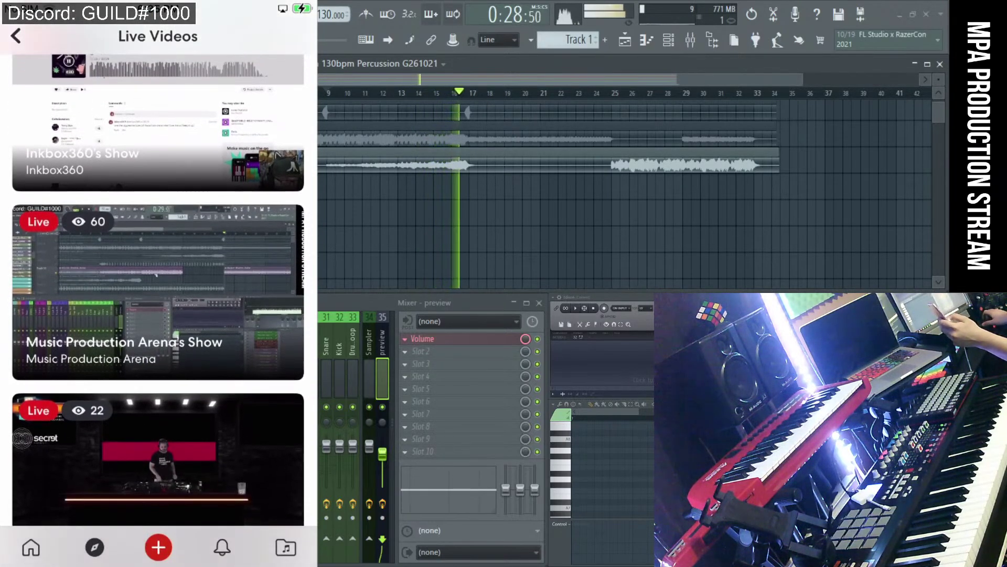
pyautogui.scroll(1, 157, 294)
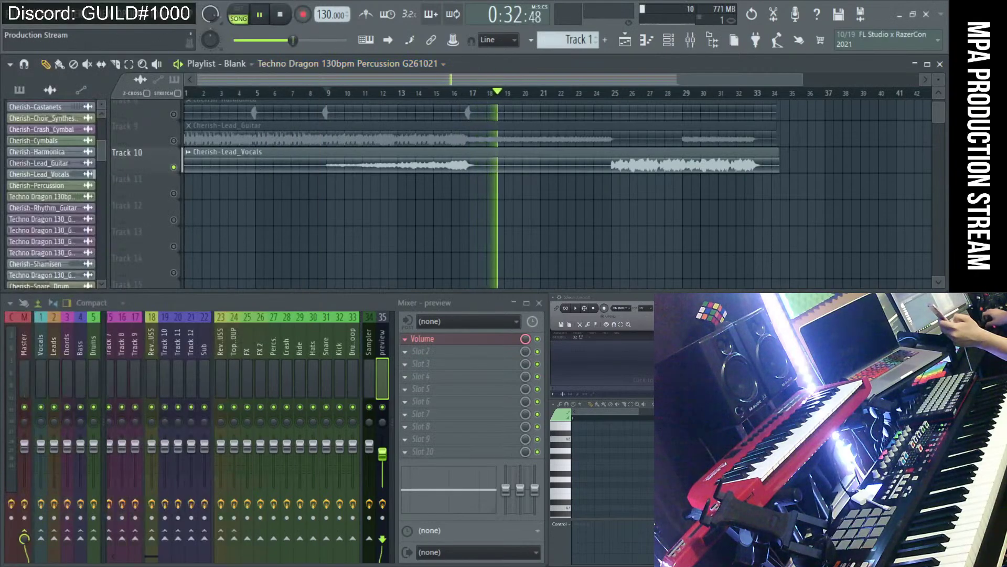
pyautogui.click(283, 15)
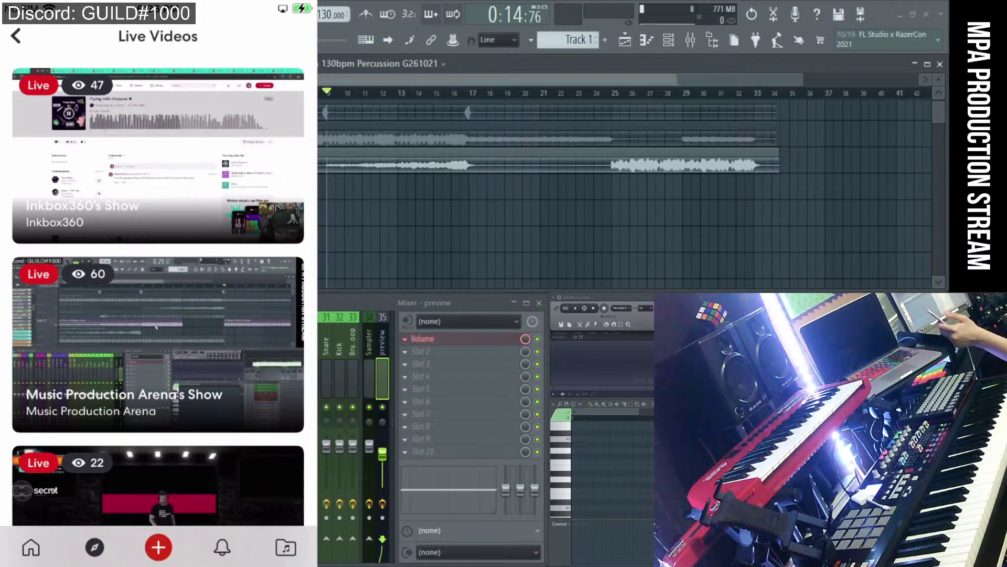
pyautogui.click(157, 367)
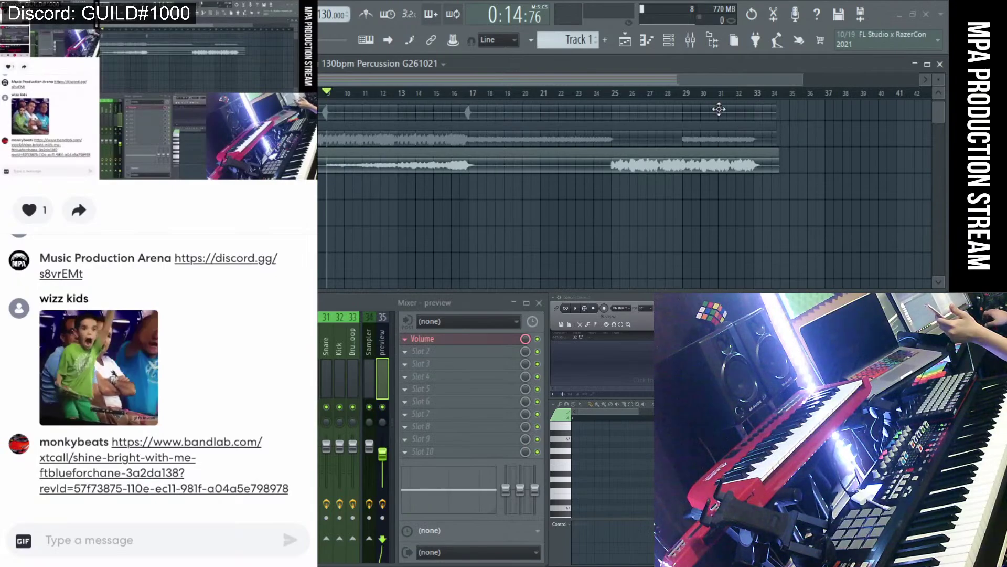
pyautogui.click(686, 80)
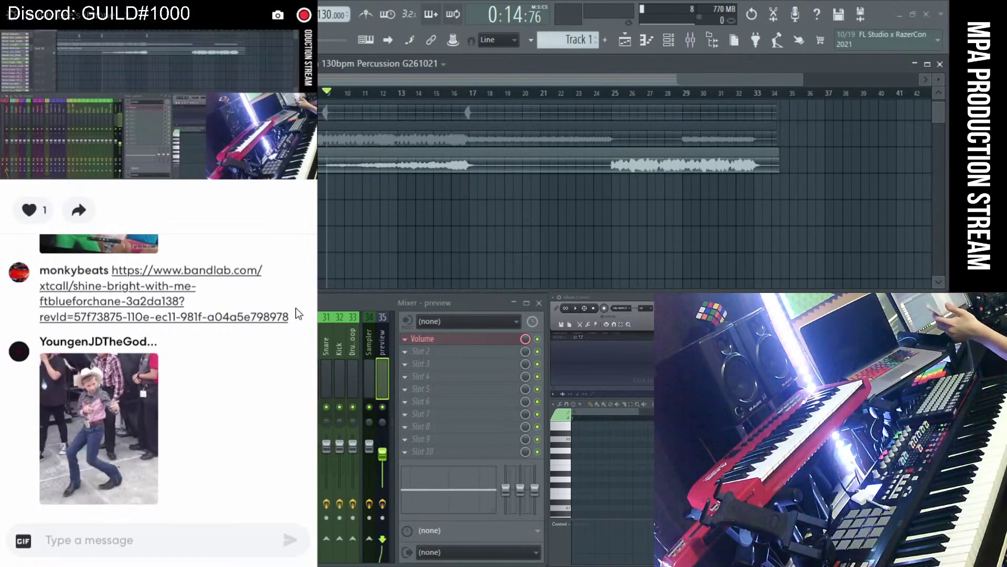
pyautogui.scroll(4, 298, 313)
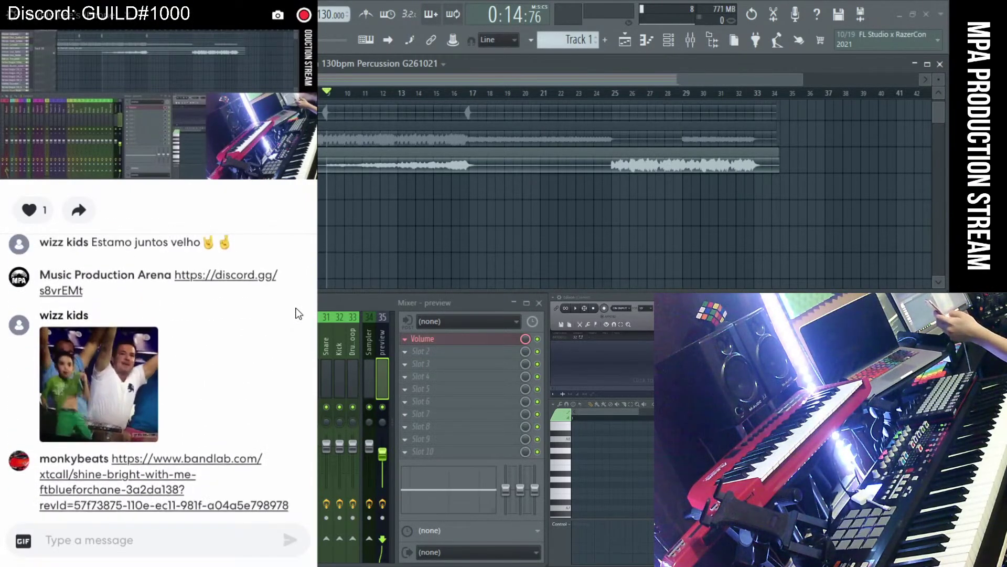
pyautogui.scroll(-4, 298, 313)
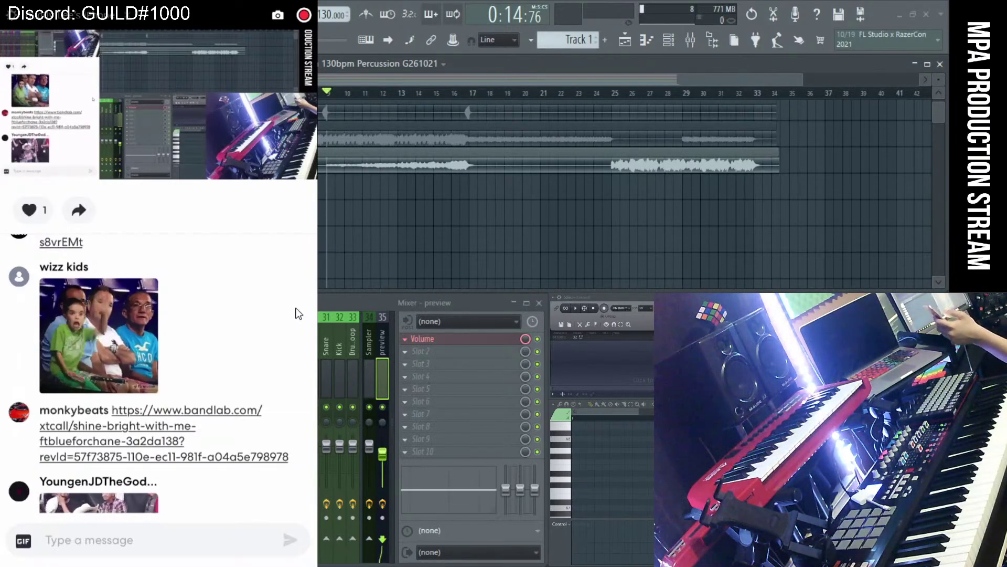
pyautogui.scroll(-1, 298, 313)
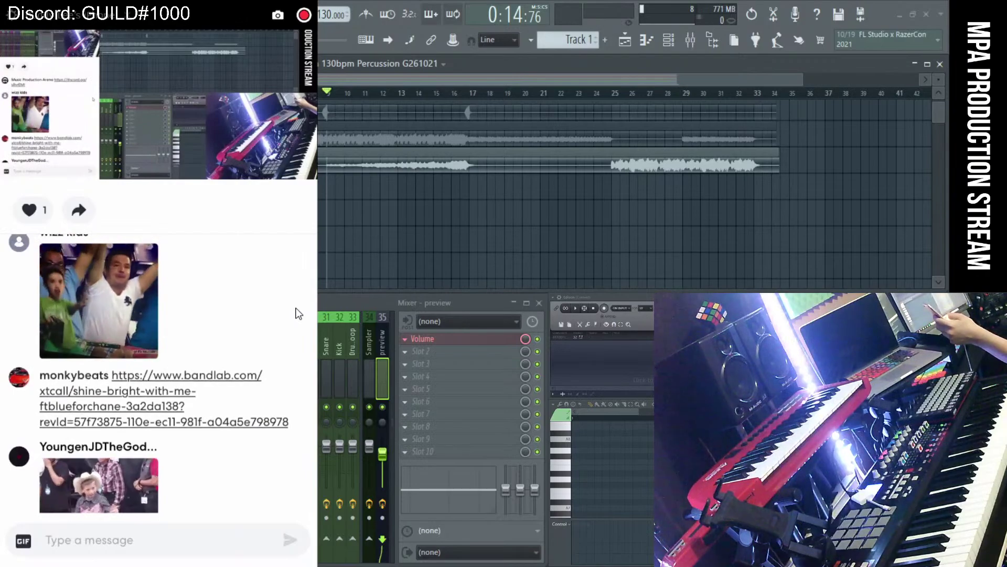
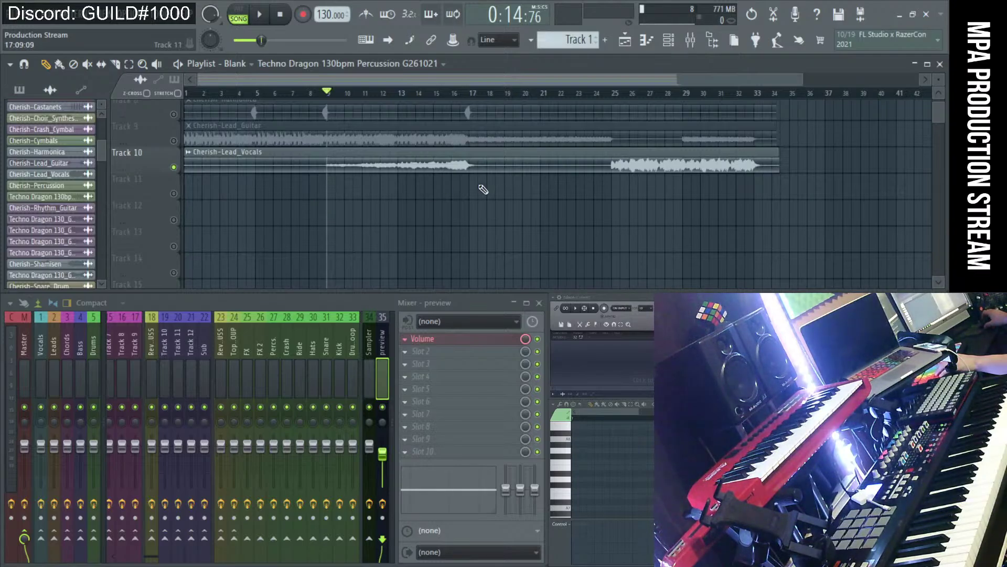
# Audition the lead vocals briefly and slice the Cherish-Lead_Vocals clip on Track 10 at bars 17 and 9.
pyautogui.scroll(3, 483, 190)
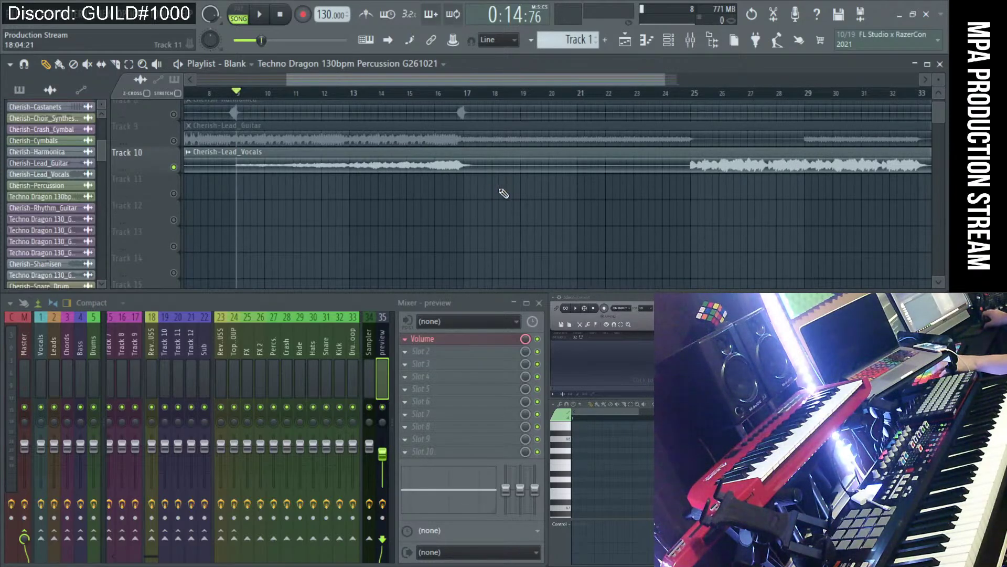
pyautogui.scroll(-3, 504, 193)
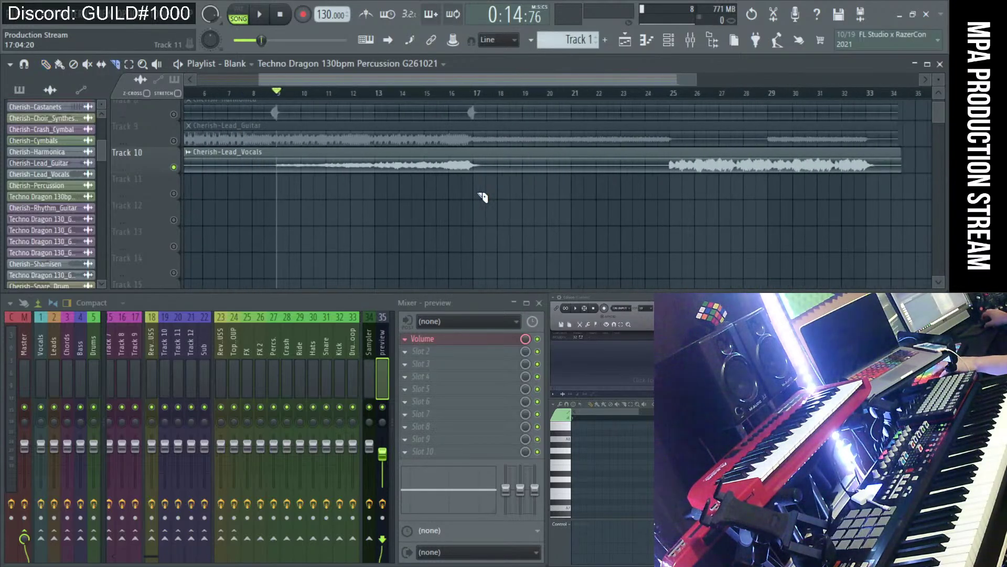
pyautogui.scroll(2, 483, 197)
pyautogui.press('space')
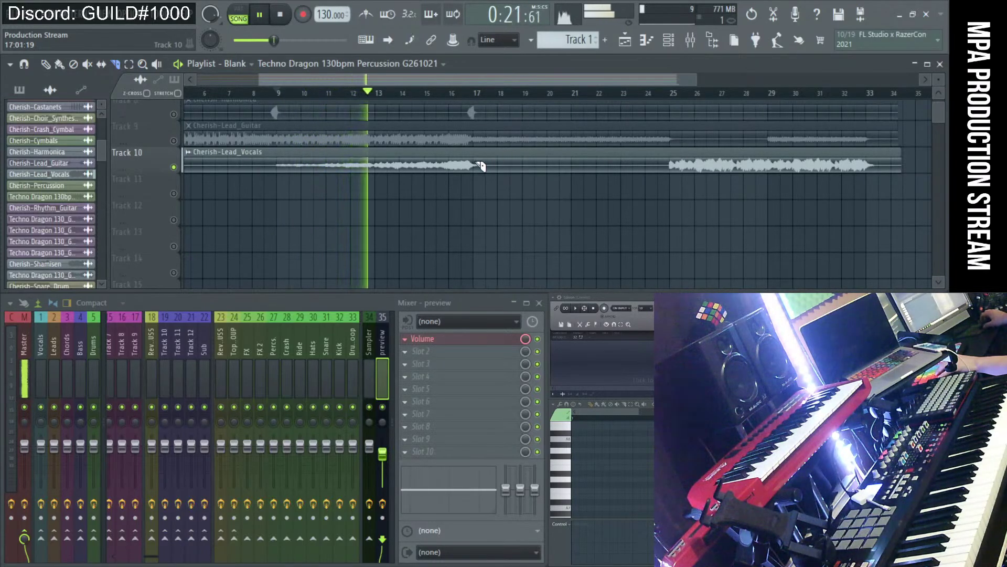
pyautogui.press('space')
pyautogui.moveTo(474, 164); pyautogui.dragTo(476, 190)
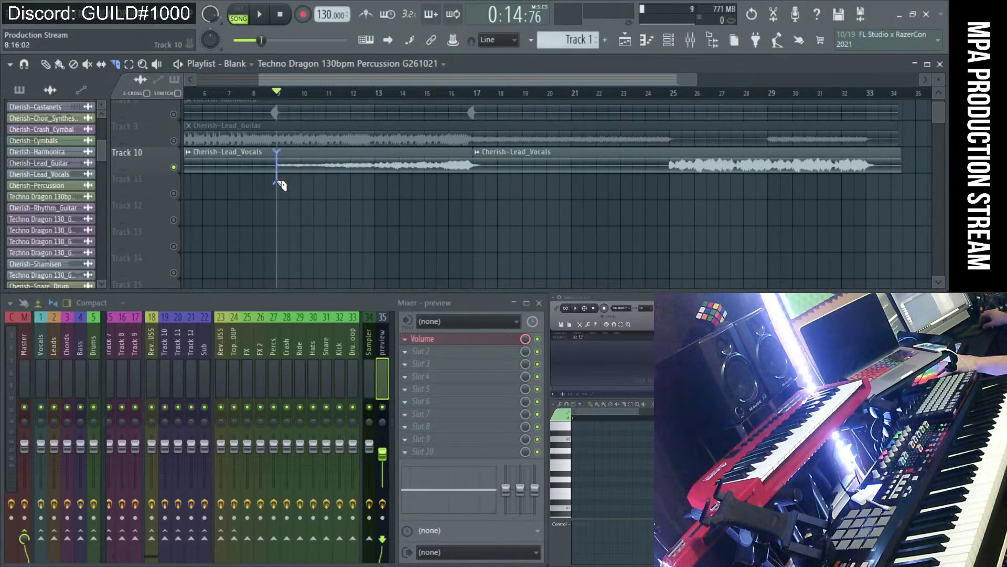
pyautogui.moveTo(277, 183); pyautogui.dragTo(277, 185)
# Listen to the sliced lead vocals from bar 15, then again from bar 9.
pyautogui.click(421, 94)
pyautogui.press('space')
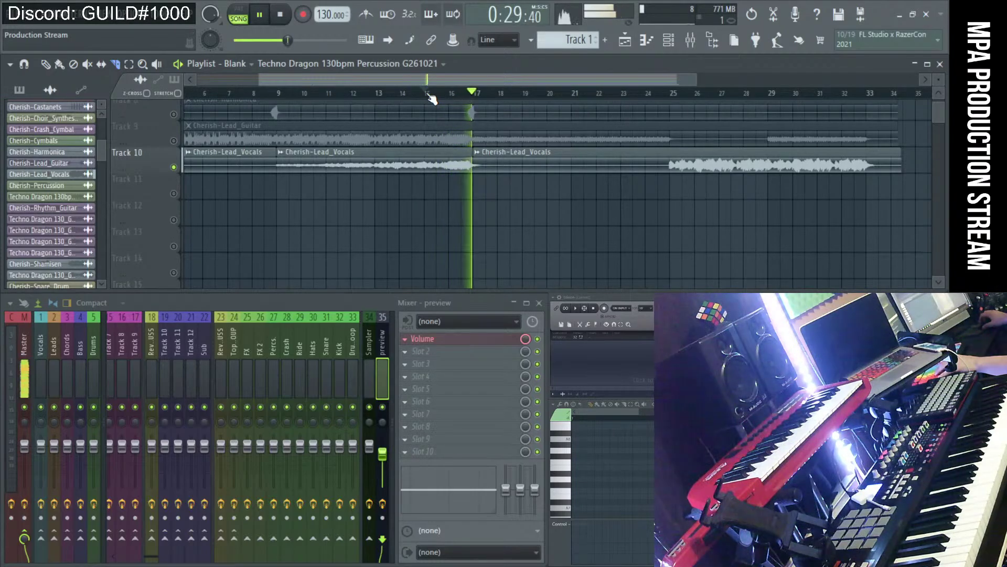
pyautogui.press('space')
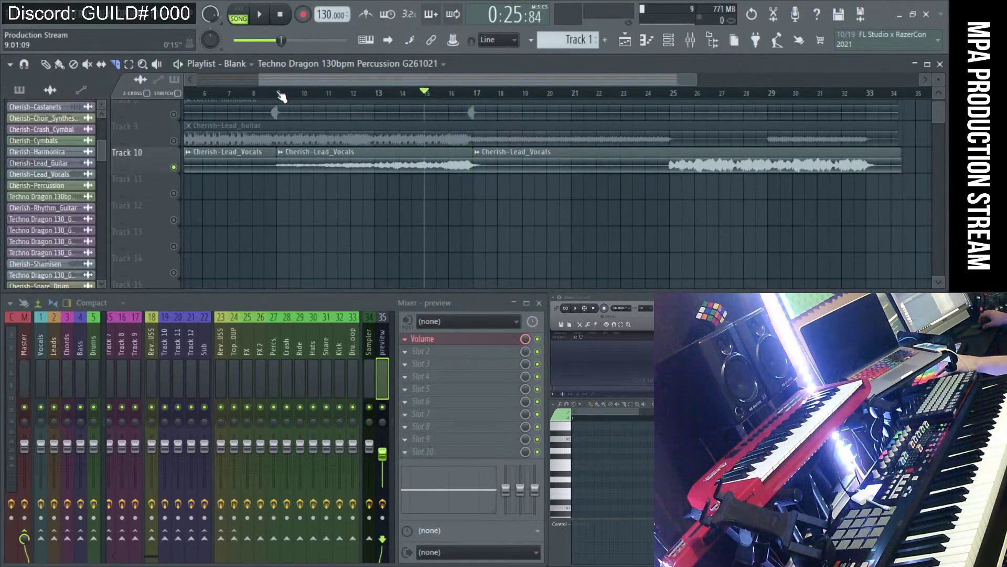
pyautogui.click(278, 94)
pyautogui.press('space')
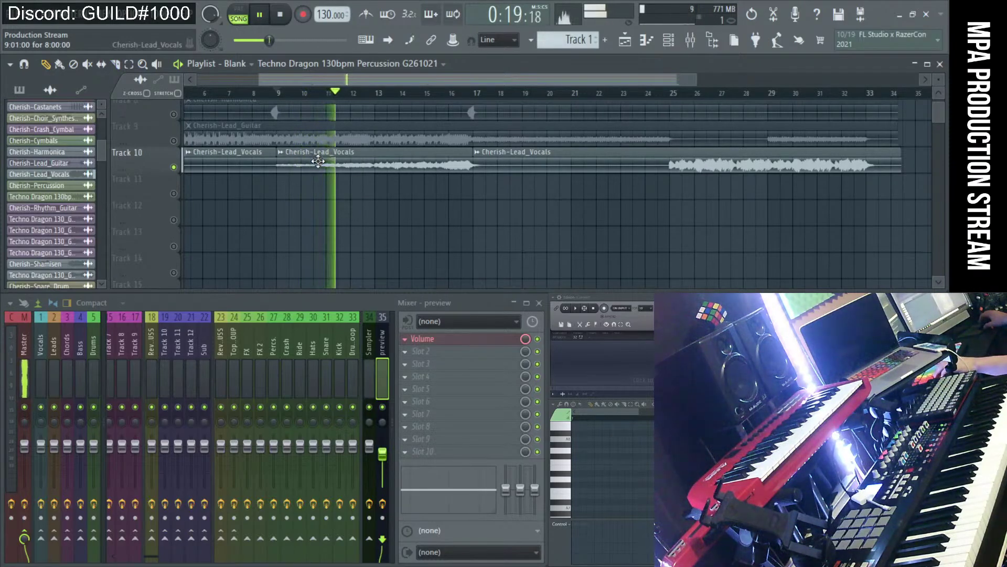
# Stop playback and start making the bar 9 lead vocals clip a unique sample, choosing the Techno Dragon Pack folder for saving.
pyautogui.press('space')
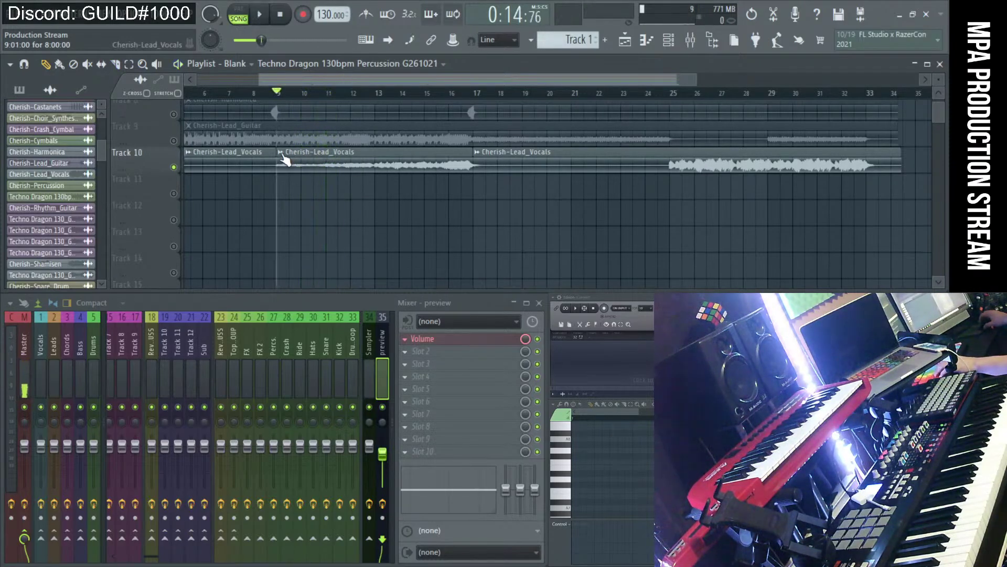
pyautogui.click(282, 157)
pyautogui.click(389, 173)
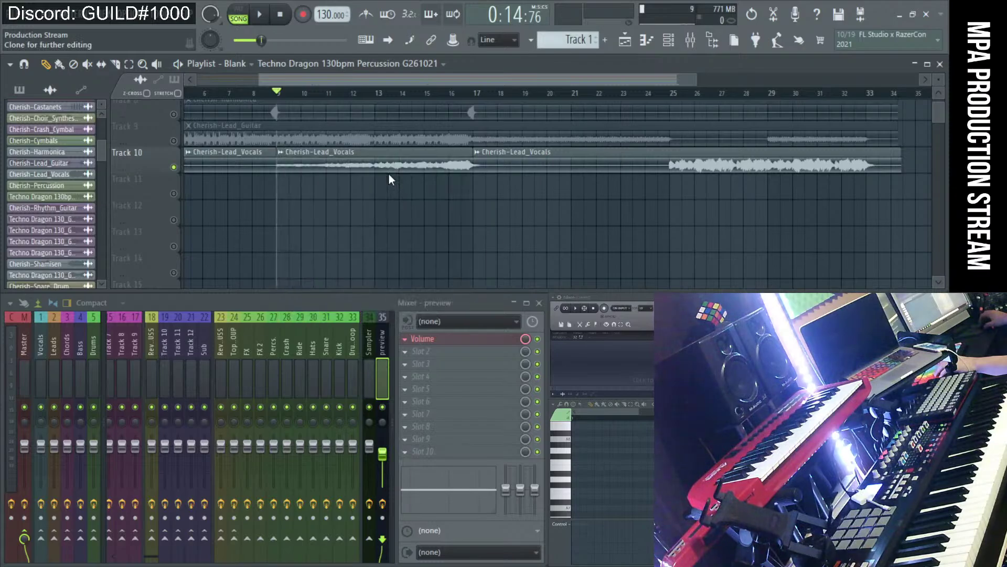
pyautogui.moveTo(318, 253); pyautogui.dragTo(303, 218)
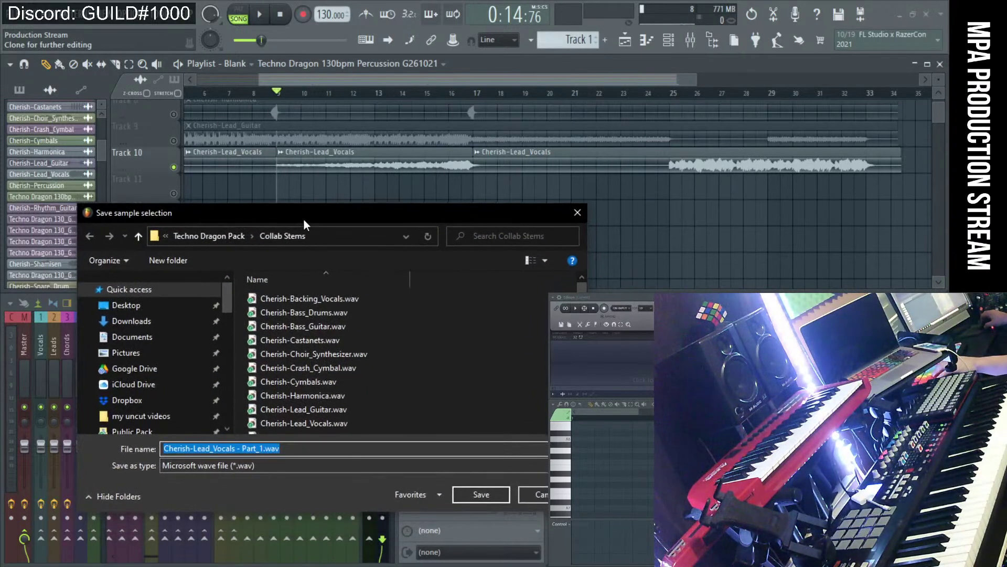
pyautogui.click(171, 432)
pyautogui.doubleClick(294, 298)
# Save the sample as Techno Dragon 130_Gm lead G261021.wav, reusing the rhythm guitar 4 file's name.
pyautogui.click(296, 297)
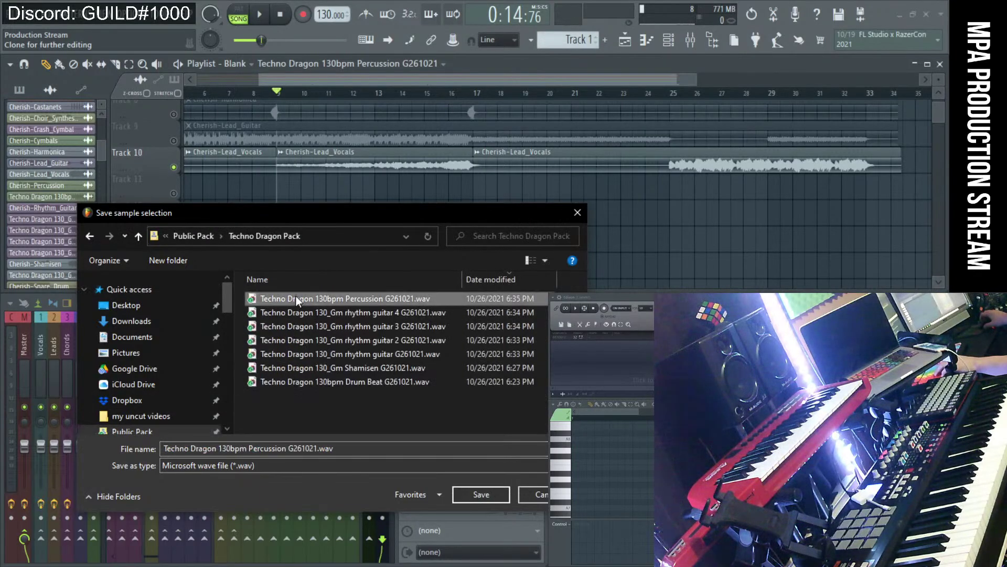
pyautogui.click(296, 312)
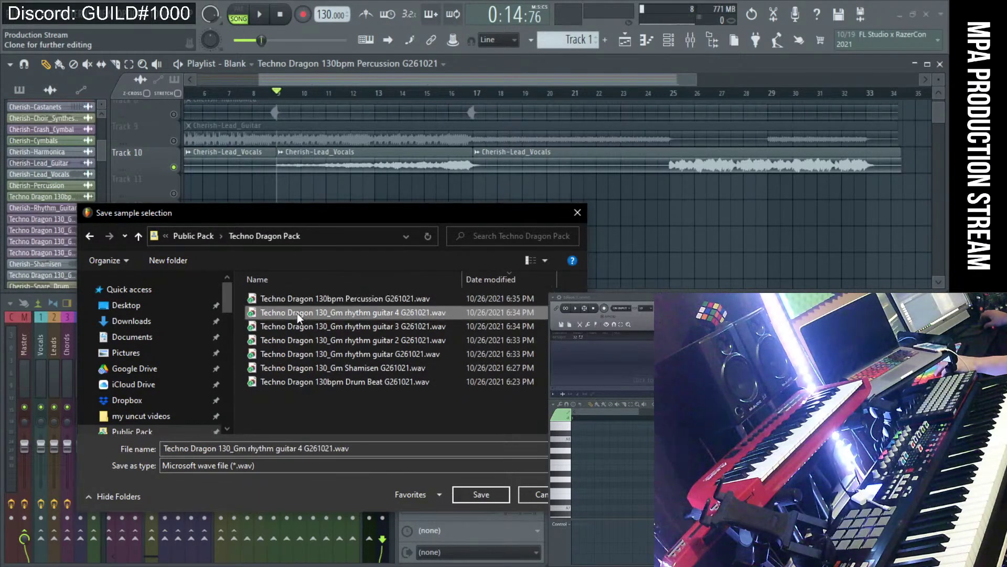
pyautogui.click(250, 448)
pyautogui.doubleClick(250, 448)
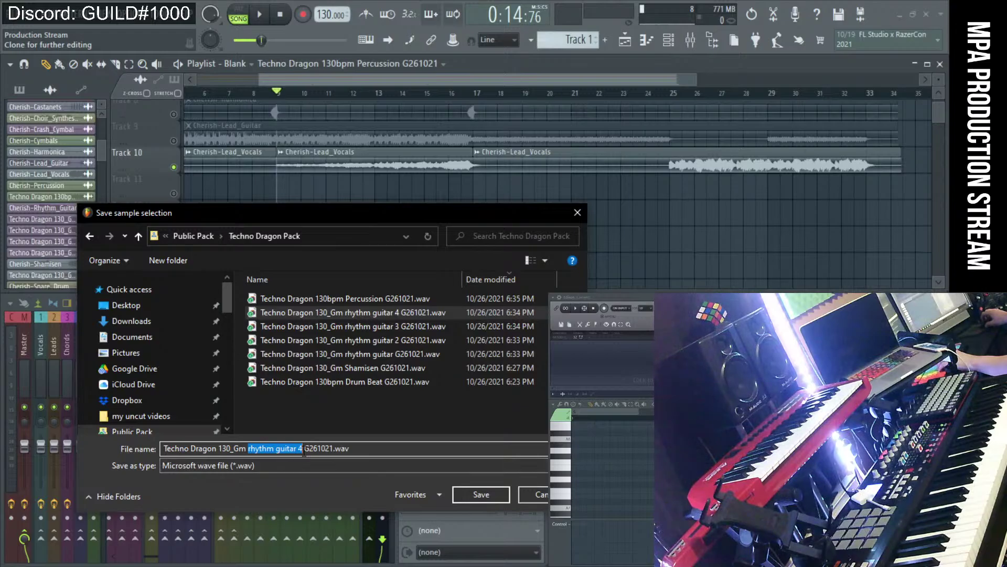
pyautogui.moveTo(303, 451); pyautogui.dragTo(294, 450)
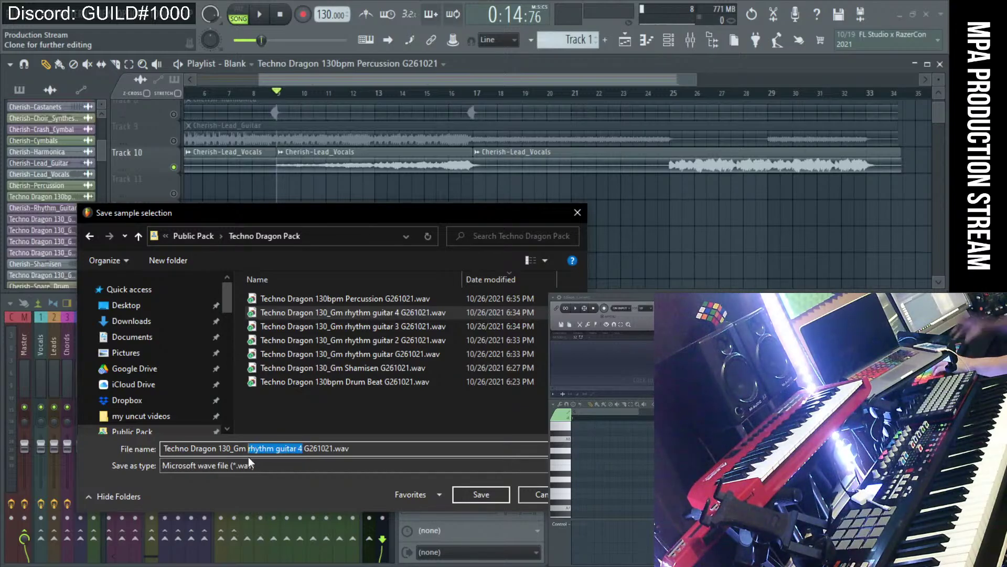
pyautogui.write('lead')
pyautogui.press('Return')
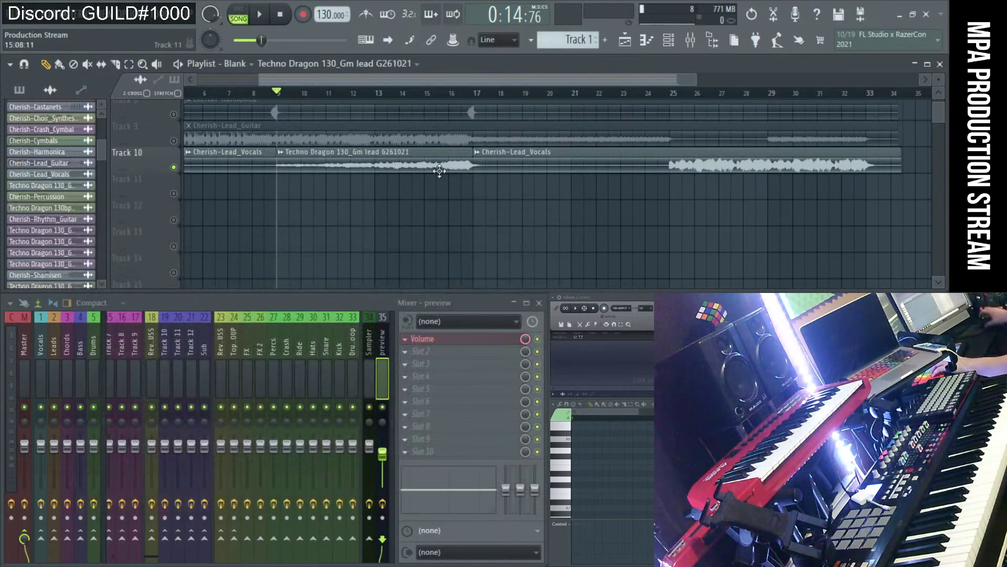
# Slice the lead vocals on Track 10 at bars 25 and 33, then move that section to bar 9 on Track 11.
pyautogui.click(673, 172)
pyautogui.click(877, 182)
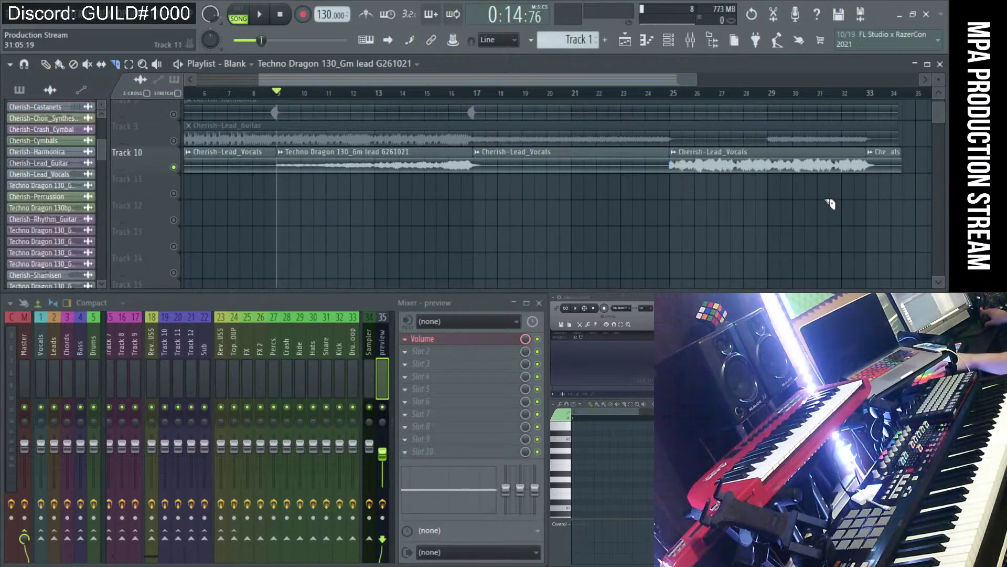
pyautogui.press('p')
pyautogui.moveTo(776, 166)
pyautogui.mouseDown()
pyautogui.moveTo(546, 218)
pyautogui.moveTo(384, 175)
pyautogui.mouseUp()
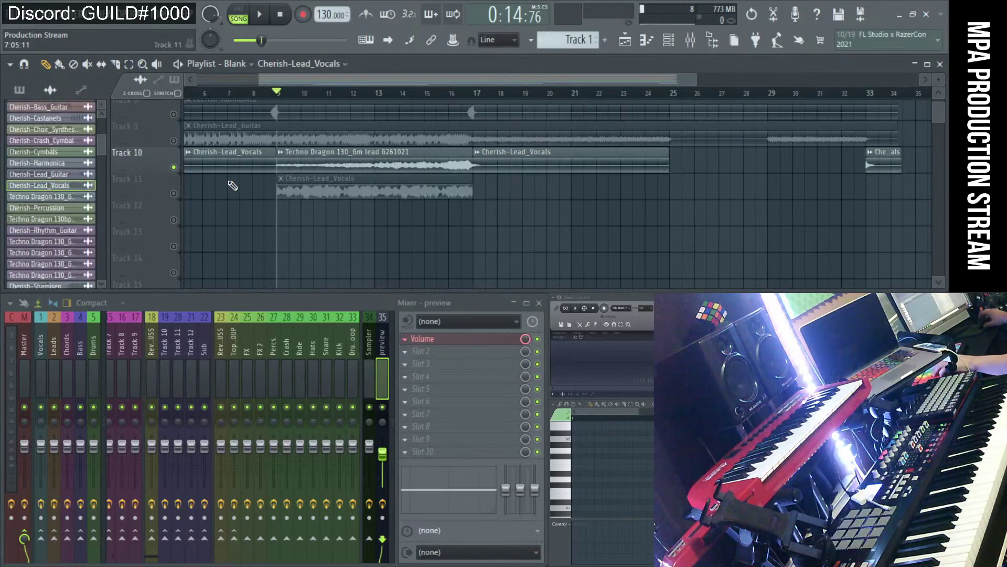
# Solo Track 11 and delete all remaining clips from Track 10.
pyautogui.rightClick(173, 193)
pyautogui.rightClick(236, 166)
pyautogui.rightClick(371, 165)
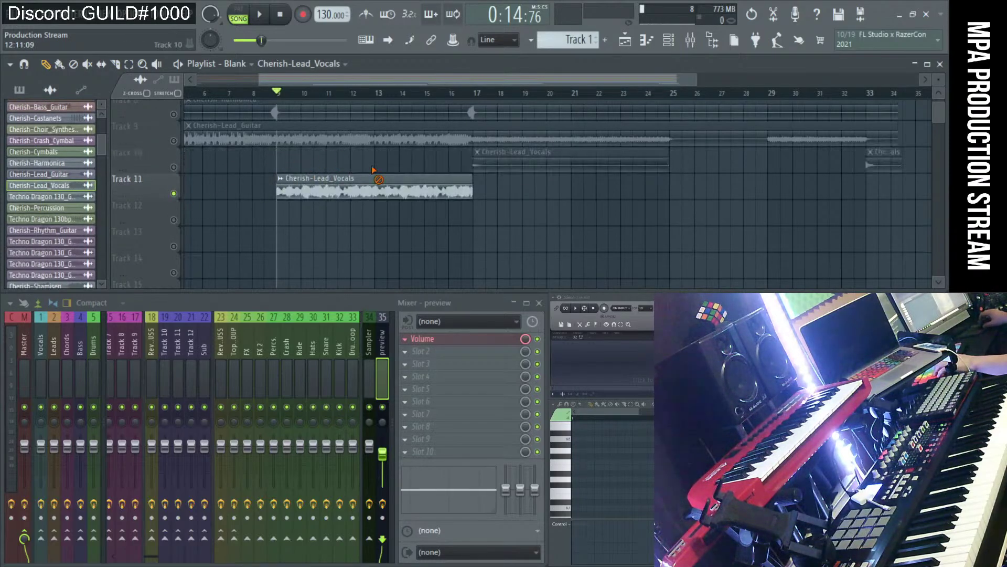
pyautogui.rightClick(567, 165)
pyautogui.rightClick(882, 165)
# Make the Track 11 lead vocals clip a unique sample, saved in Techno Dragon Pack as Techno Dragon 130_Gm lead 2 G261021.wav.
pyautogui.click(280, 178)
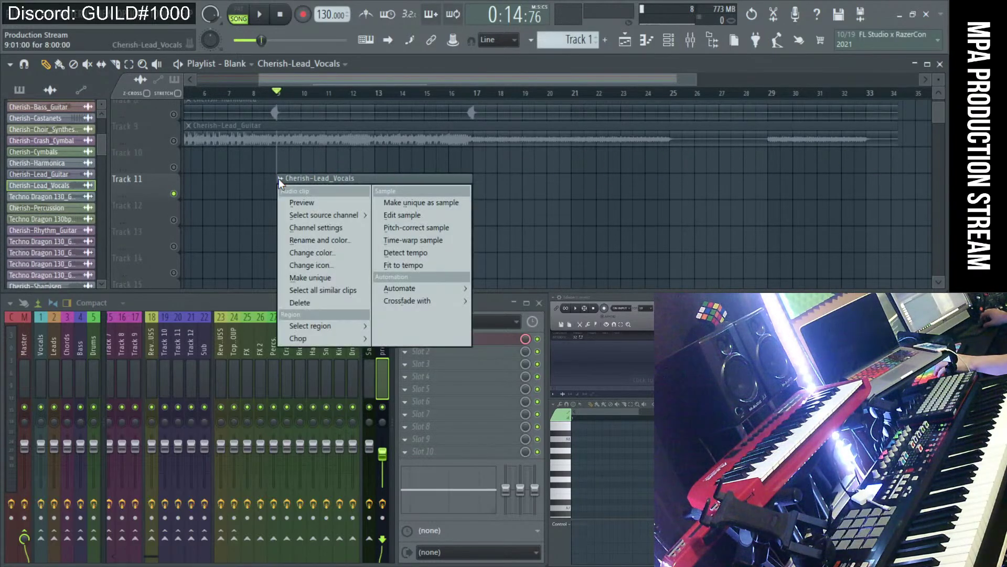
pyautogui.click(429, 208)
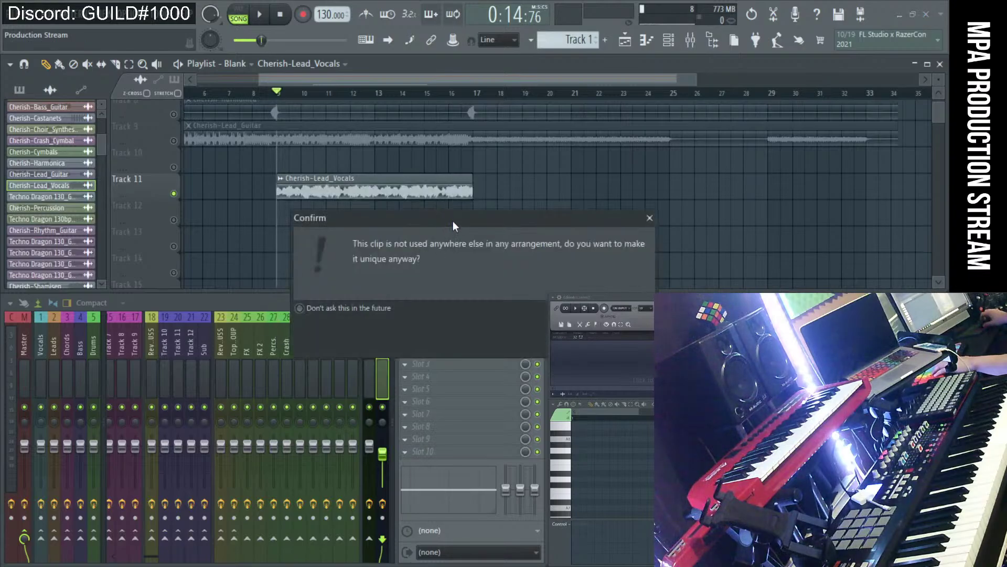
pyautogui.press('Return')
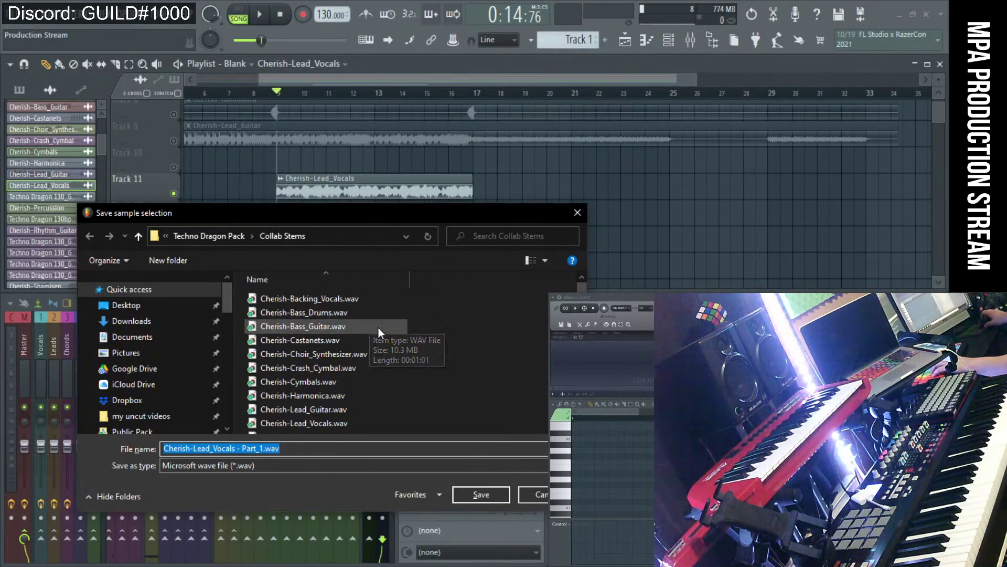
pyautogui.scroll(-1, 372, 363)
pyautogui.scroll(1, 373, 364)
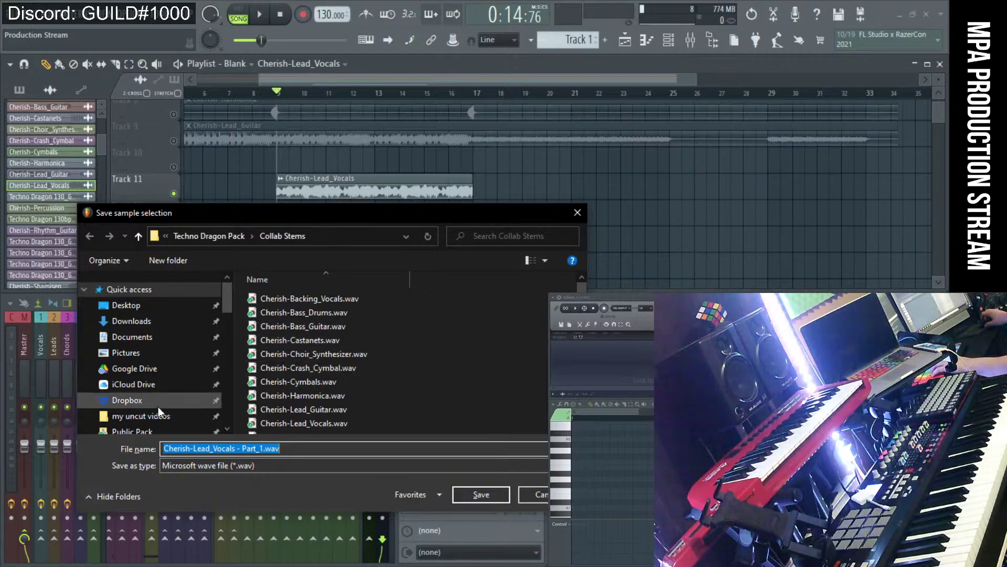
pyautogui.click(128, 431)
pyautogui.doubleClick(272, 298)
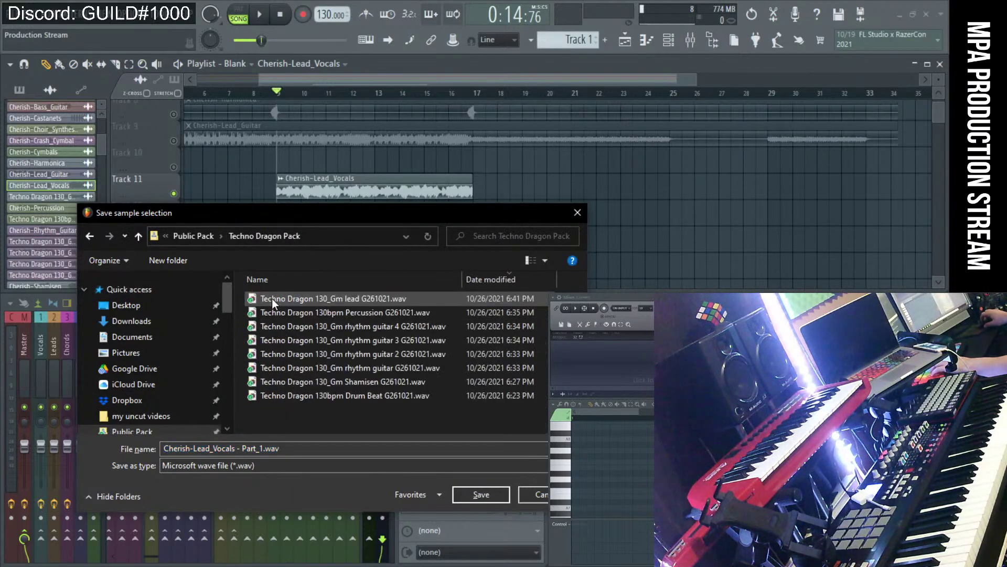
pyautogui.click(272, 298)
pyautogui.click(265, 448)
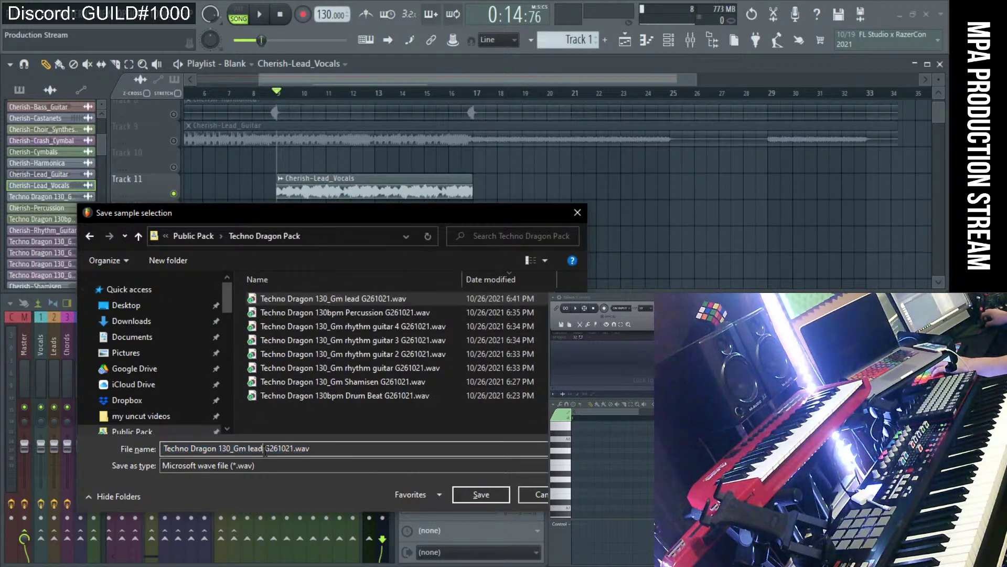
pyautogui.write('2')
pyautogui.press('Return')
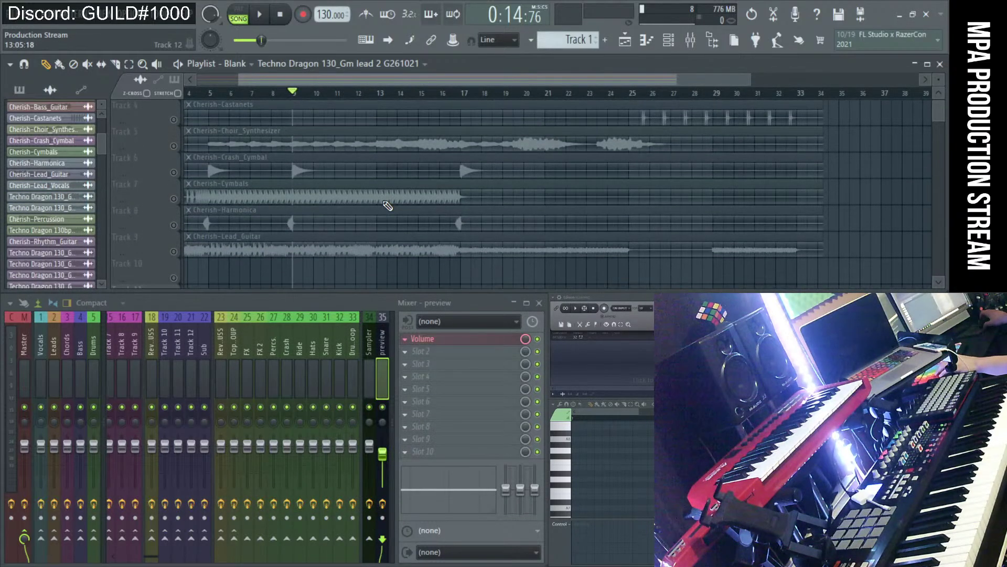
# Slice the Cherish-Lead_Guitar clip on Track 9 at bar 17 and move its second part to bar 25.
pyautogui.scroll(-1, 381, 207)
pyautogui.scroll(-2, 512, 224)
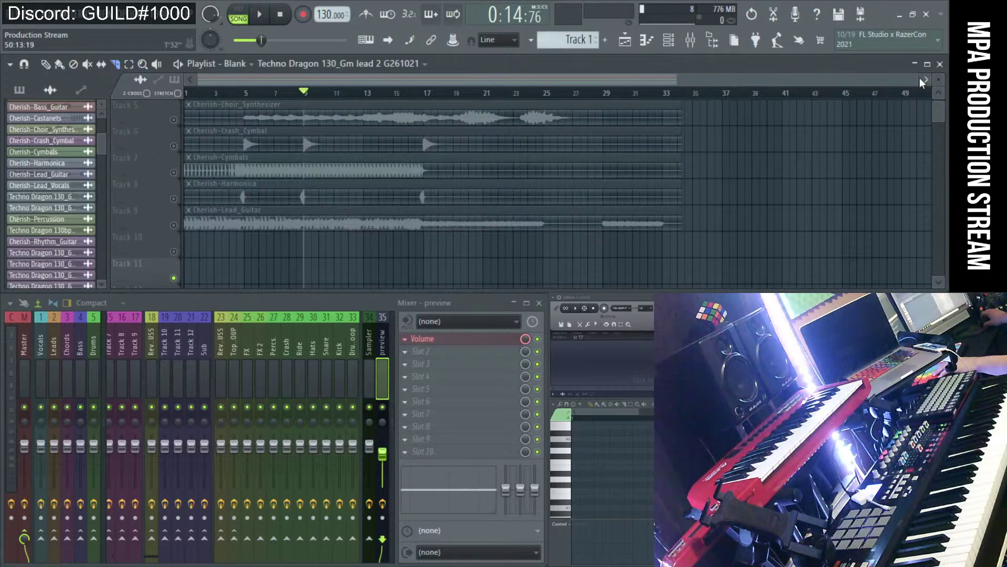
pyautogui.moveTo(917, 80); pyautogui.dragTo(550, 81)
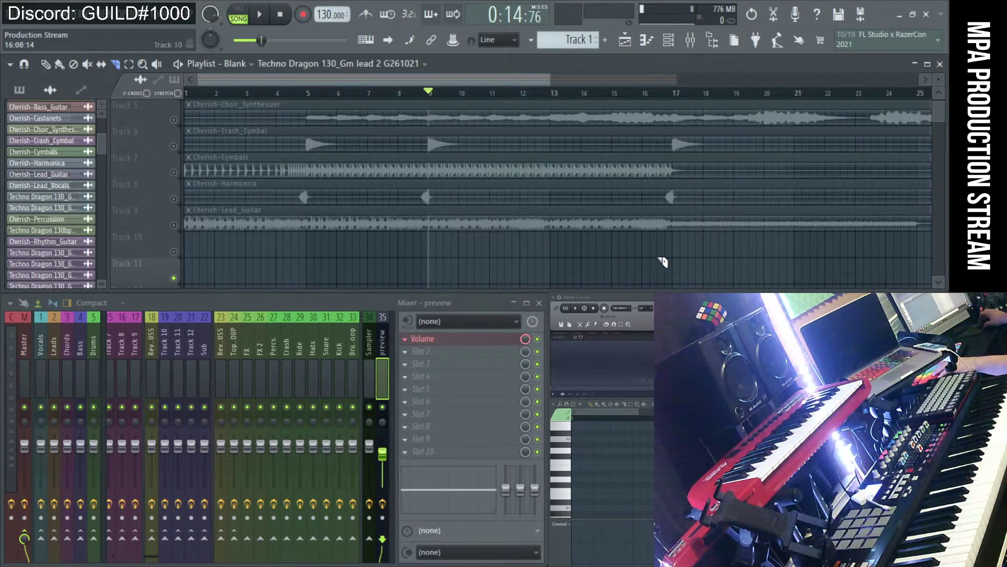
pyautogui.click(674, 231)
pyautogui.scroll(-2, 563, 254)
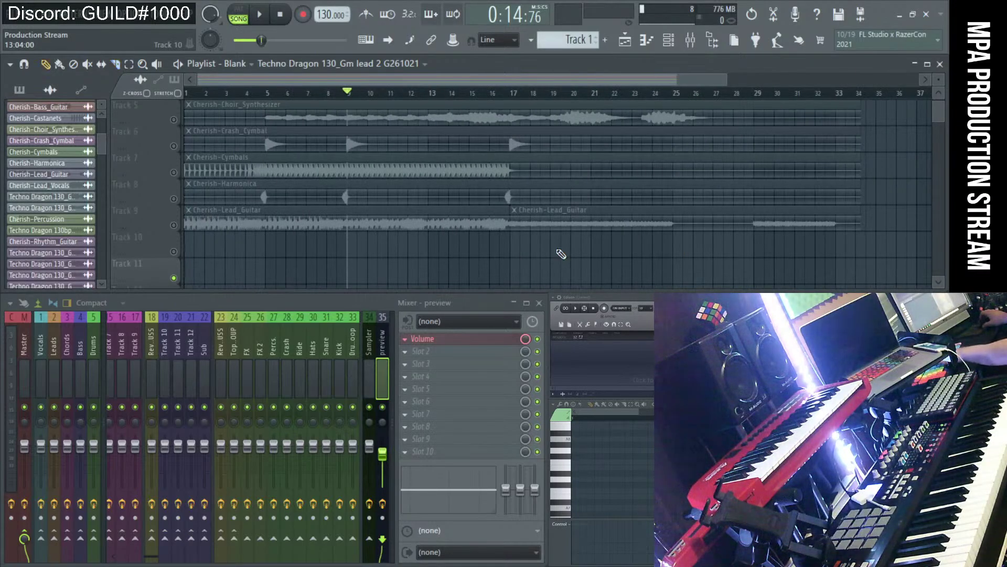
pyautogui.click(547, 225)
pyautogui.moveTo(547, 224); pyautogui.dragTo(711, 224)
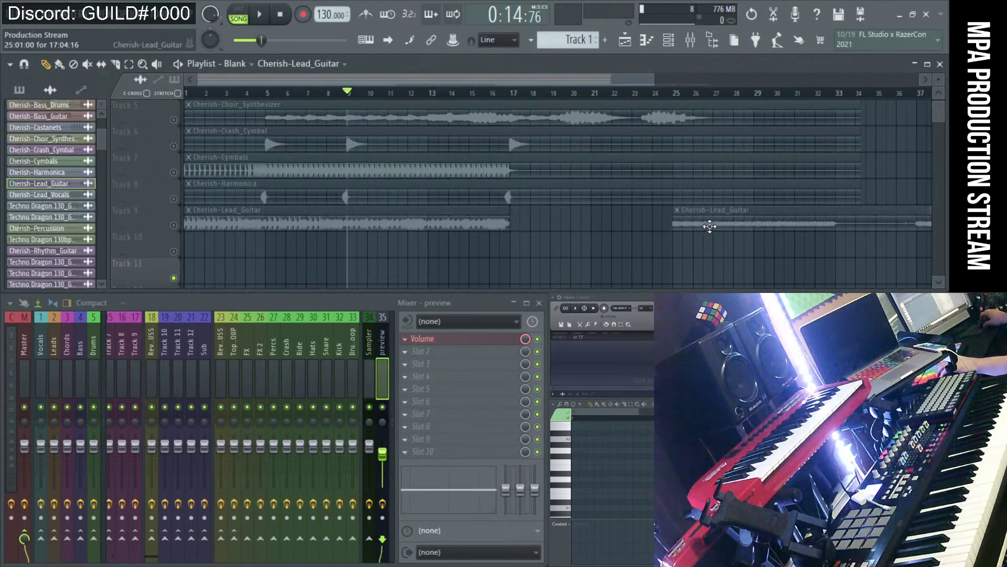
# Add Track 9 with the lead guitar clips to the soloed tracks.
pyautogui.moveTo(582, 259); pyautogui.dragTo(183, 205)
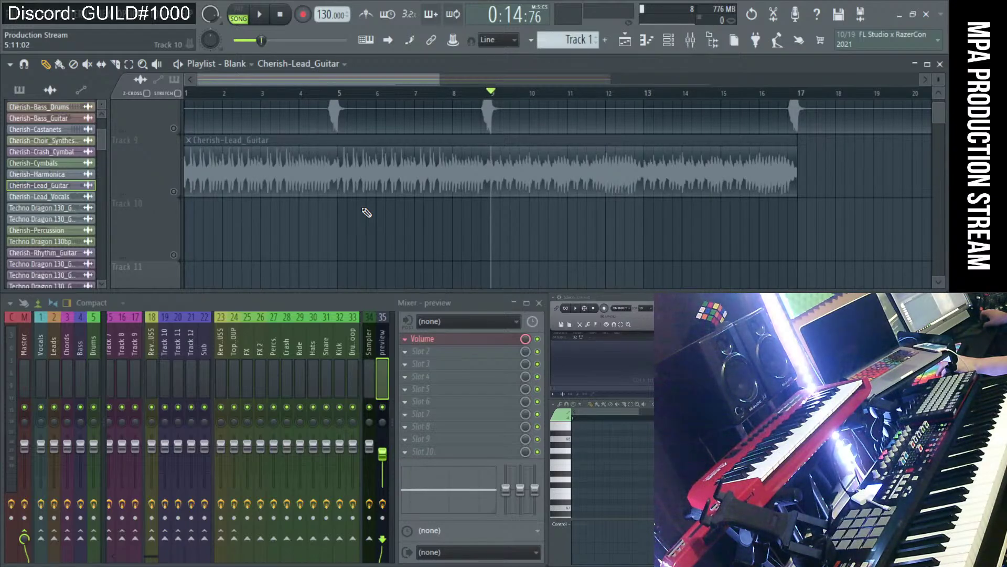
pyautogui.scroll(-2, 367, 212)
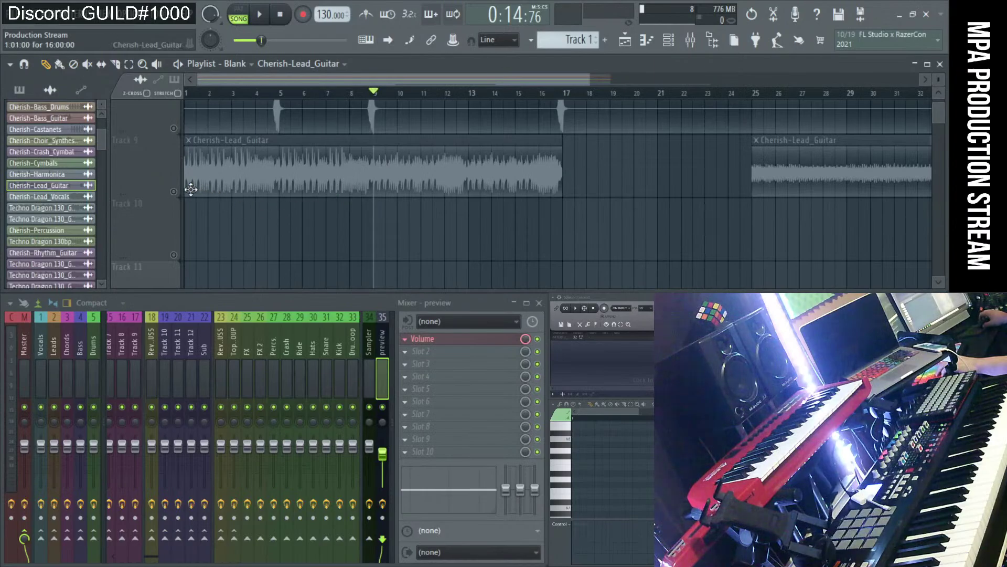
pyautogui.click(174, 192)
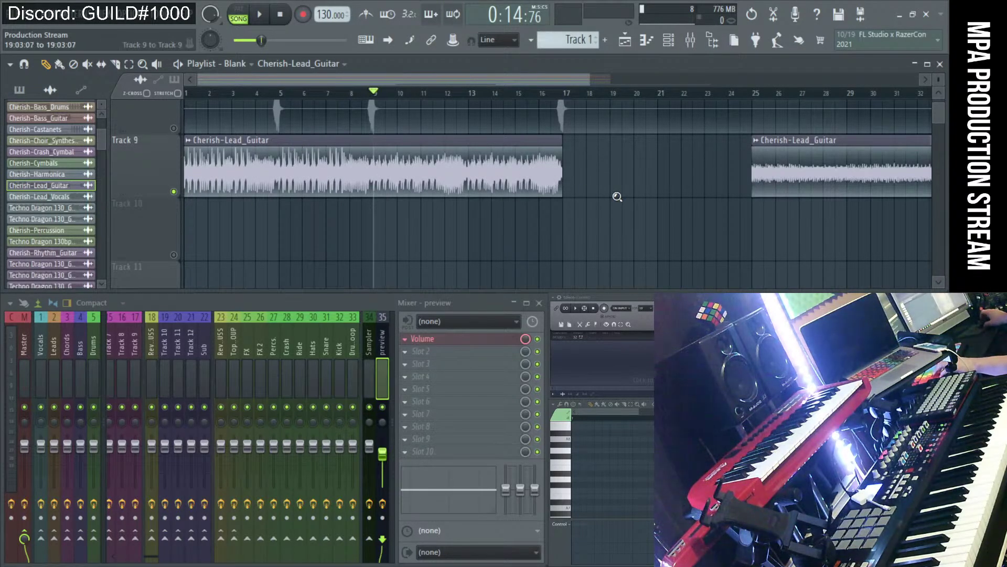
pyautogui.scroll(-4, 614, 193)
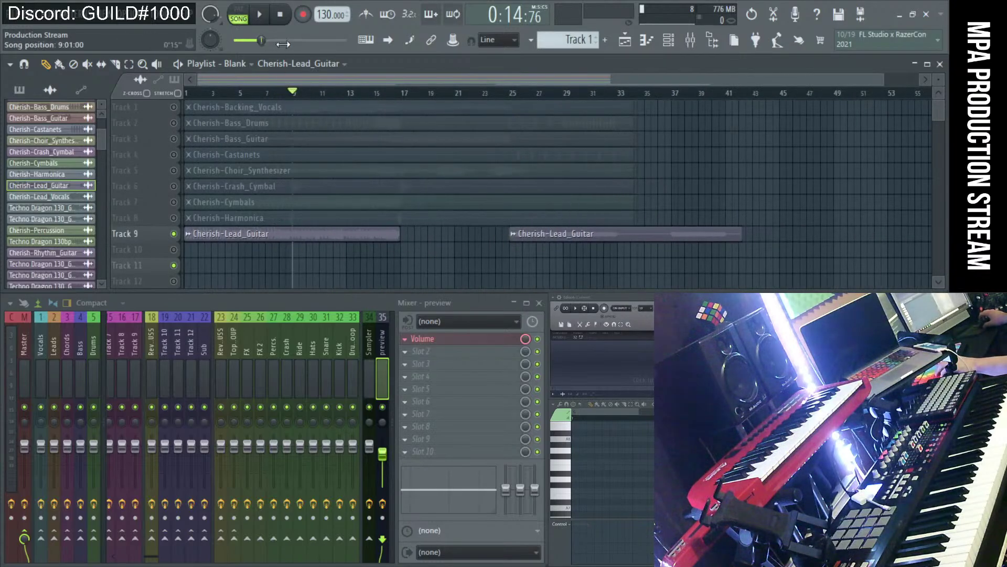
# Play the lead guitar from the start of the song, check the live chat on the mirrored phone, and stop playback.
pyautogui.click(286, 15)
pyautogui.press('space')
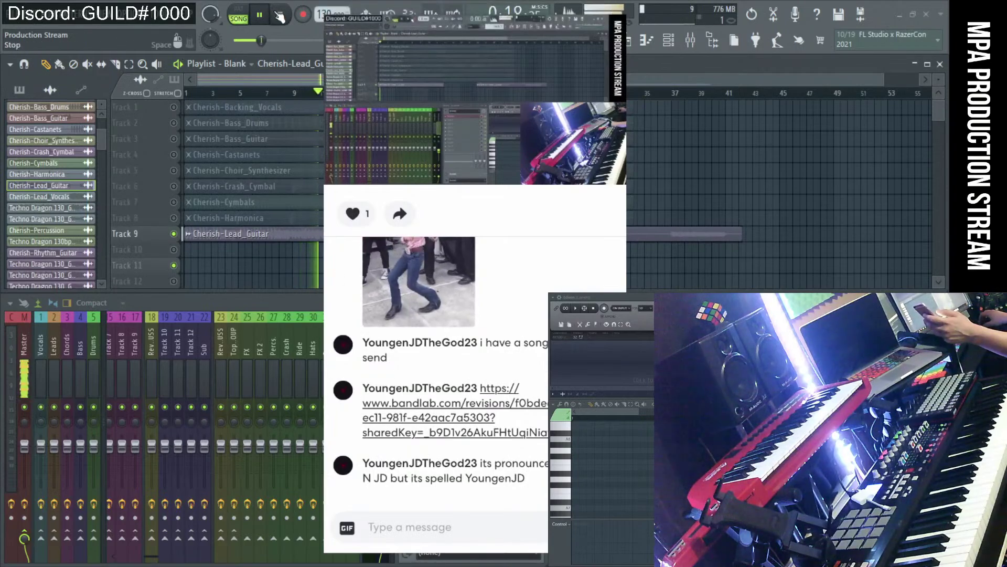
pyautogui.moveTo(427, 29)
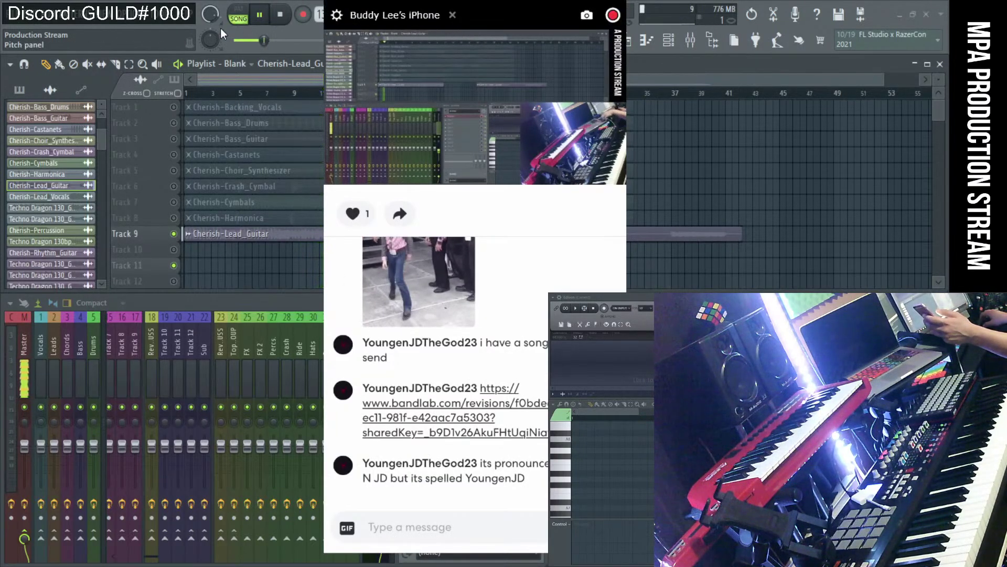
pyautogui.moveTo(379, 26); pyautogui.dragTo(211, 25)
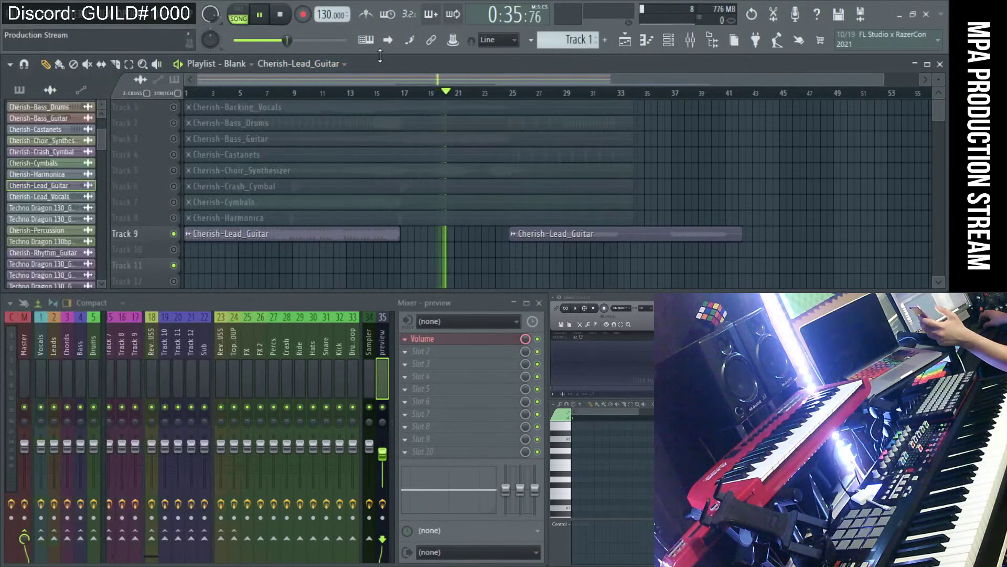
pyautogui.click(280, 14)
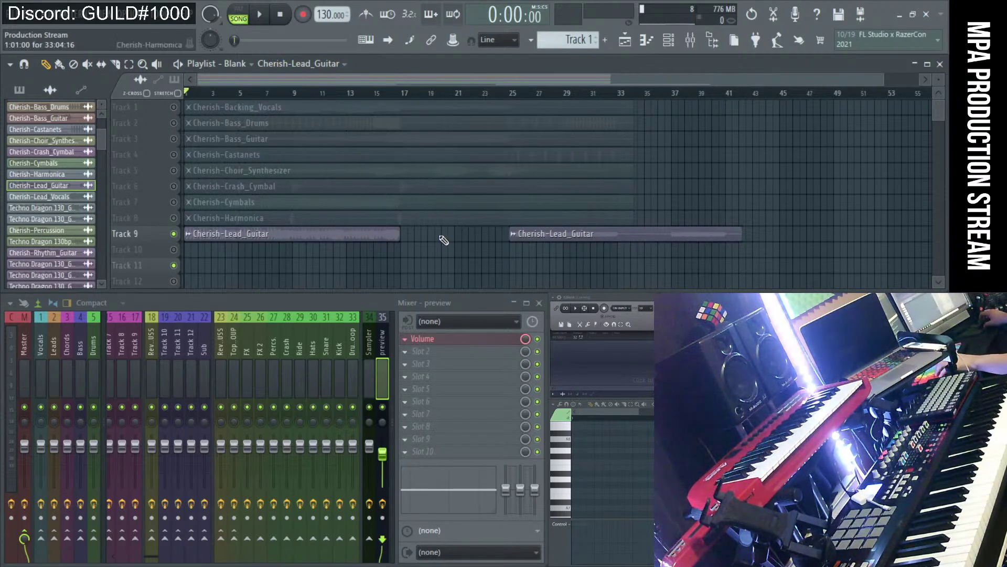
# Make the first lead guitar clip on Track 9 a unique sample, saved in Techno Dragon Pack as Techno Dragon 130_Gm another lead G261021.wav.
pyautogui.scroll(3, 441, 260)
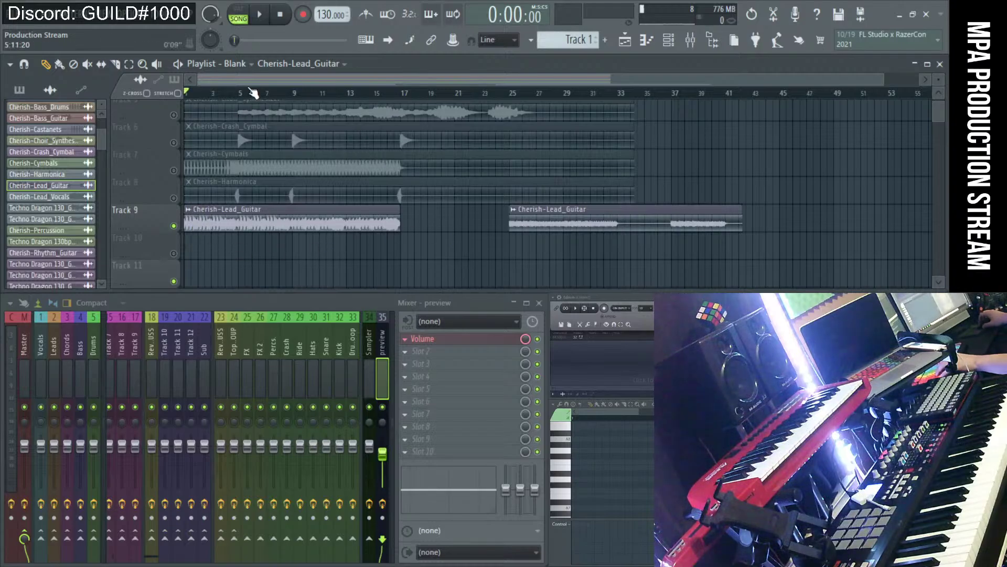
pyautogui.click(189, 210)
pyautogui.click(347, 235)
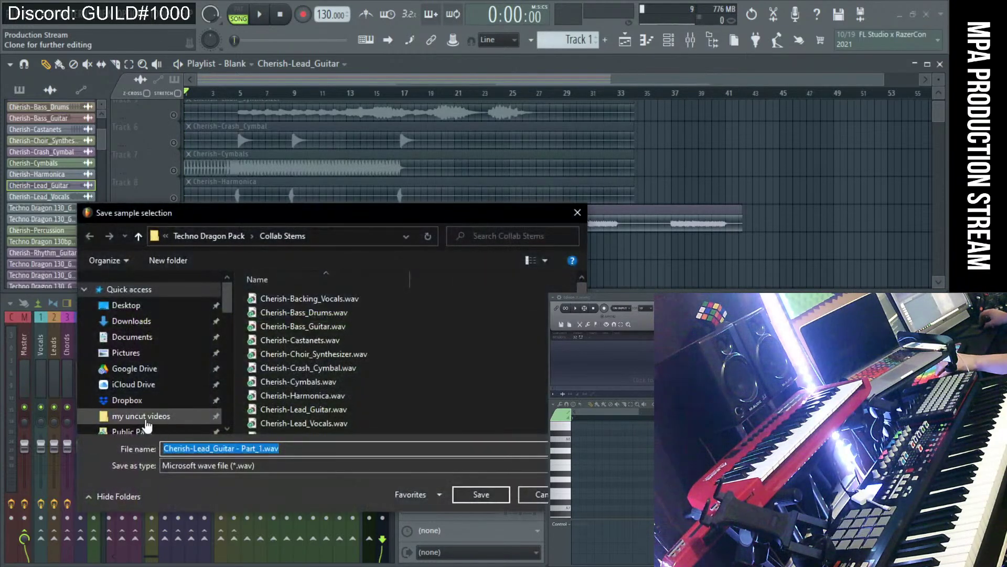
pyautogui.click(133, 431)
pyautogui.doubleClick(319, 298)
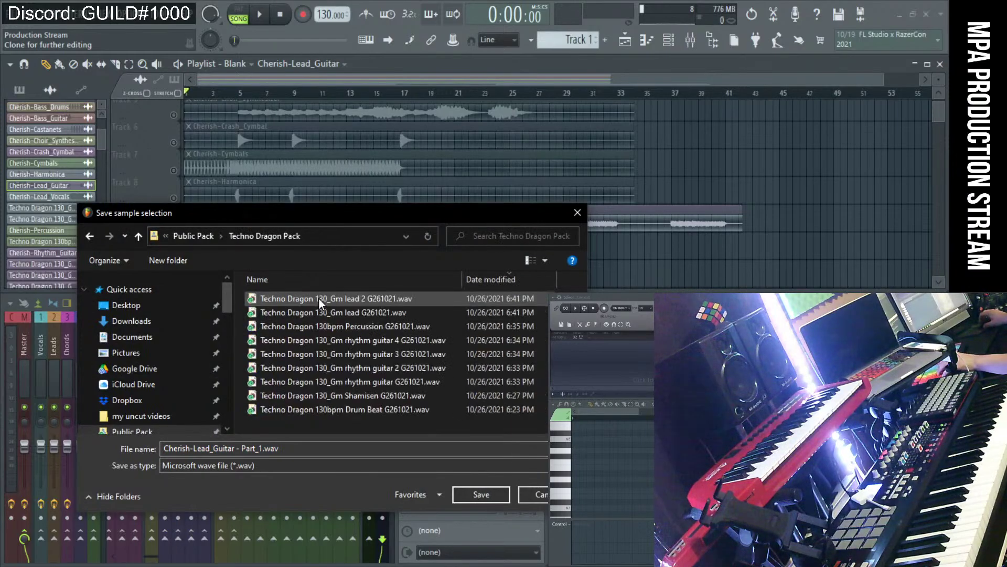
pyautogui.click(319, 298)
pyautogui.click(252, 444)
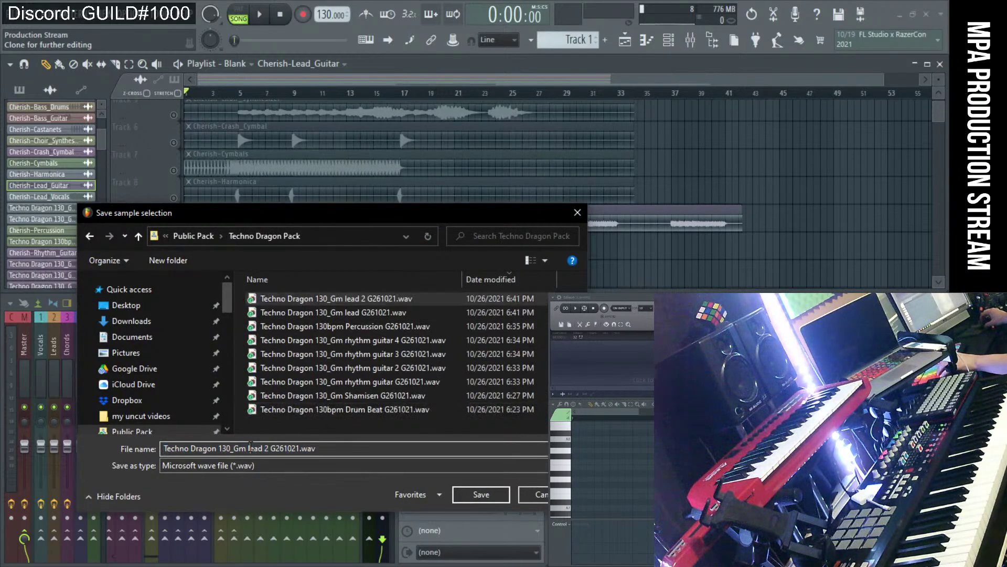
pyautogui.write('another')
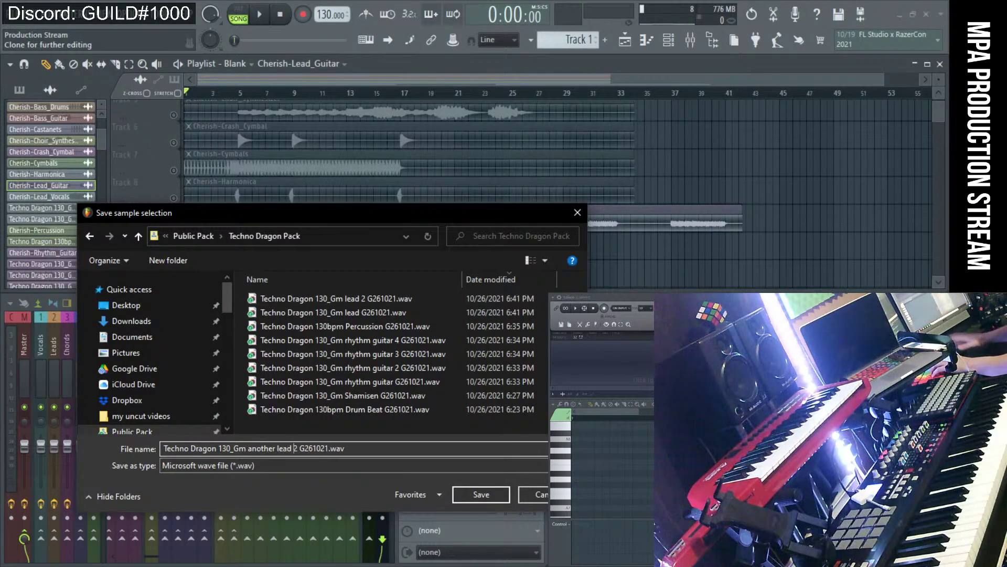
pyautogui.press('Delete')
pyautogui.press('Delete')
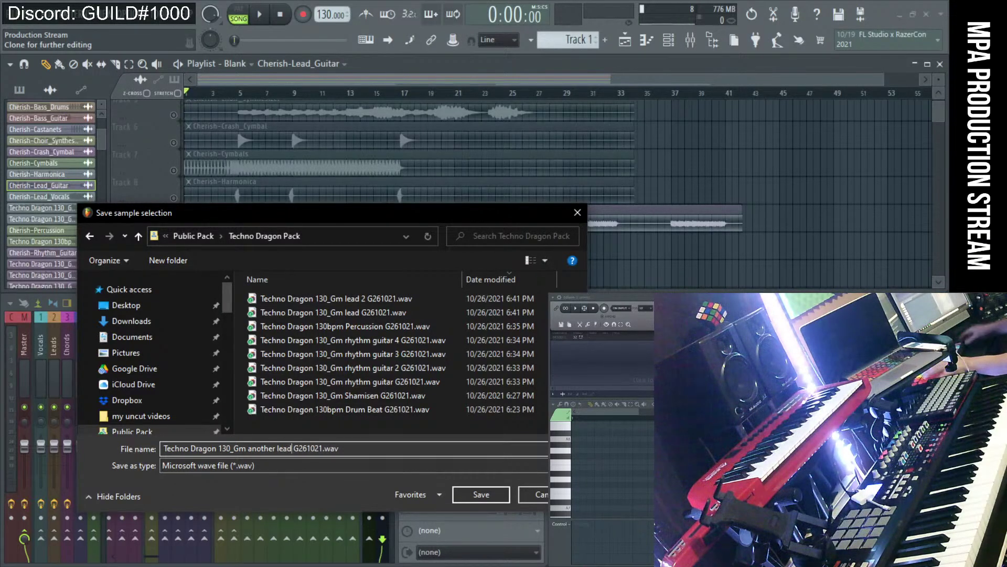
pyautogui.press('Return')
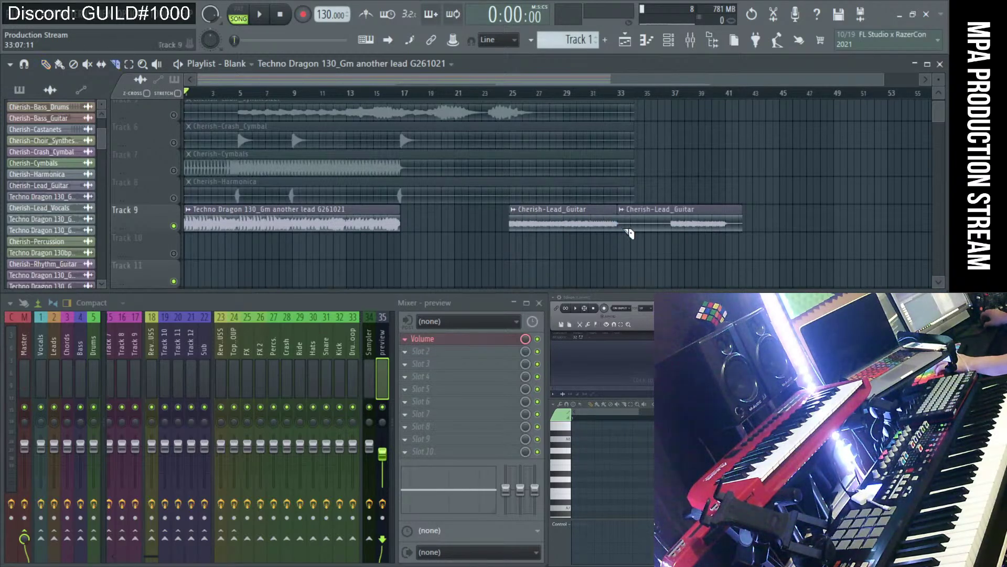
# Slice the second lead guitar clip on Track 9 and delete its silent parts, keeping bars 25 to 33 and 37 to 41.
pyautogui.moveTo(678, 211); pyautogui.dragTo(731, 240)
pyautogui.press('p')
pyautogui.rightClick(645, 224)
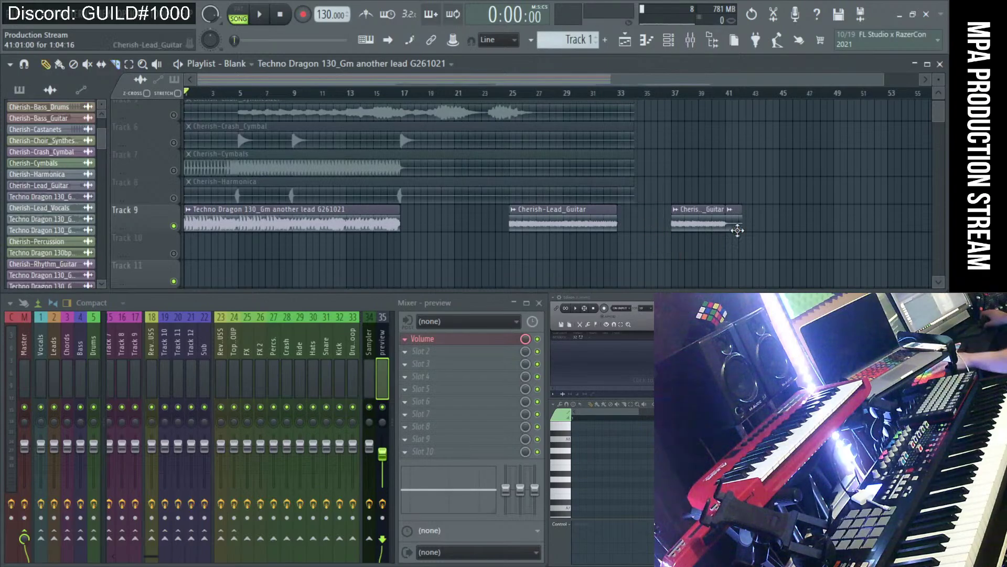
pyautogui.rightClick(735, 225)
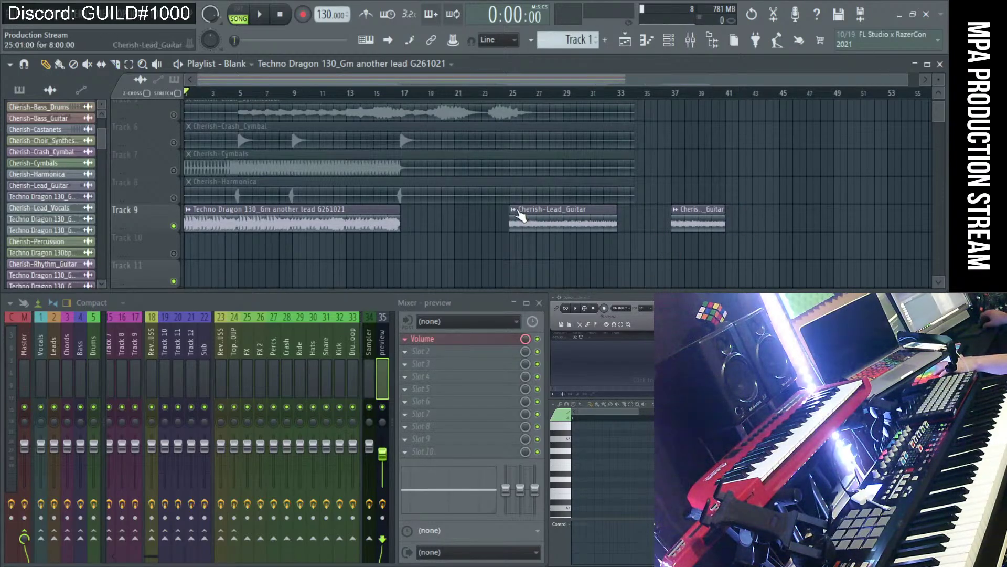
# Make the lead guitar clip at bar 25 unique, saved in Techno Dragon Pack as Techno Dragon 130_Gm another lead 2 G261021.wav.
pyautogui.click(515, 209)
pyautogui.click(635, 227)
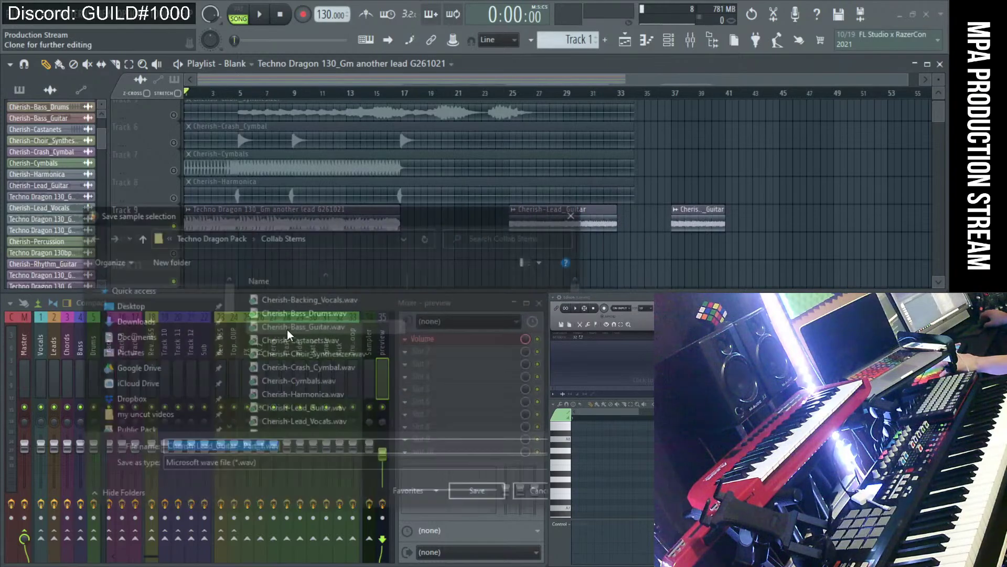
pyautogui.click(132, 431)
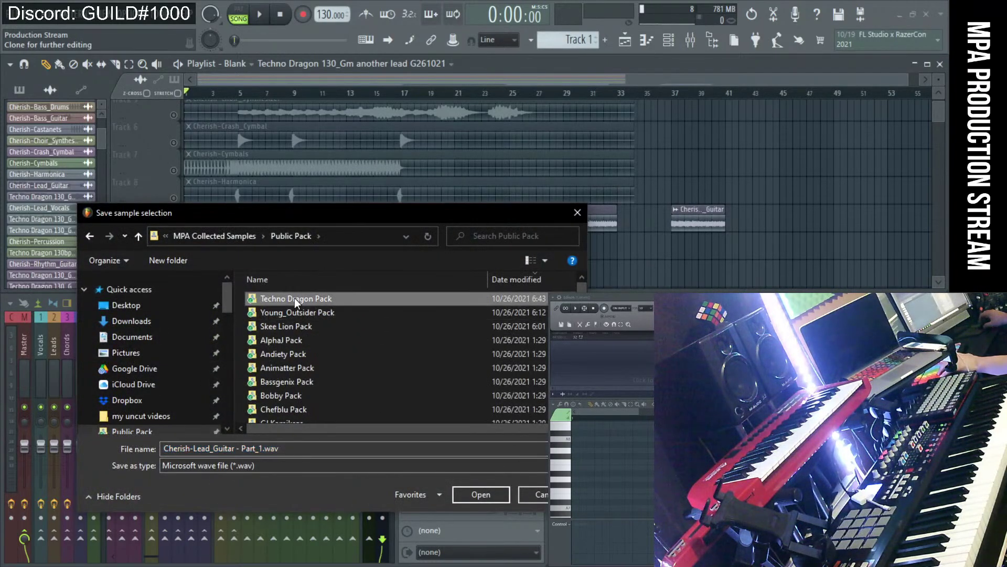
pyautogui.doubleClick(294, 298)
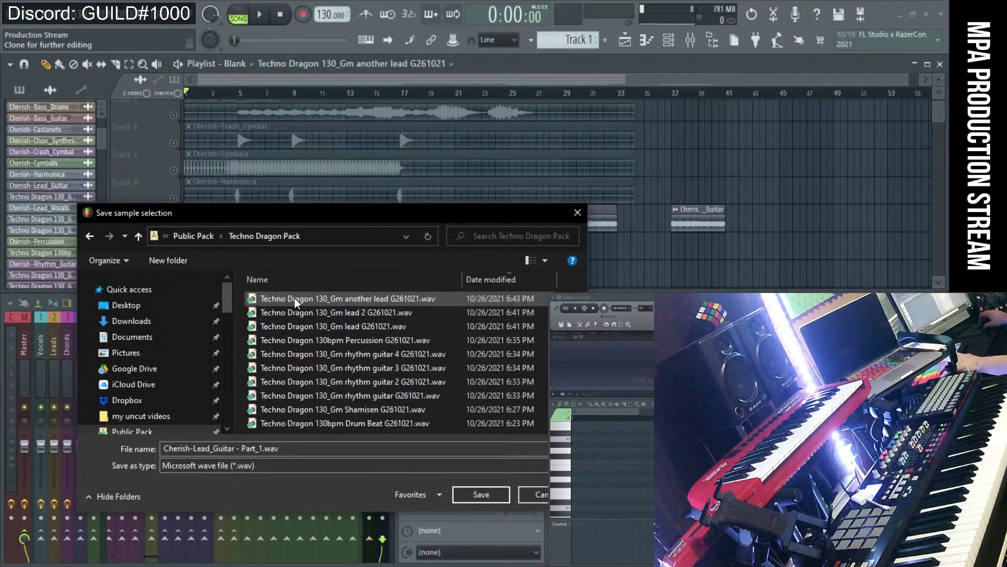
pyautogui.doubleClick(294, 297)
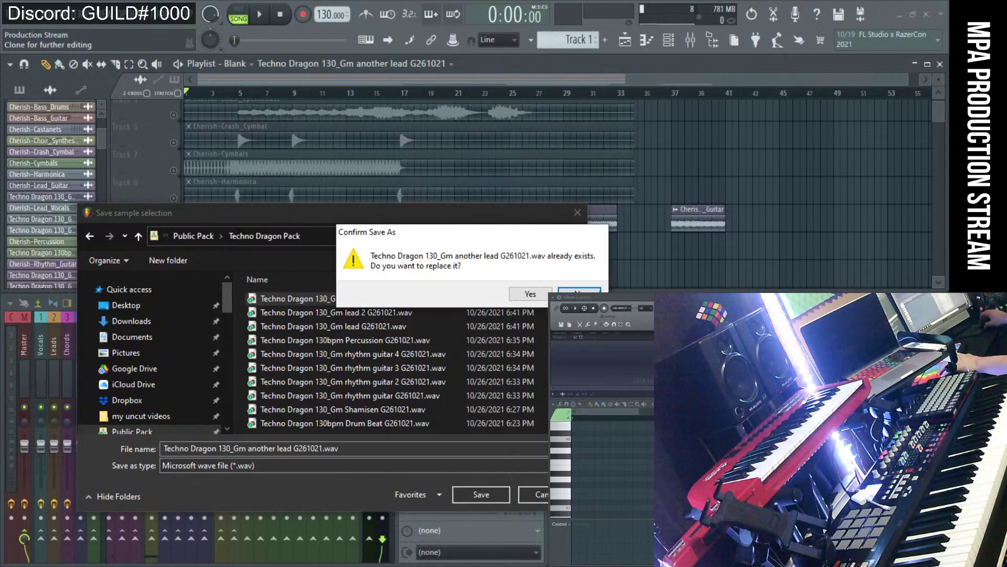
pyautogui.click(579, 292)
pyautogui.click(367, 312)
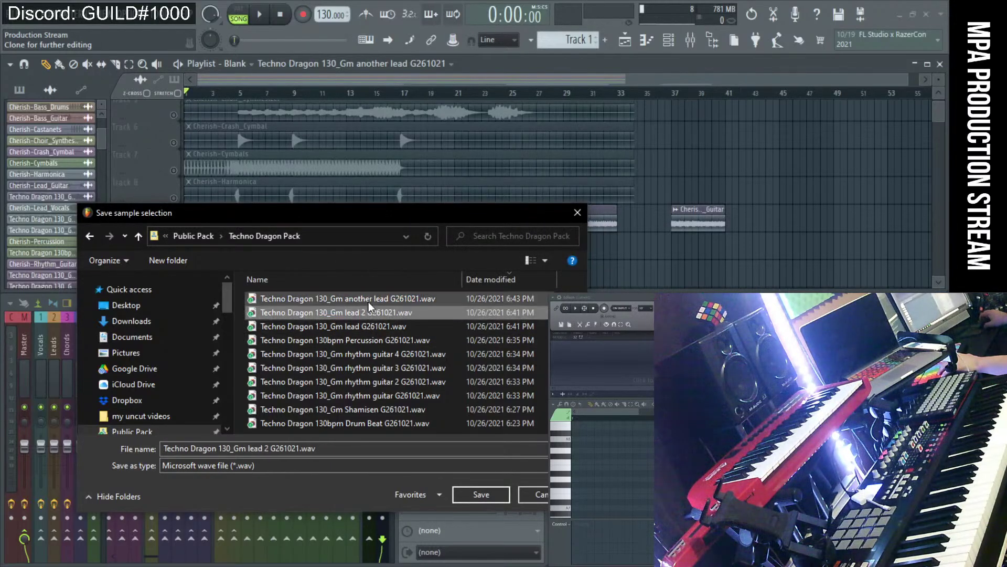
pyautogui.click(369, 299)
pyautogui.press('Tab')
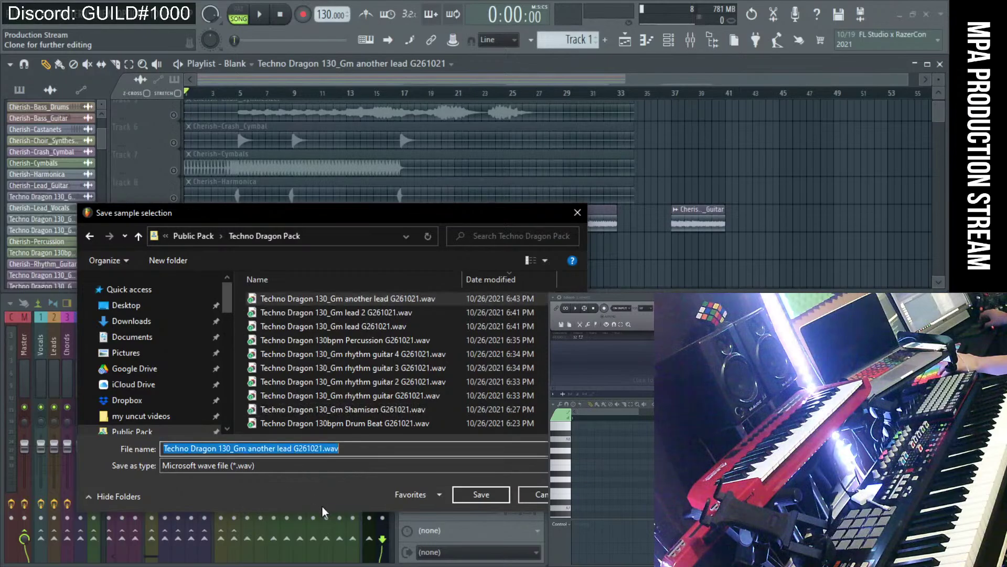
pyautogui.click(294, 448)
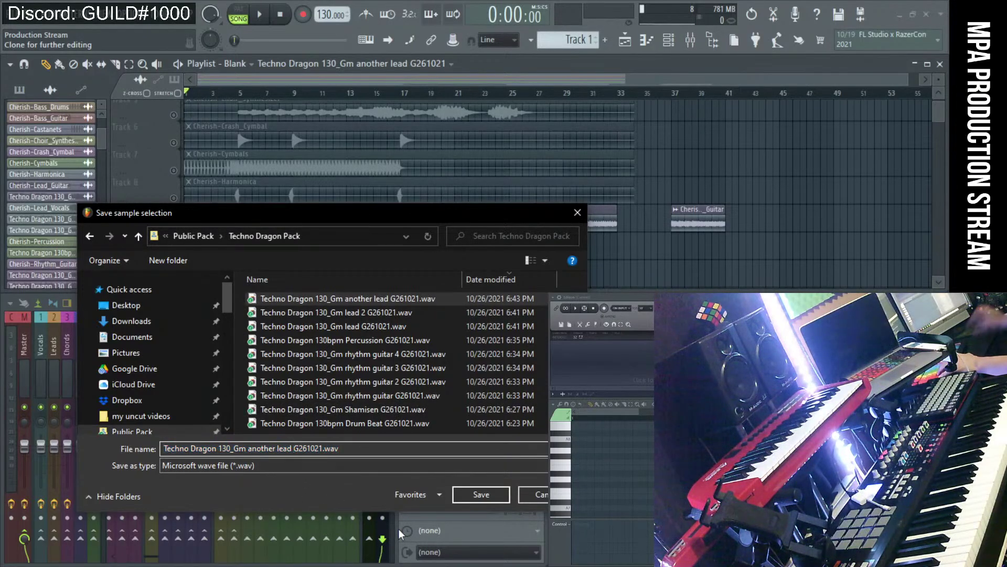
pyautogui.write('2')
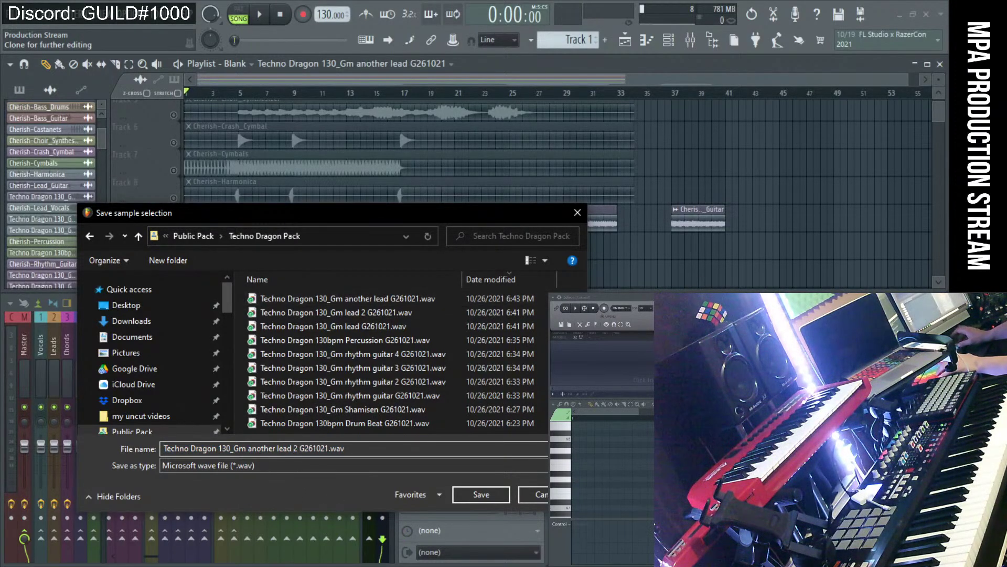
pyautogui.press('Return')
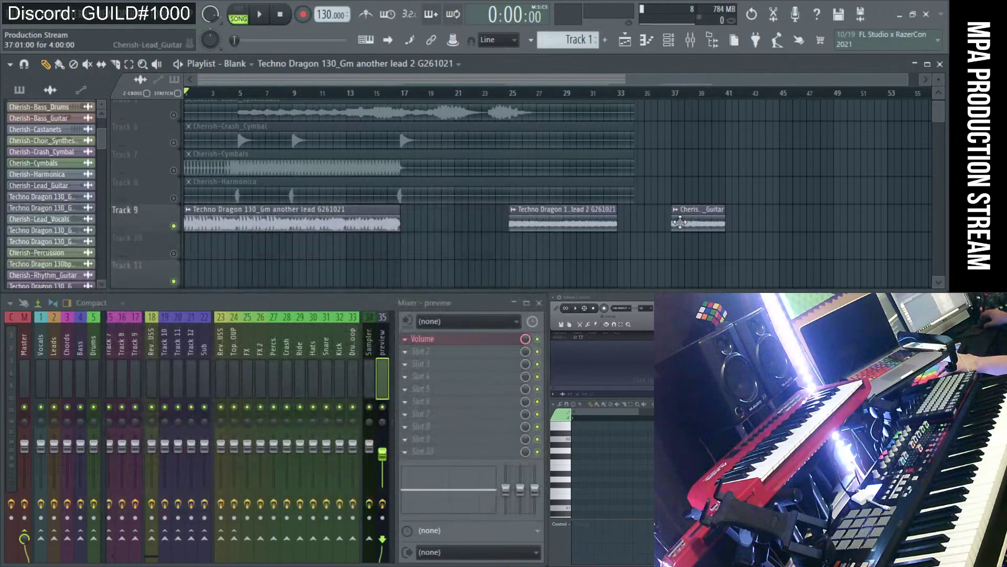
# Make the lead guitar clip at bar 37 unique, saved in Techno Dragon Pack as Techno Dragon 130_Gm another lead 3 G261021.wav.
pyautogui.click(678, 210)
pyautogui.click(806, 238)
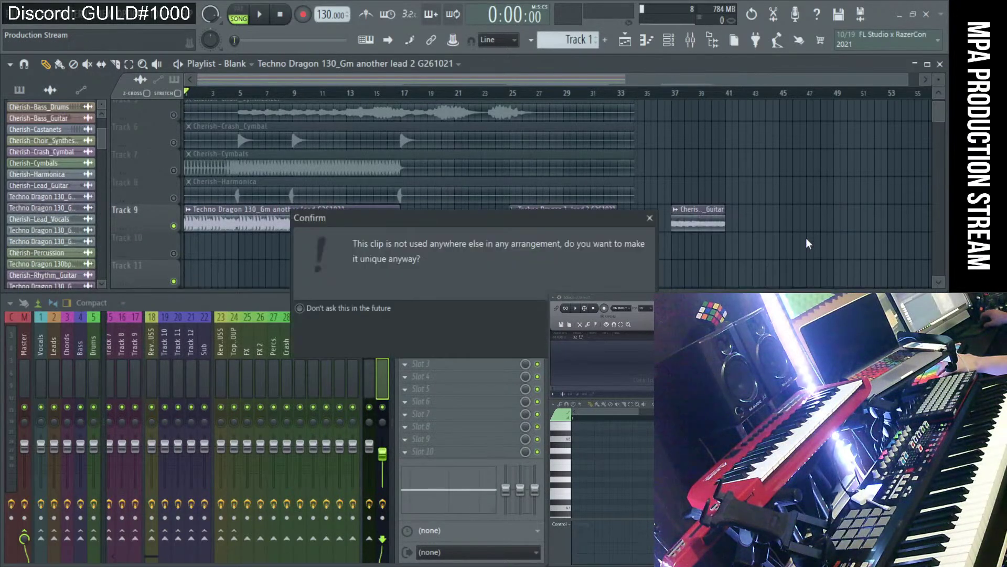
pyautogui.click(541, 342)
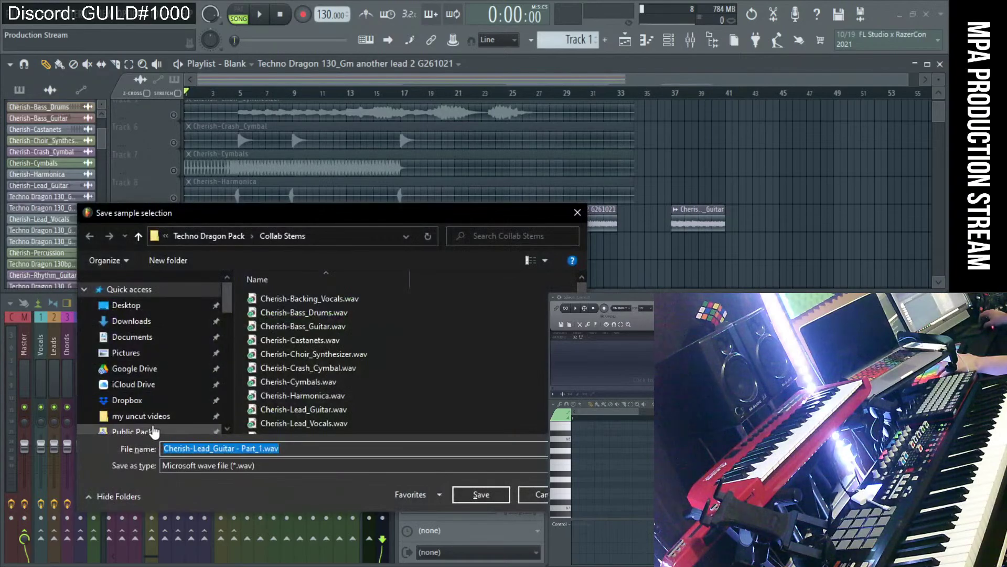
pyautogui.click(129, 431)
pyautogui.doubleClick(309, 298)
pyautogui.click(314, 298)
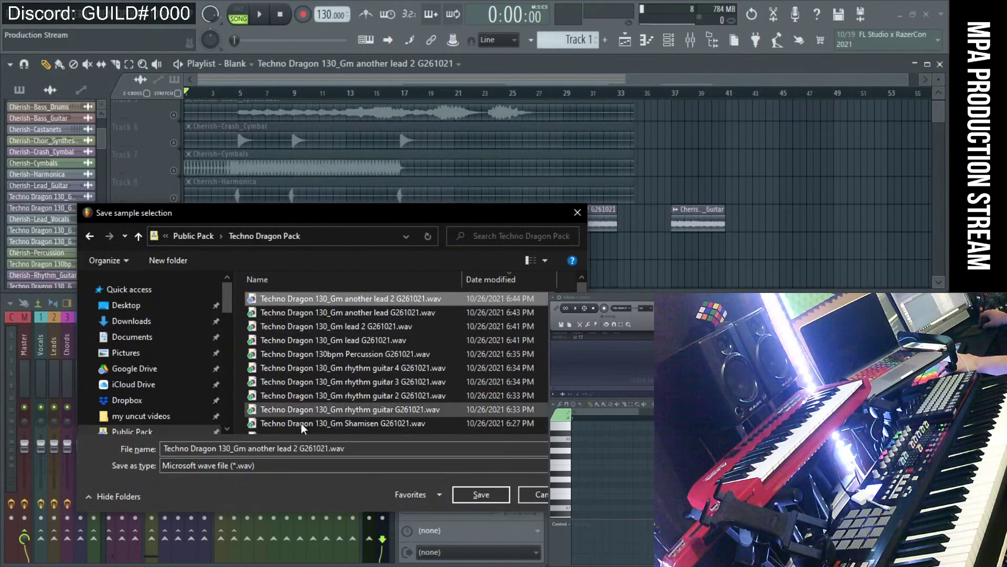
pyautogui.click(295, 449)
pyautogui.click(295, 448)
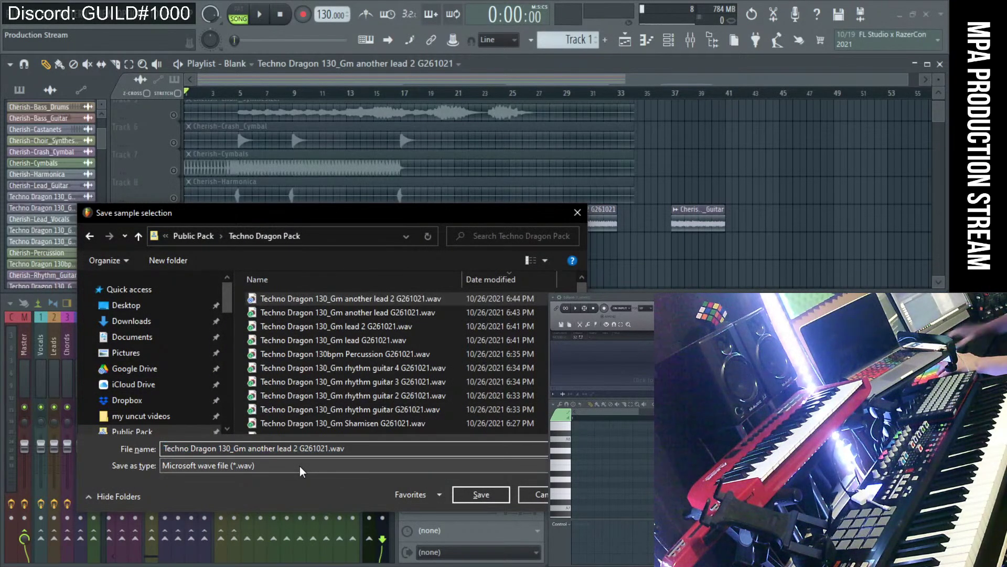
pyautogui.press('BackSpace')
pyautogui.write('3')
pyautogui.press('Return')
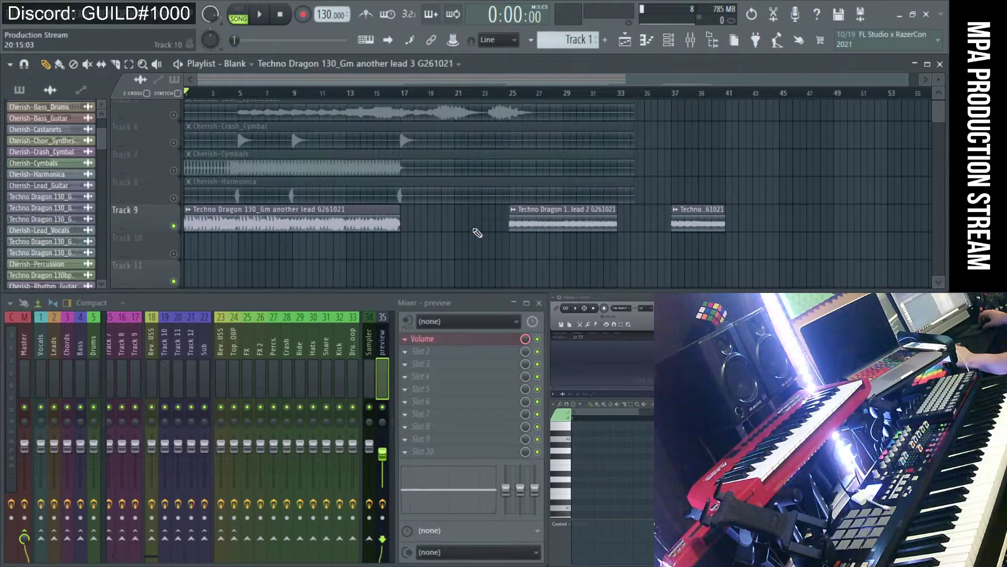
# Close the gaps between the three lead guitar samples on Track 9 and delete all three clips from the playlist.
pyautogui.moveTo(525, 223); pyautogui.dragTo(417, 223)
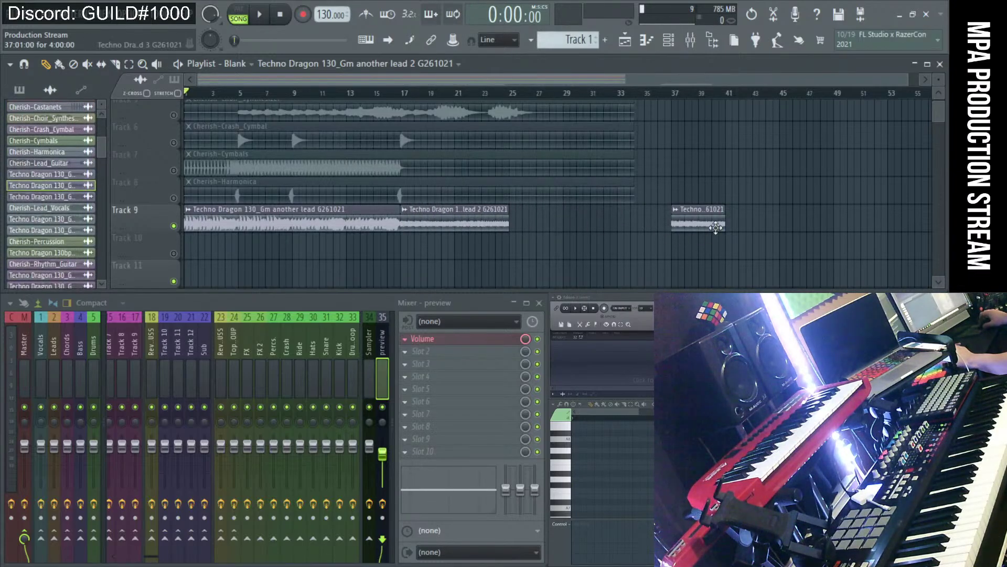
pyautogui.moveTo(716, 227); pyautogui.dragTo(556, 227)
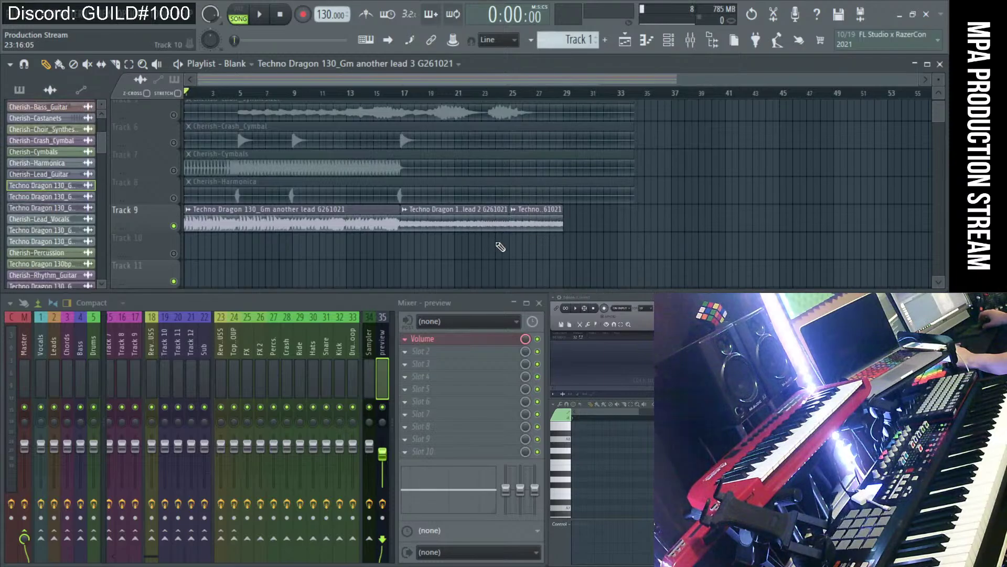
pyautogui.rightClick(551, 226)
pyautogui.rightClick(472, 225)
pyautogui.rightClick(388, 226)
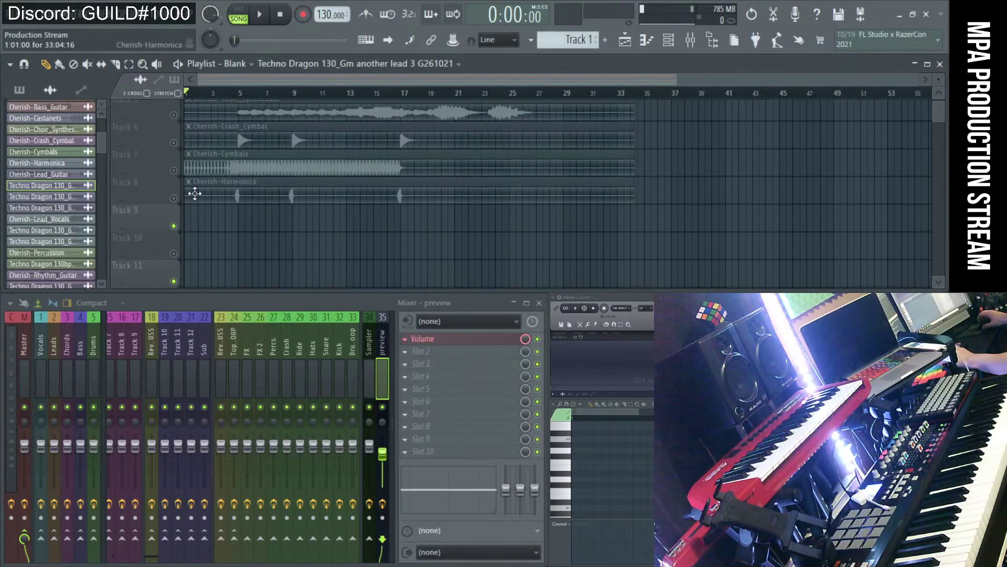
# Solo Track 8 and shorten the Cherish-Harmonica clip so it ends at about bar 19.
pyautogui.rightClick(174, 199)
pyautogui.moveTo(427, 229); pyautogui.dragTo(226, 194)
pyautogui.click(219, 98)
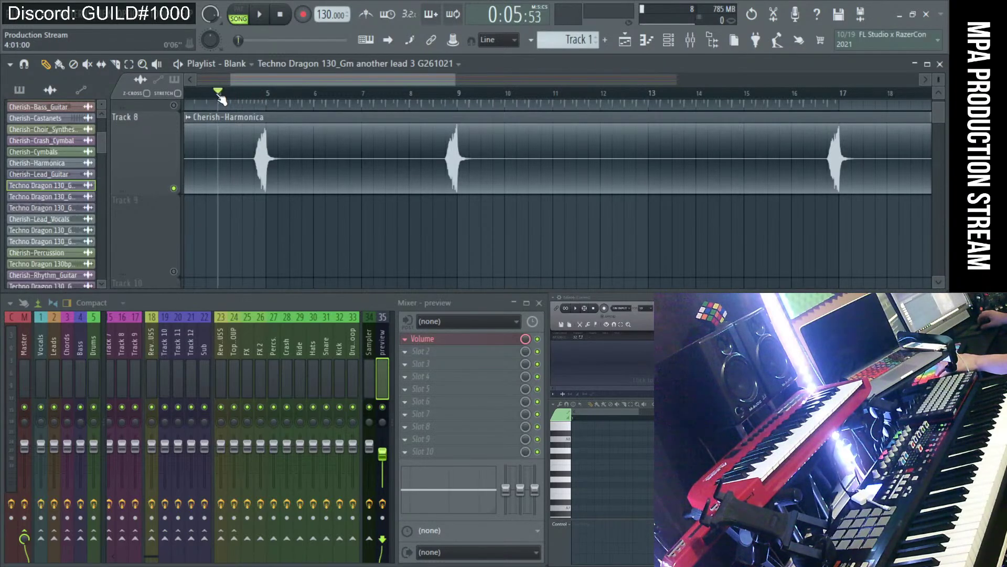
pyautogui.scroll(-3, 299, 147)
pyautogui.scroll(-2, 303, 149)
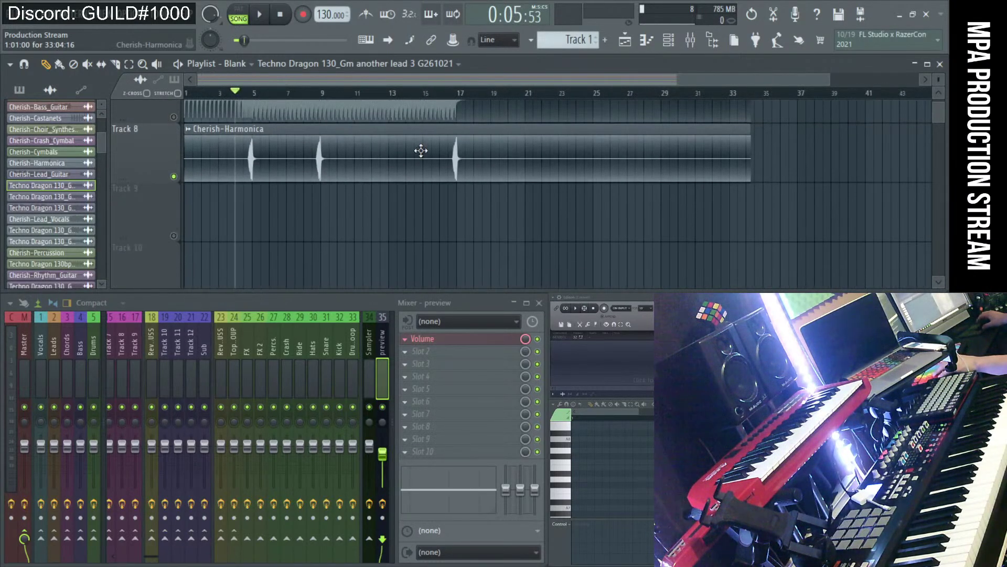
pyautogui.moveTo(750, 127); pyautogui.dragTo(495, 128)
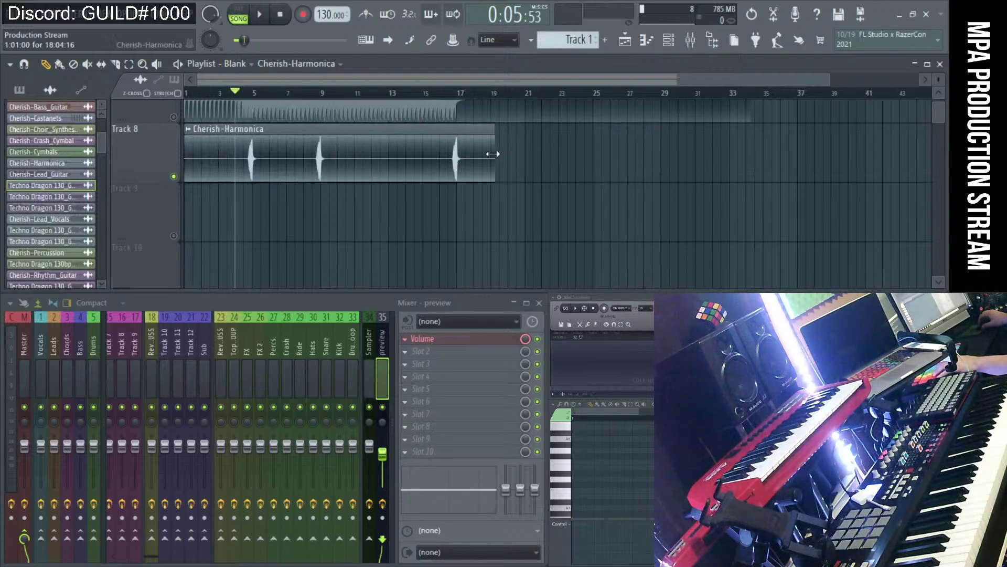
# Inspect the harmonica hits on Track 8, play the one just before bar 5, and open the Cherish-Harmonica clip's settings.
pyautogui.scroll(5, 445, 238)
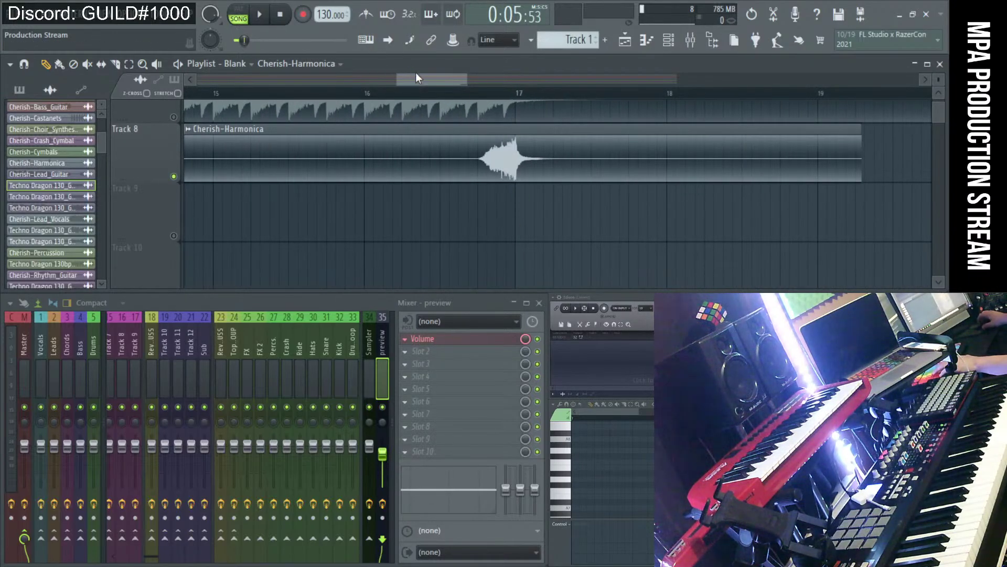
pyautogui.moveTo(416, 77); pyautogui.dragTo(365, 151)
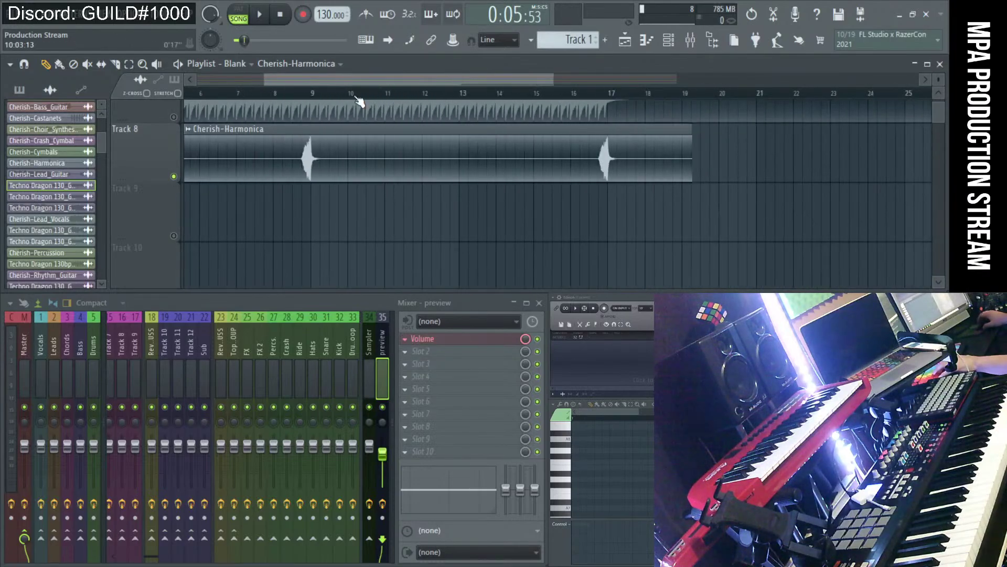
pyautogui.moveTo(342, 75); pyautogui.dragTo(299, 126)
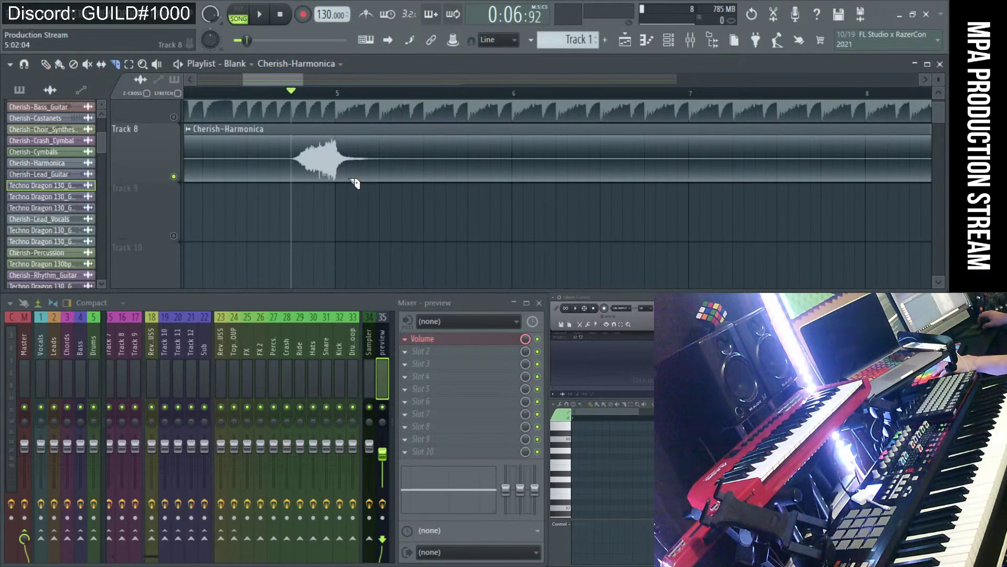
pyautogui.scroll(-6, 354, 182)
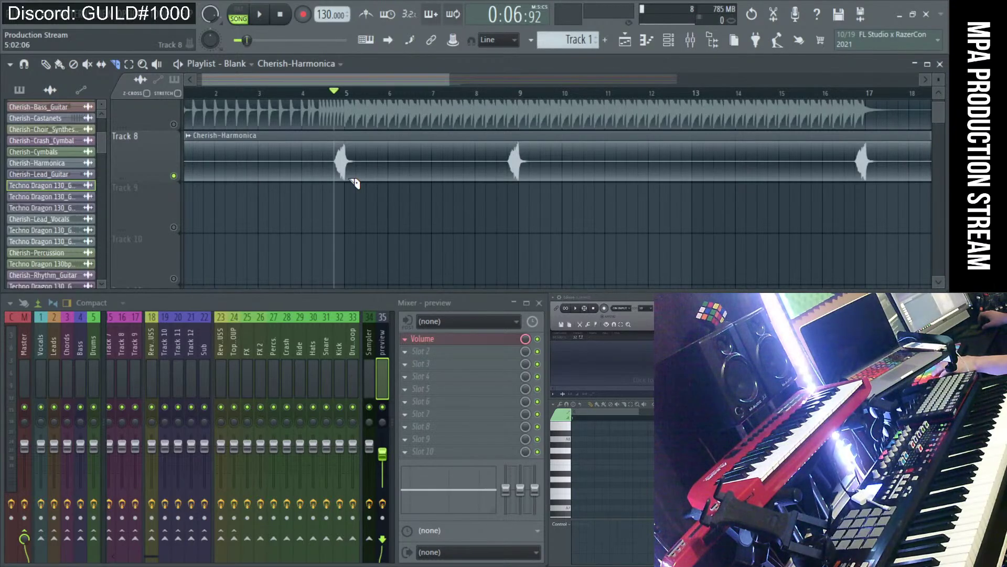
pyautogui.scroll(2, 354, 182)
pyautogui.press('space')
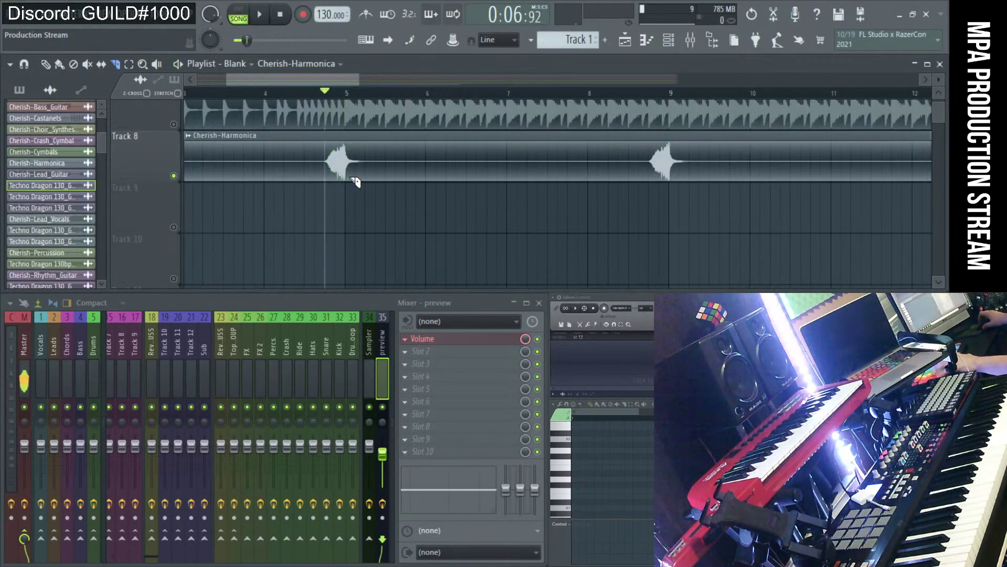
pyautogui.doubleClick(380, 162)
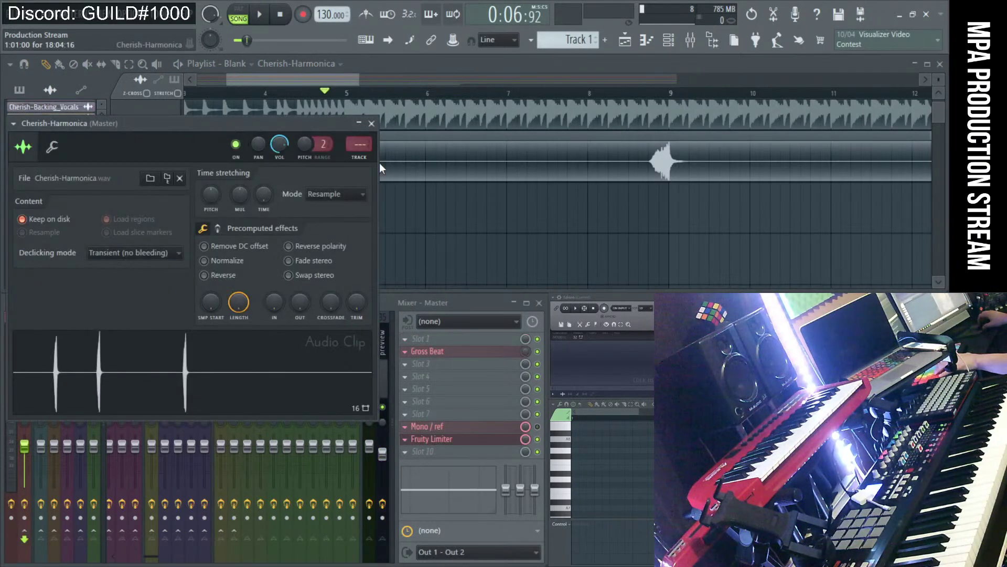
# Close the Cherish-Harmonica clip's settings and play the harmonica hit just before bar 5, starting around bar 4.
pyautogui.click(372, 123)
pyautogui.click(274, 93)
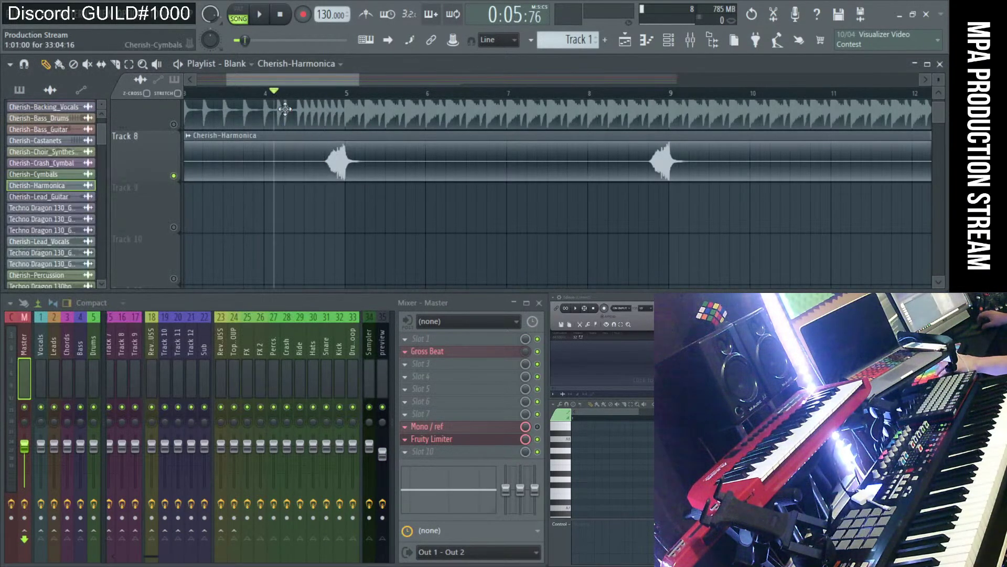
pyautogui.press('space')
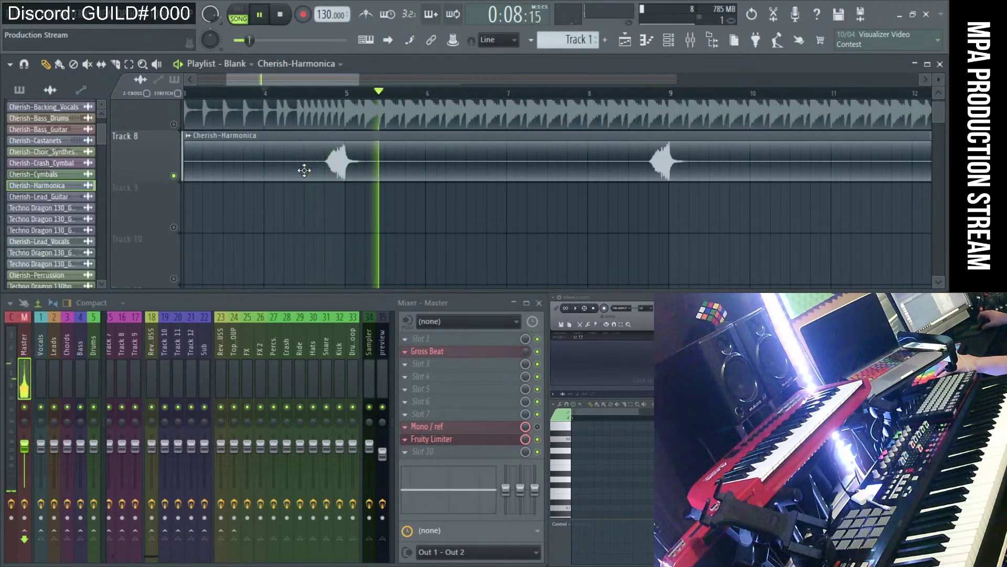
pyautogui.press('space')
# Slice the Cherish-Harmonica clip at bars 4 and 6 and delete the parts outside this two-bar section.
pyautogui.scroll(-4, 420, 207)
pyautogui.scroll(1, 331, 205)
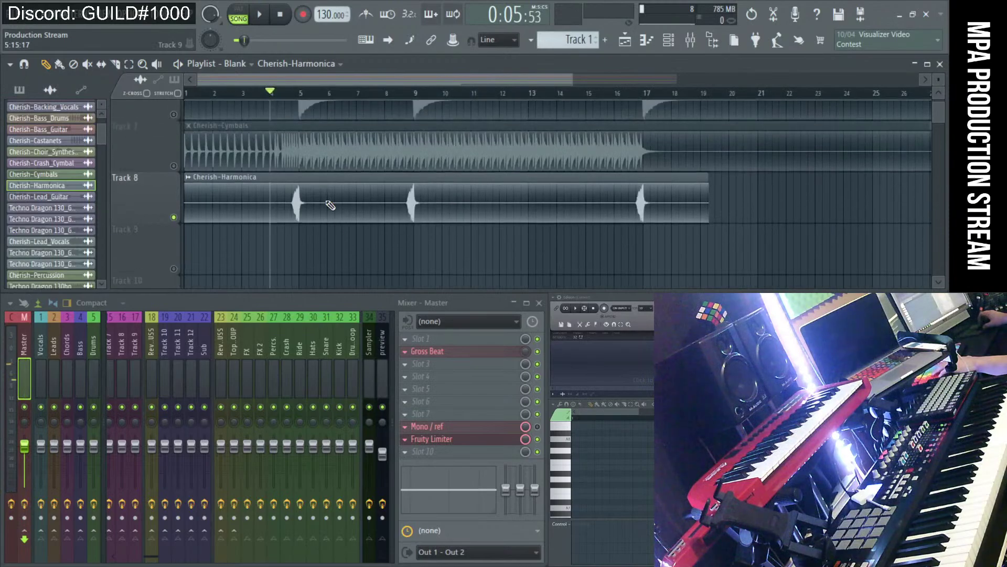
pyautogui.scroll(6, 292, 241)
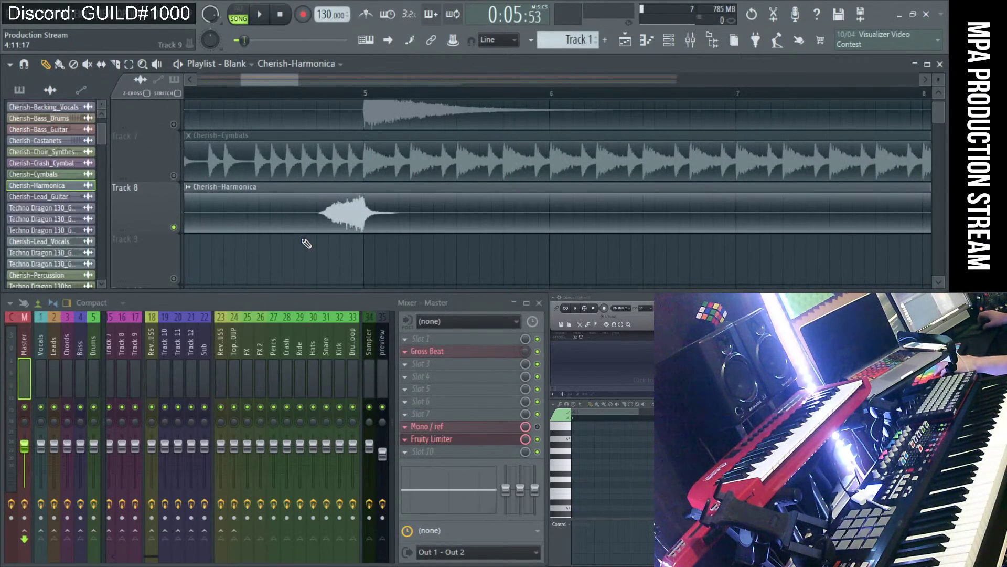
pyautogui.scroll(-3, 306, 243)
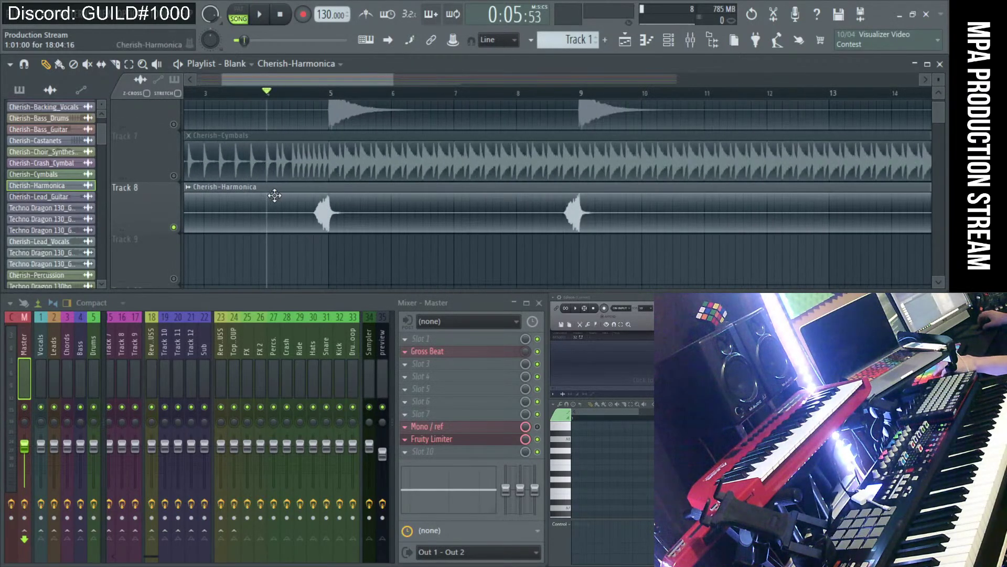
pyautogui.scroll(1, 276, 198)
pyautogui.scroll(-3, 284, 199)
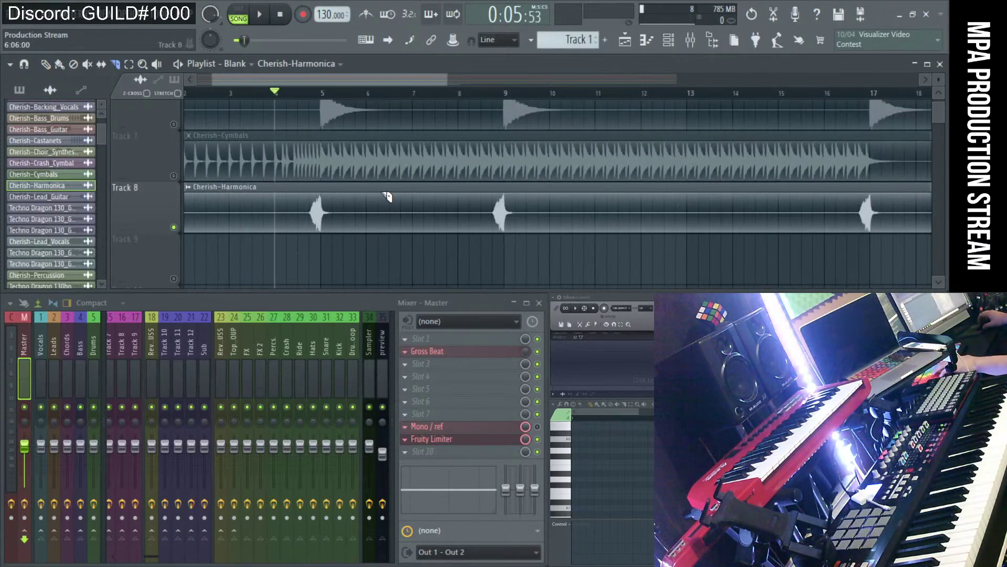
pyautogui.moveTo(365, 190); pyautogui.dragTo(369, 245)
pyautogui.moveTo(276, 245); pyautogui.dragTo(276, 248)
pyautogui.rightClick(432, 195)
pyautogui.rightClick(267, 205)
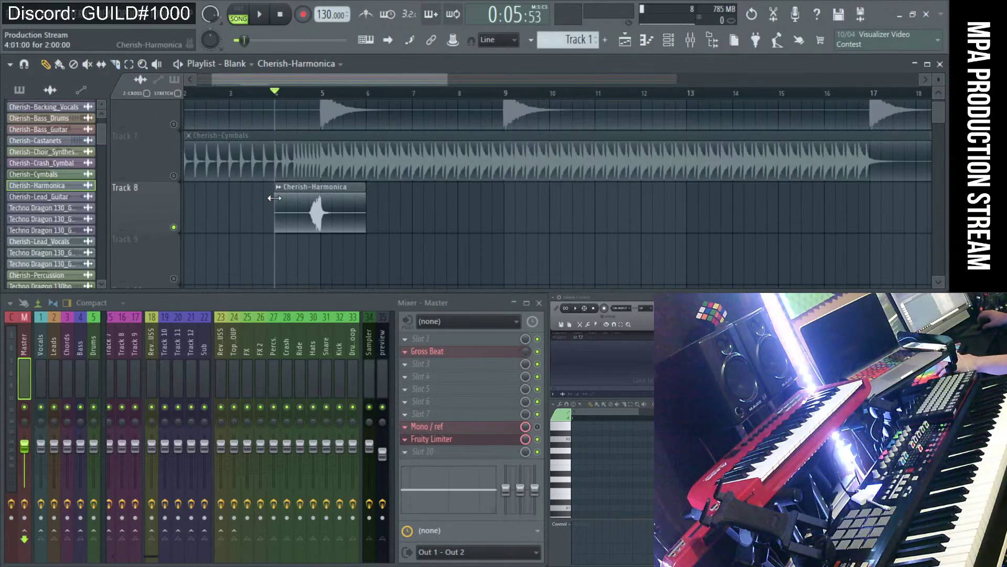
pyautogui.click(281, 194)
pyautogui.click(387, 218)
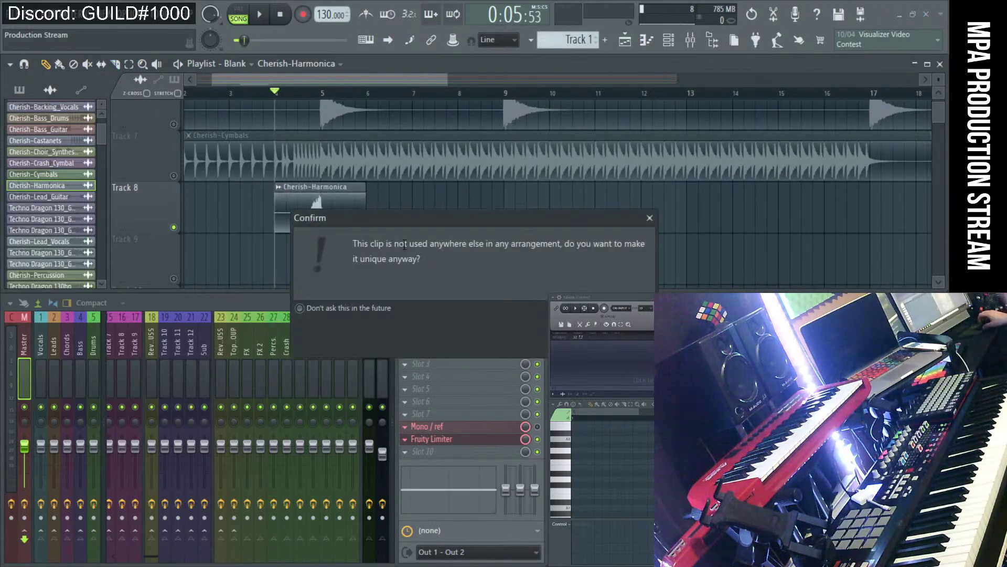
pyautogui.press('Return')
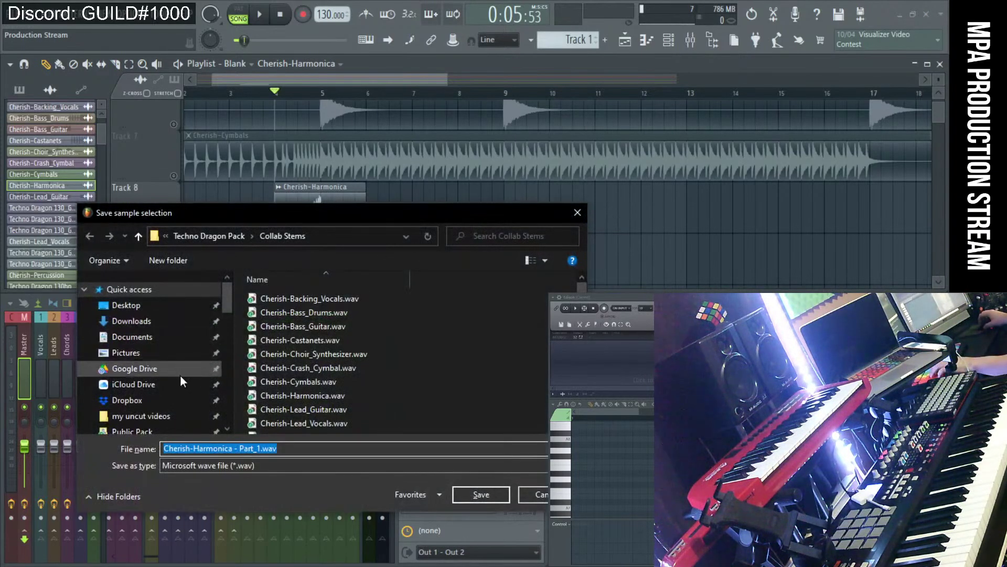
pyautogui.click(172, 433)
pyautogui.doubleClick(276, 300)
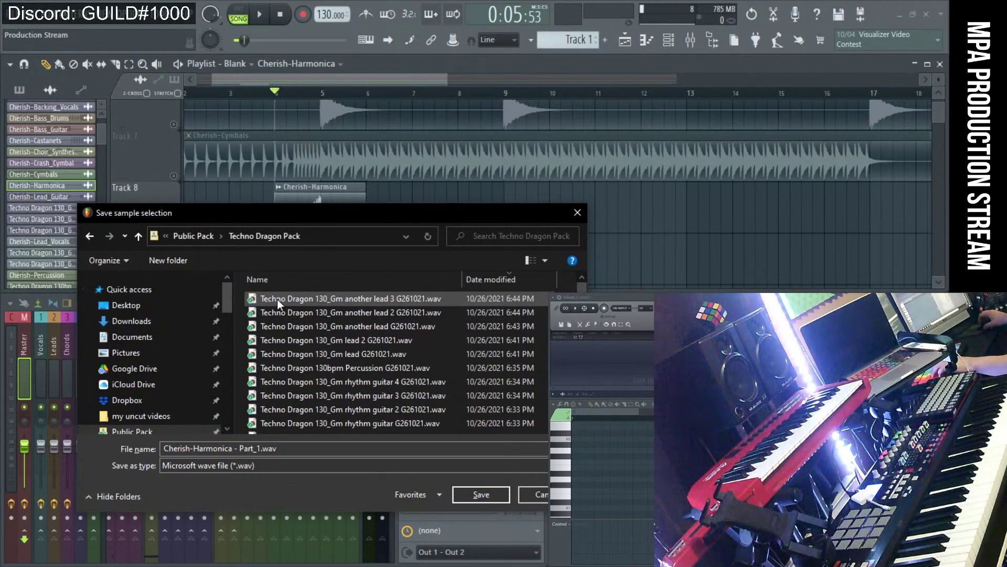
pyautogui.click(277, 299)
pyautogui.scroll(-1, 332, 374)
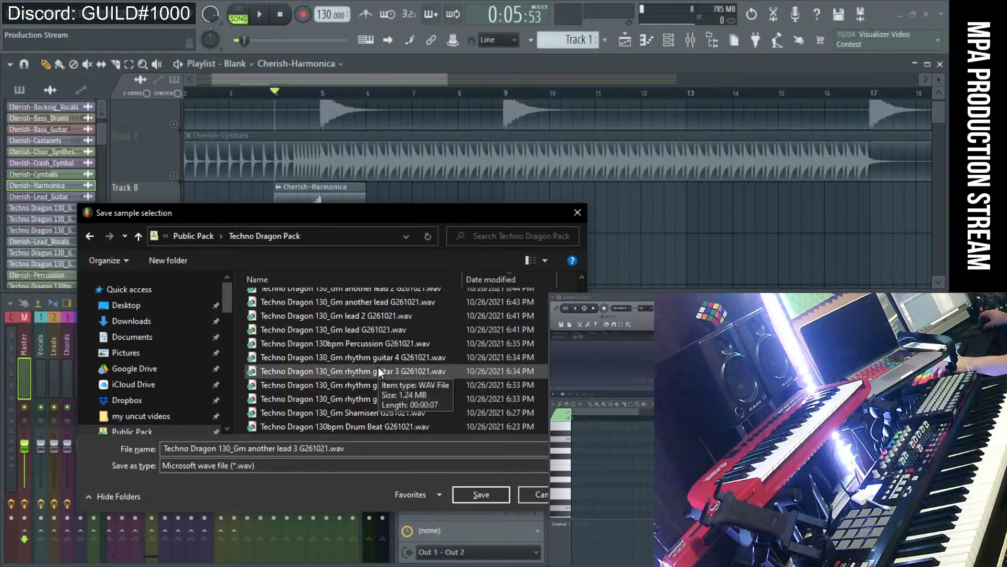
pyautogui.scroll(1, 379, 367)
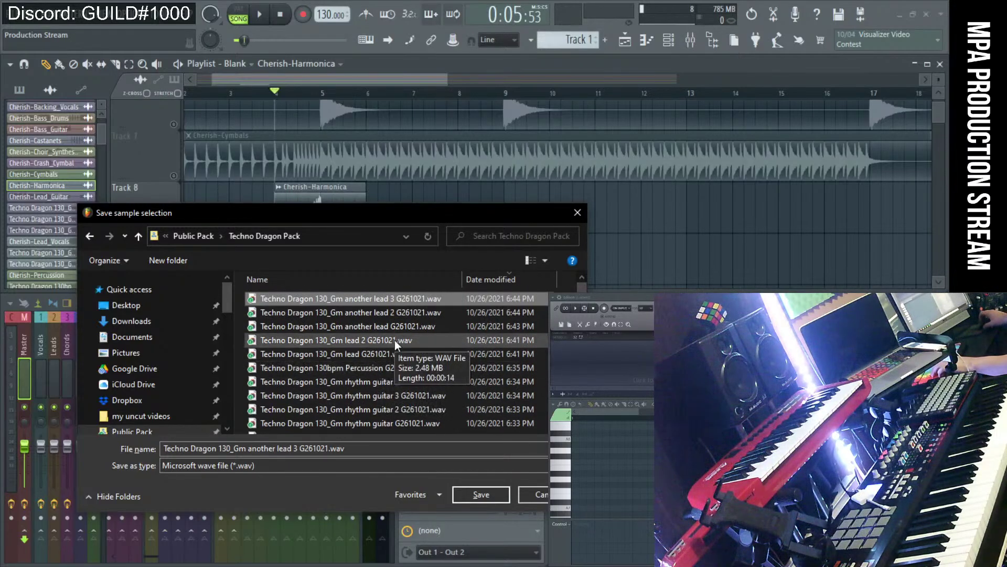
pyautogui.click(578, 213)
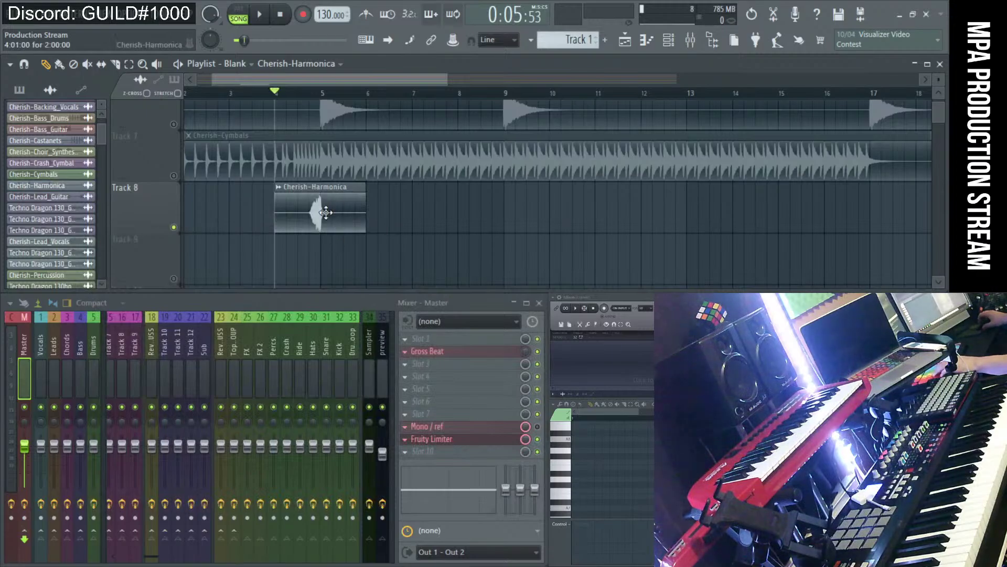
# Make the two-bar harmonica clip unique as a sample, saved in Techno Dragon Pack as Techno Dragon 130bpm FX G261021.wav.
pyautogui.click(279, 186)
pyautogui.click(401, 209)
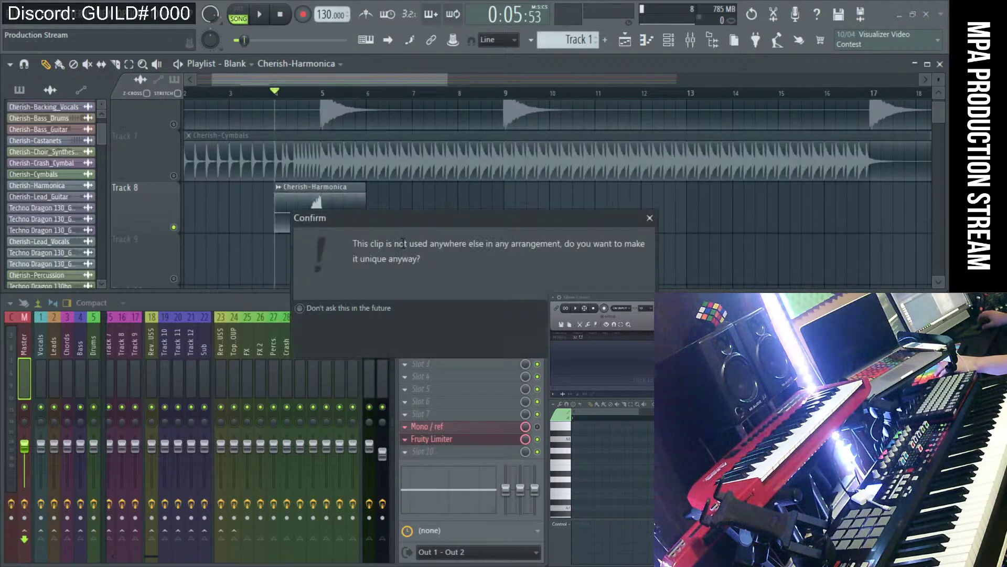
pyautogui.click(469, 317)
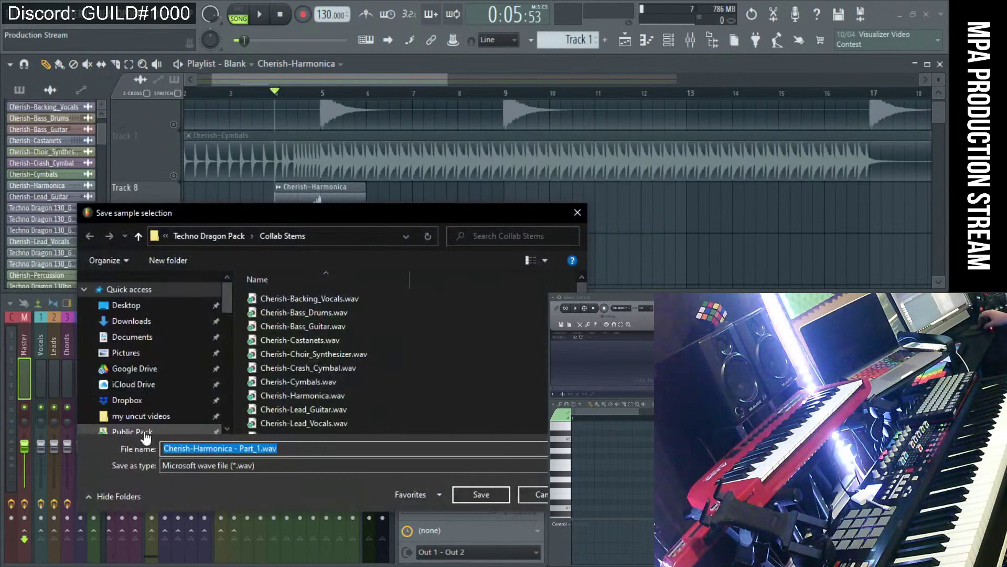
pyautogui.click(131, 430)
pyautogui.doubleClick(288, 303)
pyautogui.scroll(-2, 369, 430)
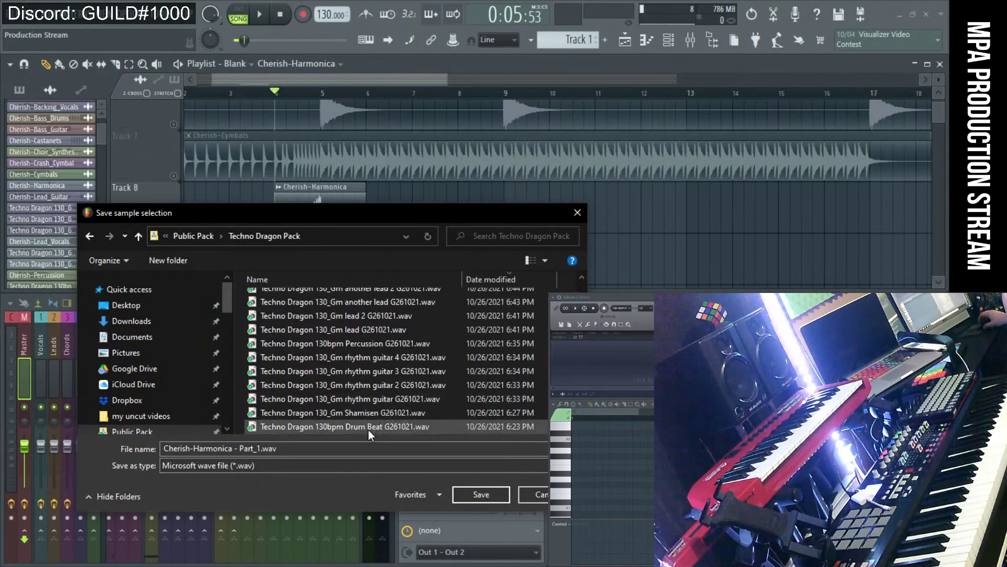
pyautogui.click(368, 426)
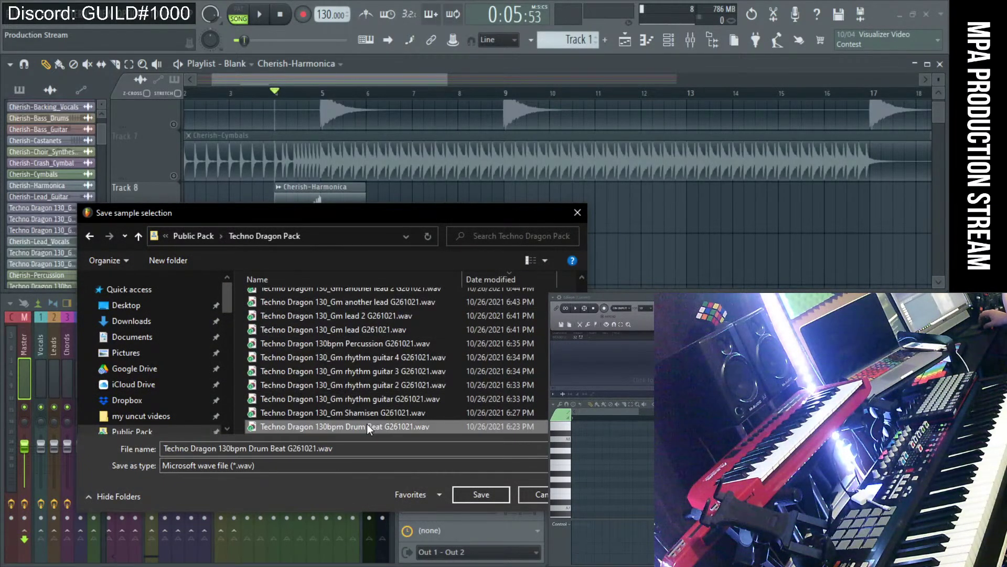
pyautogui.click(249, 448)
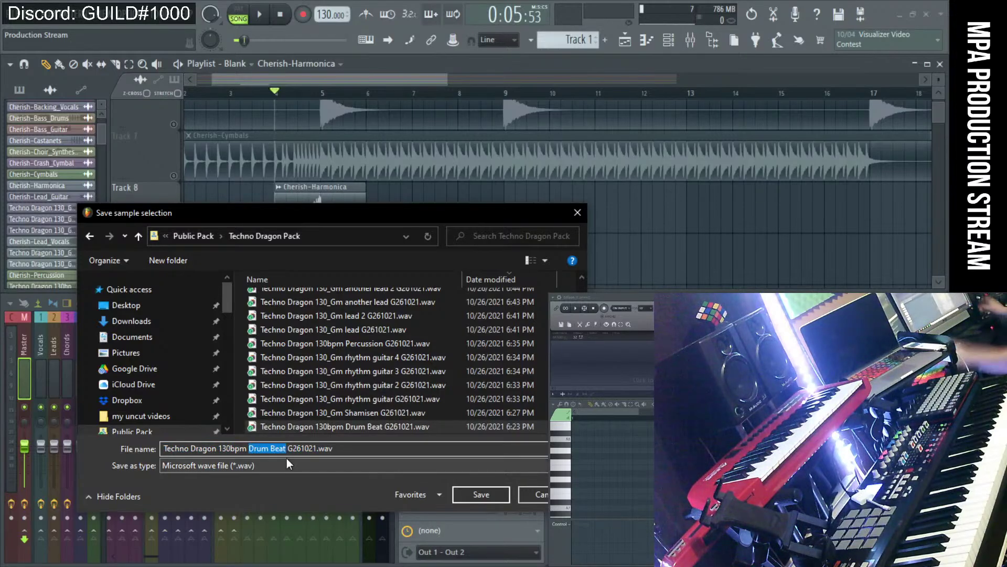
pyautogui.press('BackSpace')
pyautogui.press('Return')
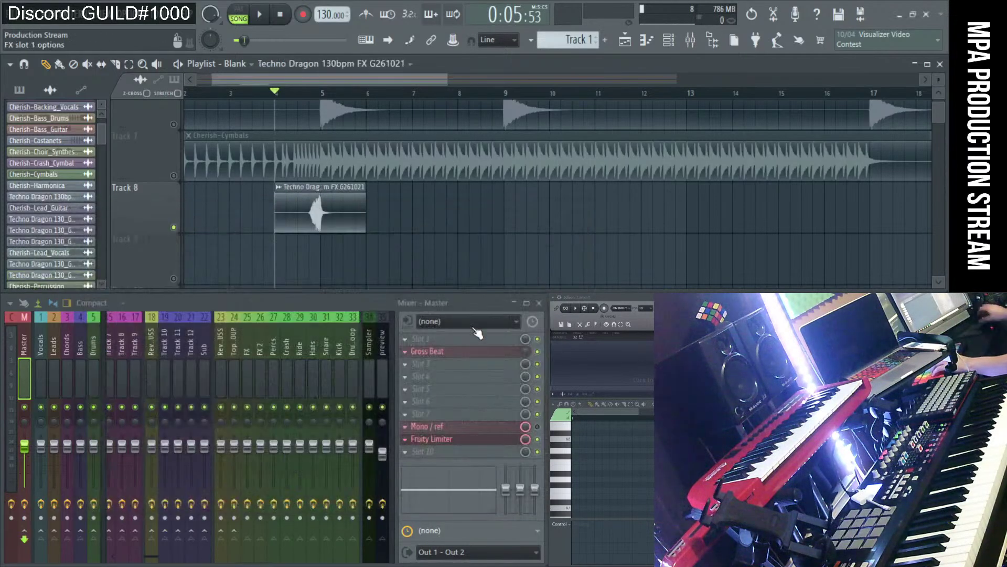
# Delete the harmonica FX clip from Track 8 and solo Track 7 with the cymbals.
pyautogui.scroll(-2, 368, 238)
pyautogui.rightClick(307, 212)
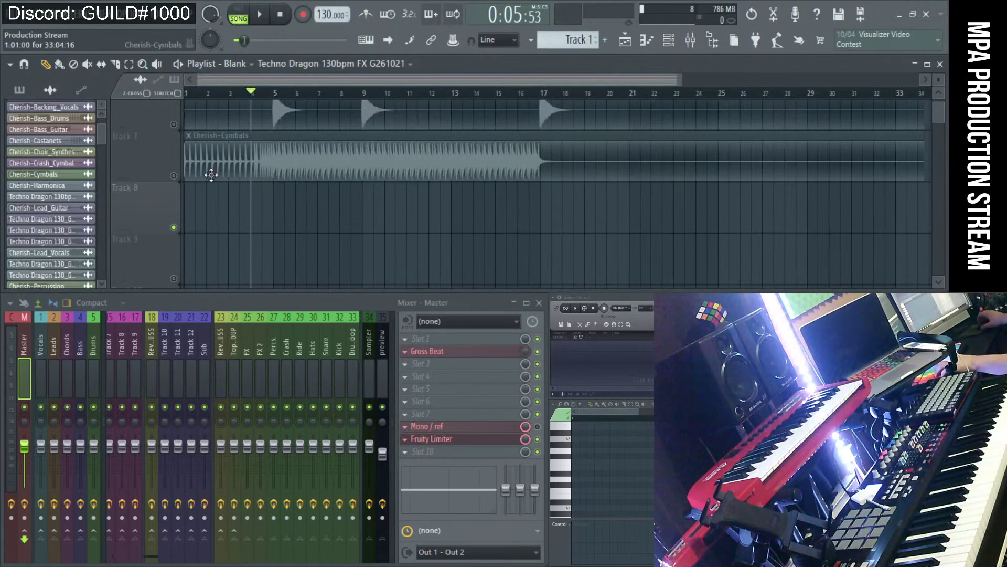
pyautogui.click(174, 176)
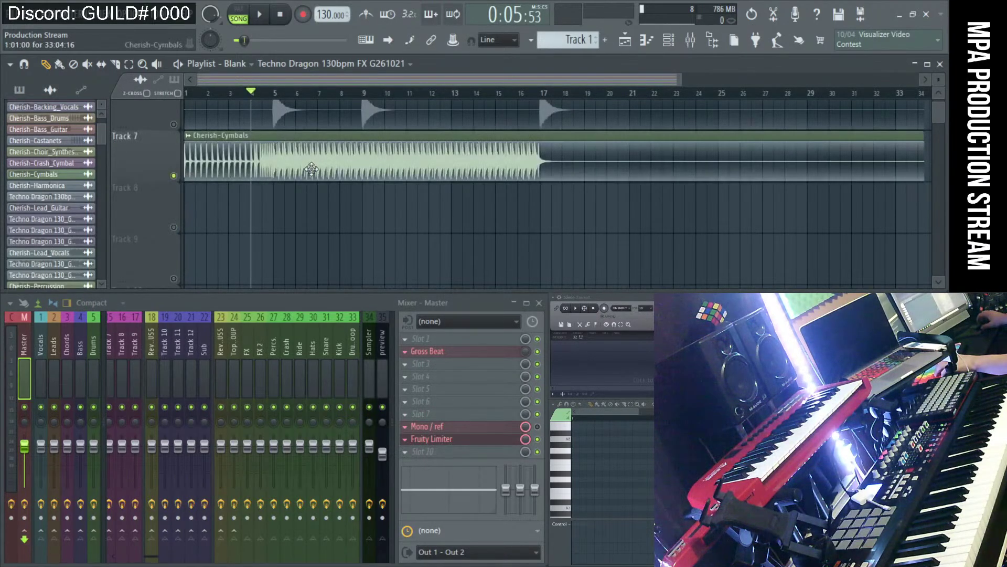
# Play the song from the start, slice the Cherish-Cymbals clip at bar 17, delete the part after it, and stop playback.
pyautogui.click(284, 20)
pyautogui.press('space')
pyautogui.click(544, 157)
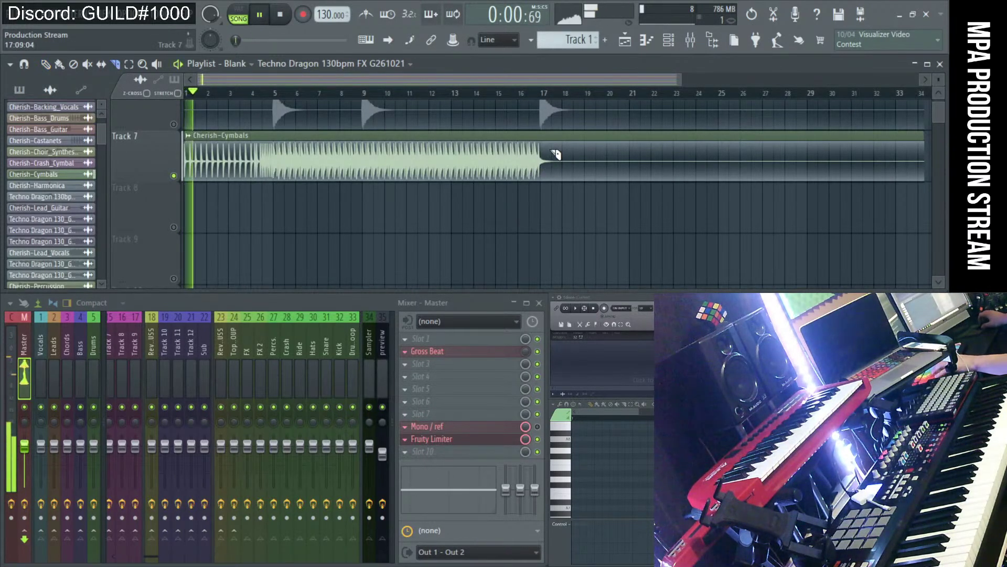
pyautogui.rightClick(619, 162)
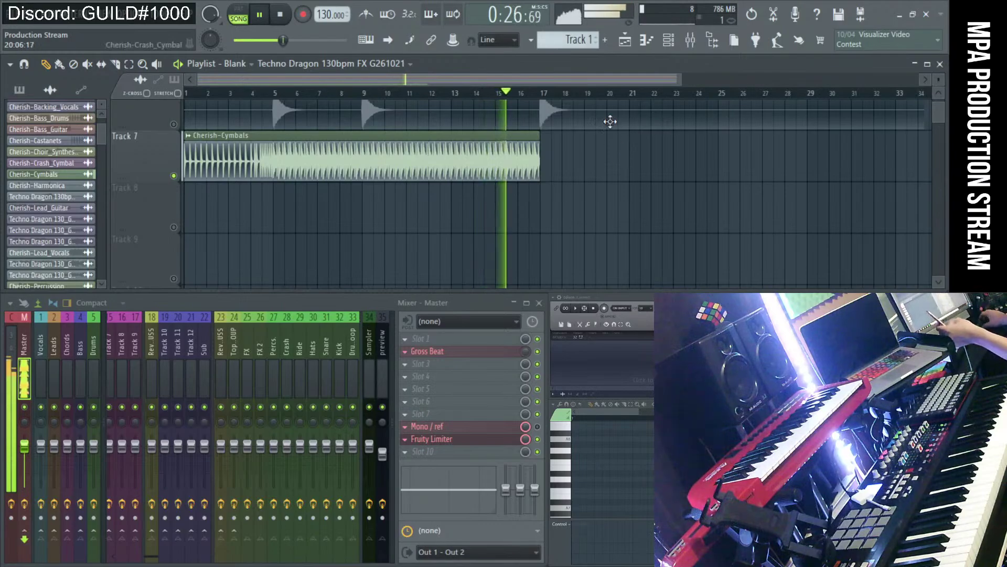
pyautogui.click(281, 17)
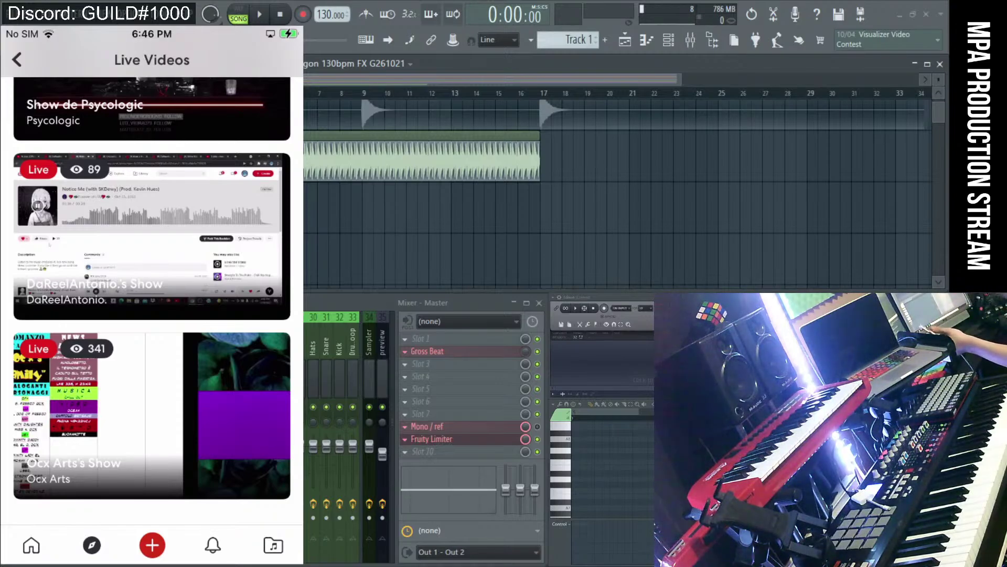
# Find Music Production Arena's Show in the phone app's Live Videos list and open it.
pyautogui.scroll(7, 152, 315)
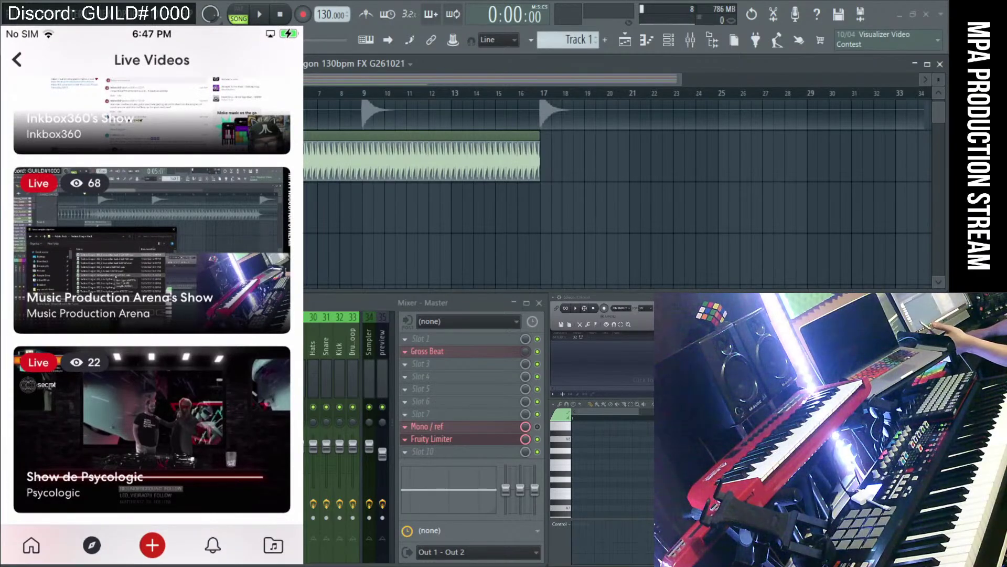
pyautogui.scroll(4, 153, 314)
pyautogui.scroll(-2, 152, 315)
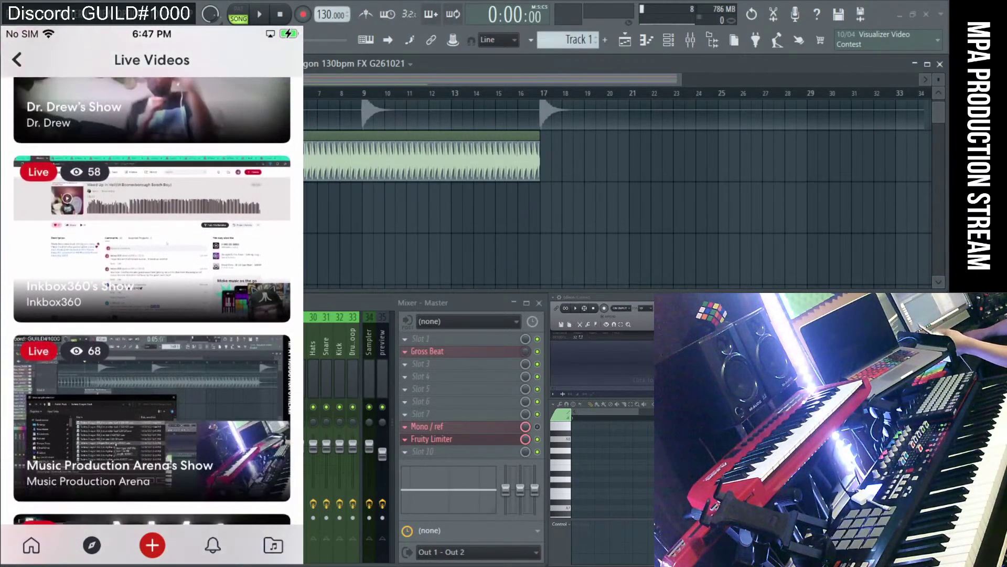
pyautogui.click(152, 446)
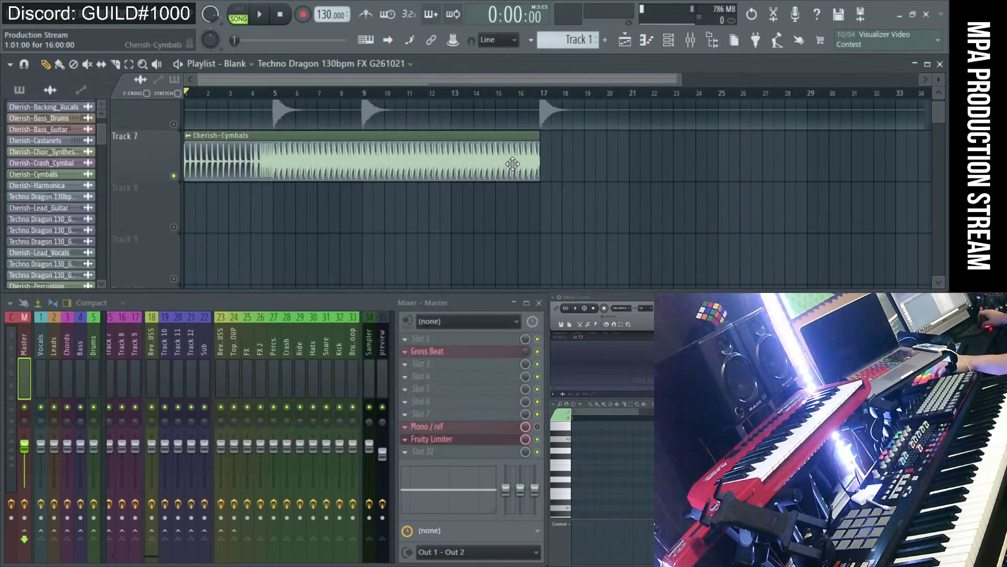
# Play the trimmed Cherish-Cymbals clip on Track 7 from the start and check its clip settings.
pyautogui.moveTo(564, 189); pyautogui.dragTo(192, 160)
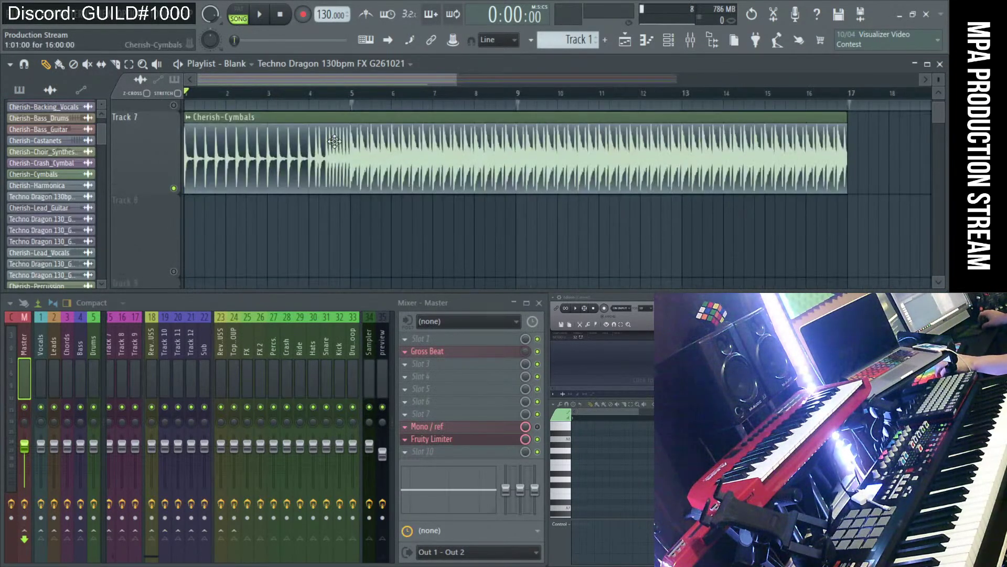
pyautogui.click(258, 17)
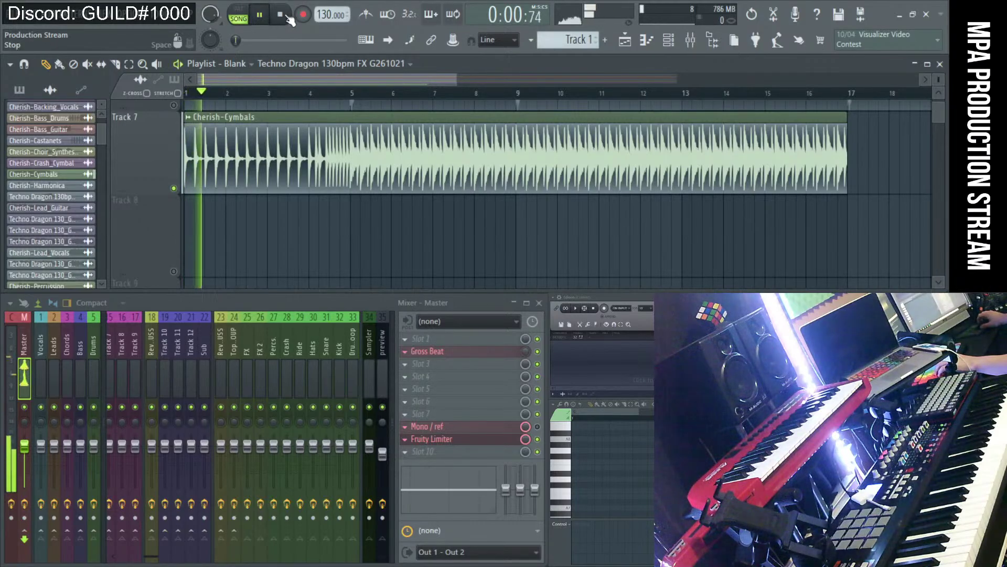
pyautogui.doubleClick(261, 146)
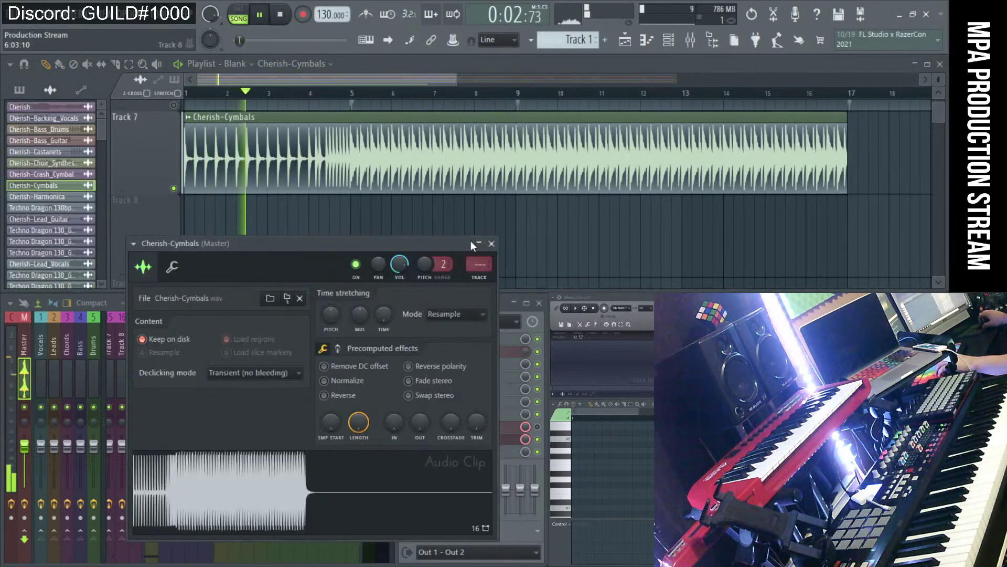
pyautogui.click(281, 16)
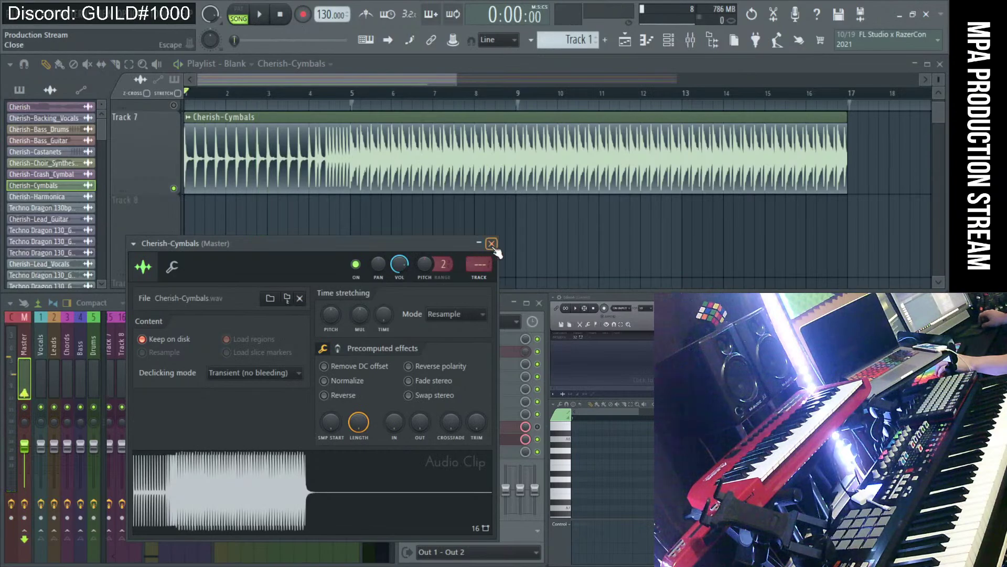
pyautogui.click(491, 244)
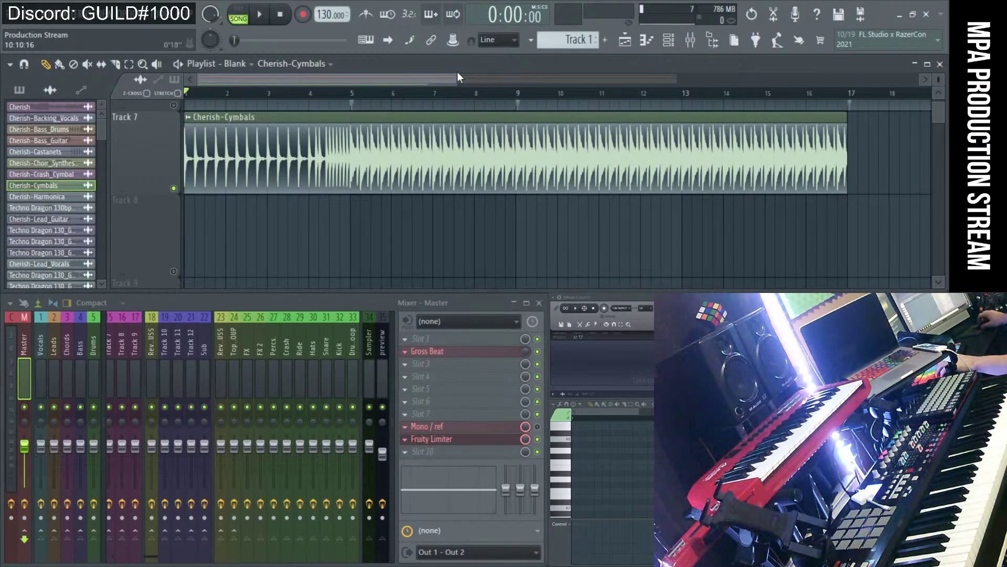
# Make the Cherish-Cymbals clip on Track 7 unique as a sample and choose Public Pack's Techno Dragon Pack folder as its save location.
pyautogui.click(189, 119)
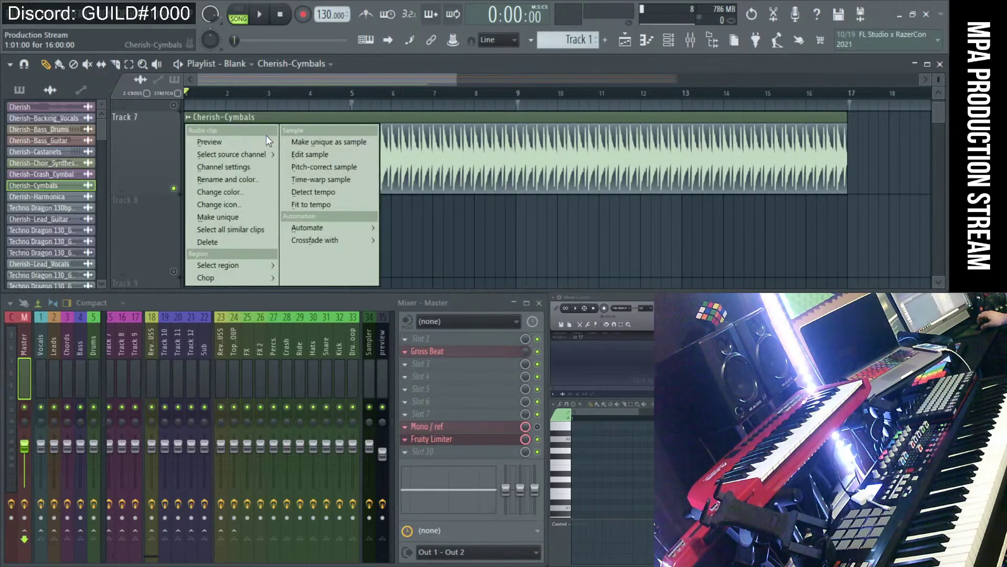
pyautogui.click(327, 144)
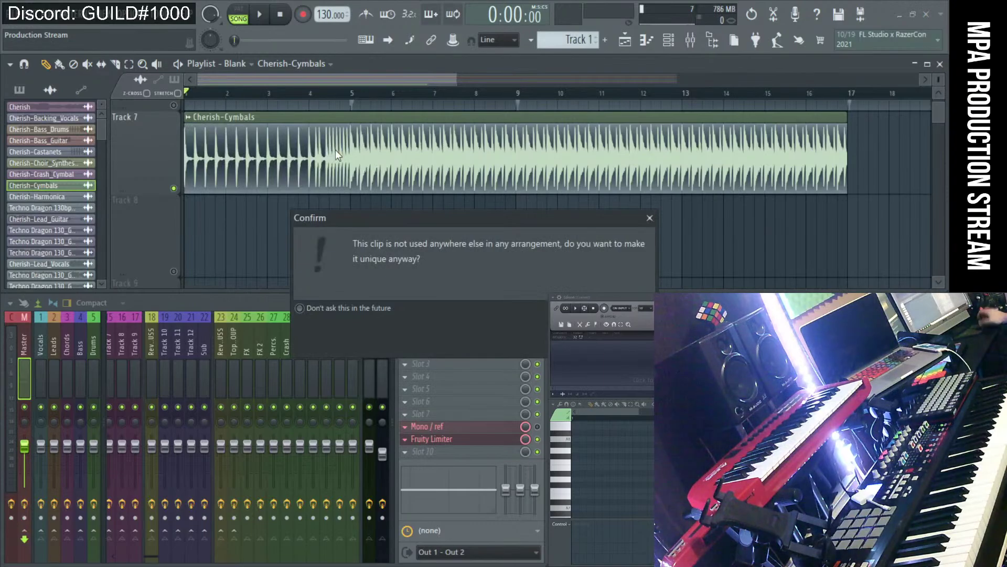
pyautogui.press('Return')
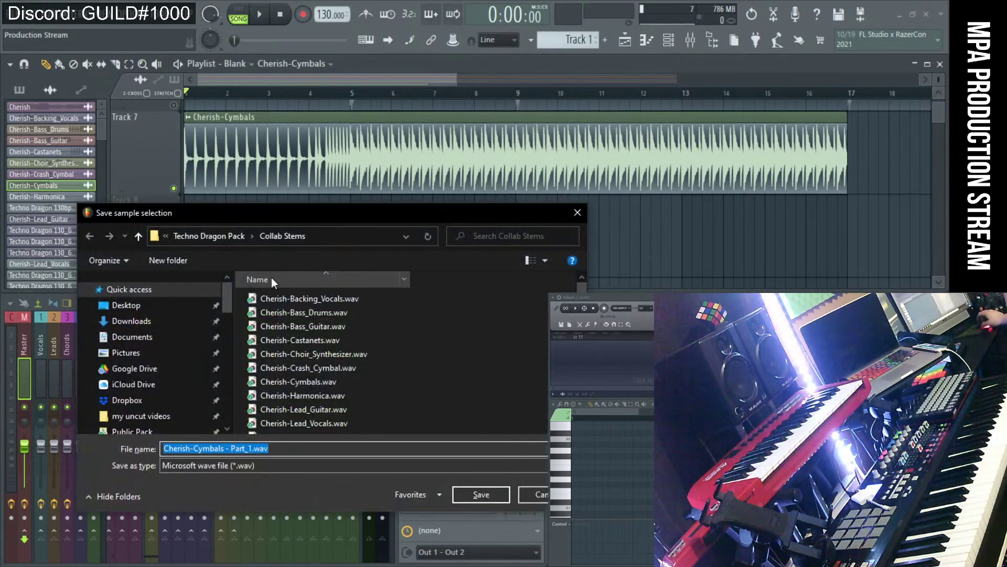
pyautogui.scroll(-1, 147, 398)
pyautogui.click(132, 405)
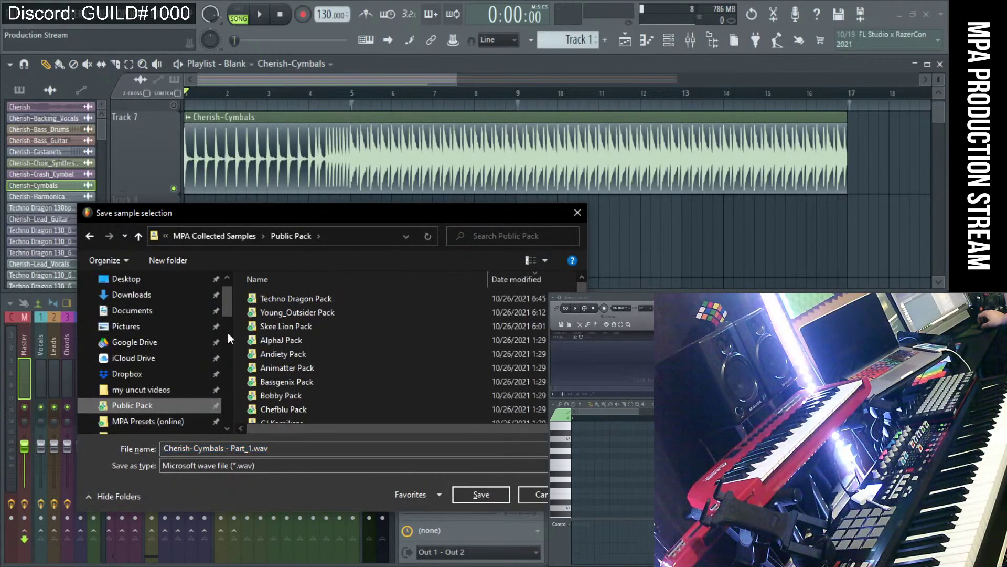
pyautogui.doubleClick(258, 298)
# Save the cymbals sample as Techno Dragon 130bpm Cymbals G261021.wav, reusing the existing FX file's name.
pyautogui.click(258, 297)
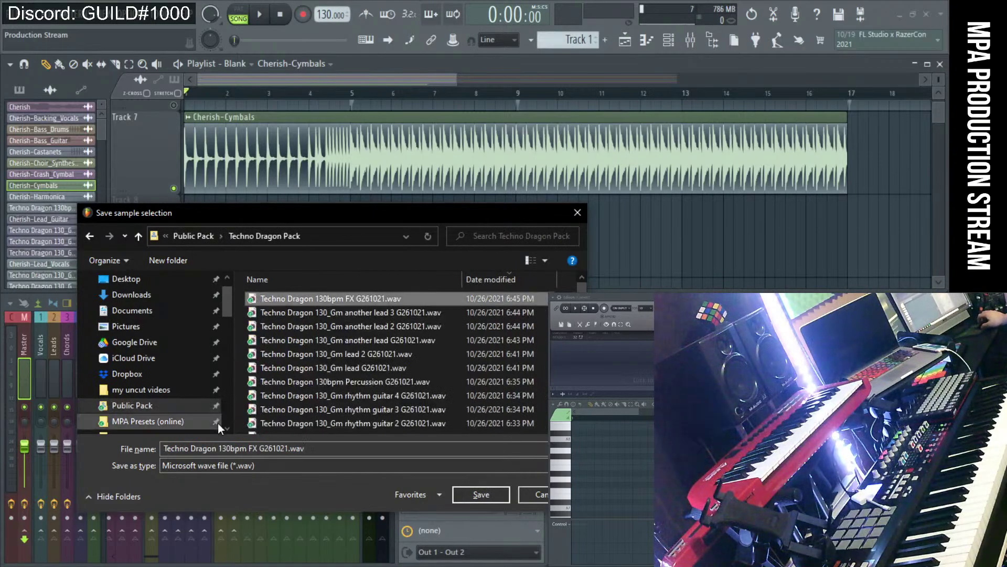
pyautogui.doubleClick(253, 448)
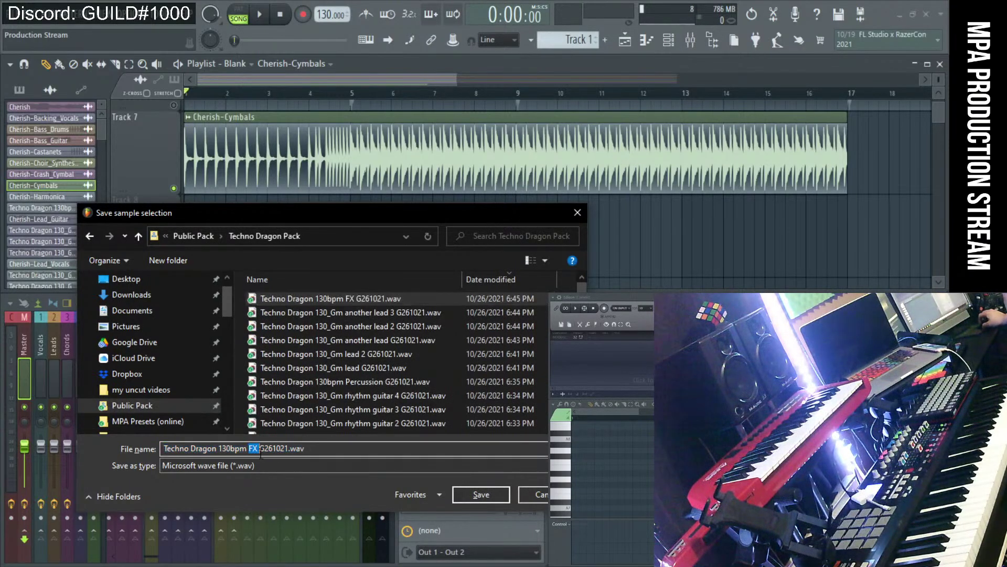
pyautogui.write('Cy')
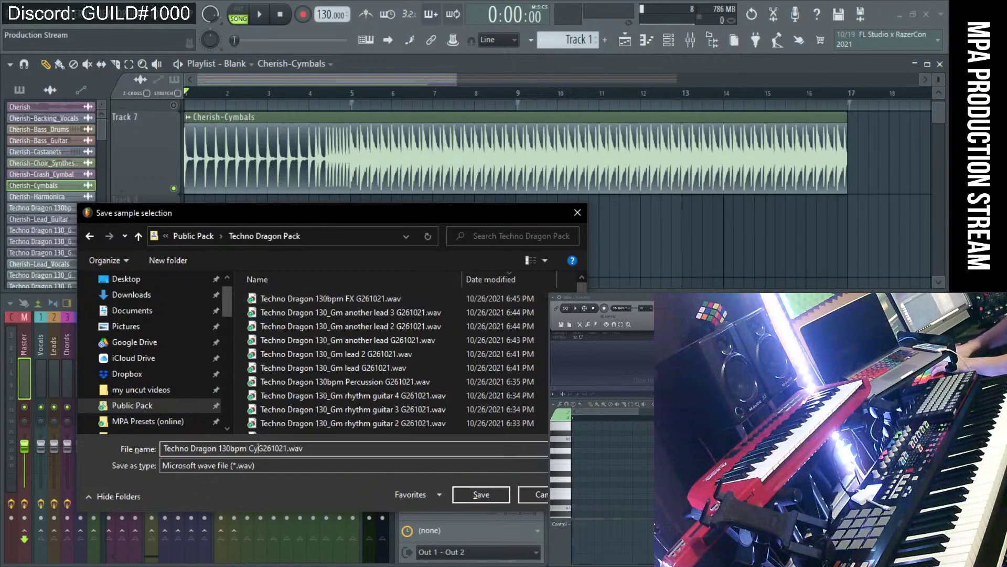
pyautogui.write('mbals')
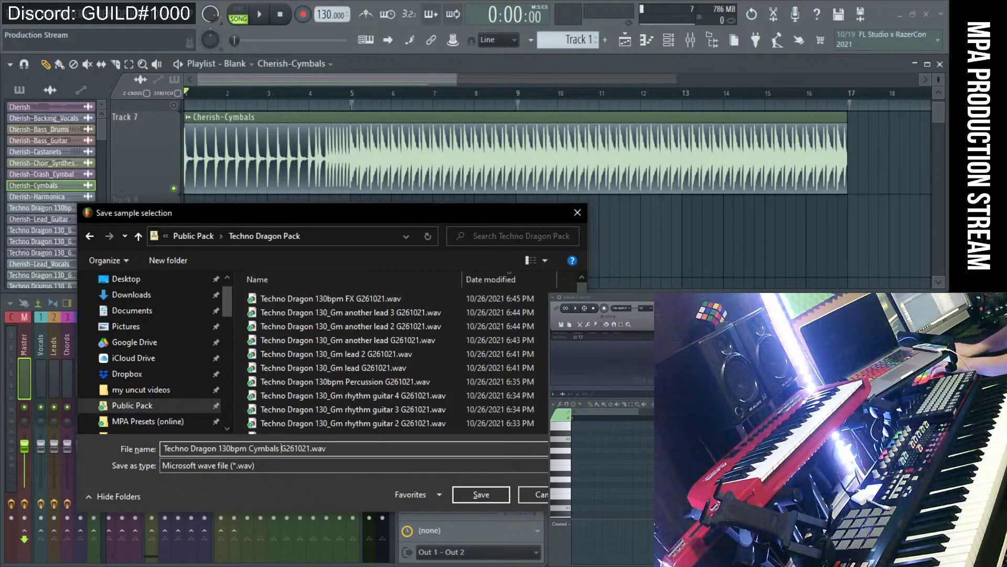
pyautogui.press('Return')
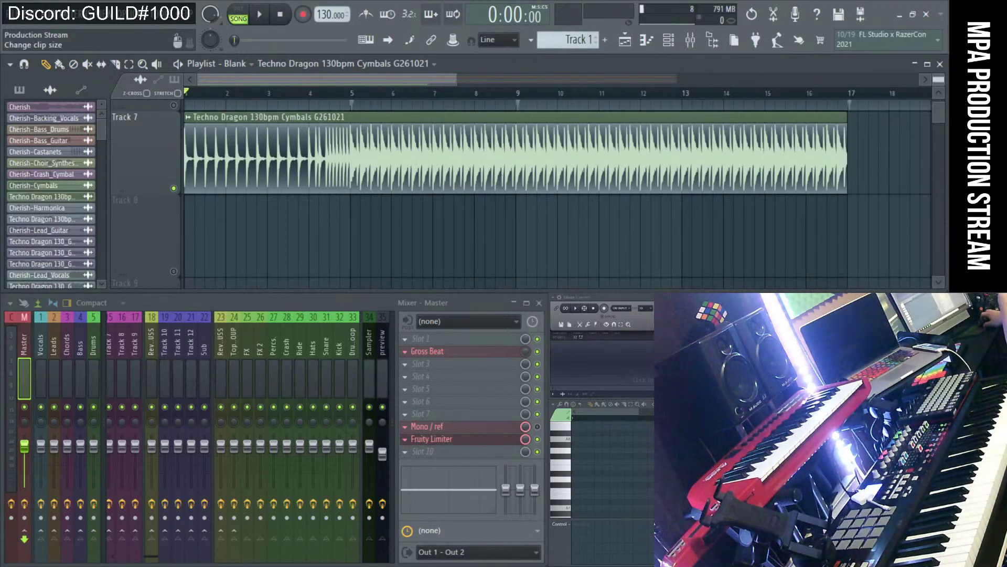
# Delete the cymbals clip from Track 7, solo Track 6 with the crash cymbal, and play from bar 5.
pyautogui.scroll(2, 826, 175)
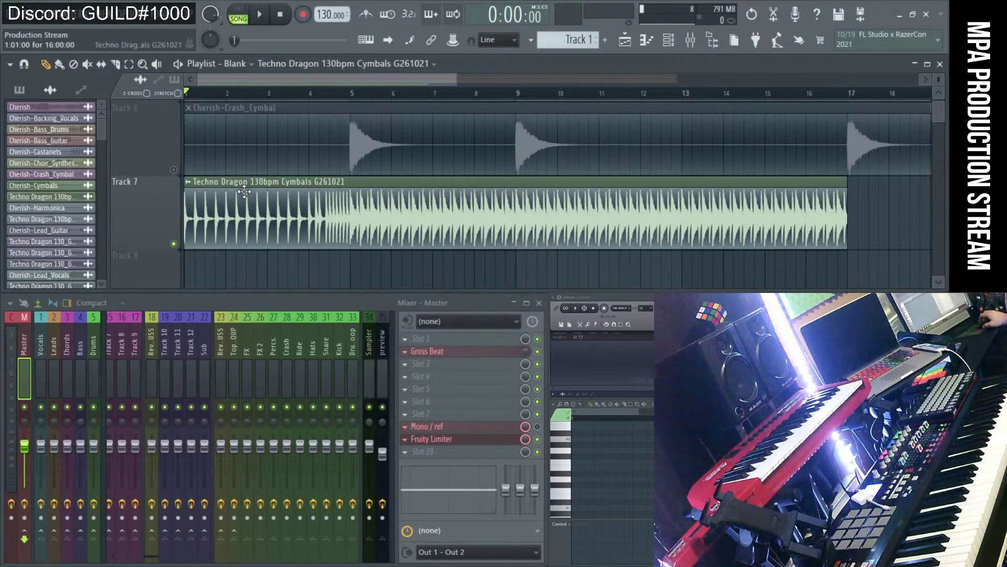
pyautogui.rightClick(307, 196)
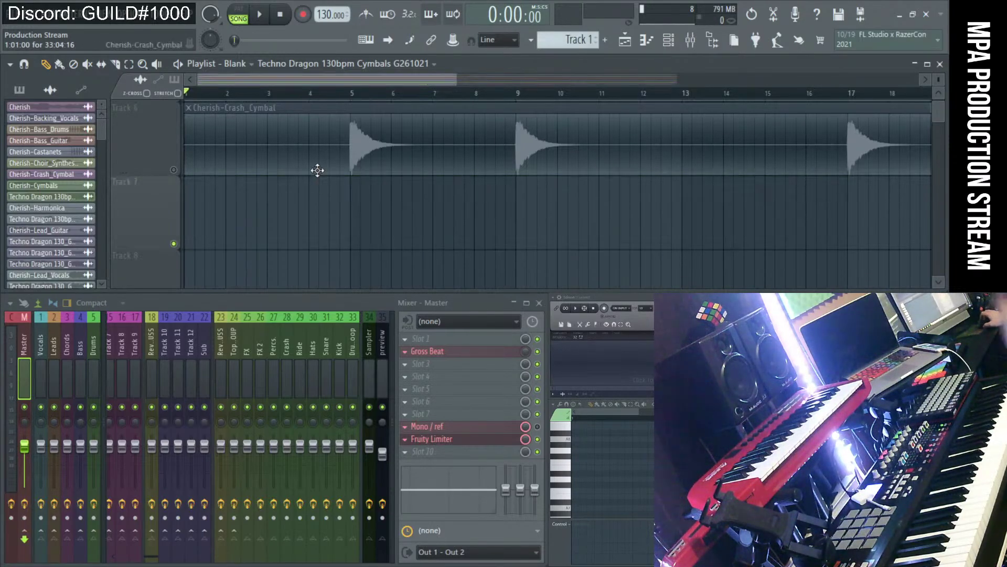
pyautogui.scroll(2, 317, 170)
pyautogui.scroll(-1, 352, 221)
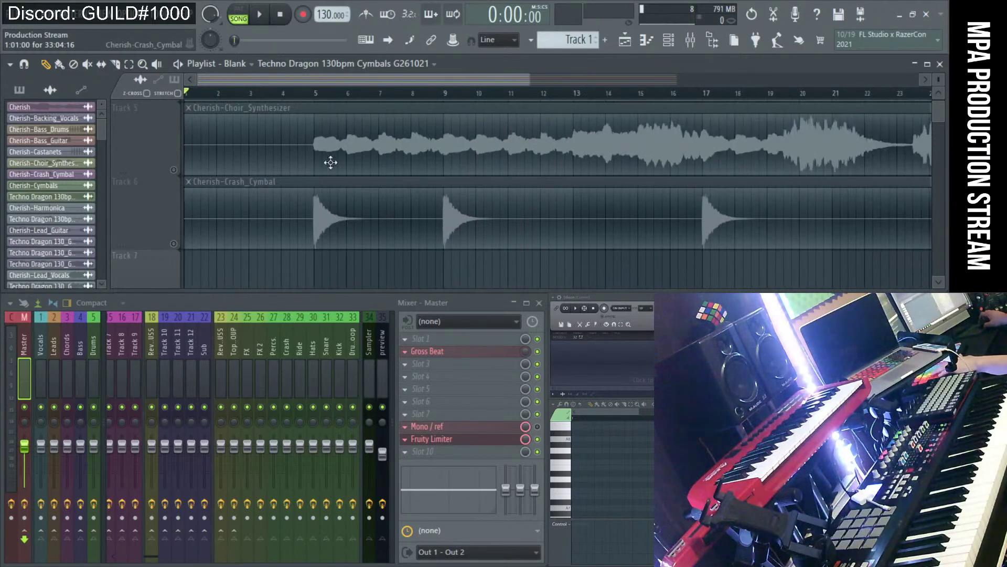
pyautogui.click(313, 92)
pyautogui.click(173, 244)
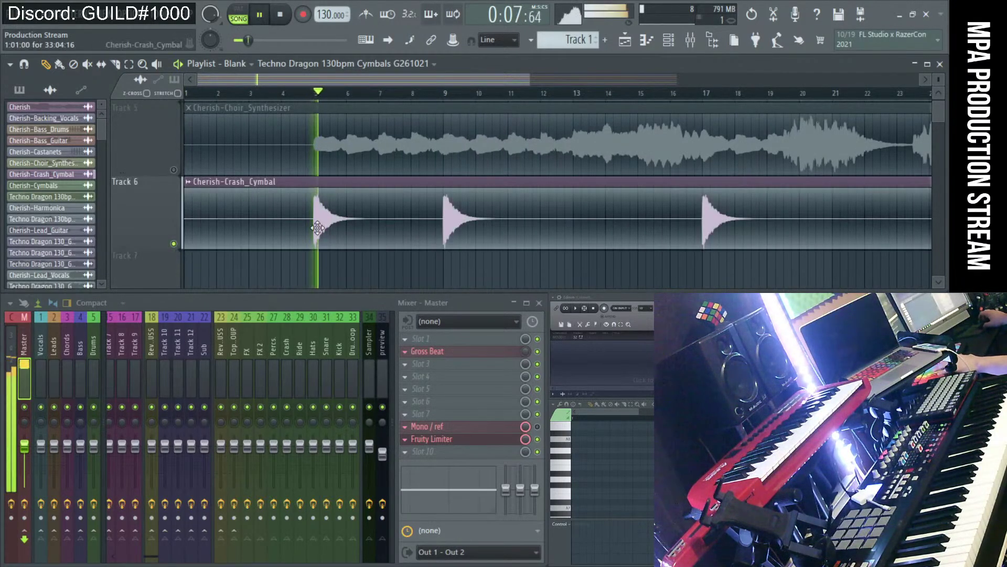
# Slice the Cherish-Crash_Cymbal clip on Track 6 at bars 5 and 7 and delete the parts outside them.
pyautogui.scroll(2, 320, 207)
pyautogui.scroll(2, 312, 196)
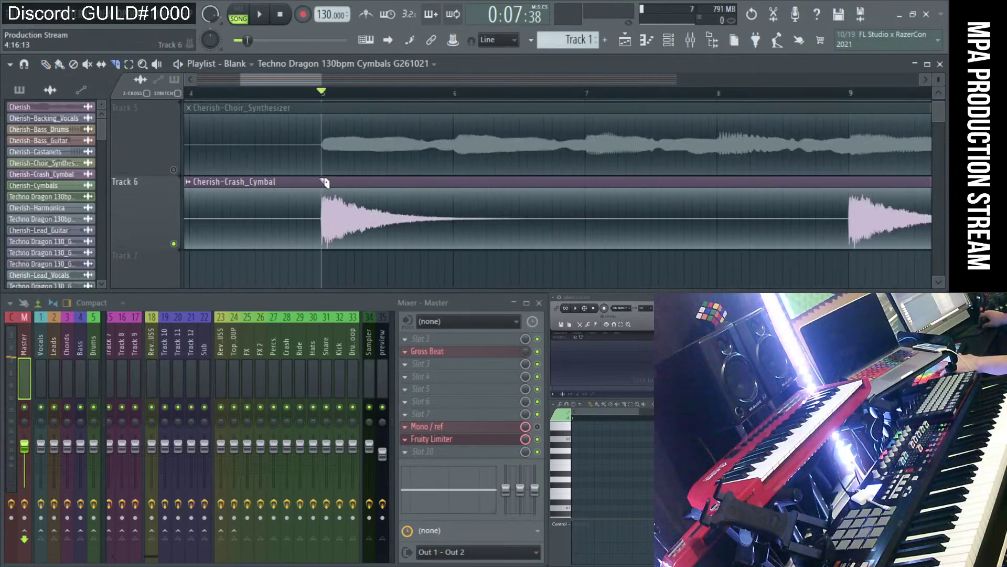
pyautogui.moveTo(328, 258); pyautogui.dragTo(327, 262)
pyautogui.scroll(-2, 326, 263)
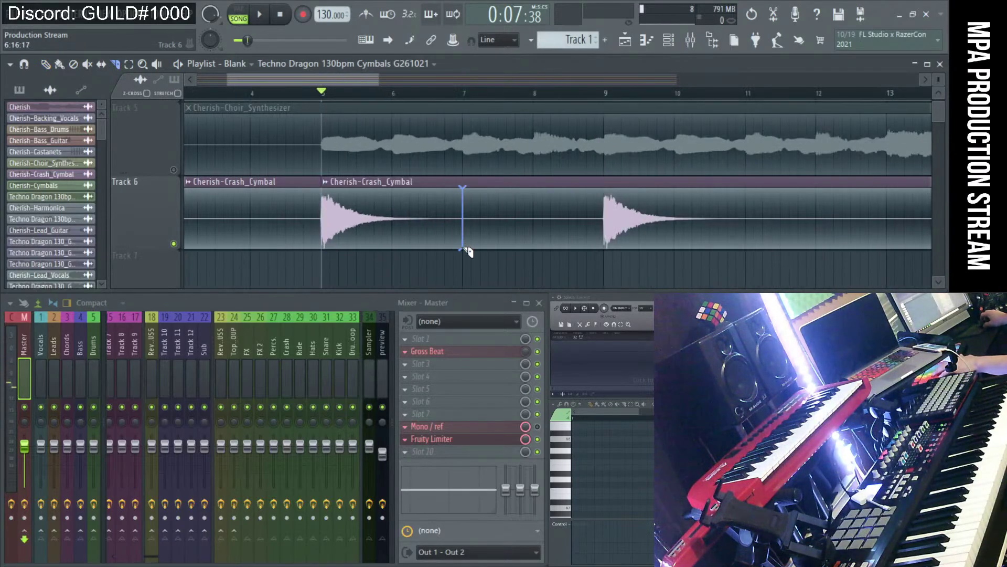
pyautogui.moveTo(464, 249); pyautogui.dragTo(466, 250)
pyautogui.press('p')
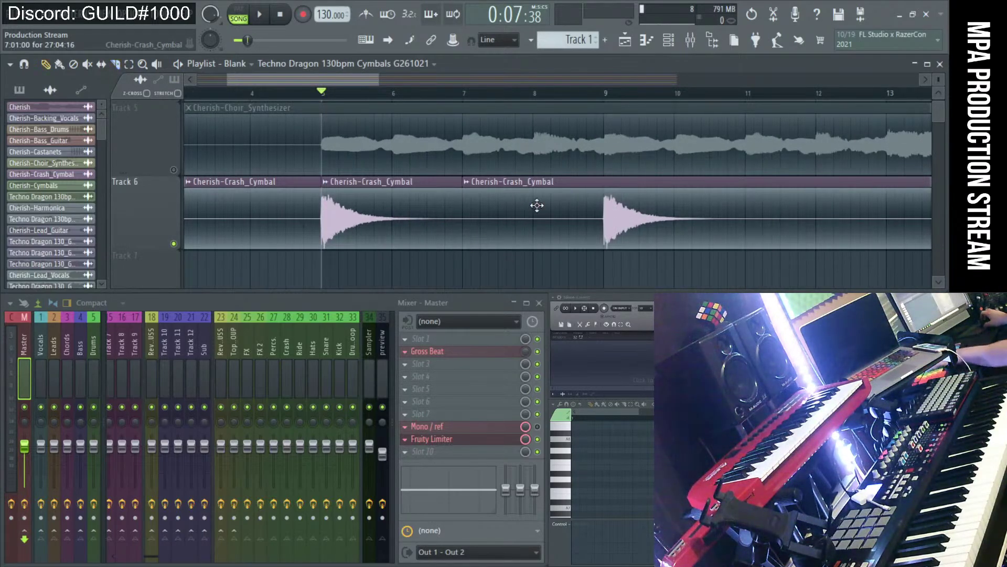
pyautogui.rightClick(536, 206)
pyautogui.rightClick(262, 215)
# Play the isolated crash hit, extend its clip's end to bar 9, listen to it again, and stop playback.
pyautogui.press('space')
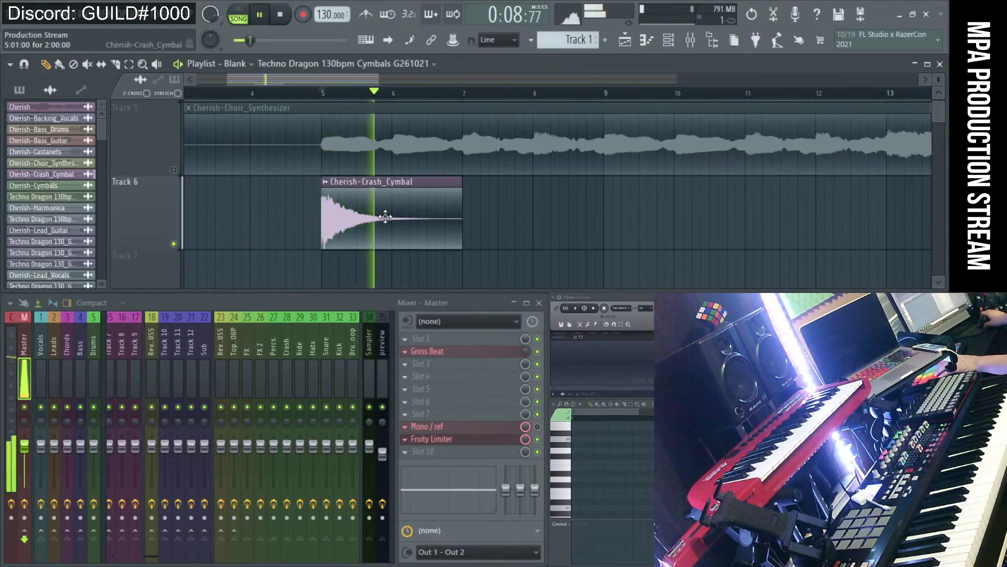
pyautogui.press('space')
pyautogui.moveTo(461, 238); pyautogui.dragTo(595, 239)
pyautogui.press('space')
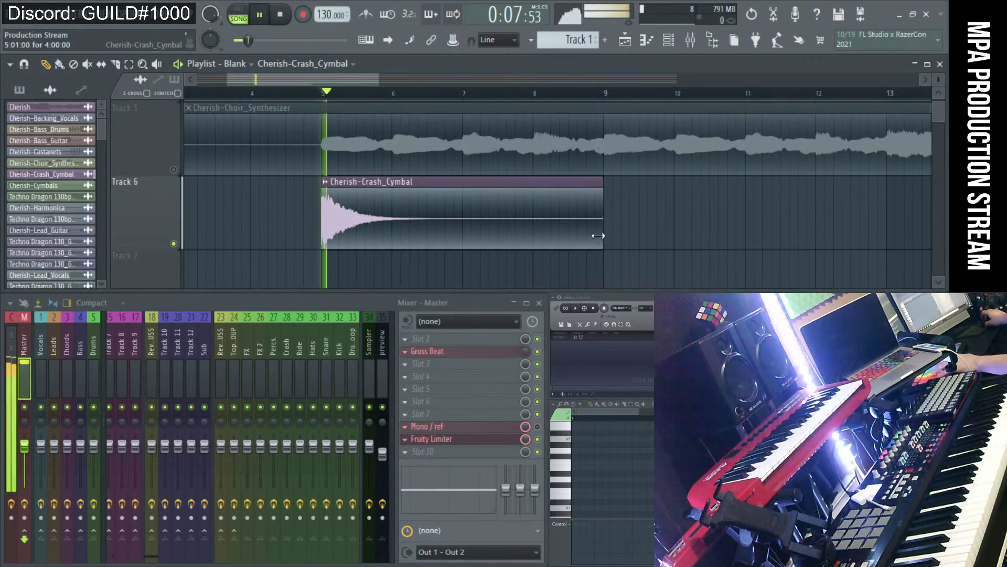
pyautogui.scroll(3, 601, 231)
pyautogui.scroll(-3, 604, 225)
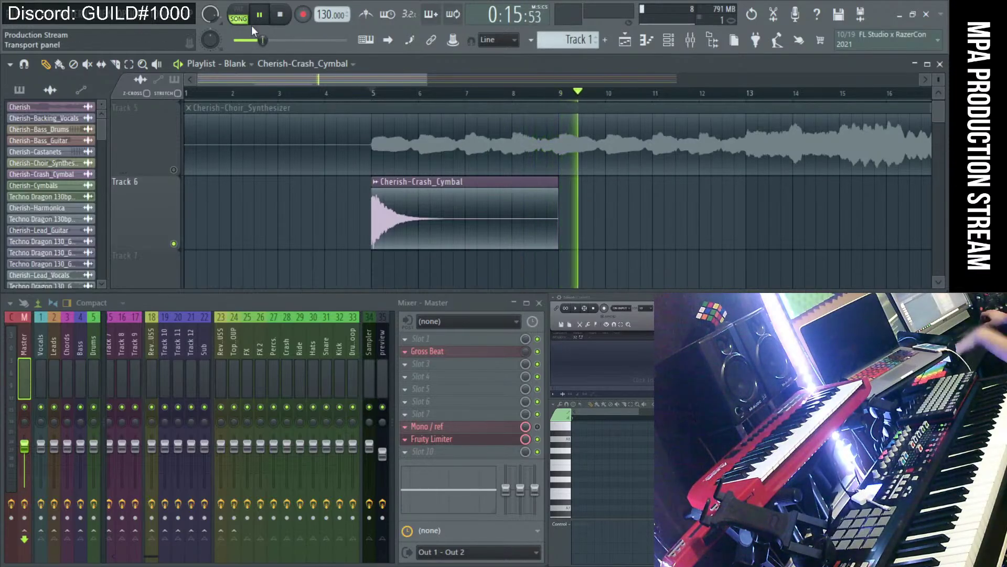
pyautogui.click(280, 15)
# Make the Cherish-Crash_Cymbal clip unique as a sample and open the Techno Dragon Pack folder within Public Pack for saving.
pyautogui.click(381, 185)
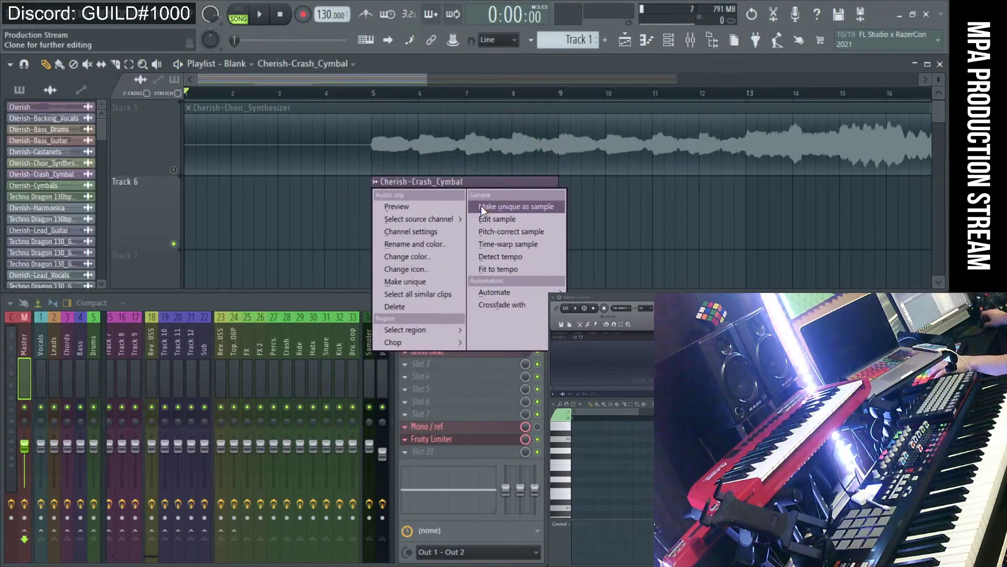
pyautogui.click(500, 206)
pyautogui.press('Return')
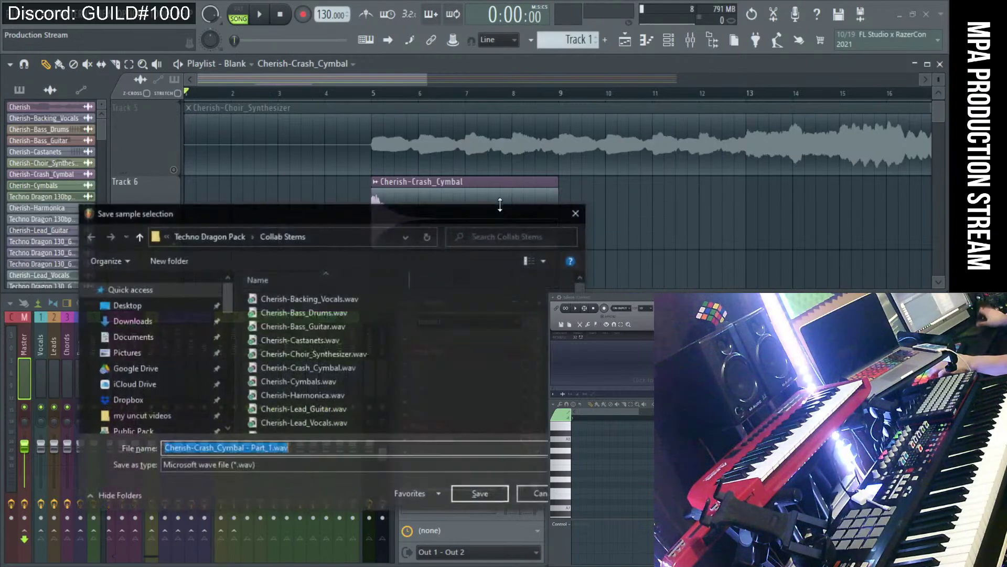
pyautogui.click(126, 431)
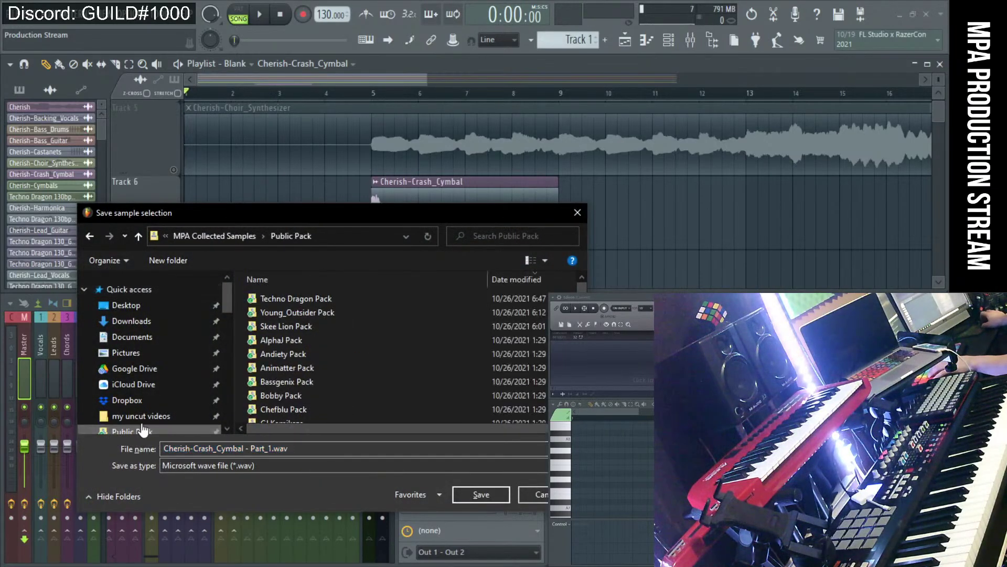
pyautogui.doubleClick(259, 297)
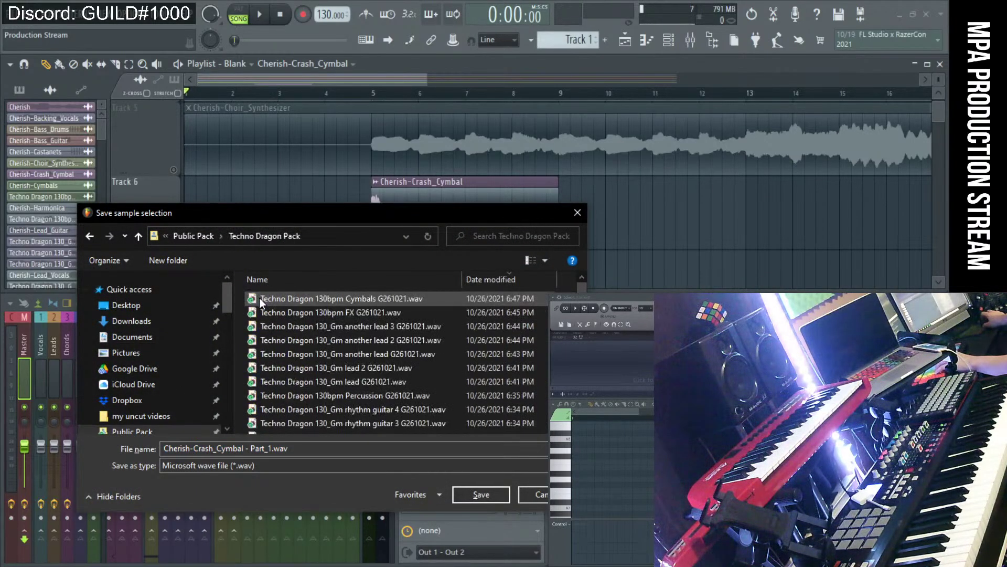
# Save the crash sample as Techno Dragon 130bpm Crash G261021.wav, reusing the existing Cymbals file's name.
pyautogui.click(259, 298)
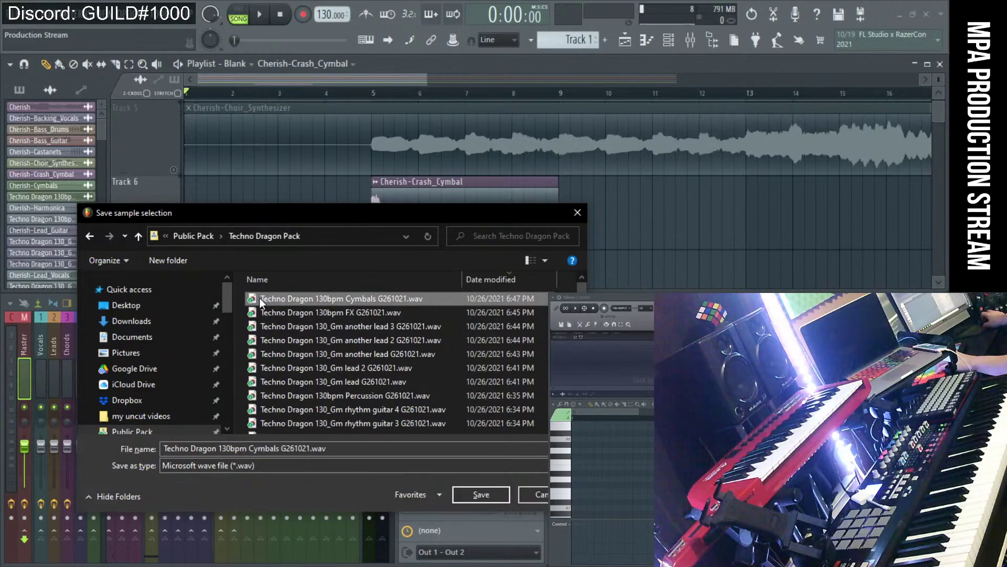
pyautogui.click(250, 450)
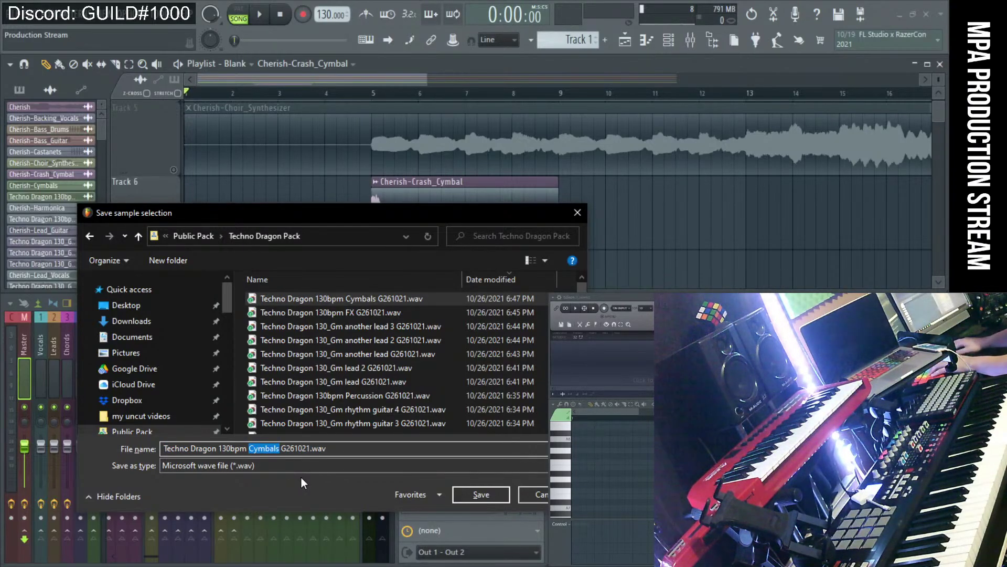
pyautogui.write('C')
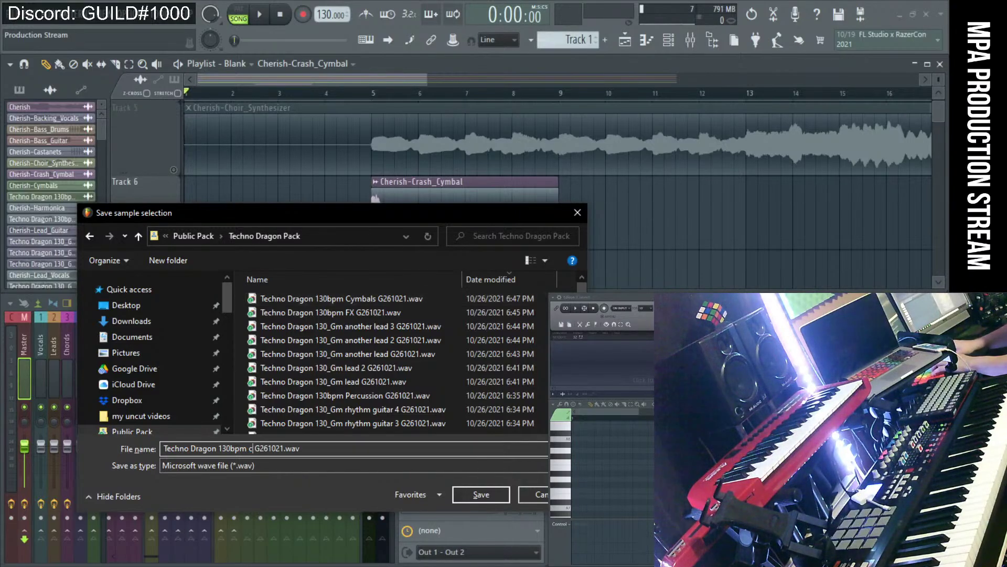
pyautogui.write('rash')
pyautogui.press('BackSpace')
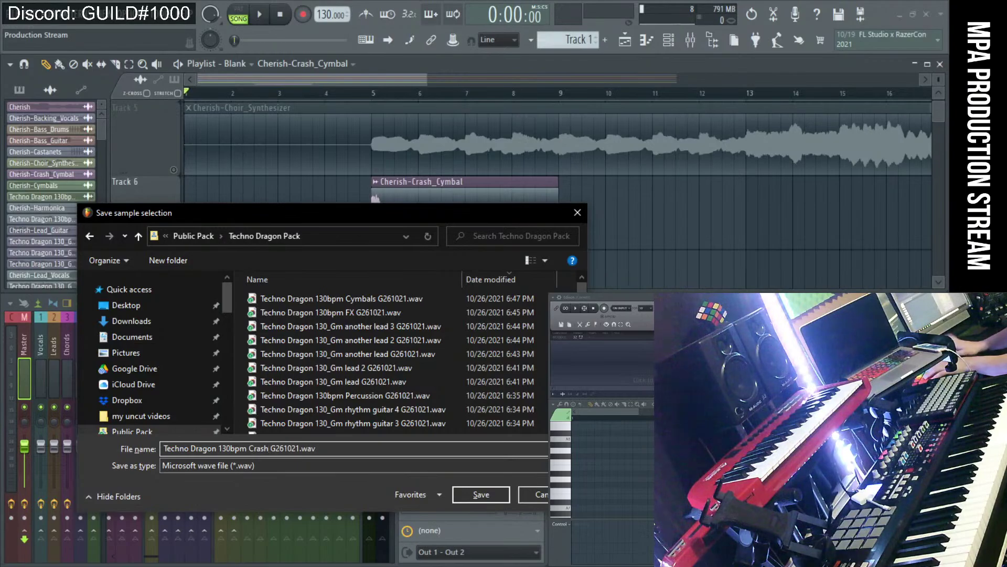
pyautogui.press('Return')
# Delete the crash clip from Track 6 and solo Track 5 with the choir synthesizer.
pyautogui.scroll(-3, 371, 218)
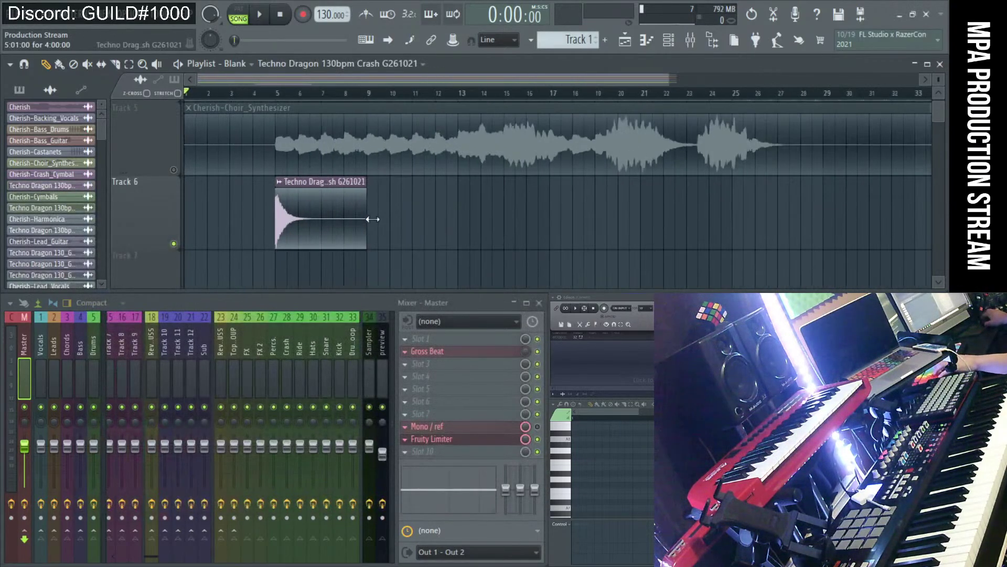
pyautogui.scroll(2, 315, 228)
pyautogui.scroll(-2, 308, 229)
pyautogui.rightClick(305, 232)
pyautogui.scroll(-1, 308, 231)
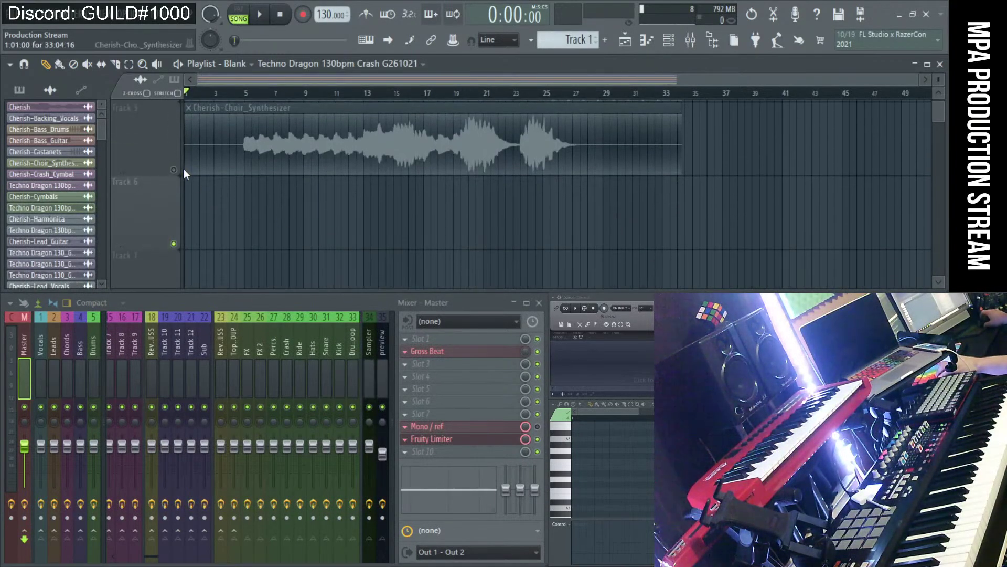
pyautogui.scroll(1, 294, 205)
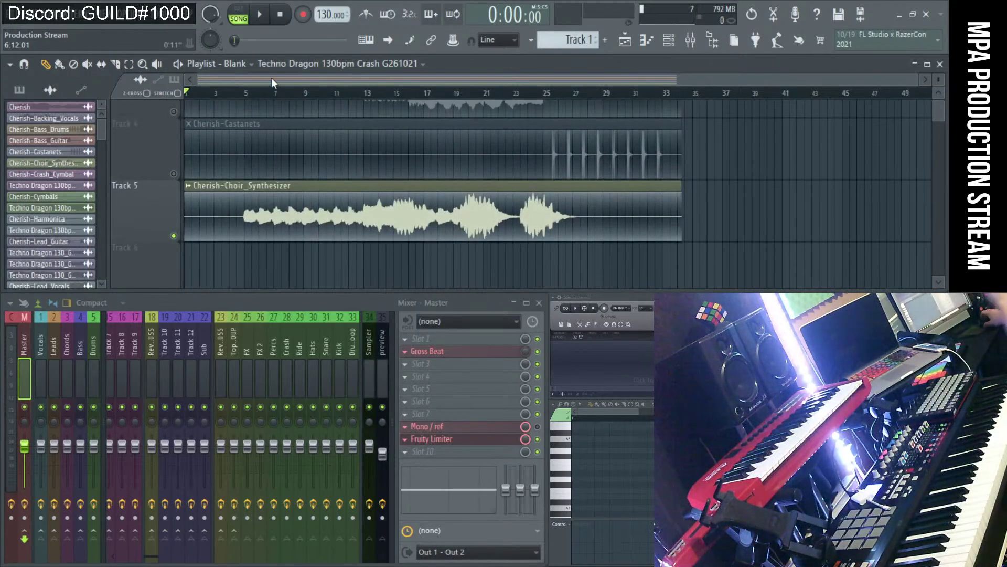
# Remove the Cherish-Choir_Synthesizer clip's section before bar 5, shift the rest to bar 1, and reset the playhead to the start.
pyautogui.click(248, 94)
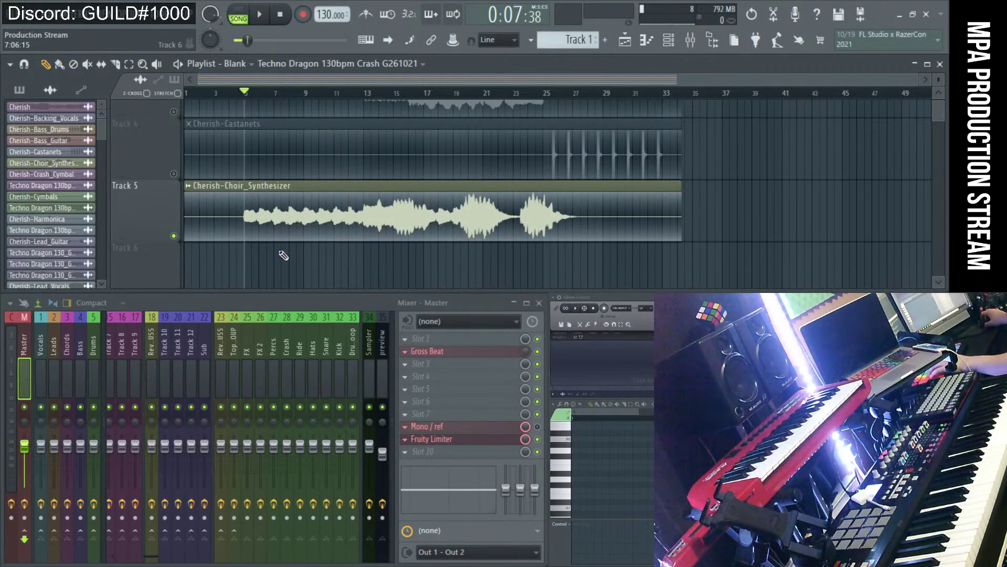
pyautogui.moveTo(249, 241); pyautogui.dragTo(205, 212)
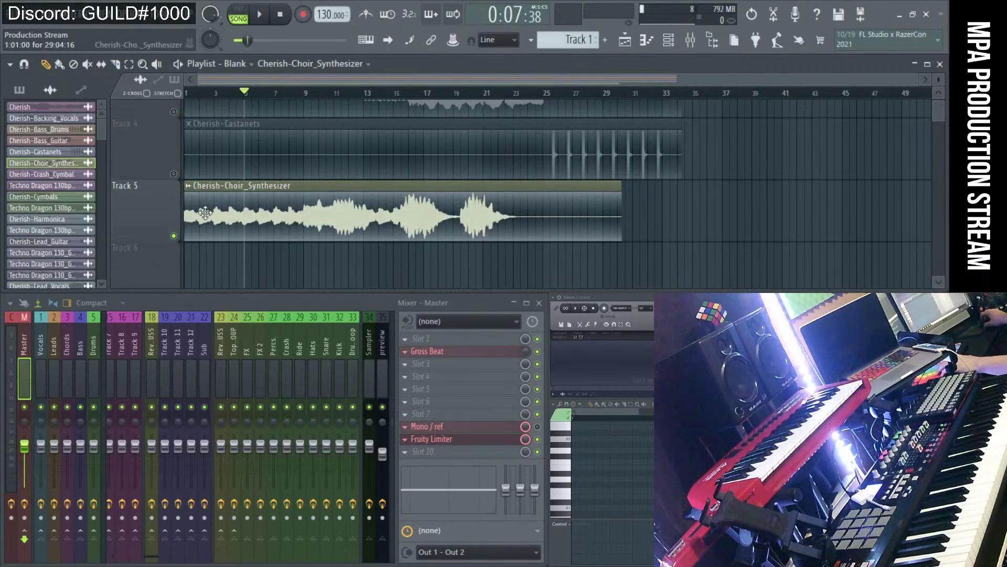
pyautogui.click(285, 21)
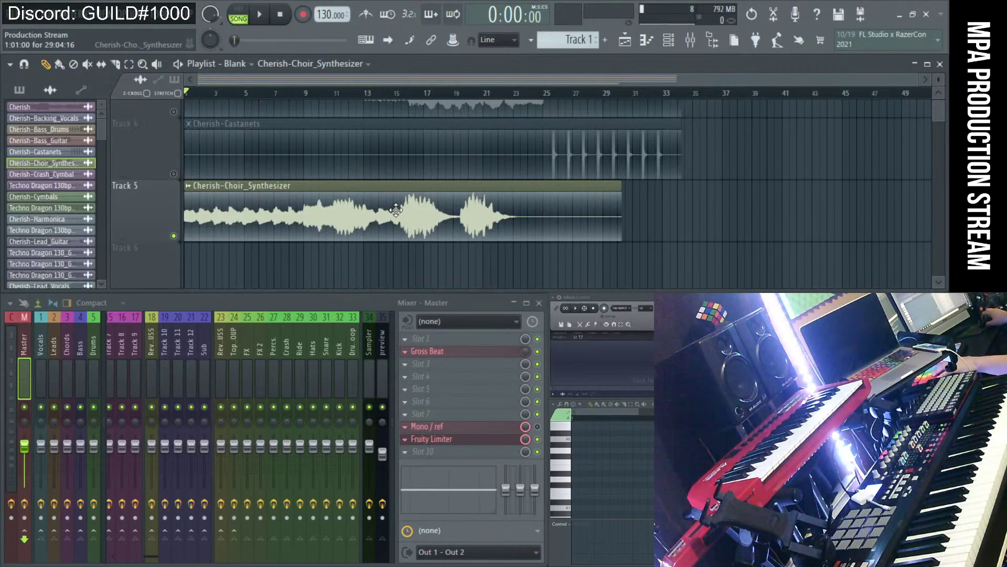
# Play the choir synthesizer clip on Track 5 and cut away its silent tail from bar 25 onward.
pyautogui.press('space')
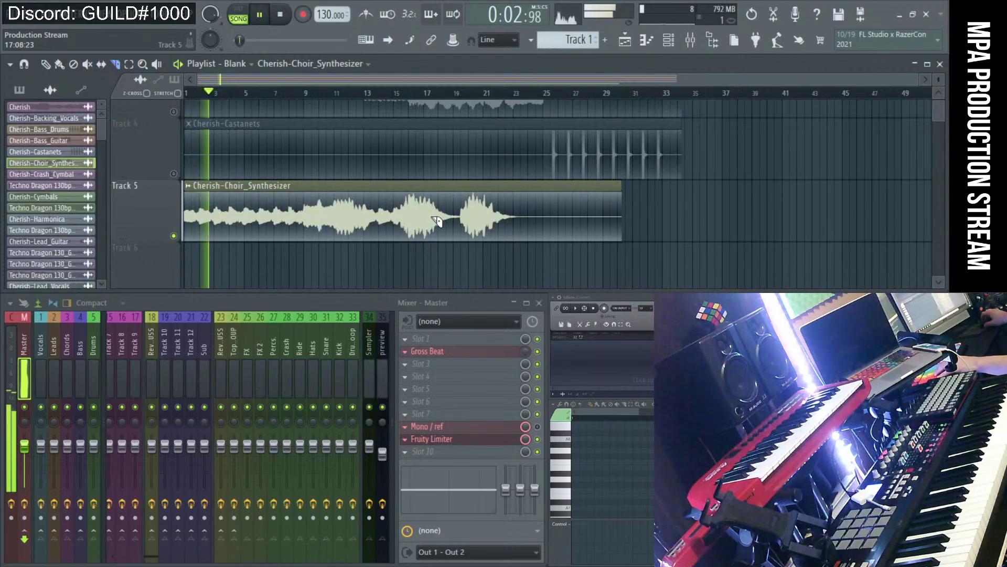
pyautogui.click(551, 217)
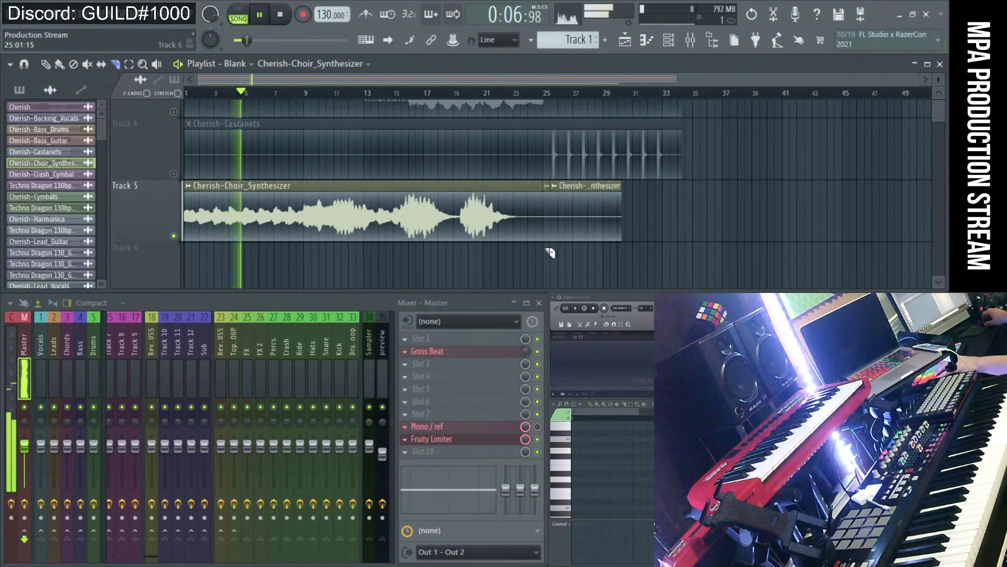
pyautogui.rightClick(552, 236)
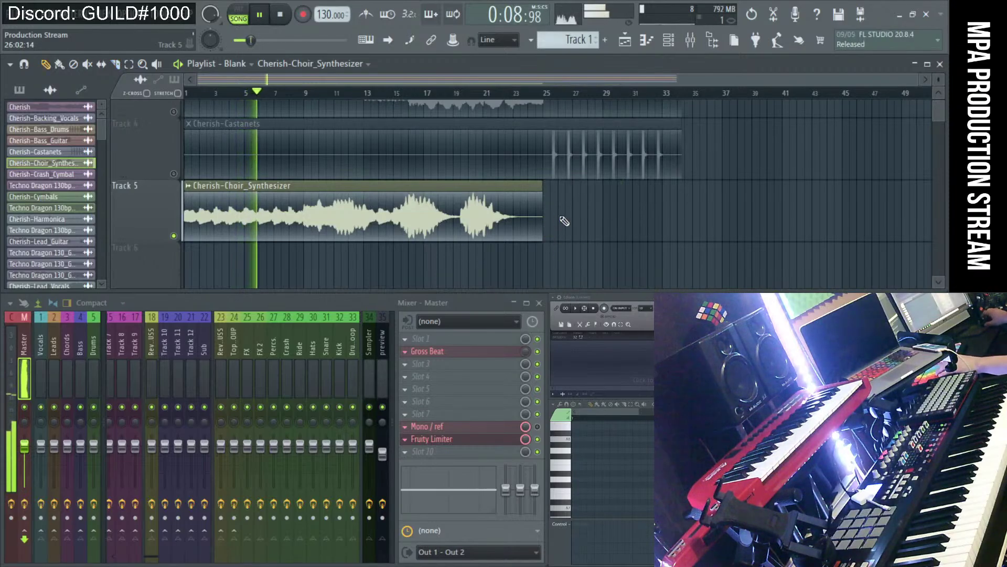
pyautogui.scroll(-2, 560, 220)
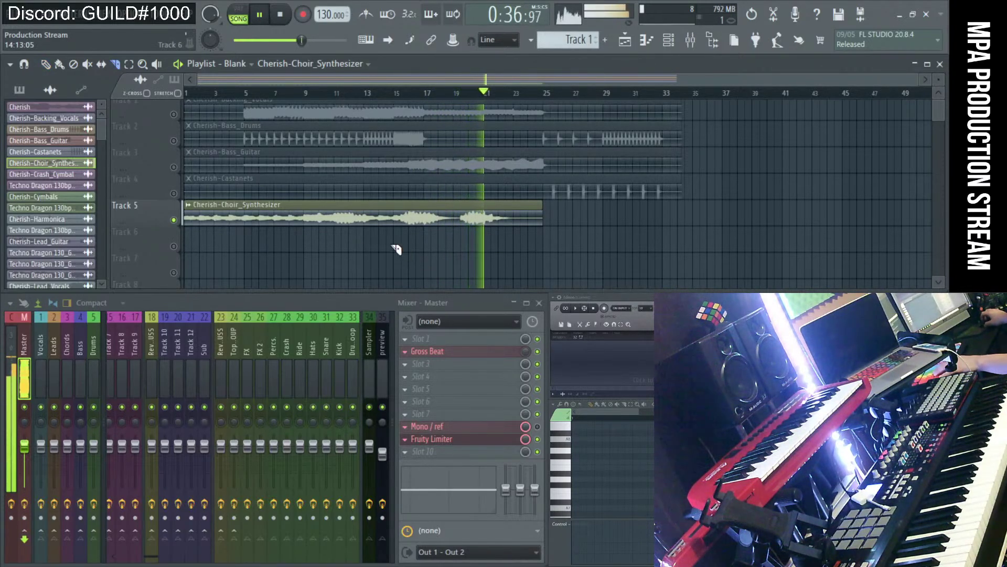
pyautogui.press('space')
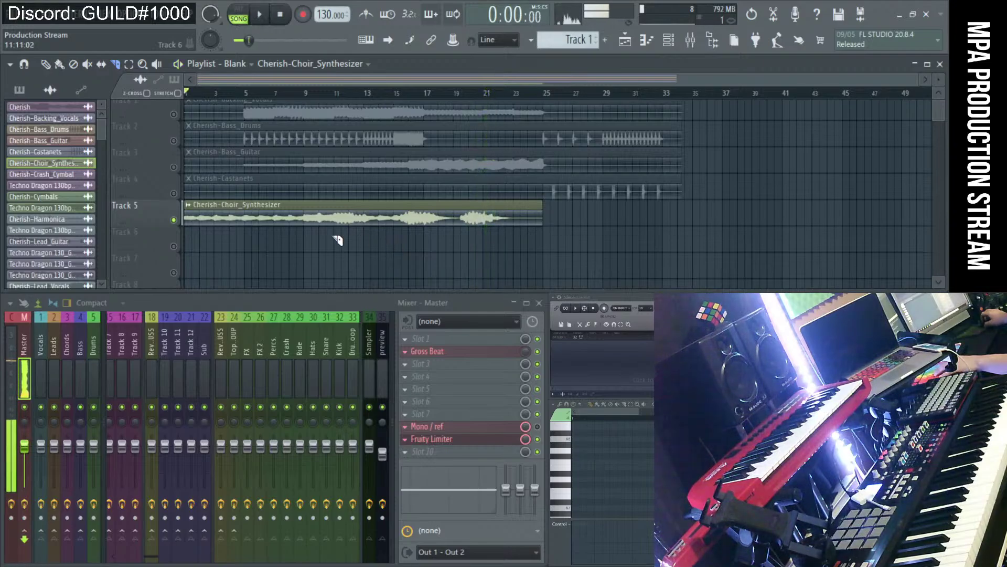
# Split the choir synthesizer clip at bar 9 and move the second section away from the first.
pyautogui.scroll(10, 308, 234)
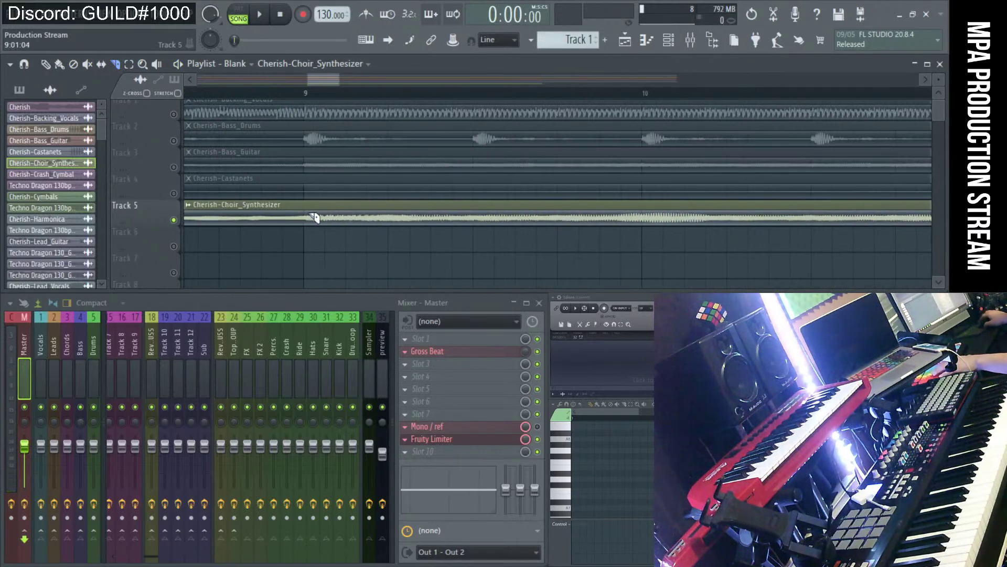
pyautogui.scroll(-10, 307, 240)
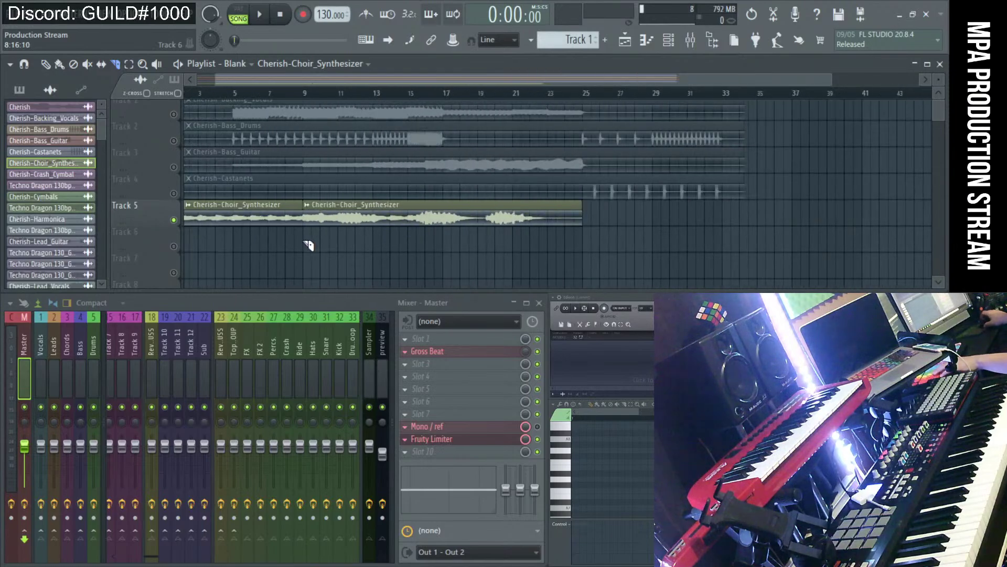
pyautogui.moveTo(341, 216); pyautogui.dragTo(436, 215)
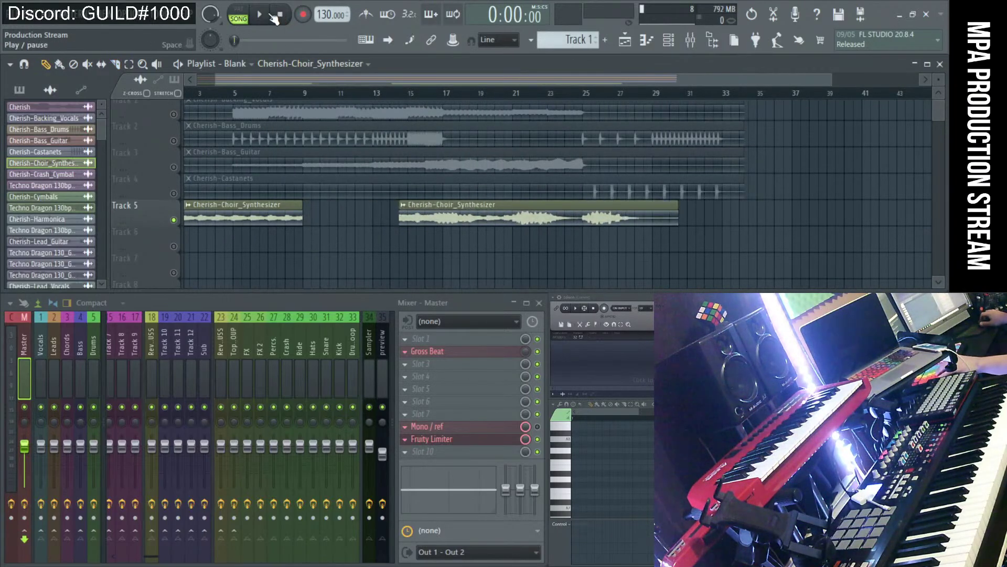
# Select bars 1 to 9 as the loop range and audition the first choir synthesizer section.
pyautogui.moveTo(303, 95); pyautogui.dragTo(186, 94)
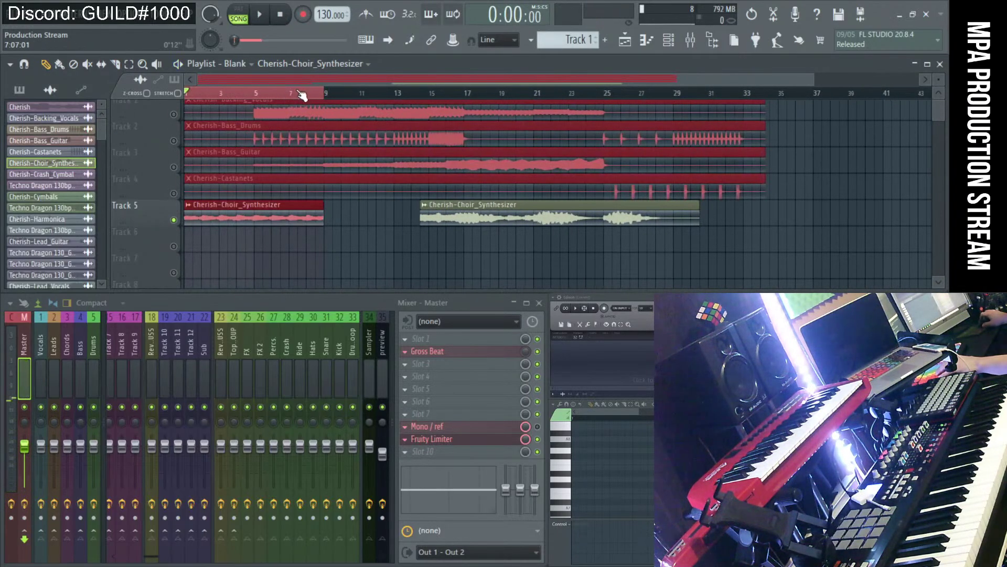
pyautogui.press('space')
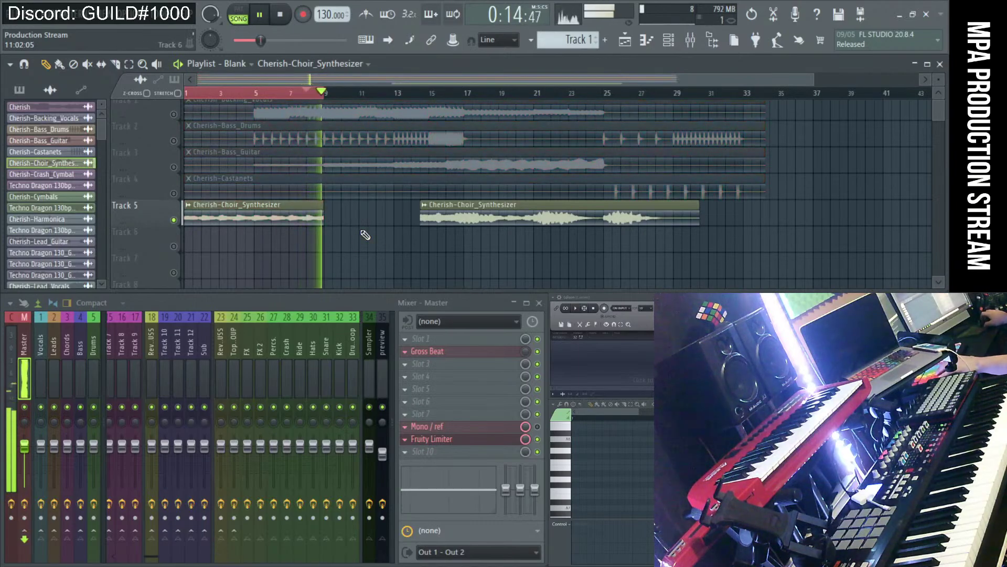
pyautogui.press('space')
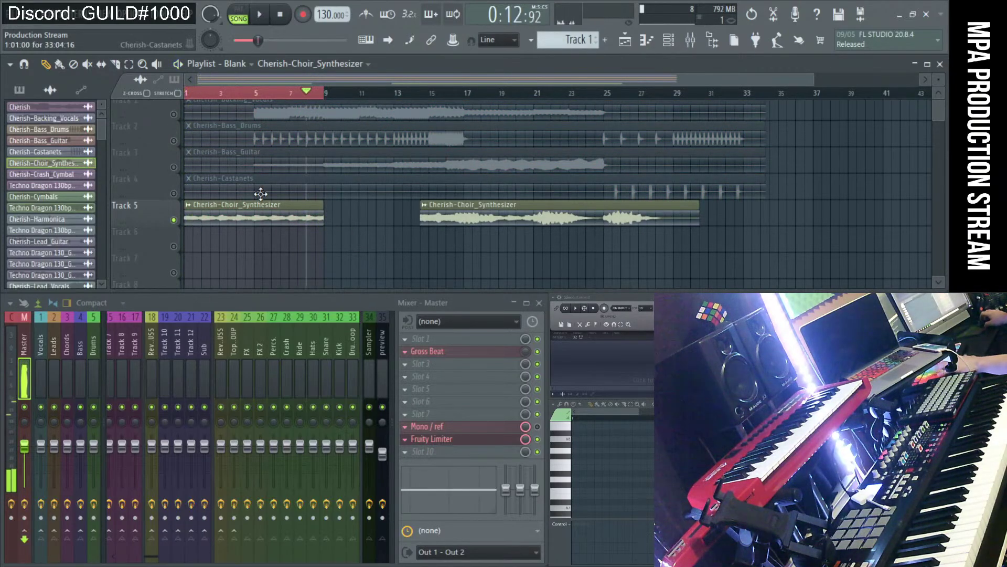
# Return the second choir section to bar 9 and audition it with bars 9 to 17 as the loop range.
pyautogui.moveTo(458, 214); pyautogui.dragTo(364, 220)
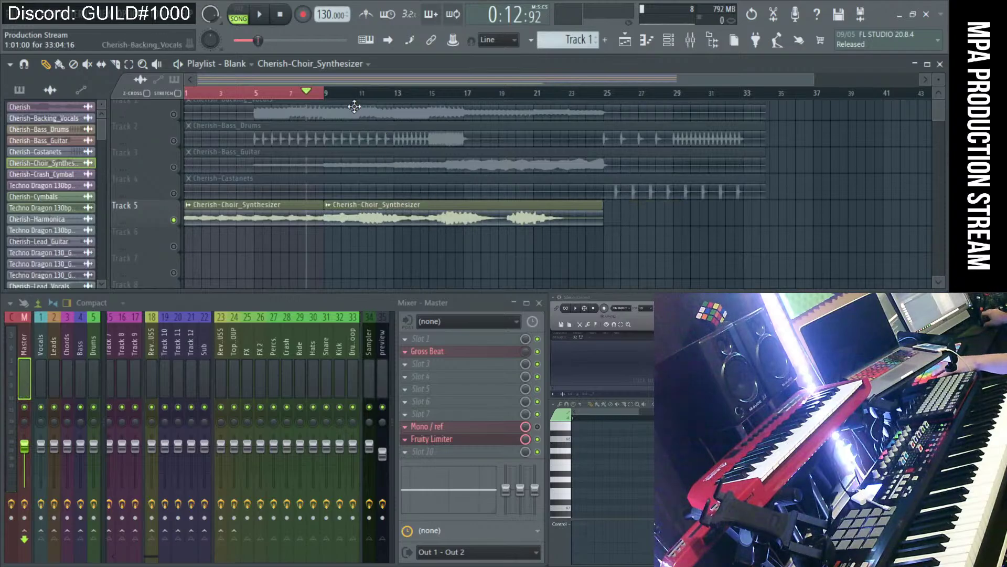
pyautogui.click(325, 94)
pyautogui.moveTo(325, 94); pyautogui.dragTo(469, 133)
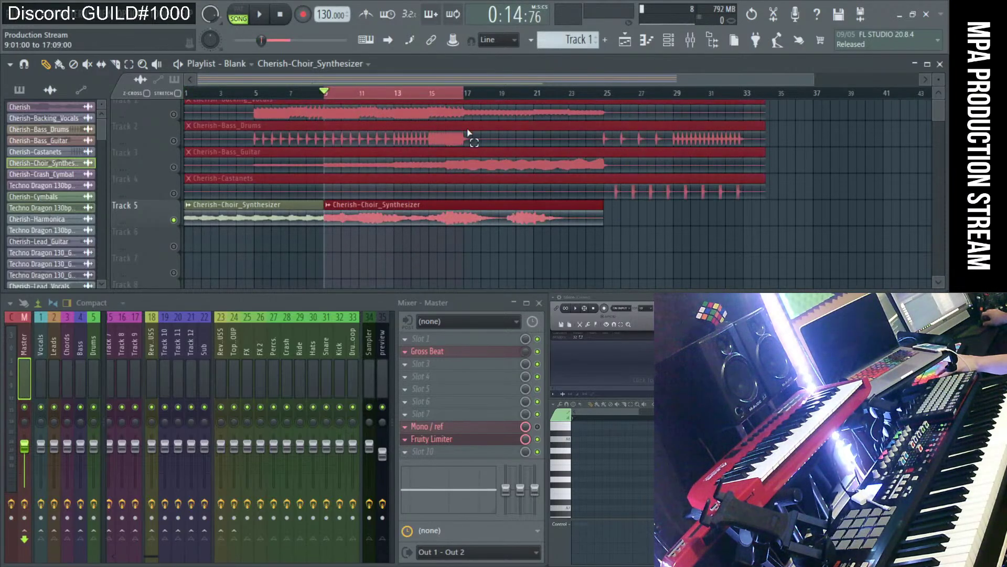
pyautogui.press('space')
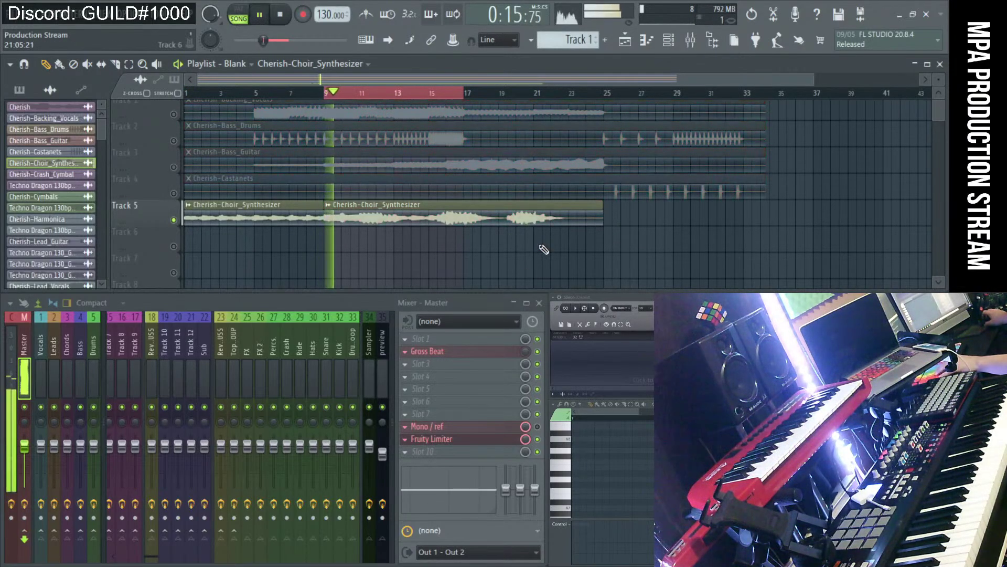
pyautogui.moveTo(328, 218); pyautogui.dragTo(395, 105)
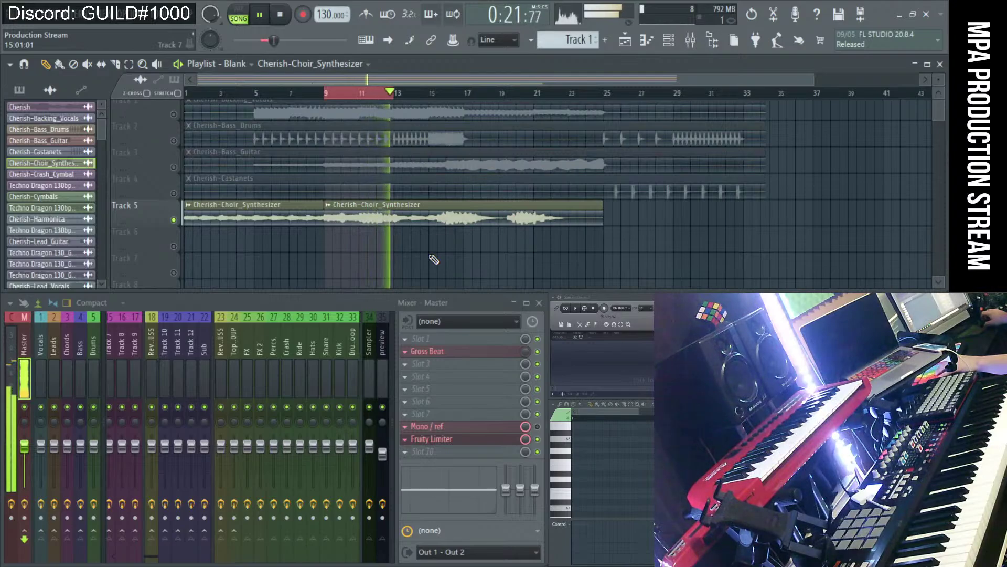
pyautogui.press('space')
pyautogui.moveTo(395, 105); pyautogui.dragTo(449, 106)
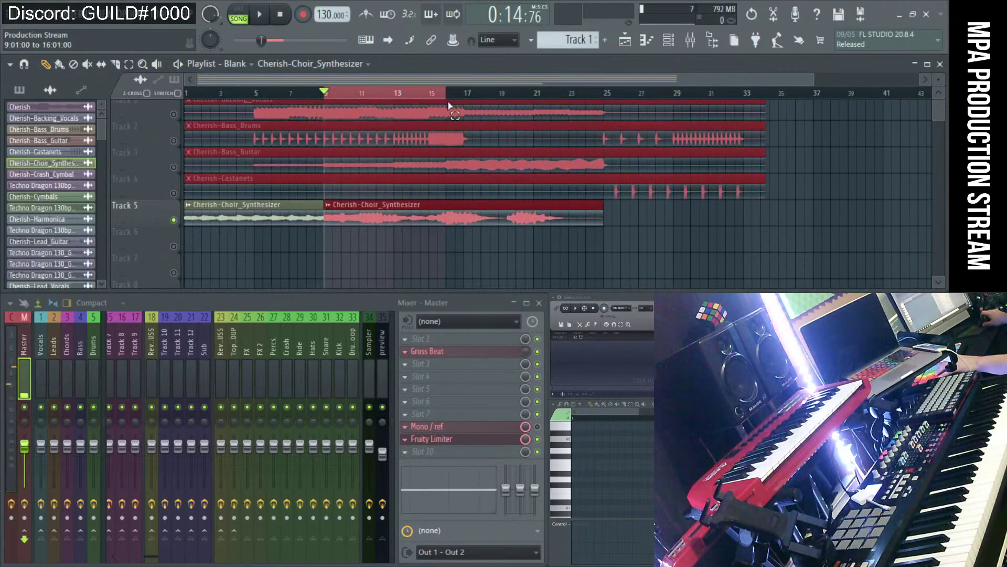
pyautogui.press('space')
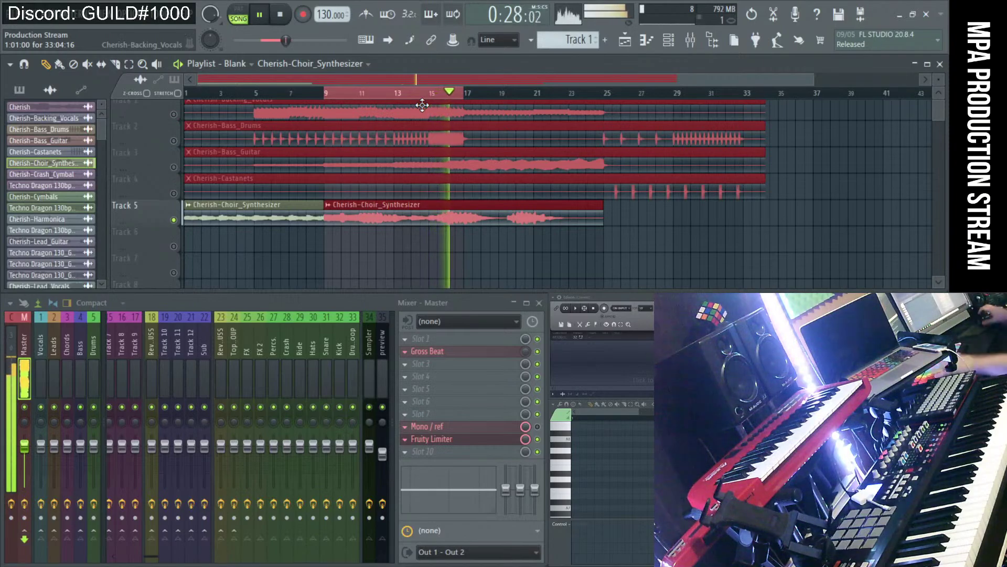
pyautogui.click(294, 16)
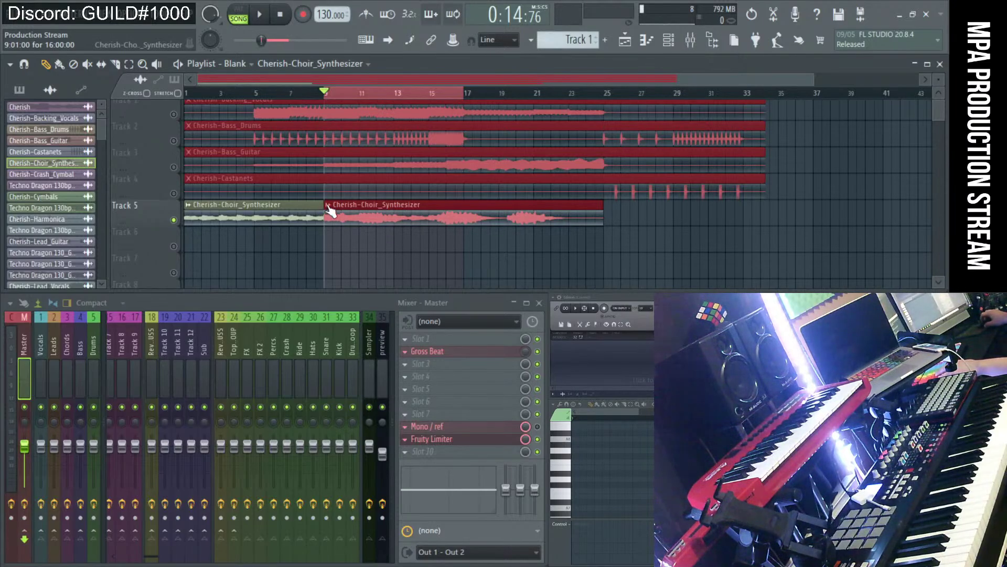
# Move the second choir section to bar 1 on Track 6, keep the first on Track 5, and clear the time selection.
pyautogui.moveTo(309, 212); pyautogui.dragTo(303, 256)
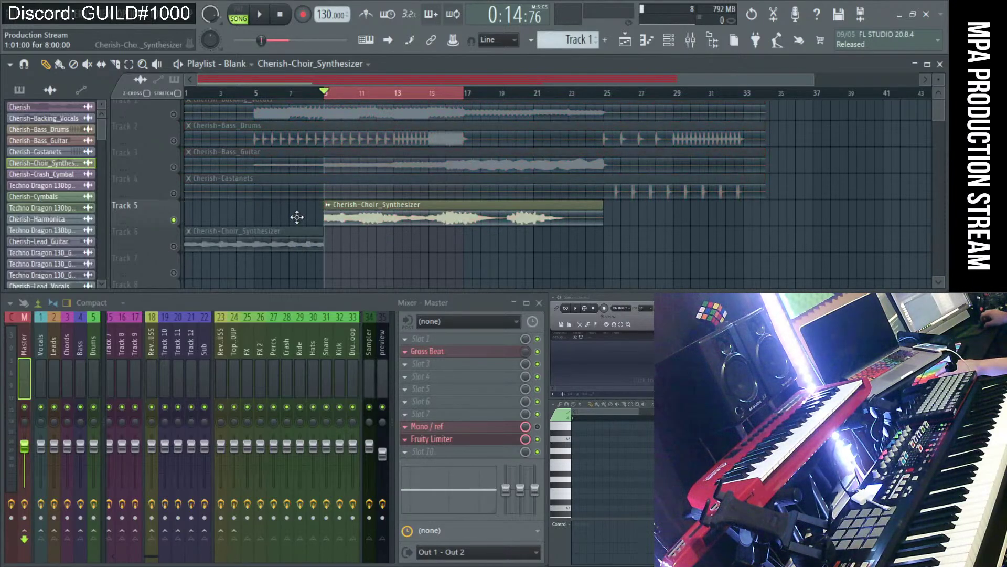
pyautogui.moveTo(297, 217); pyautogui.dragTo(293, 204)
pyautogui.moveTo(384, 216); pyautogui.dragTo(224, 263)
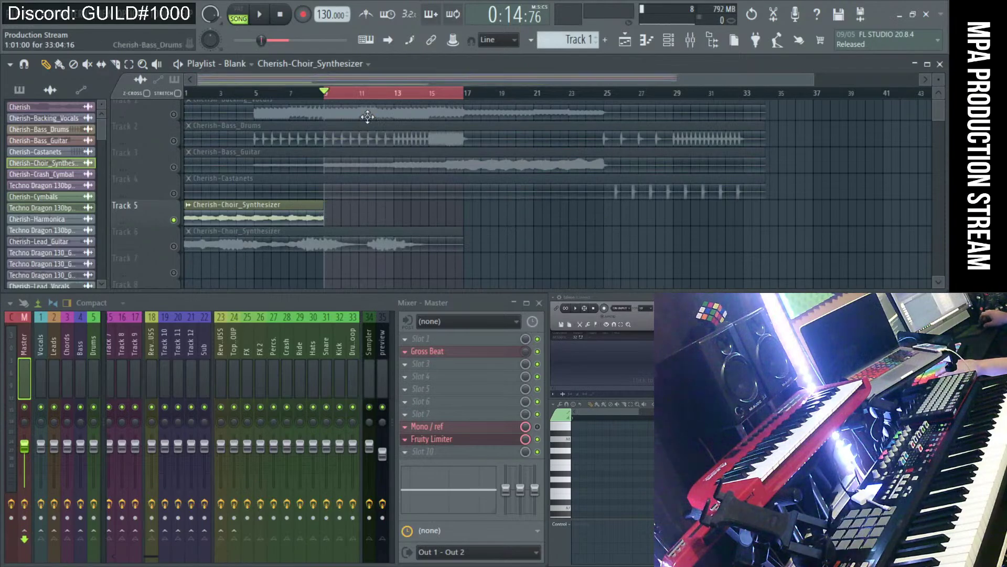
pyautogui.click(367, 95)
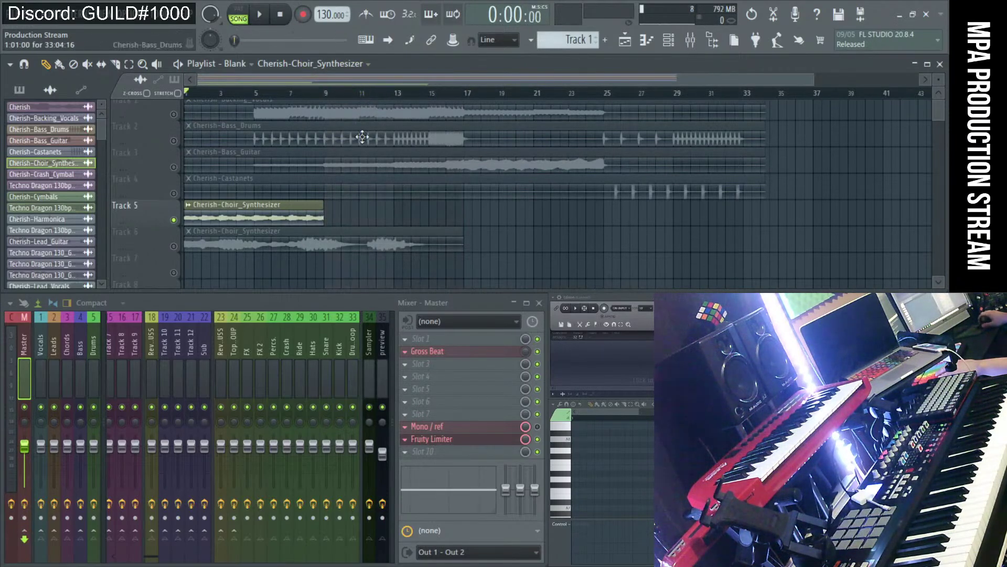
# Solo Track 5, make its choir clip unique as a sample, and open the Techno Dragon Pack folder in Public Pack for saving.
pyautogui.scroll(-2, 393, 185)
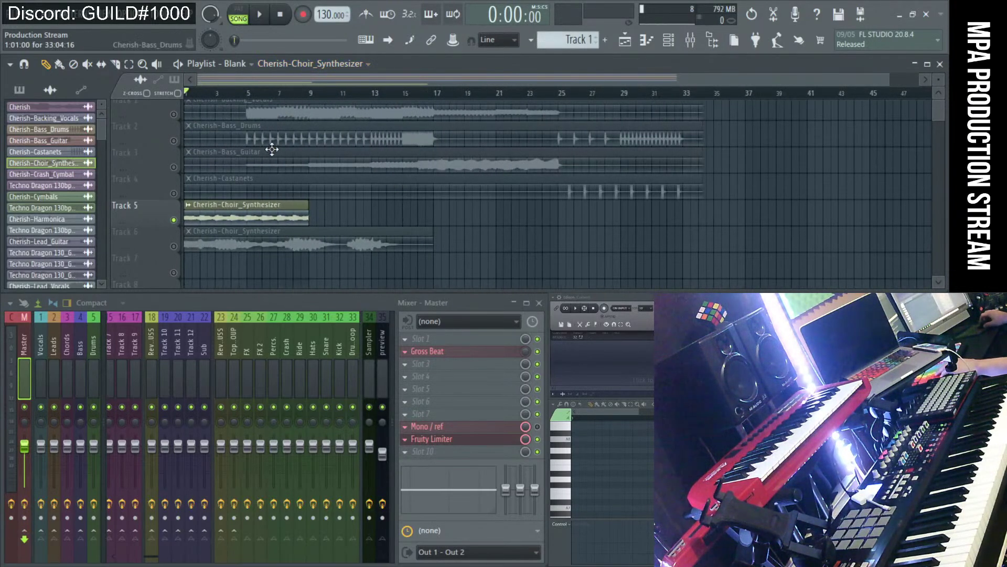
pyautogui.moveTo(355, 278); pyautogui.dragTo(184, 204)
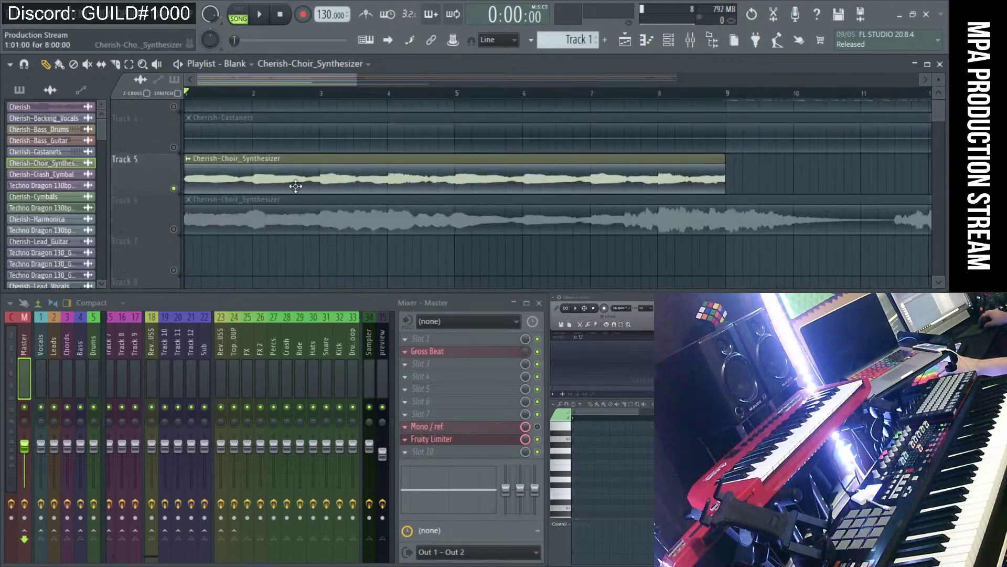
pyautogui.scroll(-2, 307, 205)
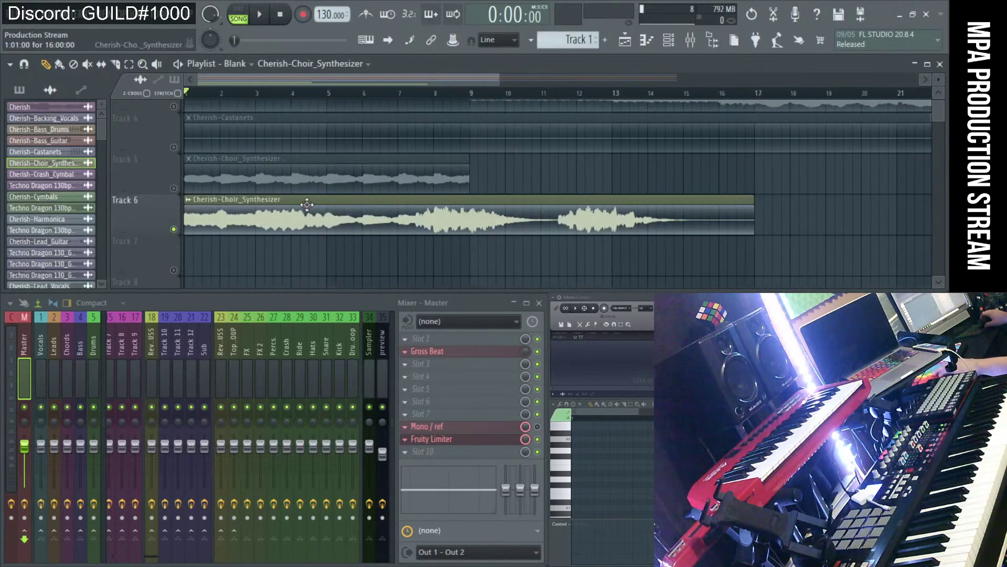
pyautogui.keyDown('ctrl'); pyautogui.click(176, 187); pyautogui.keyUp('ctrl')
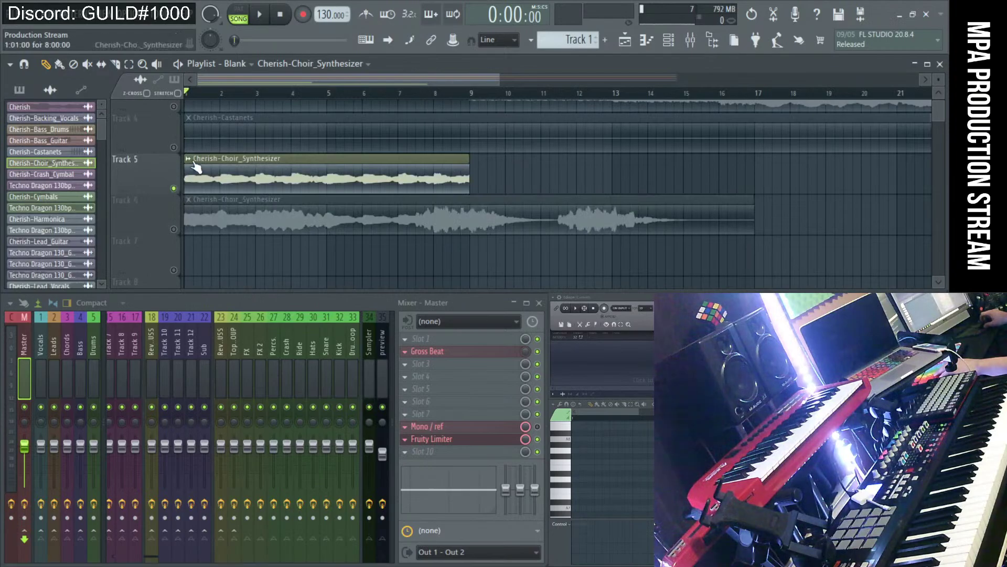
pyautogui.click(188, 159)
pyautogui.click(319, 187)
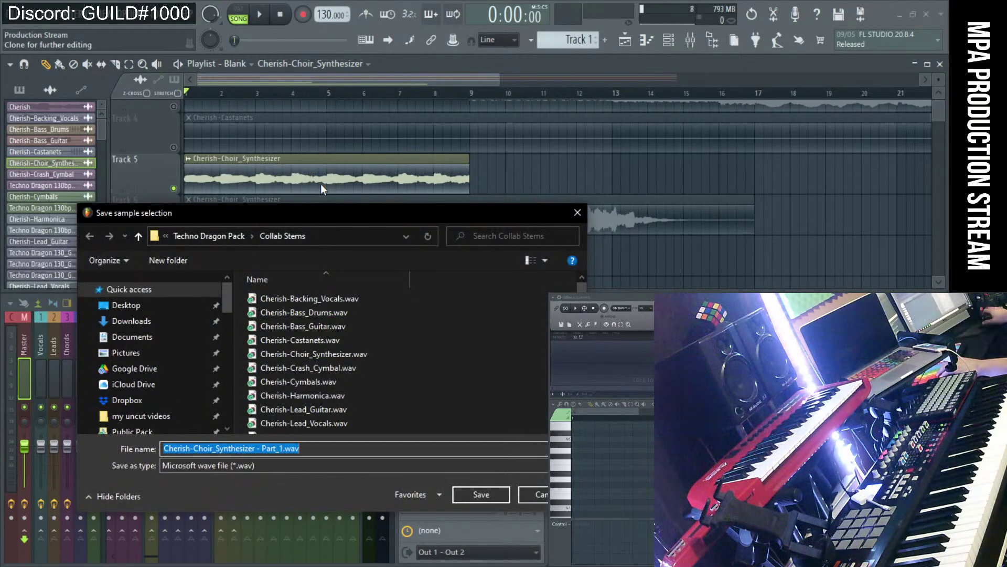
pyautogui.click(144, 431)
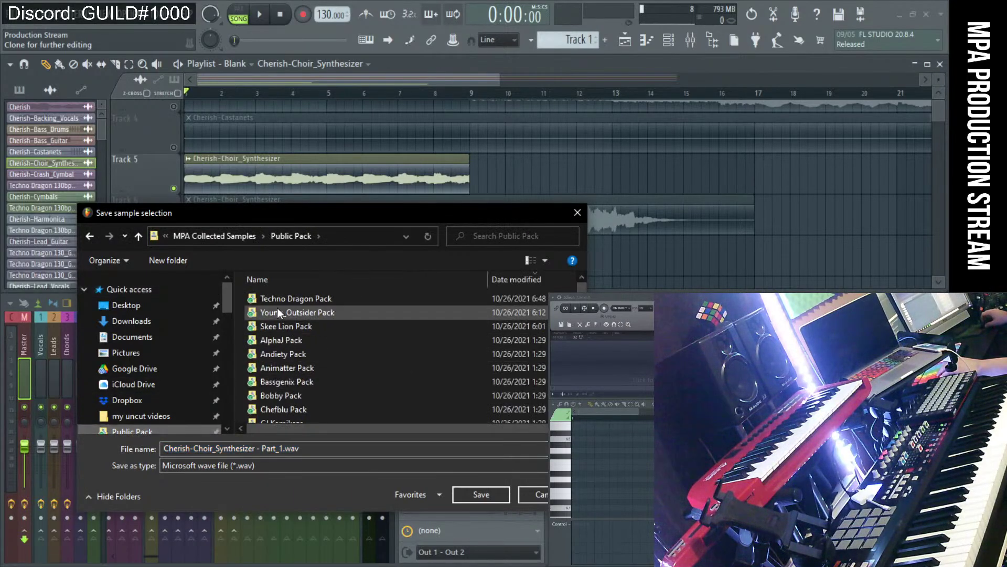
pyautogui.doubleClick(279, 299)
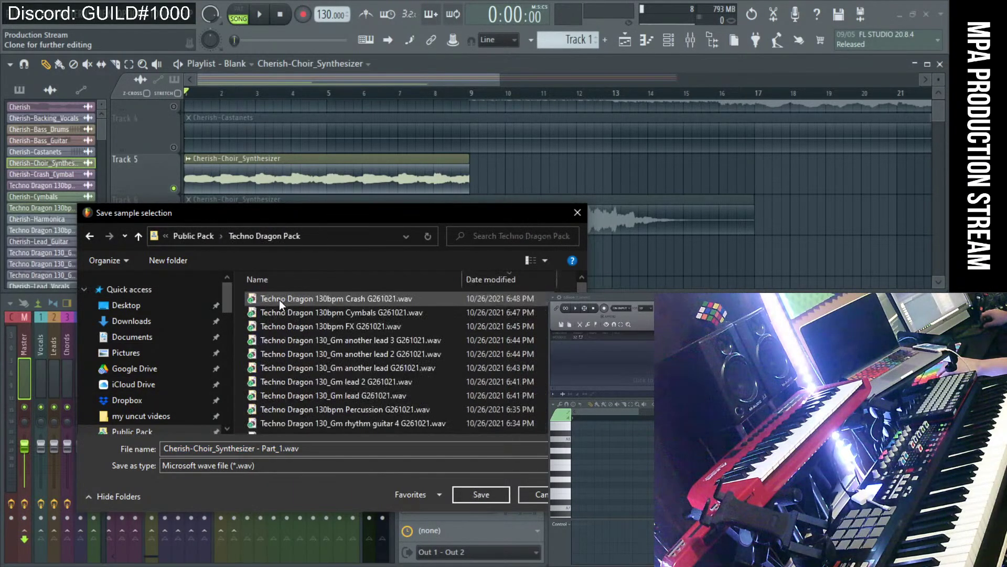
# Save the sample as Techno Dragon 130_Gm Synth G261021.wav, adapting the name of the existing another lead 3 file.
pyautogui.click(309, 339)
pyautogui.click(249, 449)
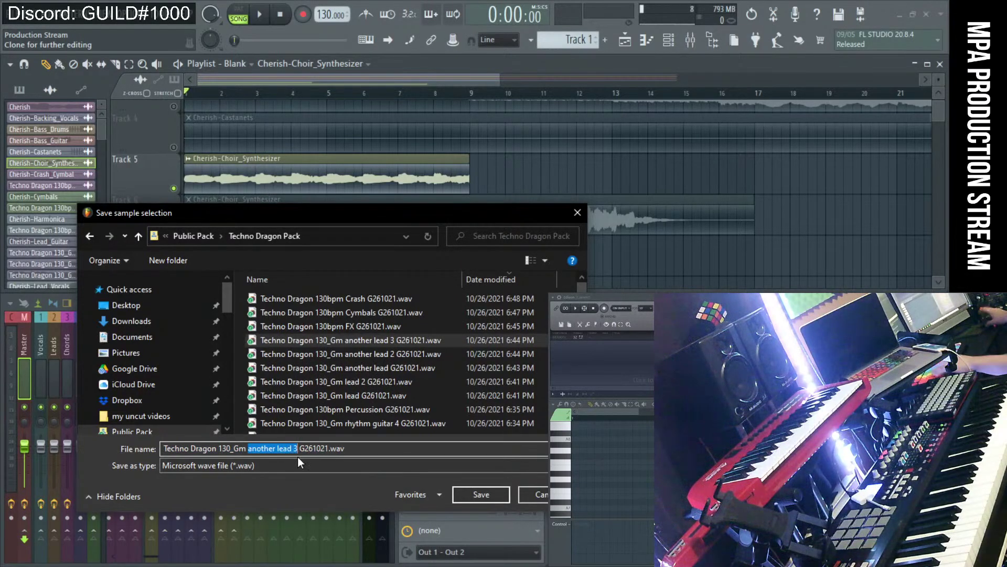
pyautogui.write('Syn')
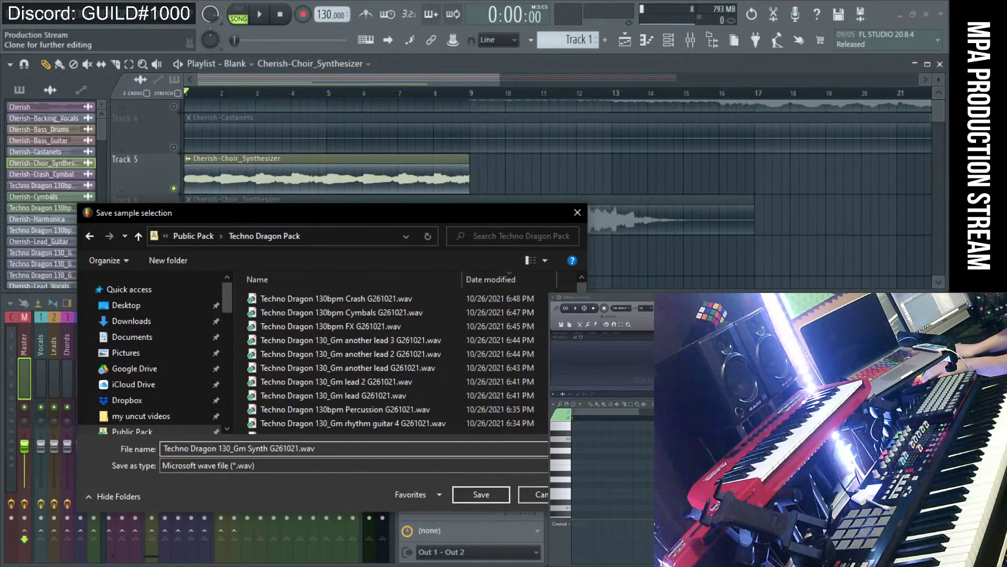
pyautogui.write('th')
pyautogui.press('Return')
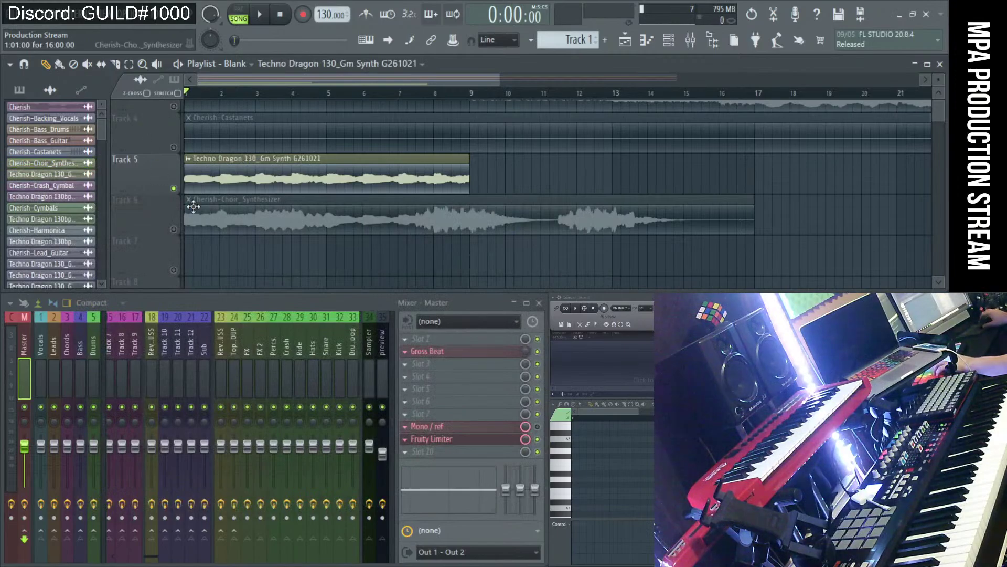
# Make the choir synthesizer clip on Track 6 unique as a sample and open the Techno Dragon Pack folder in Public Pack for saving.
pyautogui.click(192, 205)
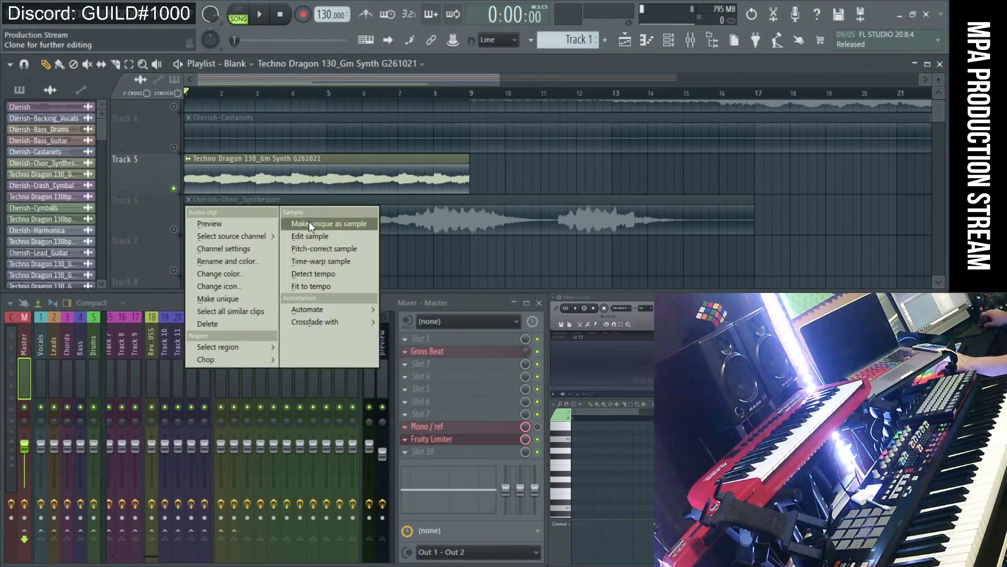
pyautogui.click(309, 222)
pyautogui.press('Return')
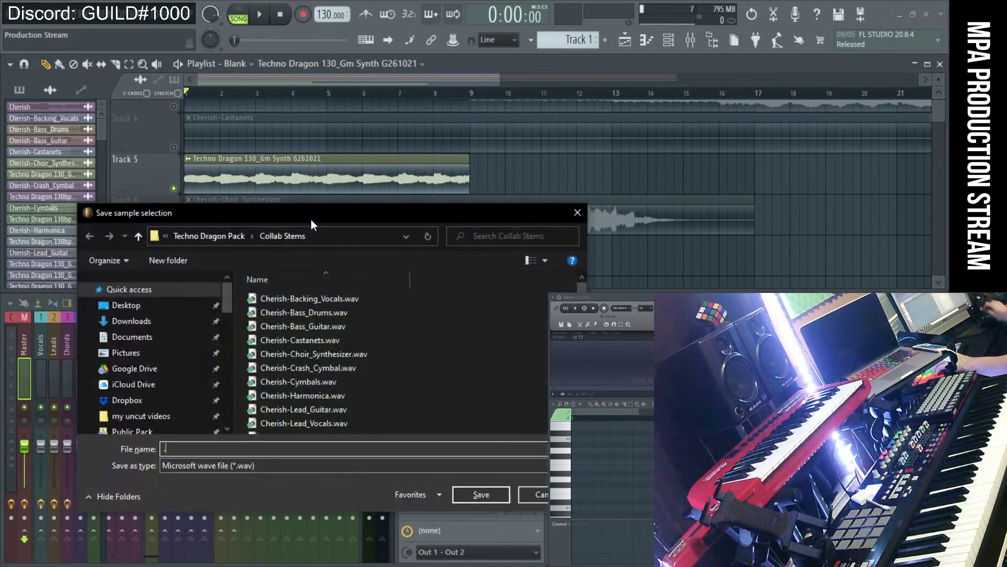
pyautogui.click(136, 431)
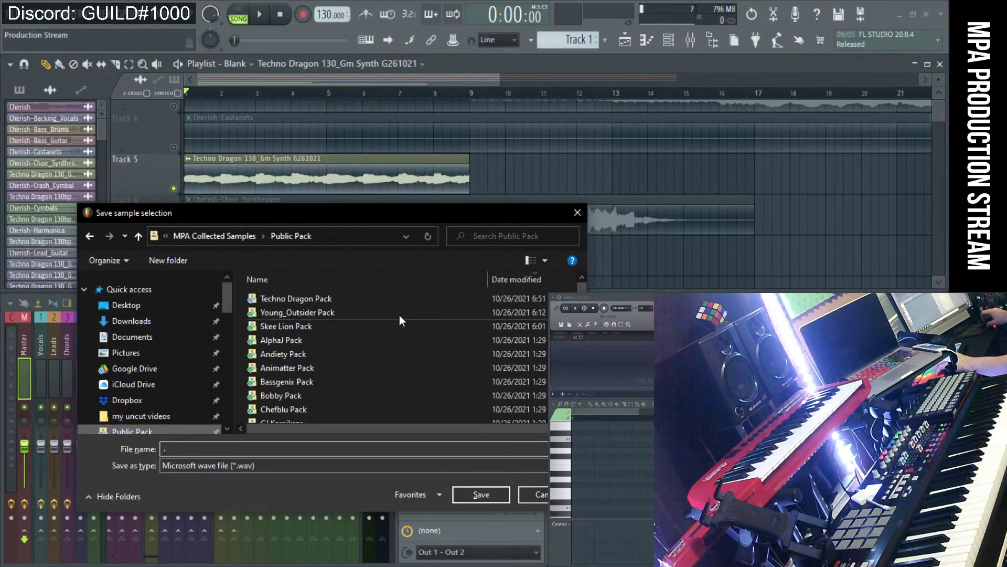
pyautogui.doubleClick(345, 303)
# Save the sample as Techno Dragon 130_Gm Synth 2 G261021.wav, adapting the name of the existing Synth file.
pyautogui.click(347, 300)
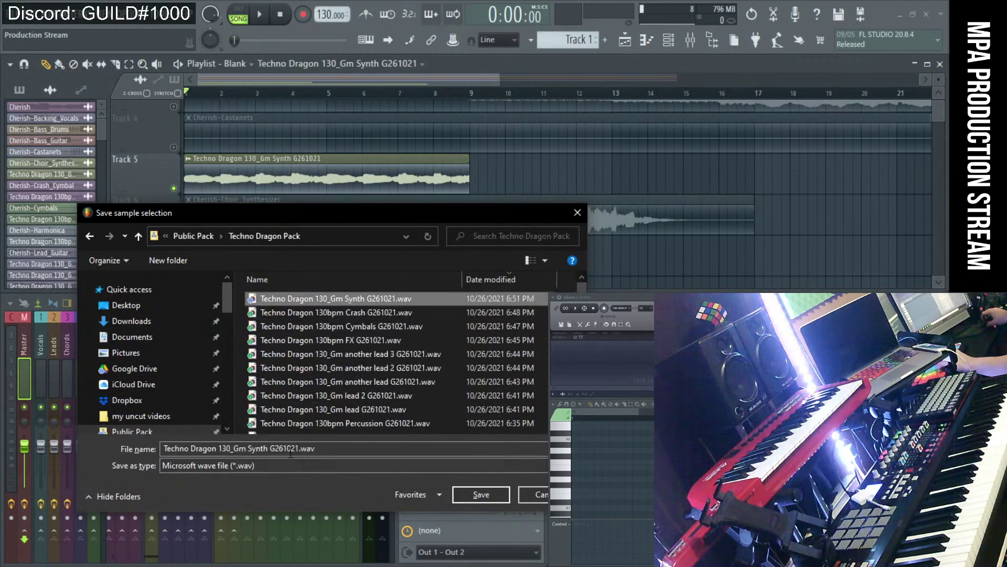
pyautogui.click(269, 447)
pyautogui.write('2')
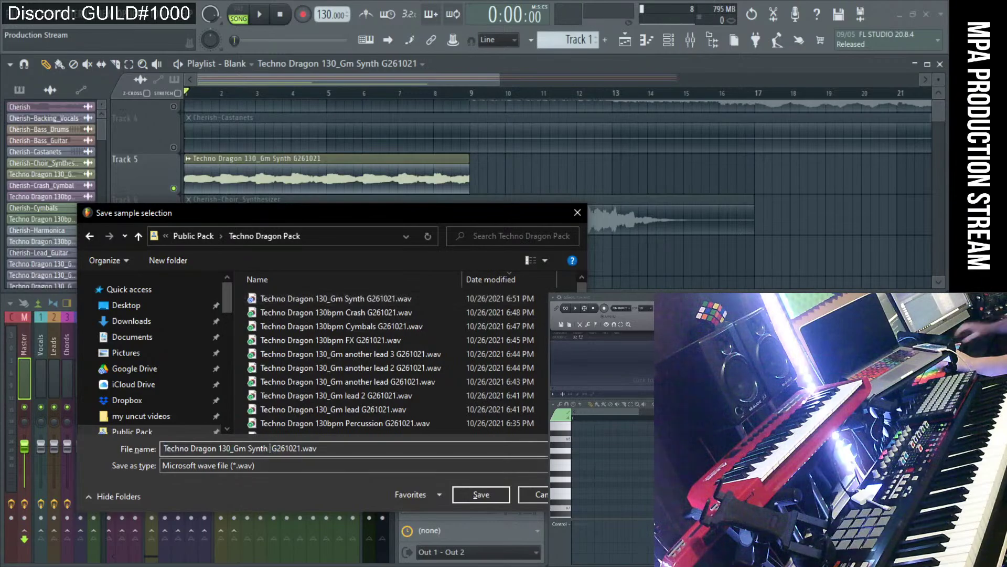
pyautogui.press('Return')
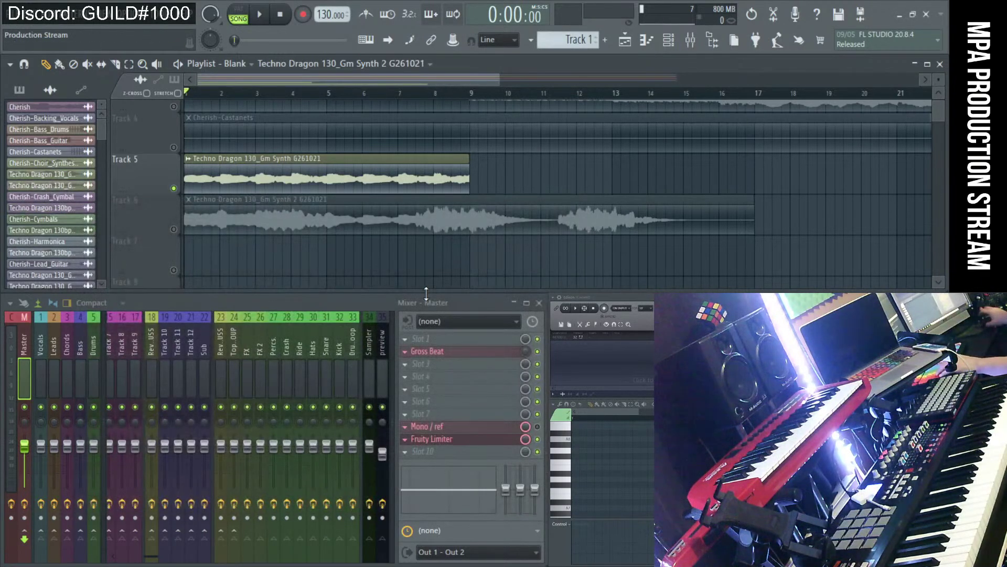
# Delete the two saved choir synth clips from Tracks 5 and 6.
pyautogui.scroll(-2, 443, 180)
pyautogui.scroll(-2, 446, 181)
pyautogui.scroll(-2, 422, 176)
pyautogui.rightClick(309, 193)
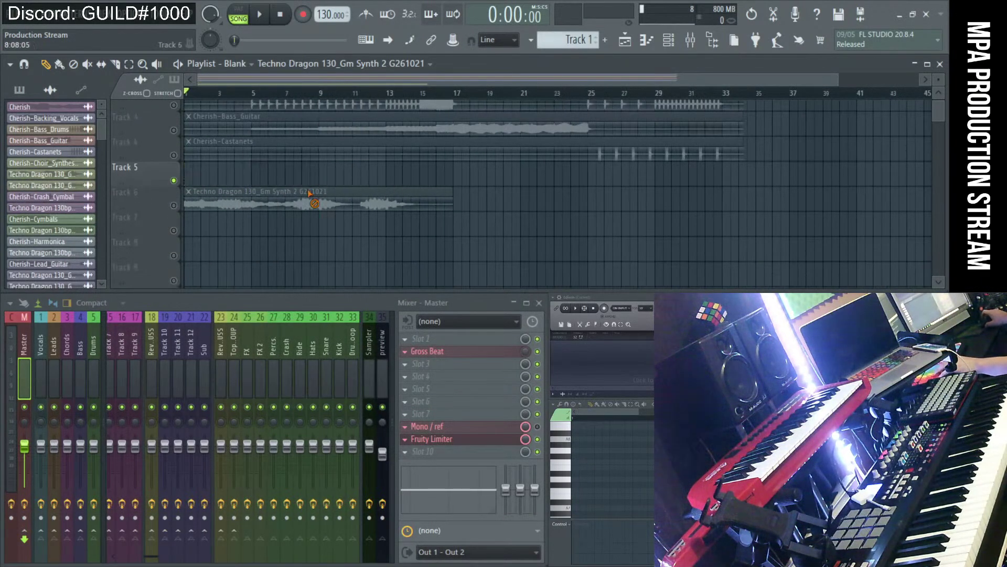
pyautogui.rightClick(310, 194)
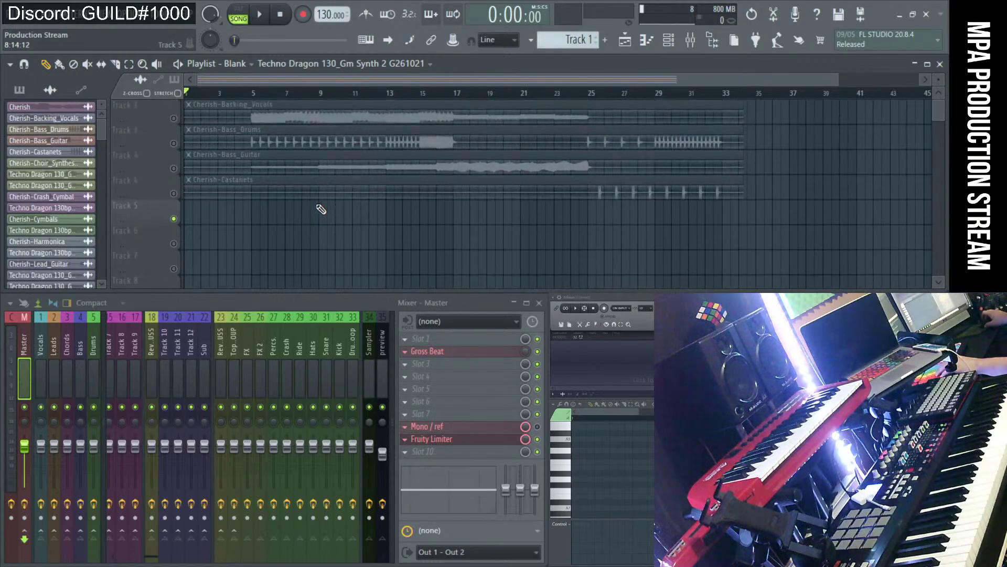
# Solo Track 4, audition the castanets from bar 25 to just past bar 33, and deselect the clips.
pyautogui.click(177, 198)
pyautogui.moveTo(596, 98); pyautogui.dragTo(730, 123)
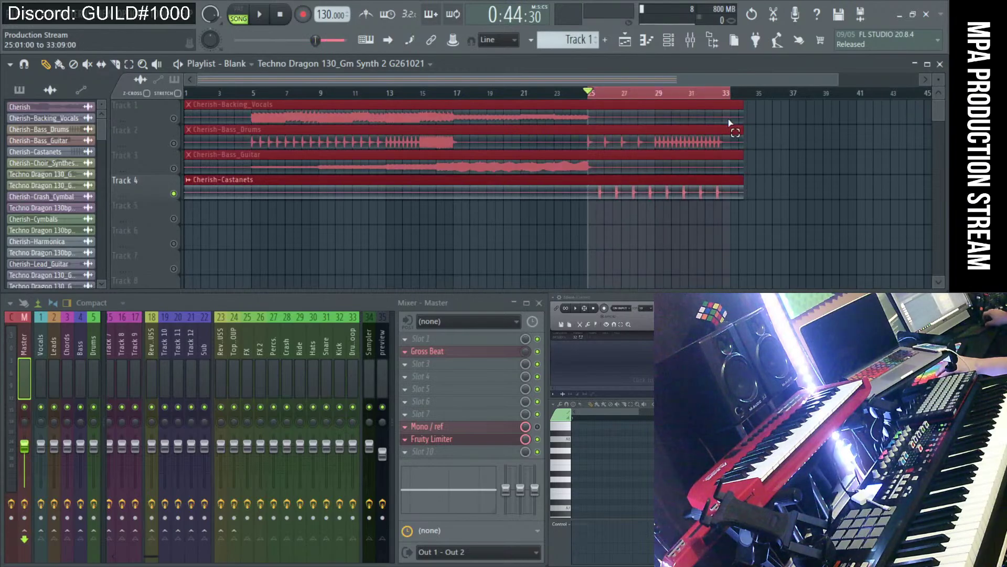
pyautogui.press('space')
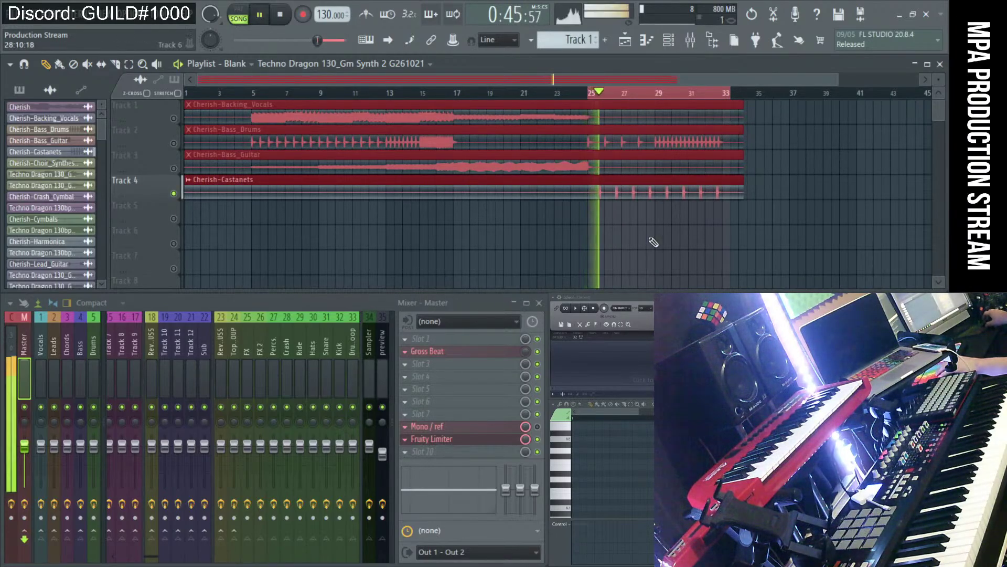
pyautogui.scroll(2, 789, 238)
pyautogui.scroll(2, 788, 238)
pyautogui.click(673, 234)
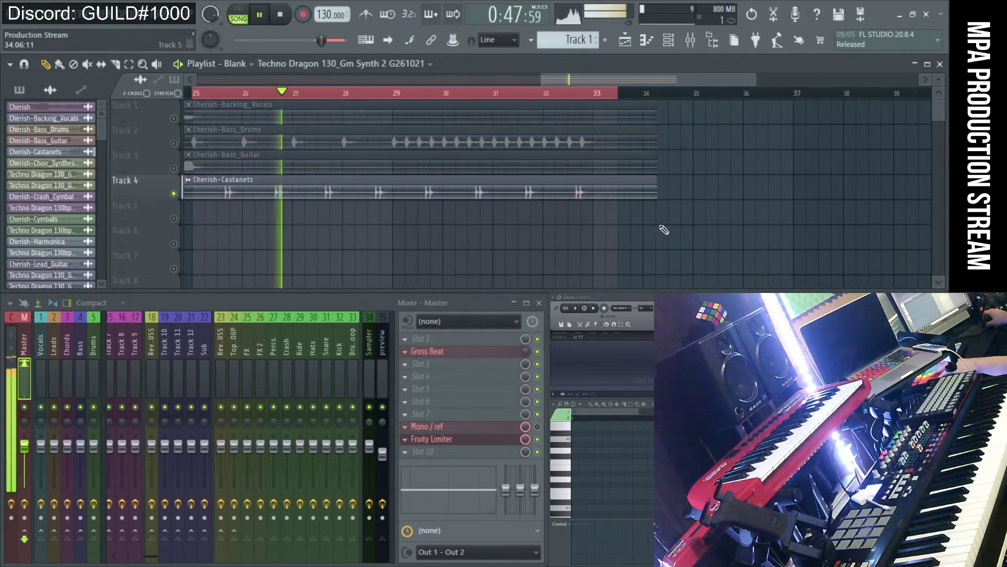
# Slice the Castanets clip at bar 25 and trim the ends of all four stems at bar 33.
pyautogui.scroll(-2, 615, 189)
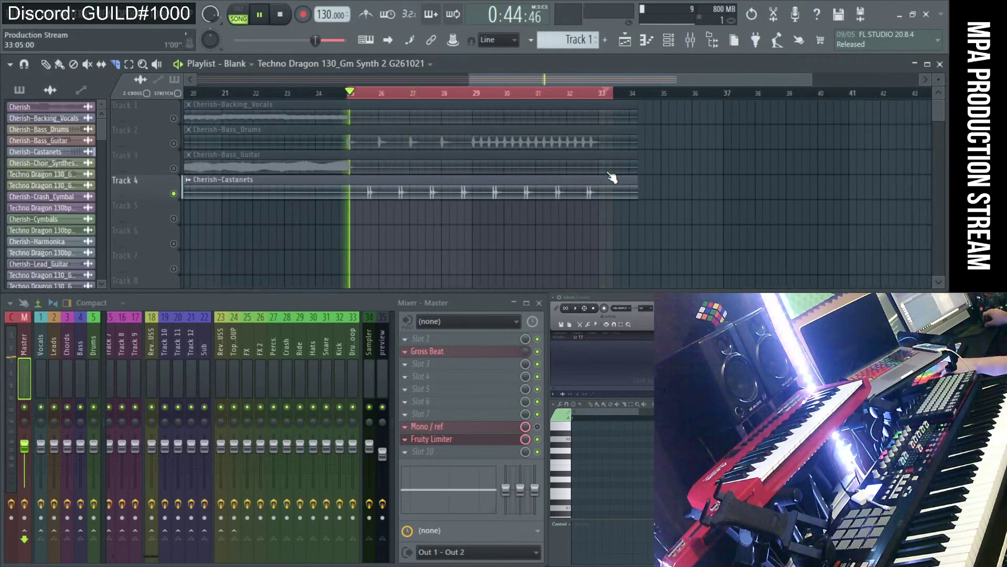
pyautogui.press('space')
pyautogui.moveTo(605, 95); pyautogui.dragTo(604, 93)
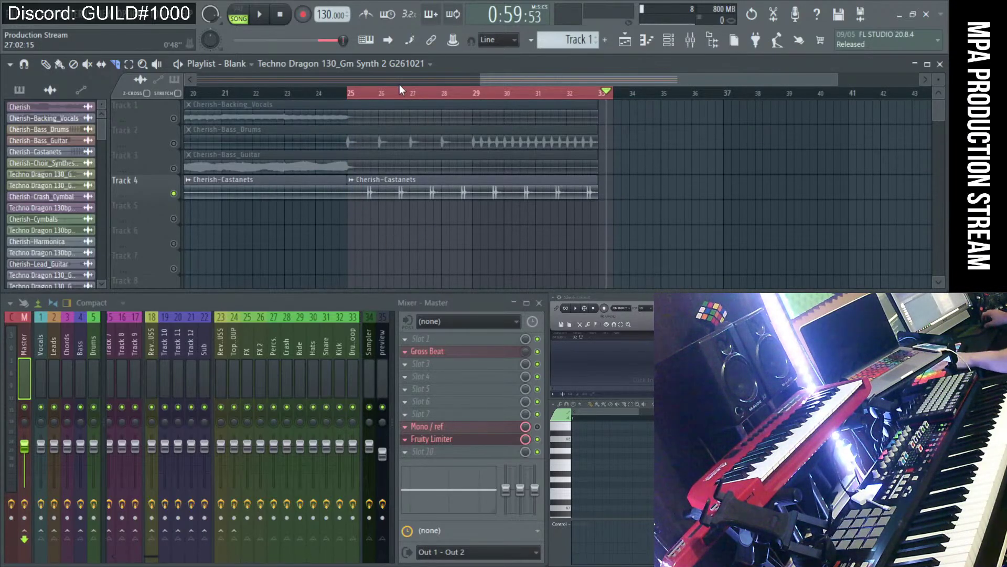
# Set bars 25 to 33 as the loop range and audition the sliced castanets section.
pyautogui.moveTo(352, 100); pyautogui.dragTo(596, 112)
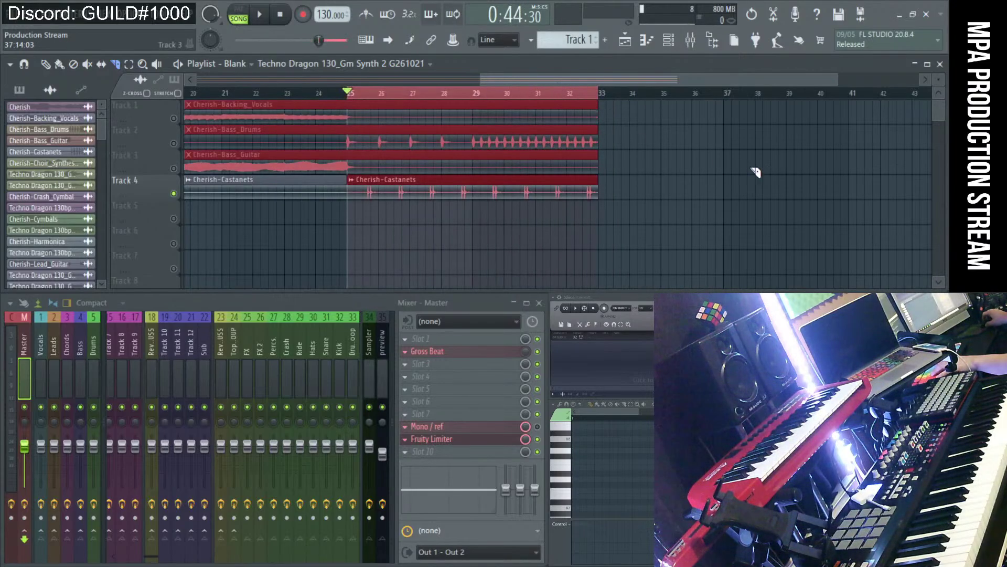
pyautogui.press('space')
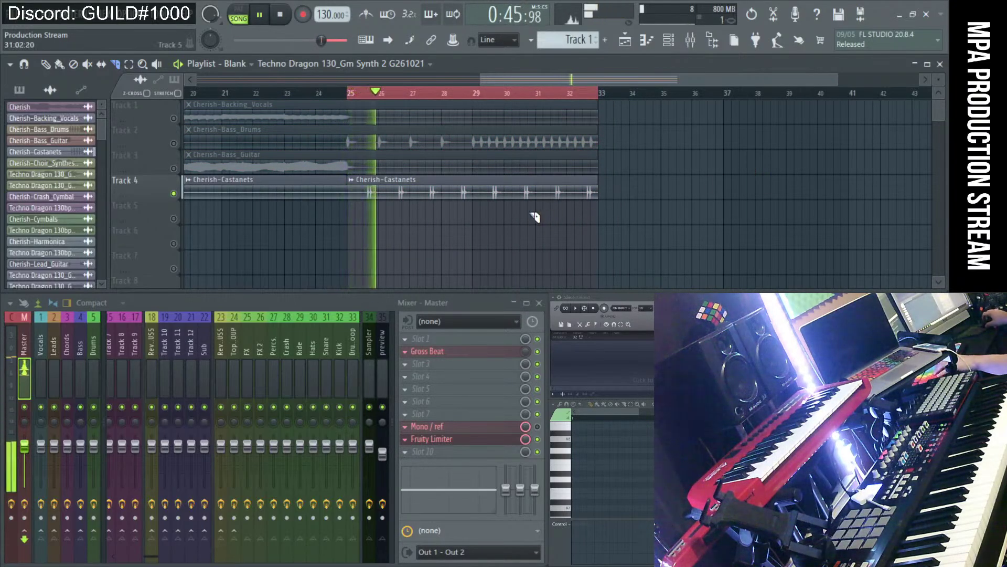
pyautogui.click(411, 195)
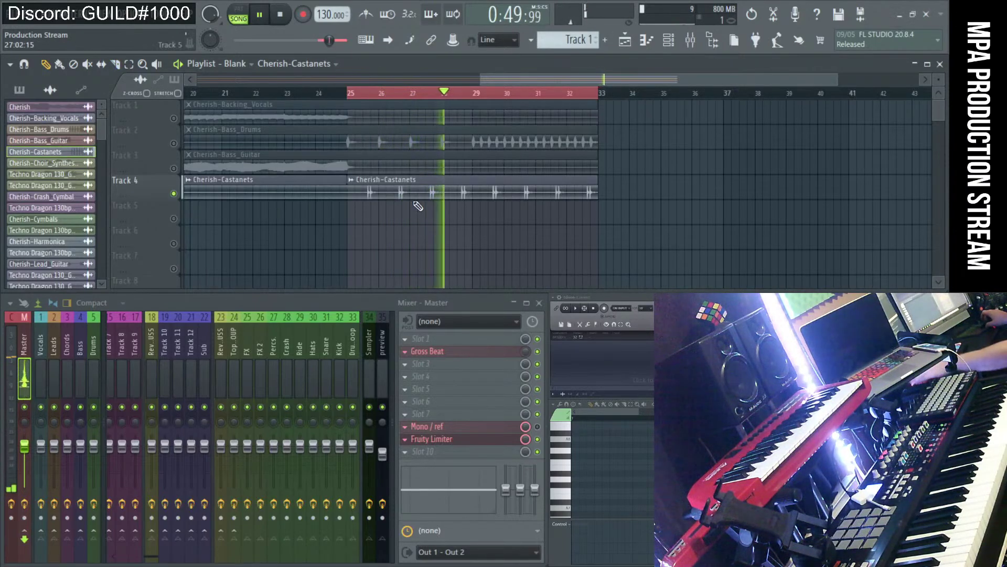
pyautogui.press('space')
# Make the castanets section at bar 25 unique as a sample and open the Techno Dragon Pack folder in Public Pack for saving.
pyautogui.click(350, 179)
pyautogui.click(472, 204)
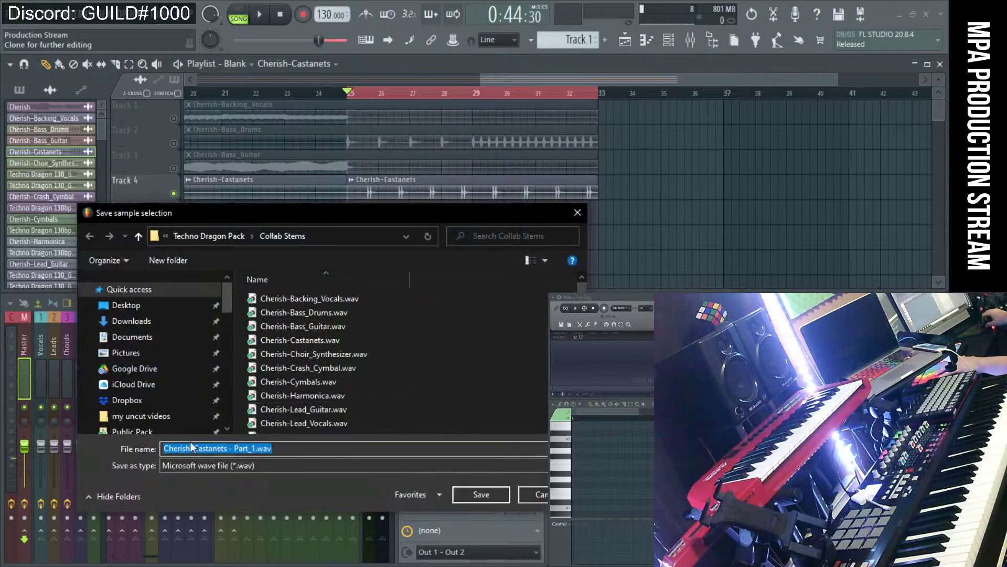
pyautogui.click(157, 431)
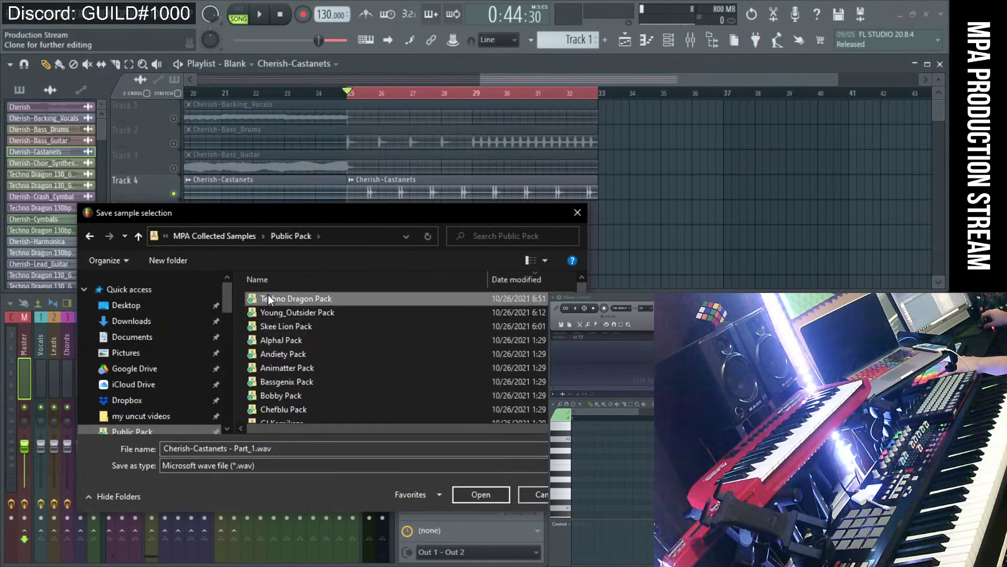
pyautogui.doubleClick(269, 295)
# Save the sample as Techno Dragon 130bpm Castanets G261021.wav, adapting the name of the existing Crash file.
pyautogui.click(313, 326)
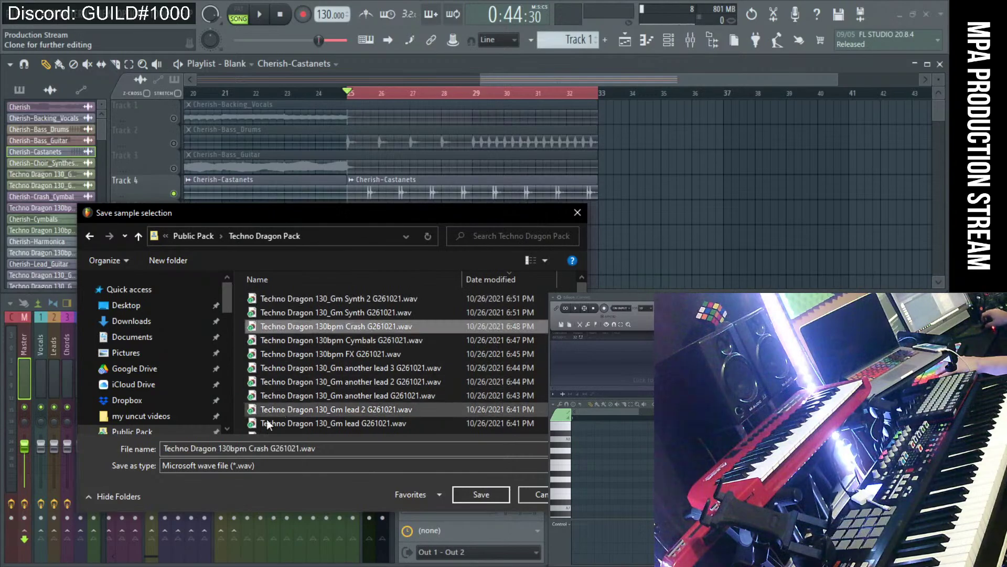
pyautogui.click(254, 447)
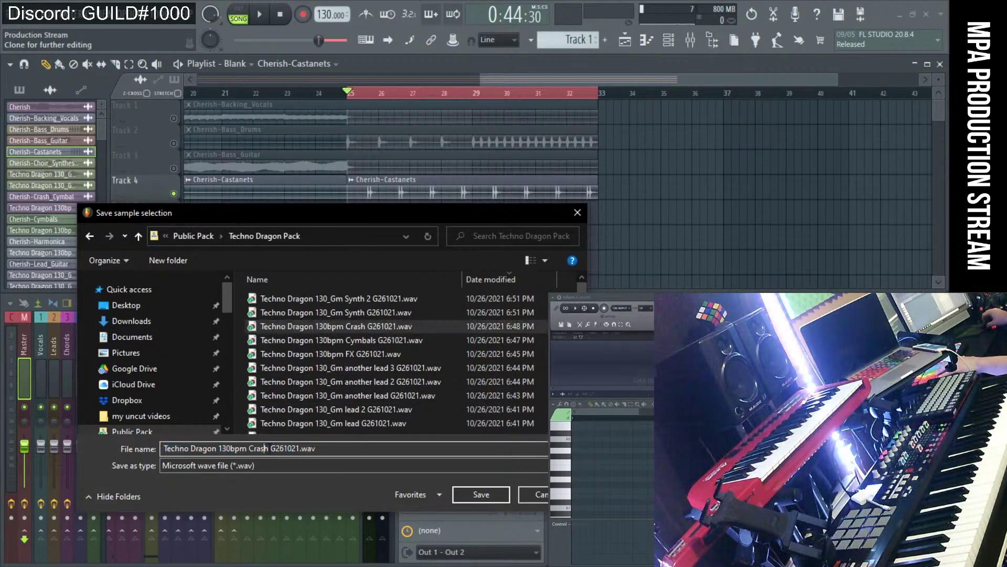
pyautogui.write('Cherish-Castanets')
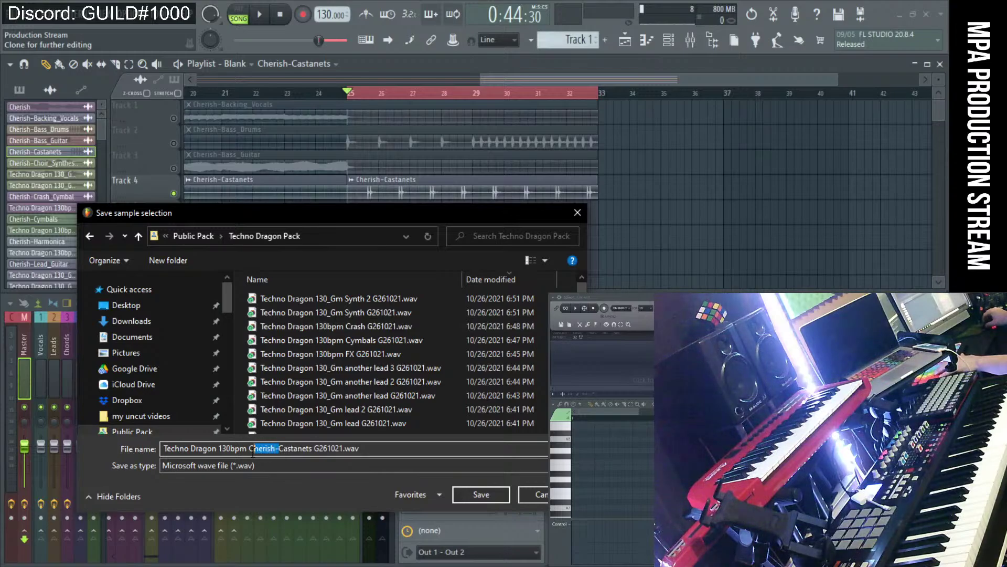
pyautogui.moveTo(254, 451); pyautogui.dragTo(250, 450)
pyautogui.press('BackSpace')
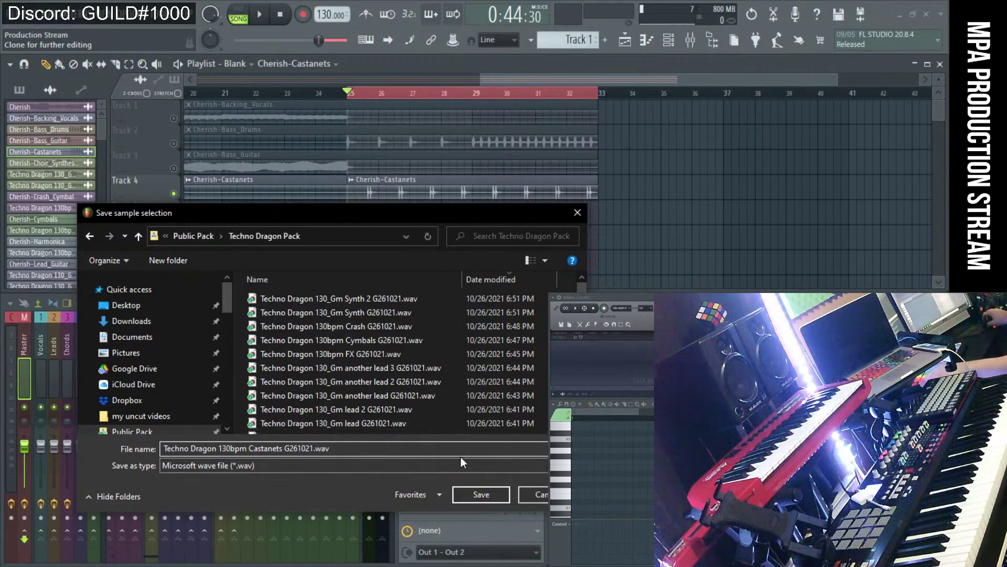
pyautogui.click(472, 491)
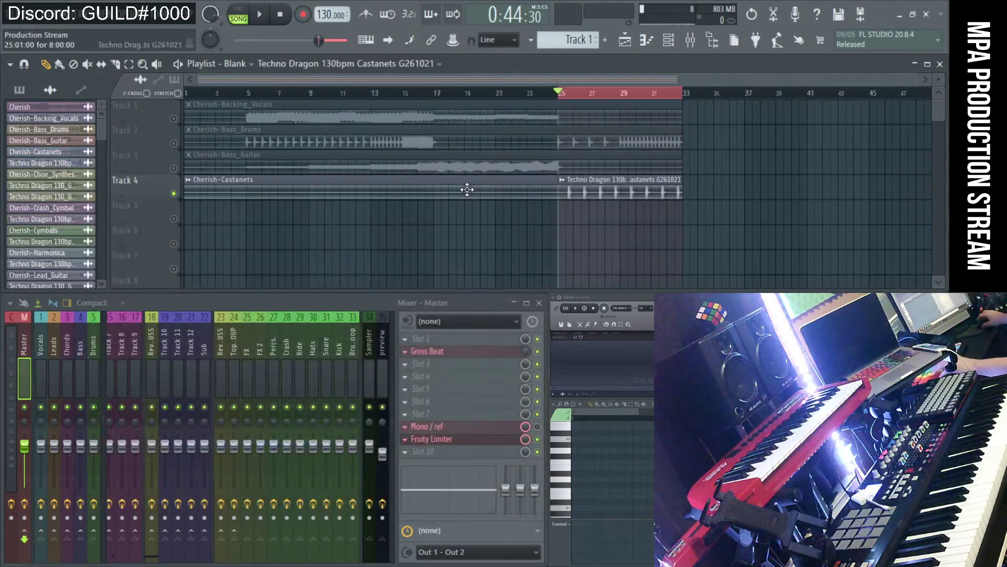
# Delete both castanets clips from Track 4 and solo Track 3.
pyautogui.rightClick(619, 192)
pyautogui.rightClick(535, 197)
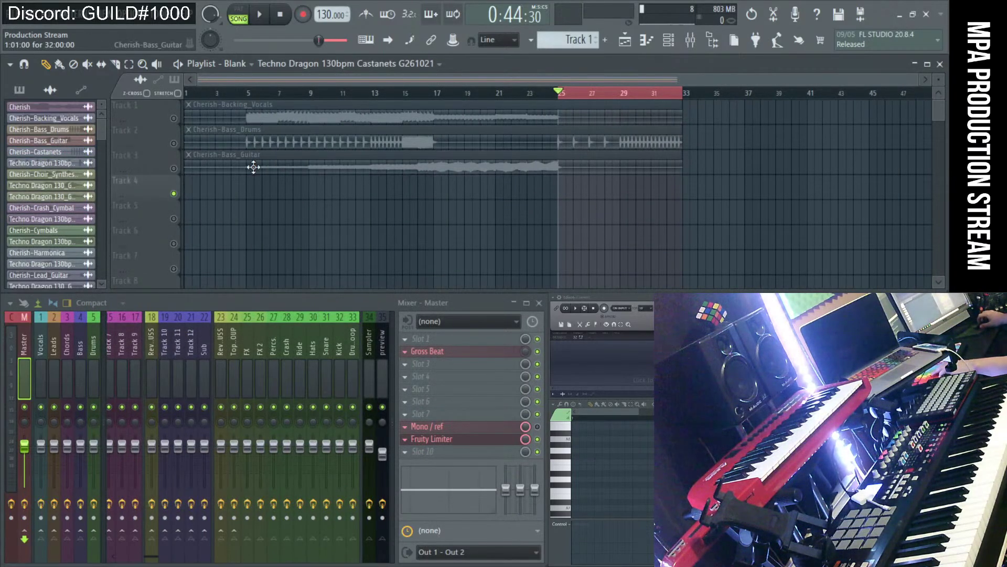
pyautogui.click(180, 170)
# Audition the bass guitar over bars 5 to 25, slice it at bars 5, 17 and 25, and delete the piece after bar 25.
pyautogui.moveTo(248, 96); pyautogui.dragTo(542, 117)
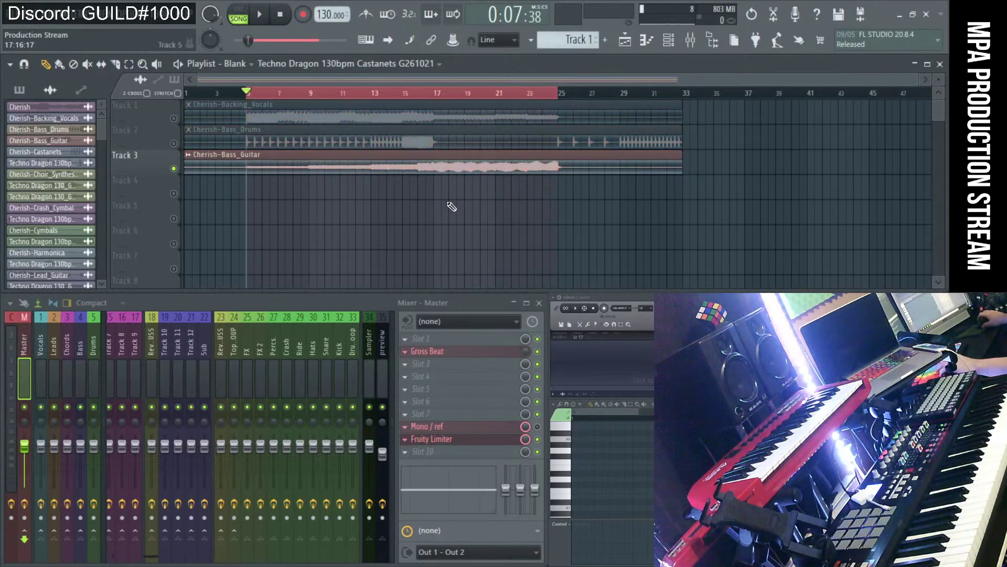
pyautogui.press('space')
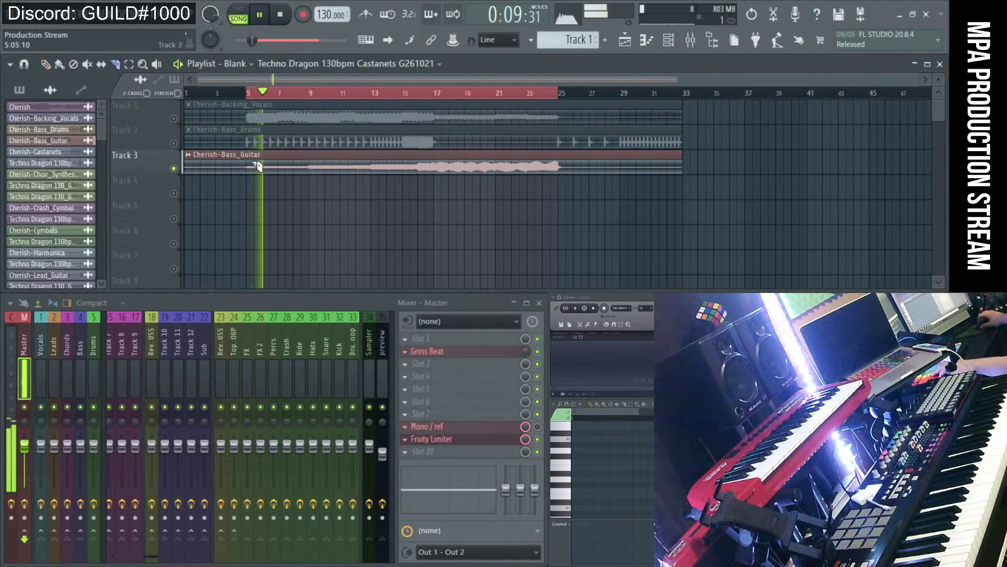
pyautogui.press('c')
pyautogui.moveTo(248, 157); pyautogui.dragTo(256, 216)
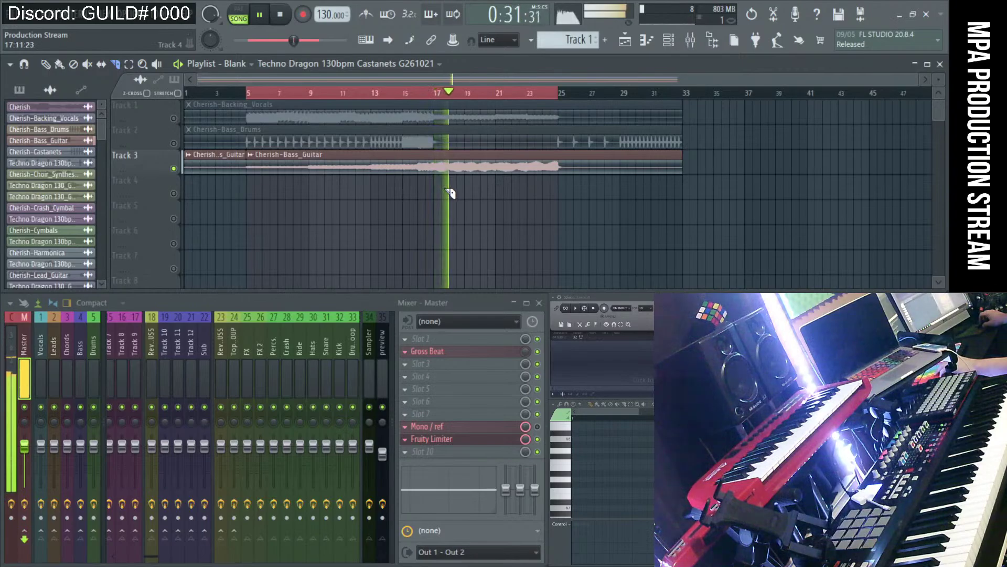
pyautogui.press('space')
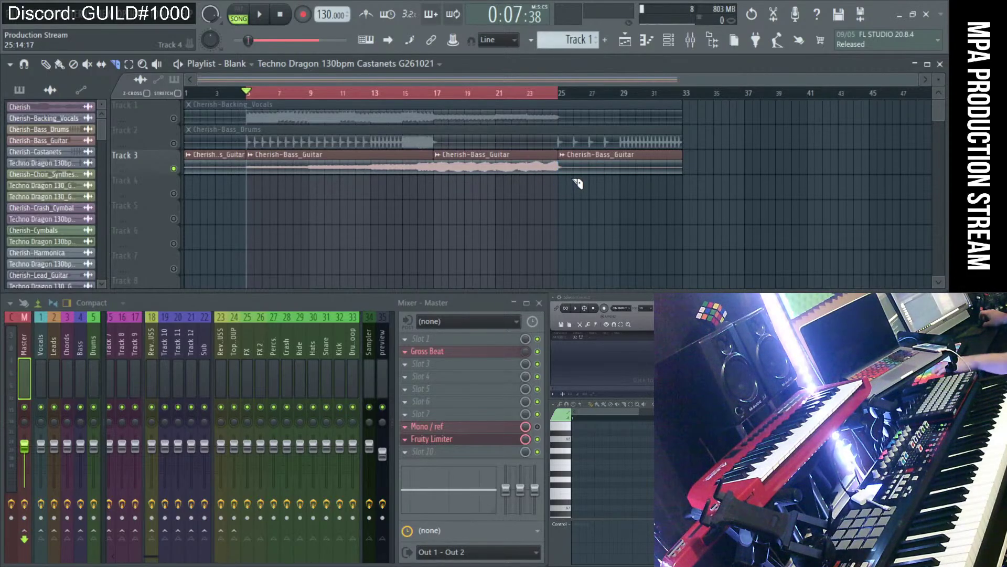
pyautogui.rightClick(584, 166)
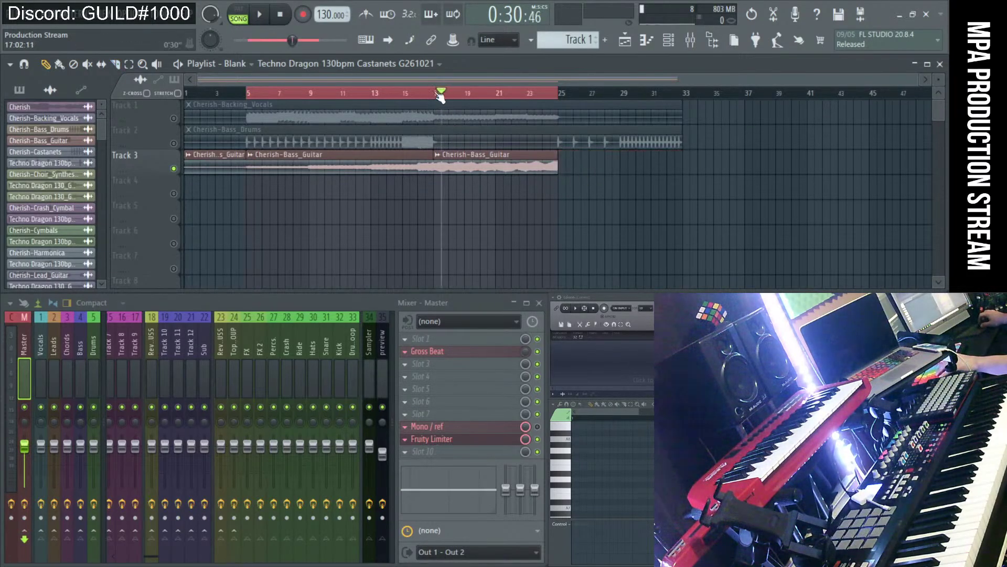
# While auditioning bars 17 to 25 as the loop range, slice the bass guitar at bar 9 and delete its pieces before that bar.
pyautogui.moveTo(440, 97); pyautogui.dragTo(549, 106)
pyautogui.press('space')
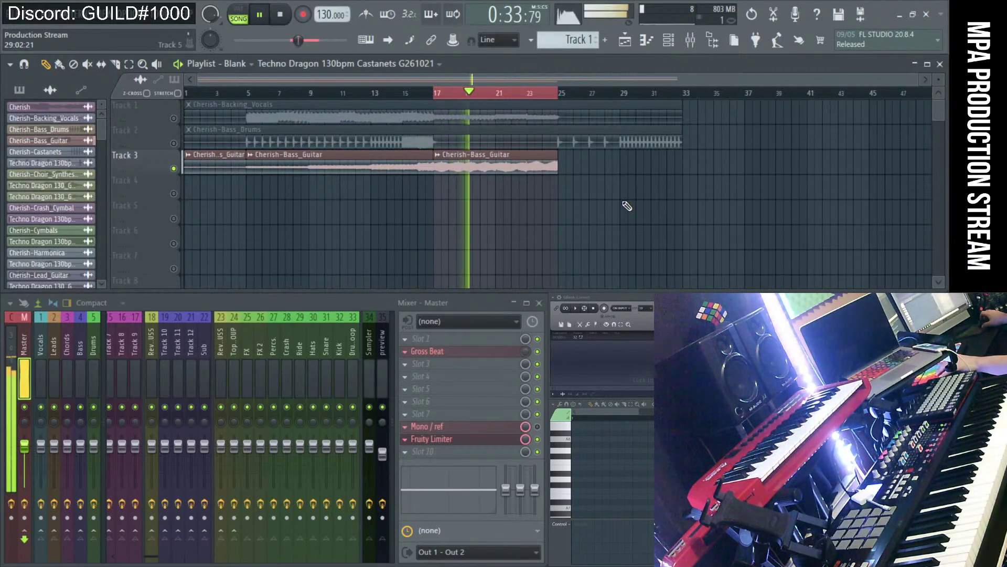
pyautogui.press('c')
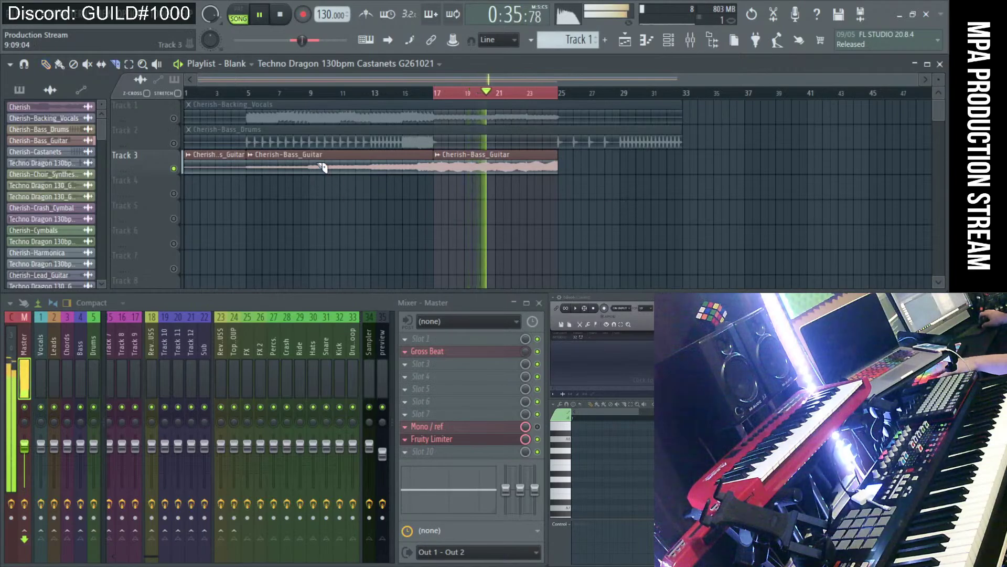
pyautogui.click(311, 160)
pyautogui.rightClick(283, 168)
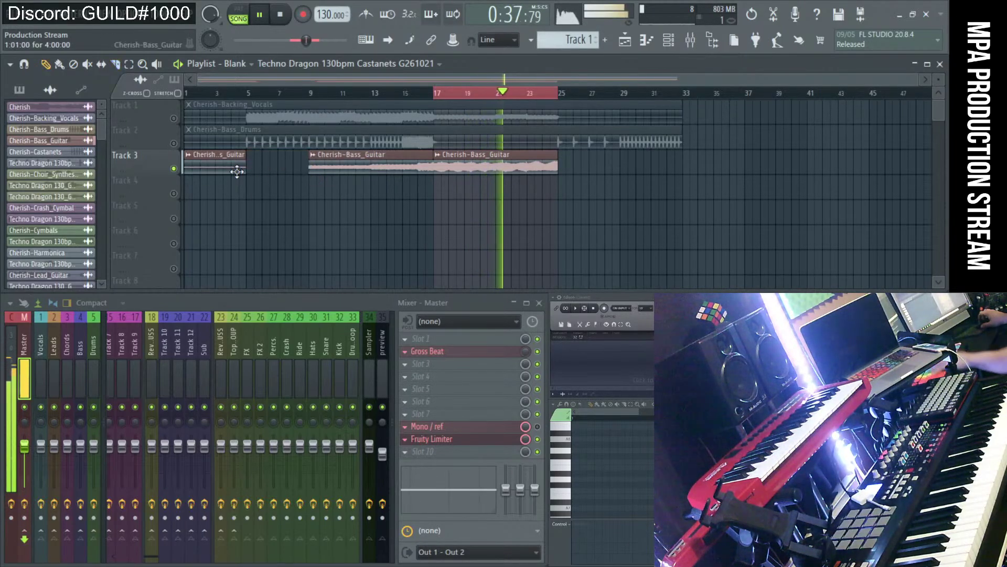
pyautogui.rightClick(215, 166)
pyautogui.press('space')
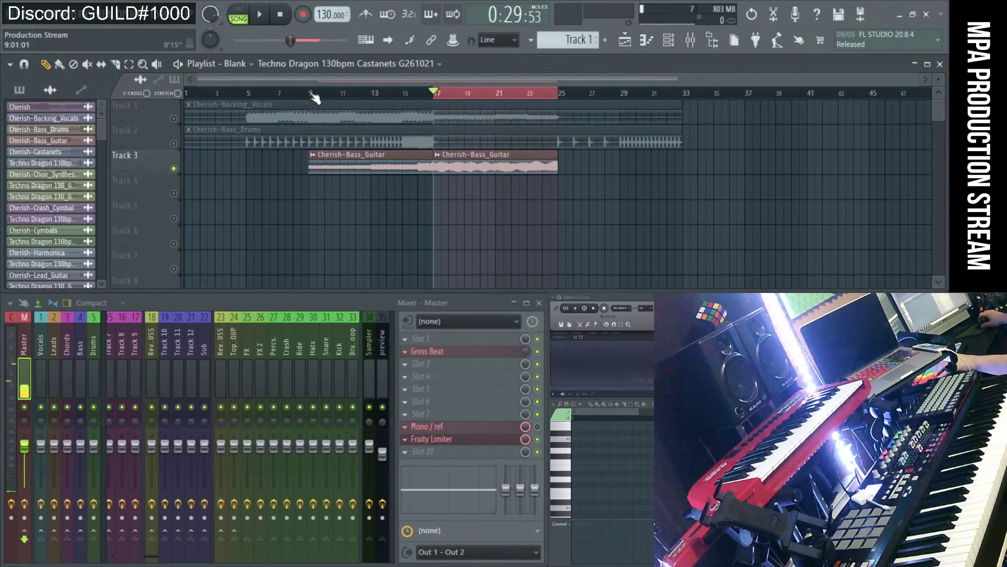
# Make the bass guitar clip from bars 9 to 17 a unique sample, saved in Techno Dragon Pack as Techno Dragon 130_Gm bass synth G261021.wav.
pyautogui.click(311, 93)
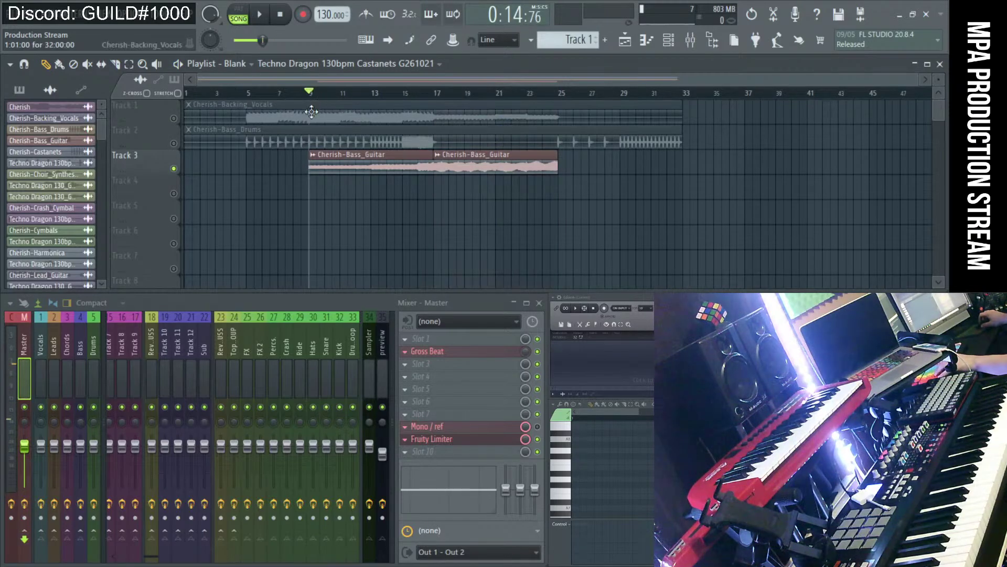
pyautogui.click(312, 154)
pyautogui.click(442, 181)
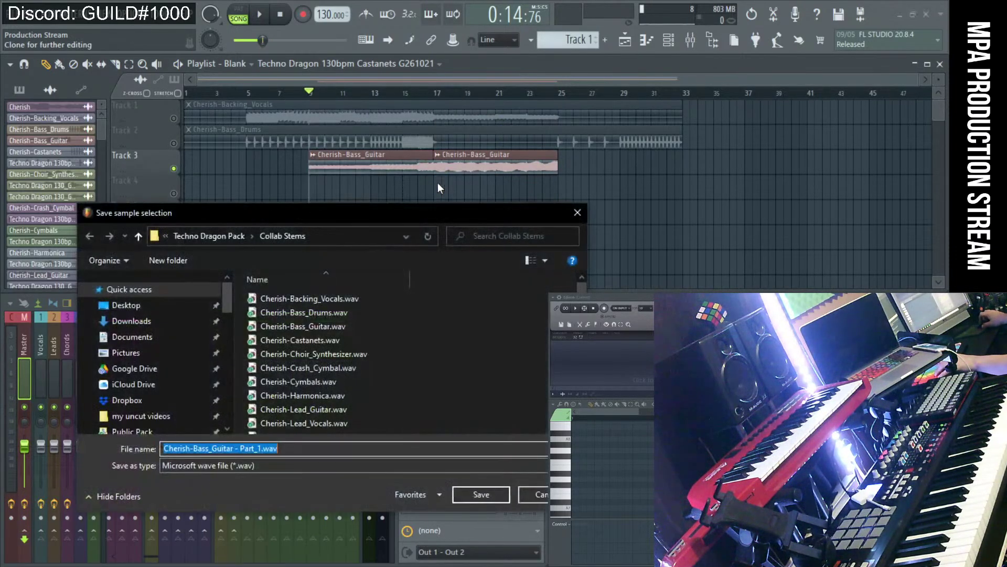
pyautogui.click(160, 431)
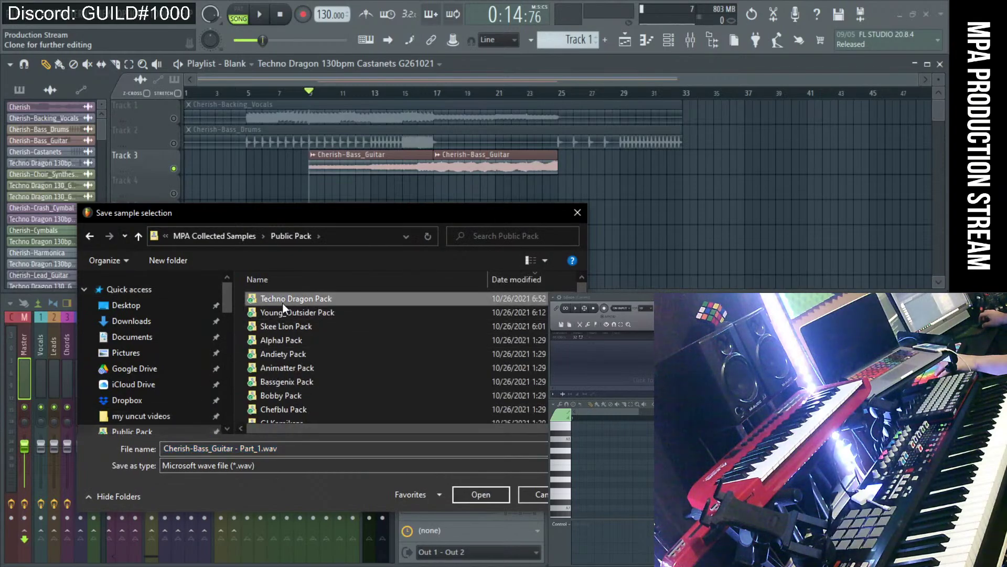
pyautogui.doubleClick(282, 303)
pyautogui.click(287, 301)
pyautogui.click(291, 314)
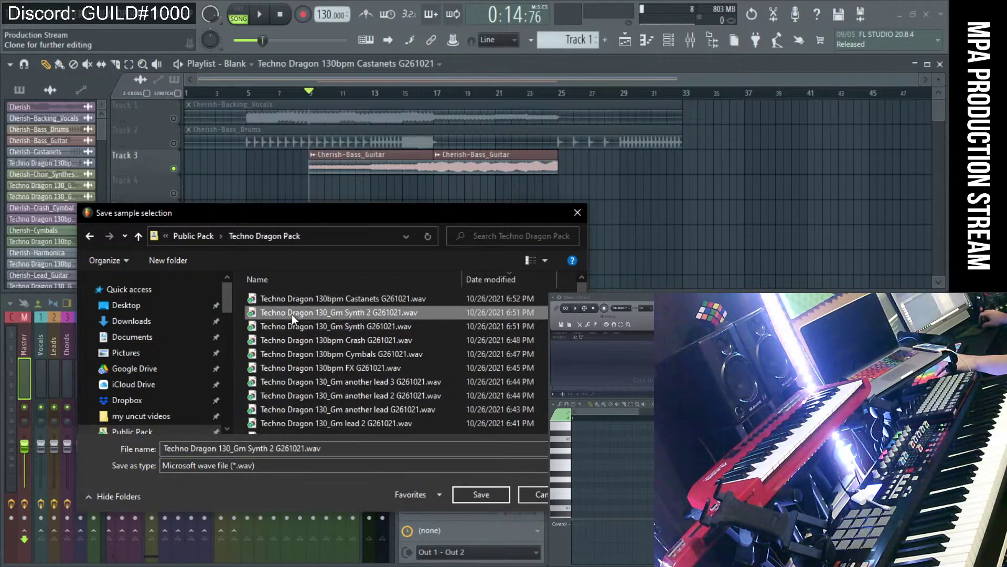
pyautogui.click(249, 448)
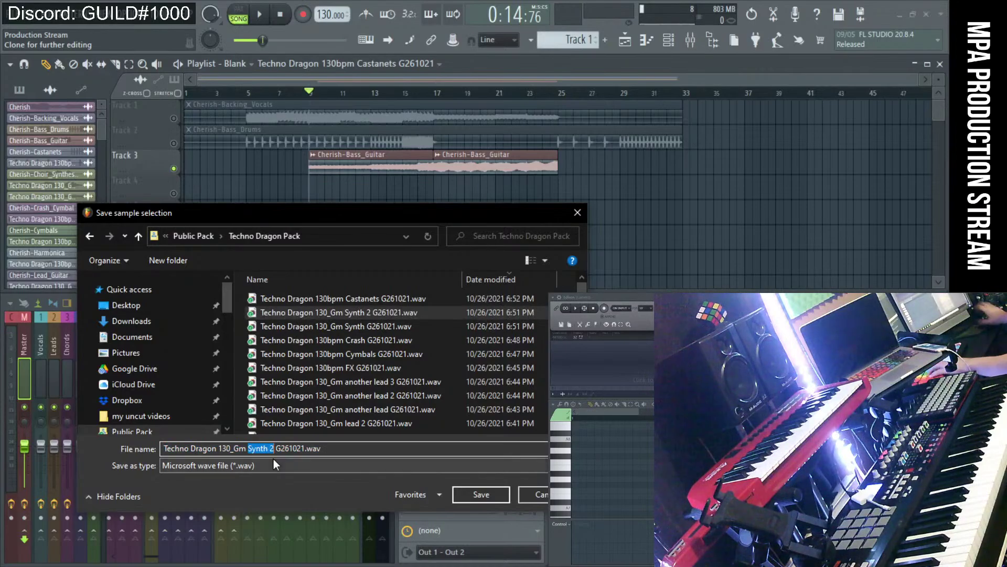
pyautogui.write('bass s')
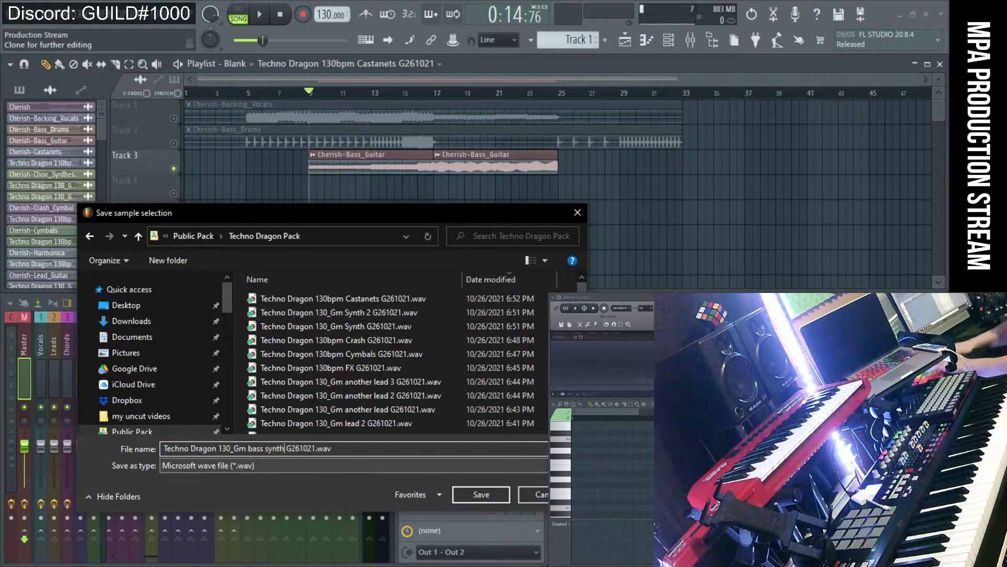
pyautogui.press('Return')
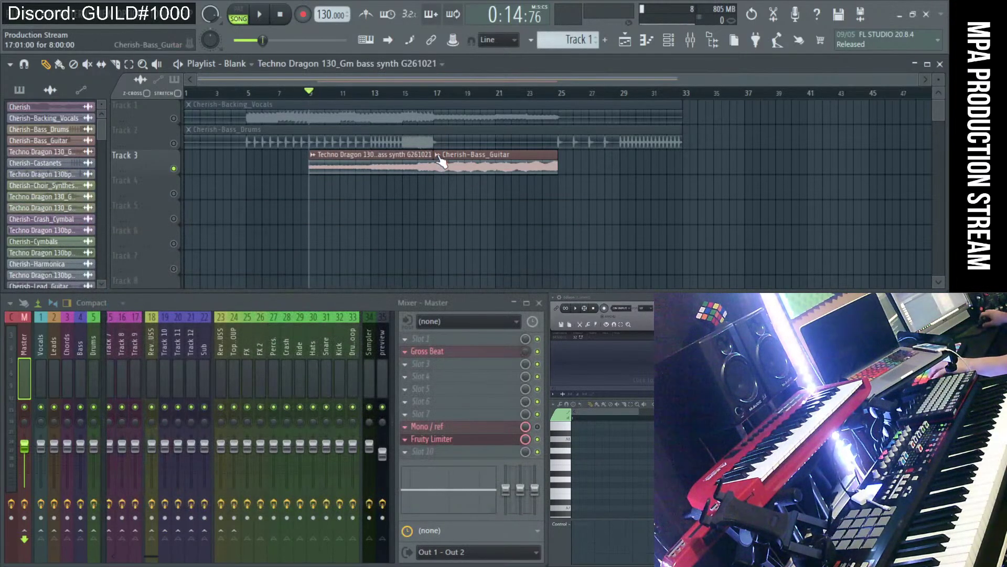
# Make the bass guitar clip from bars 17 to 25 a unique sample, saved in Techno Dragon Pack as Techno Dragon 130_Gm bass synth 2 G261021.wav.
pyautogui.click(440, 158)
pyautogui.click(549, 173)
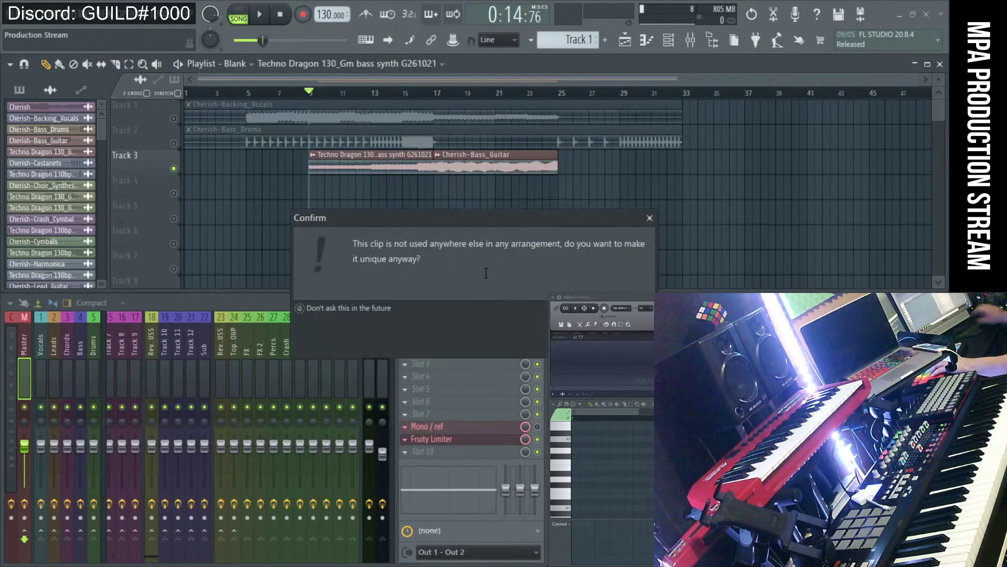
pyautogui.press('Return')
pyautogui.click(128, 431)
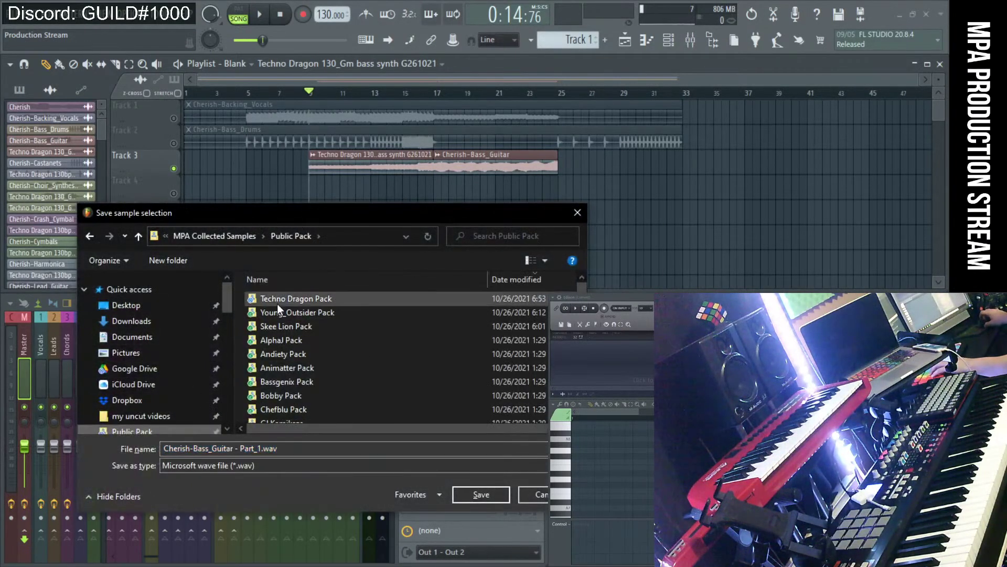
pyautogui.doubleClick(277, 298)
pyautogui.click(294, 300)
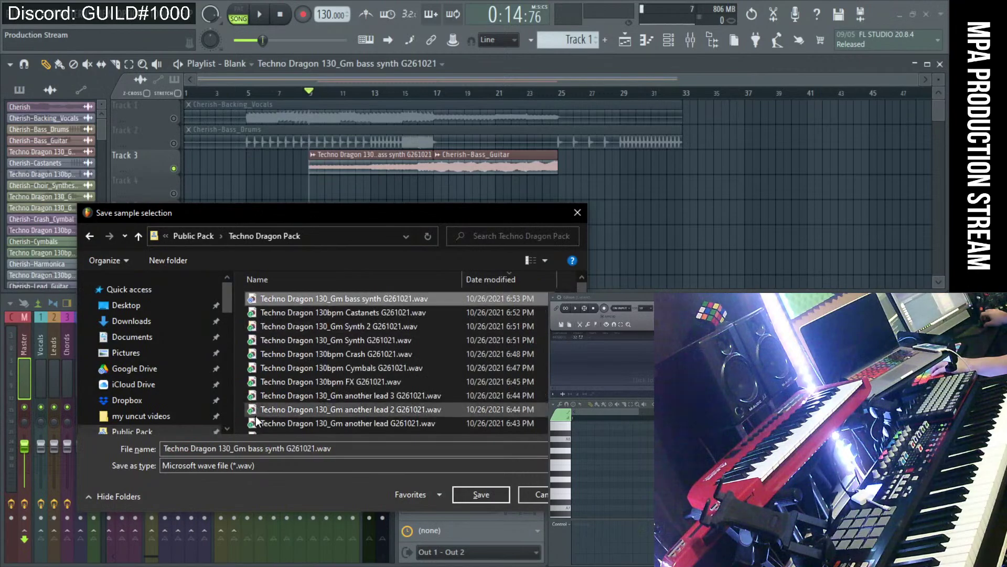
pyautogui.doubleClick(280, 449)
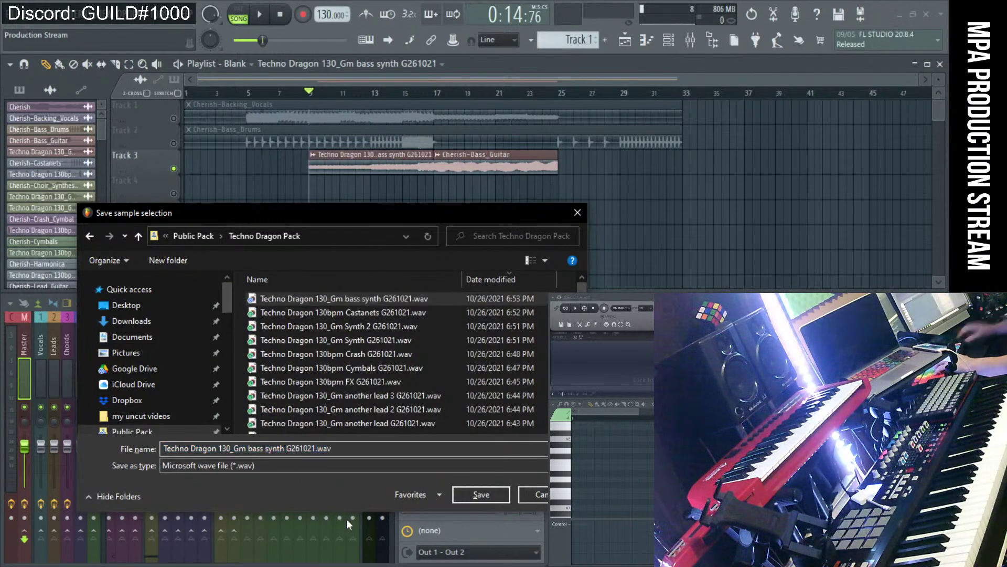
pyautogui.write('2')
pyautogui.press('Return')
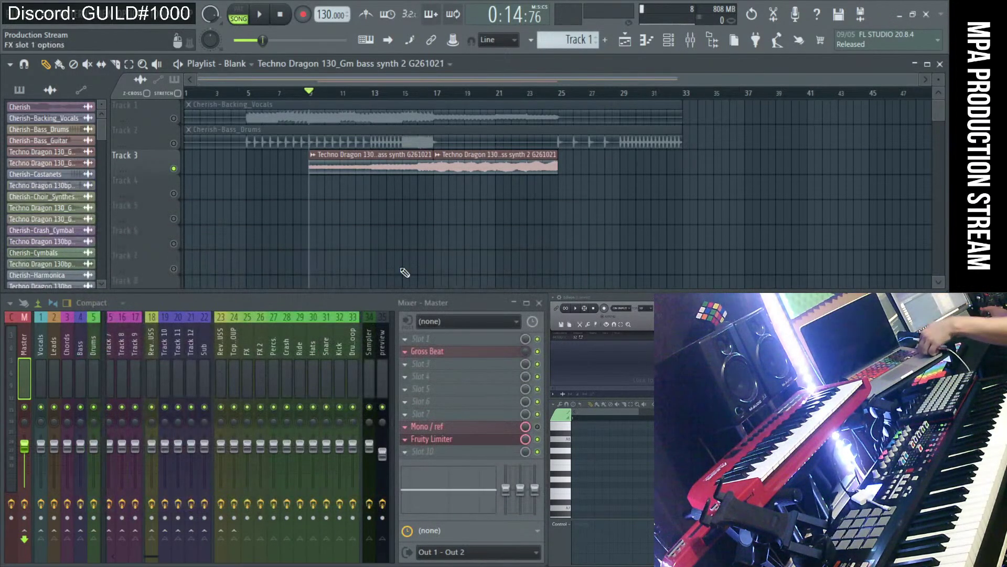
# Delete both bass synth clips from Track 3 and solo Track 2.
pyautogui.rightClick(445, 165)
pyautogui.rightClick(429, 165)
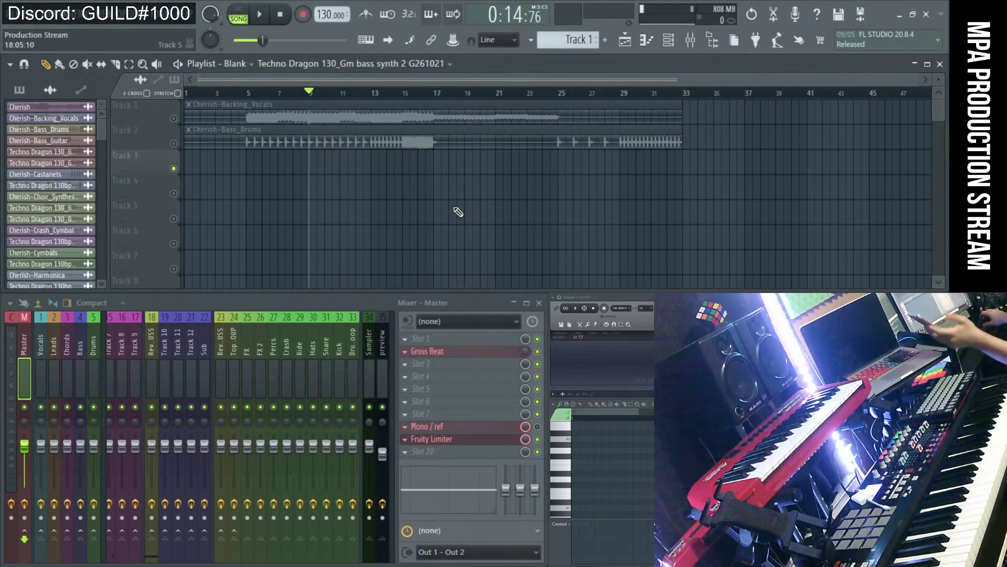
pyautogui.scroll(2, 287, 156)
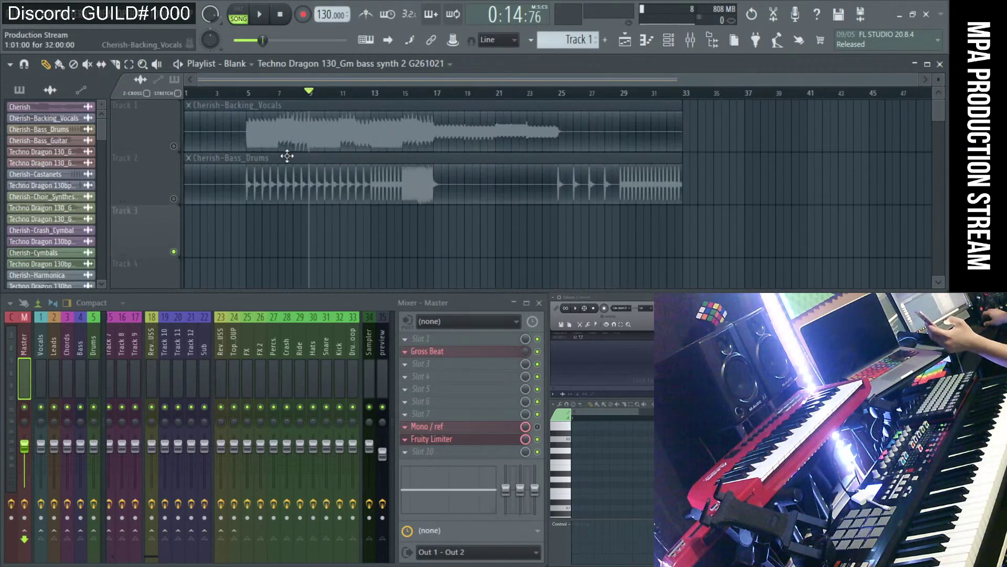
pyautogui.click(175, 201)
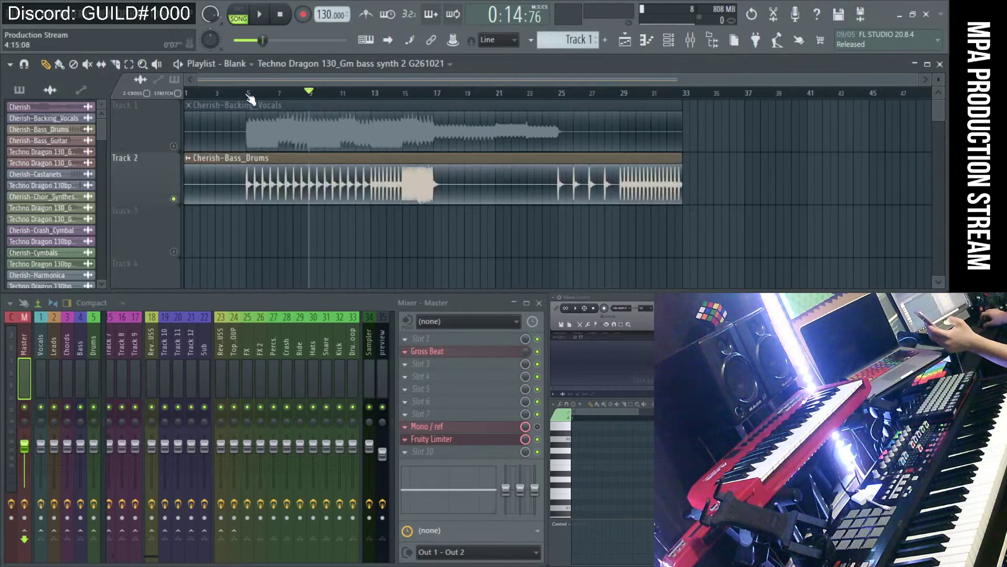
# Set the loop range to bars 5 to 13 and audition the bass drums there.
pyautogui.moveTo(249, 98); pyautogui.dragTo(369, 128)
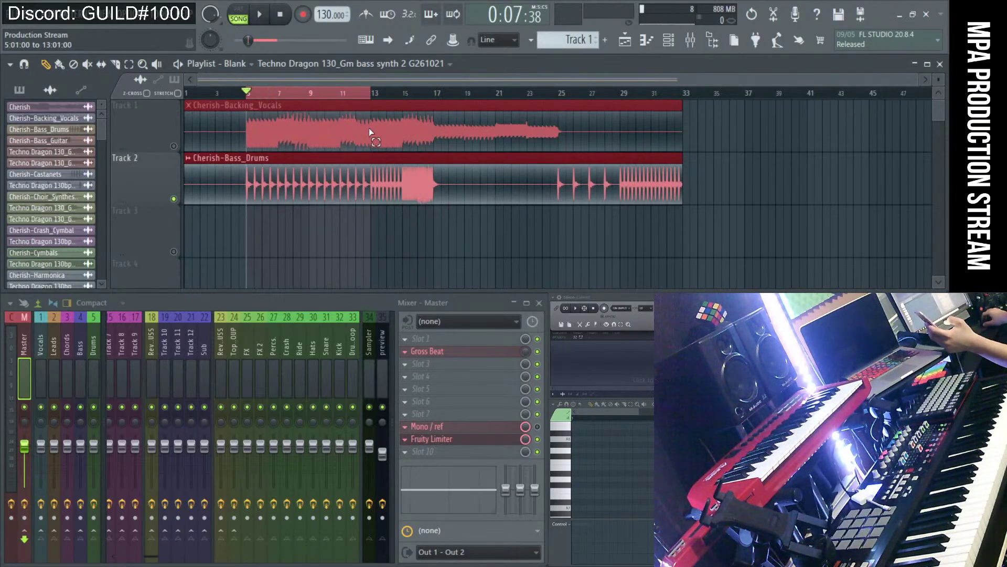
pyautogui.click(262, 18)
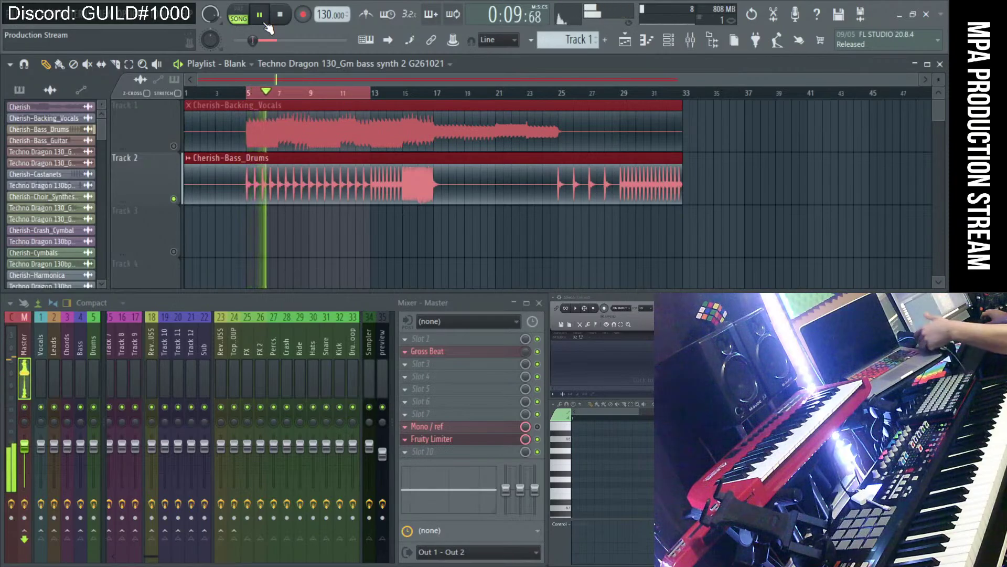
pyautogui.press('space')
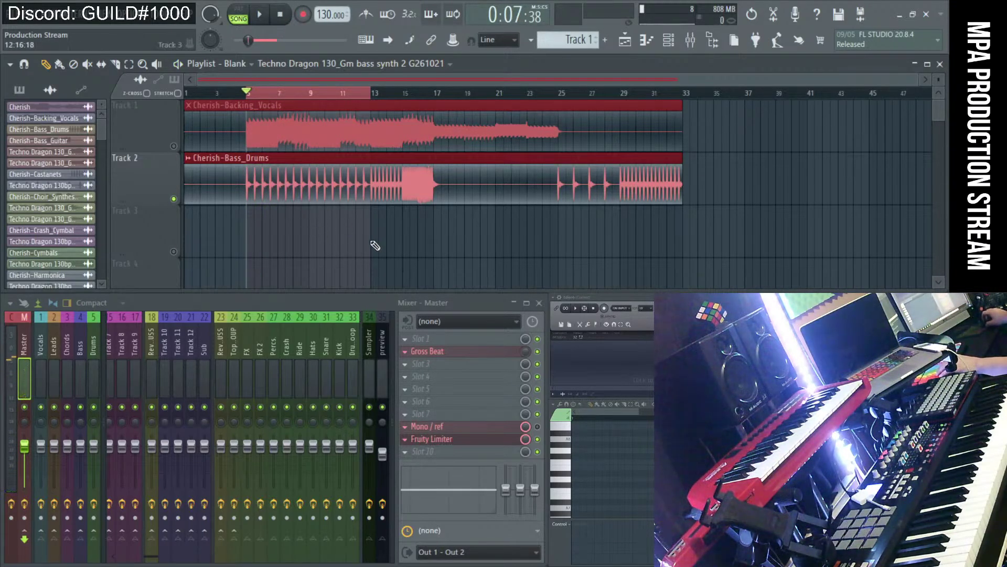
# Slice the bass drums at bars 5, 13, 17 and 25, and delete the pieces between bars 17 and 25.
pyautogui.click(248, 189)
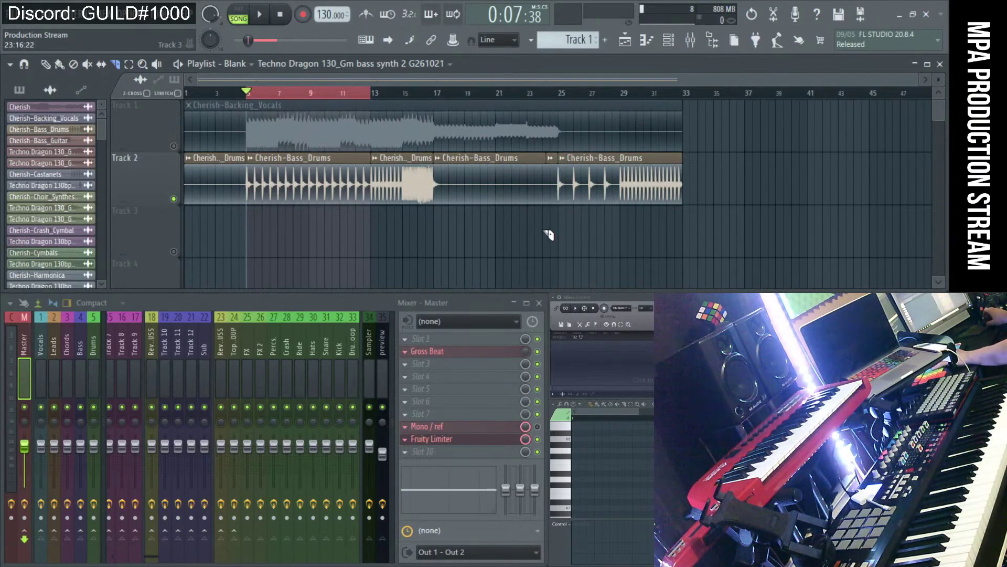
pyautogui.rightClick(508, 198)
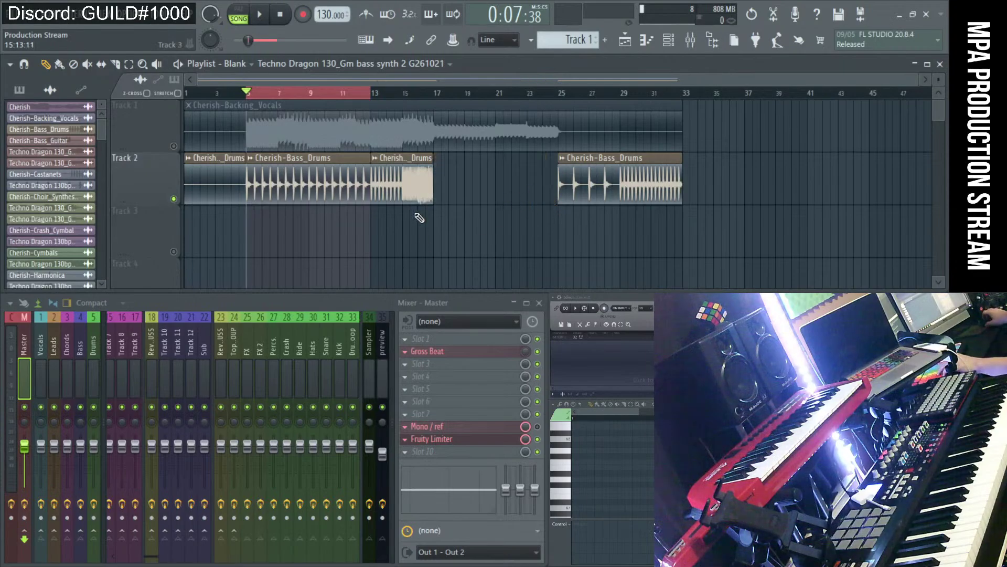
pyautogui.press('space')
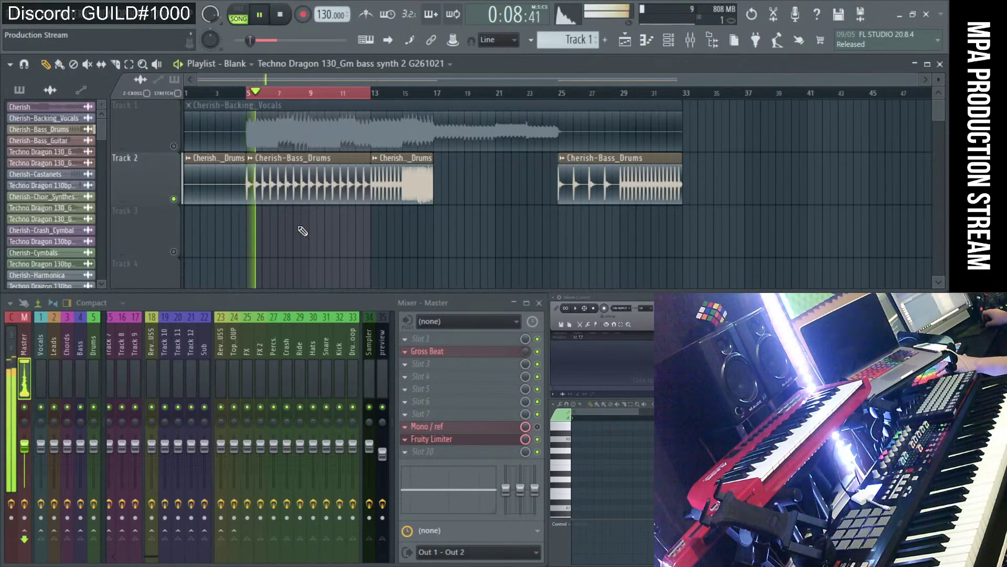
pyautogui.press('space')
# Make the bass drums clip from bars 5 to 13 a unique sample, saved in Techno Dragon Pack as Techno Dragon 130bpm Kick drum G261021.wav.
pyautogui.click(251, 164)
pyautogui.click(385, 185)
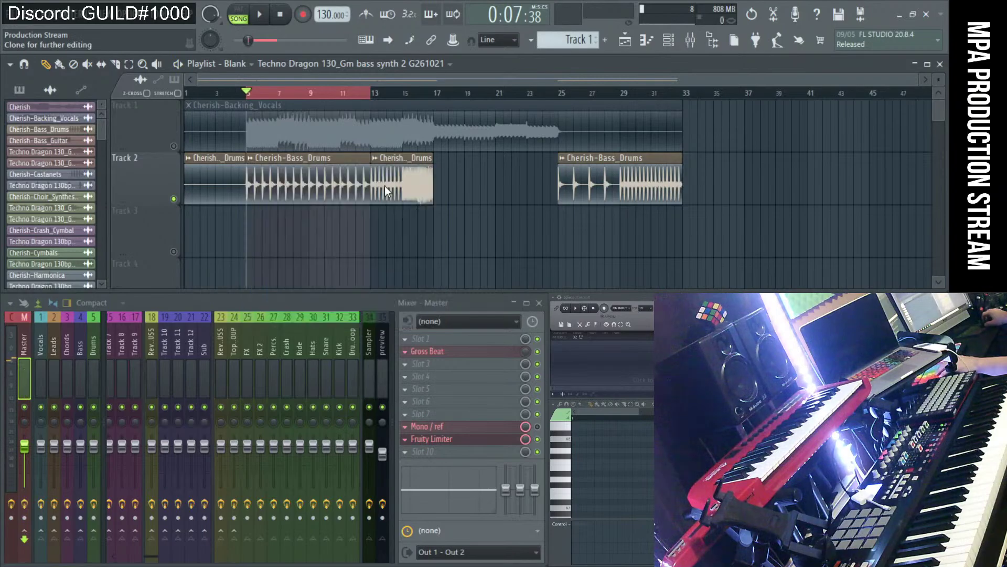
pyautogui.click(131, 430)
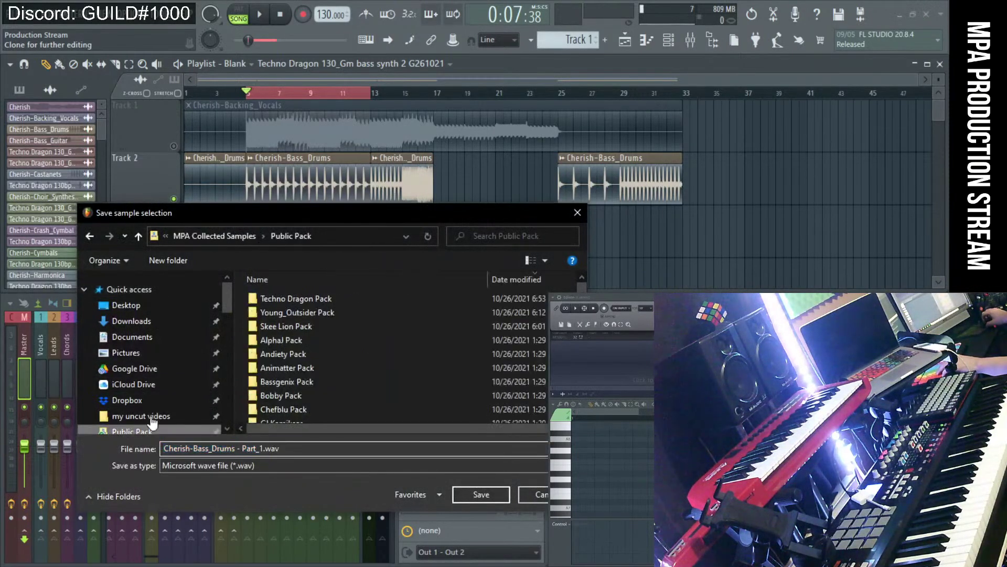
pyautogui.doubleClick(320, 297)
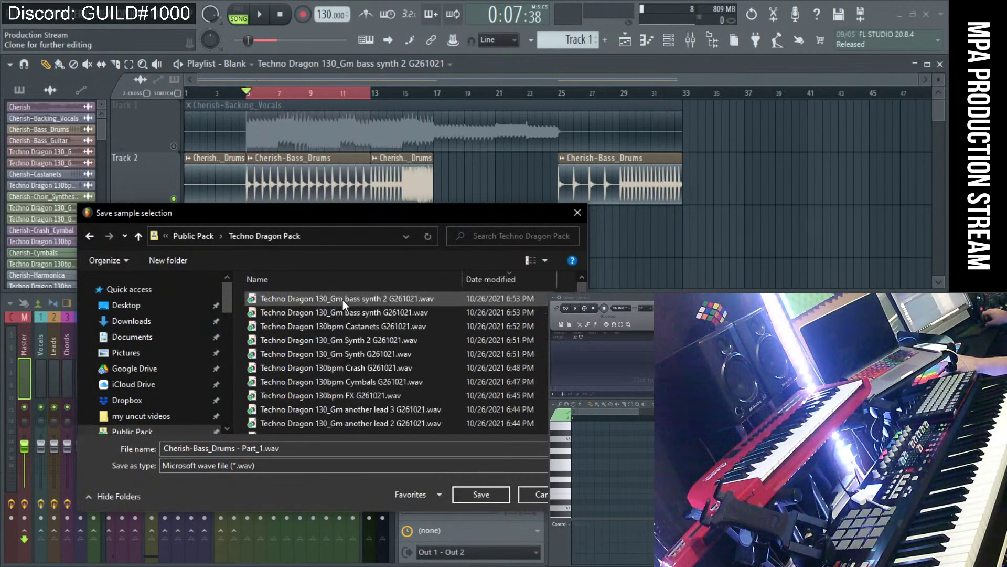
pyautogui.click(343, 368)
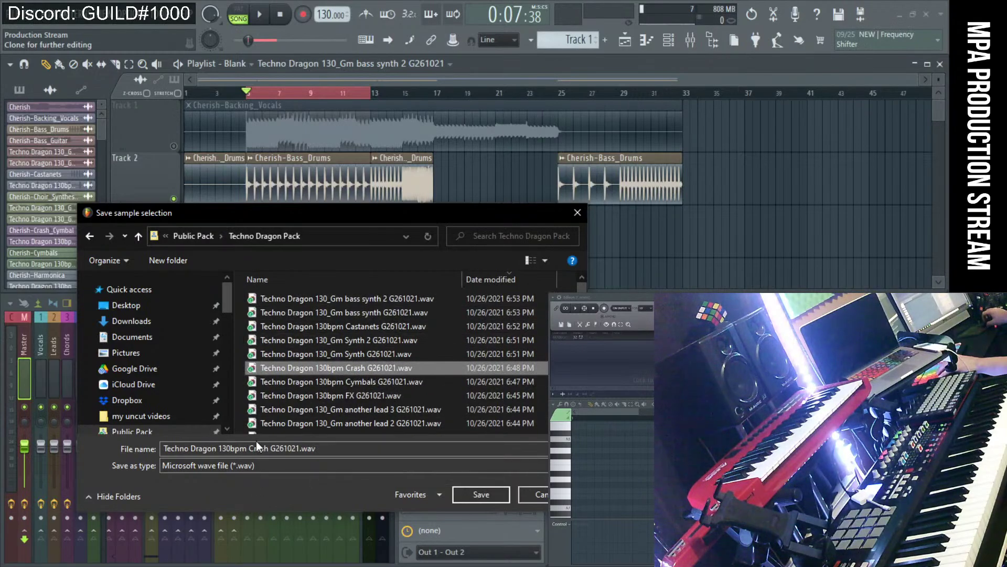
pyautogui.moveTo(251, 446); pyautogui.dragTo(260, 455)
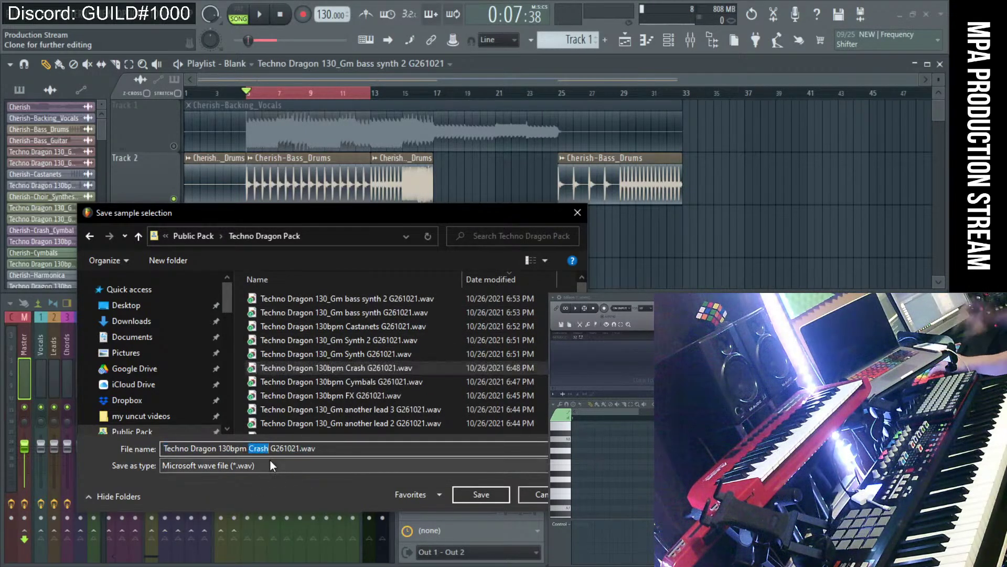
pyautogui.write('Kick')
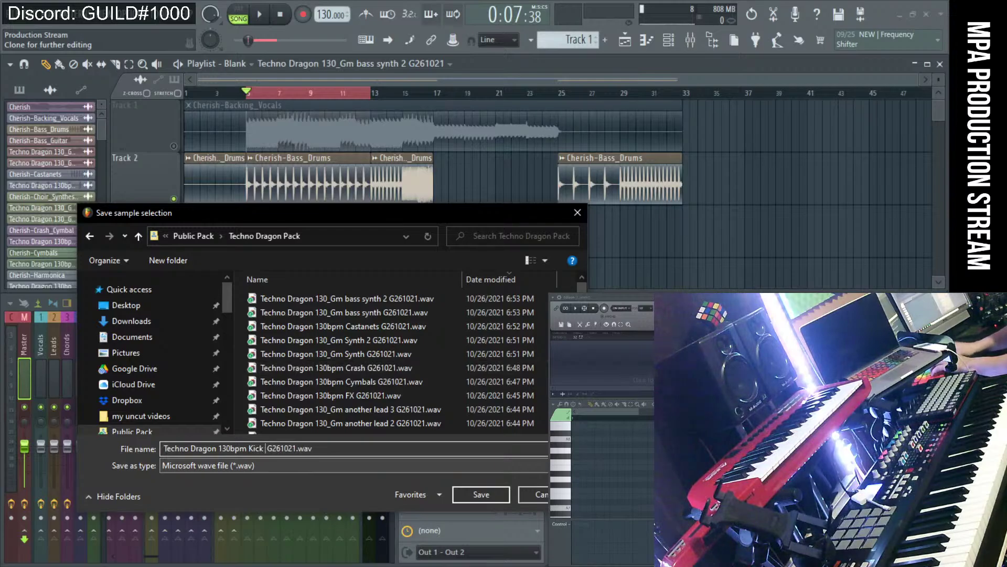
pyautogui.write(' drum')
pyautogui.press('Return')
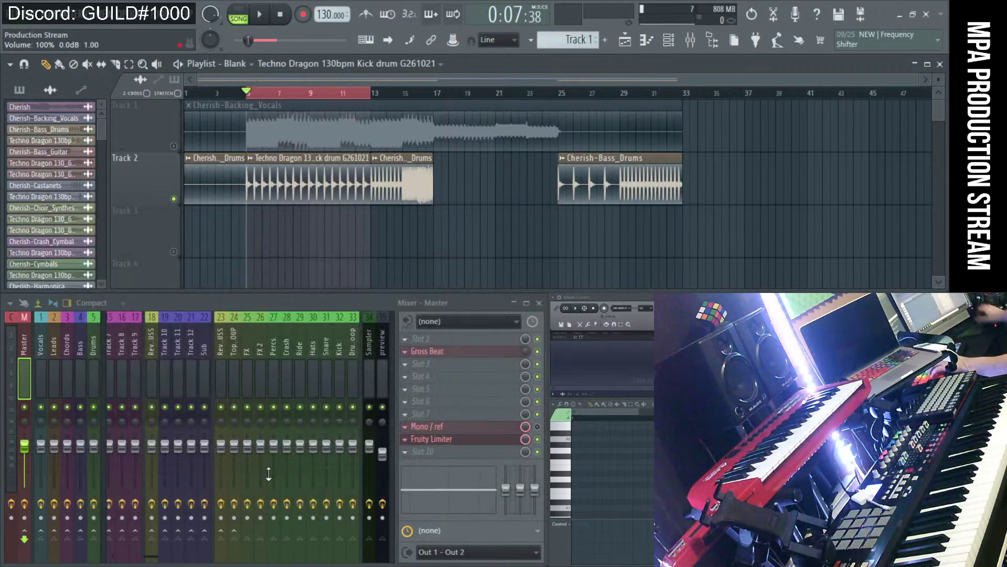
# Set the loop range to bars 13 to 17 and audition the bass drums there.
pyautogui.moveTo(374, 96); pyautogui.dragTo(434, 108)
pyautogui.press('space')
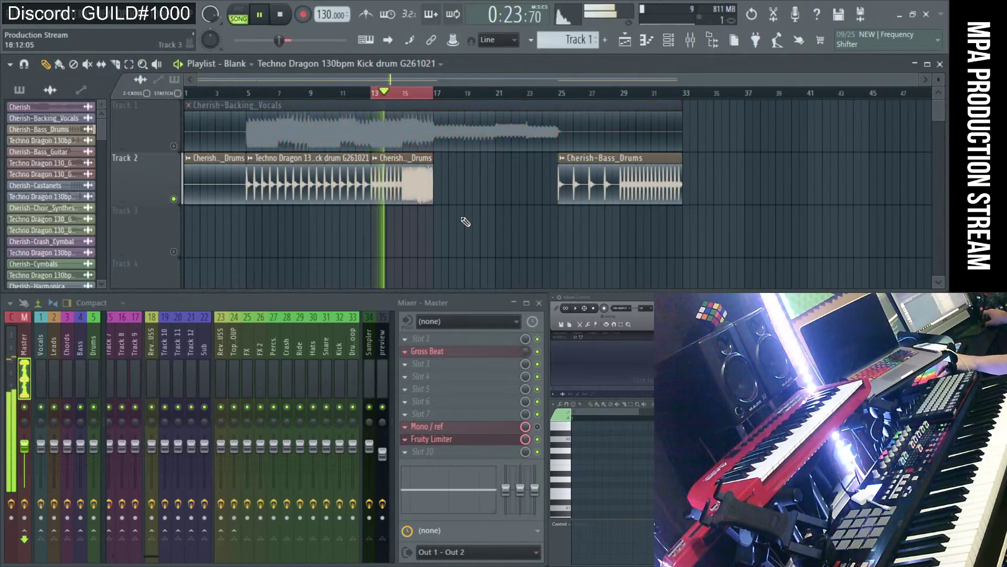
pyautogui.press('space')
# Make the bass drums clip from bars 13 to 17 a unique sample, saved in Techno Dragon Pack as Techno Dragon 130bpm Kick drum 2 G261021.wav.
pyautogui.click(374, 157)
pyautogui.click(484, 185)
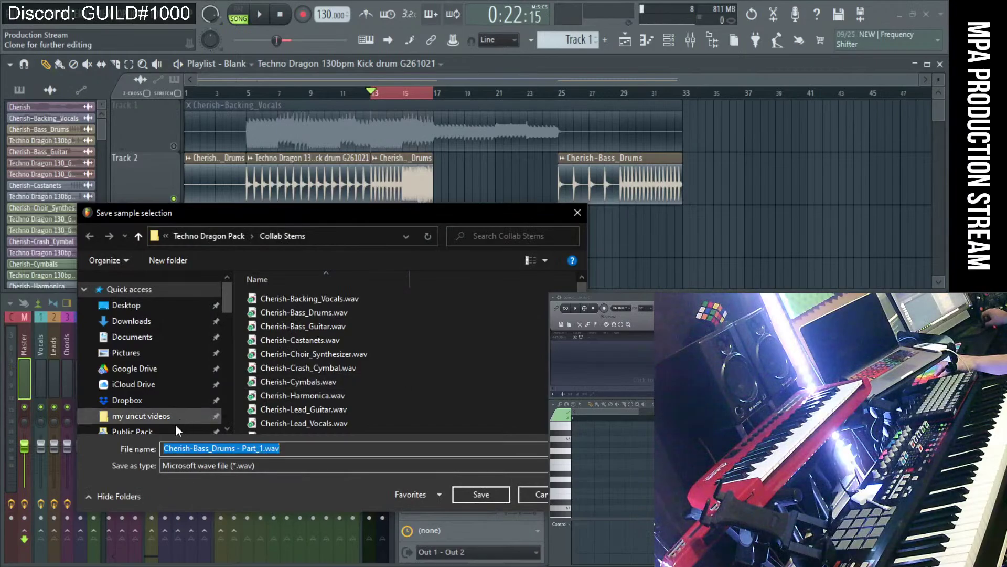
pyautogui.click(175, 430)
pyautogui.doubleClick(297, 300)
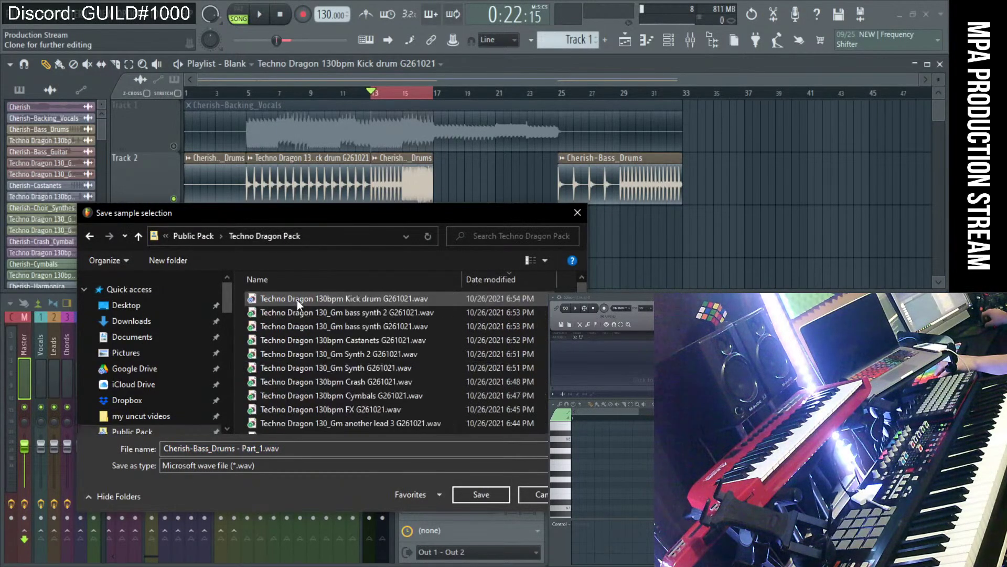
pyautogui.click(379, 302)
pyautogui.click(286, 449)
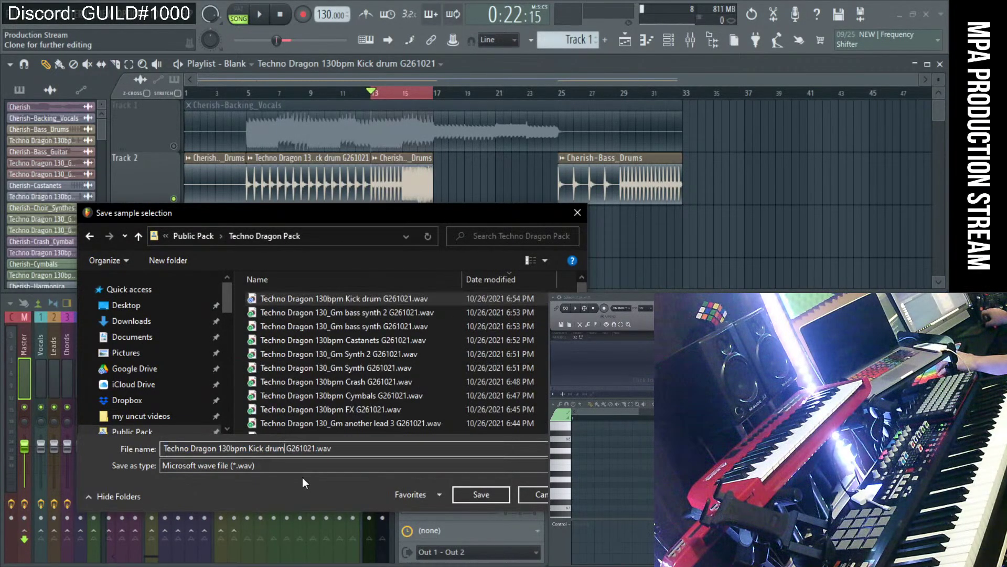
pyautogui.write('2')
pyautogui.press('Return')
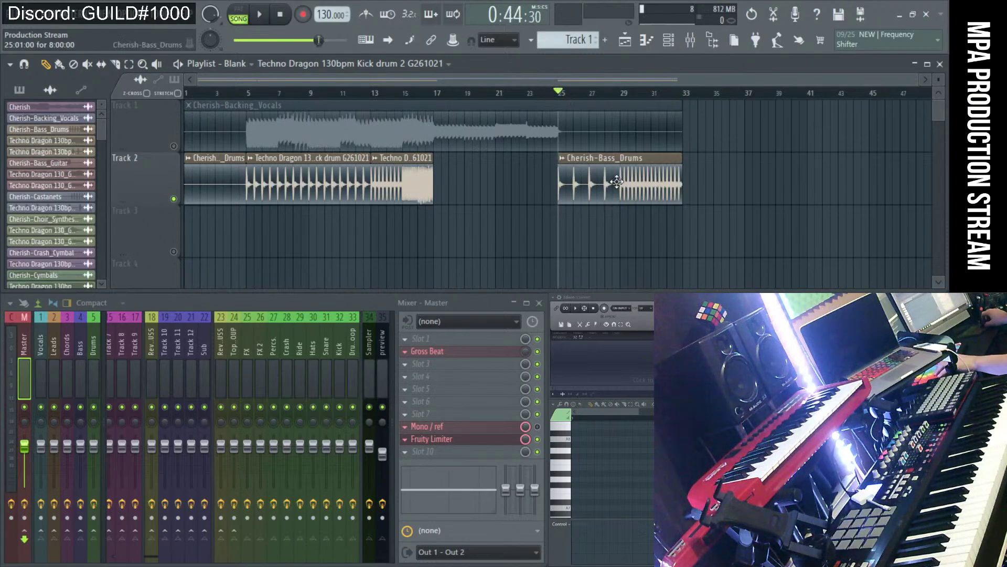
# Slice the bass drums at bar 29 and save bars 25 to 29 as unique sample Techno Dragon 130bpm Kick drum 3 G261021.wav in Techno Dragon Pack.
pyautogui.scroll(4, 627, 204)
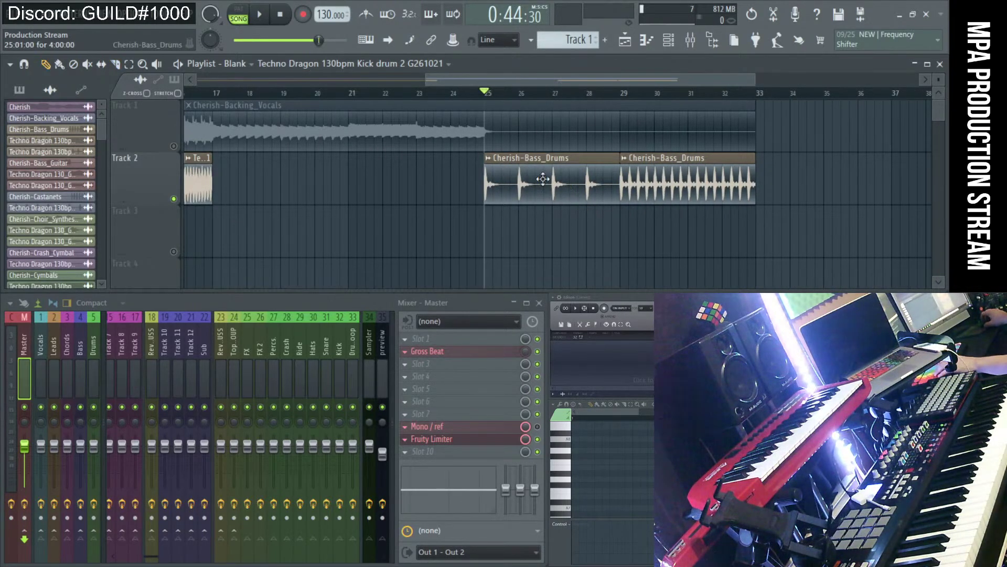
pyautogui.click(491, 159)
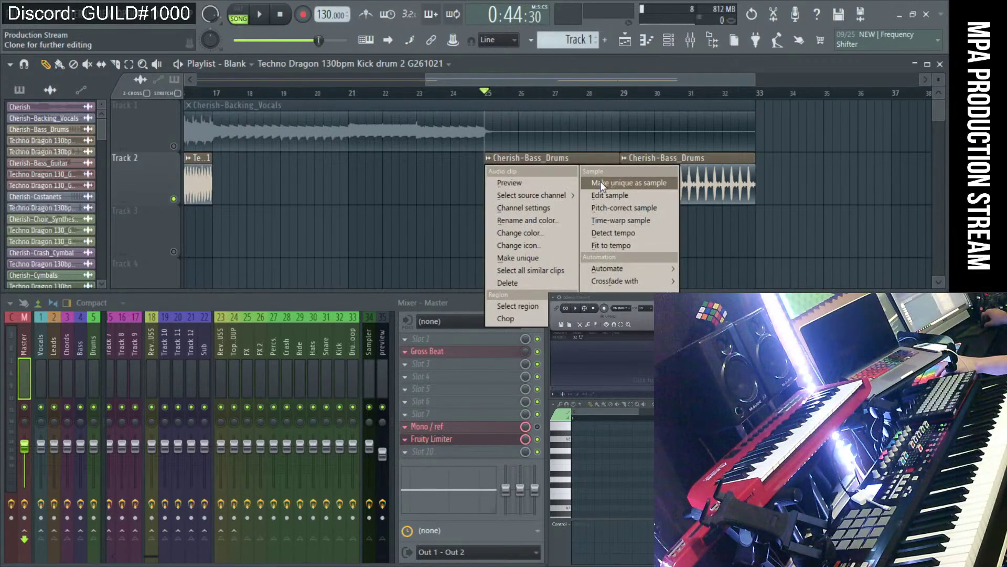
pyautogui.click(600, 181)
pyautogui.click(175, 430)
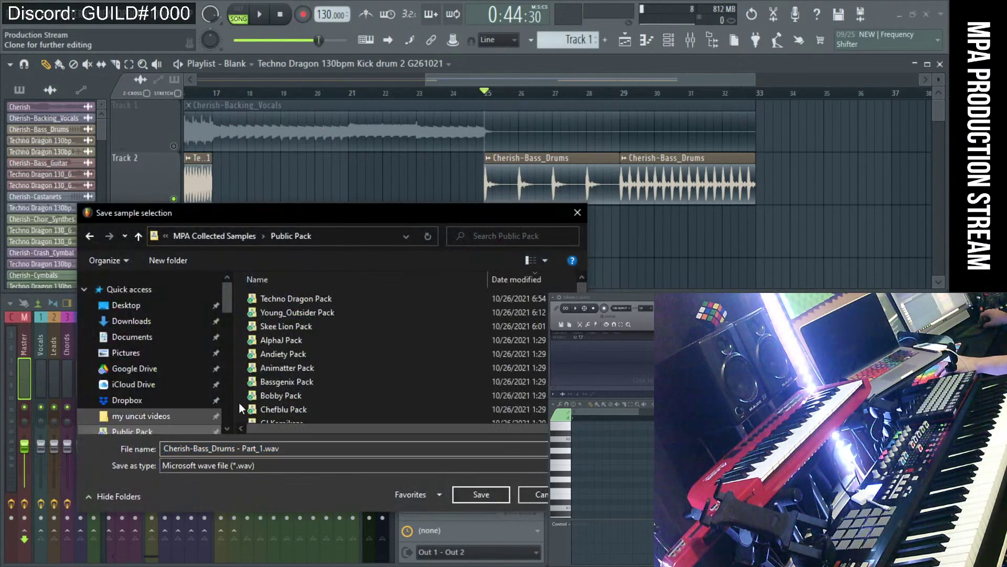
pyautogui.click(301, 297)
pyautogui.doubleClick(300, 298)
pyautogui.click(374, 298)
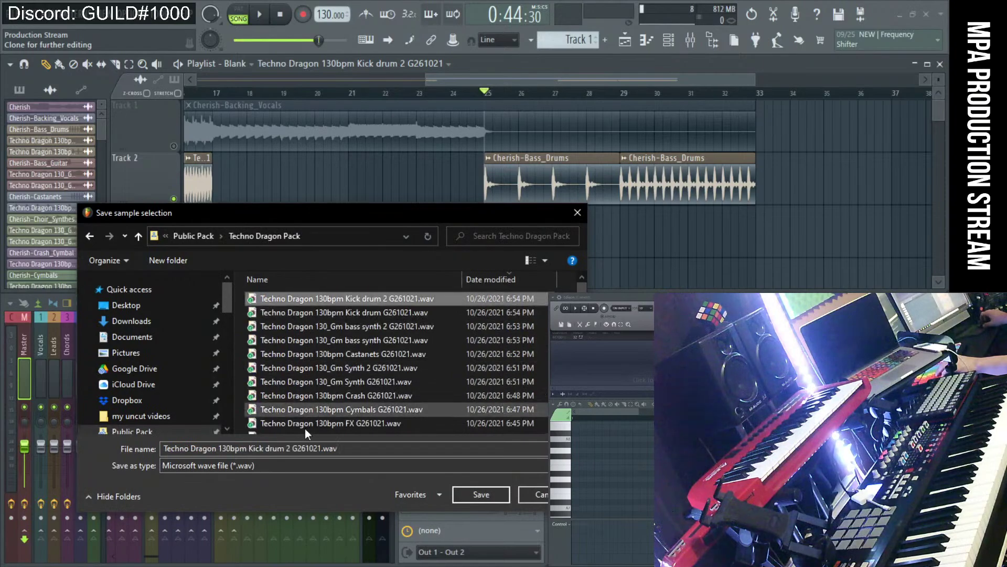
pyautogui.click(290, 448)
pyautogui.press('BackSpace')
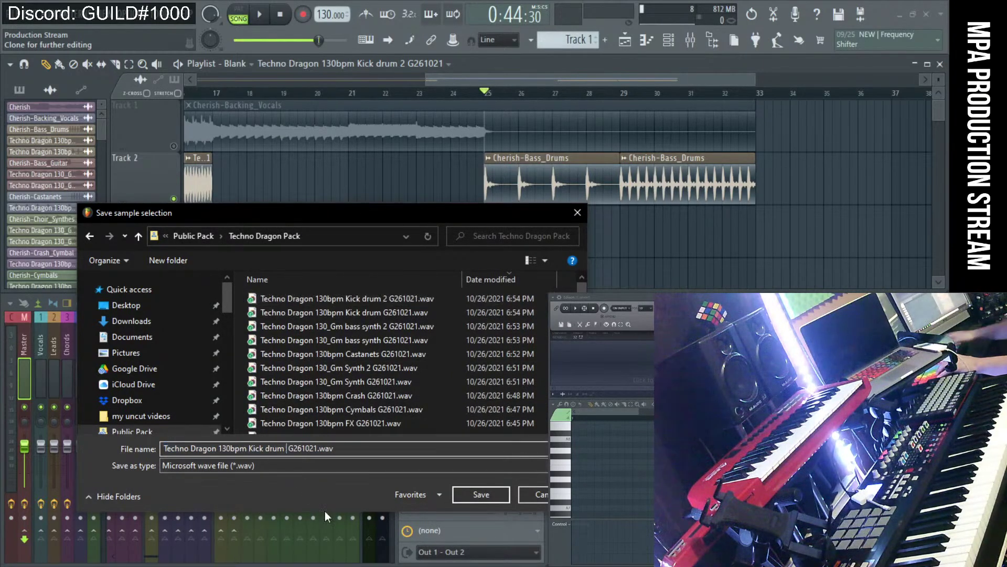
pyautogui.write('3')
pyautogui.press('Return')
# Delete the bars 25 to 29 clip and save bars 29 to 33 as unique sample Techno Dragon 130bpm Kick drum 4 G261021.wav in Techno Dragon Pack.
pyautogui.press('Delete')
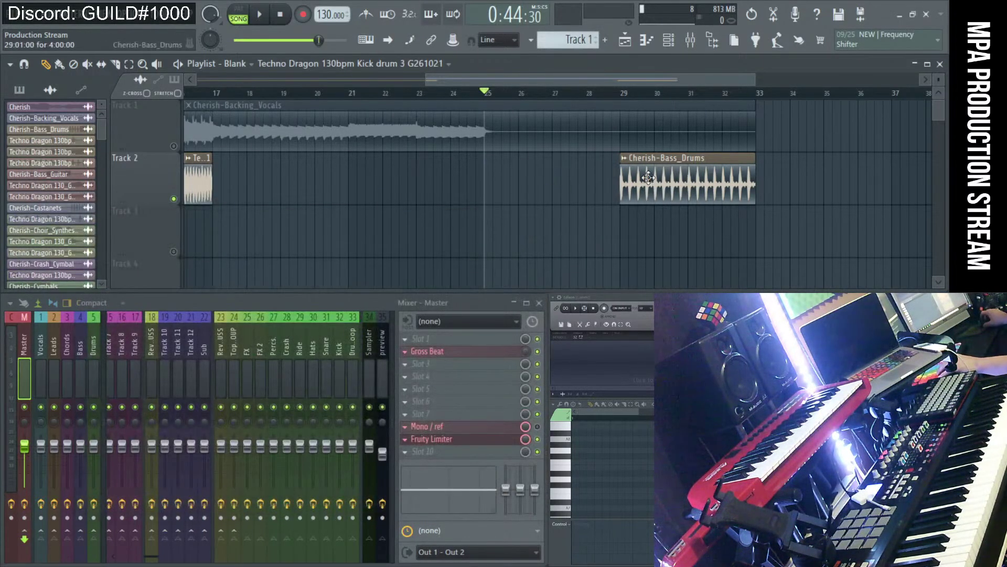
pyautogui.click(625, 160)
pyautogui.click(745, 178)
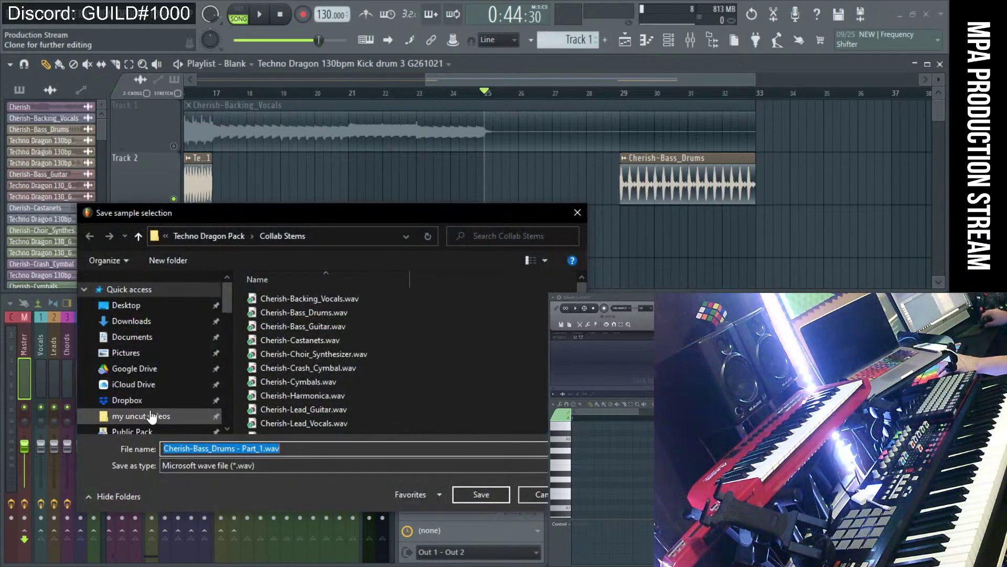
pyautogui.click(151, 417)
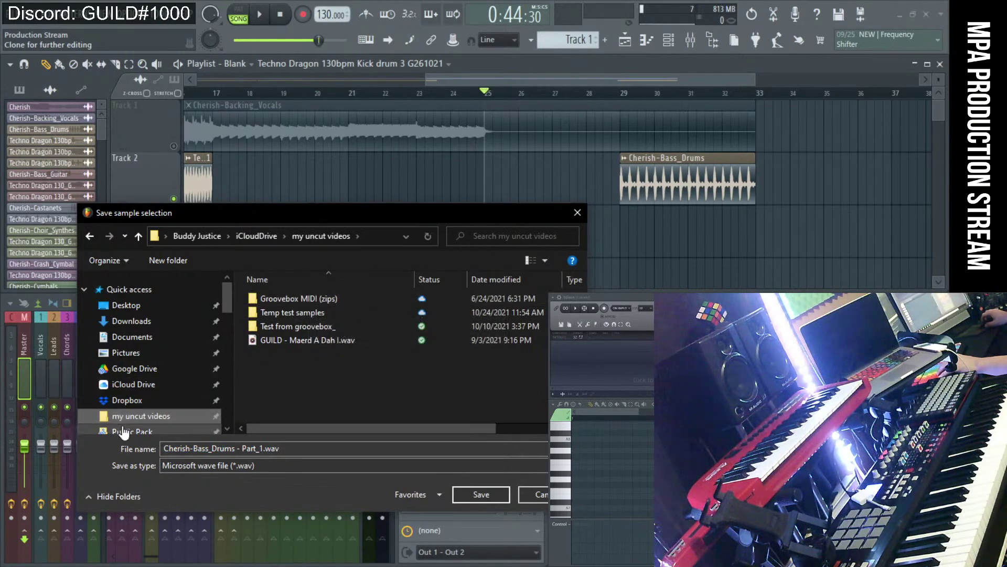
pyautogui.click(132, 431)
pyautogui.doubleClick(286, 298)
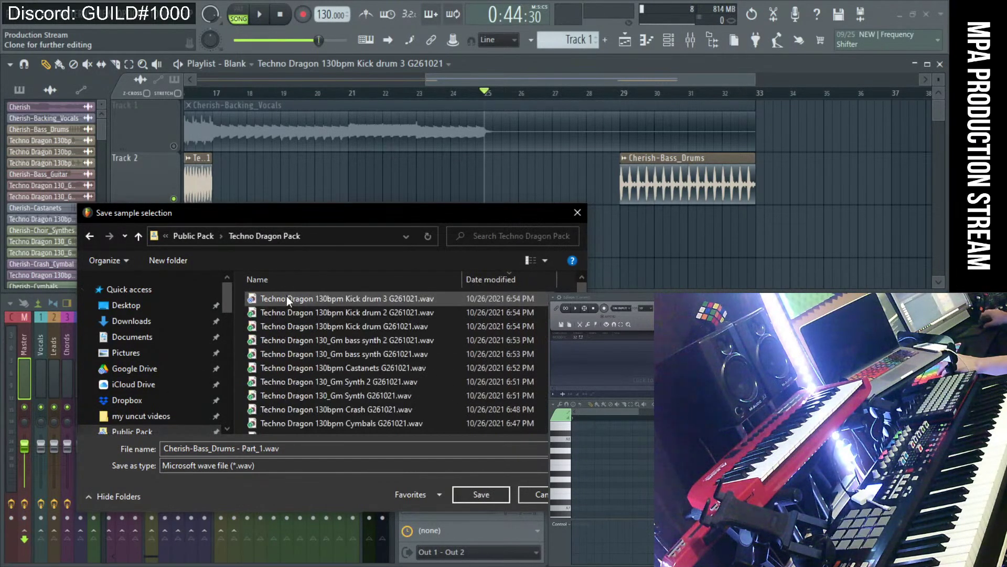
pyautogui.click(286, 298)
pyautogui.doubleClick(290, 449)
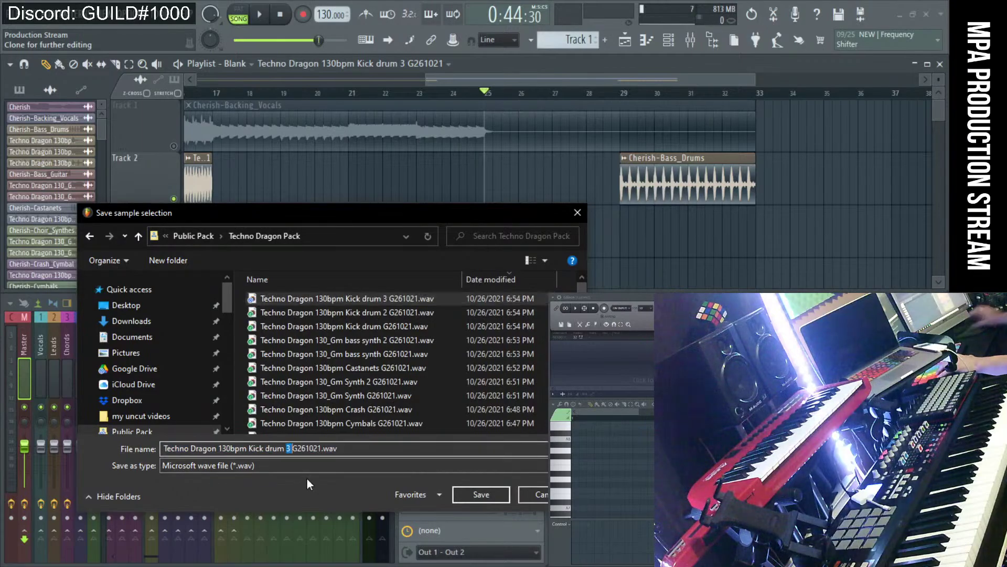
pyautogui.write('4')
pyautogui.press('Return')
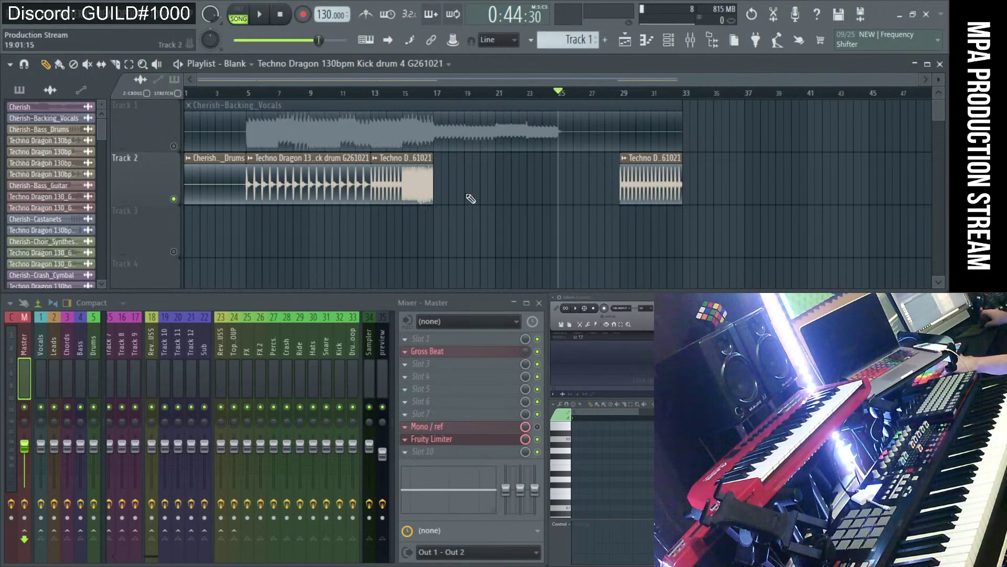
# Delete all remaining bass drums clips from Track 2 and solo the backing vocals on Track 1.
pyautogui.rightClick(414, 194)
pyautogui.rightClick(314, 193)
pyautogui.rightClick(216, 193)
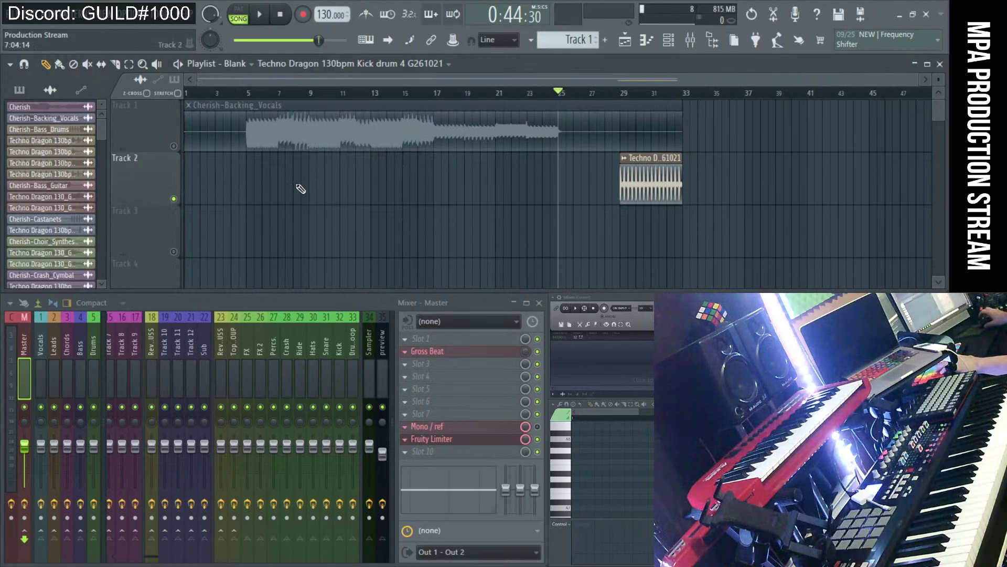
pyautogui.rightClick(645, 199)
pyautogui.rightClick(174, 147)
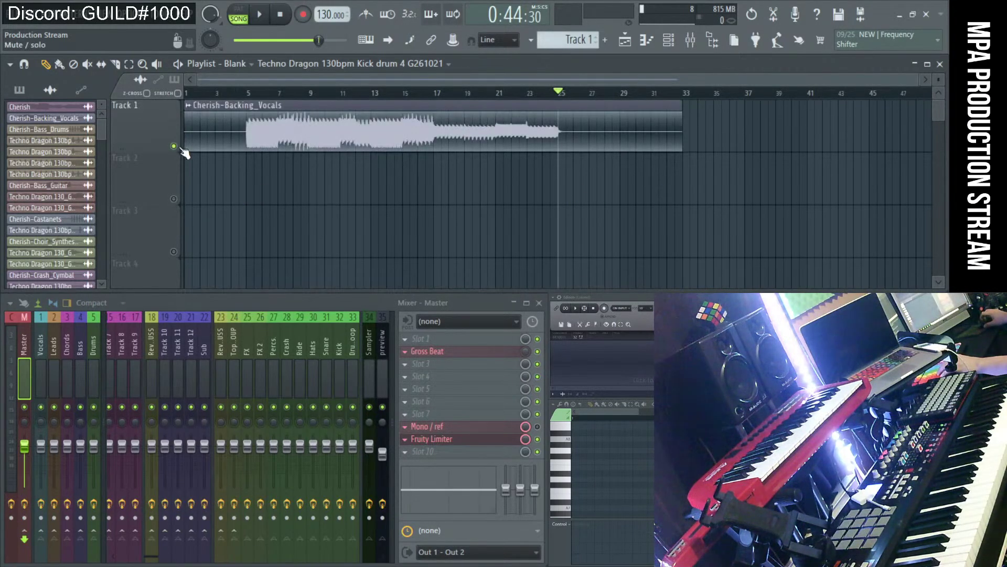
# Set the loop range from bar 5 to about bar 27 and audition the backing vocals.
pyautogui.moveTo(250, 93); pyautogui.dragTo(439, 110)
pyautogui.moveTo(361, 135); pyautogui.dragTo(622, 143)
pyautogui.press('space')
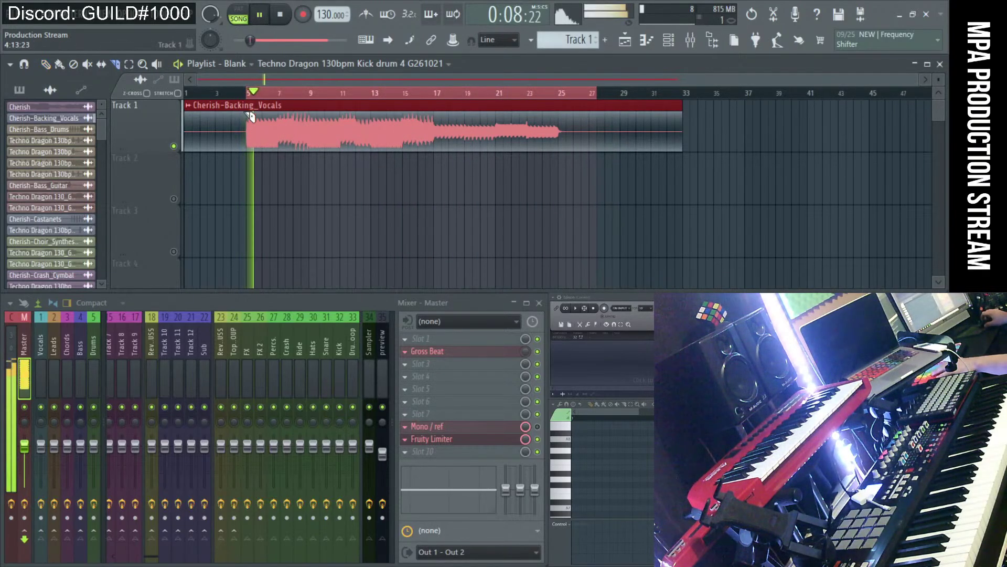
# Slice the backing vocals at bars 5 and 25 and delete the pieces outside that range.
pyautogui.click(251, 109)
pyautogui.click(247, 131)
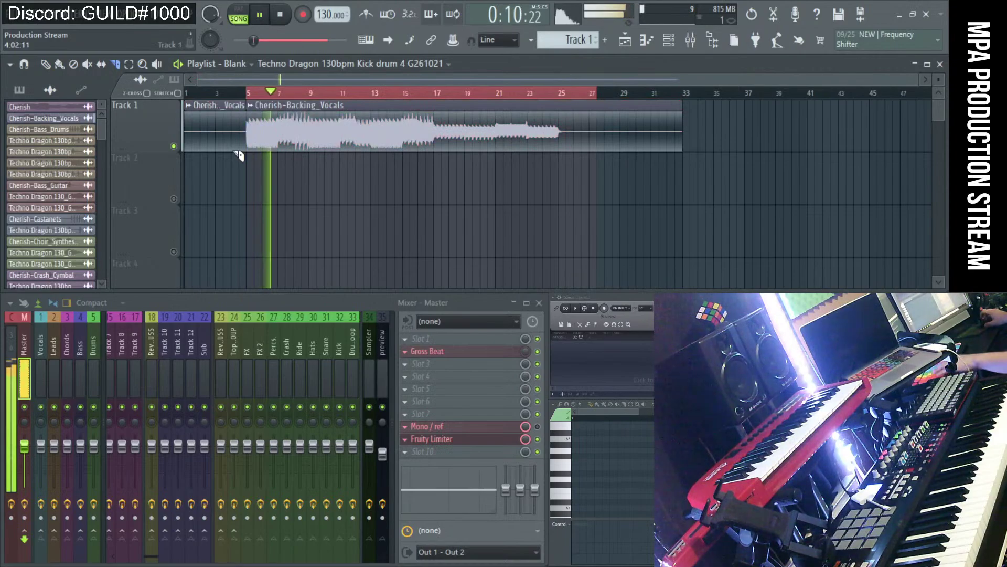
pyautogui.rightClick(221, 135)
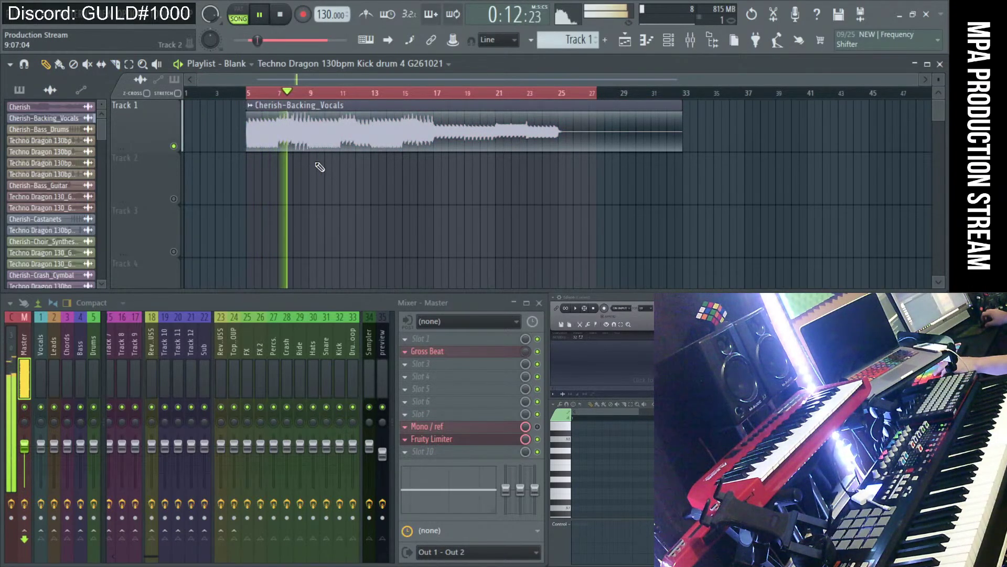
pyautogui.click(559, 137)
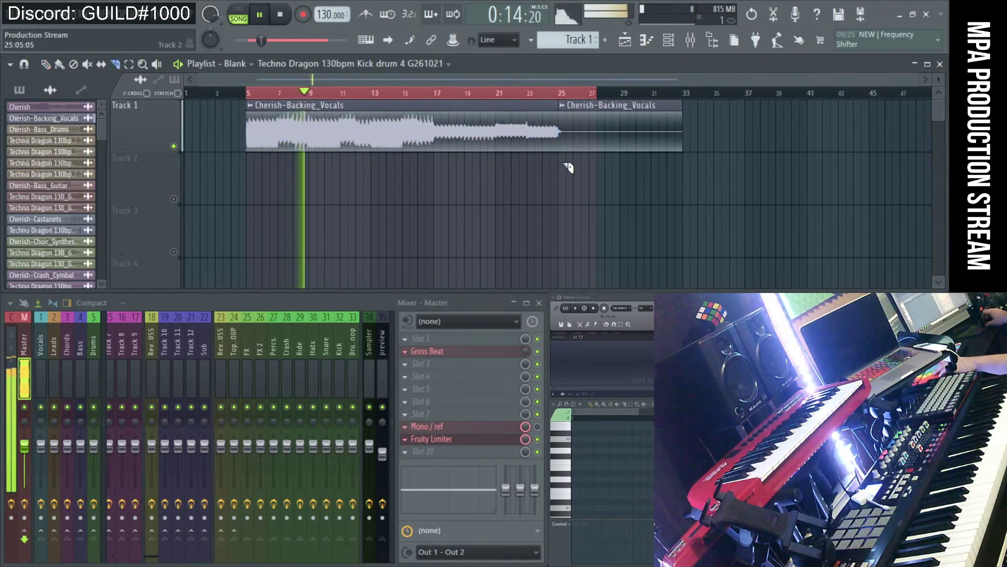
pyautogui.rightClick(600, 137)
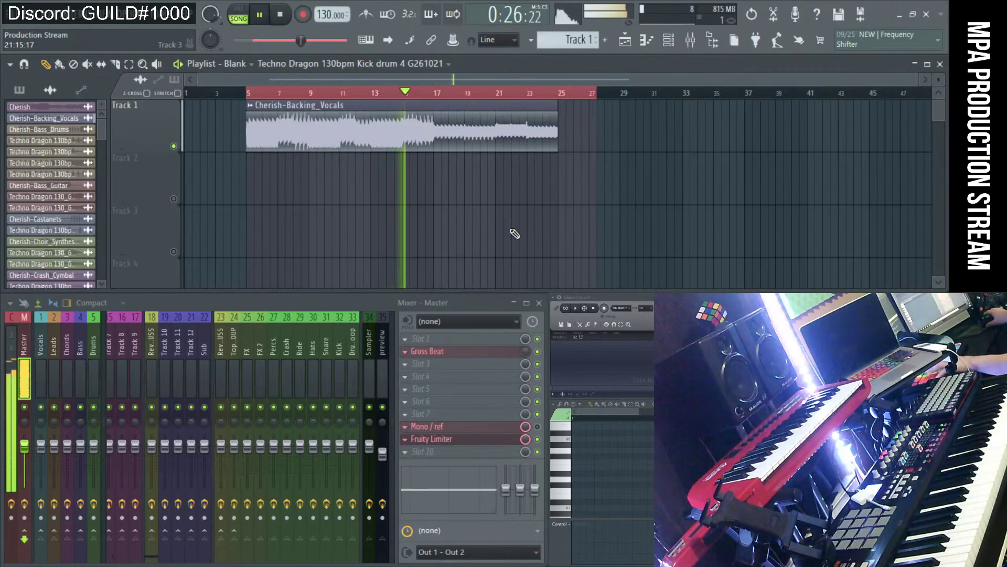
# Slice the backing vocals at bar 17 and audition the part looped from bars 17 to 25.
pyautogui.scroll(3, 539, 149)
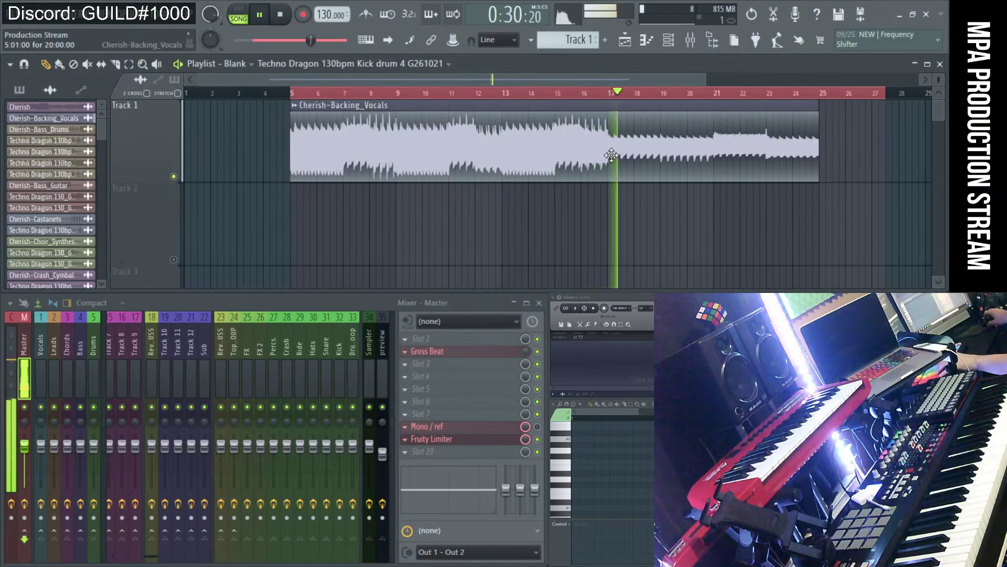
pyautogui.press('space')
pyautogui.scroll(-1, 604, 164)
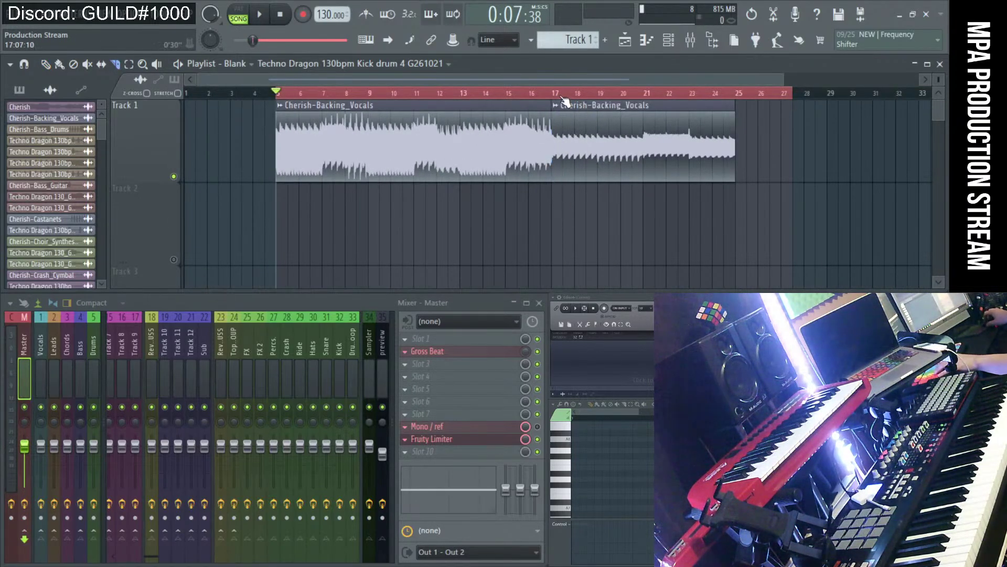
pyautogui.moveTo(563, 97); pyautogui.dragTo(717, 111)
pyautogui.press('space')
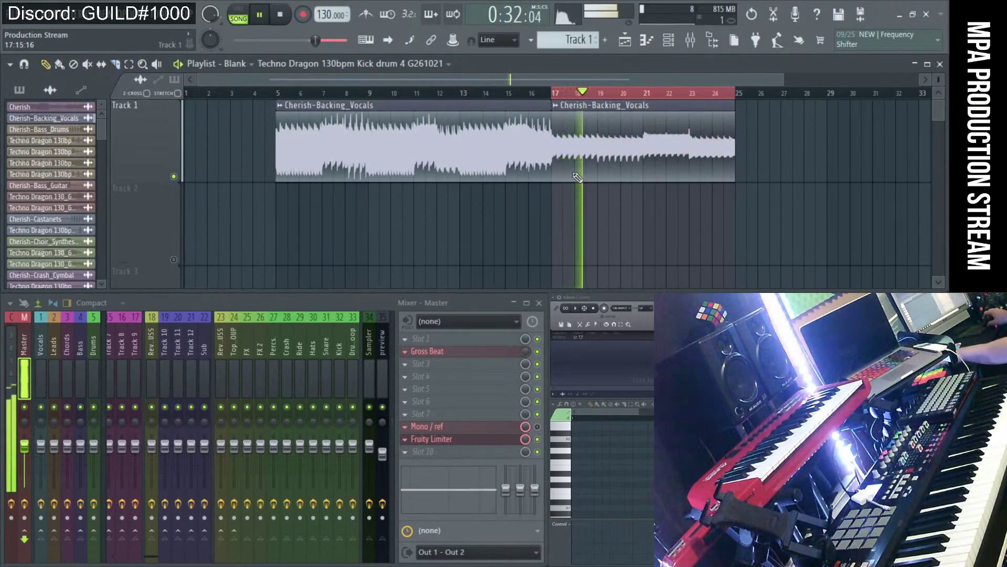
pyautogui.press('space')
# Make the backing vocals from bars 17 to 25 a unique sample, saved in Techno Dragon Pack as Techno Dragon 130_Gm bass G261021.wav, and delete the clip.
pyautogui.click(557, 107)
pyautogui.click(668, 130)
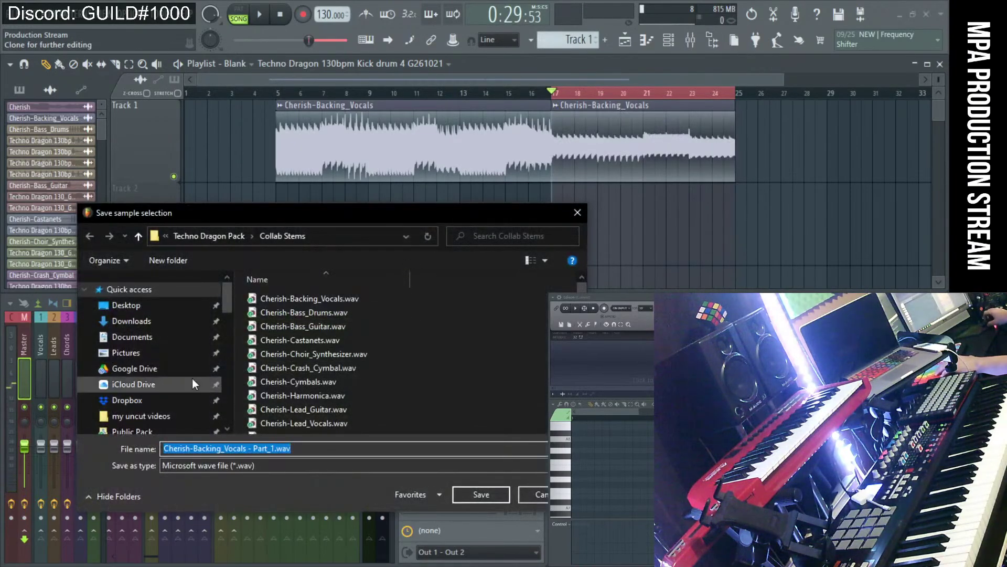
pyautogui.click(132, 431)
pyautogui.doubleClick(275, 300)
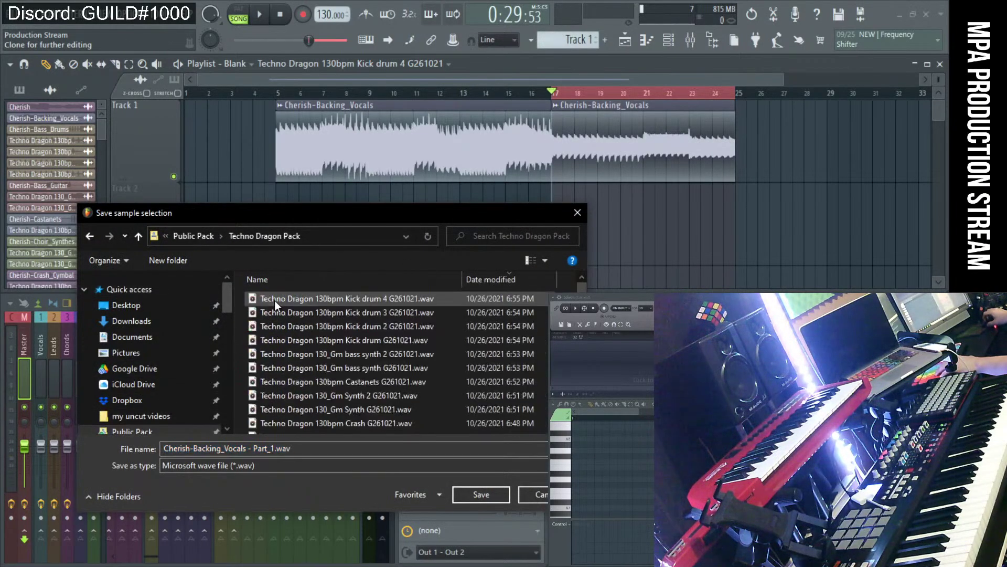
pyautogui.click(358, 359)
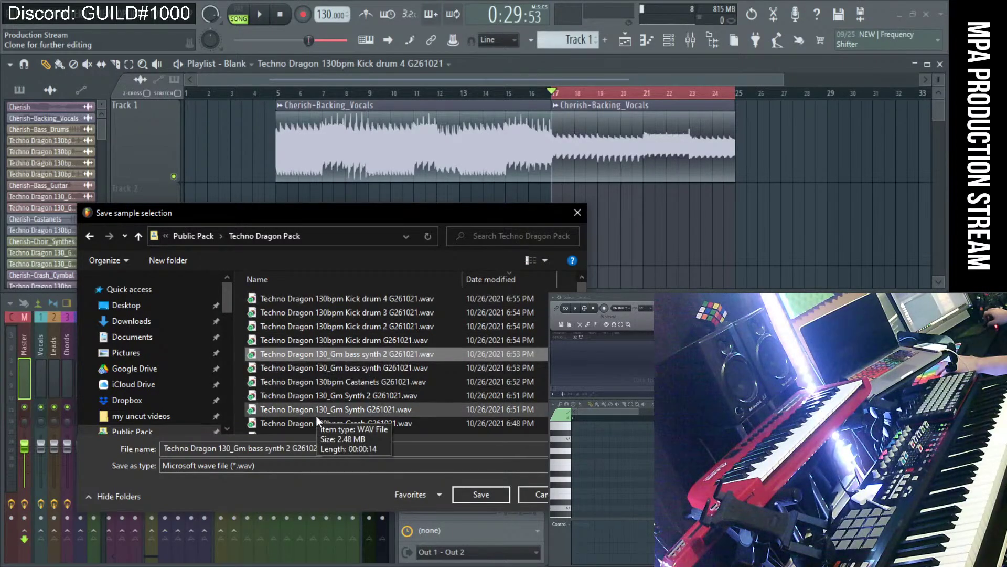
pyautogui.click(288, 450)
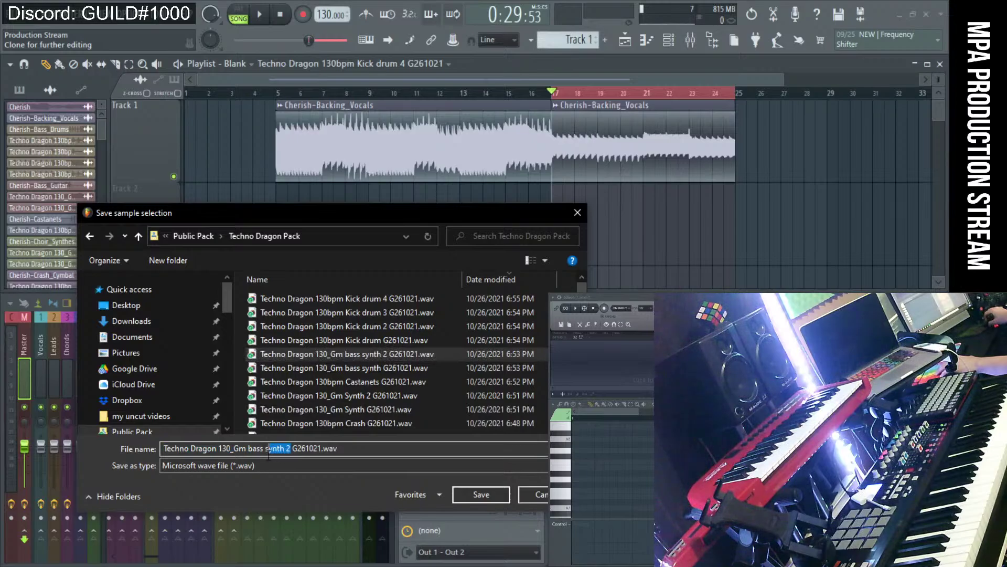
pyautogui.press('BackSpace')
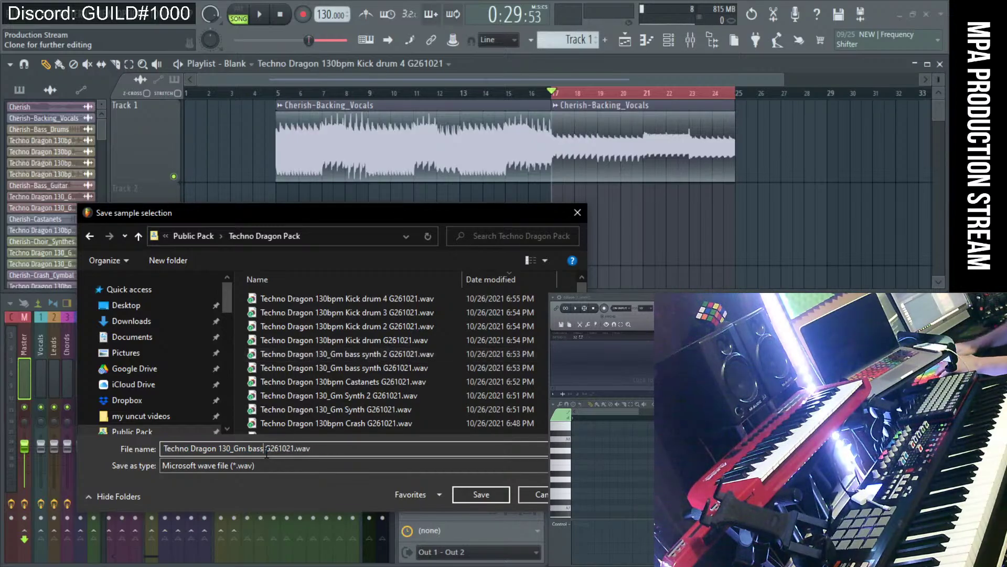
pyautogui.press('Return')
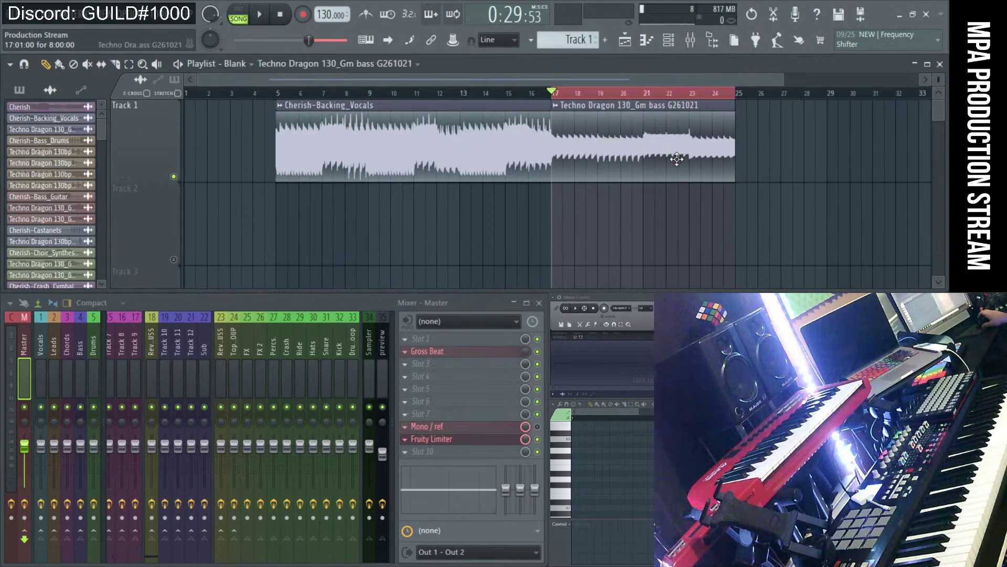
pyautogui.rightClick(677, 159)
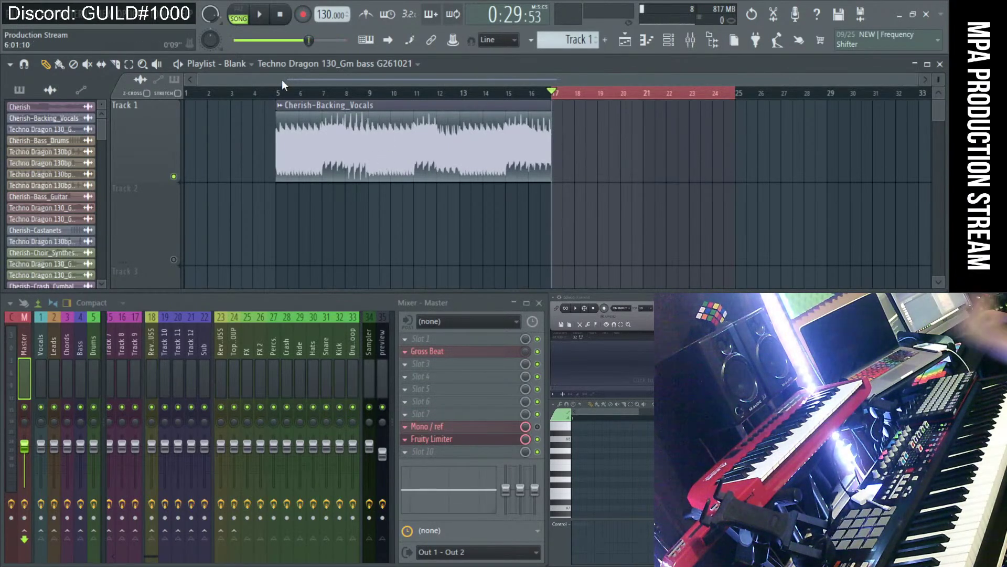
# Loop the backing vocals from bars 5 to 13 to audition them, and replay without the loop from bar 7.
pyautogui.moveTo(281, 100); pyautogui.dragTo(455, 107)
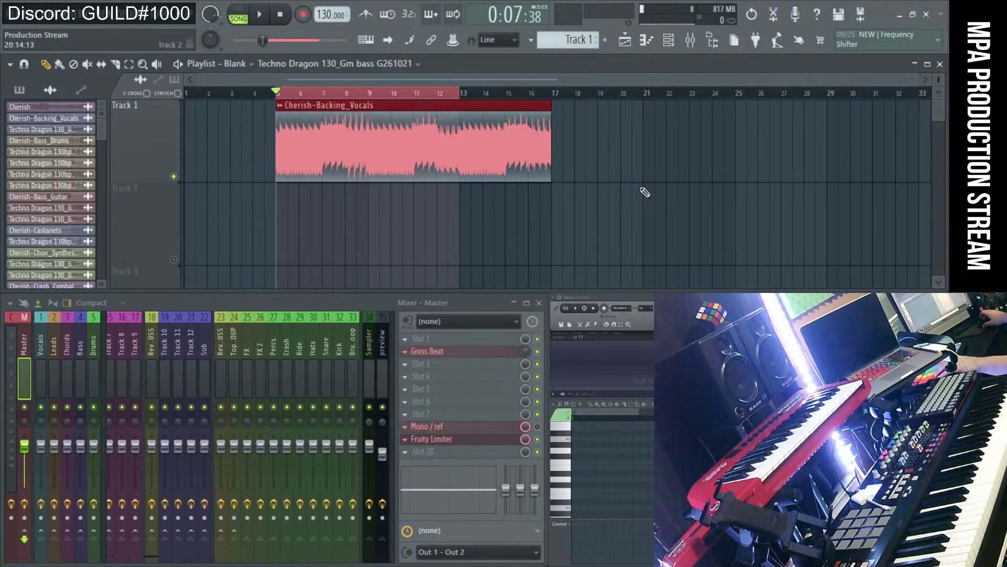
pyautogui.press('space')
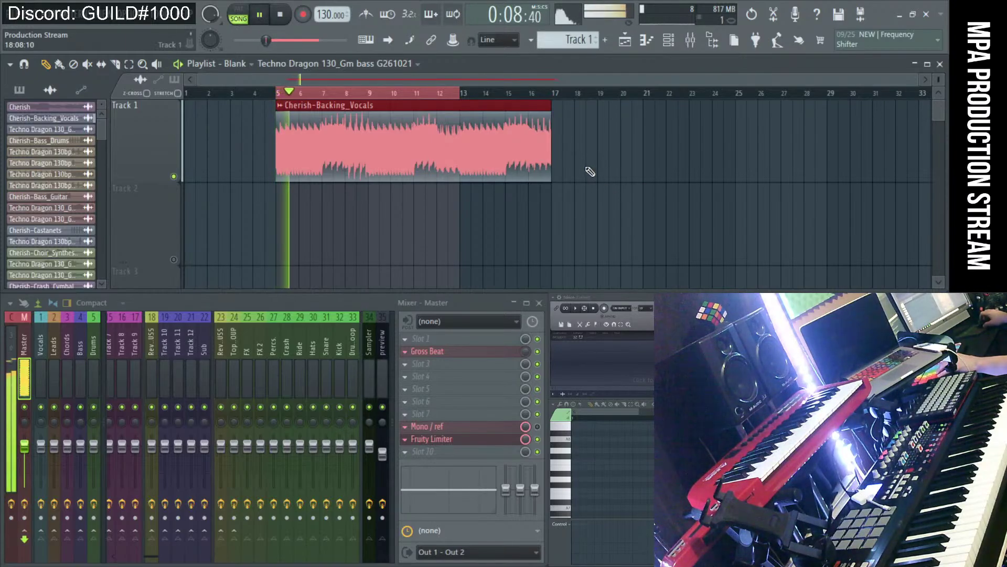
pyautogui.click(371, 94)
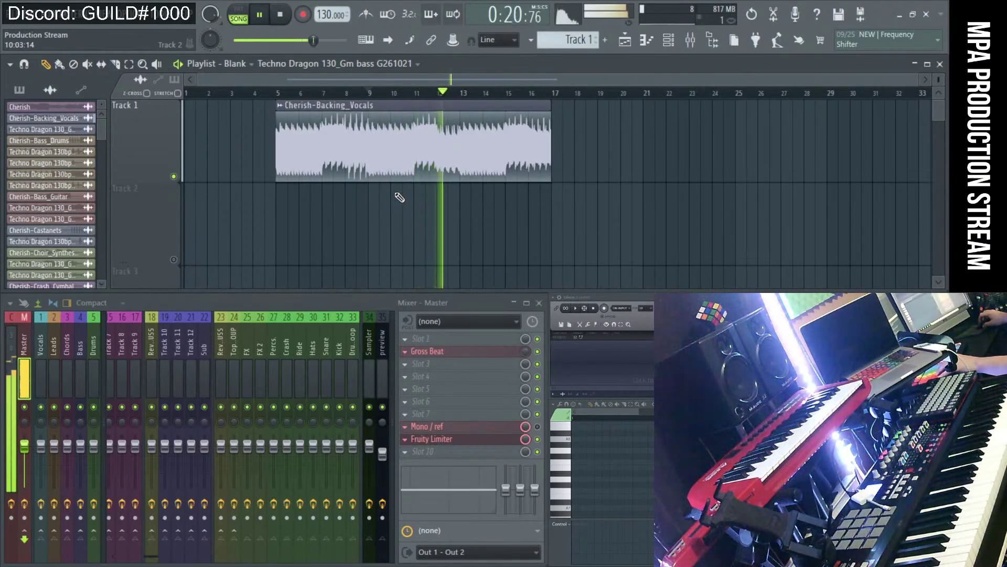
pyautogui.click(317, 93)
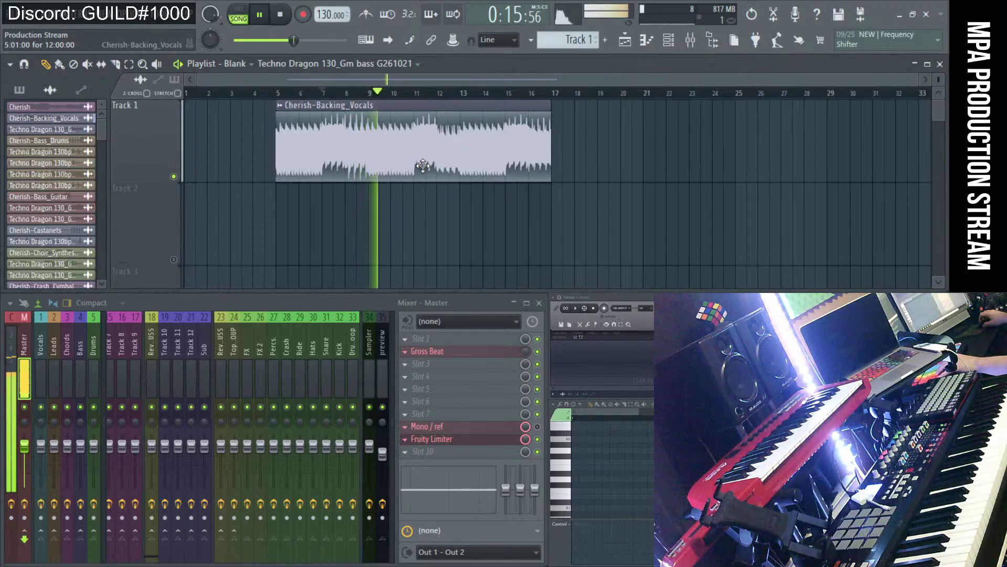
pyautogui.press('space')
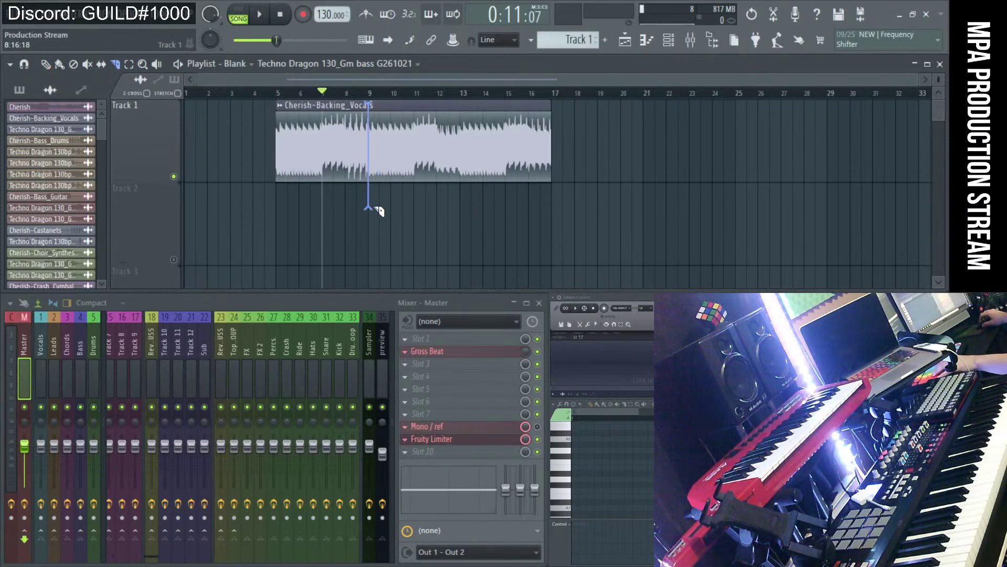
# Place a copy of the backing vocals' bars 5 to 9 section at bar 1, and slice the original clip at bars 9 and 13.
pyautogui.moveTo(374, 208); pyautogui.dragTo(373, 211)
pyautogui.moveTo(294, 173); pyautogui.dragTo(200, 171)
pyautogui.moveTo(367, 162); pyautogui.dragTo(283, 192)
pyautogui.click(261, 16)
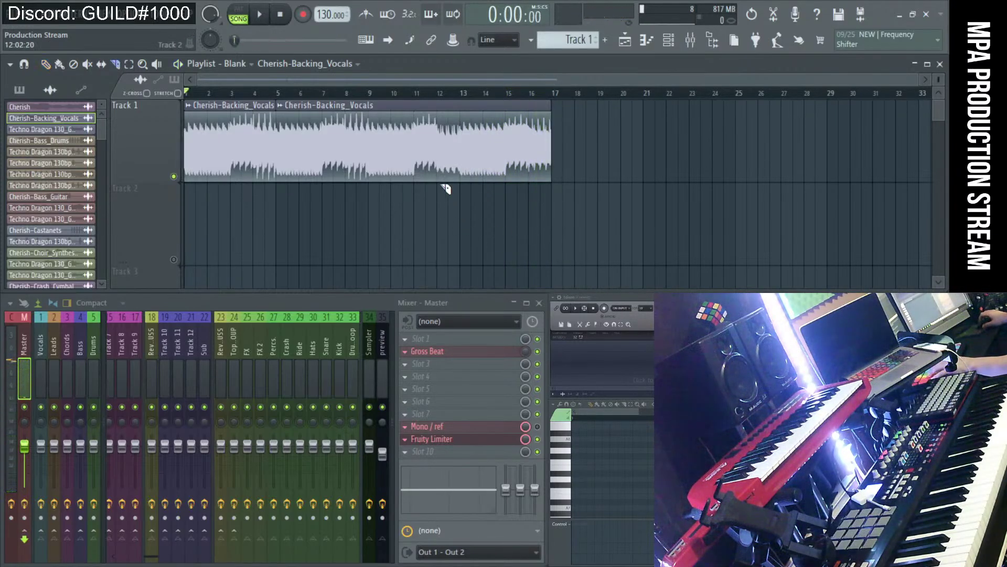
pyautogui.moveTo(370, 196); pyautogui.dragTo(370, 196)
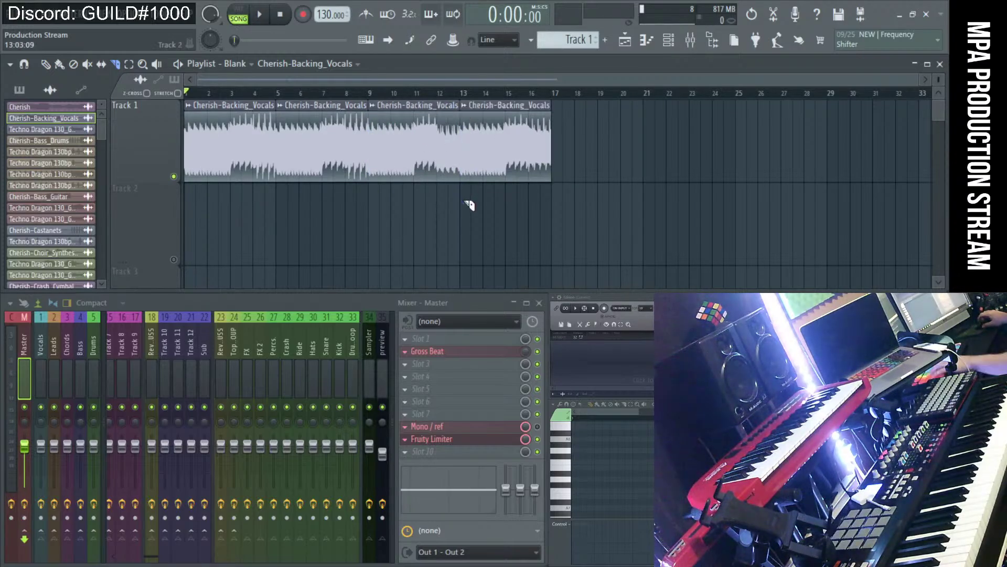
# Swap the backing vocals section at bars 5 to 9 with the one at bars 9 to 13 on Track 1.
pyautogui.press('p')
pyautogui.moveTo(341, 152); pyautogui.dragTo(429, 252)
pyautogui.moveTo(431, 157); pyautogui.dragTo(341, 171)
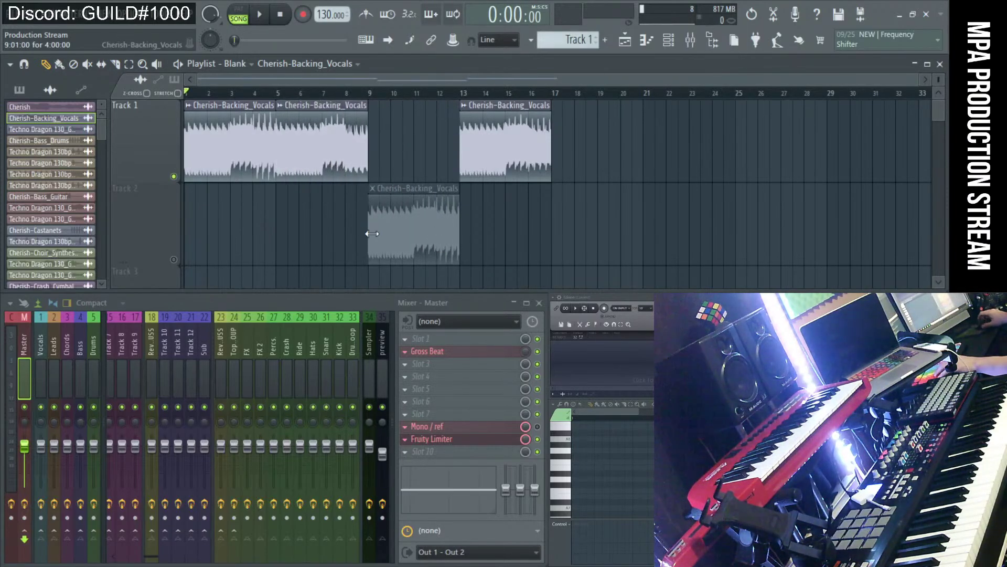
pyautogui.moveTo(400, 240); pyautogui.dragTo(405, 152)
# Audition the rearranged backing vocals from the start and select bars 1 to 17 on the timeline.
pyautogui.press('space')
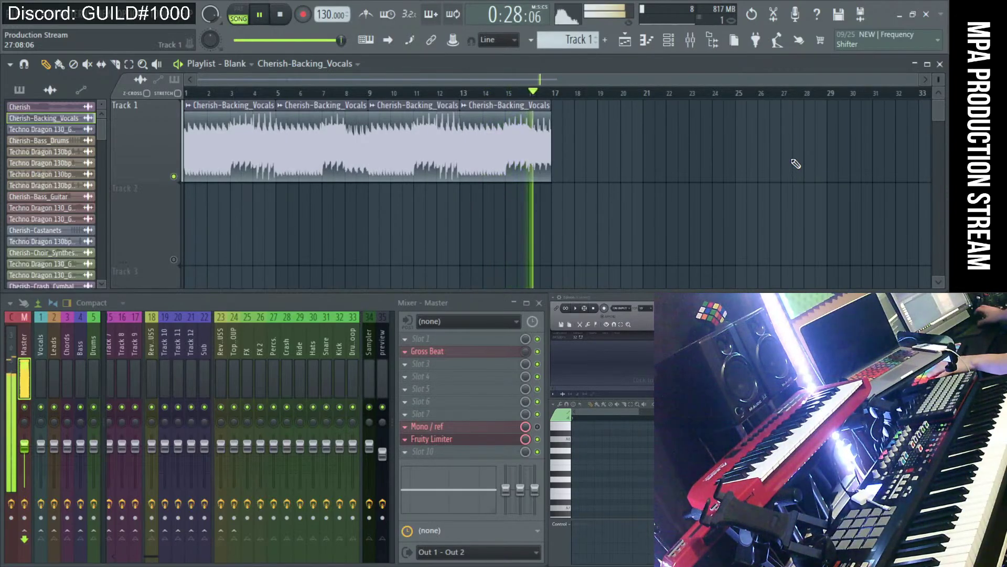
pyautogui.press('space')
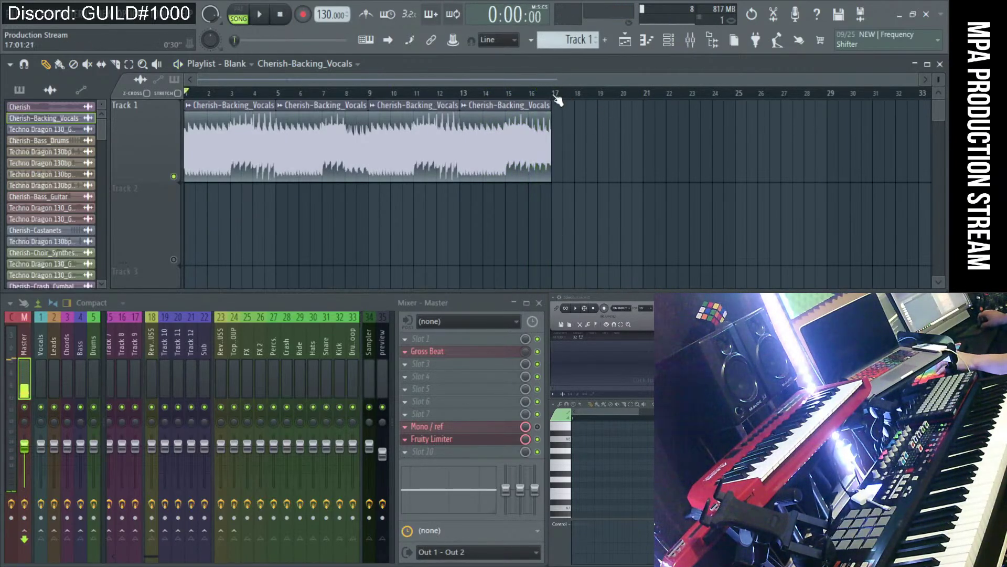
pyautogui.doubleClick(550, 95)
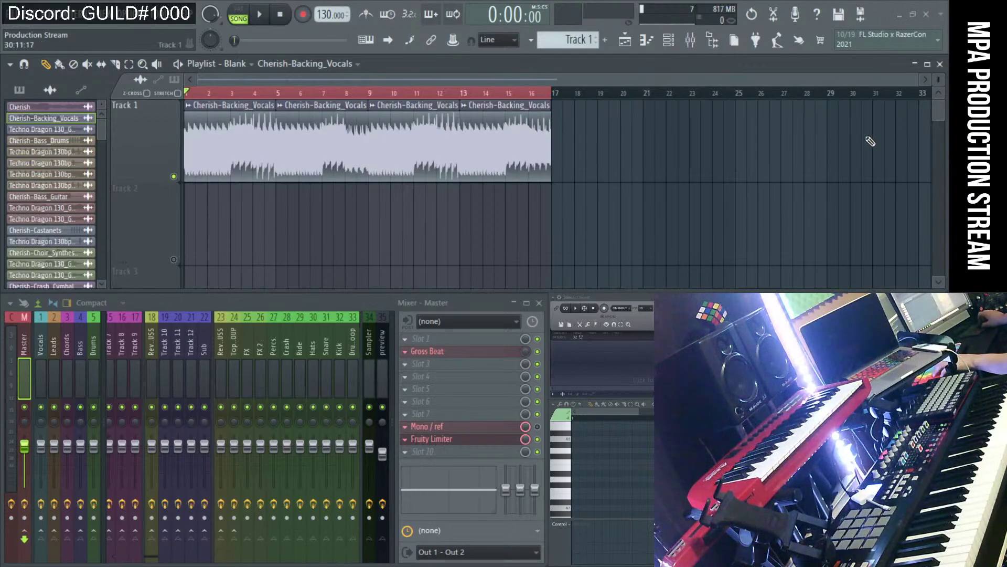
pyautogui.press('space')
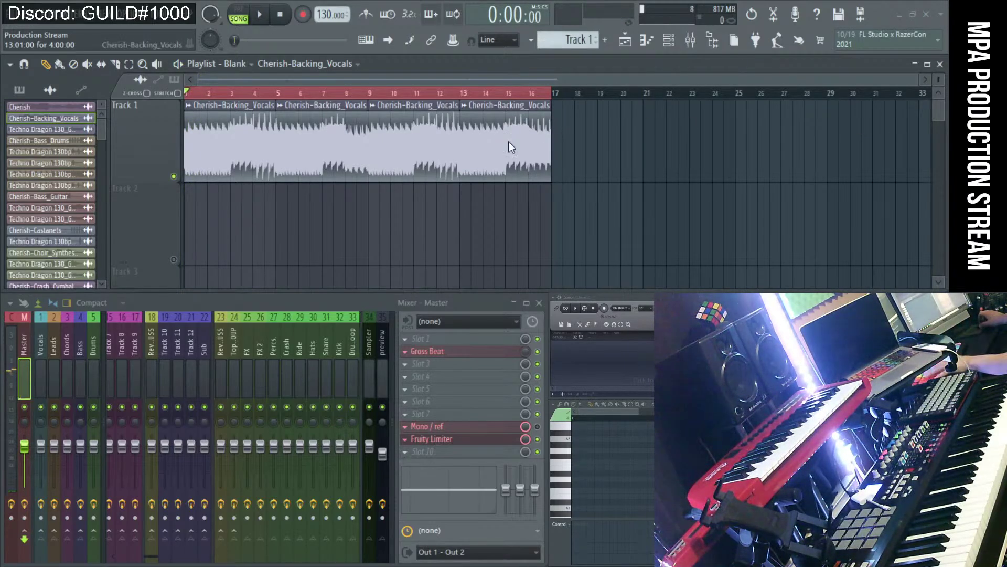
# Export bars 1 to 17 to the Techno Dragon Pack folder as Techno Dragon 130_Gm bass 2 G261021.wav.
pyautogui.hotkey('ctrl', 'r')
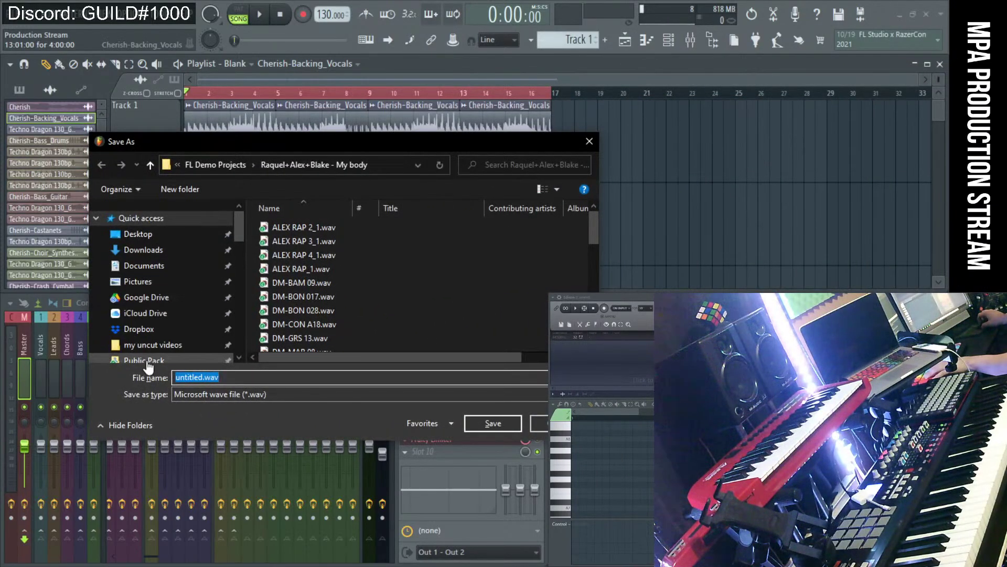
pyautogui.click(147, 361)
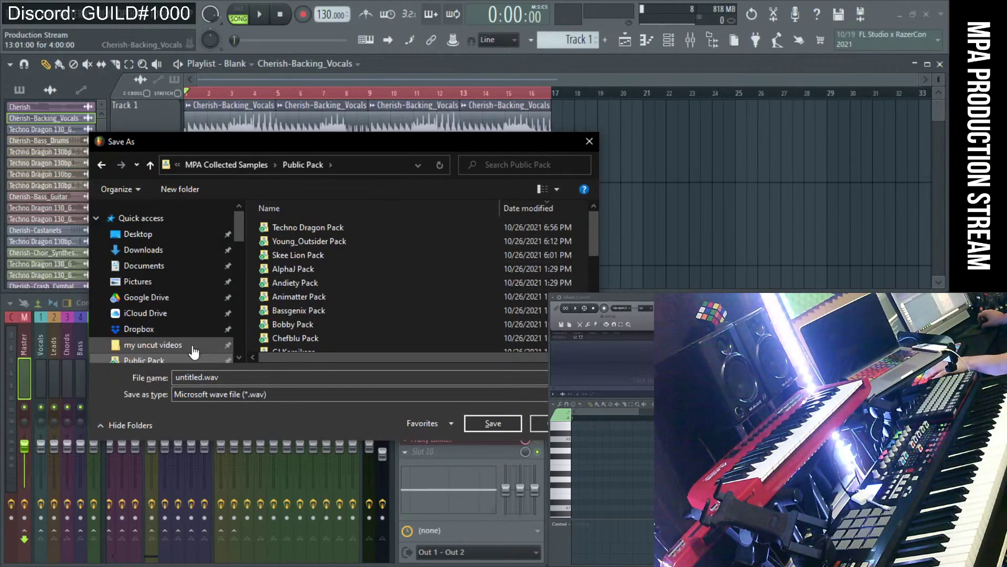
pyautogui.doubleClick(333, 225)
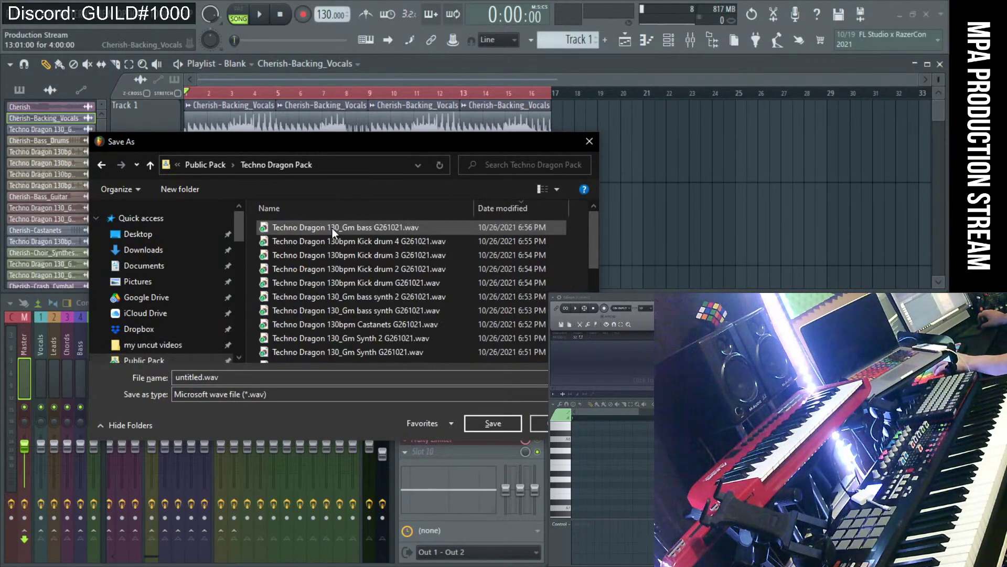
pyautogui.click(332, 228)
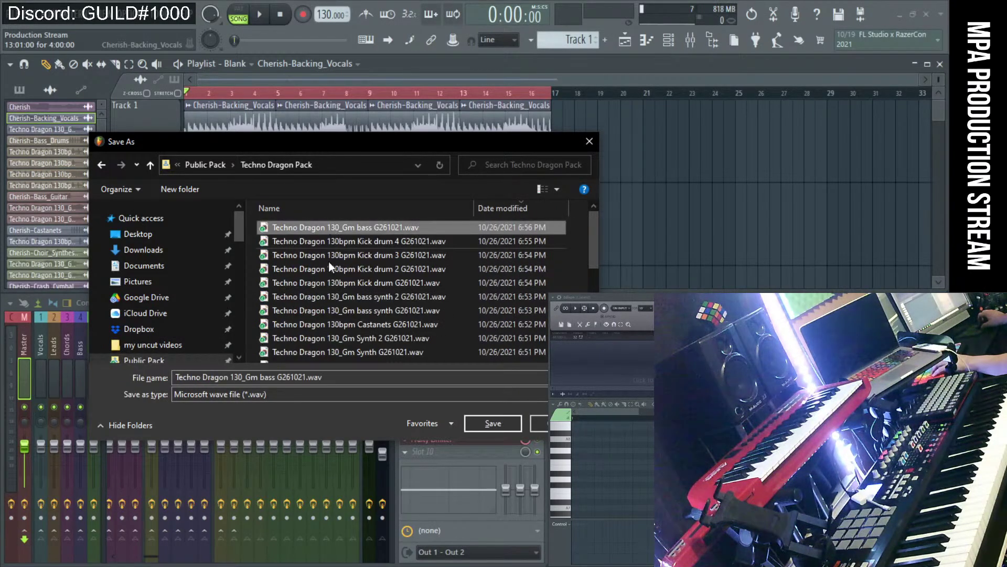
pyautogui.click(275, 381)
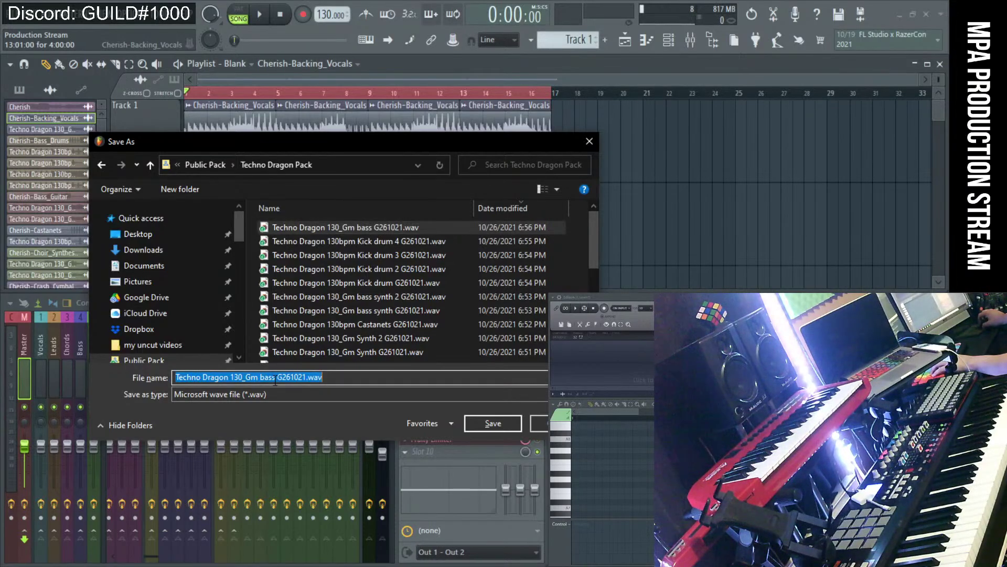
pyautogui.click(275, 382)
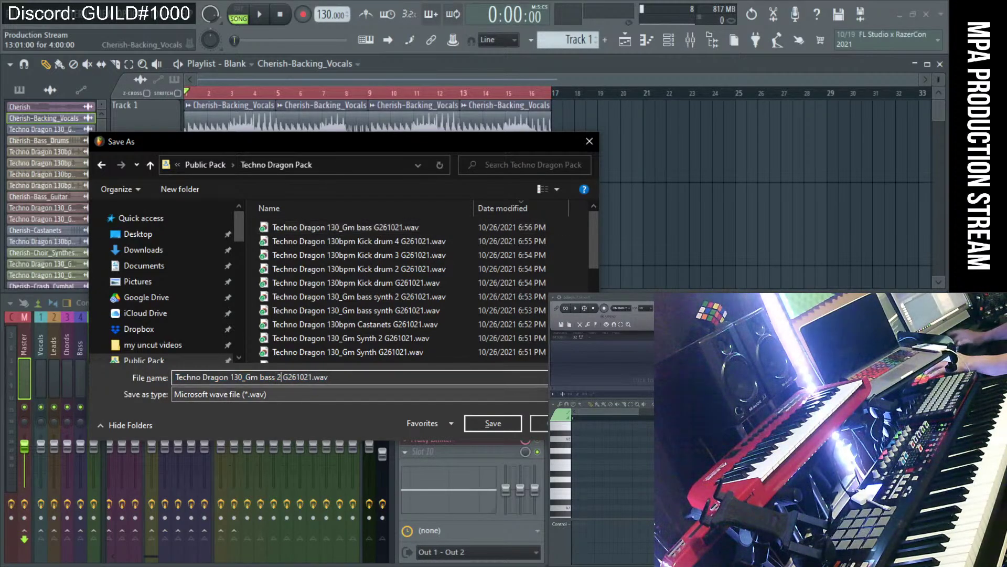
pyautogui.press('Return')
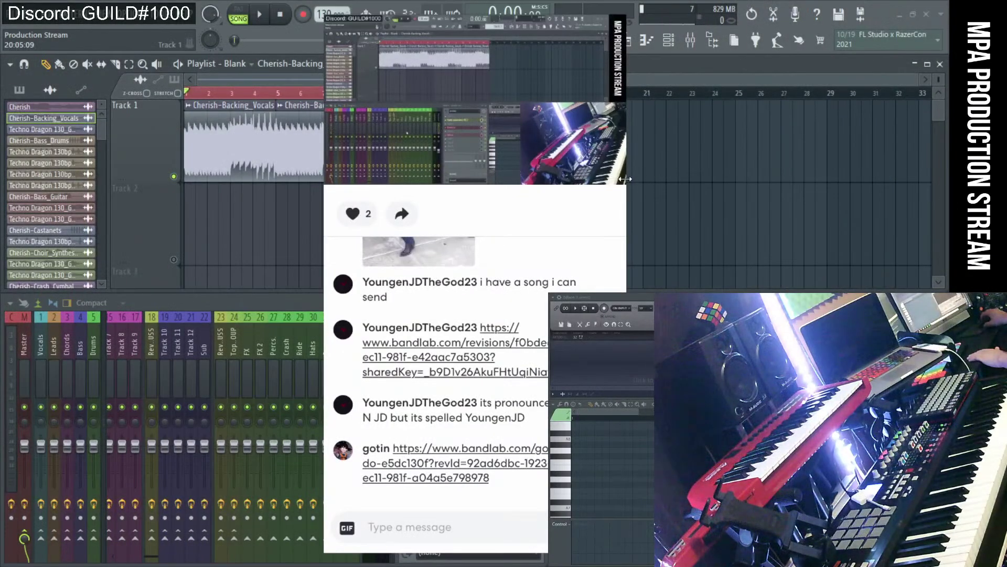
# Move the mirrored phone window with the BandLab chat away from the playlist.
pyautogui.moveTo(502, 6)
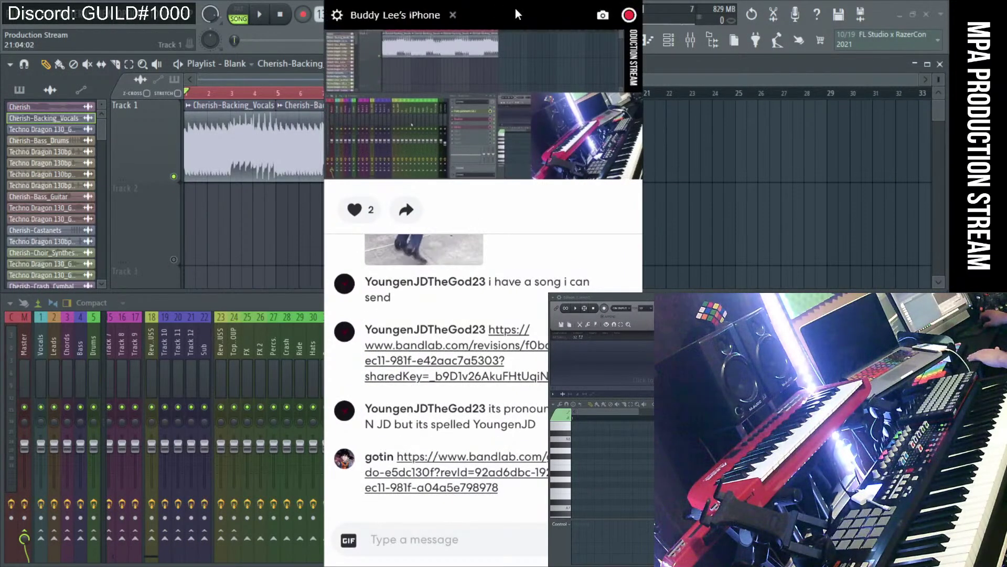
pyautogui.moveTo(515, 8); pyautogui.dragTo(190, 11)
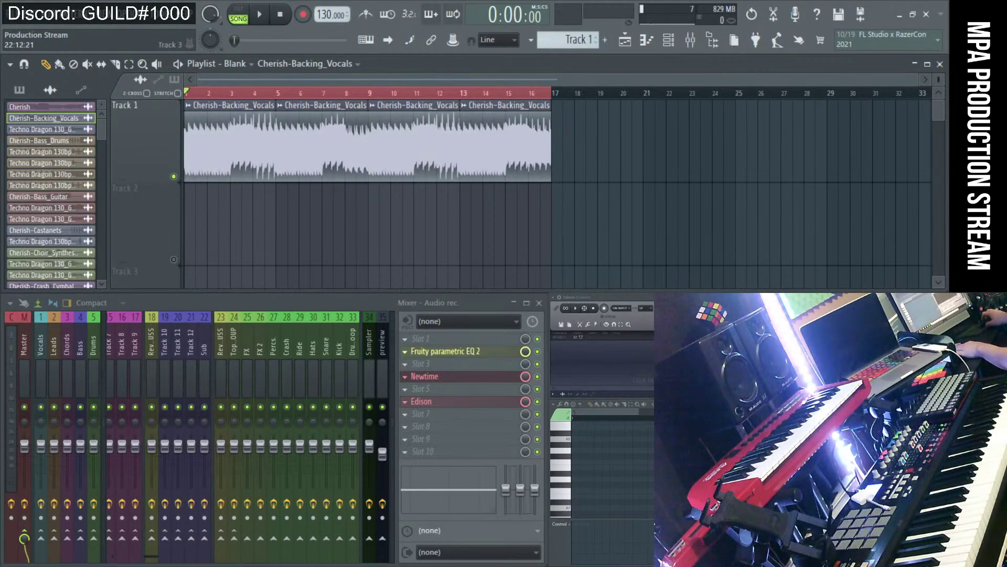
pyautogui.moveTo(497, 244); pyautogui.dragTo(787, 315)
# Switch to Discord, read back through the stream chat's earlier messages, and put both windows away.
pyautogui.hotkey('alt', 'Tab')
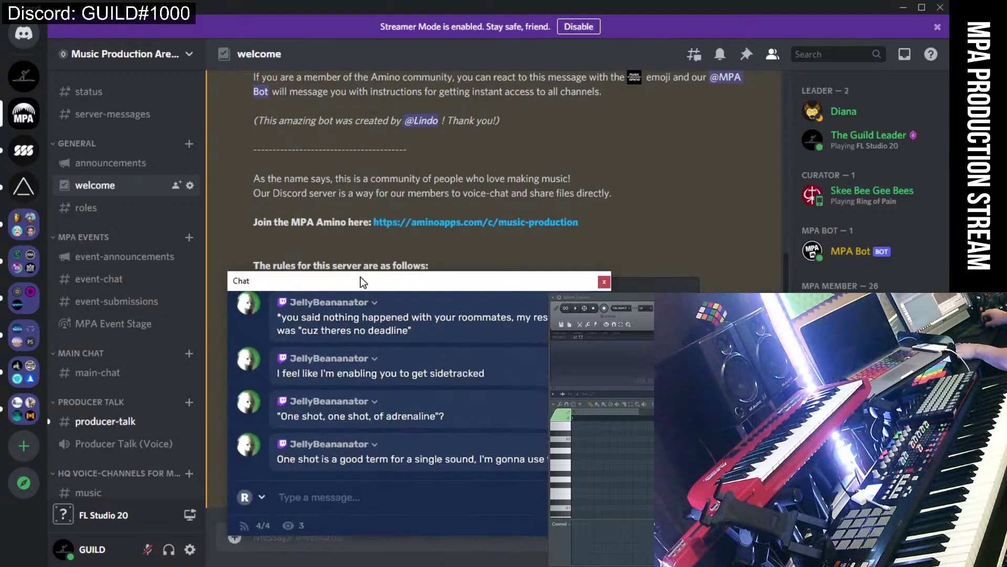
pyautogui.moveTo(361, 279); pyautogui.dragTo(268, 277)
pyautogui.scroll(10, 262, 419)
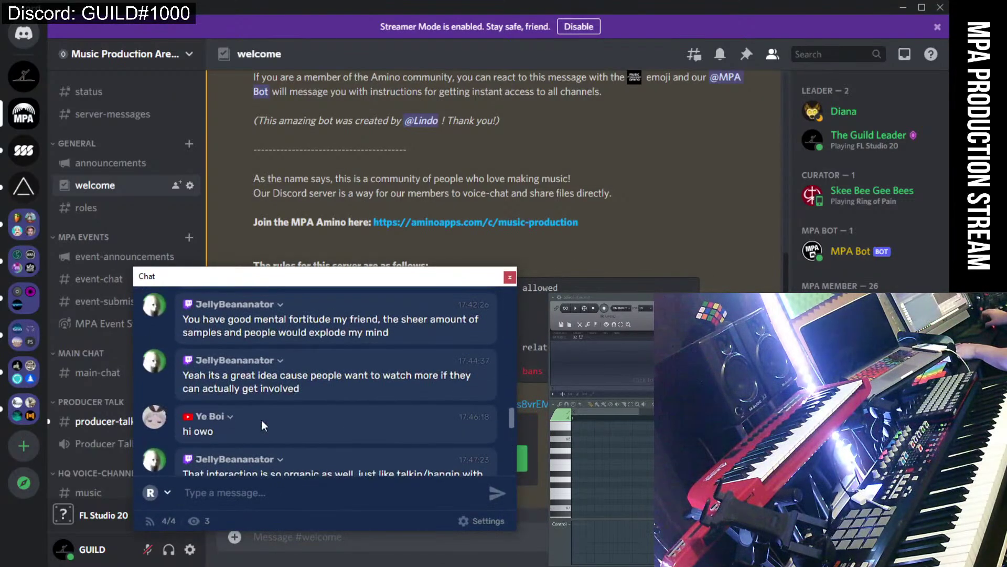
pyautogui.scroll(-10, 261, 420)
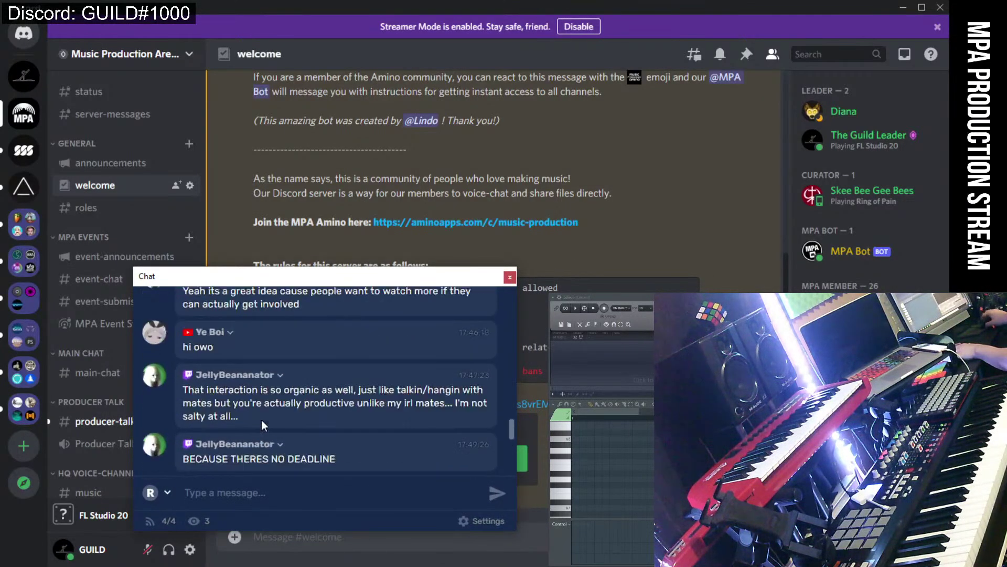
pyautogui.click(510, 277)
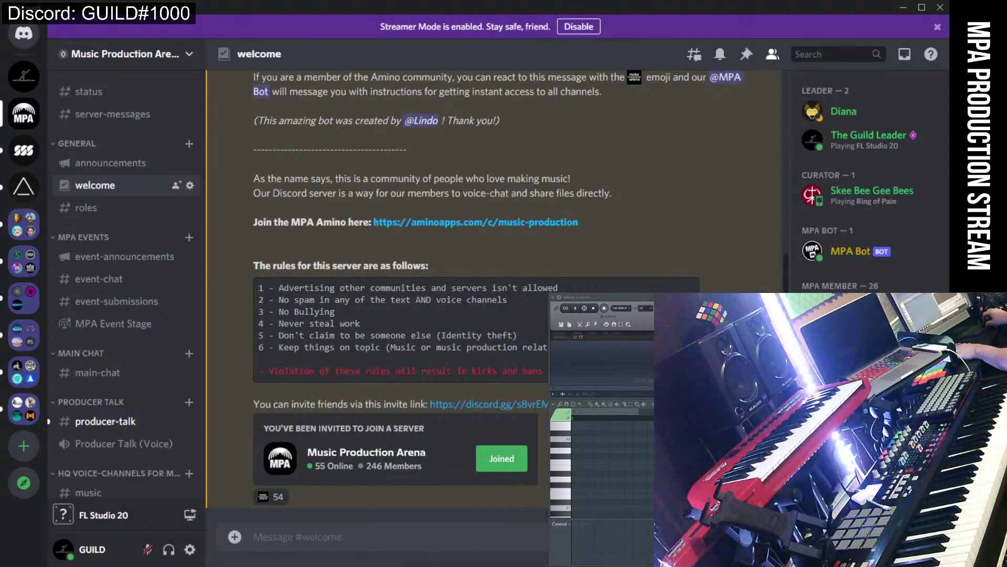
pyautogui.click(903, 10)
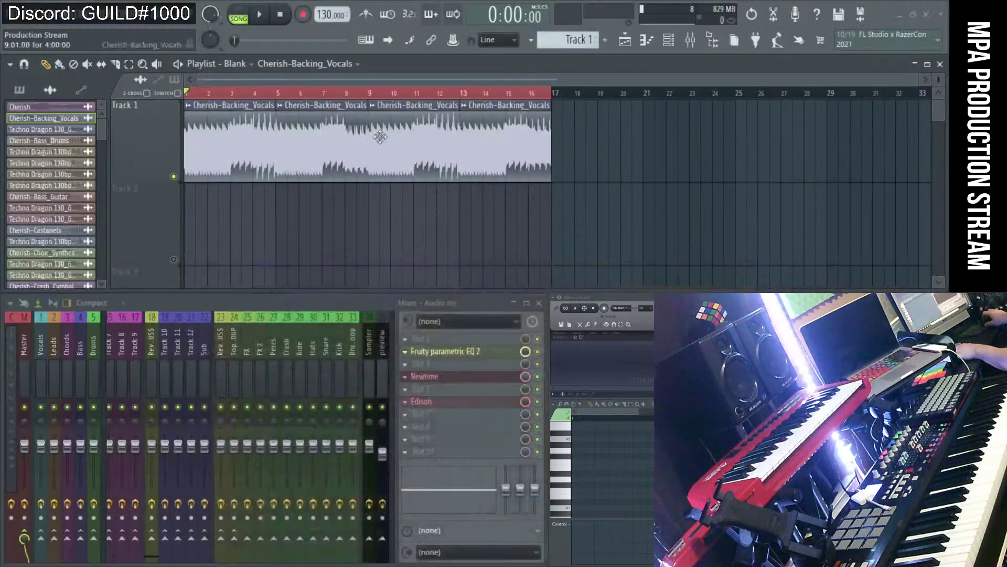
# Start looped playback of the backing vocals and open the BandLab feed in the browser.
pyautogui.click(269, 18)
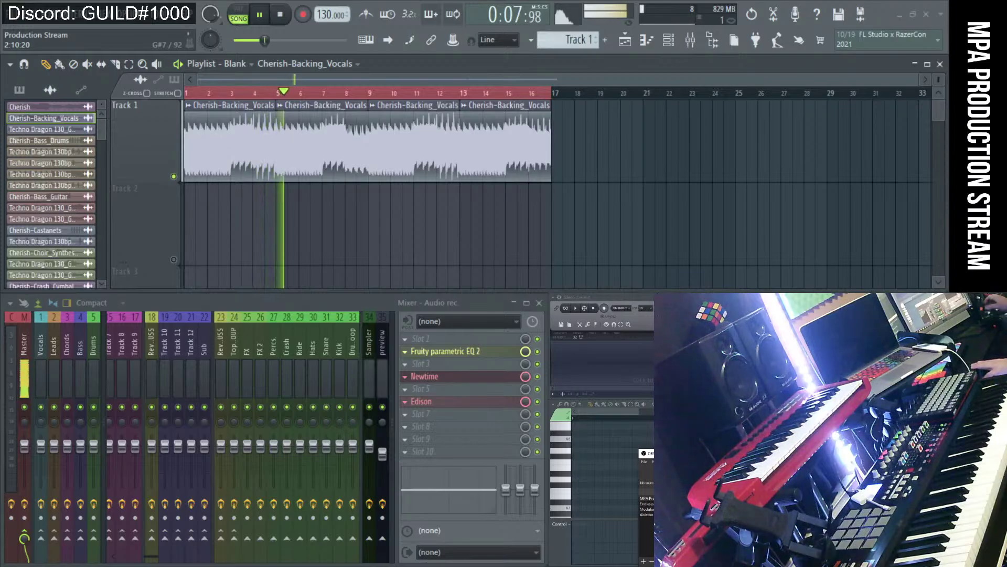
pyautogui.hotkey('alt', 'Tab')
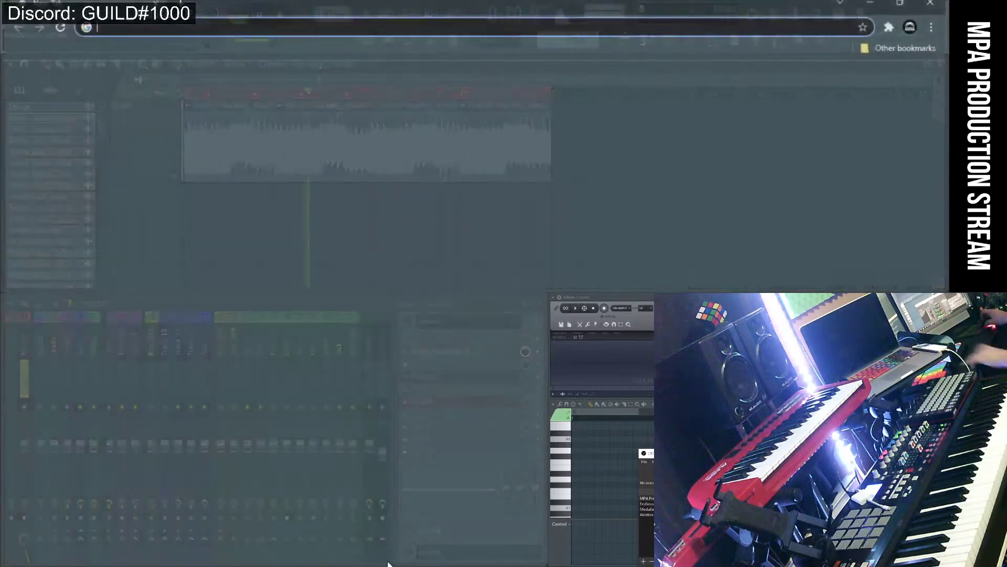
pyautogui.write('band')
pyautogui.press('Return')
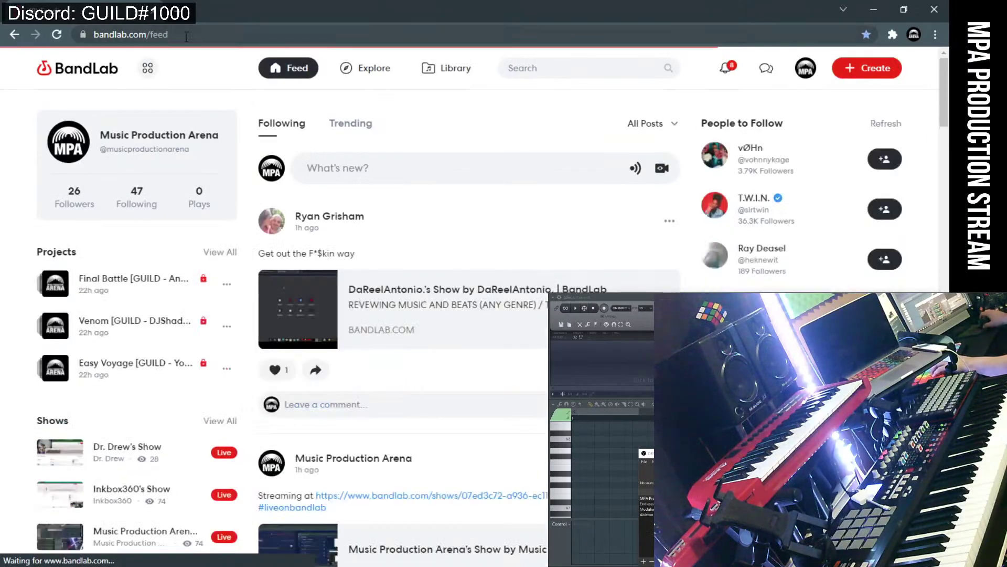
# Place the browser window beside the mixer with the Music Production Arena profile open on BandLab, and bring up OBS.
pyautogui.moveTo(133, 22); pyautogui.dragTo(615, 307)
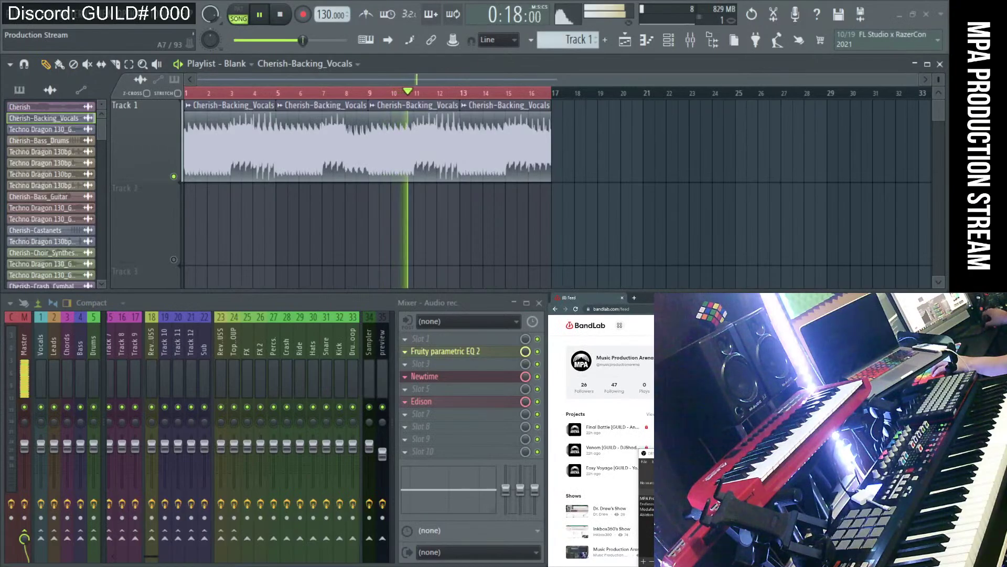
pyautogui.moveTo(648, 452); pyautogui.dragTo(669, 405)
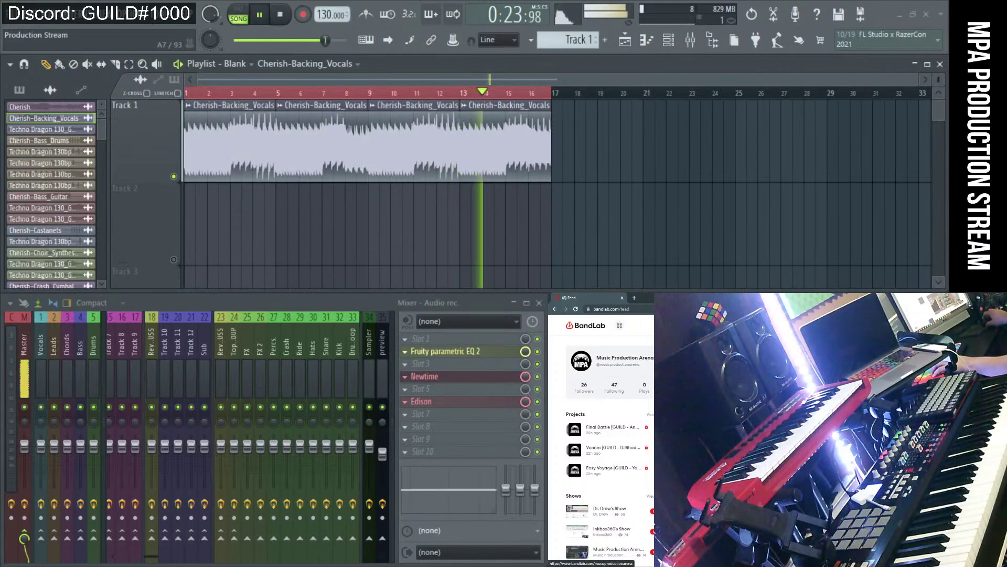
pyautogui.click(624, 358)
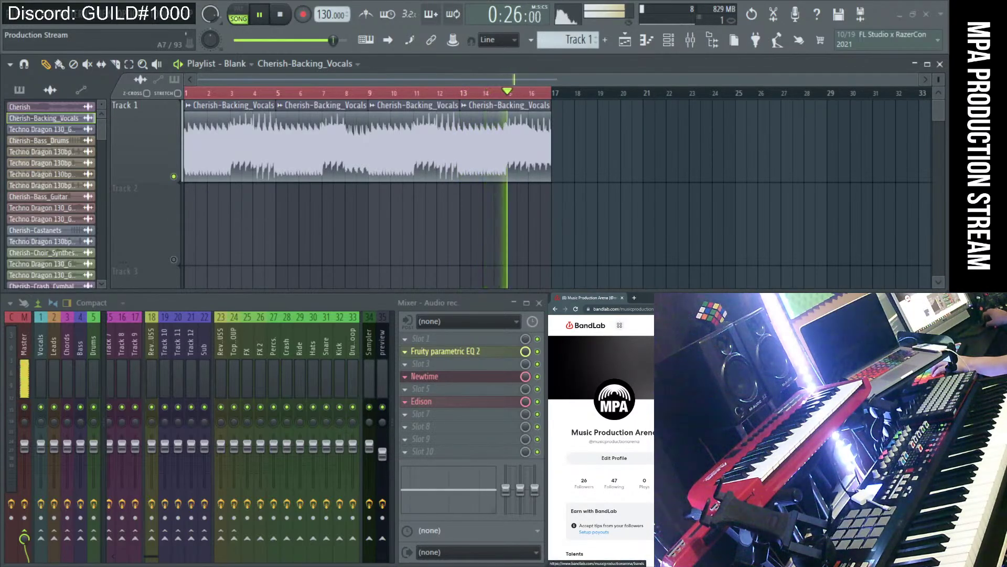
pyautogui.hotkey('alt', 'Tab')
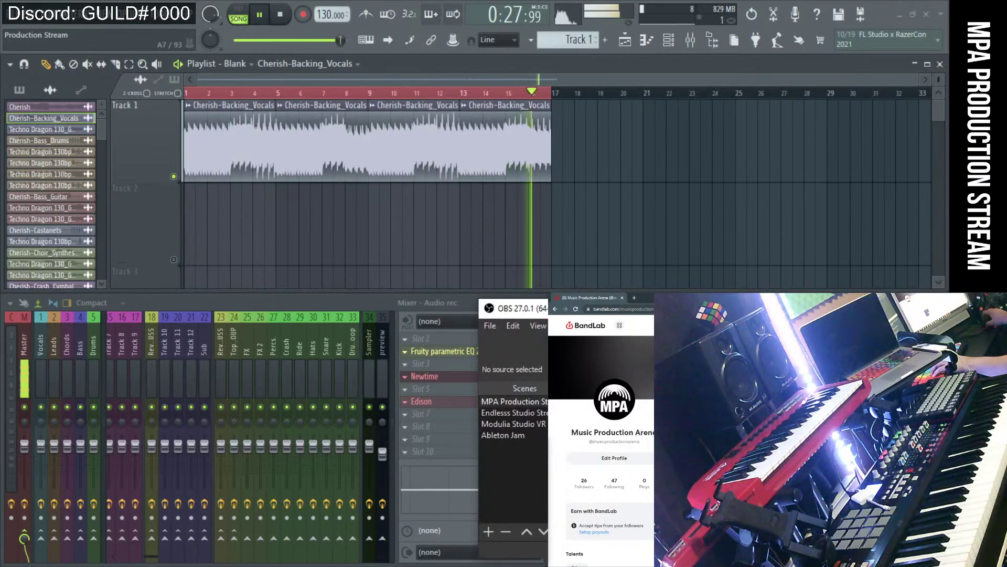